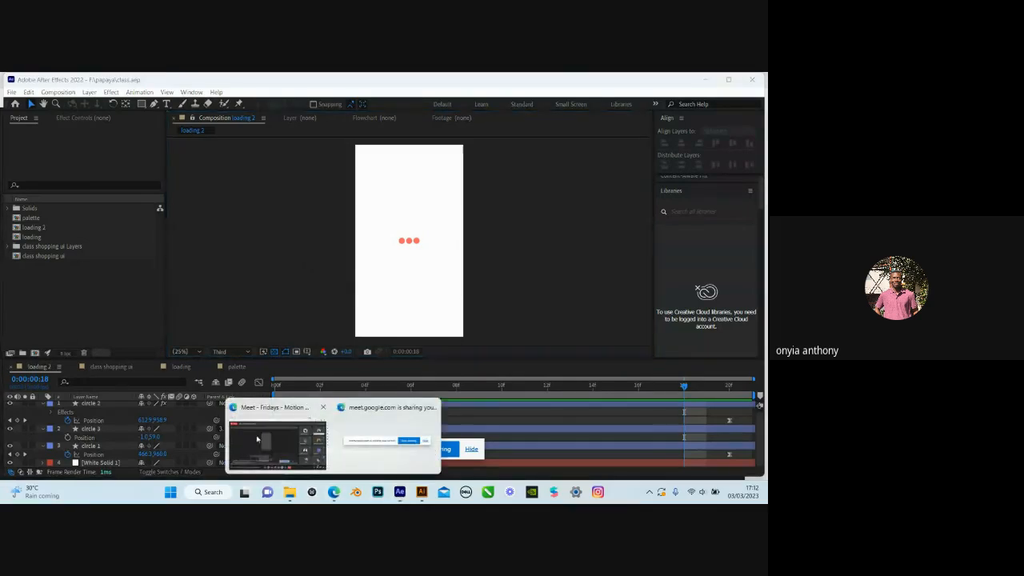
# Preview the loading 2 composition in an enlarged viewer to examine its three-dot animation
pyautogui.click(305, 438)
pyautogui.hotkey('alt', 'Tab')
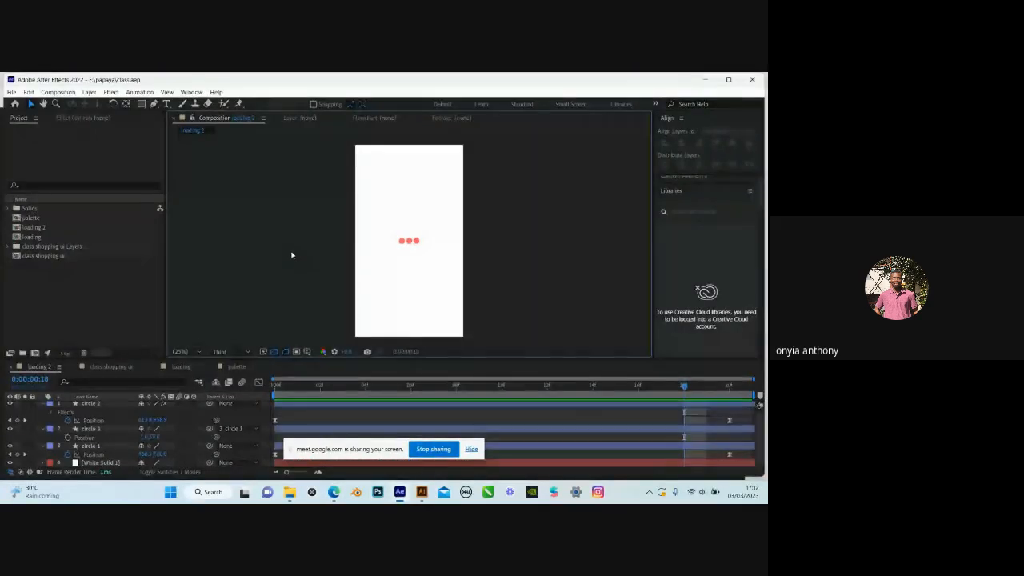
pyautogui.press('`')
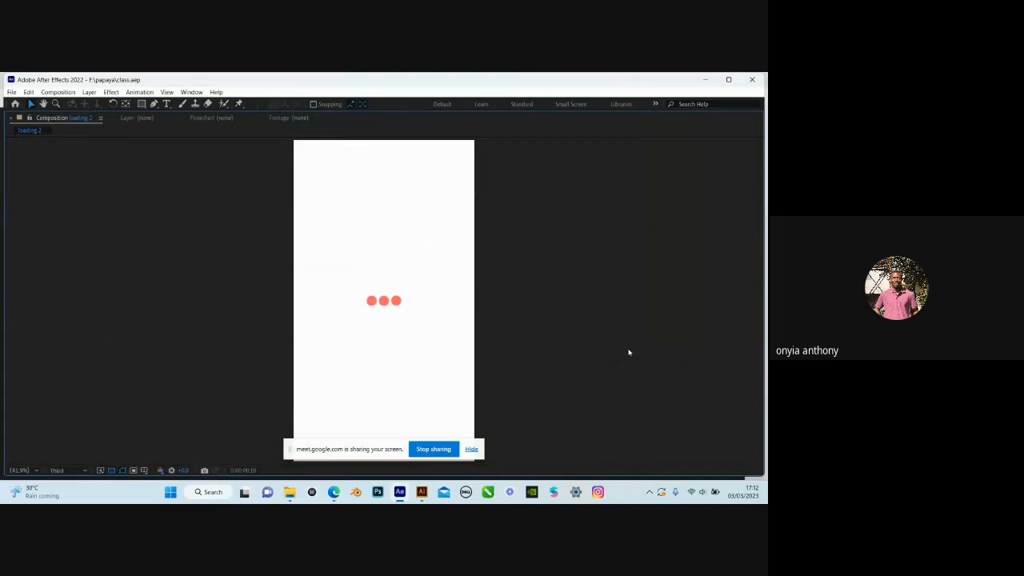
pyautogui.click(471, 449)
pyautogui.click(334, 491)
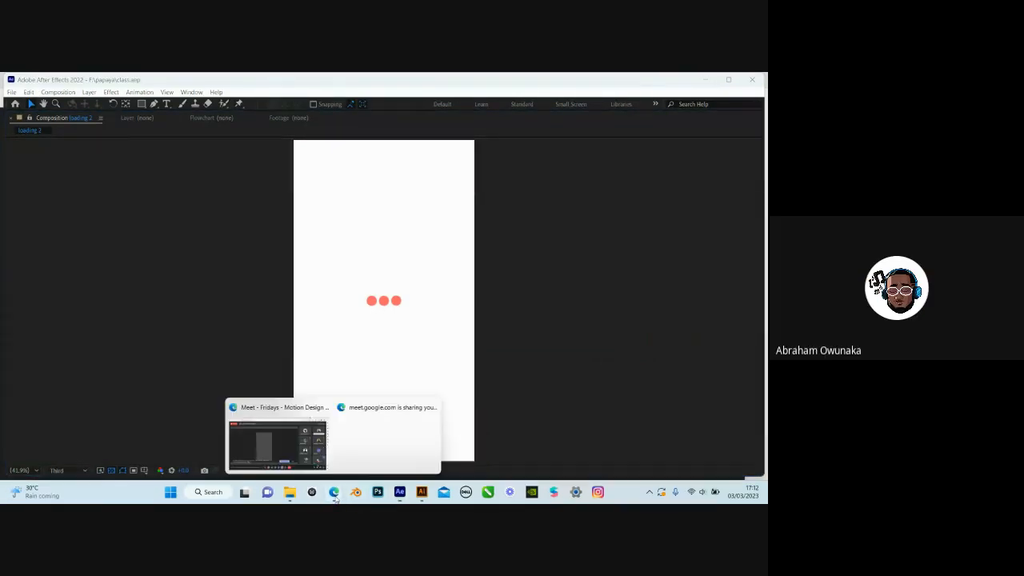
pyautogui.click(578, 318)
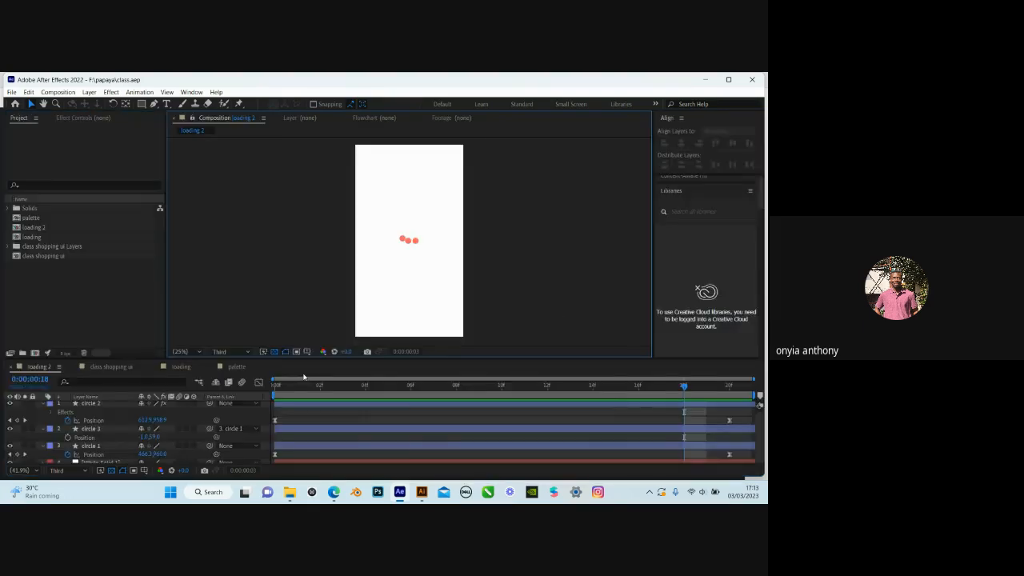
pyautogui.press('`')
# Open the class shopping ui composition and play its animation in an enlarged viewer
pyautogui.click(112, 368)
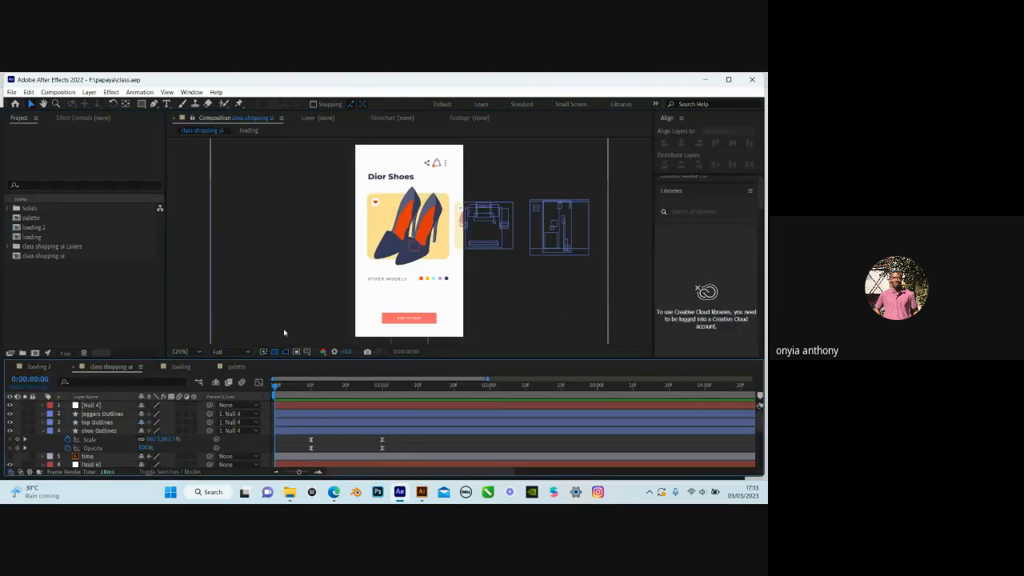
pyautogui.press('`')
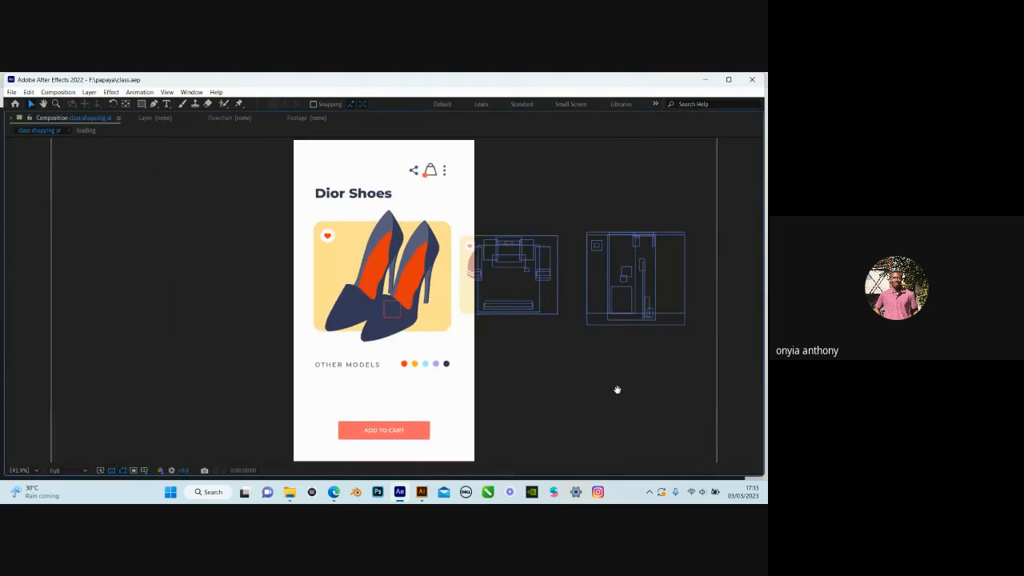
pyautogui.press('space')
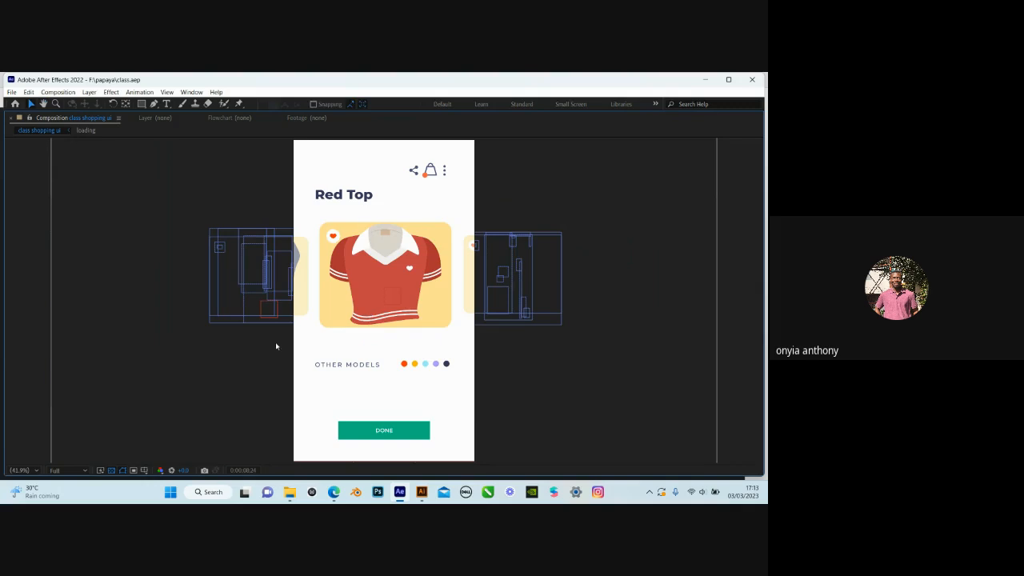
pyautogui.press('`')
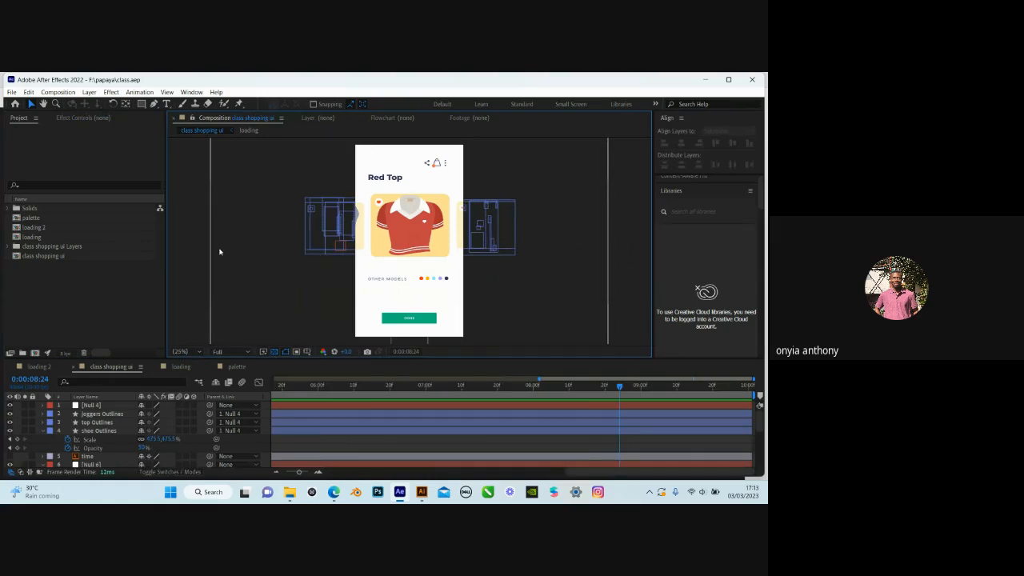
# Create a new composition at 1080 x 1920 px, 30 frames per second, with a duration of 0:00:10:01
pyautogui.rightClick(119, 303)
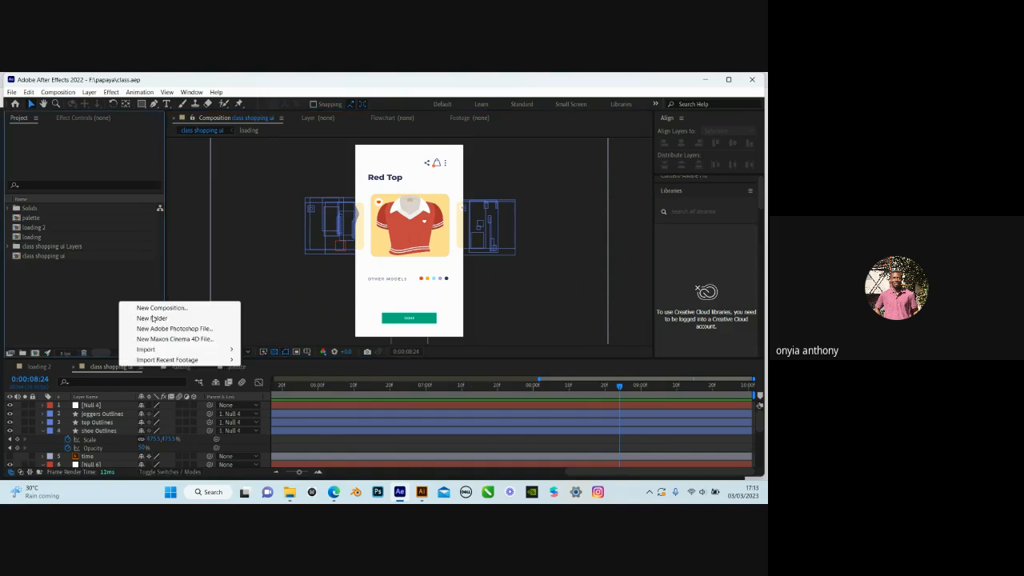
pyautogui.click(48, 296)
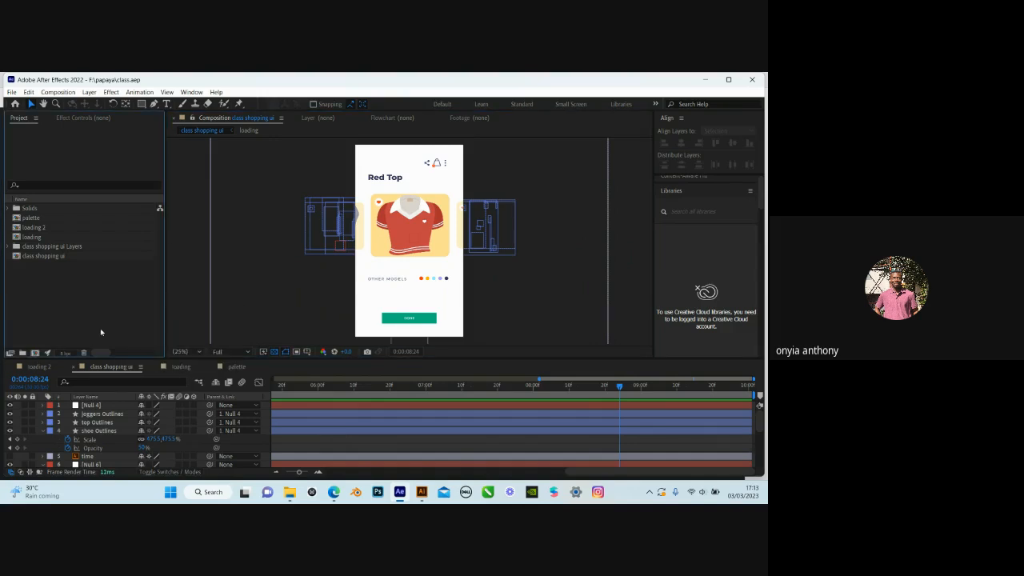
pyautogui.click(36, 353)
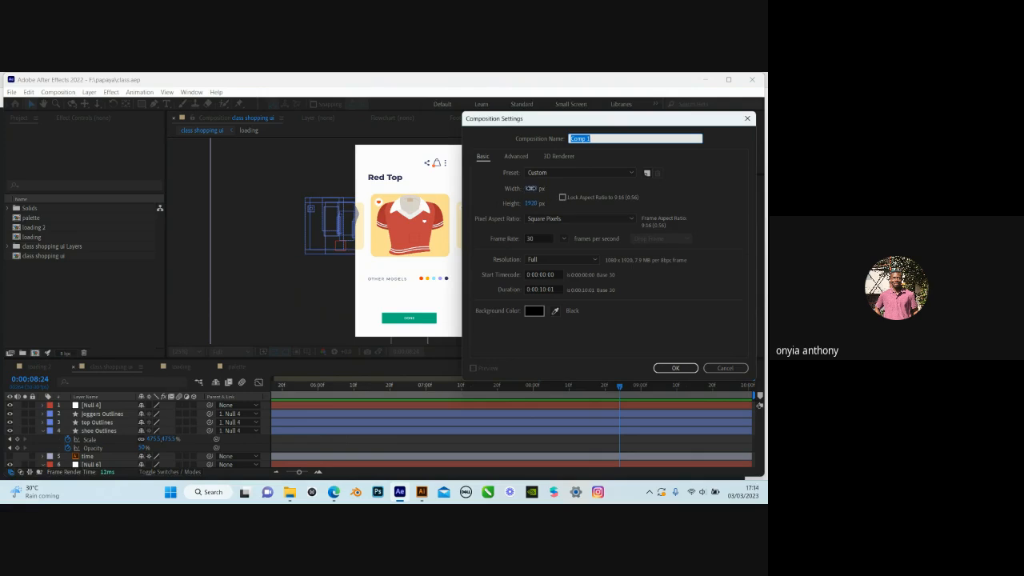
pyautogui.click(529, 189)
pyautogui.click(532, 203)
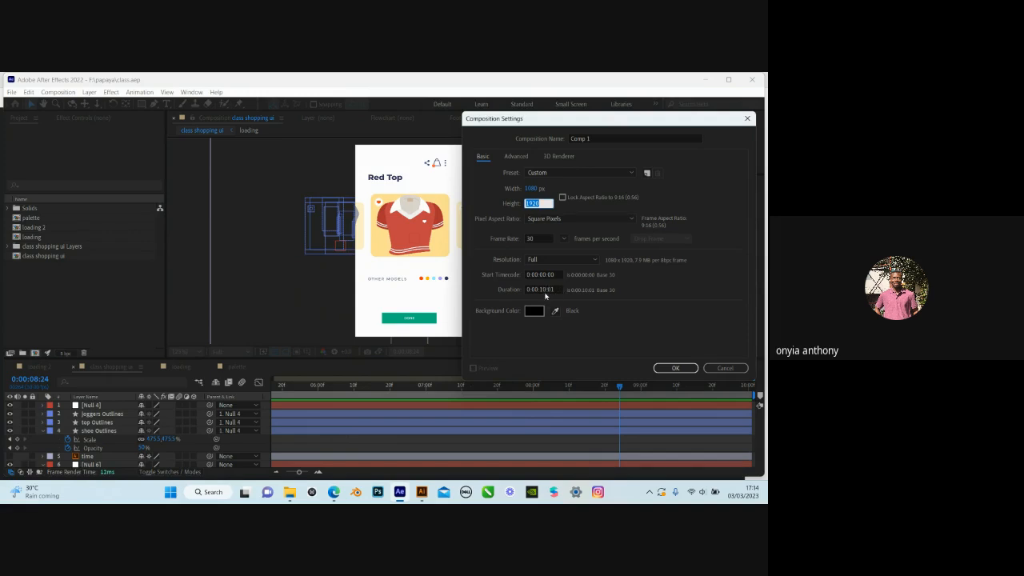
pyautogui.click(675, 368)
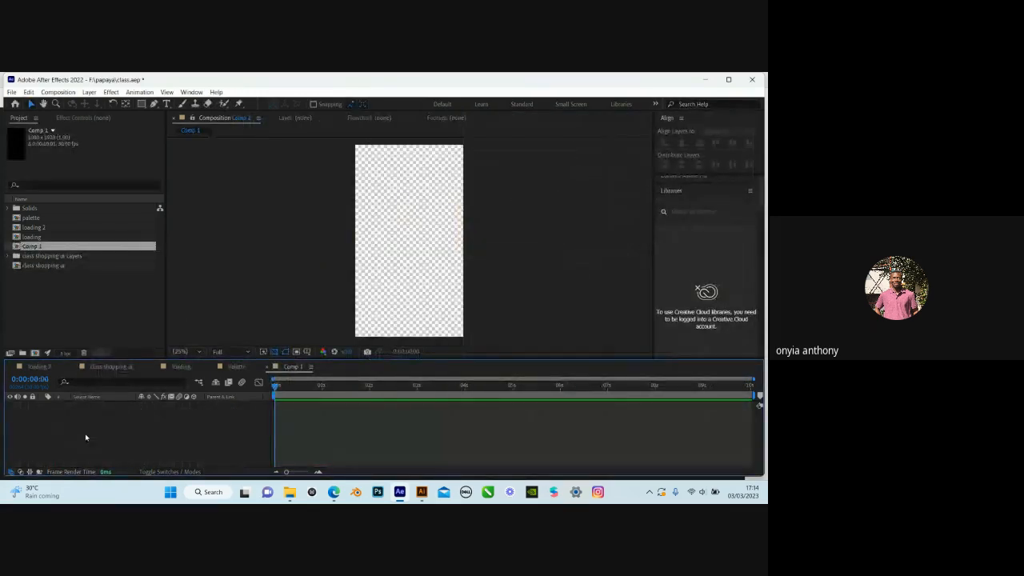
# Add a white solid layer at 1080 x 1920 px as the composition's background
pyautogui.rightClick(86, 437)
pyautogui.rightClick(60, 426)
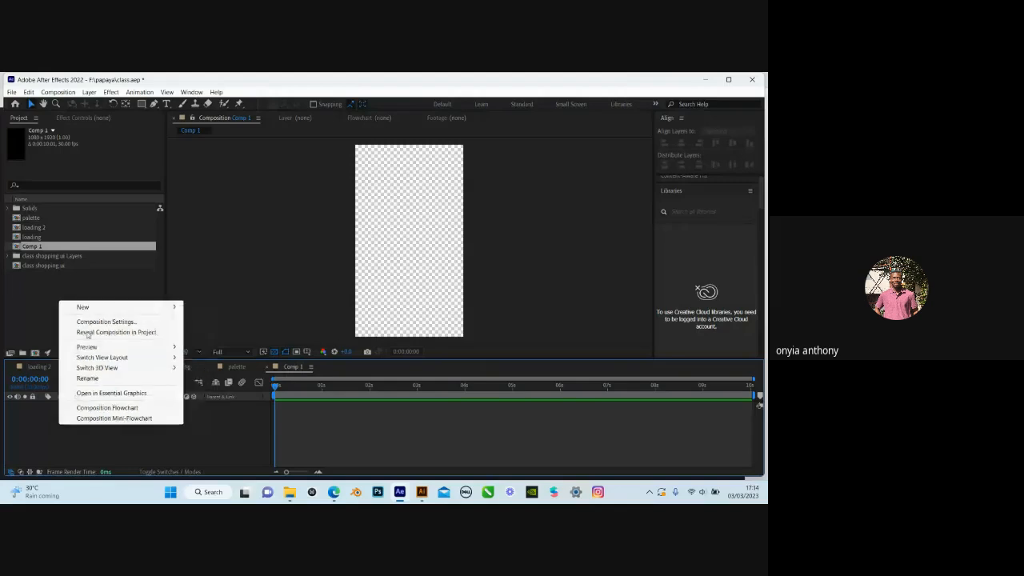
pyautogui.moveTo(94, 312)
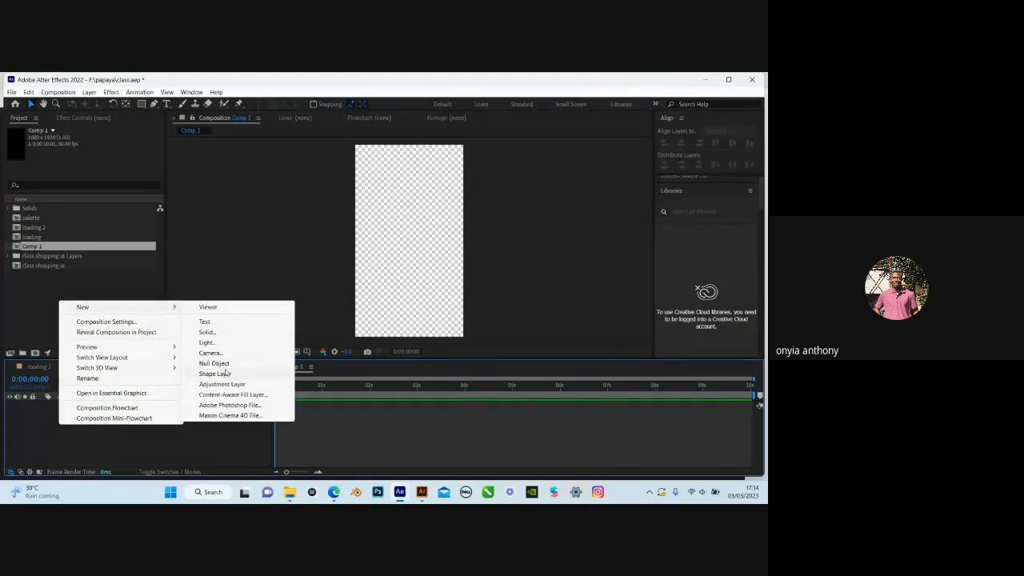
pyautogui.click(206, 332)
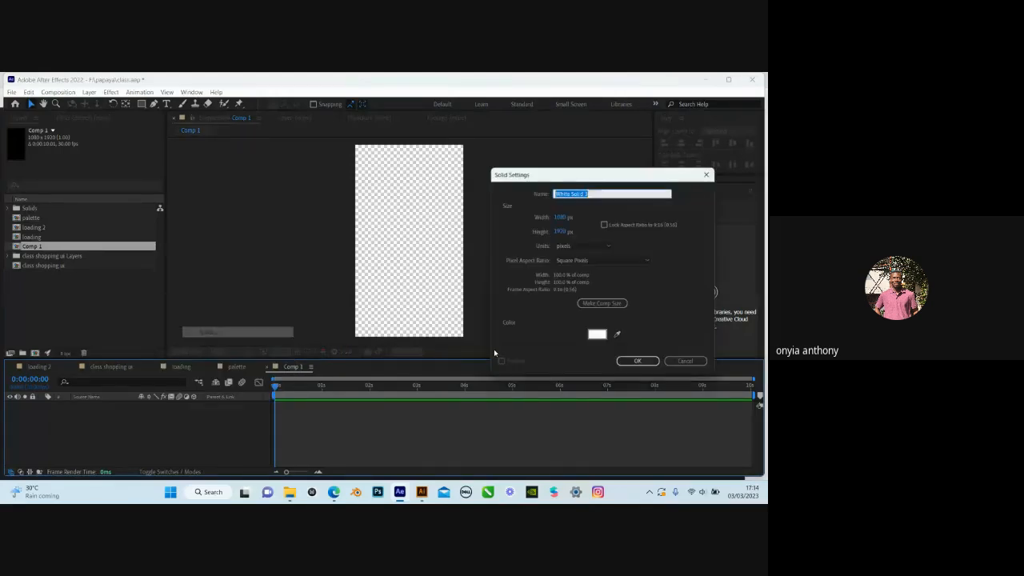
pyautogui.click(645, 367)
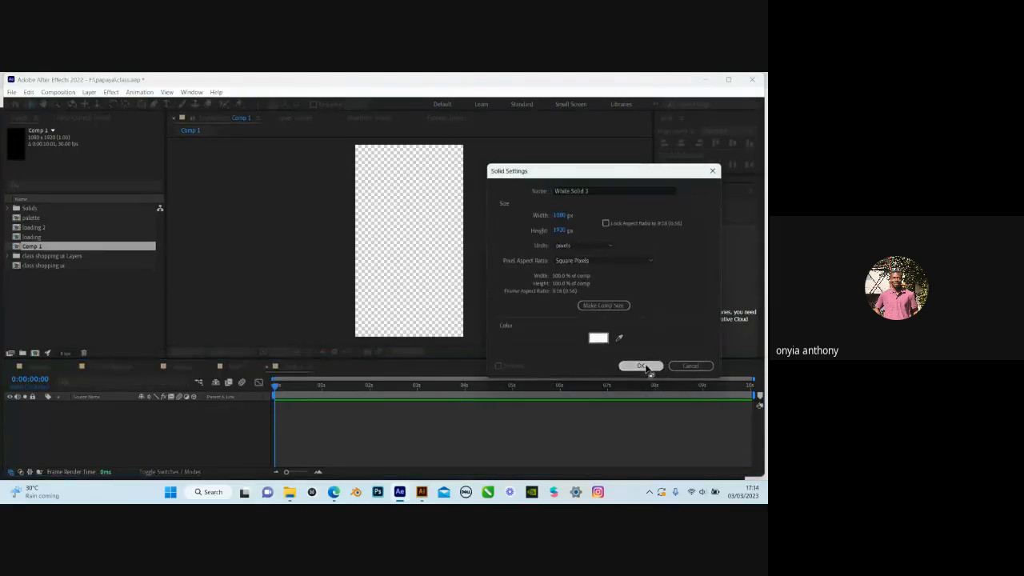
# With no layer selected, draw a small black circle near the middle of the composition using the Ellipse tool
pyautogui.click(90, 447)
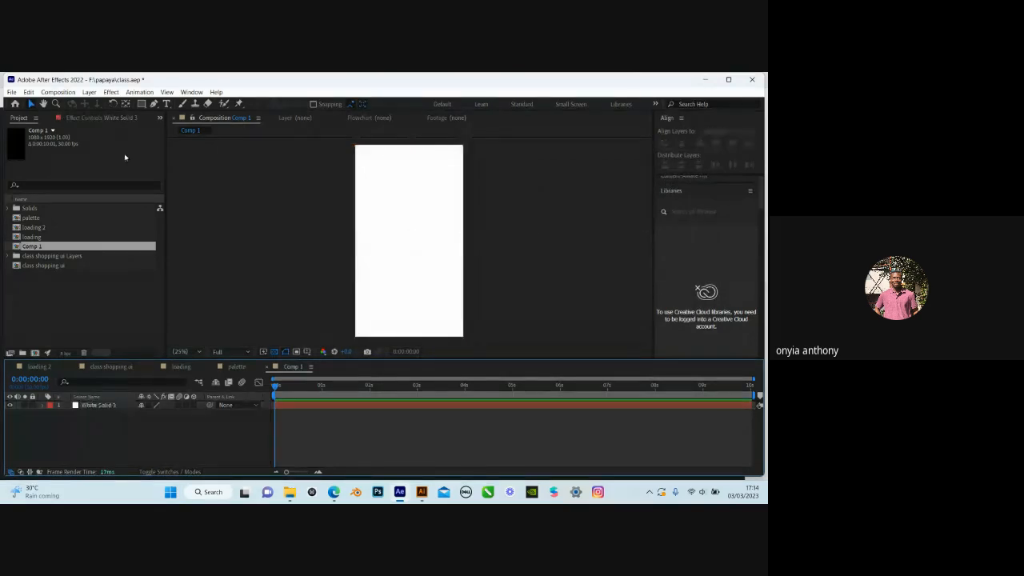
pyautogui.click(141, 103)
pyautogui.click(167, 126)
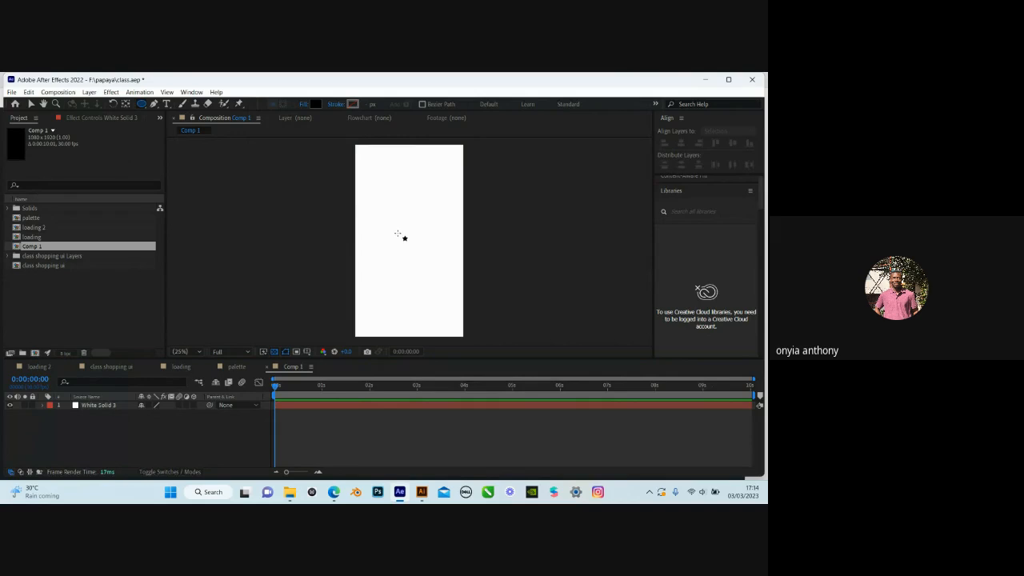
pyautogui.moveTo(391, 230); pyautogui.dragTo(406, 244)
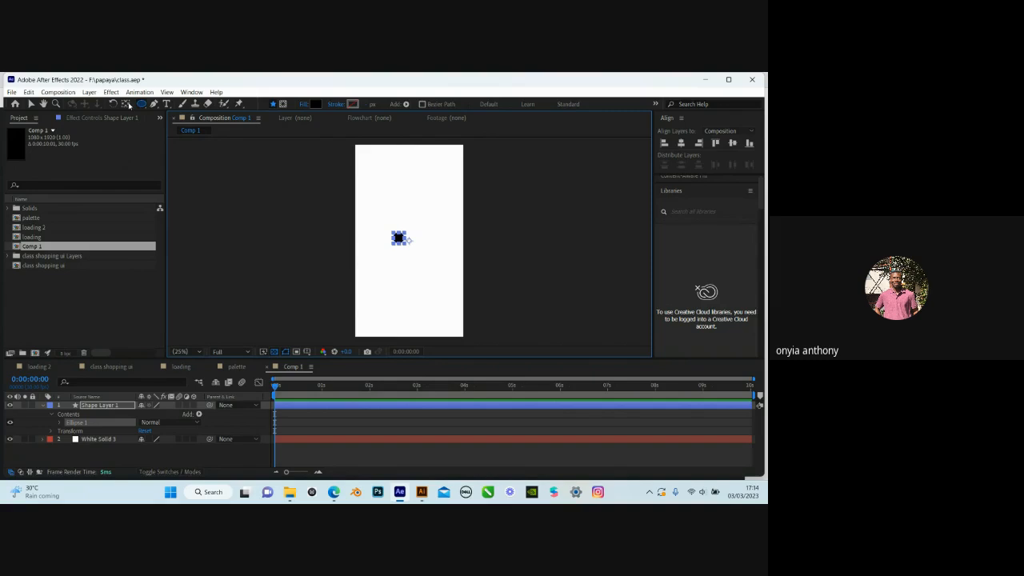
# Center the shape layer's anchor point on the black circle with the Pan Behind (Anchor Point) tool
pyautogui.click(128, 106)
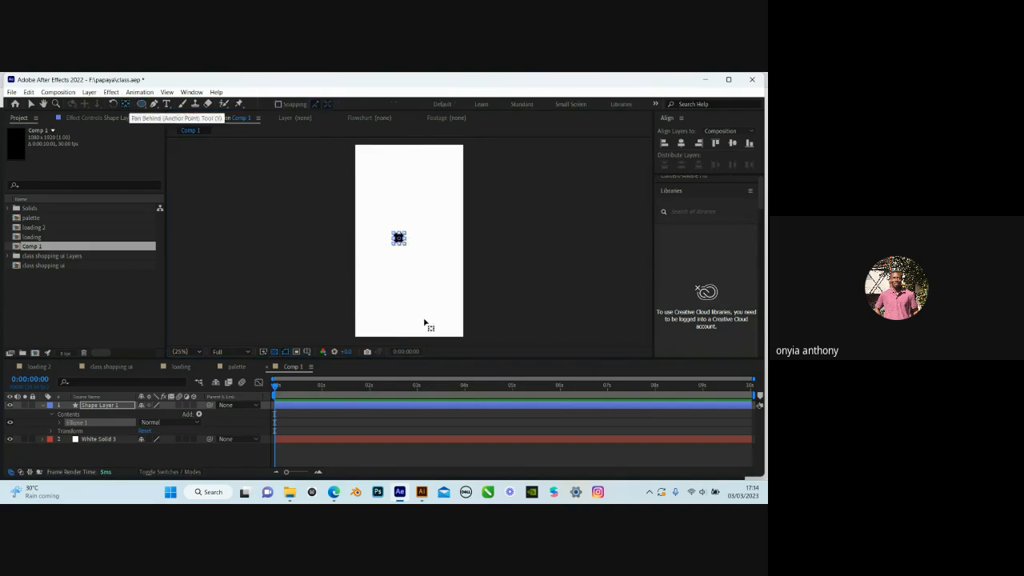
pyautogui.scroll(4, 417, 272)
pyautogui.scroll(-1, 406, 227)
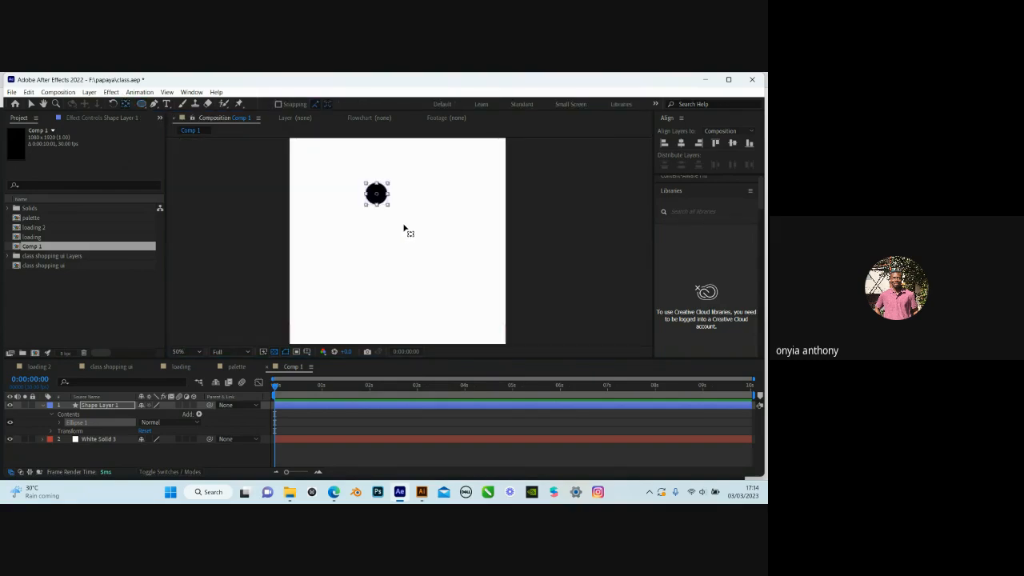
pyautogui.moveTo(406, 211); pyautogui.dragTo(437, 265)
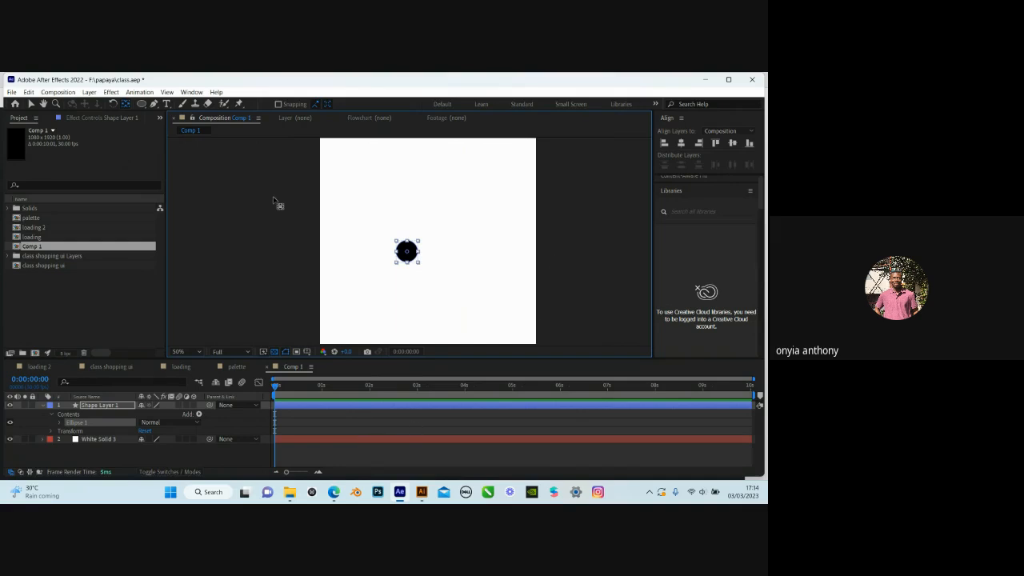
pyautogui.click(31, 104)
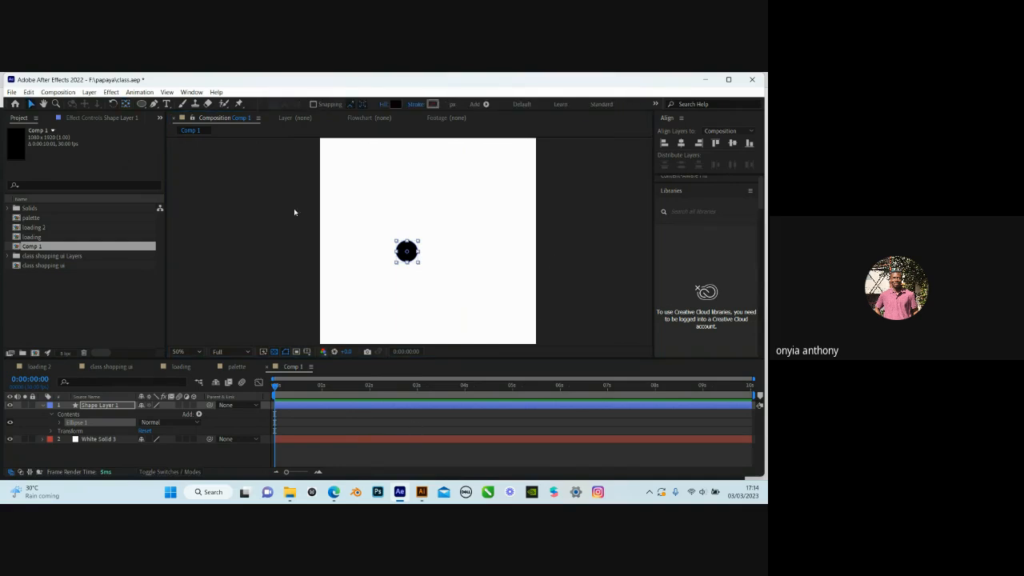
pyautogui.click(264, 205)
# Move the shape layer's anchor point off the circle and back to its center
pyautogui.click(320, 405)
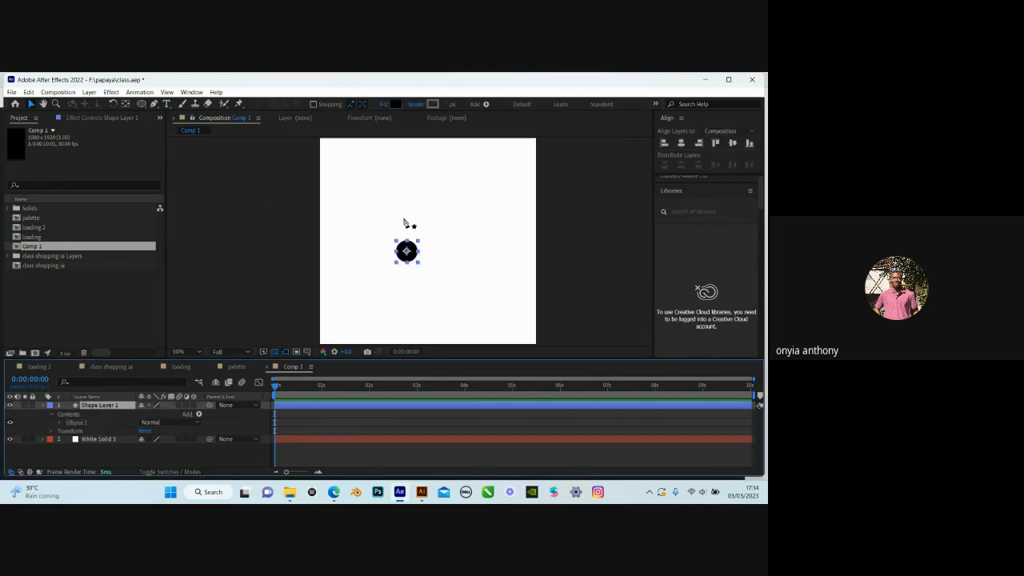
pyautogui.press('y')
pyautogui.moveTo(408, 252); pyautogui.dragTo(435, 275)
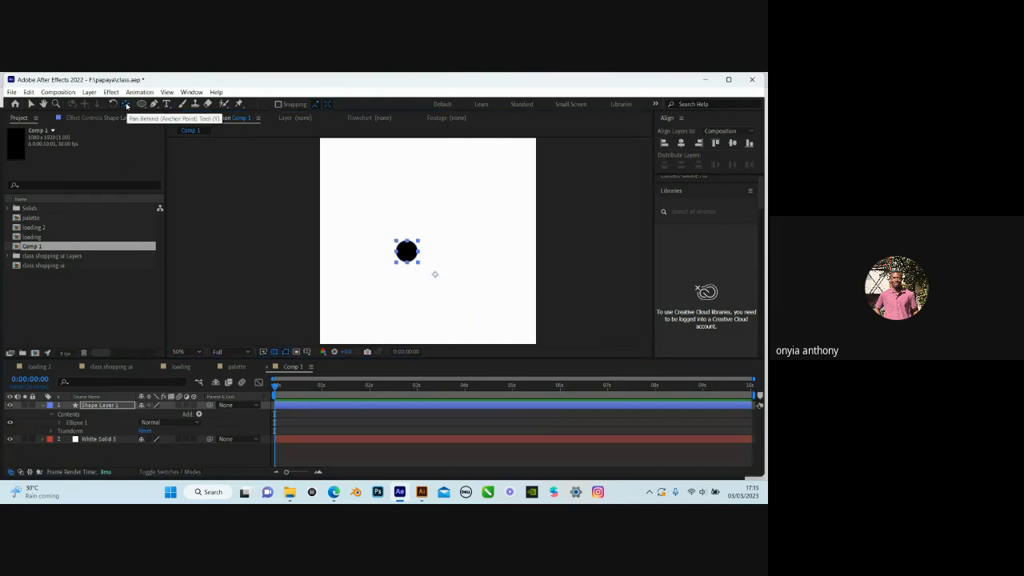
pyautogui.moveTo(436, 274); pyautogui.dragTo(406, 250)
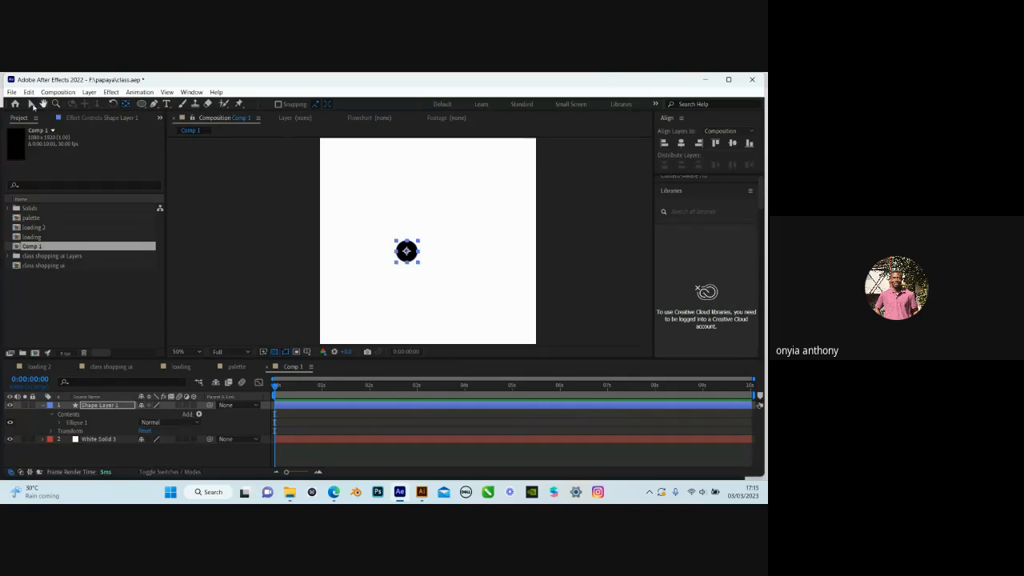
pyautogui.click(30, 104)
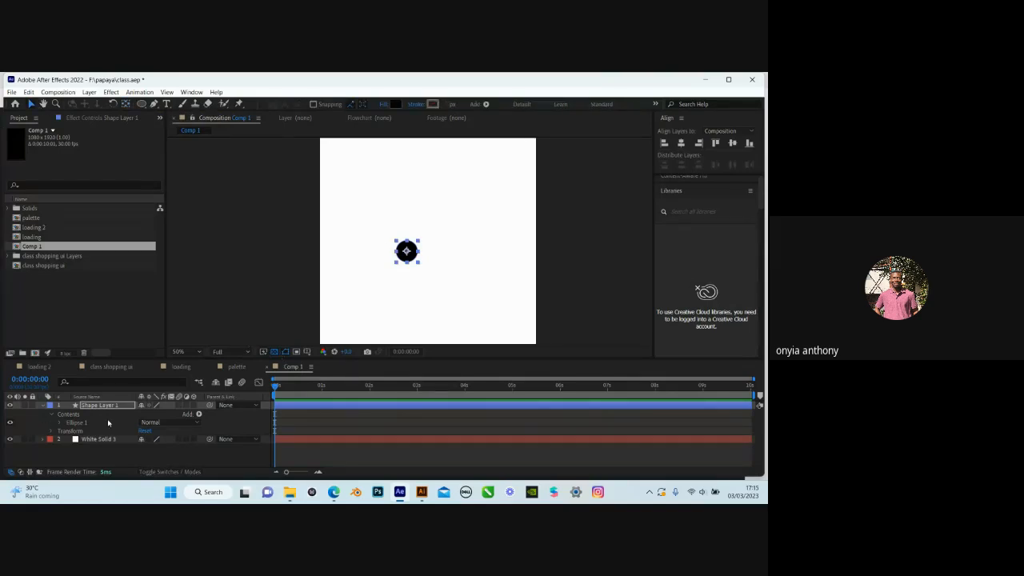
# Scale the circle layer down to 64% and center it horizontally and vertically in the composition
pyautogui.press('s')
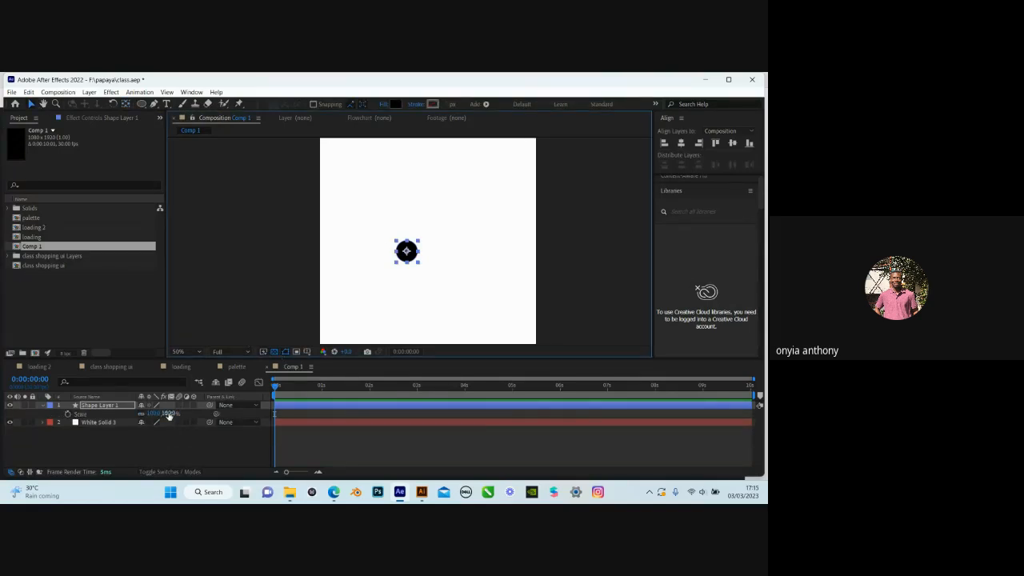
pyautogui.moveTo(166, 415); pyautogui.dragTo(144, 415)
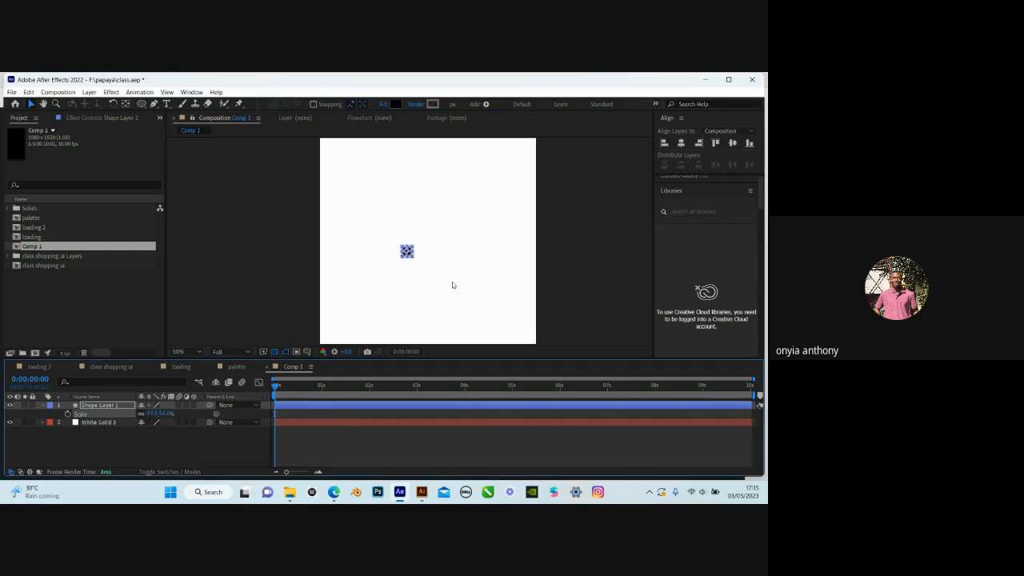
pyautogui.click(682, 142)
pyautogui.click(732, 142)
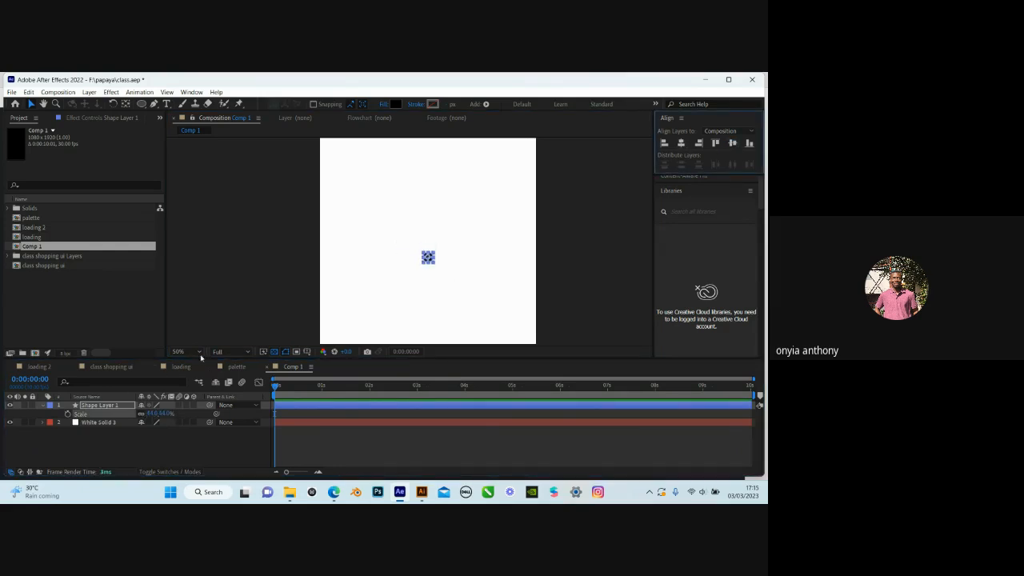
pyautogui.click(178, 351)
pyautogui.click(192, 185)
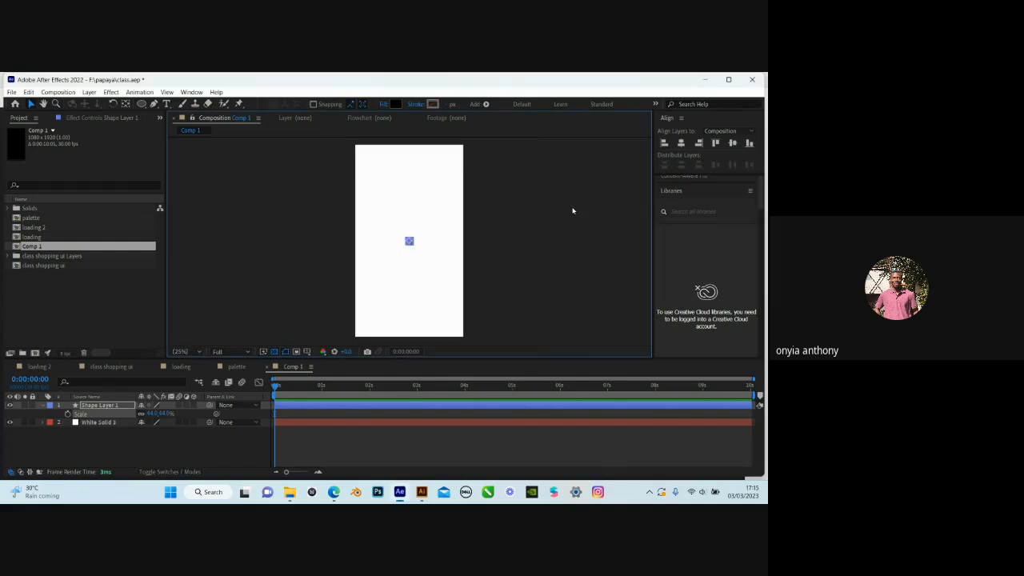
pyautogui.click(572, 210)
# Rename the circle's shape layer as circle 1
pyautogui.click(109, 405)
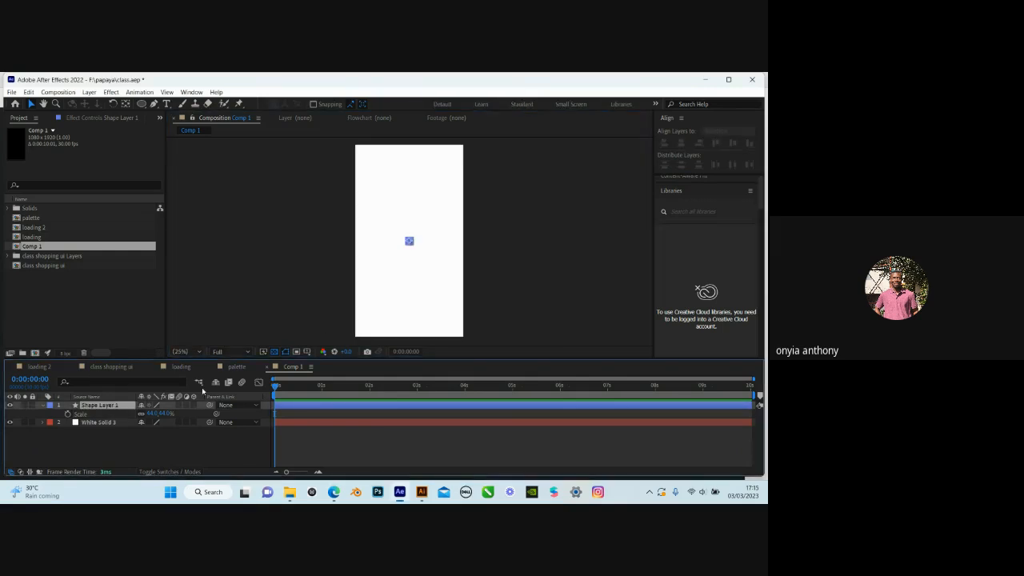
pyautogui.press('Return')
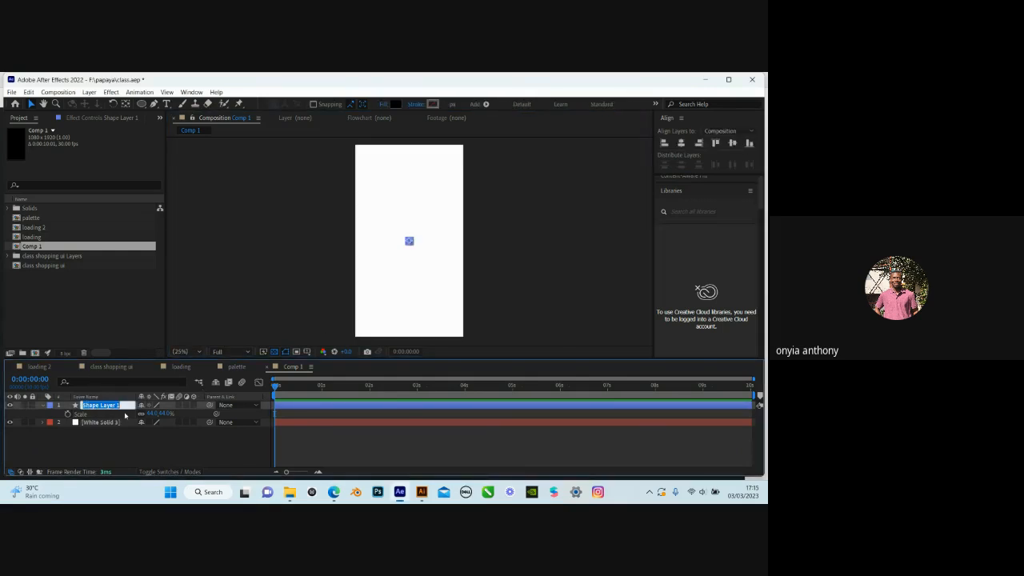
pyautogui.write('circ')
pyautogui.write('le 1')
pyautogui.press('Return')
pyautogui.click(334, 261)
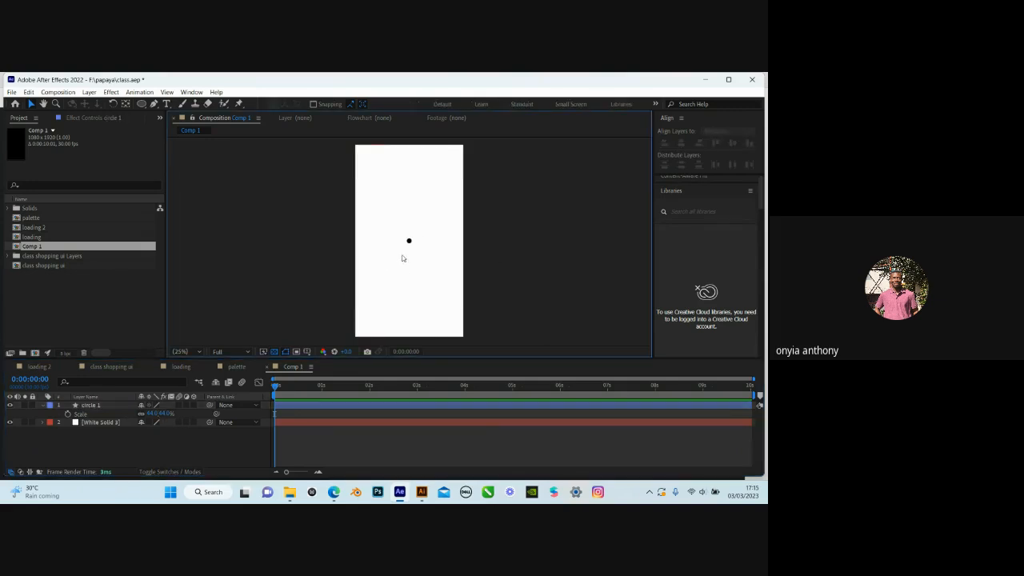
# Duplicate the circle 1 layer and place the copy just left of the original circle at the same height
pyautogui.scroll(2, 402, 258)
pyautogui.click(122, 407)
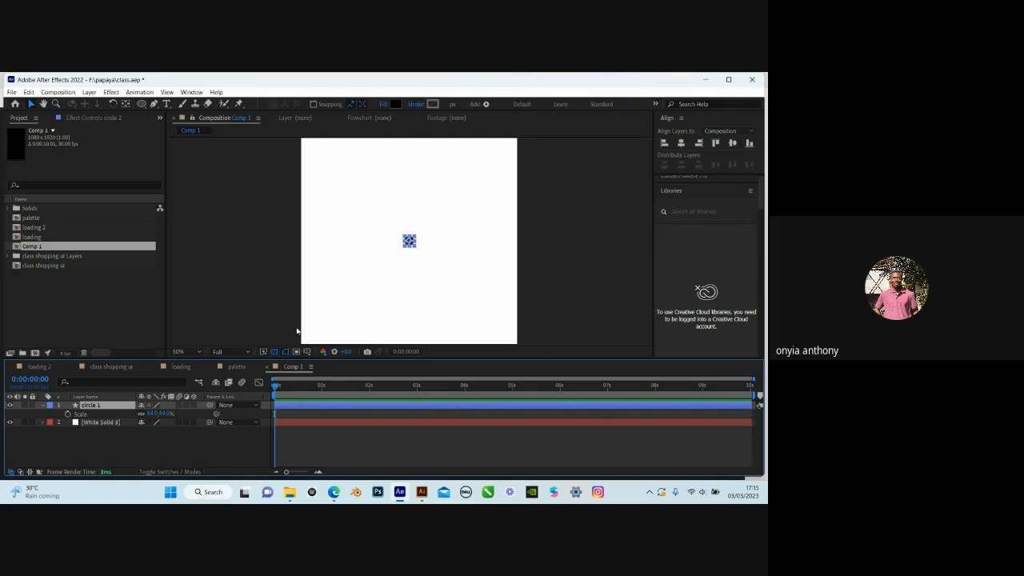
pyautogui.hotkey('ctrl', 'd')
pyautogui.scroll(2, 410, 254)
pyautogui.moveTo(409, 241); pyautogui.dragTo(387, 241)
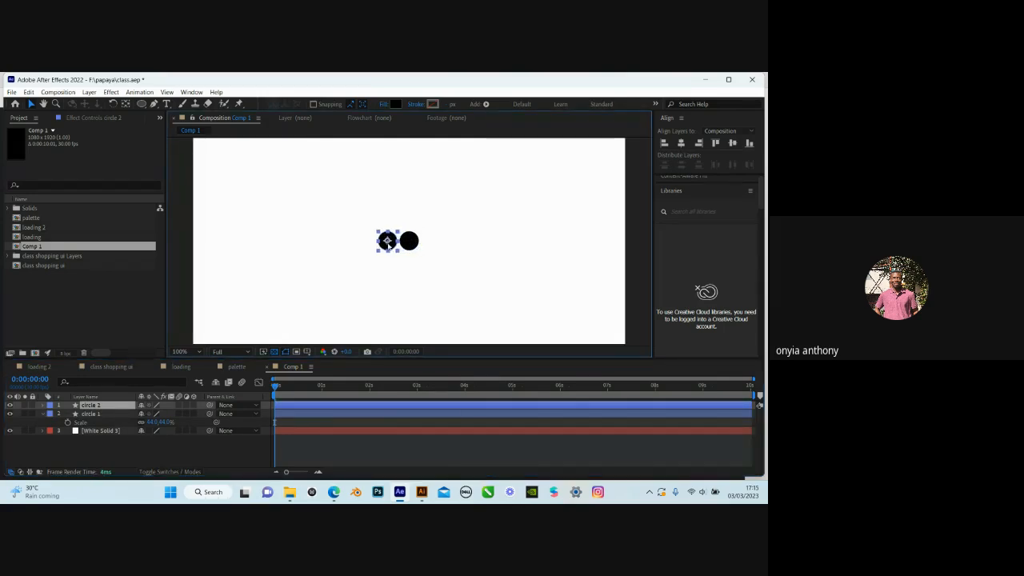
# Duplicate the circle 1 layer again and place the copy just right of the center circle, completing an evenly spaced row of three
pyautogui.hotkey('ctrl', 'd')
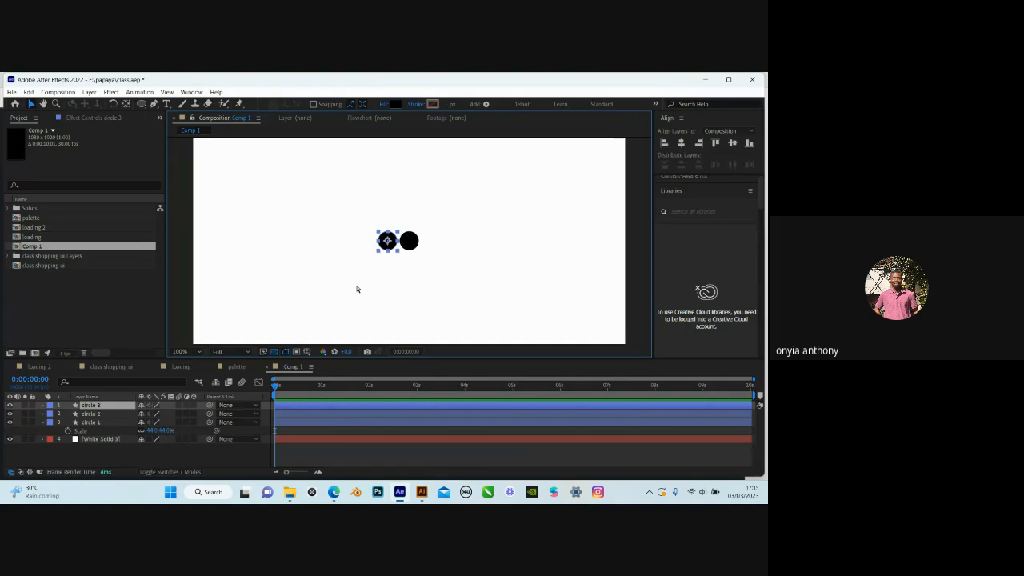
pyautogui.hotkey('ctrl', 'z')
pyautogui.click(107, 414)
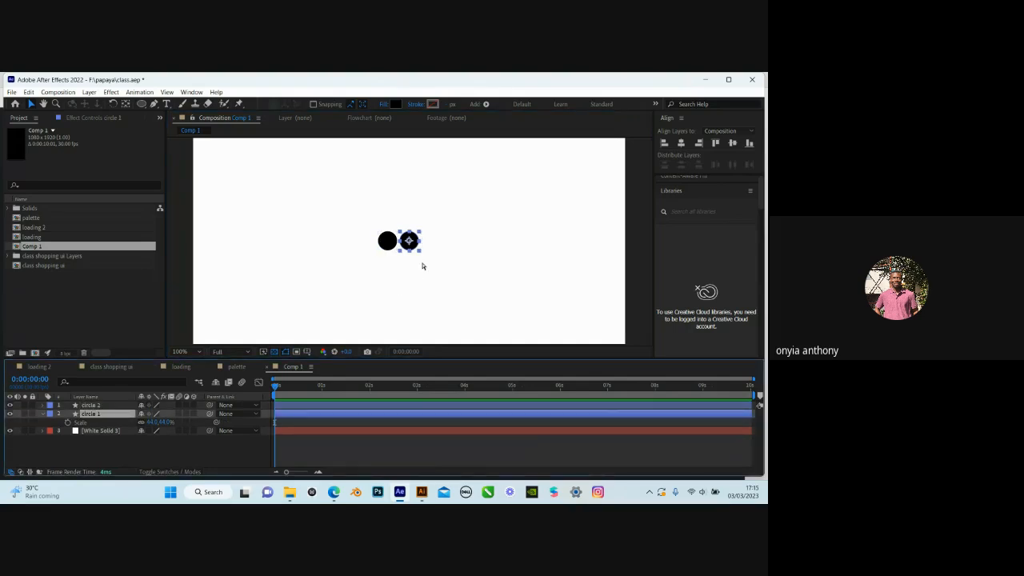
pyautogui.hotkey('ctrl', 'd')
pyautogui.moveTo(410, 240); pyautogui.dragTo(431, 241)
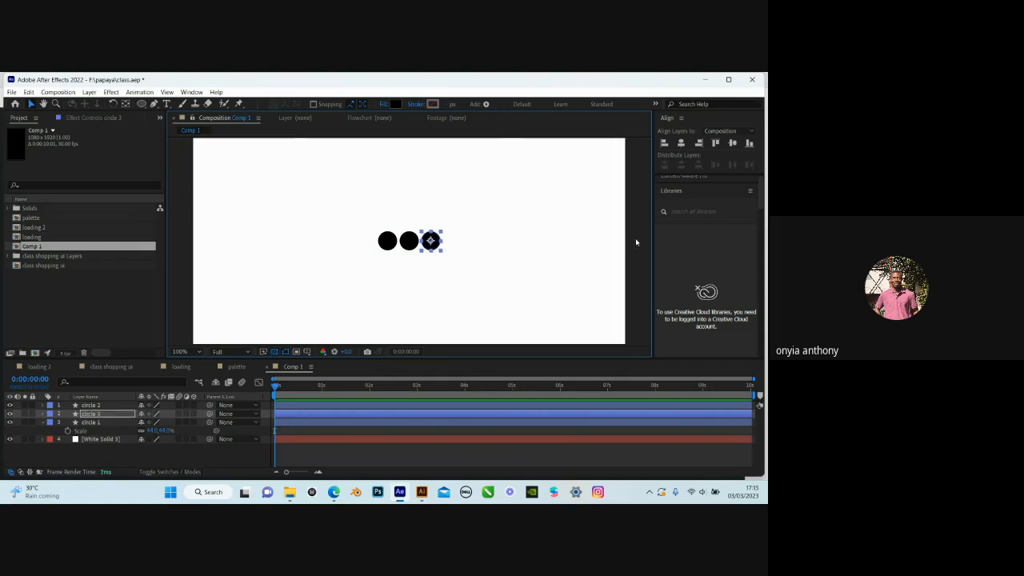
pyautogui.click(446, 267)
pyautogui.scroll(-2, 417, 249)
pyautogui.scroll(2, 318, 274)
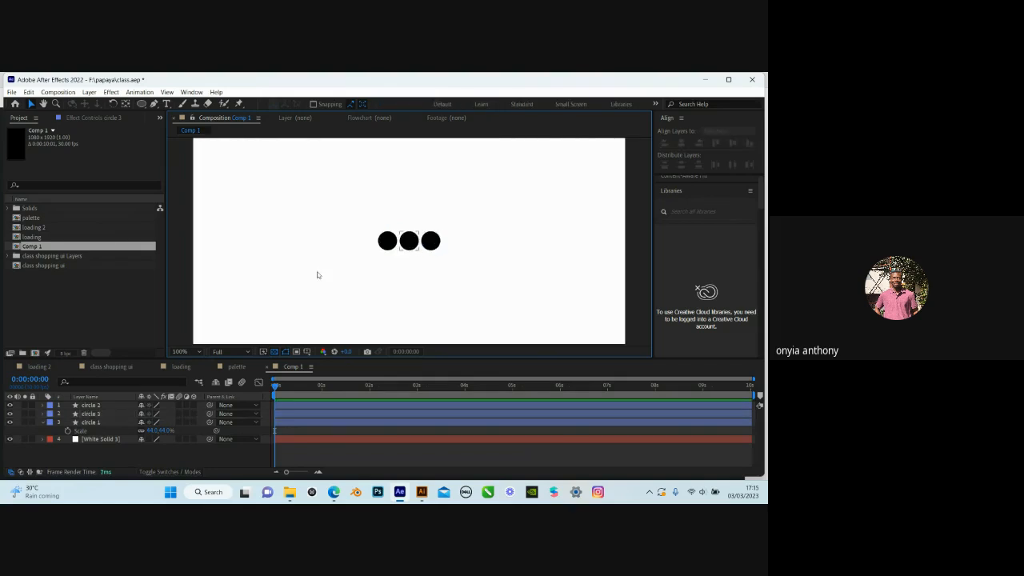
pyautogui.scroll(-4, 400, 268)
pyautogui.scroll(2, 448, 280)
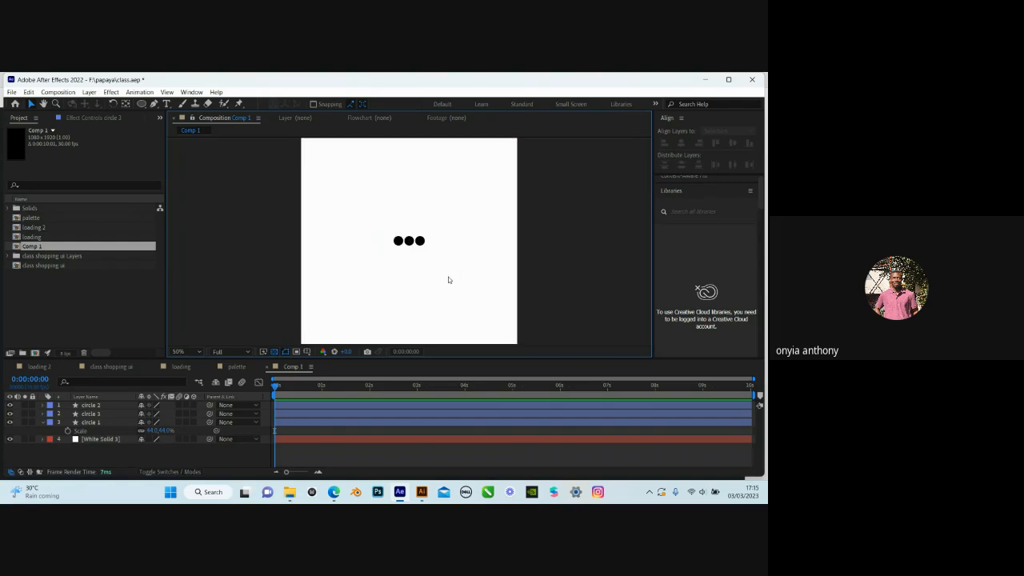
# Add the palette composition as the uppermost layer of Comp 1 and shift it left to uncover the three circles
pyautogui.click(37, 219)
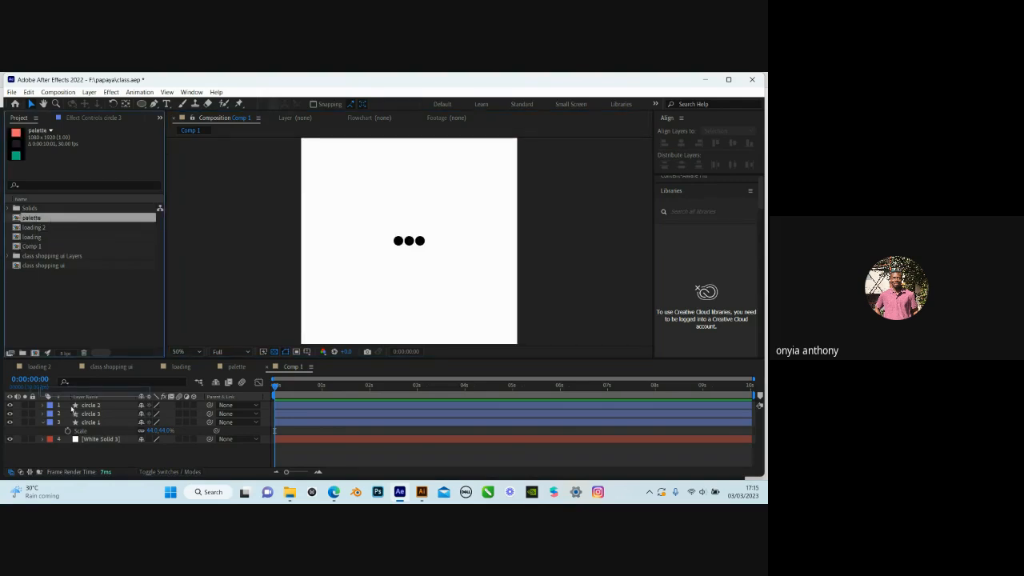
pyautogui.moveTo(72, 407); pyautogui.dragTo(74, 404)
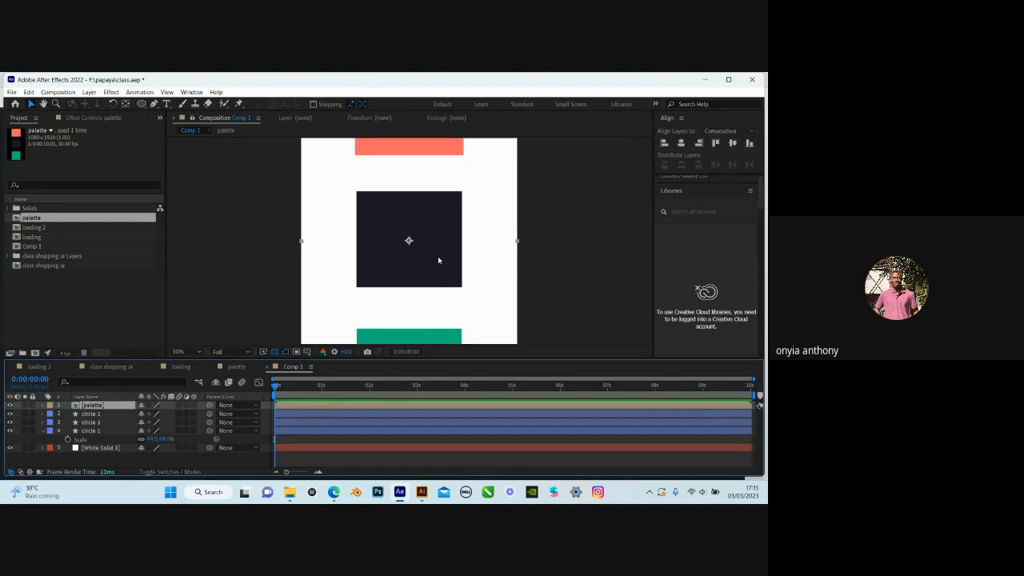
pyautogui.moveTo(439, 260); pyautogui.dragTo(350, 281)
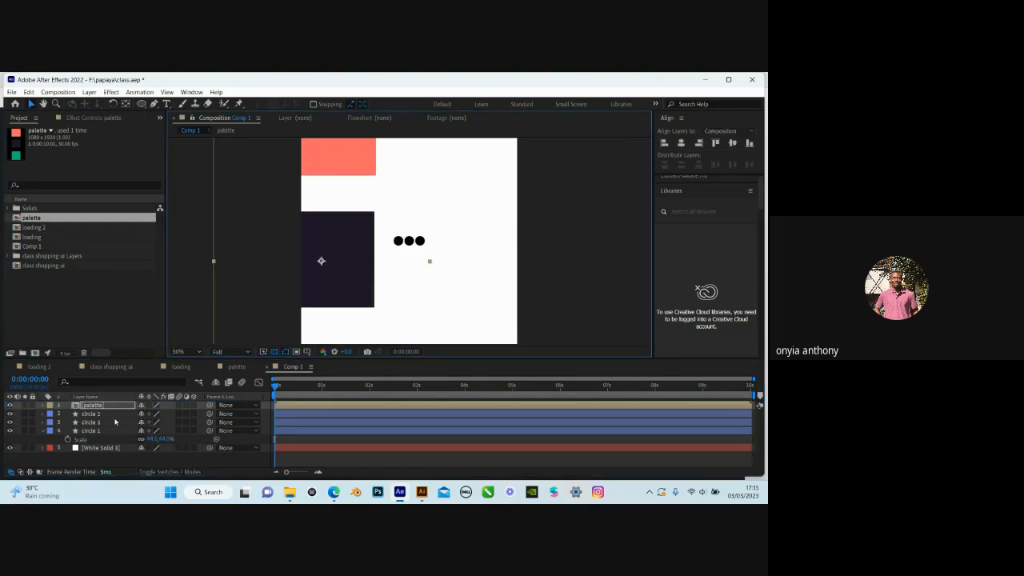
# Fill all three circle layers with the coral color sampled from the palette's upper square
pyautogui.click(104, 413)
pyautogui.keyDown('shift'); pyautogui.click(104, 430); pyautogui.keyUp('shift')
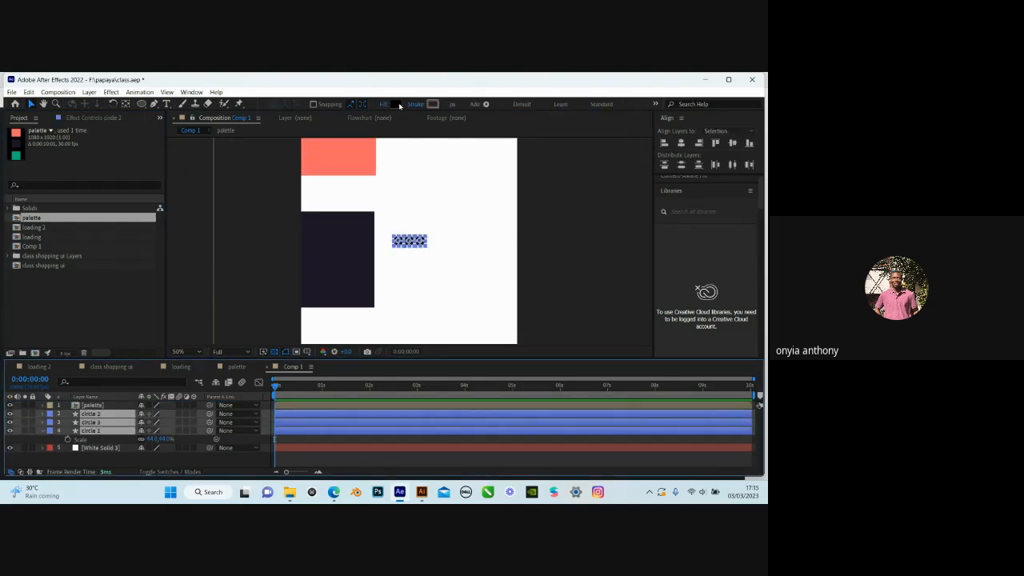
pyautogui.scroll(3, 410, 220)
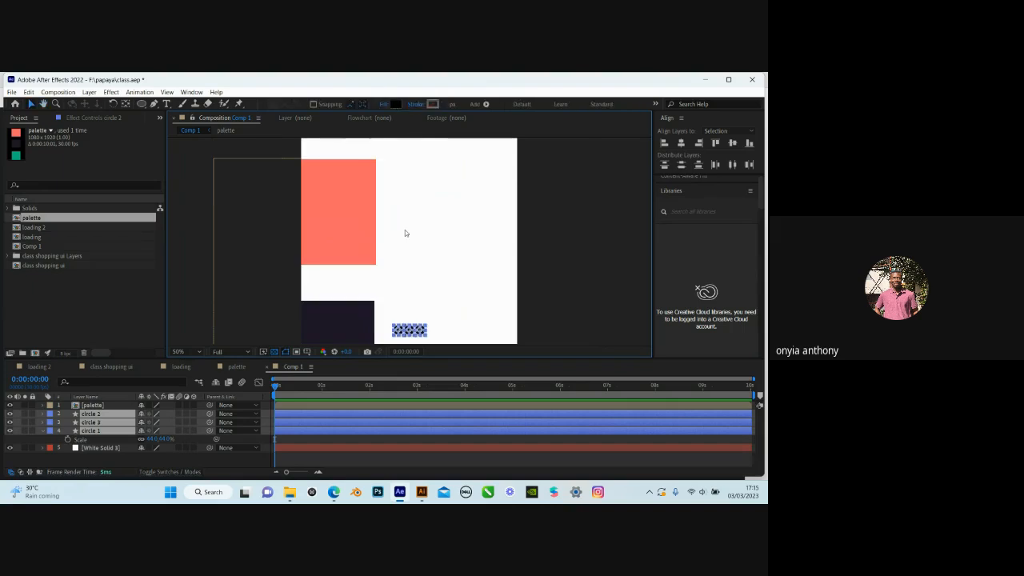
pyautogui.click(395, 104)
pyautogui.click(368, 346)
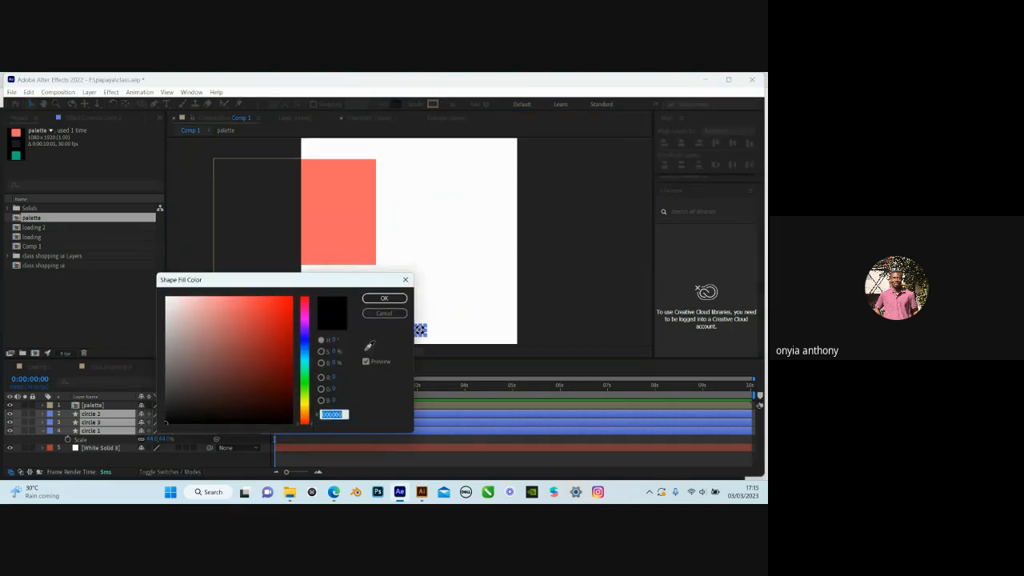
pyautogui.click(356, 200)
pyautogui.click(384, 297)
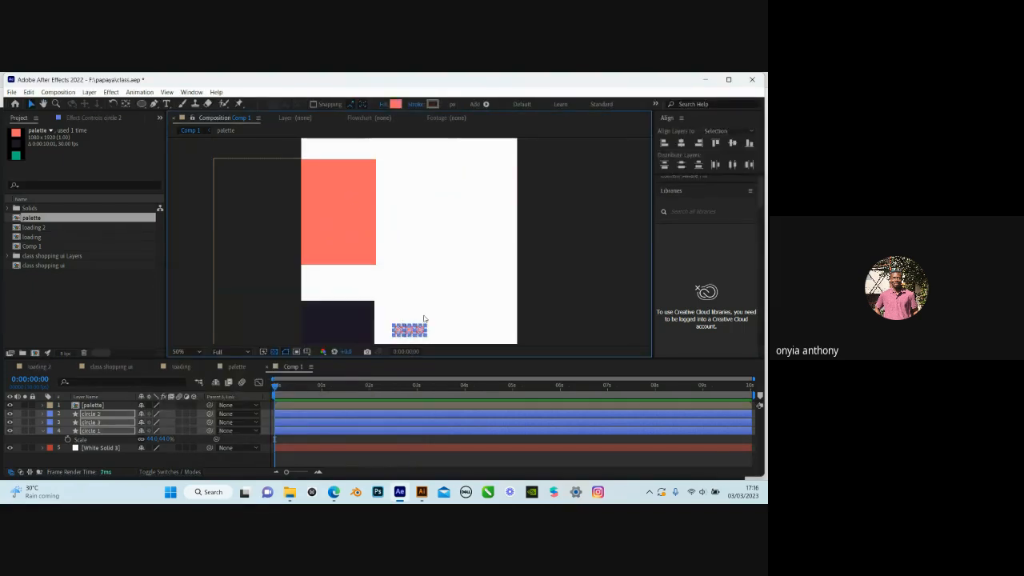
# Hide the palette layer and select the circle 2 layer
pyautogui.scroll(-3, 432, 224)
pyautogui.press(',')
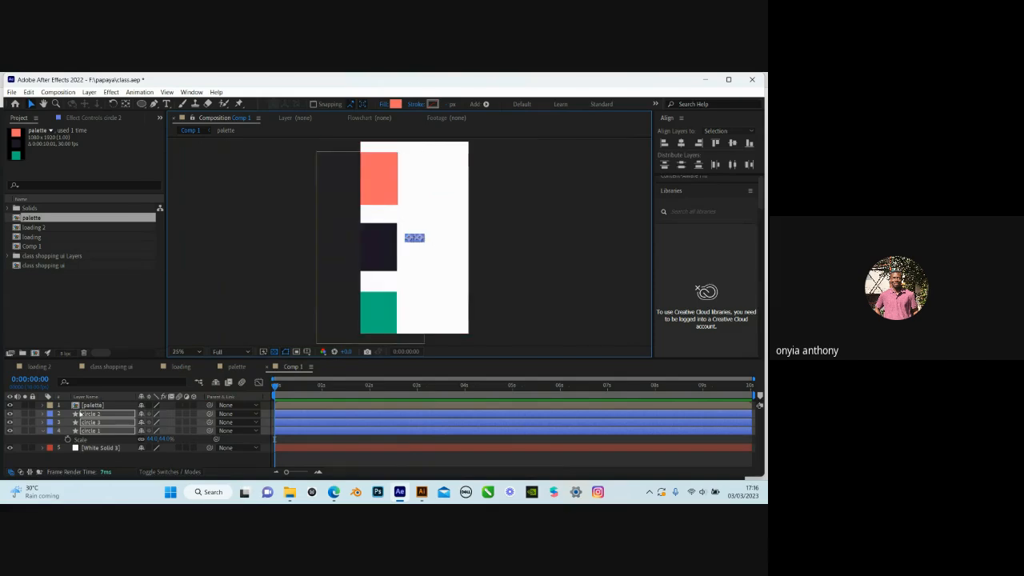
pyautogui.click(10, 405)
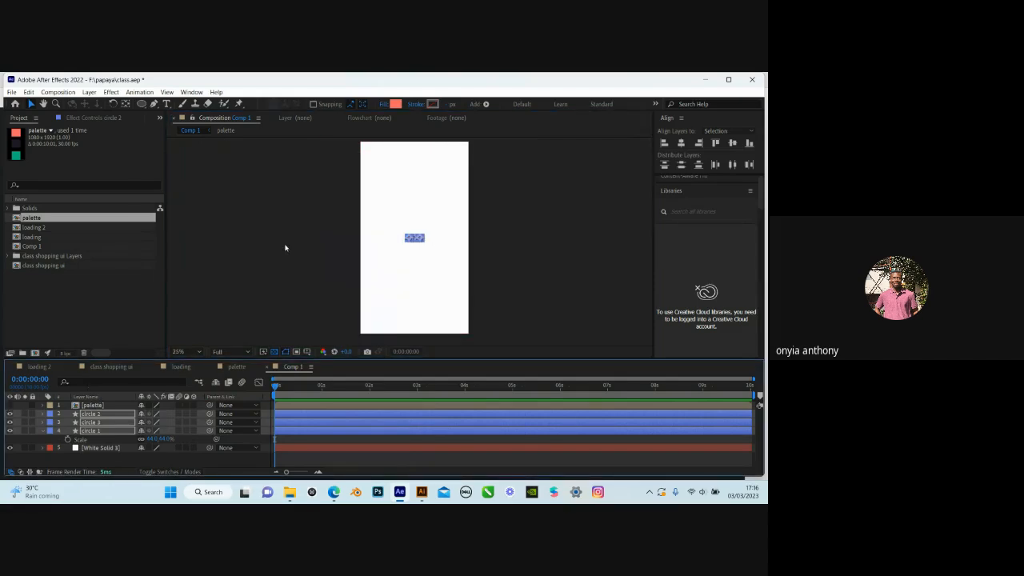
pyautogui.click(285, 248)
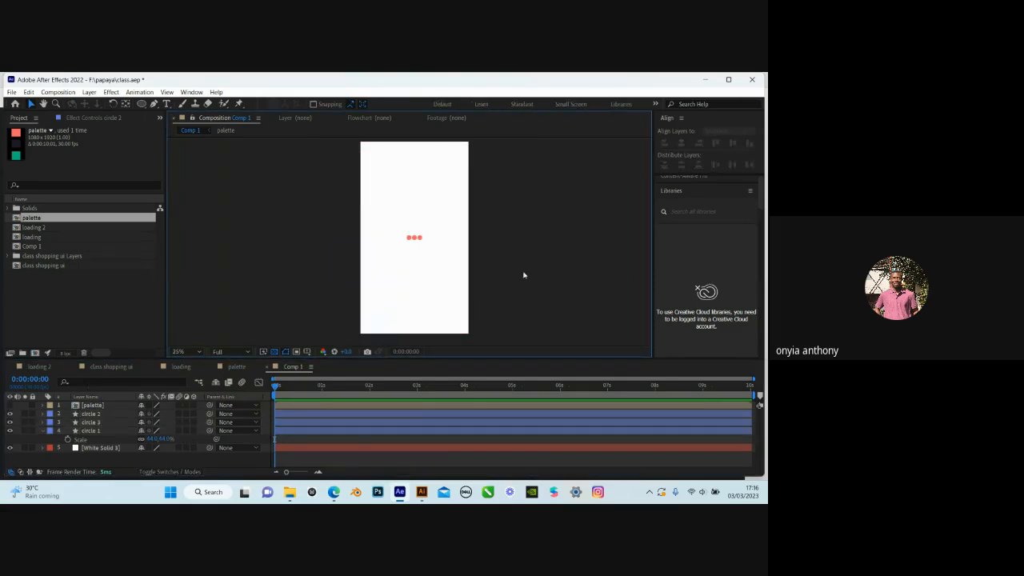
pyautogui.click(97, 414)
pyautogui.scroll(4, 444, 252)
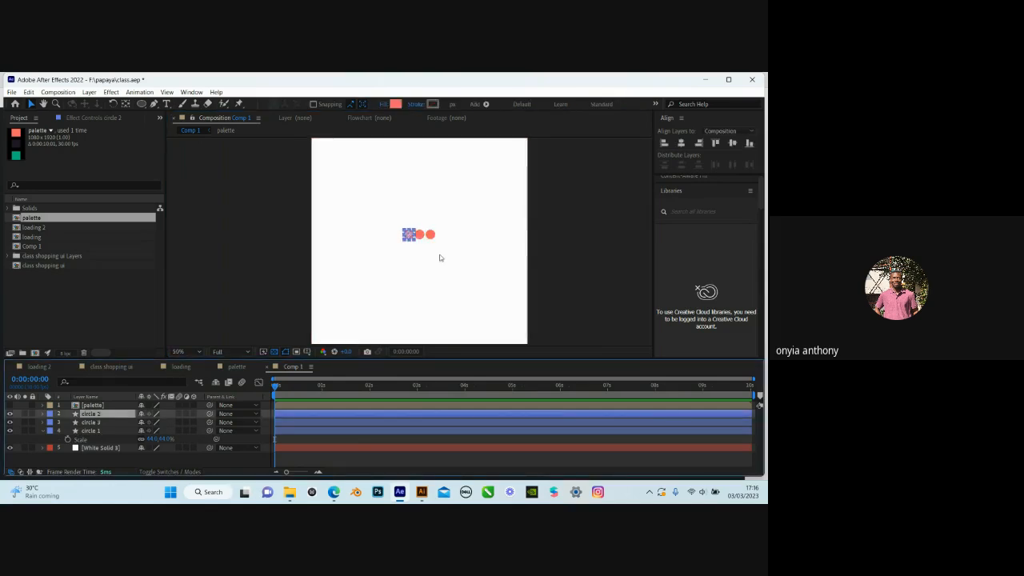
# Preview the loading 2 composition from its first frame to study the dot motion, and dismiss the reminder notification
pyautogui.click(40, 367)
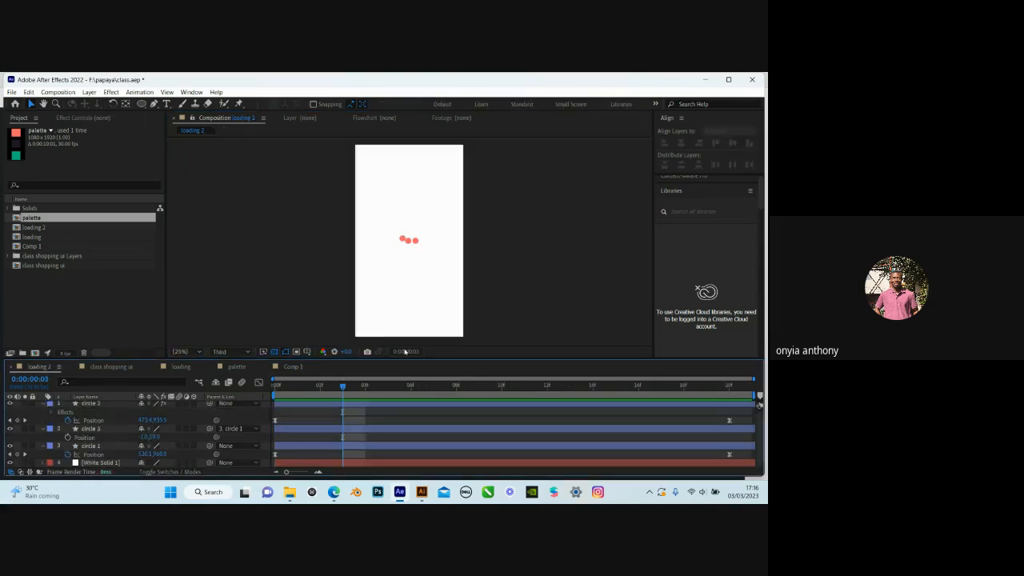
pyautogui.press('Home')
pyautogui.press('space')
pyautogui.press('space')
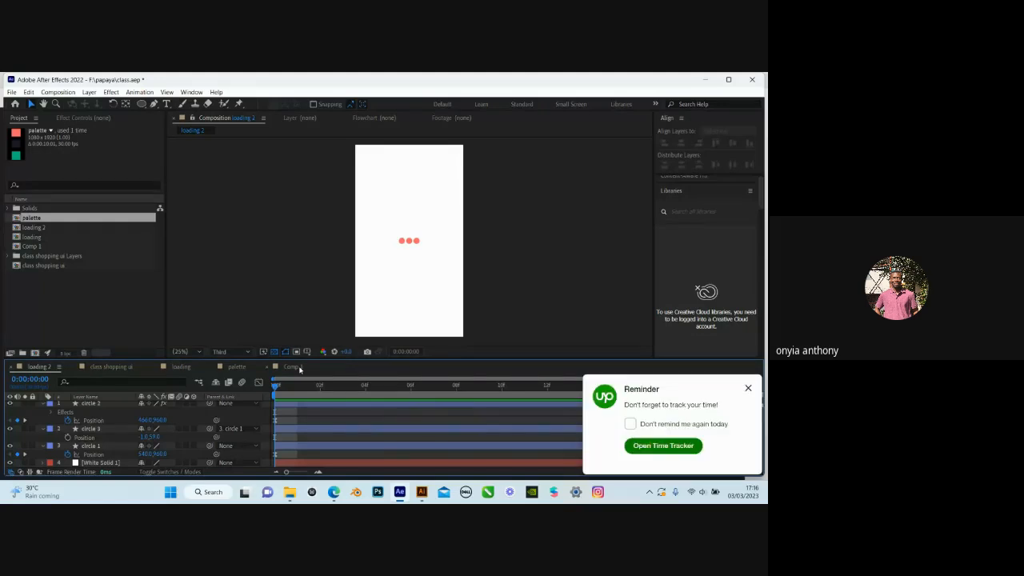
pyautogui.click(749, 390)
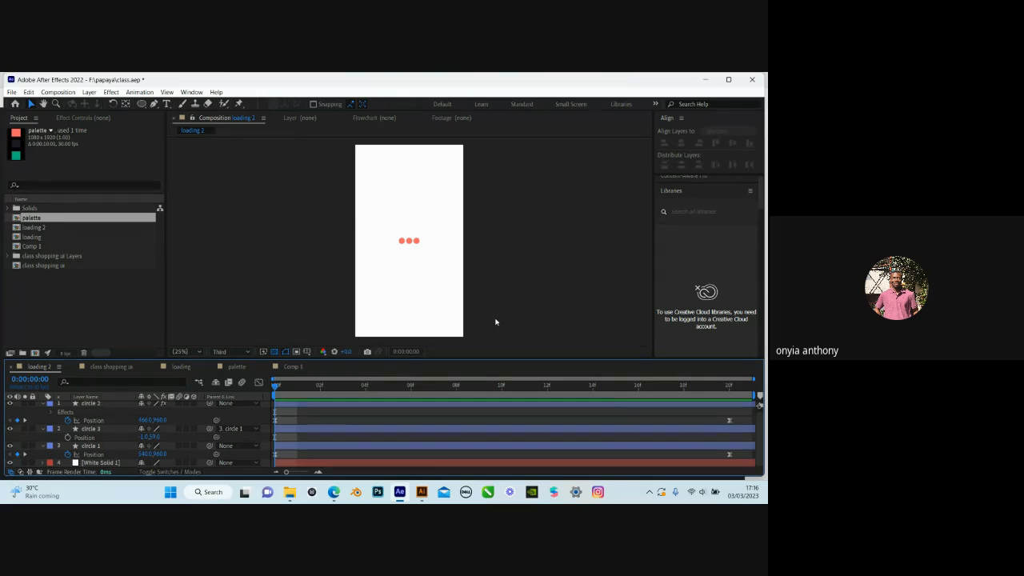
# Return to Comp 1 and reveal the Position property of the circle 2 layer
pyautogui.click(293, 368)
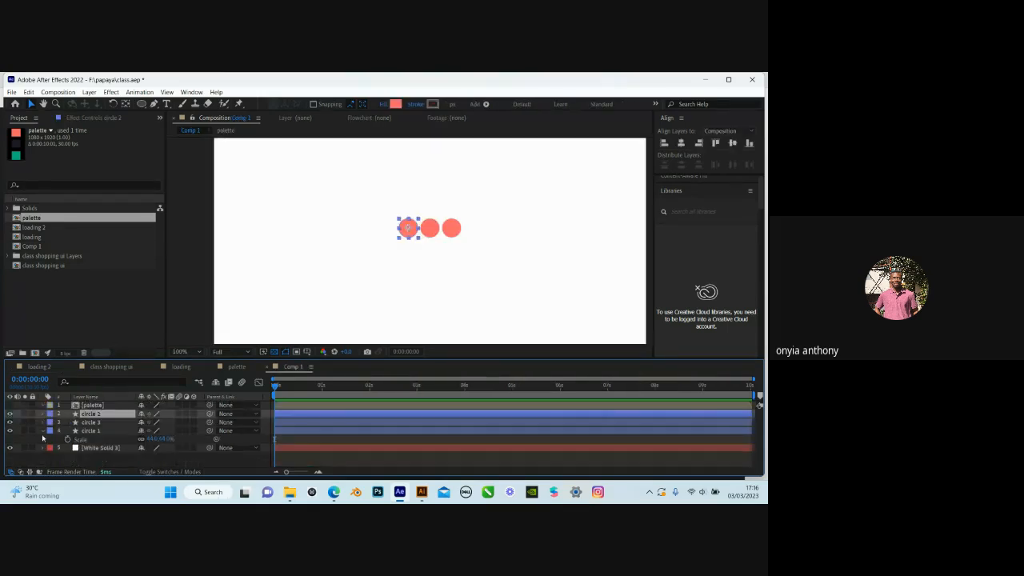
pyautogui.click(100, 432)
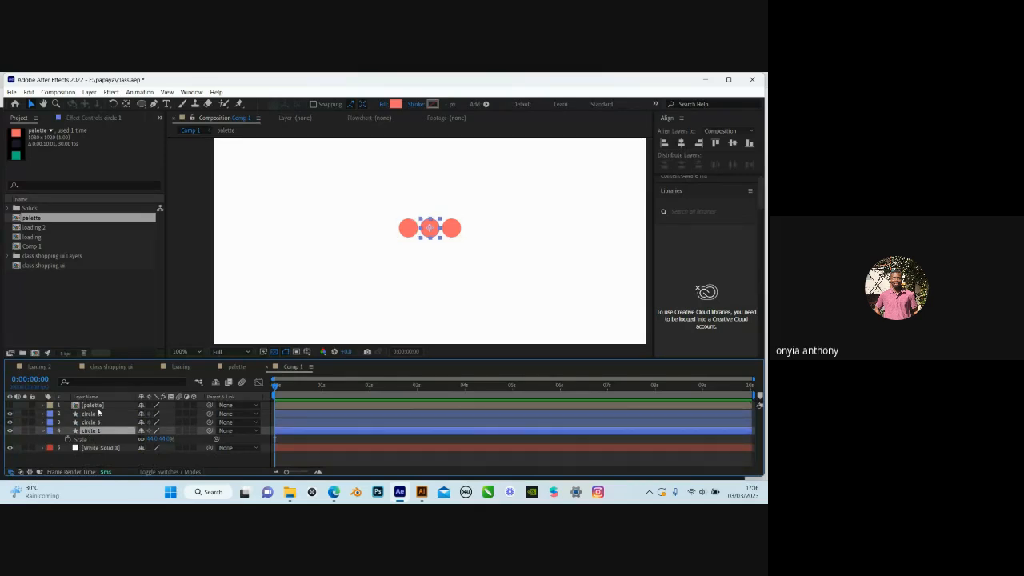
pyautogui.click(98, 414)
pyautogui.press('.')
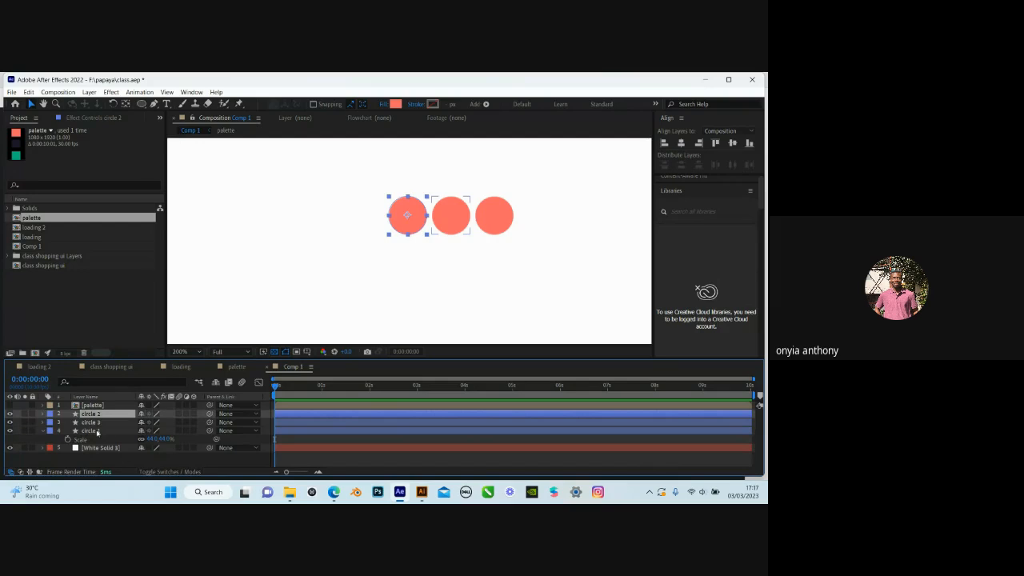
pyautogui.press('p')
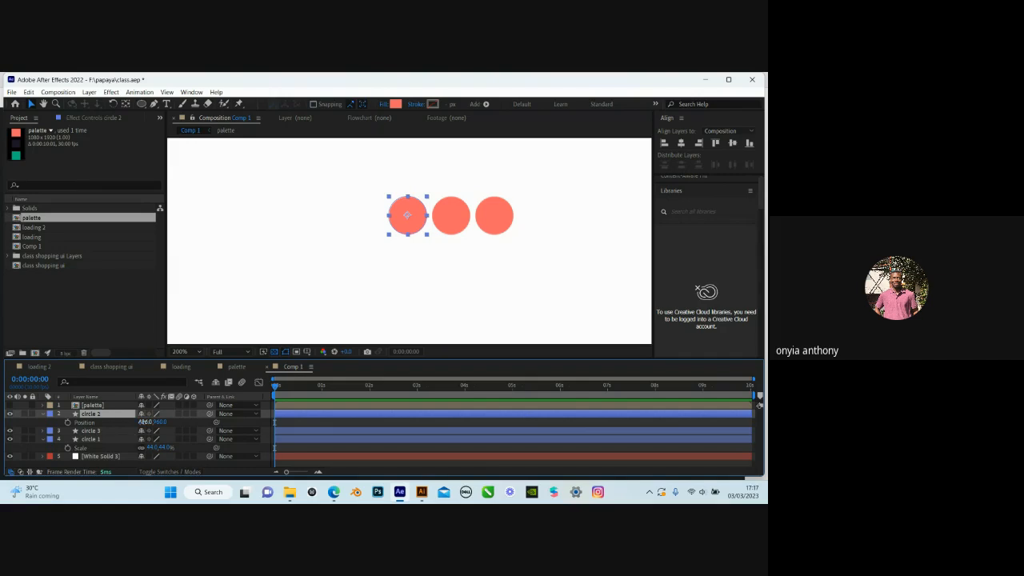
# Try moving circle 2 across to the third circle's place, undo the move, and reselect circle 2
pyautogui.moveTo(157, 422); pyautogui.dragTo(117, 421)
pyautogui.hotkey('ctrl', 'z')
pyautogui.hotkey('ctrl', 'z')
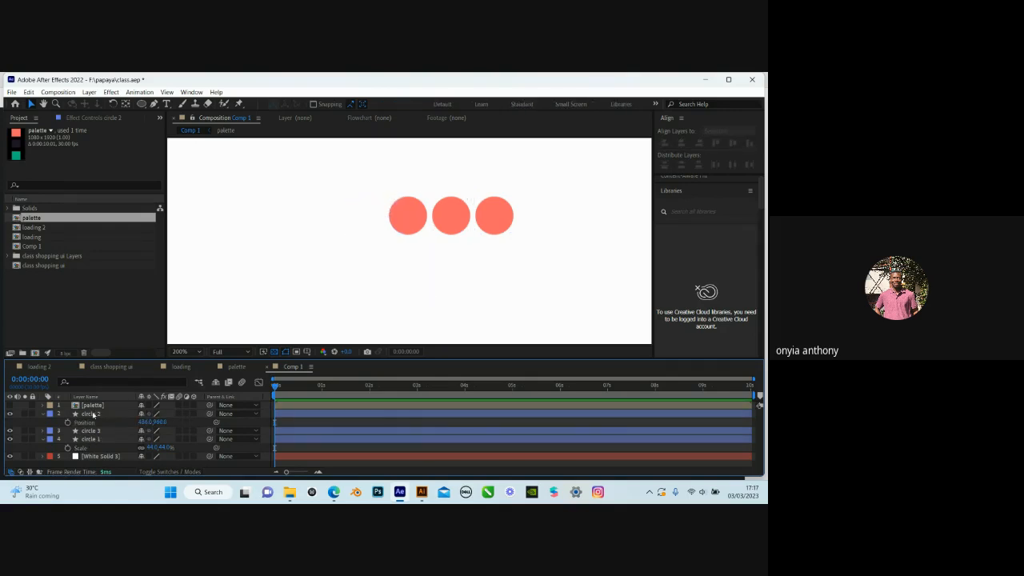
pyautogui.click(96, 414)
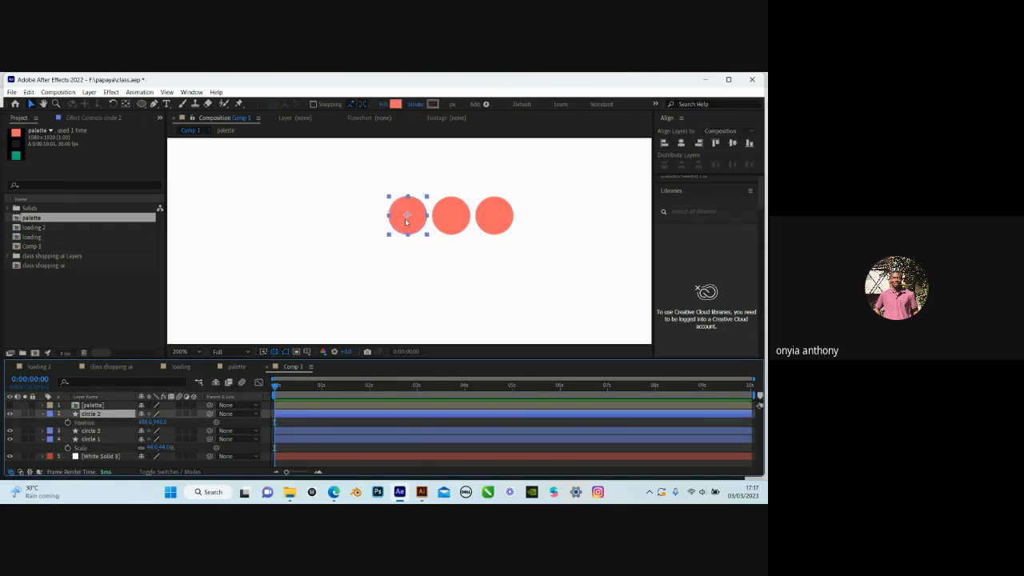
pyautogui.moveTo(408, 216); pyautogui.dragTo(499, 216)
pyautogui.hotkey('ctrl', 'z')
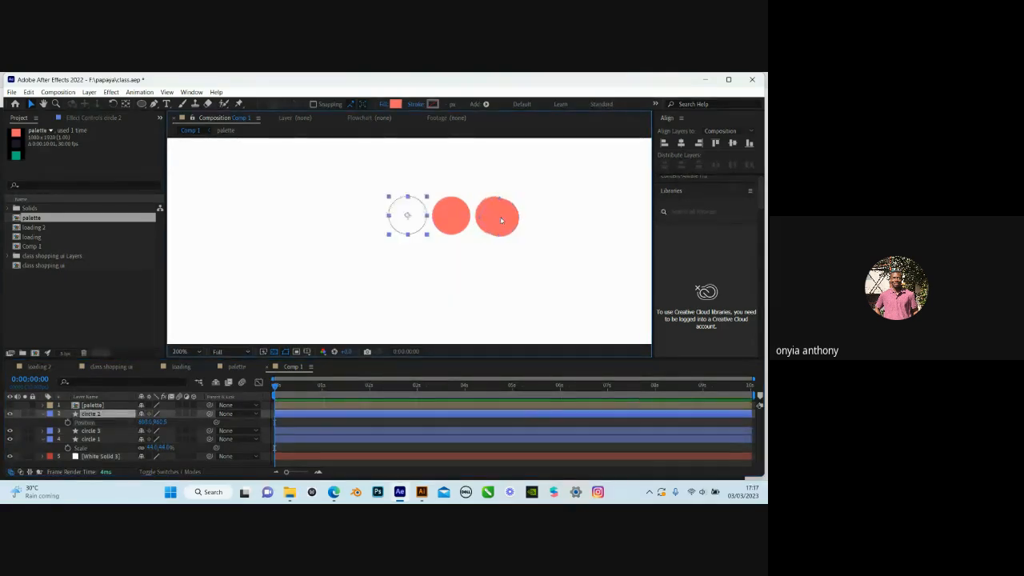
pyautogui.click(497, 217)
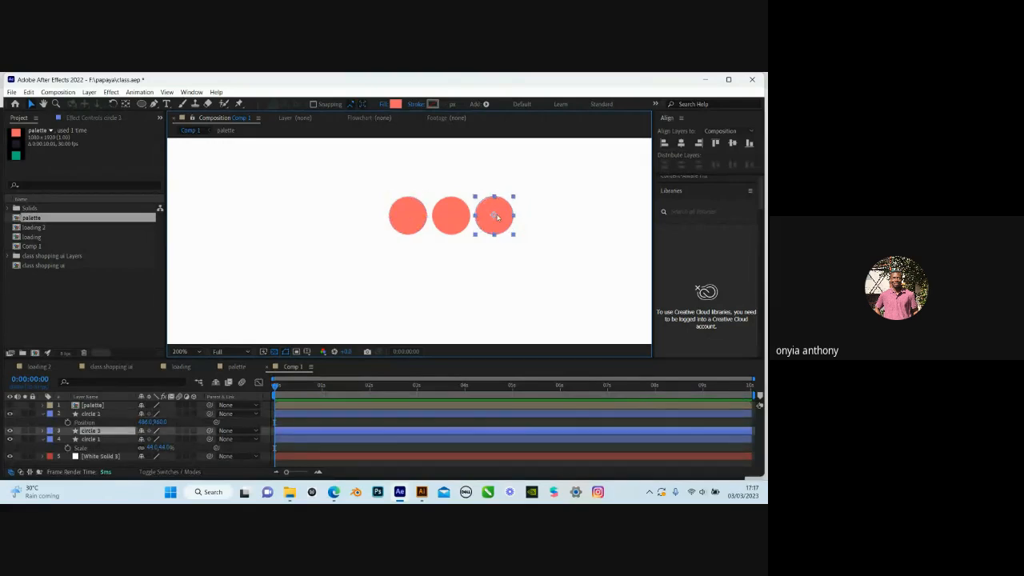
pyautogui.click(408, 214)
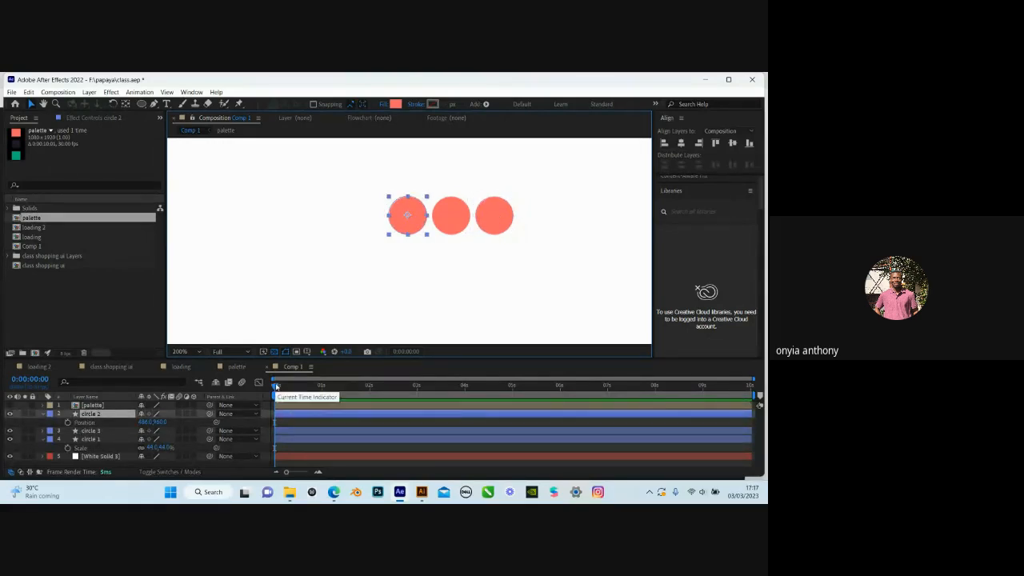
# Start Position animation on circle 2 with a keyframe at 0:00:00:10
pyautogui.moveTo(276, 387); pyautogui.dragTo(291, 388)
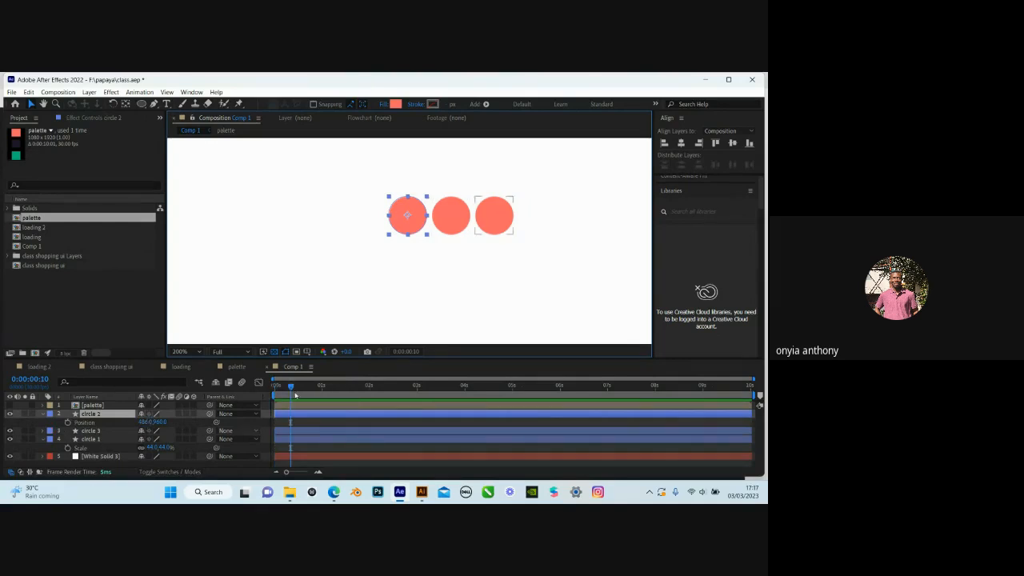
pyautogui.moveTo(290, 387); pyautogui.dragTo(260, 392)
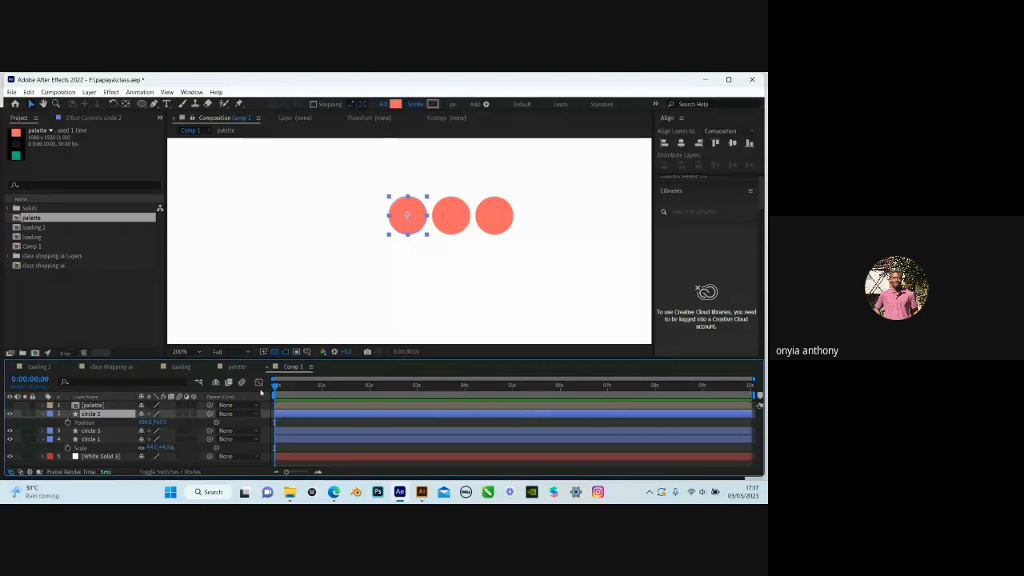
pyautogui.hotkey('shift', 'pagedown')
pyautogui.hotkey('shift', 'pagedown')
pyautogui.hotkey('shift', 'pageup')
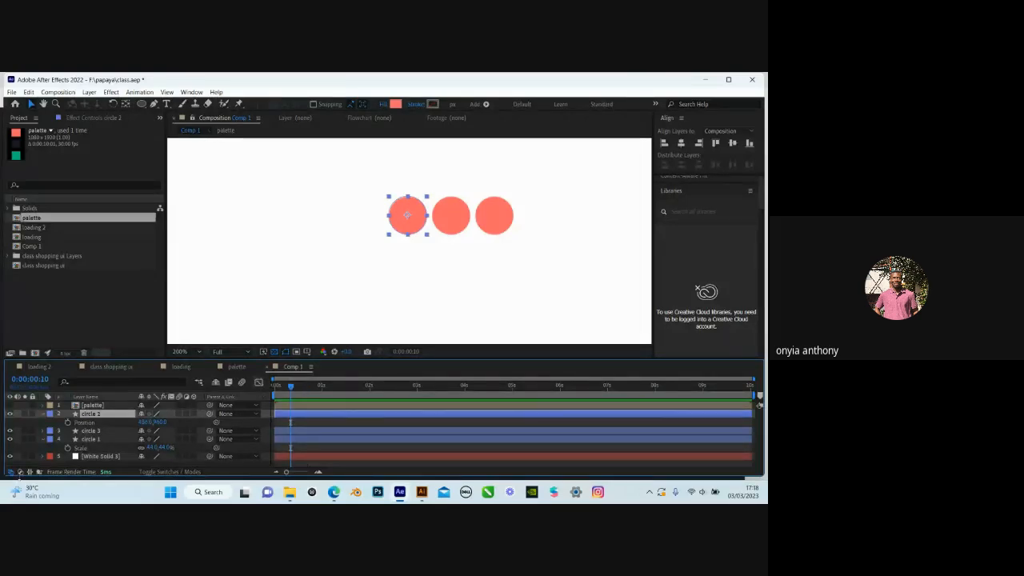
pyautogui.click(68, 423)
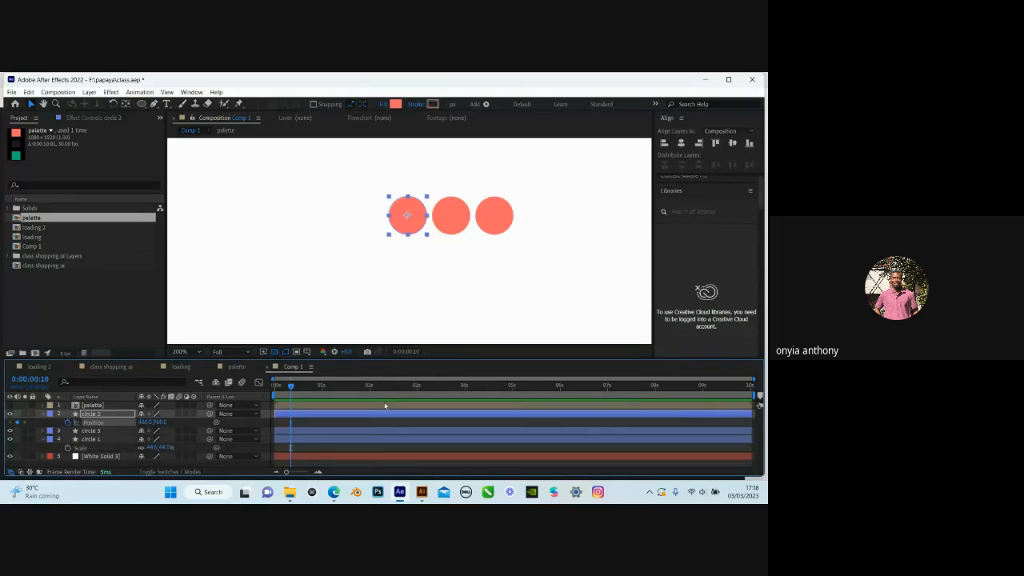
# Move to 0:00:01:00 and try shifting circle 2's X position, undoing that shift
pyautogui.hotkey('shift', 'pagedown')
pyautogui.hotkey('shift', 'pagedown')
pyautogui.moveTo(147, 421); pyautogui.dragTo(188, 428)
pyautogui.hotkey('ctrl', 'z')
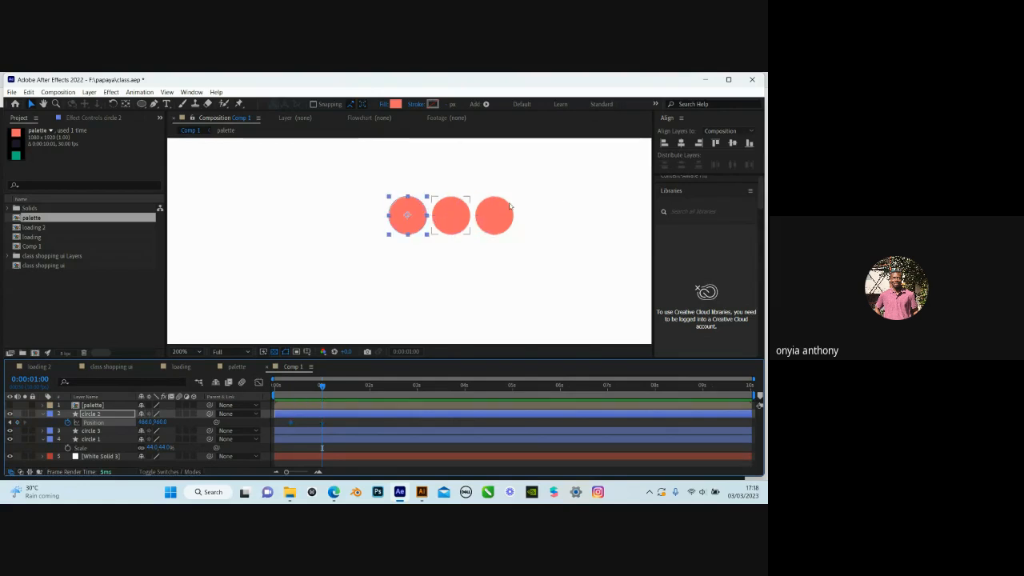
# Reveal circle 3's Position and set circle 2's X position to the same value, 594, at 0:00:01:00
pyautogui.click(102, 433)
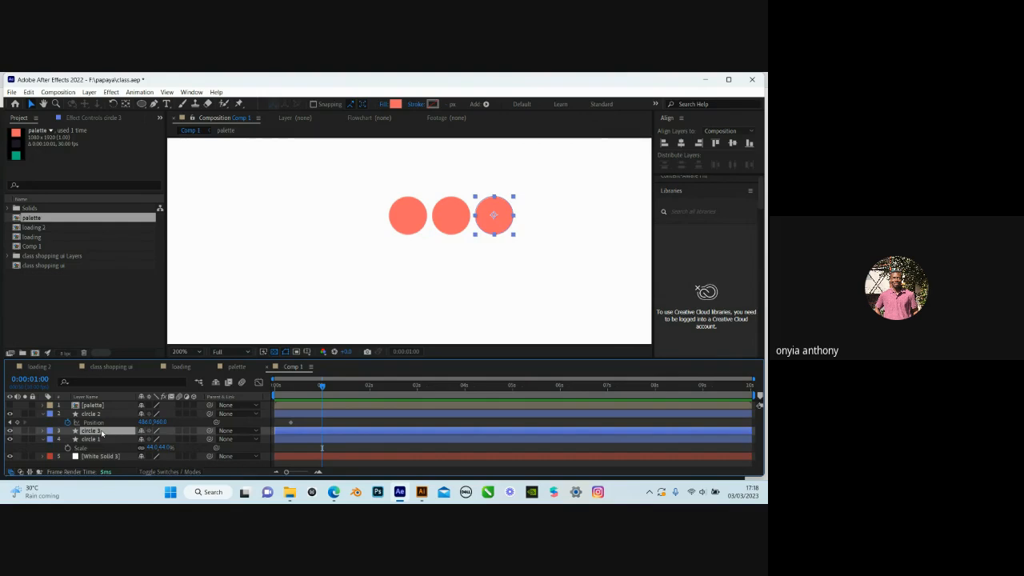
pyautogui.press('p')
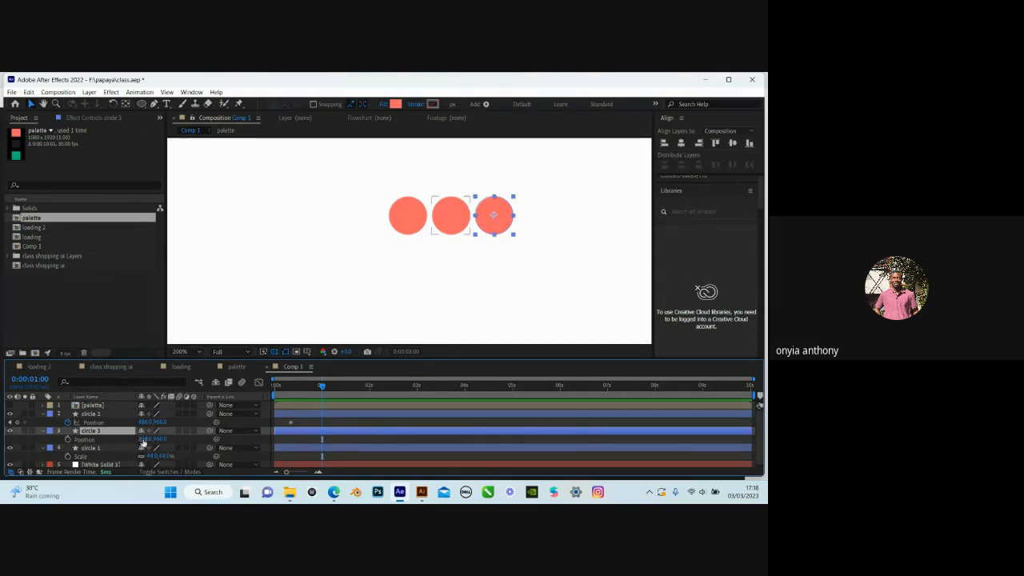
pyautogui.click(145, 438)
pyautogui.click(180, 439)
pyautogui.click(97, 431)
pyautogui.click(144, 421)
pyautogui.write('594')
pyautogui.press('Return')
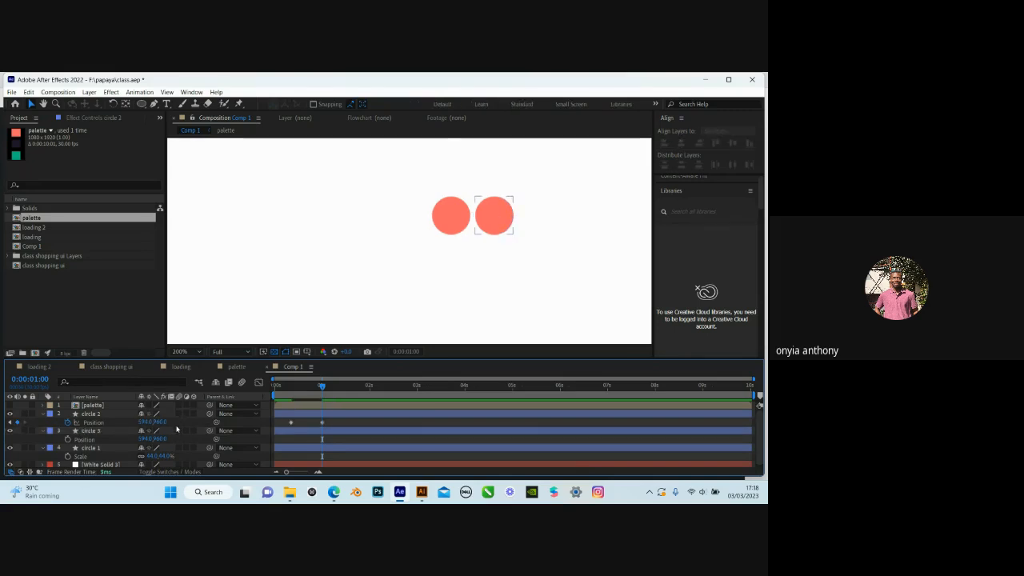
# Return to 0:00:00:10 and apply Easy Ease to both Position keyframes of circle 2
pyautogui.moveTo(323, 390)
pyautogui.mouseDown()
pyautogui.moveTo(293, 390)
pyautogui.moveTo(322, 392)
pyautogui.mouseUp()
pyautogui.moveTo(319, 391); pyautogui.dragTo(290, 406)
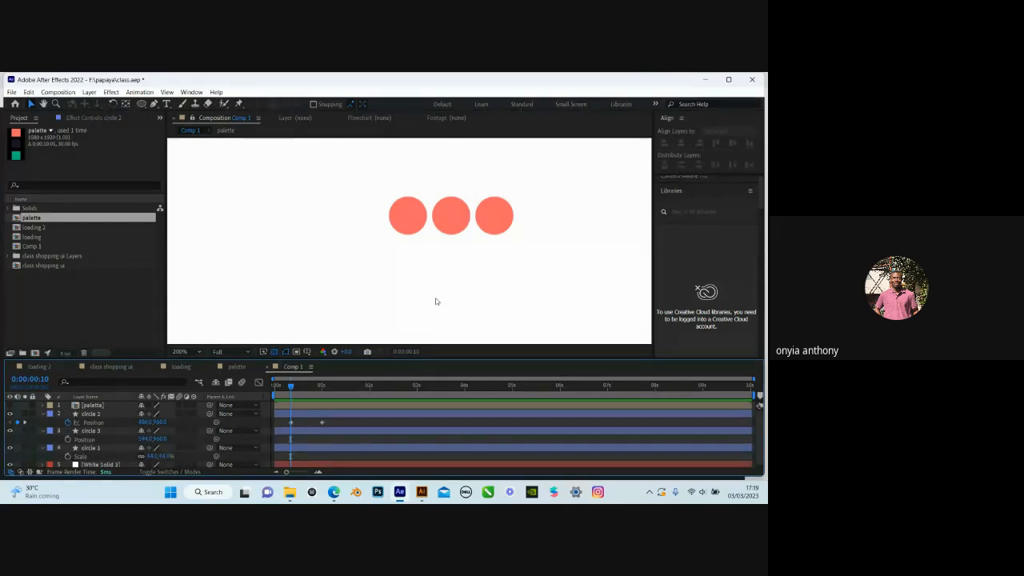
pyautogui.click(354, 424)
pyautogui.moveTo(335, 423); pyautogui.dragTo(285, 427)
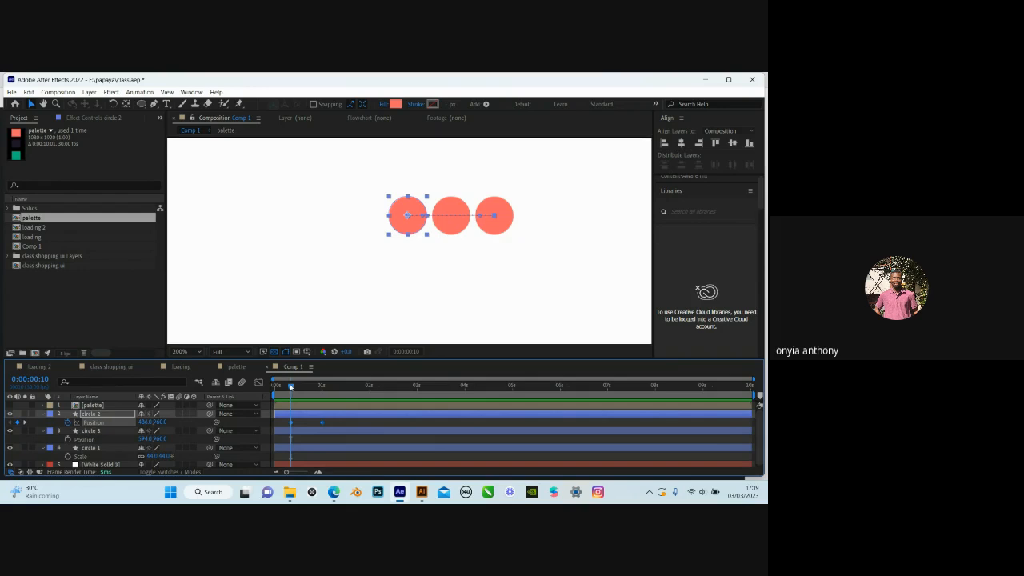
pyautogui.moveTo(293, 388)
pyautogui.mouseDown()
pyautogui.moveTo(321, 392)
pyautogui.moveTo(291, 400)
pyautogui.mouseUp()
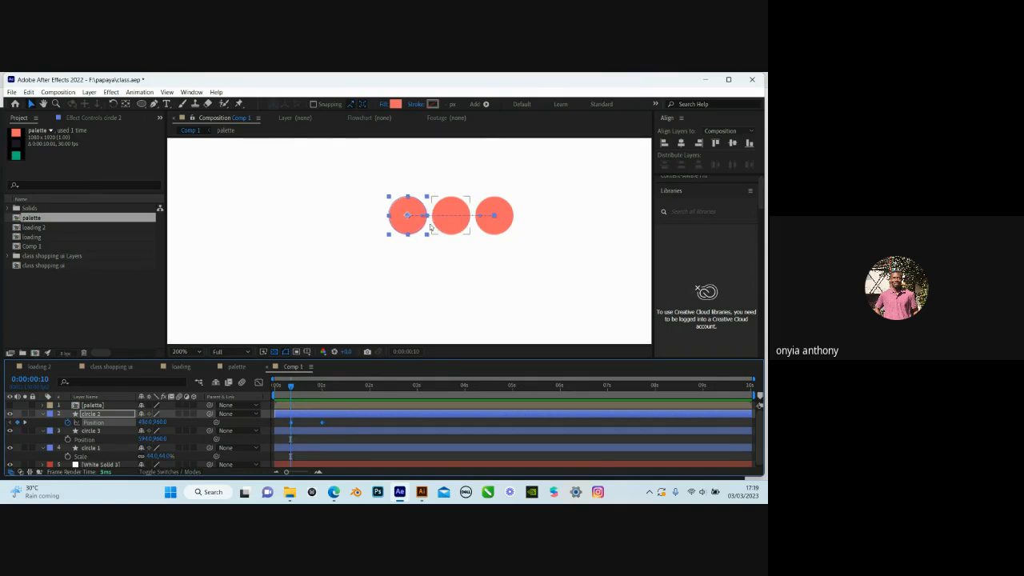
pyautogui.rightClick(324, 424)
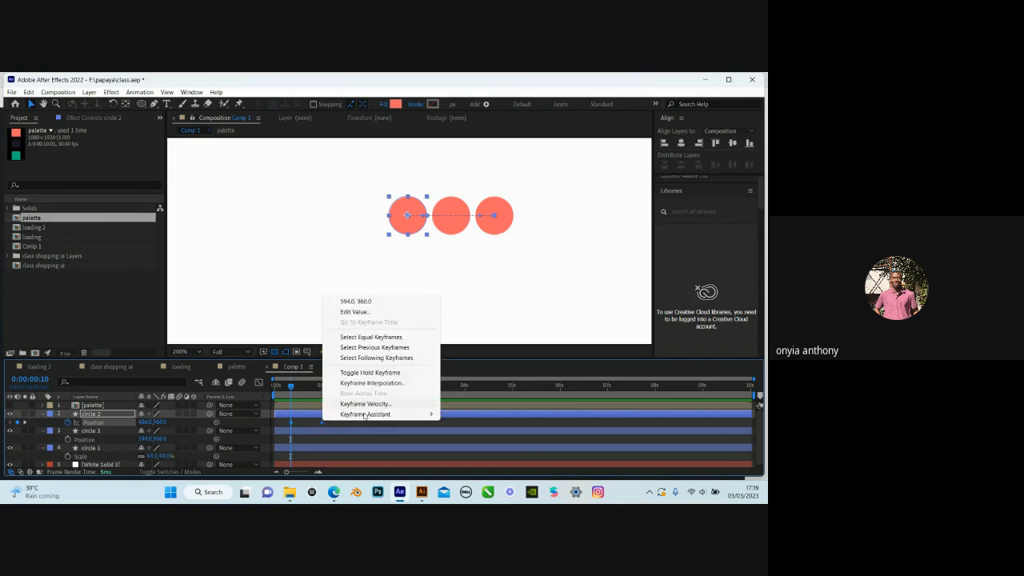
pyautogui.moveTo(366, 414)
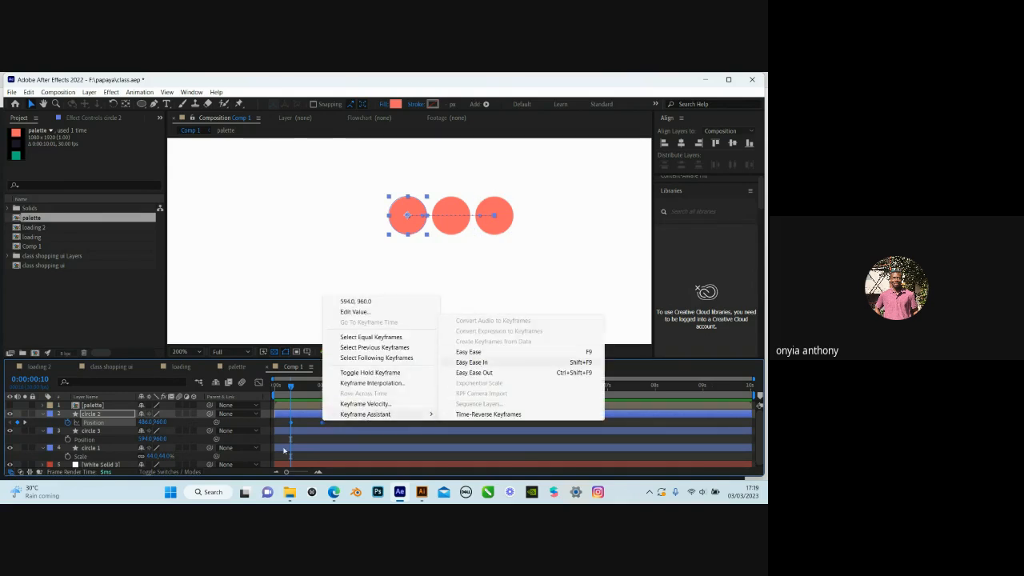
pyautogui.click(339, 424)
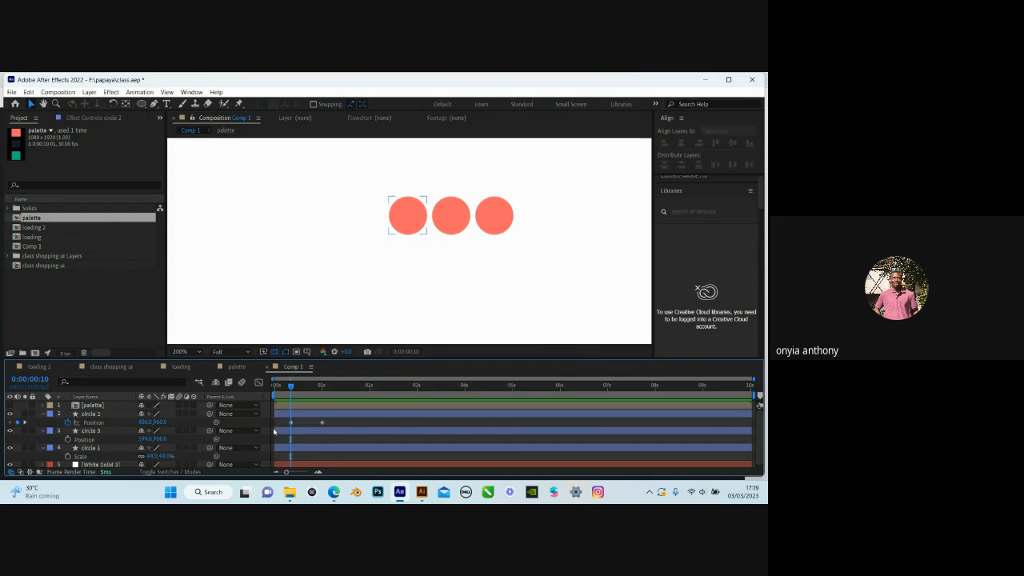
pyautogui.click(290, 422)
pyautogui.rightClick(291, 422)
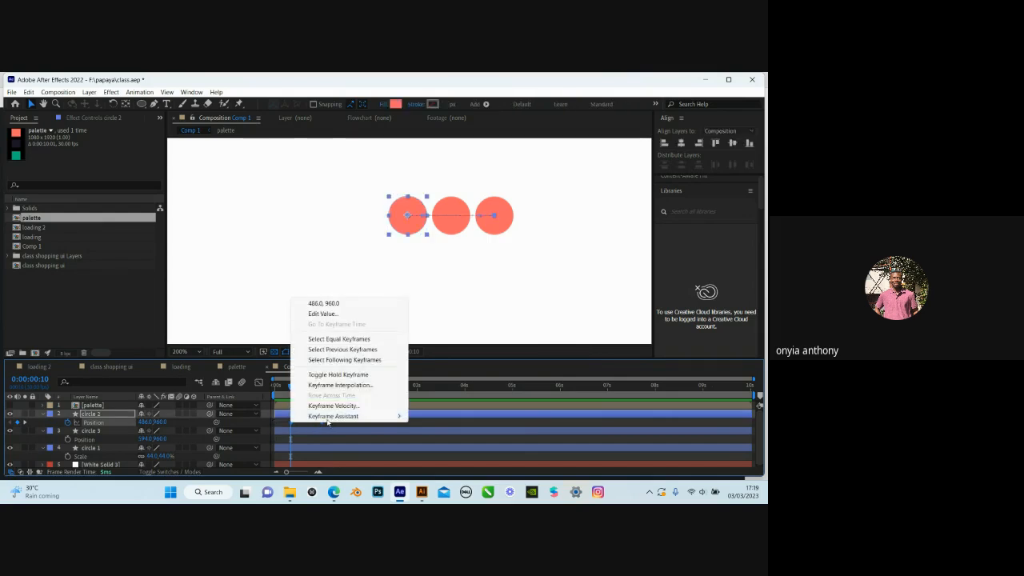
pyautogui.moveTo(330, 418)
pyautogui.click(451, 354)
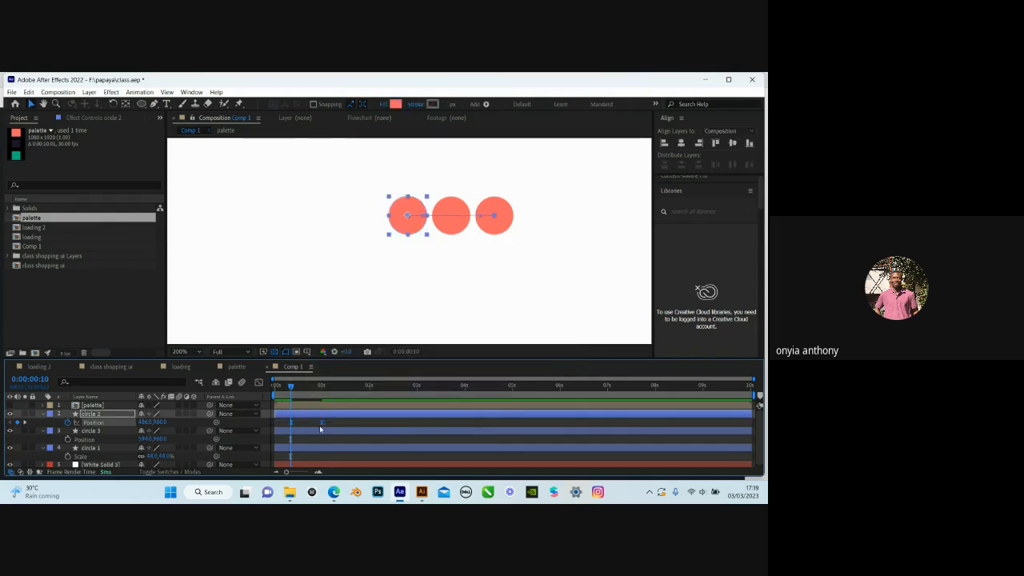
# Bend circle 2's straight motion path into an arch over the middle circle by raising both of its path handles
pyautogui.click(289, 422)
pyautogui.moveTo(424, 217); pyautogui.dragTo(425, 215)
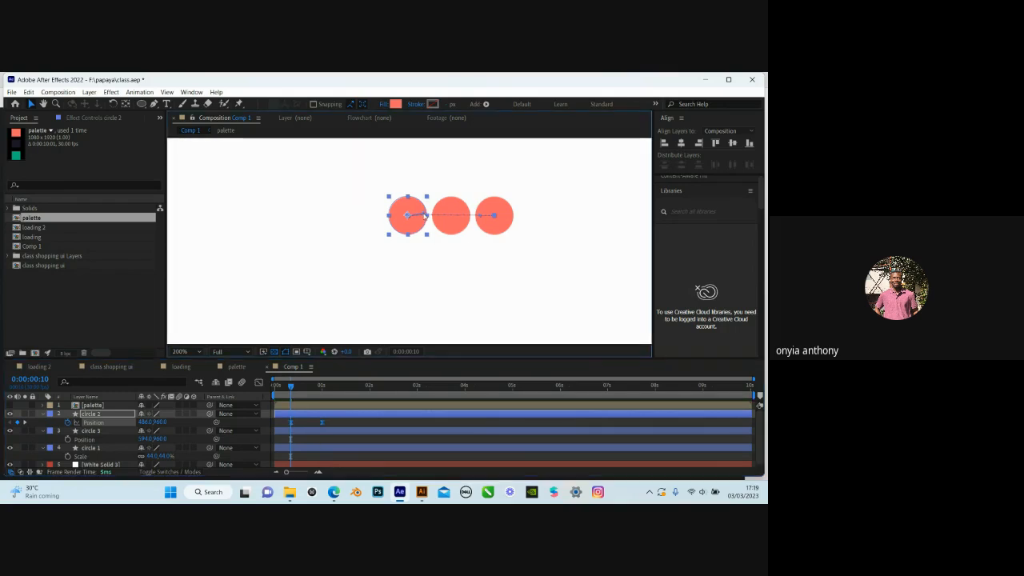
pyautogui.scroll(2, 391, 260)
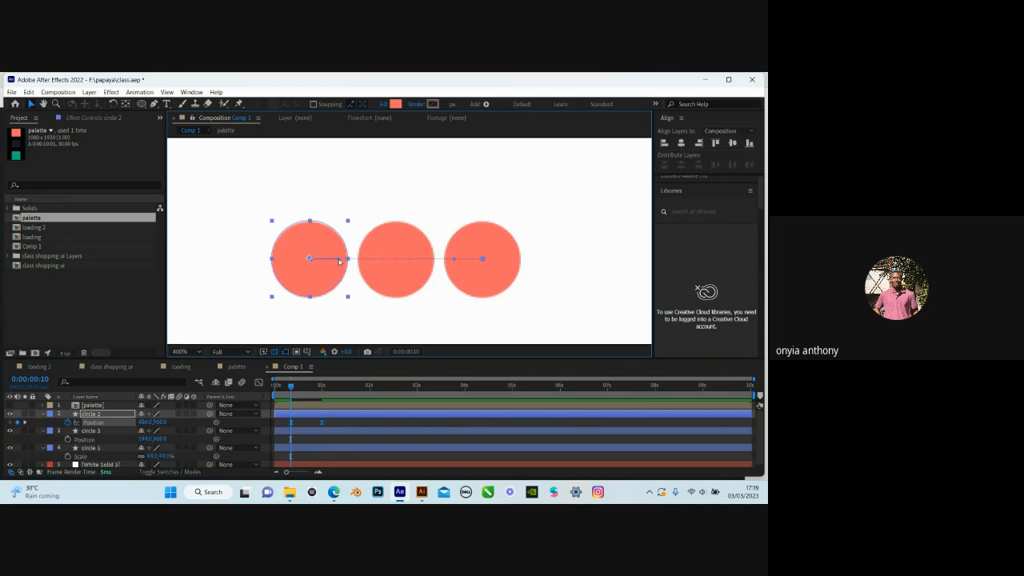
pyautogui.moveTo(348, 257); pyautogui.dragTo(346, 156)
pyautogui.moveTo(454, 260); pyautogui.dragTo(461, 168)
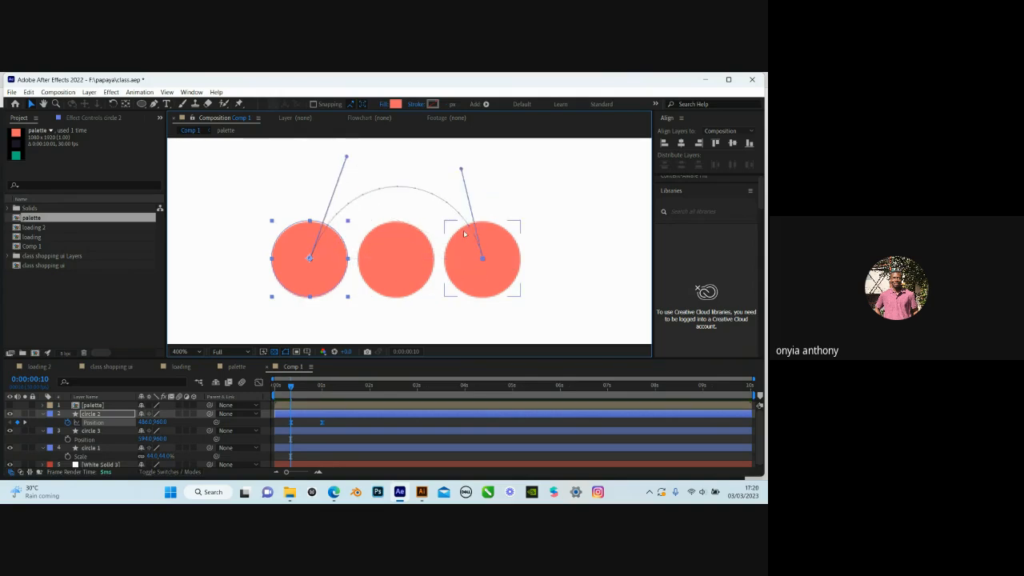
pyautogui.moveTo(394, 221); pyautogui.dragTo(405, 265)
pyautogui.moveTo(354, 200); pyautogui.dragTo(348, 157)
pyautogui.moveTo(472, 210); pyautogui.dragTo(475, 170)
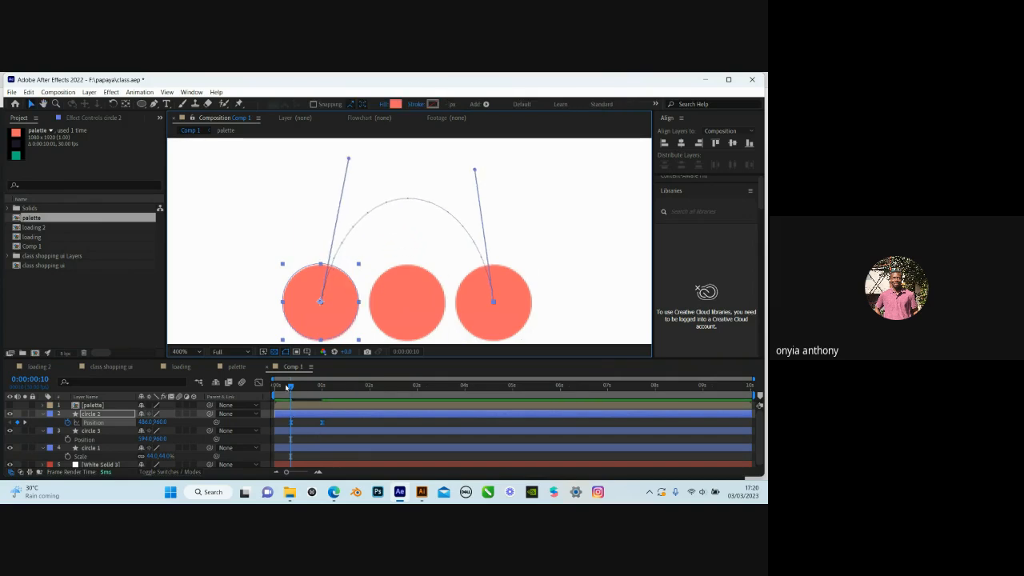
# Preview circle 2's arched jump over the middle circle, both close up and with more of the composition in view
pyautogui.moveTo(295, 388)
pyautogui.mouseDown()
pyautogui.moveTo(327, 386)
pyautogui.moveTo(278, 387)
pyautogui.mouseUp()
pyautogui.press('space')
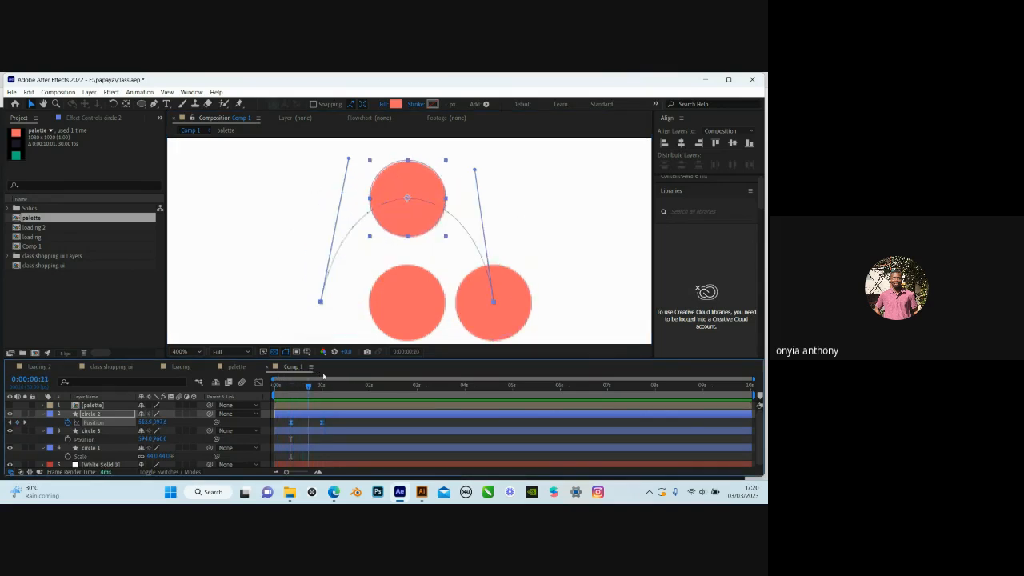
pyautogui.press(',')
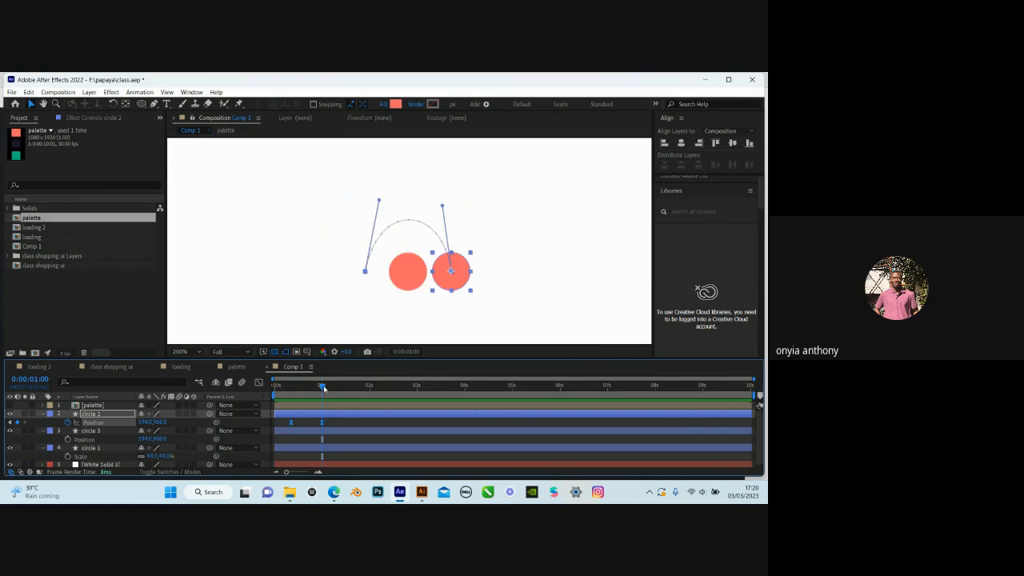
pyautogui.moveTo(321, 387); pyautogui.dragTo(290, 386)
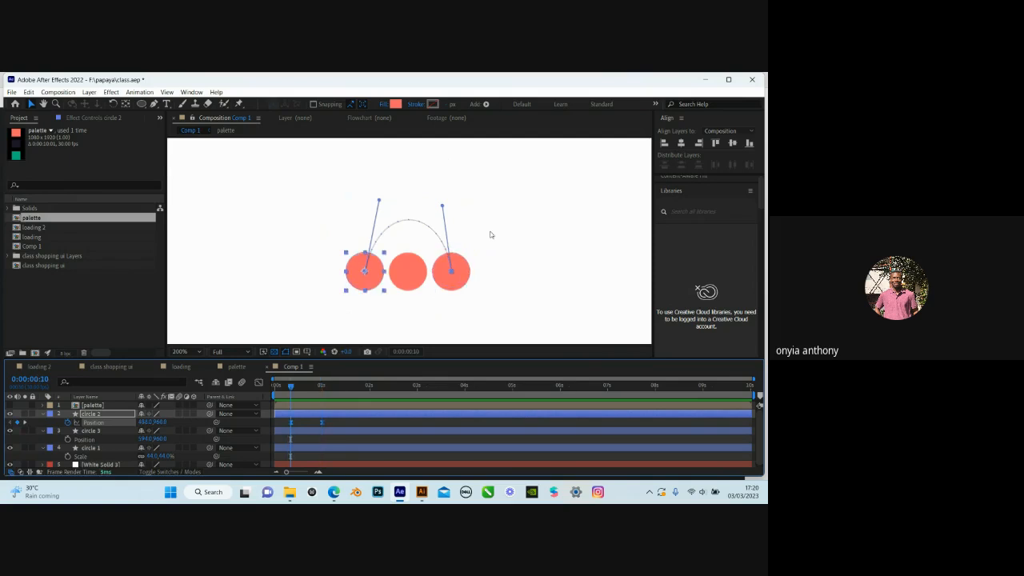
pyautogui.moveTo(414, 332); pyautogui.dragTo(430, 293)
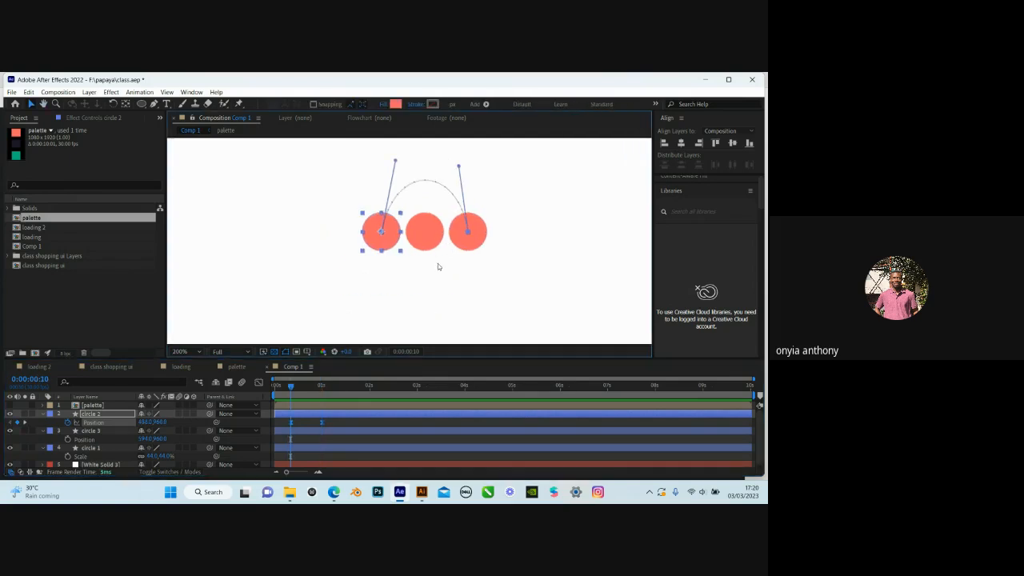
pyautogui.press(',')
pyautogui.click(184, 351)
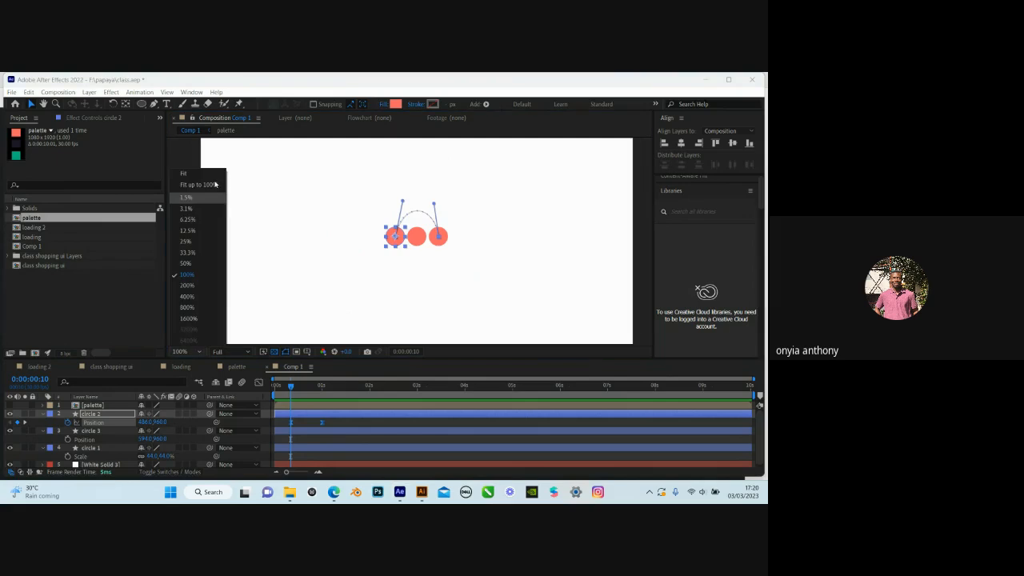
pyautogui.click(199, 185)
pyautogui.click(526, 241)
pyautogui.scroll(3, 407, 267)
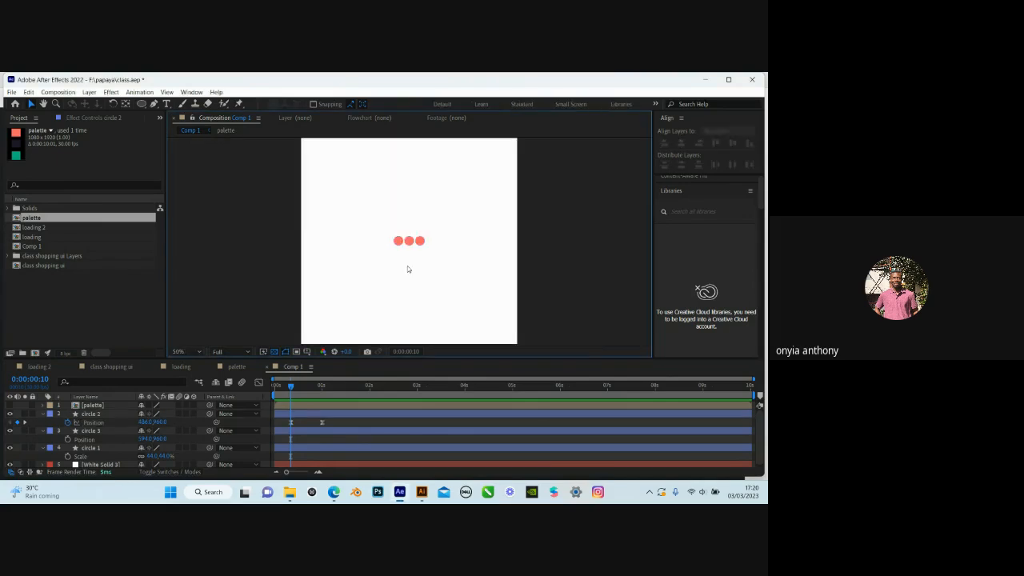
pyautogui.press('space')
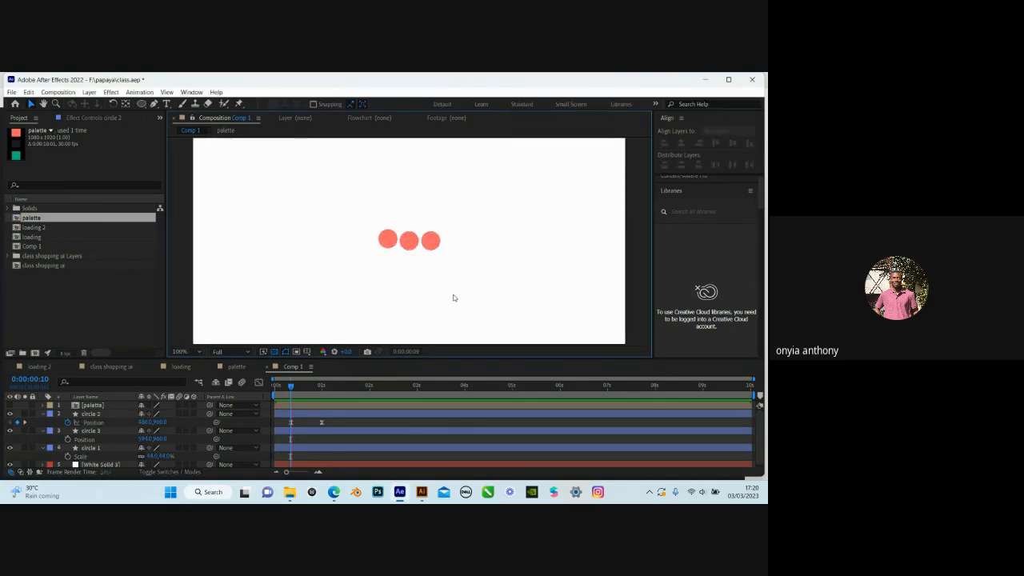
pyautogui.click(317, 388)
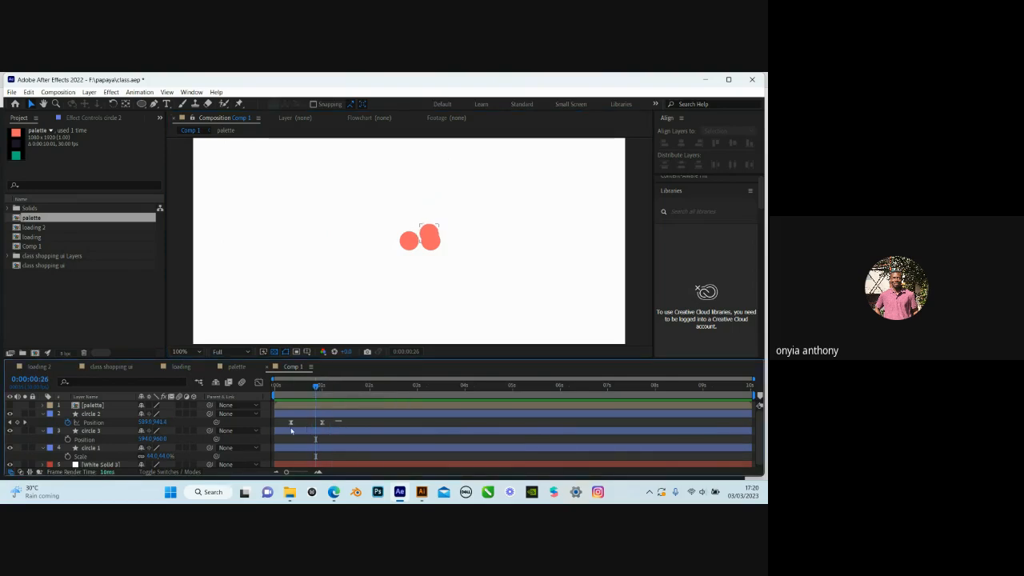
# Try reshaping the speed graph of circle 2's Position keyframes so the speed peaks early and eases out slowly
pyautogui.moveTo(291, 430); pyautogui.dragTo(341, 419)
pyautogui.click(258, 383)
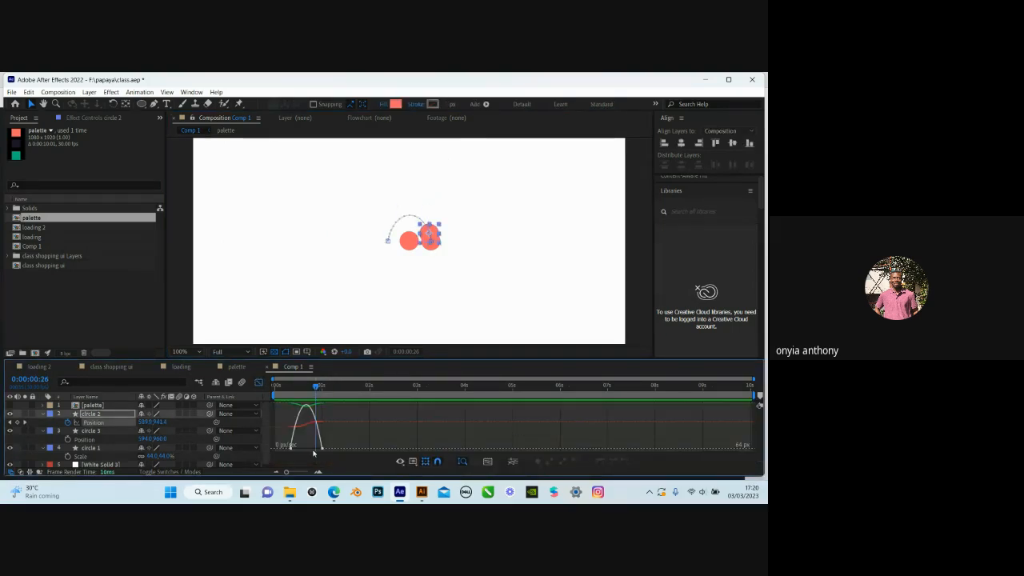
pyautogui.scroll(1, 316, 452)
pyautogui.hscroll(-1, 406, 448)
pyautogui.moveTo(389, 426); pyautogui.dragTo(338, 450)
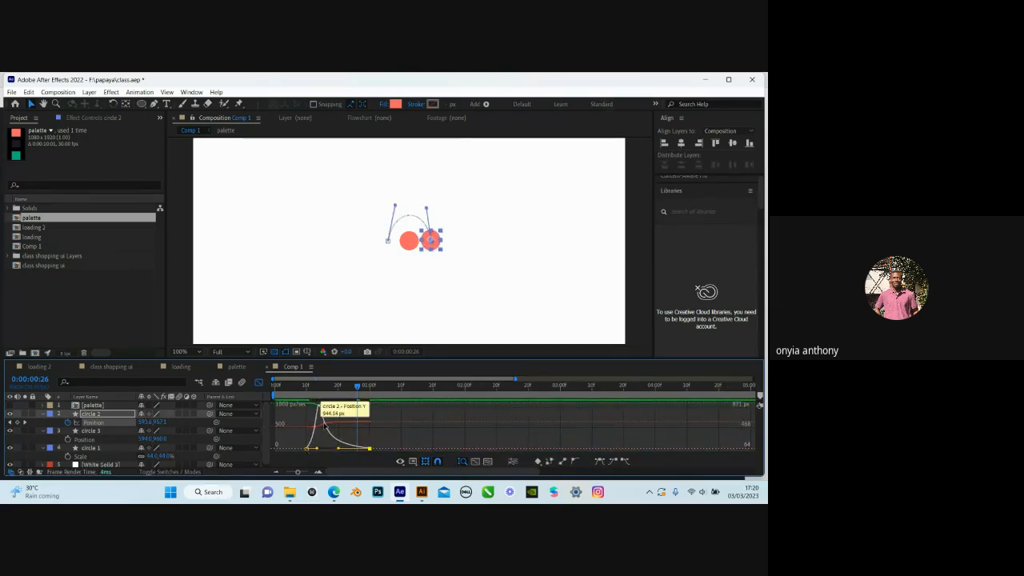
pyautogui.click(259, 383)
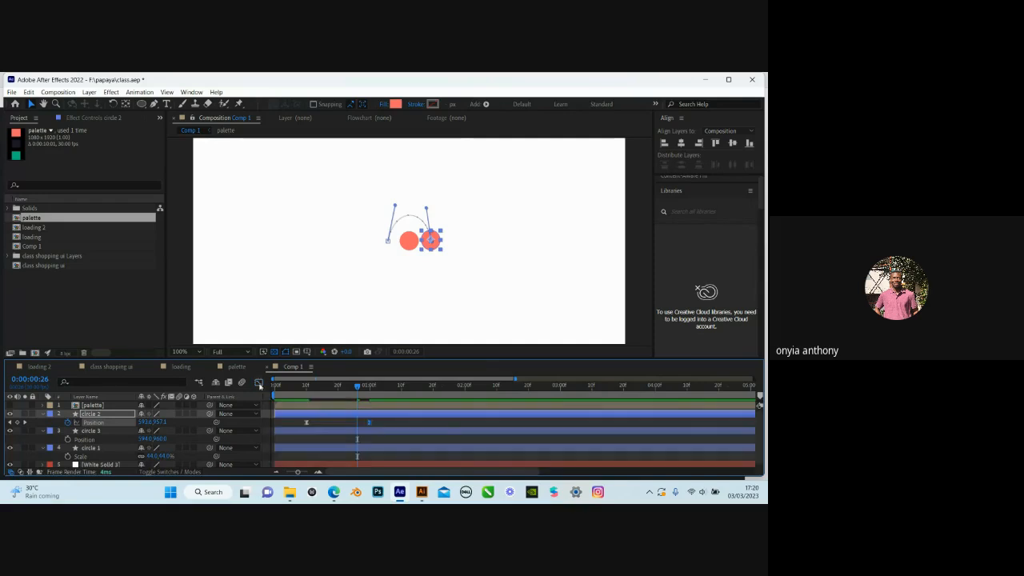
# Reset circle 2's speed graph to Easy Ease and extend the end keyframe's ease handle toward the start, making the speed peak early
pyautogui.click(259, 383)
pyautogui.press('F9')
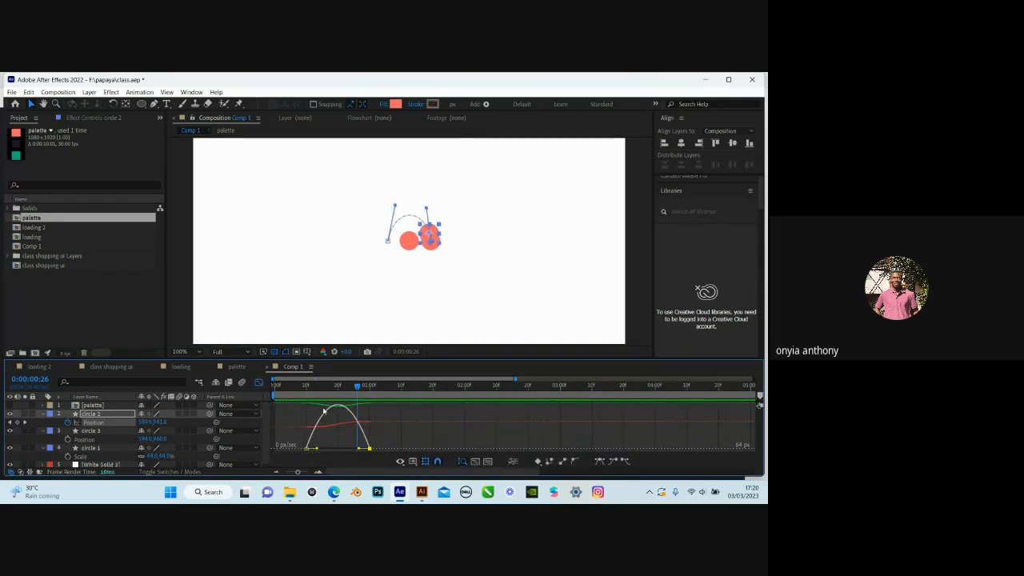
pyautogui.moveTo(324, 411); pyautogui.dragTo(335, 408)
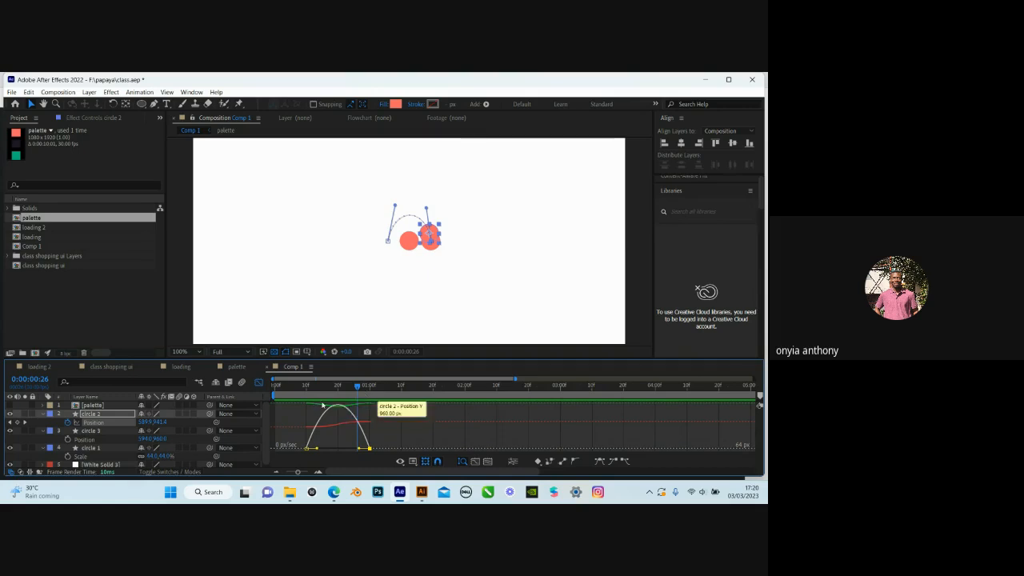
pyautogui.moveTo(359, 451); pyautogui.dragTo(336, 450)
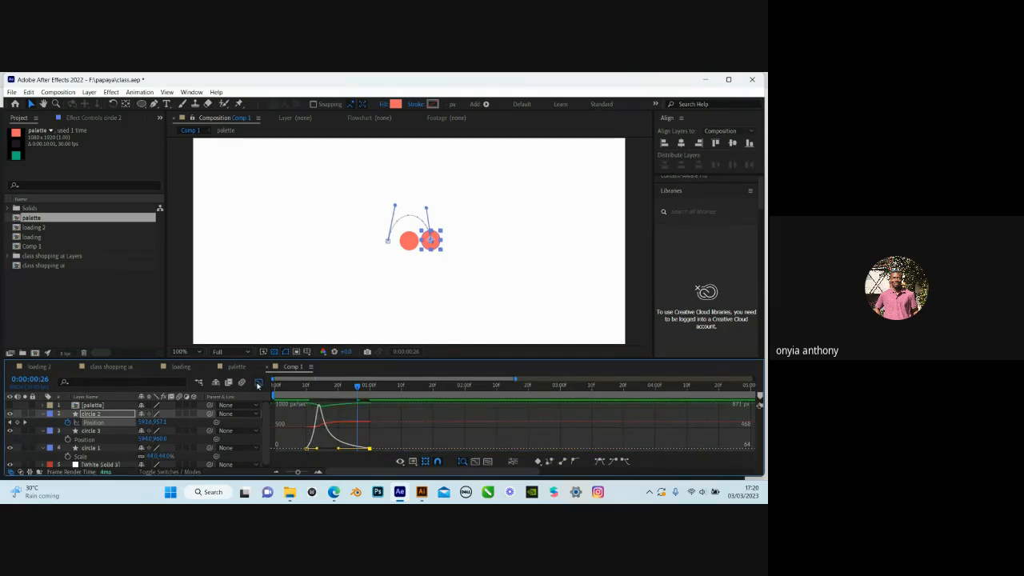
pyautogui.click(258, 382)
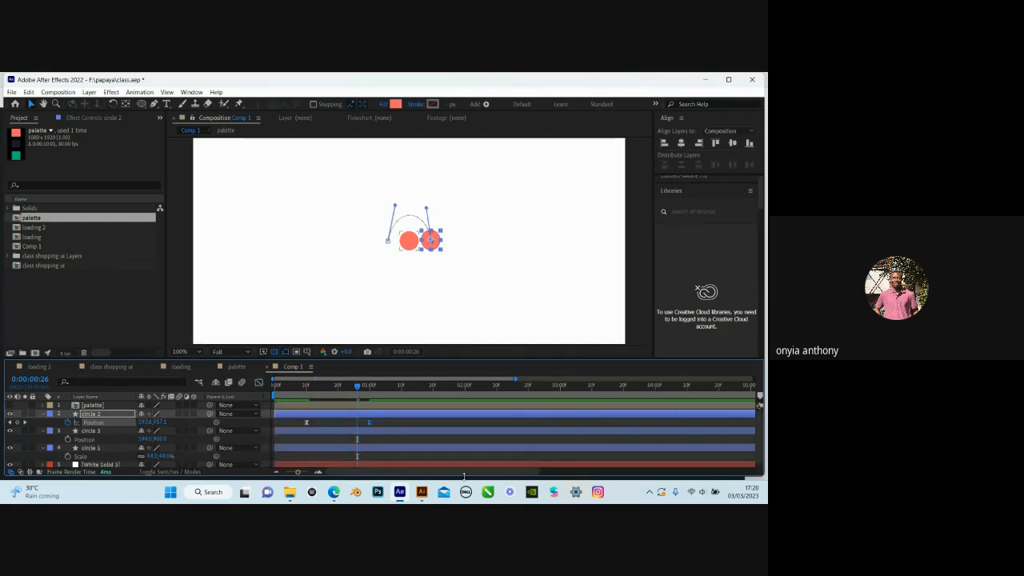
pyautogui.moveTo(337, 494)
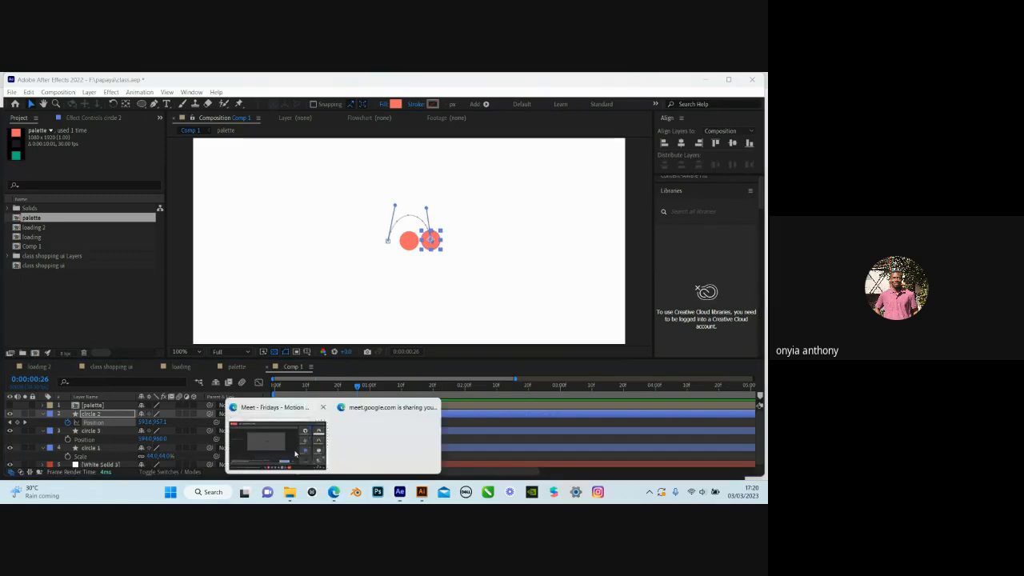
pyautogui.click(295, 455)
pyautogui.click(399, 491)
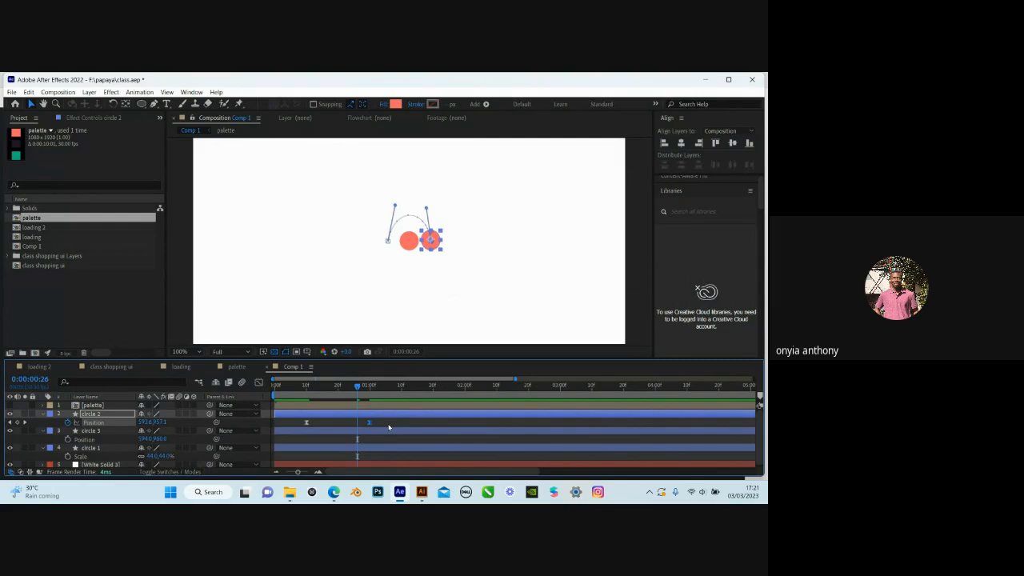
# Select both Position keyframes of circle 2 and go back to the first one at 0:00:00:10
pyautogui.moveTo(384, 421); pyautogui.dragTo(306, 426)
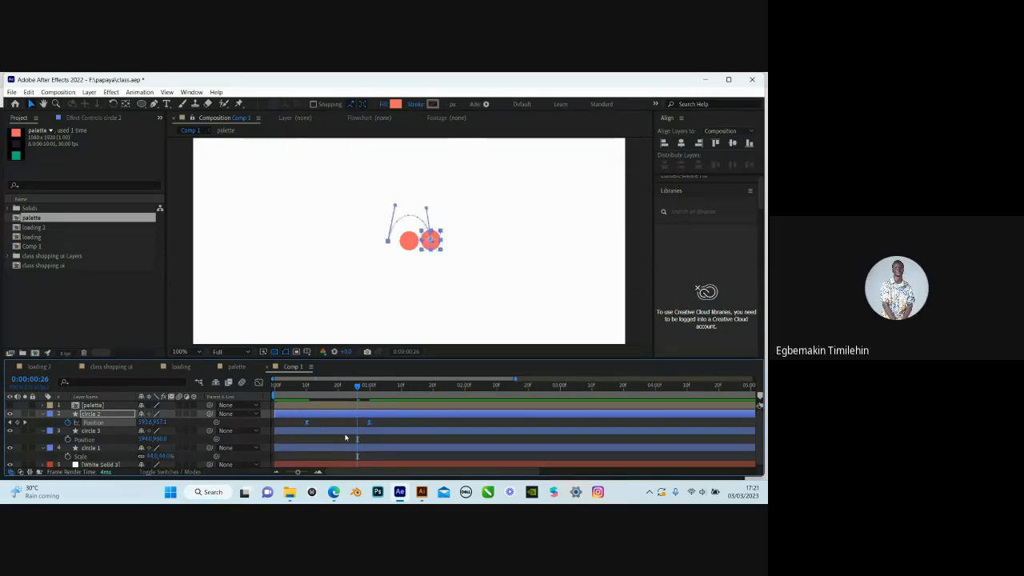
pyautogui.press('j')
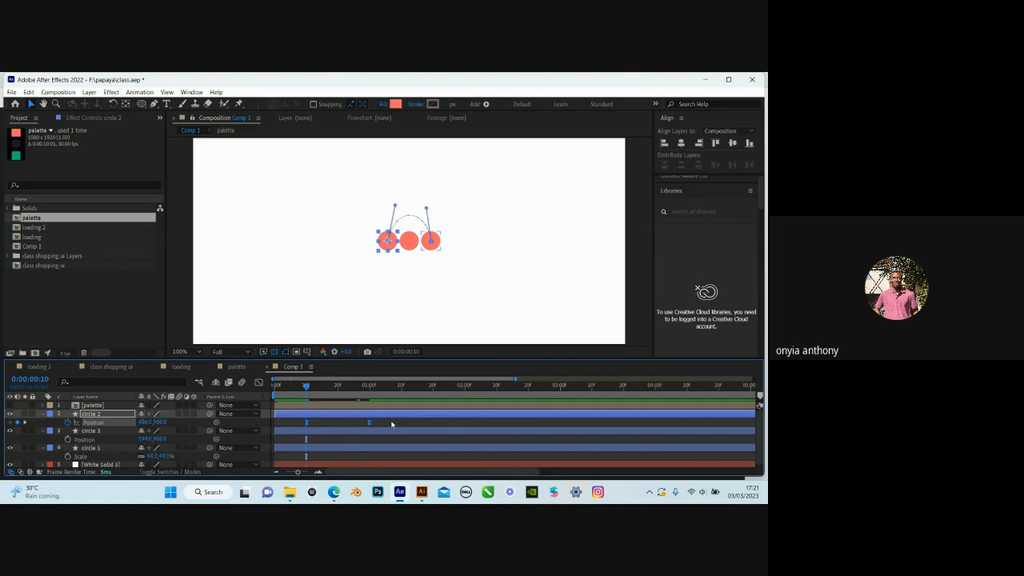
# Select the circle 2 layer and search the effects and presets for "fill"
pyautogui.click(392, 423)
pyautogui.click(322, 414)
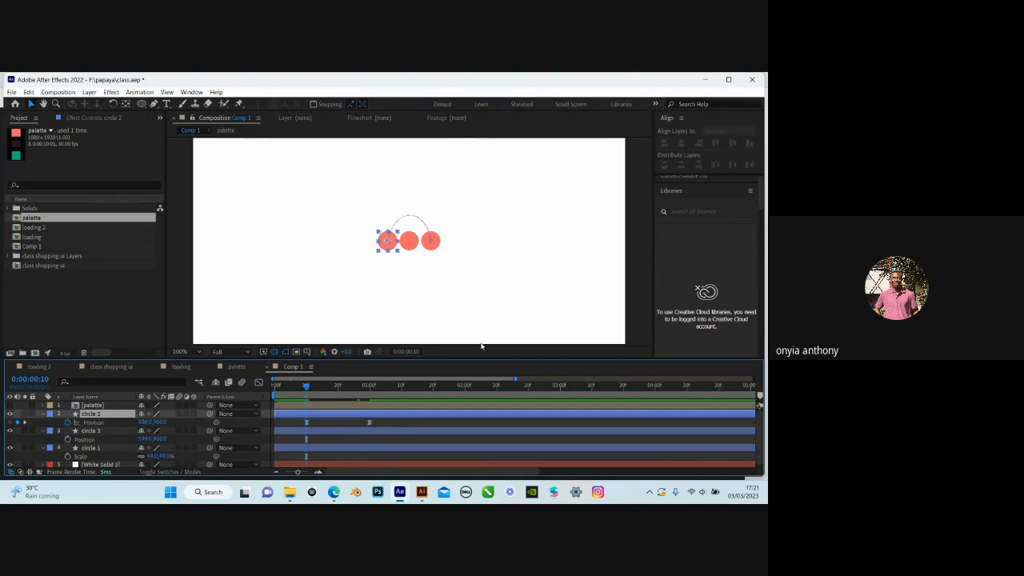
pyautogui.scroll(-3, 760, 237)
pyautogui.scroll(-5, 760, 240)
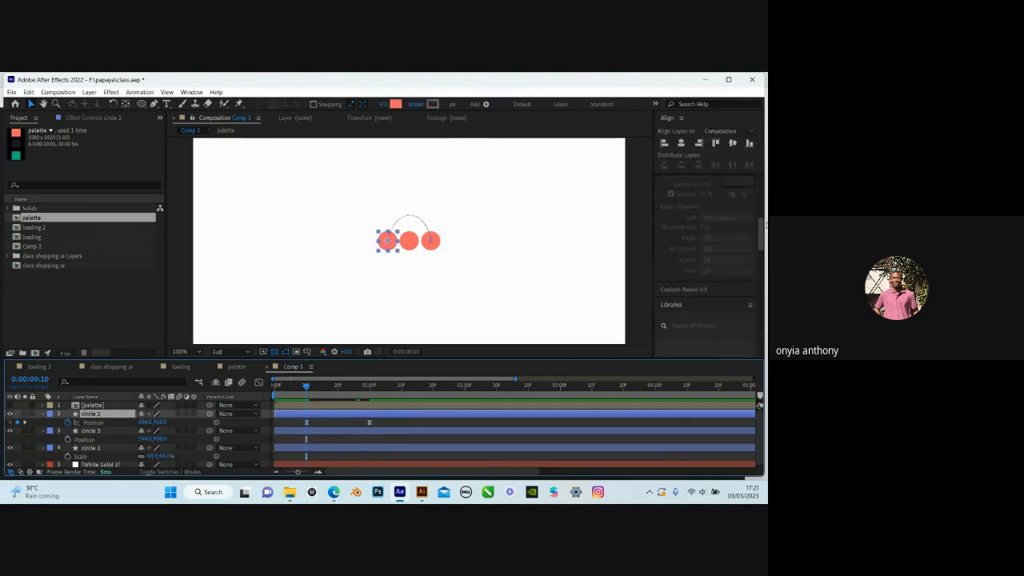
pyautogui.scroll(-5, 761, 264)
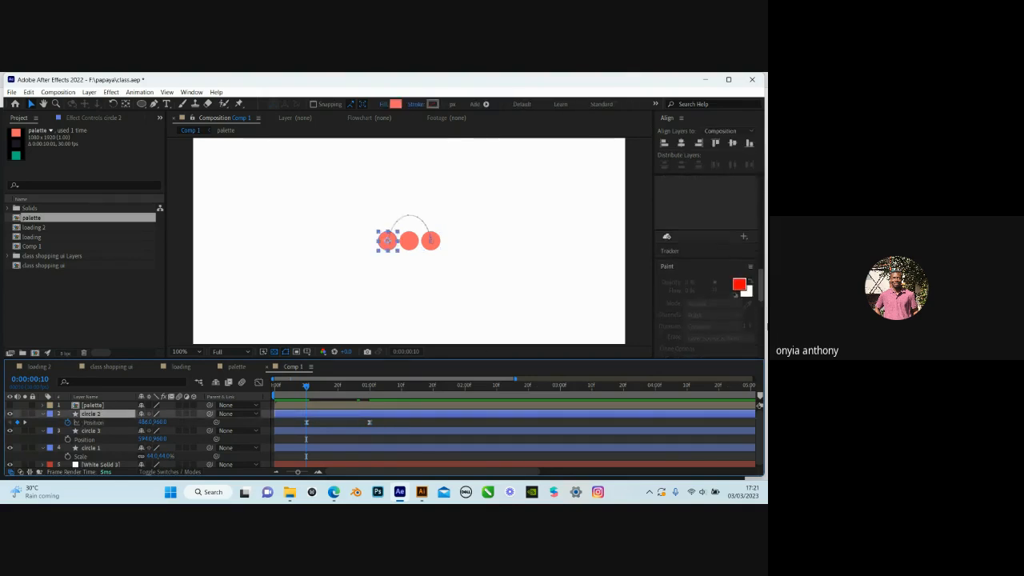
pyautogui.scroll(8, 760, 312)
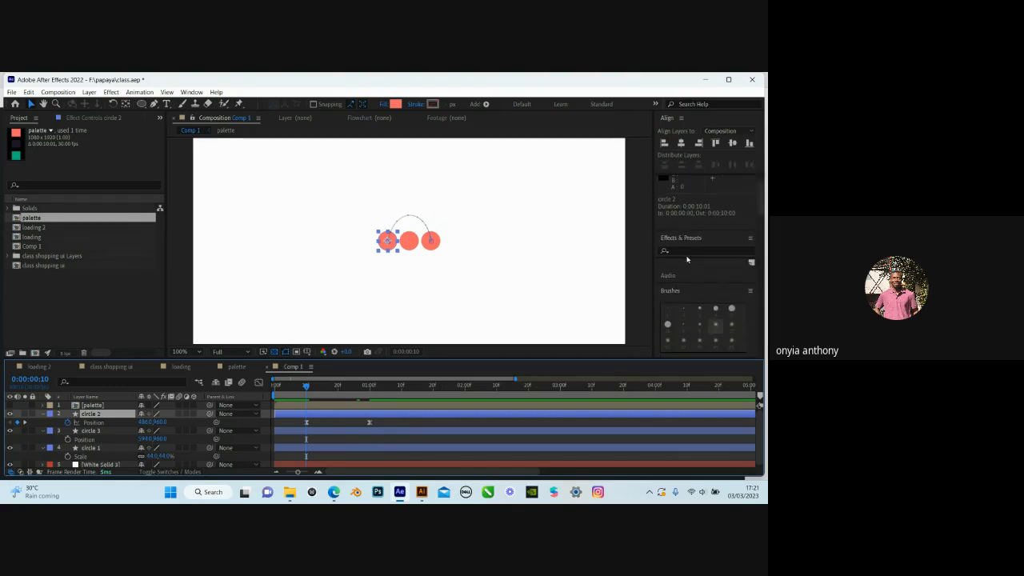
pyautogui.click(688, 256)
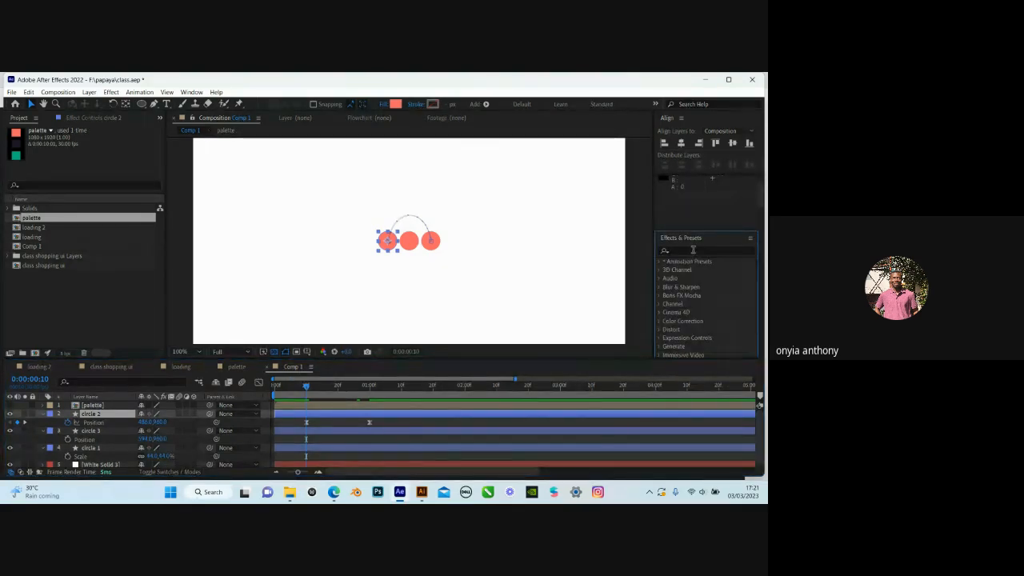
pyautogui.click(692, 252)
pyautogui.write('fill')
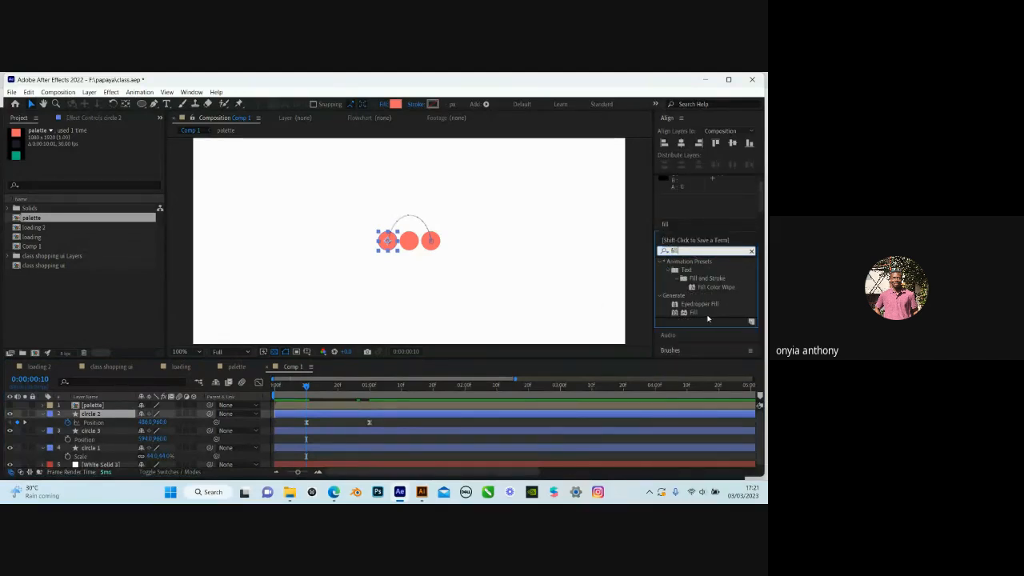
pyautogui.click(713, 325)
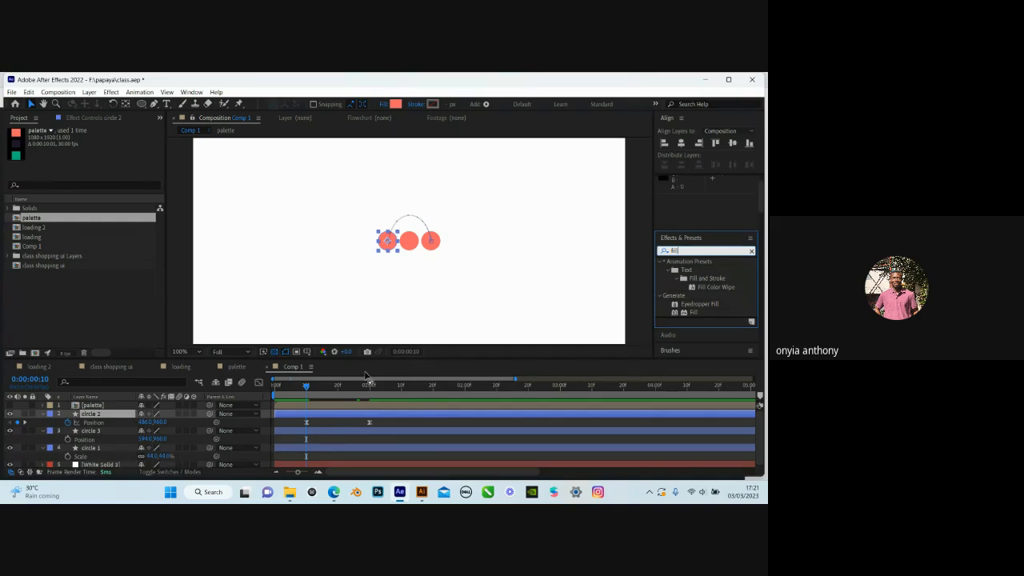
# Try applying the Fill effect to circle 2 and undo it
pyautogui.moveTo(308, 387)
pyautogui.mouseDown()
pyautogui.moveTo(371, 396)
pyautogui.moveTo(304, 387)
pyautogui.moveTo(336, 389)
pyautogui.moveTo(312, 389)
pyautogui.mouseUp()
pyautogui.press('j')
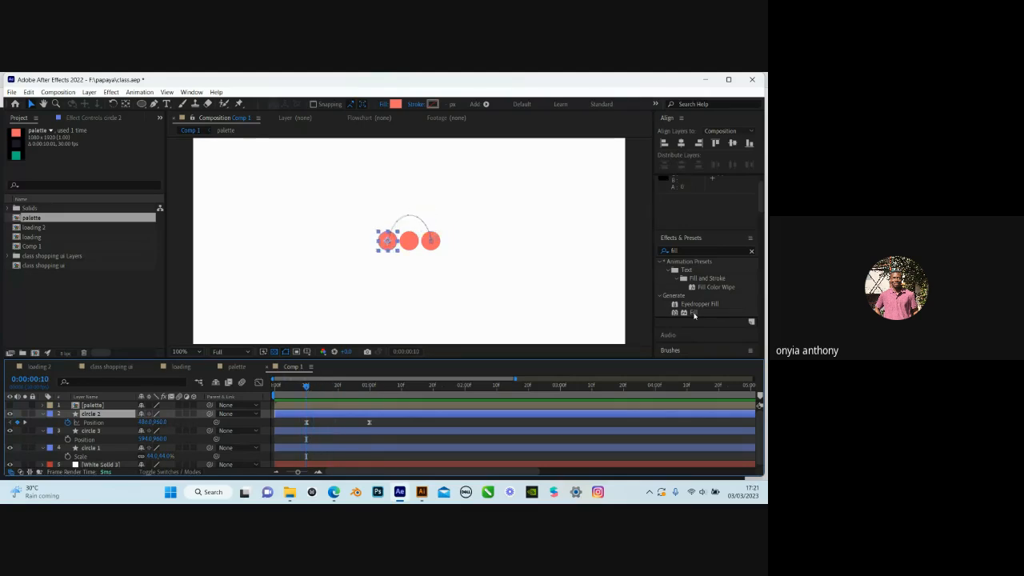
pyautogui.doubleClick(694, 313)
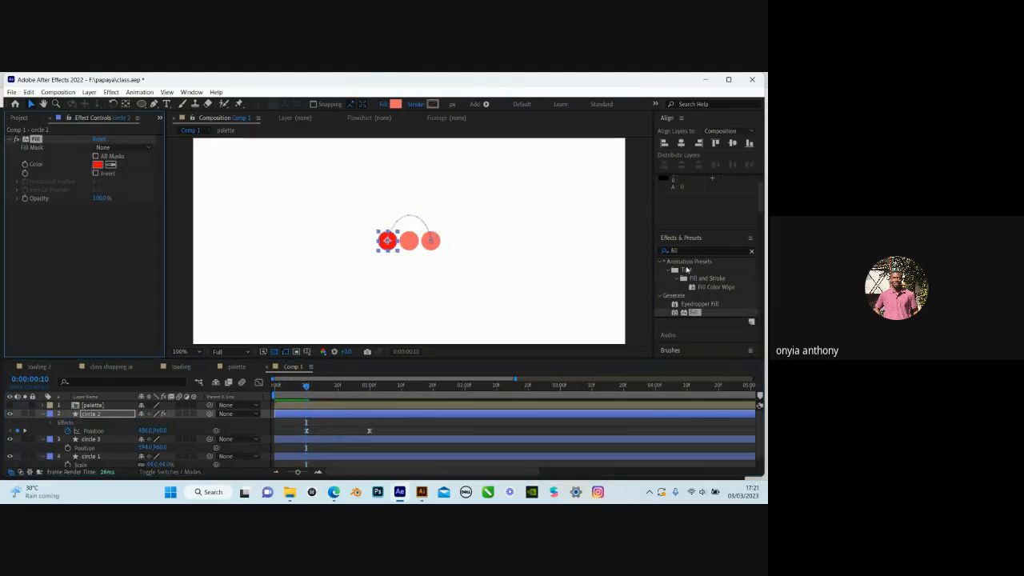
pyautogui.hotkey('ctrl', 'z')
# Search for "fill" again, apply the red Fill effect to circle 2, and switch the effect off and on to compare
pyautogui.moveTo(692, 248); pyautogui.dragTo(666, 255)
pyautogui.write('fill')
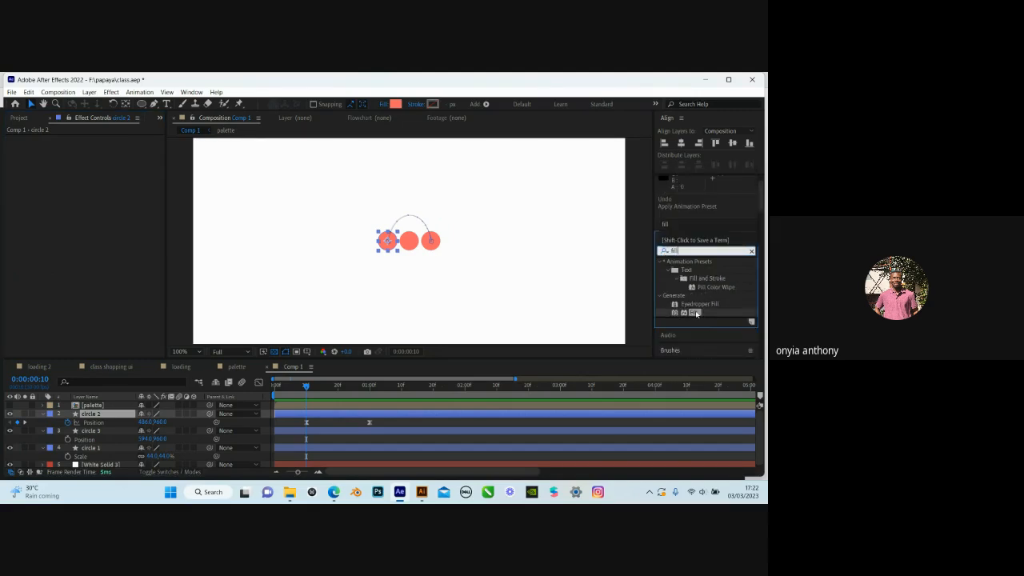
pyautogui.moveTo(358, 417); pyautogui.dragTo(359, 417)
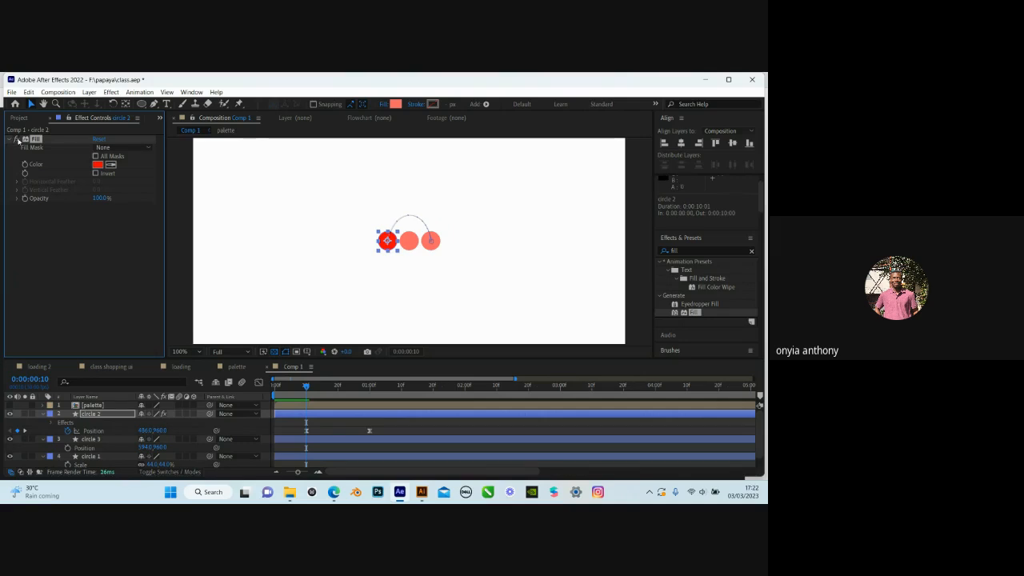
pyautogui.click(17, 139)
pyautogui.click(17, 140)
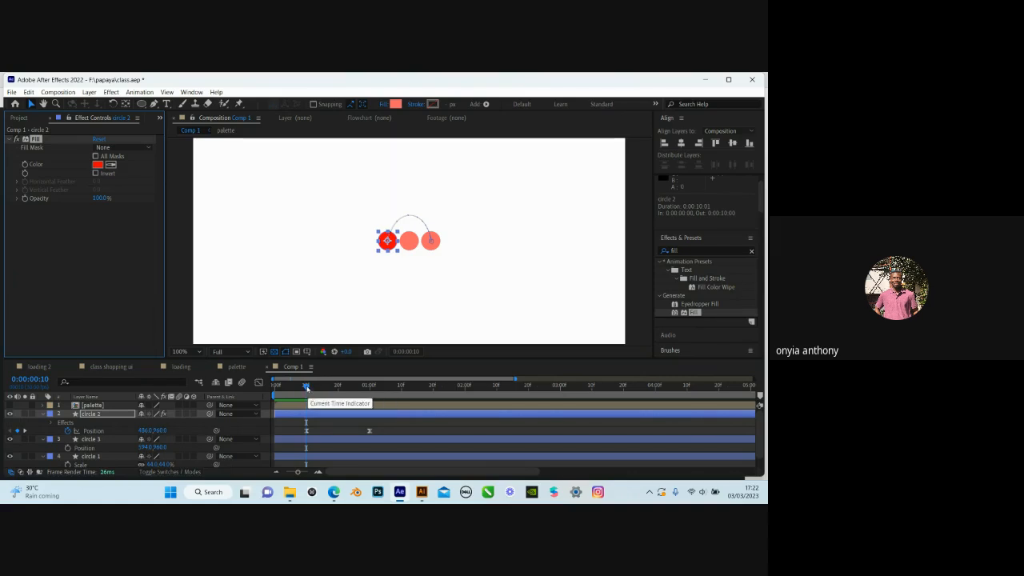
# Review the circles' movement in loading 2 up to the end keyframes at 0:00:00:20 and return to Comp 1
pyautogui.click(38, 367)
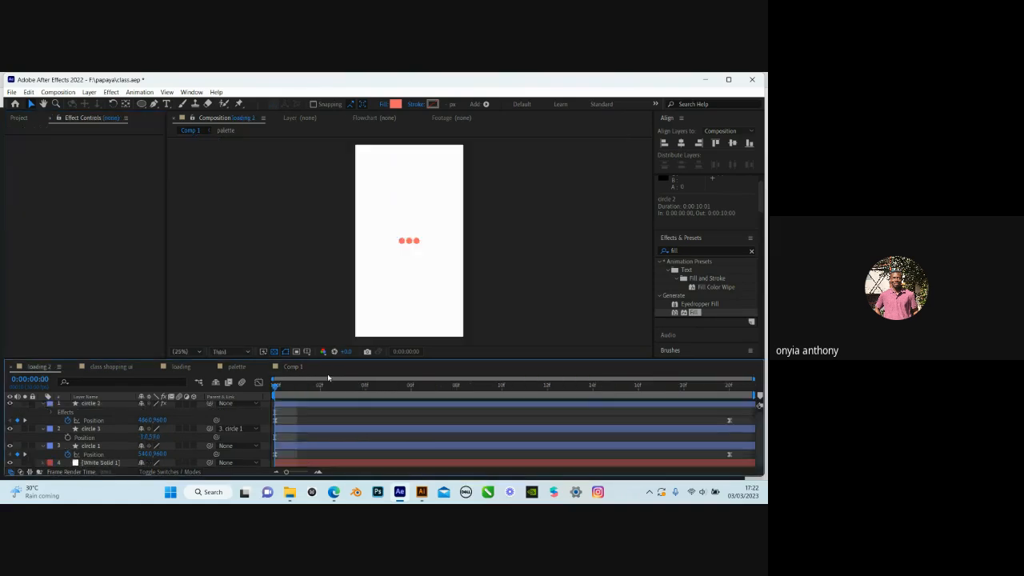
pyautogui.press('space')
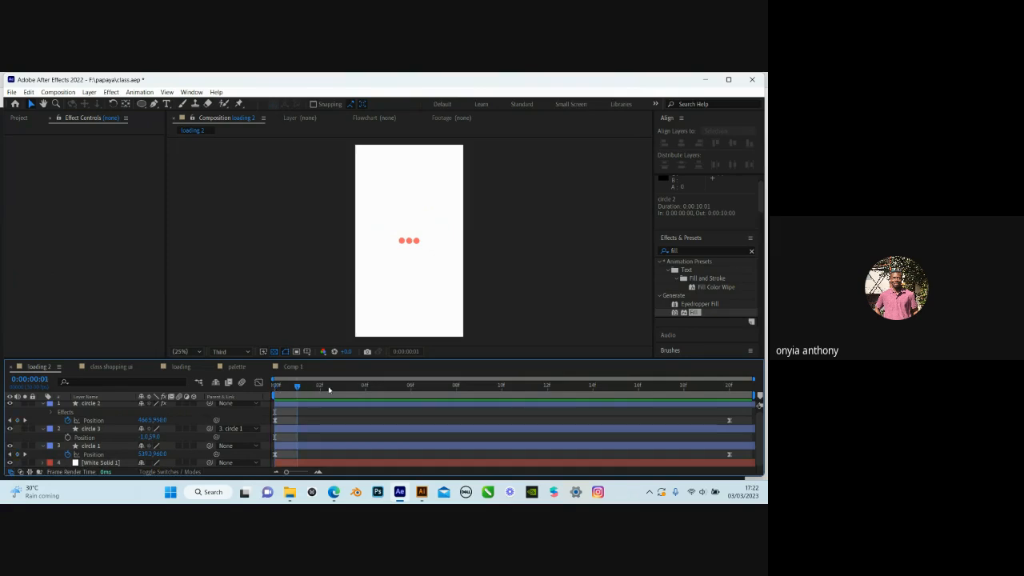
pyautogui.moveTo(452, 390); pyautogui.dragTo(724, 418)
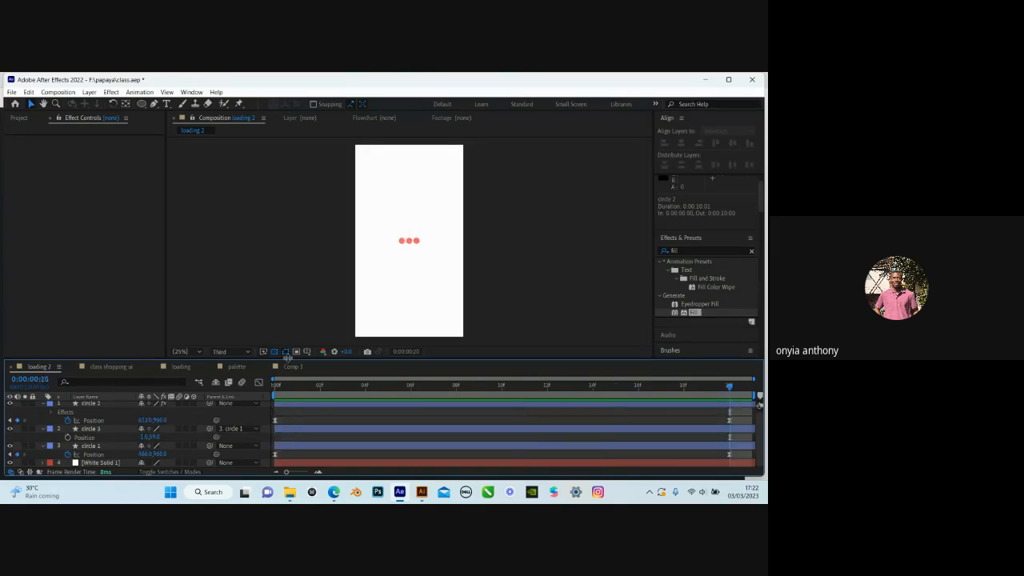
pyautogui.click(291, 366)
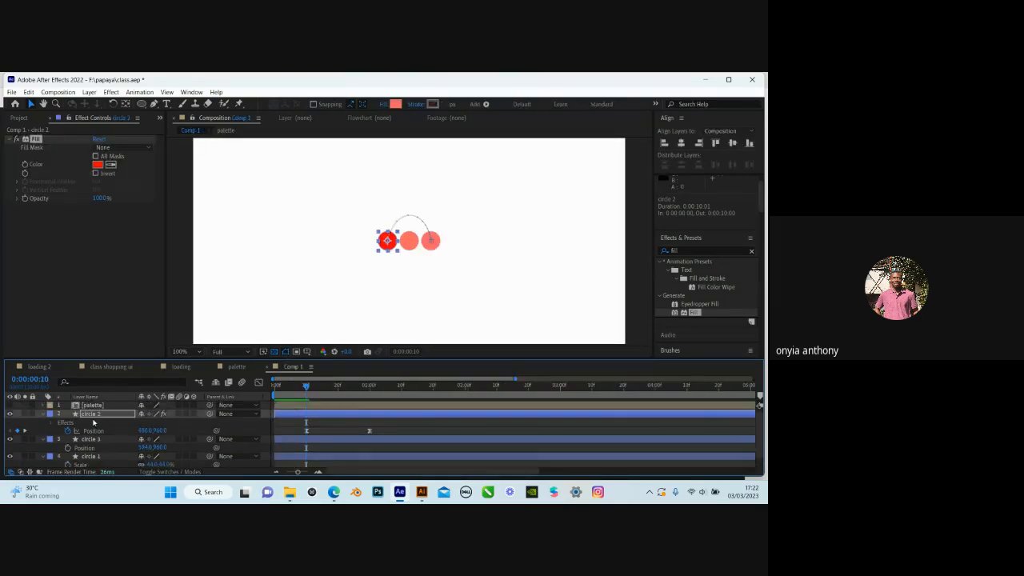
# Parent the circle 3 layer to circle 1
pyautogui.scroll(-1, 96, 432)
pyautogui.click(111, 429)
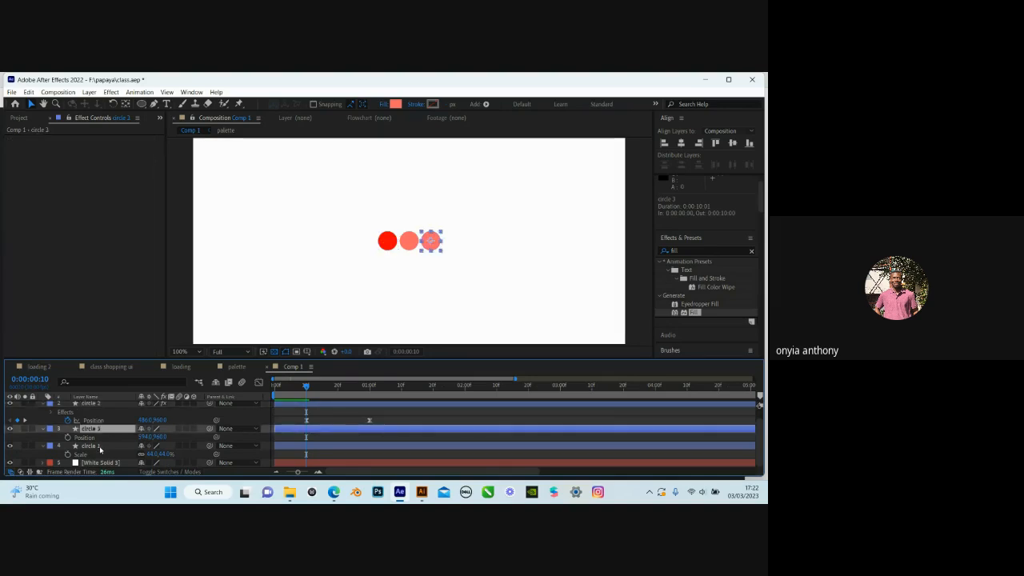
pyautogui.click(103, 447)
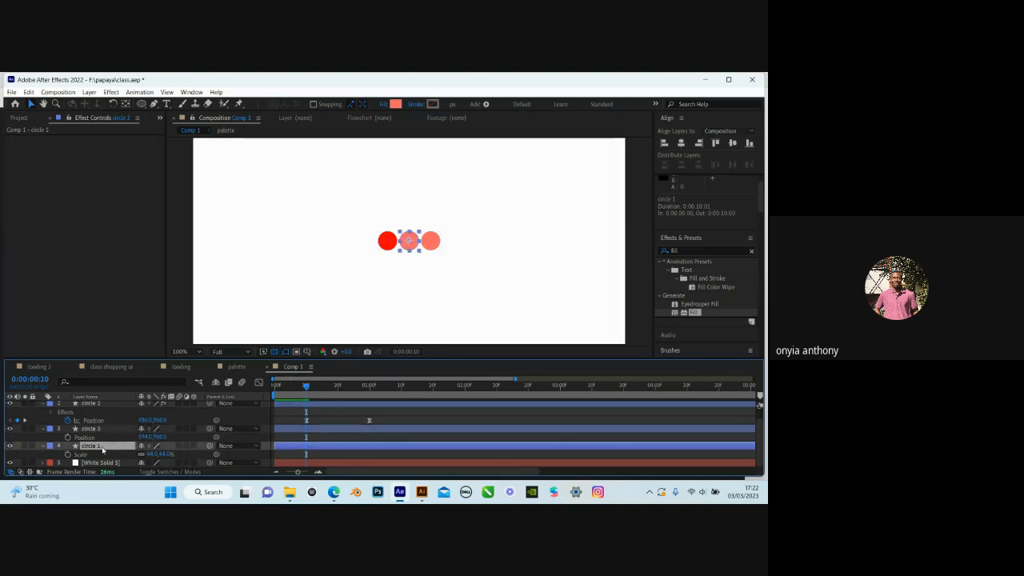
pyautogui.click(120, 429)
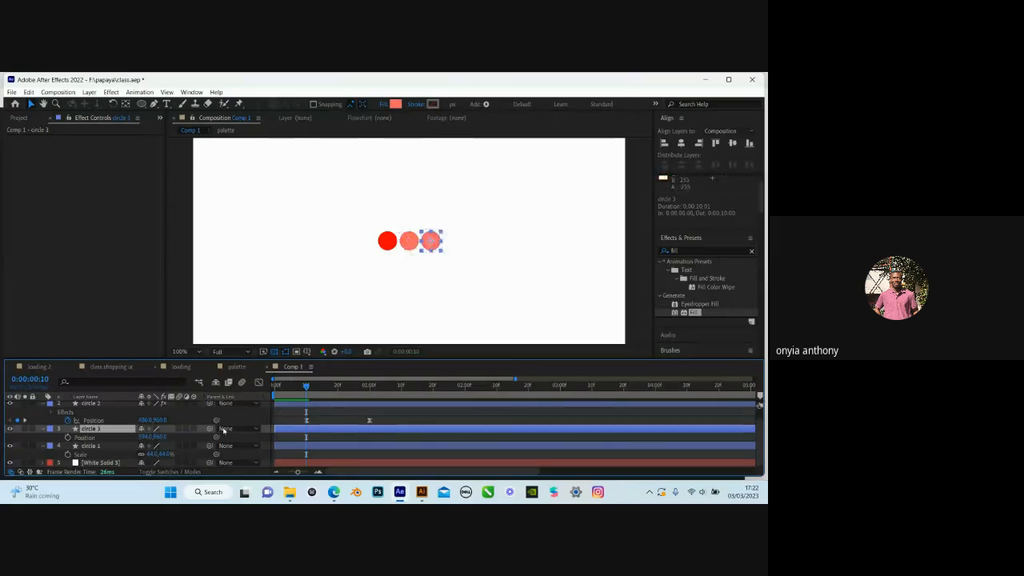
pyautogui.moveTo(211, 431); pyautogui.dragTo(92, 445)
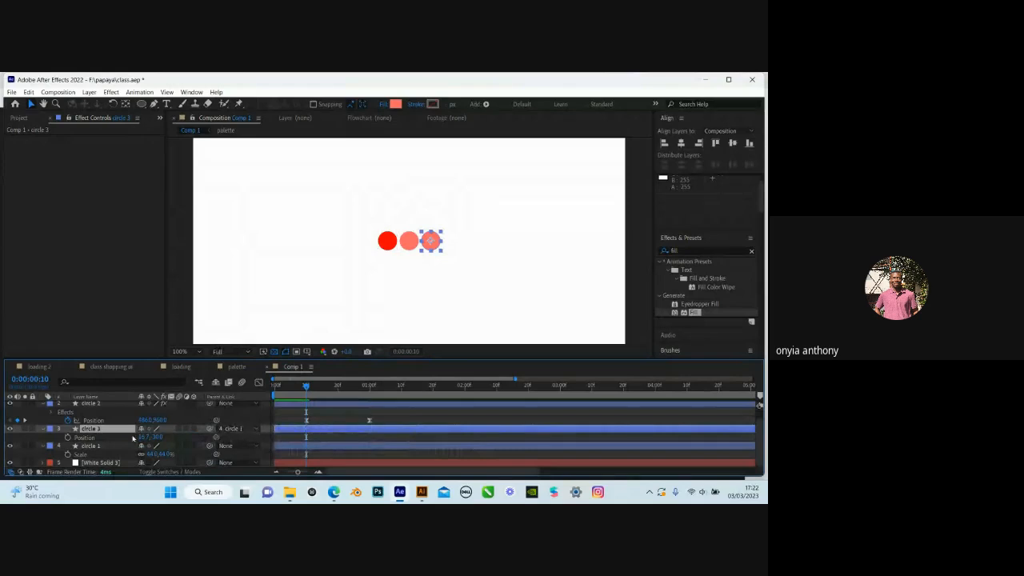
# Reassign circle 1 as circle 3's parent and set a Position keyframe on circle 1 at 0:00:00:10
pyautogui.click(101, 446)
pyautogui.press('p')
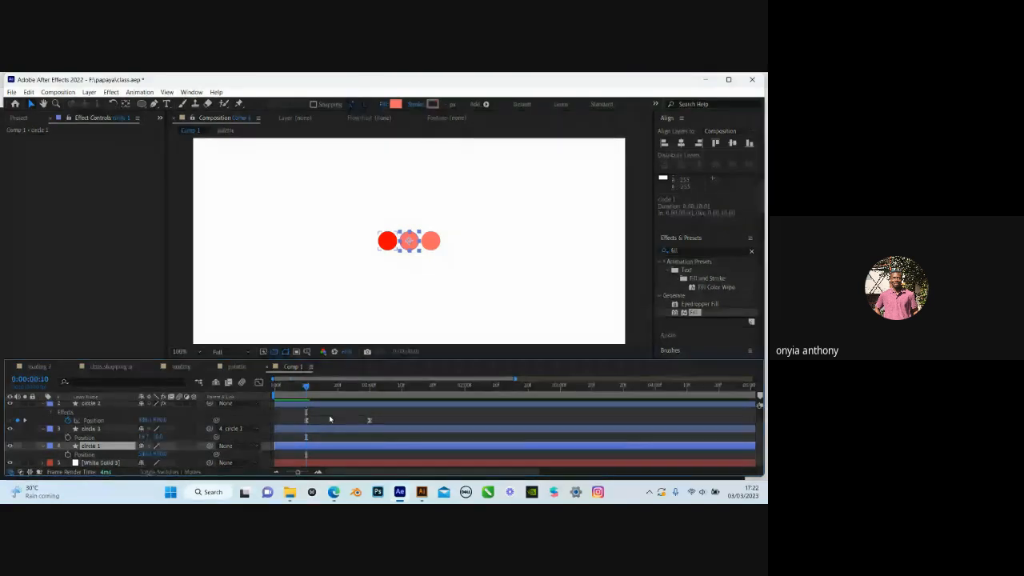
pyautogui.click(119, 430)
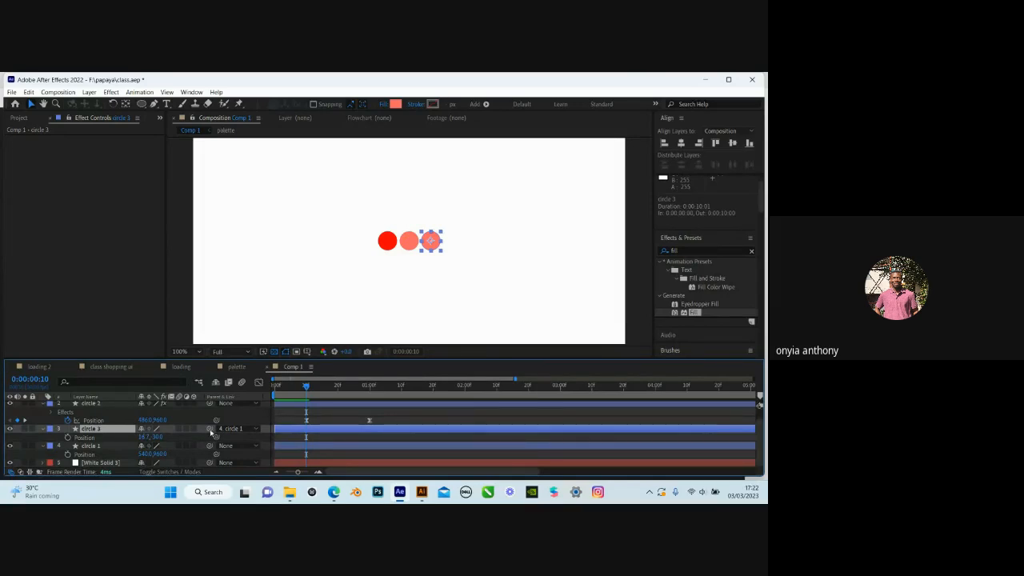
pyautogui.moveTo(211, 433); pyautogui.dragTo(113, 450)
pyautogui.click(118, 446)
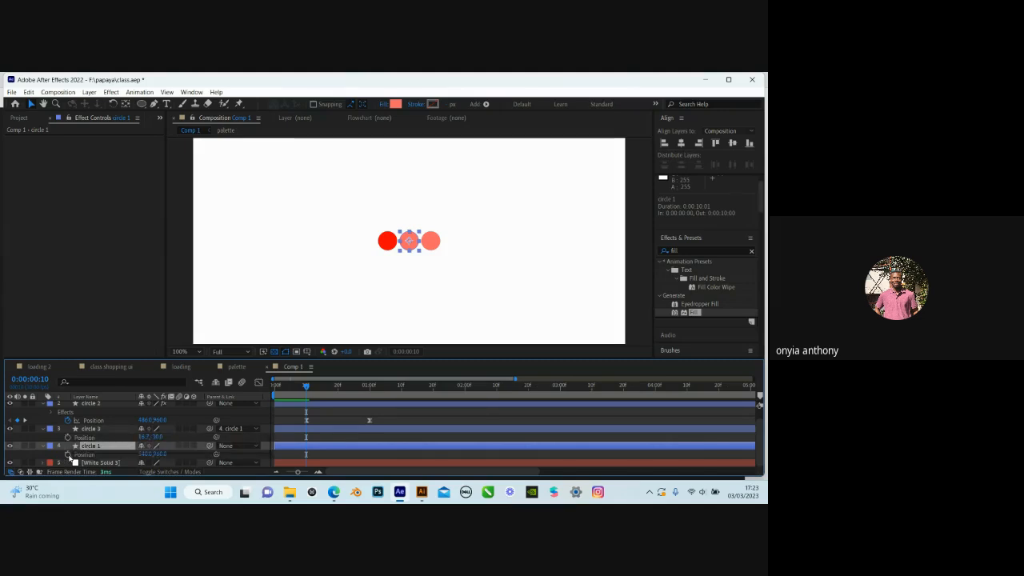
pyautogui.click(70, 458)
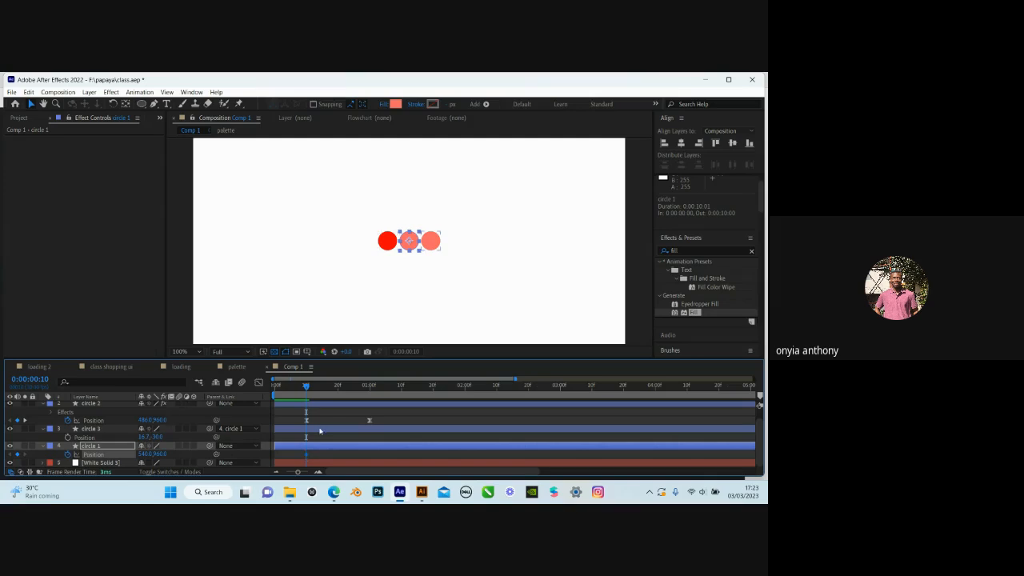
# Check circle 2's horizontal Position value at its first keyframe, then deselect the layer
pyautogui.scroll(1, 112, 417)
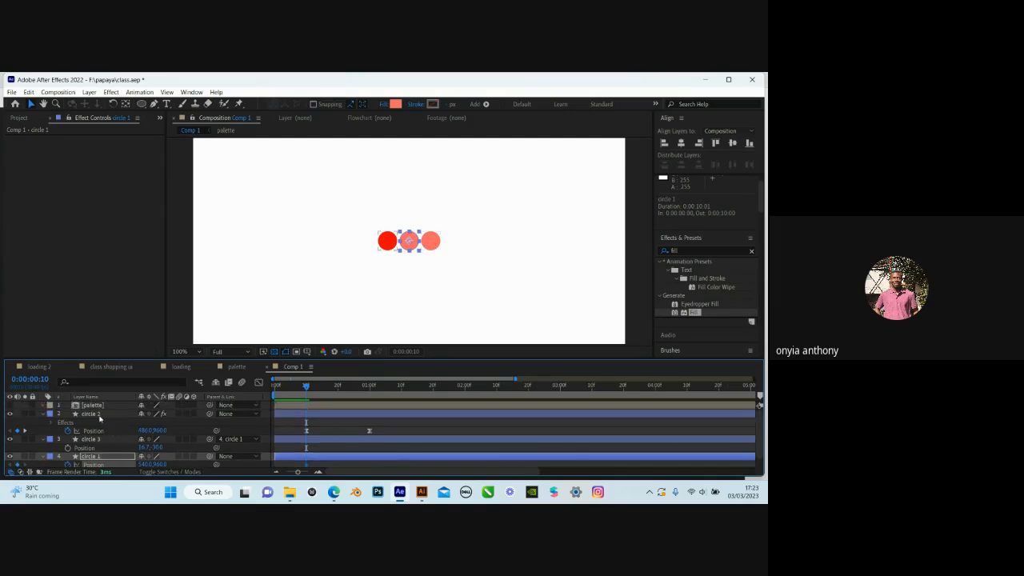
pyautogui.click(101, 414)
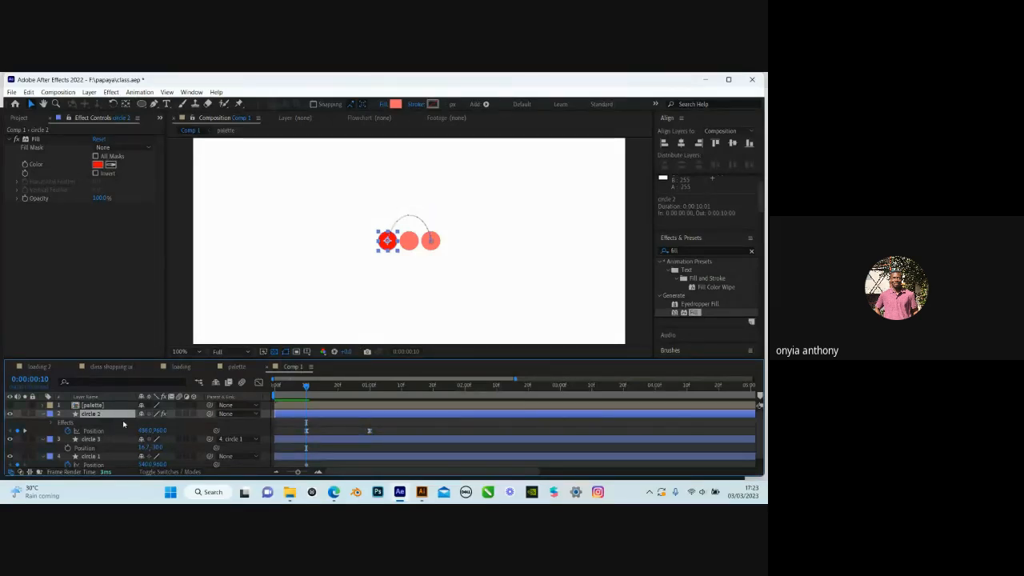
pyautogui.click(146, 431)
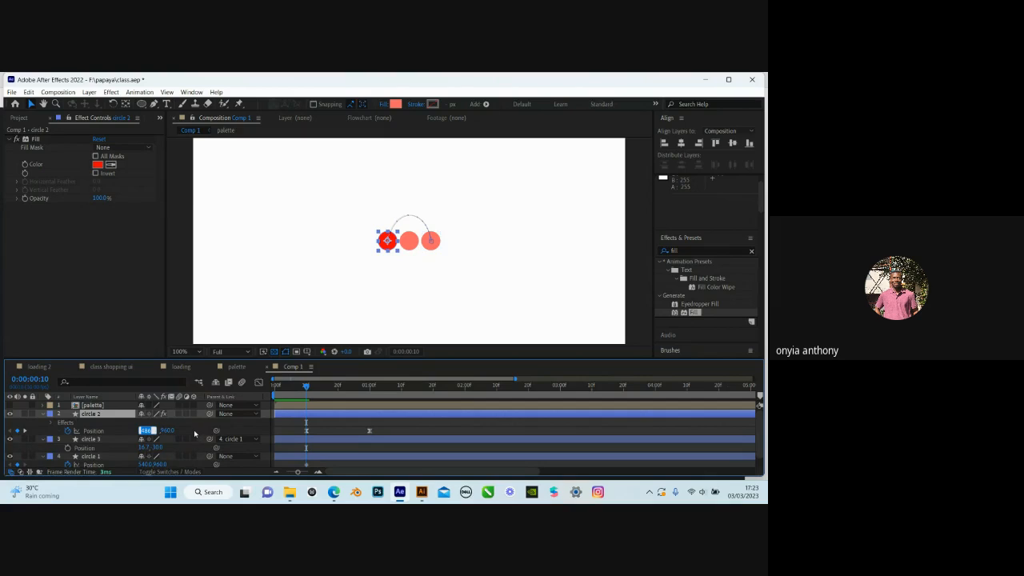
pyautogui.click(365, 433)
pyautogui.scroll(-1, 366, 433)
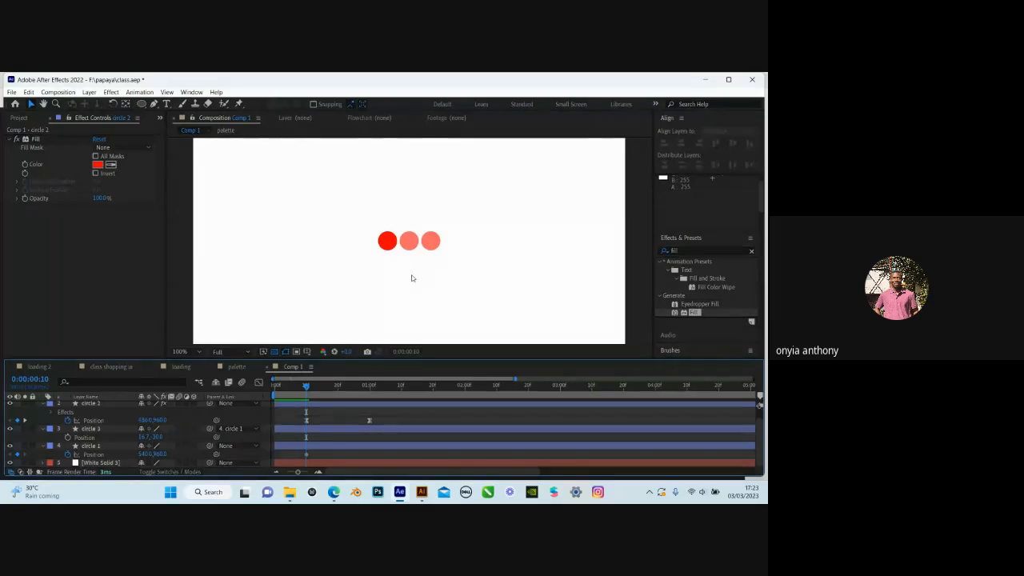
# Select circle 1 and play circle 2's jump between its two Position keyframes
pyautogui.click(323, 450)
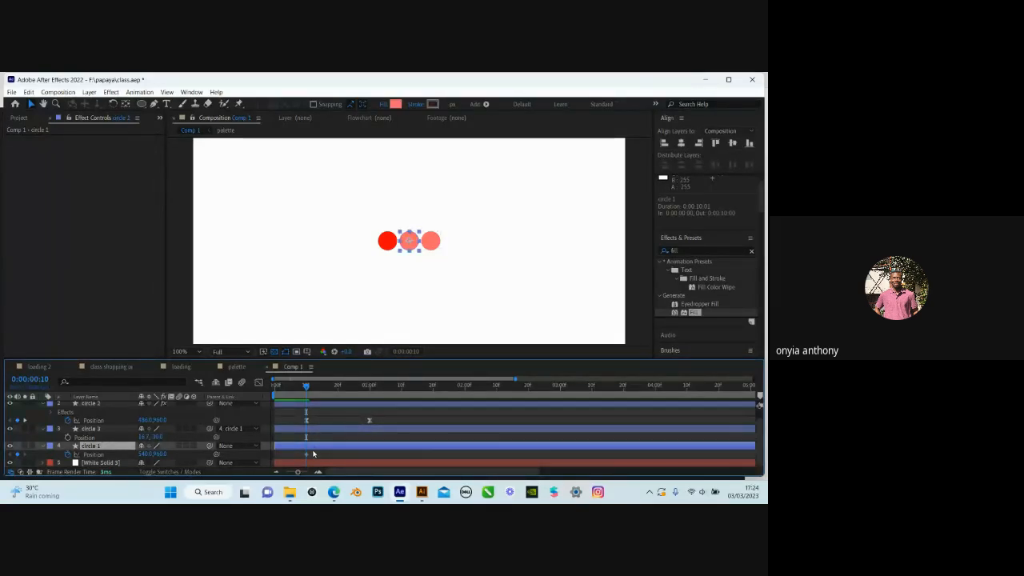
pyautogui.press('k')
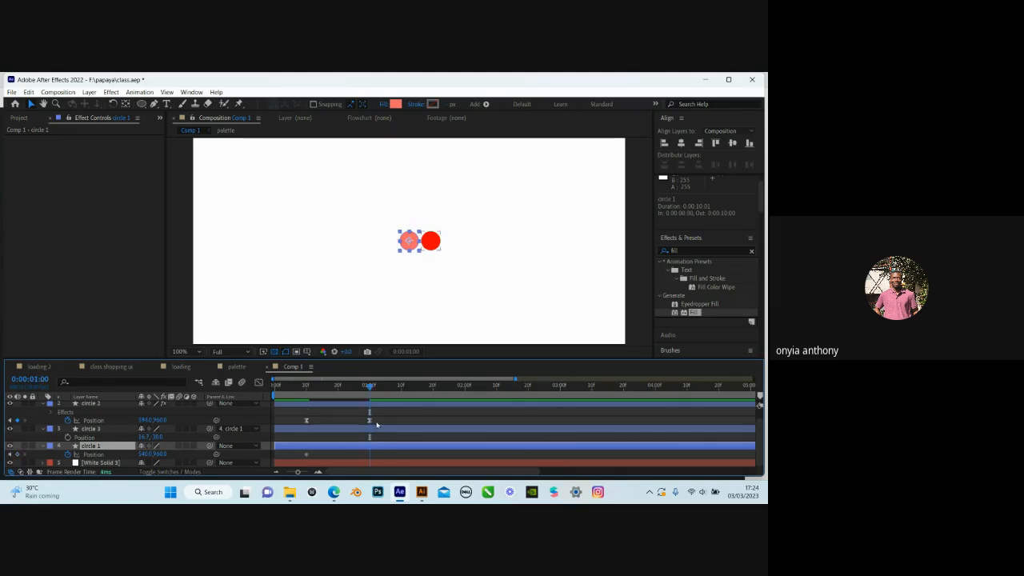
pyautogui.press('j')
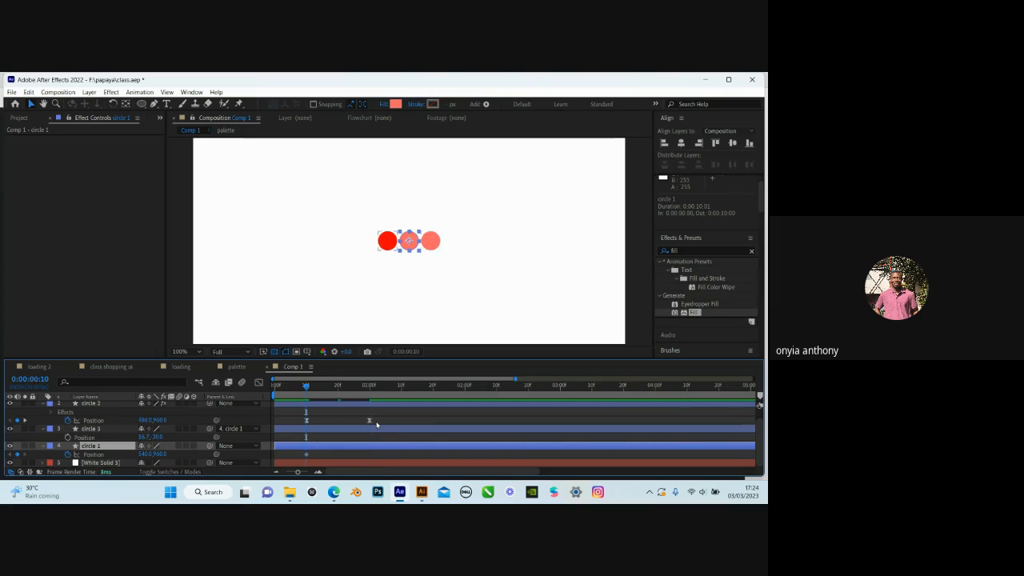
pyautogui.press('space')
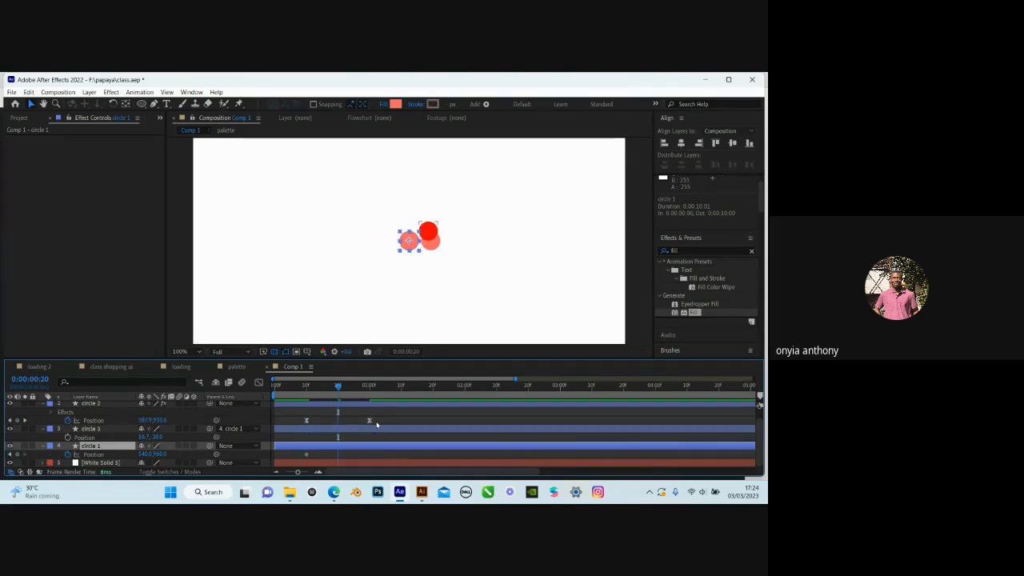
pyautogui.press('k')
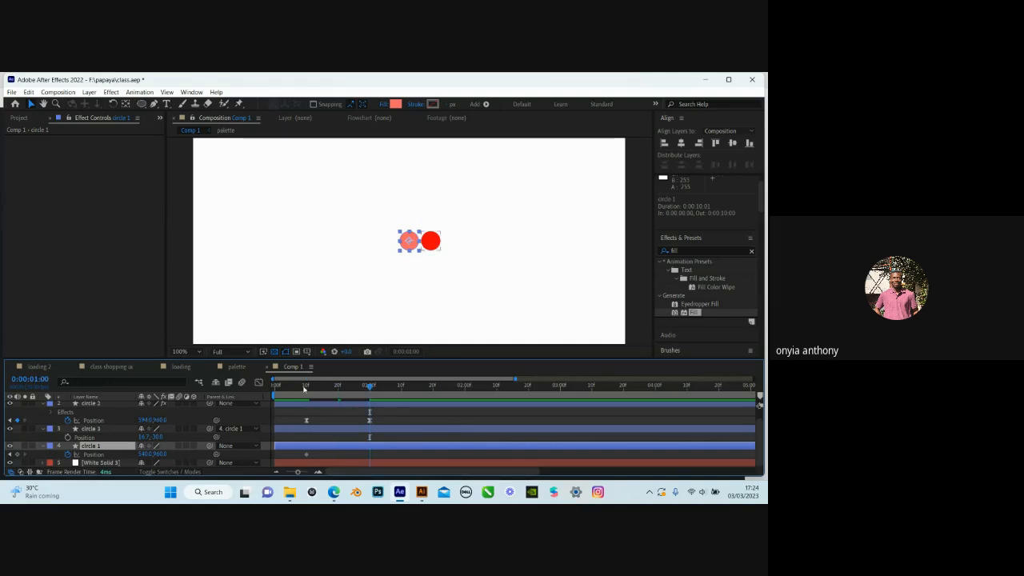
# Replay the animation from the composition start and move the current time to circle 2's end keyframe at 0:00:01:00
pyautogui.moveTo(304, 388); pyautogui.dragTo(264, 392)
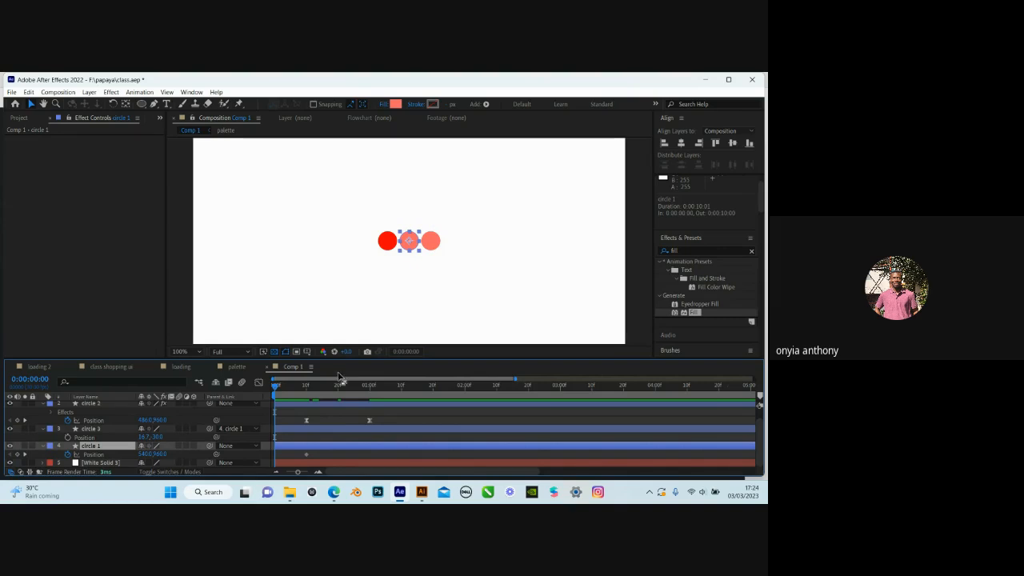
pyautogui.hotkey('shift', 'pagedown')
pyautogui.moveTo(307, 388); pyautogui.dragTo(266, 395)
pyautogui.press('space')
pyautogui.press('k')
pyautogui.press('k')
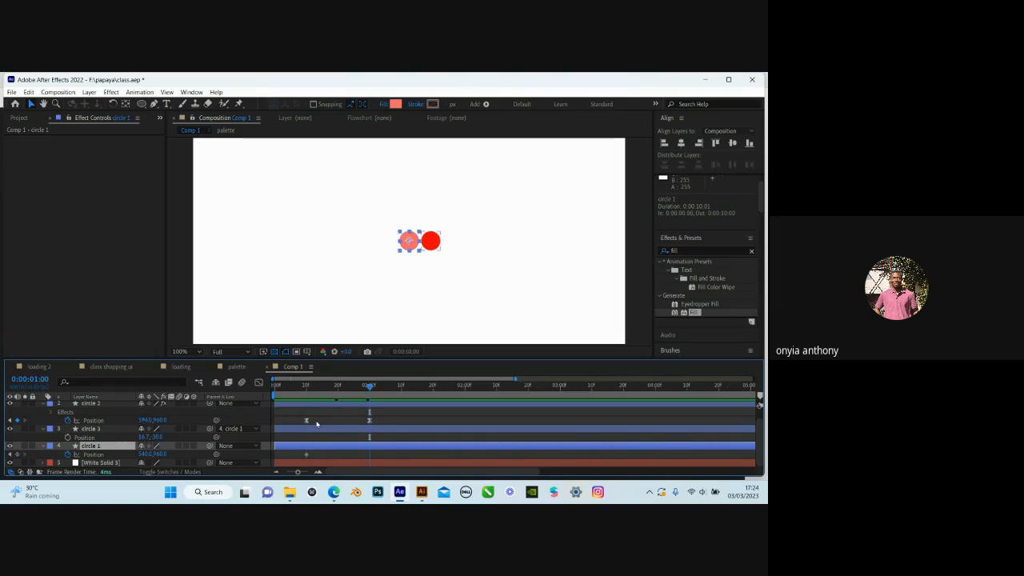
# Set circle 1's horizontal Position to 486 at 0:00:01:00, the time of circle 2's end keyframe
pyautogui.press('j')
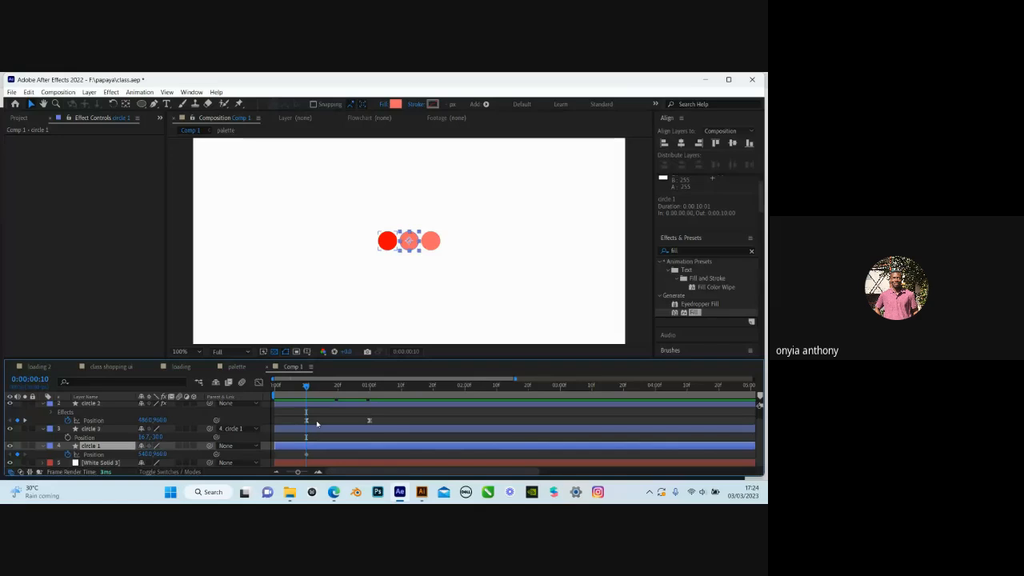
pyautogui.press('k')
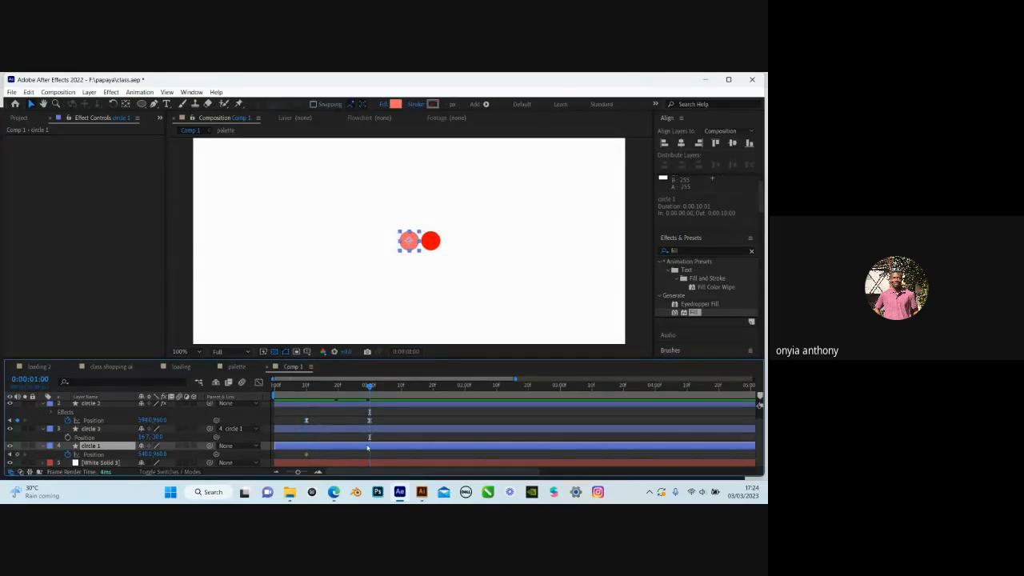
pyautogui.click(145, 454)
pyautogui.write('486')
pyautogui.click(334, 457)
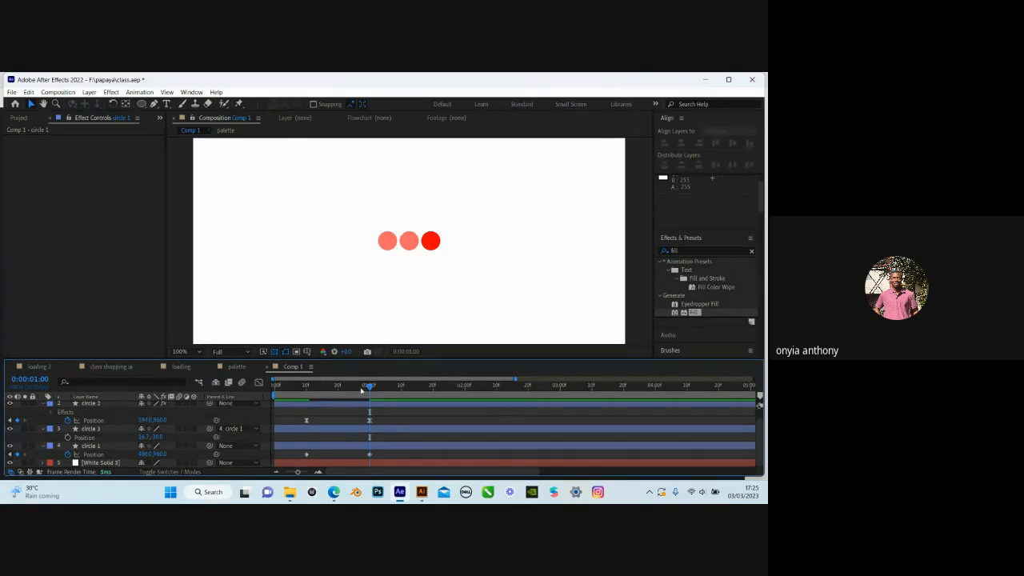
# Apply Easy Ease to both of circle 1's Position keyframes
pyautogui.moveTo(364, 391); pyautogui.dragTo(316, 413)
pyautogui.moveTo(378, 453); pyautogui.dragTo(301, 457)
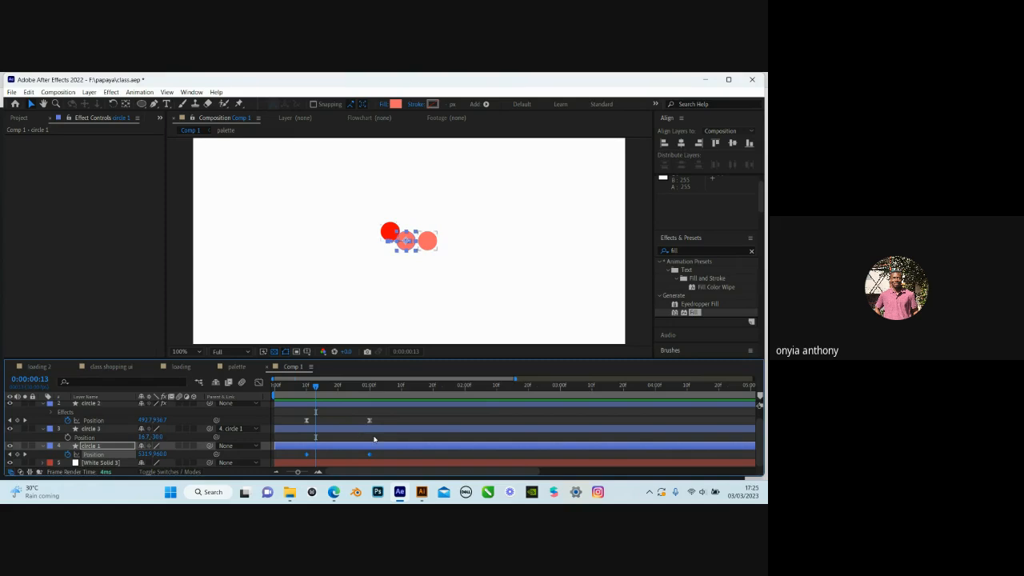
pyautogui.moveTo(384, 412); pyautogui.dragTo(297, 424)
pyautogui.moveTo(382, 452); pyautogui.dragTo(310, 462)
pyautogui.press('F9')
pyautogui.rightClick(370, 456)
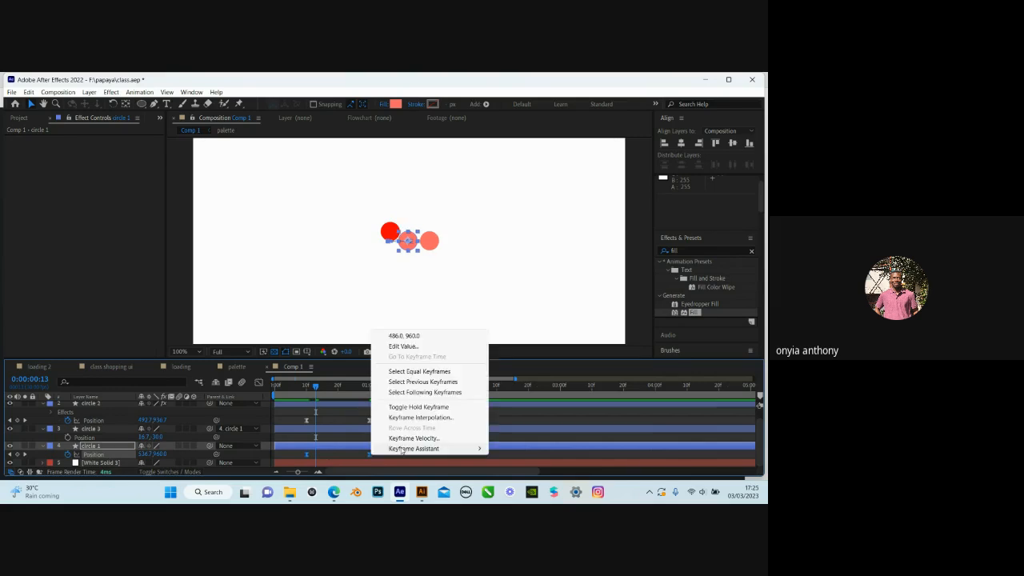
pyautogui.moveTo(404, 450)
pyautogui.click(516, 388)
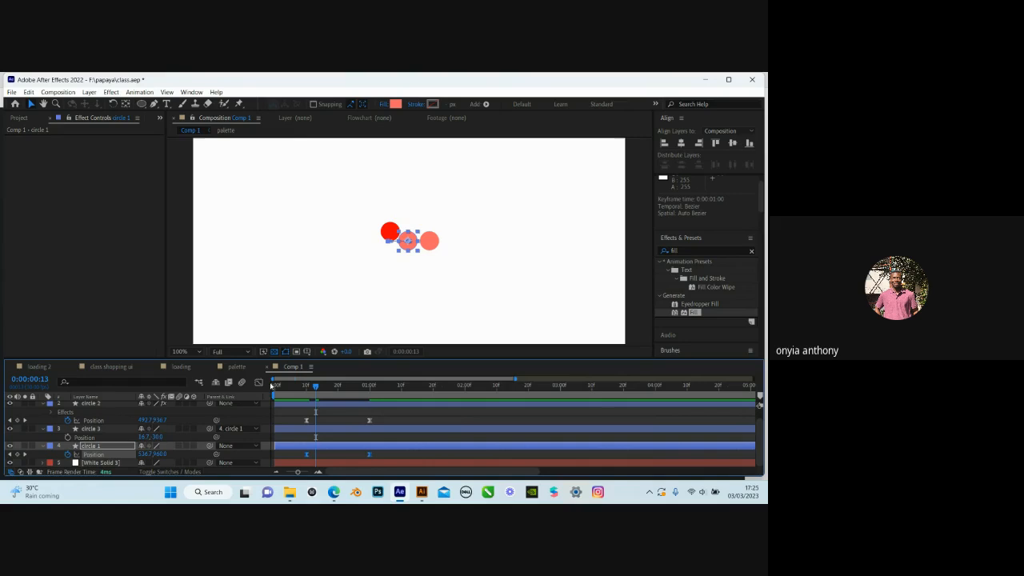
# Reshape circle 1's Position speed curve in the Graph Editor so the speed peaks shortly after the first keyframe
pyautogui.click(259, 382)
pyautogui.moveTo(392, 452); pyautogui.dragTo(341, 453)
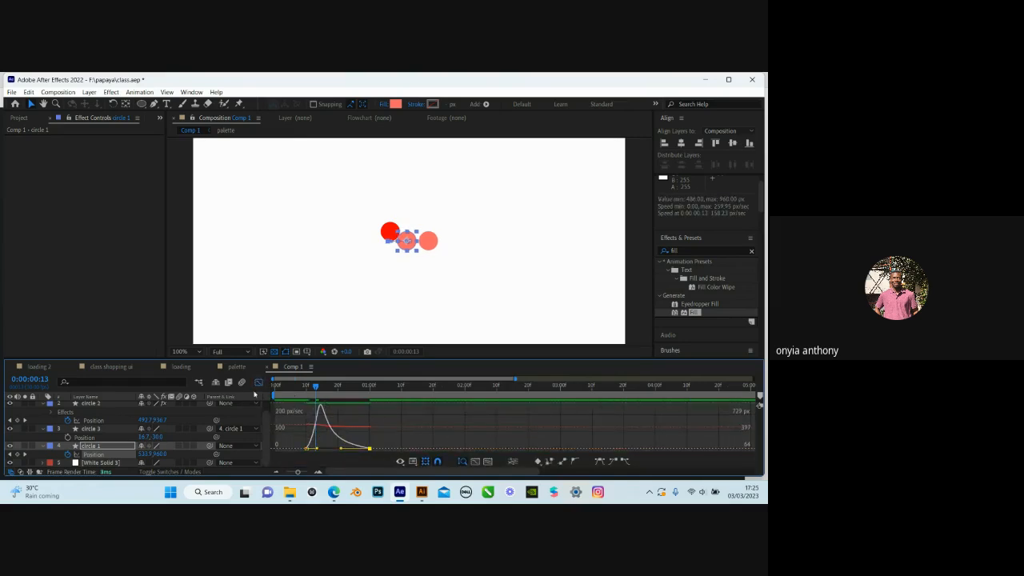
pyautogui.click(258, 382)
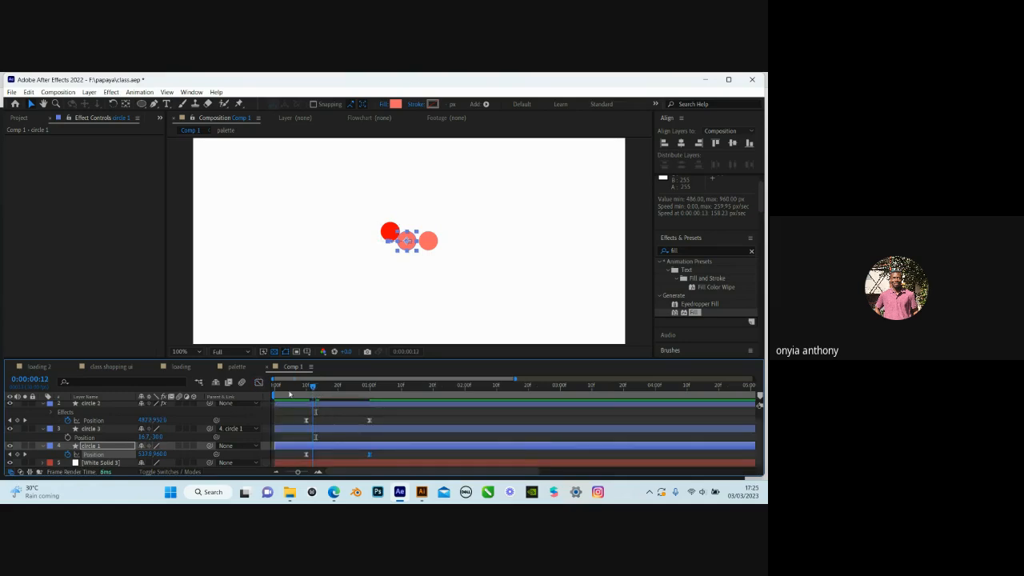
# Play the dot animation from the composition start and scrub through the jump to check the timing
pyautogui.moveTo(316, 389); pyautogui.dragTo(275, 389)
pyautogui.press('space')
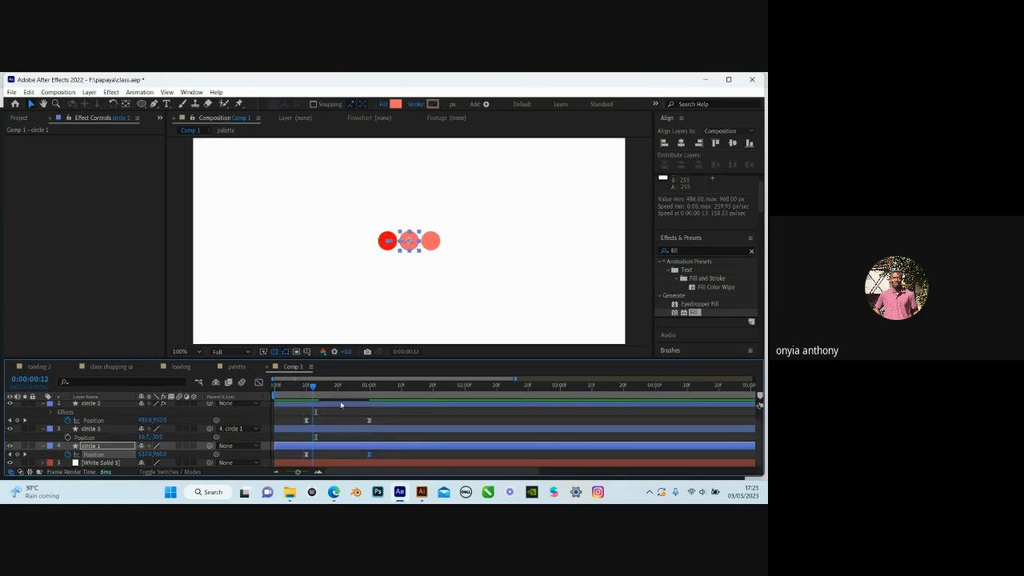
pyautogui.press('space')
pyautogui.click(245, 328)
pyautogui.press('space')
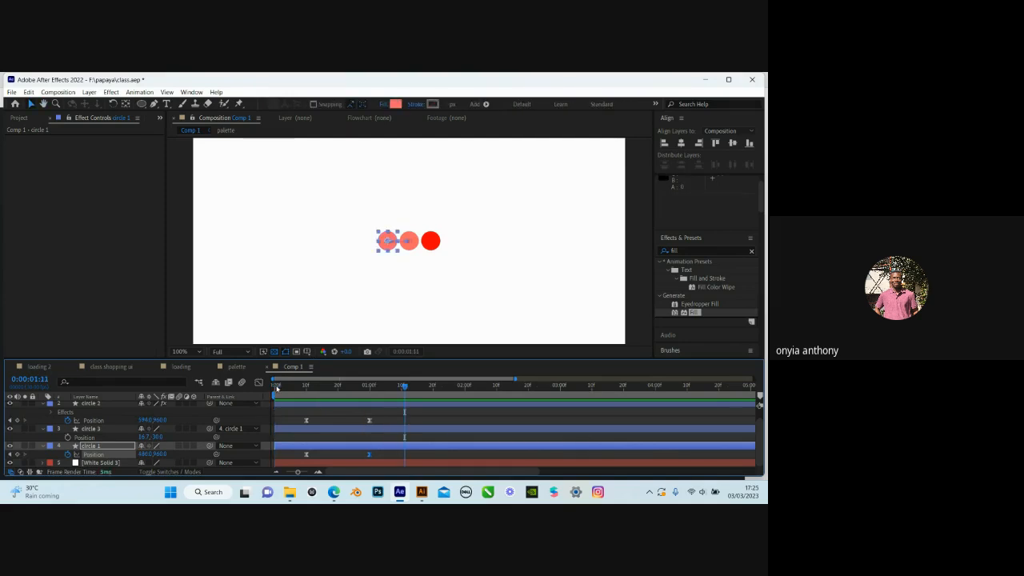
pyautogui.moveTo(275, 388); pyautogui.dragTo(357, 404)
# Turn off circle 2's Fill effect and scrub back through the jump
pyautogui.scroll(1, 324, 416)
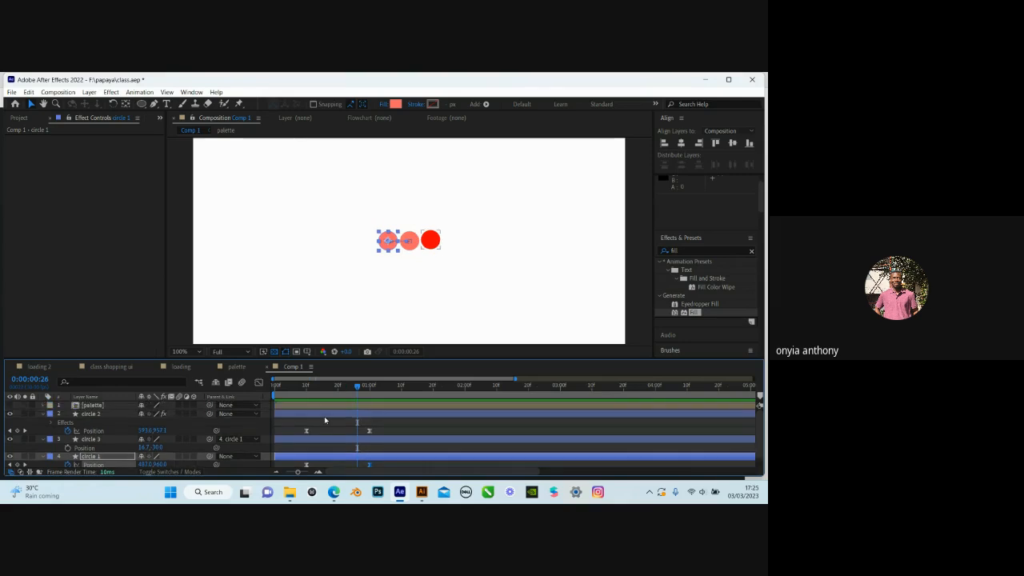
pyautogui.click(324, 413)
pyautogui.click(14, 139)
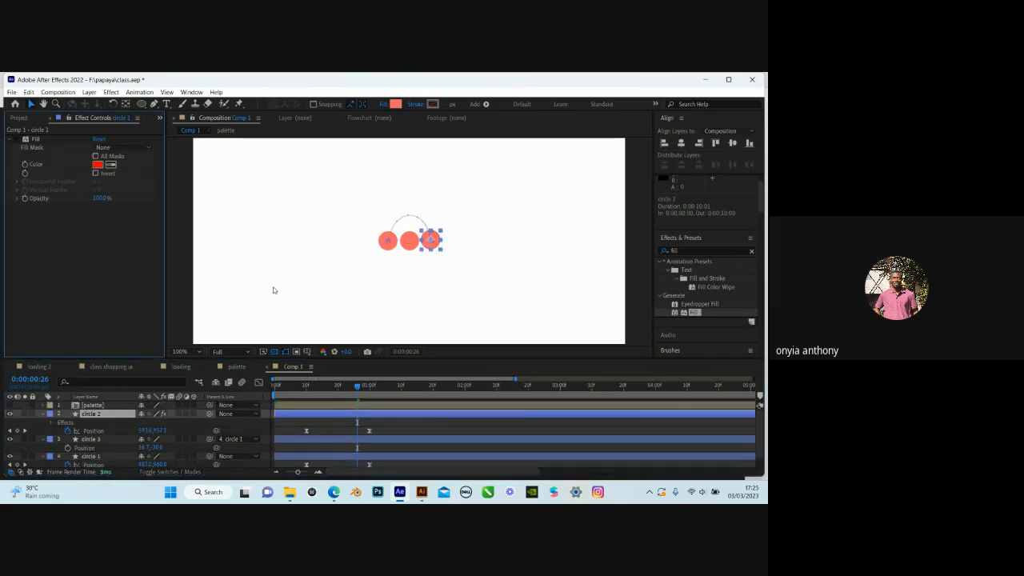
pyautogui.click(328, 389)
pyautogui.moveTo(289, 389); pyautogui.dragTo(283, 397)
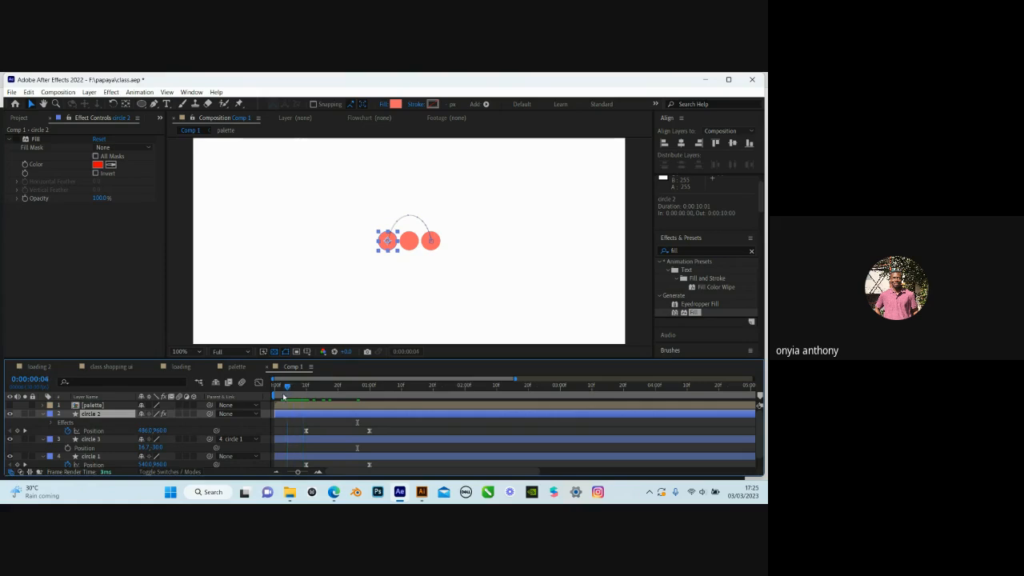
# End the work area at 0:00:01:00 and preview the loop with the whole composition in view
pyautogui.click(368, 387)
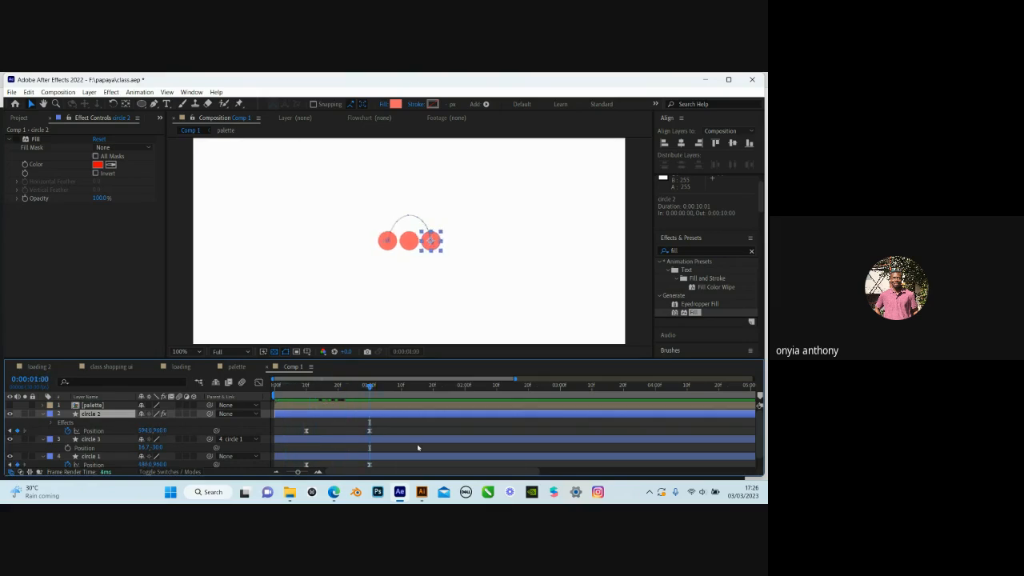
pyautogui.press('n')
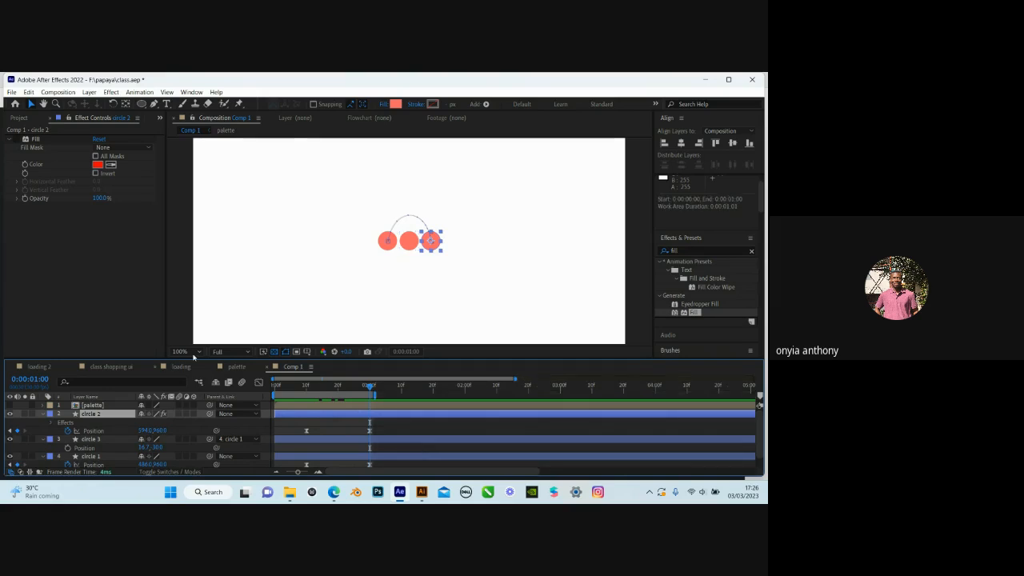
pyautogui.click(181, 351)
pyautogui.click(199, 188)
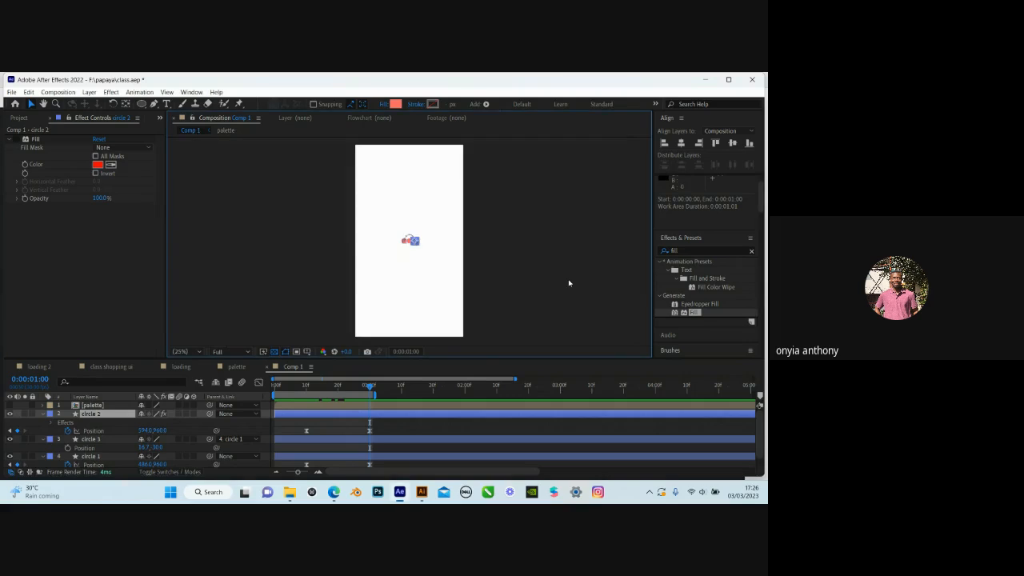
pyautogui.press('space')
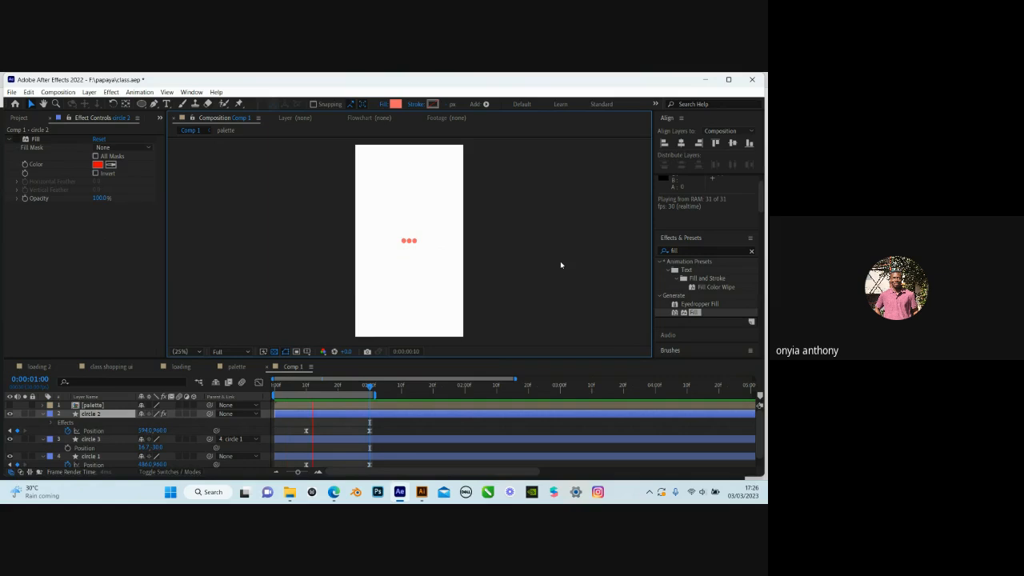
pyautogui.scroll(-1, 405, 435)
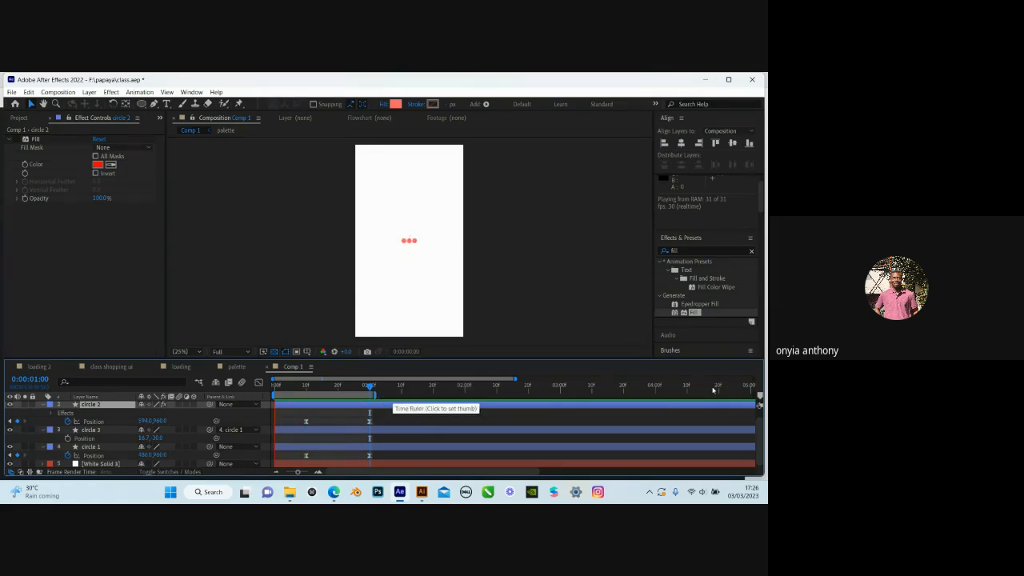
pyautogui.moveTo(507, 474); pyautogui.dragTo(368, 475)
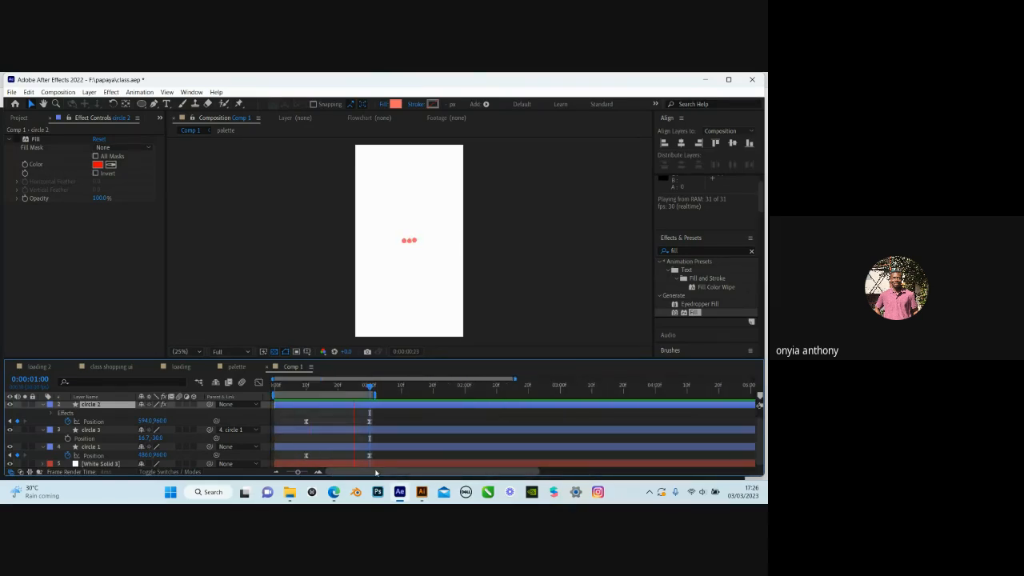
pyautogui.moveTo(363, 472)
pyautogui.mouseDown()
pyautogui.moveTo(578, 474)
pyautogui.moveTo(311, 473)
pyautogui.moveTo(362, 474)
pyautogui.mouseUp()
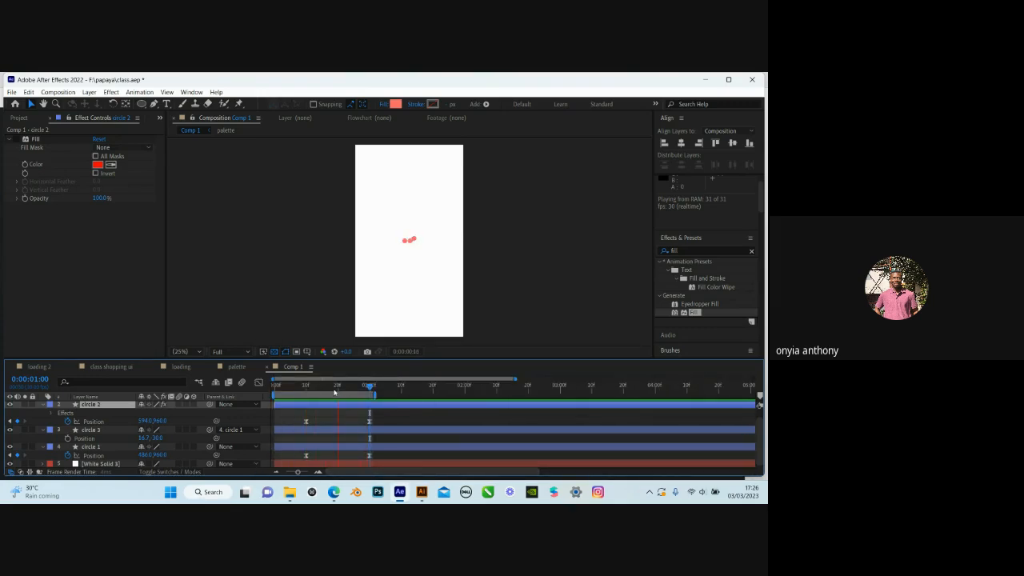
pyautogui.press('space')
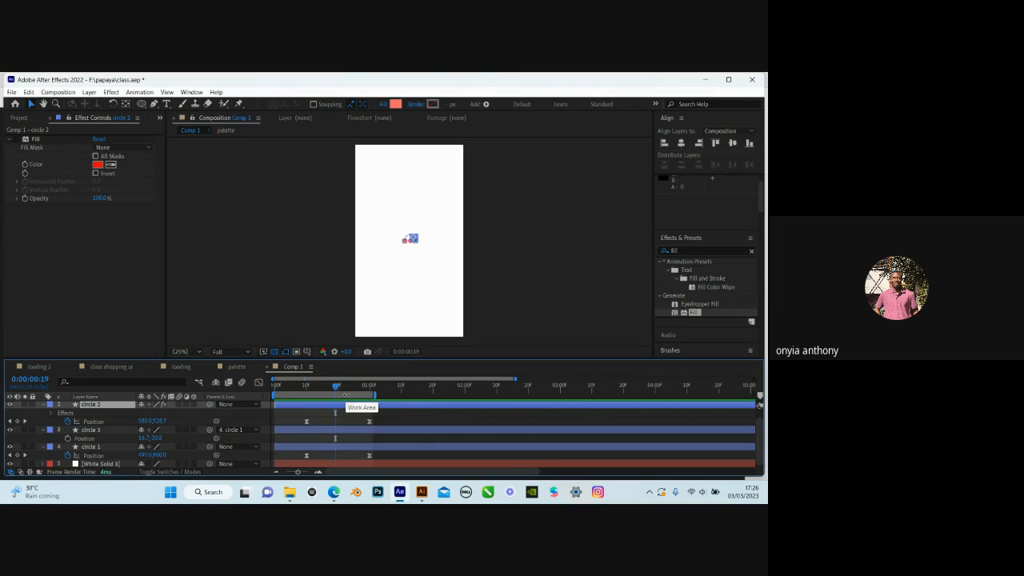
# Trim Comp 1 to its work area and extend all layers to the composition's end
pyautogui.rightClick(345, 394)
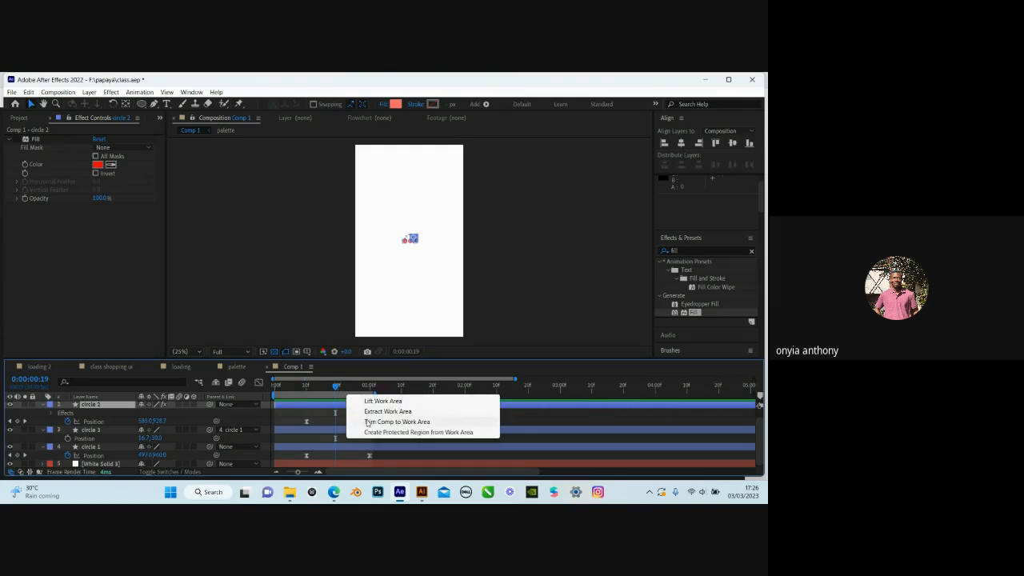
pyautogui.click(369, 422)
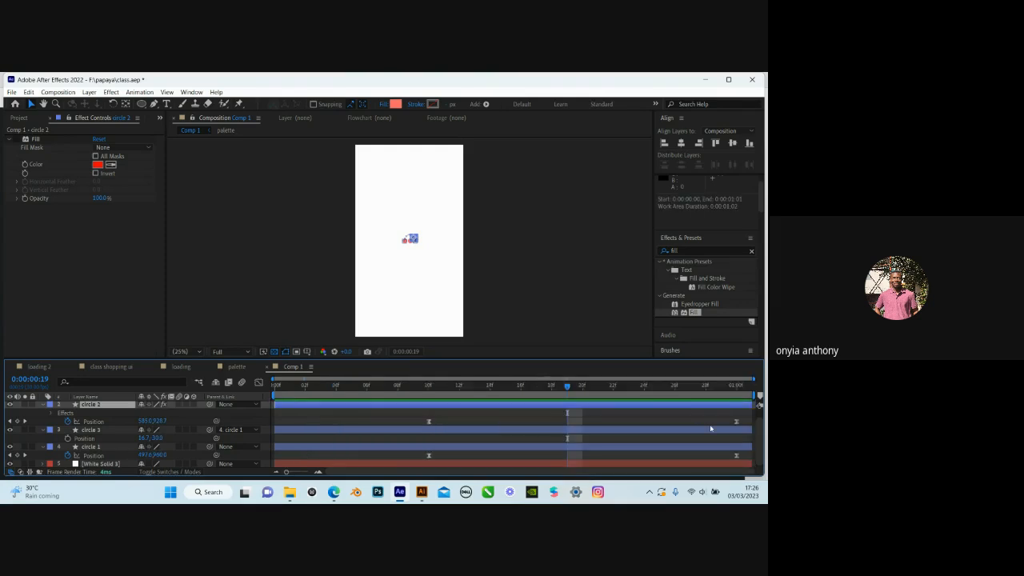
pyautogui.scroll(1, 711, 424)
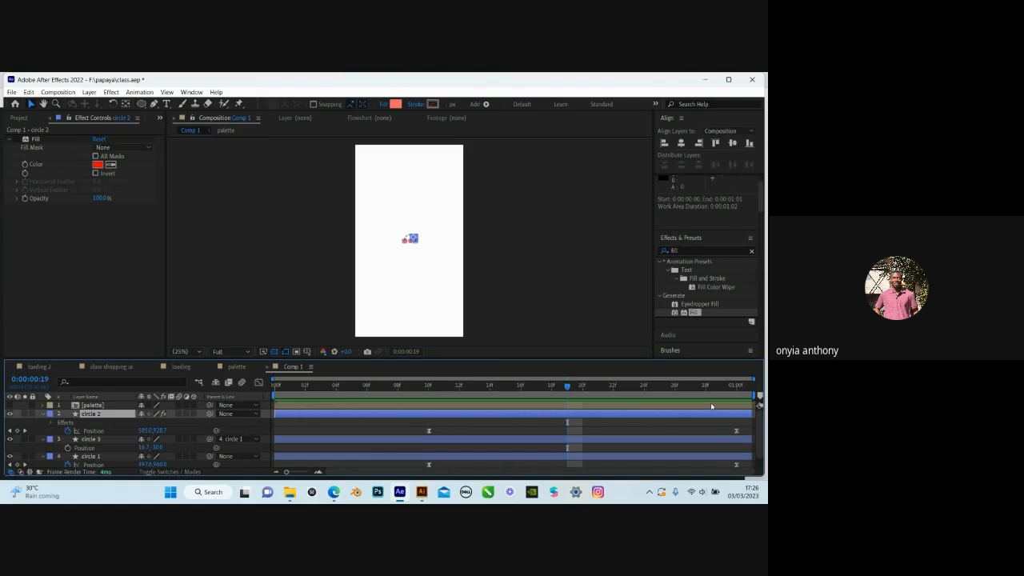
pyautogui.click(711, 405)
pyautogui.scroll(-1, 717, 457)
pyautogui.hotkey('ctrl', 'a')
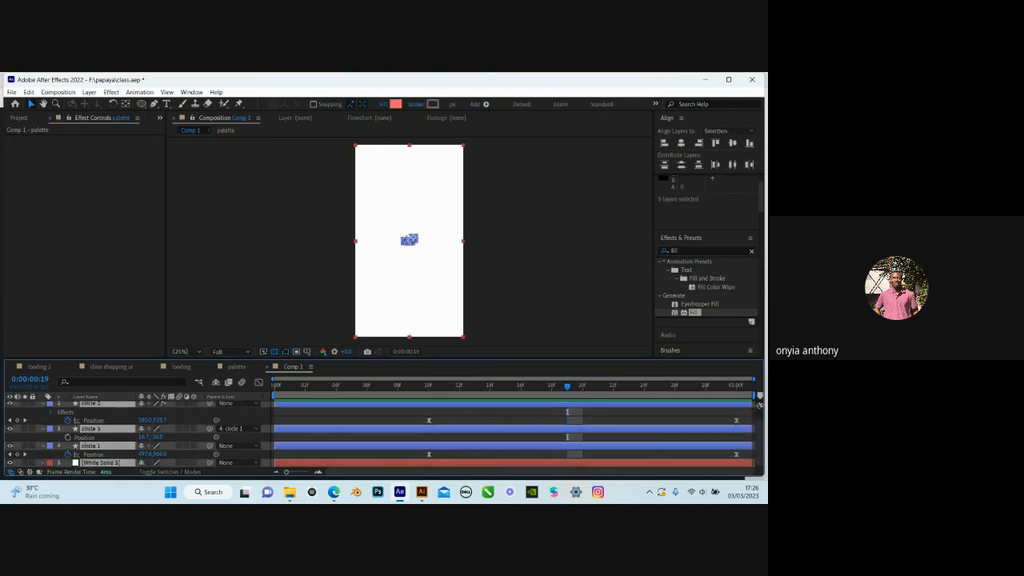
pyautogui.moveTo(758, 405); pyautogui.dragTo(761, 405)
# Deselect all layers and preview the trimmed loop from the composition start
pyautogui.moveTo(503, 390); pyautogui.dragTo(274, 388)
pyautogui.click(269, 258)
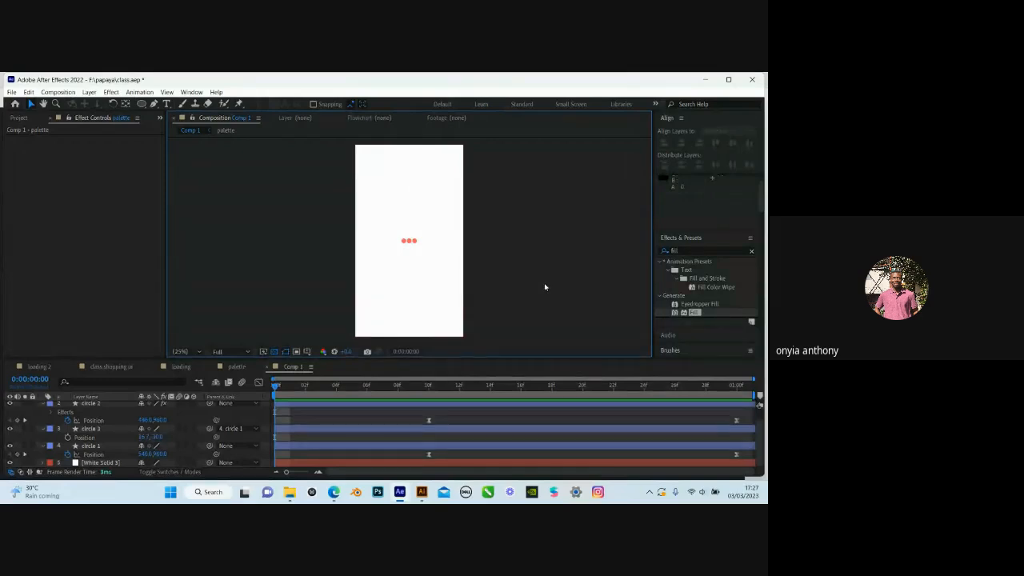
pyautogui.press('space')
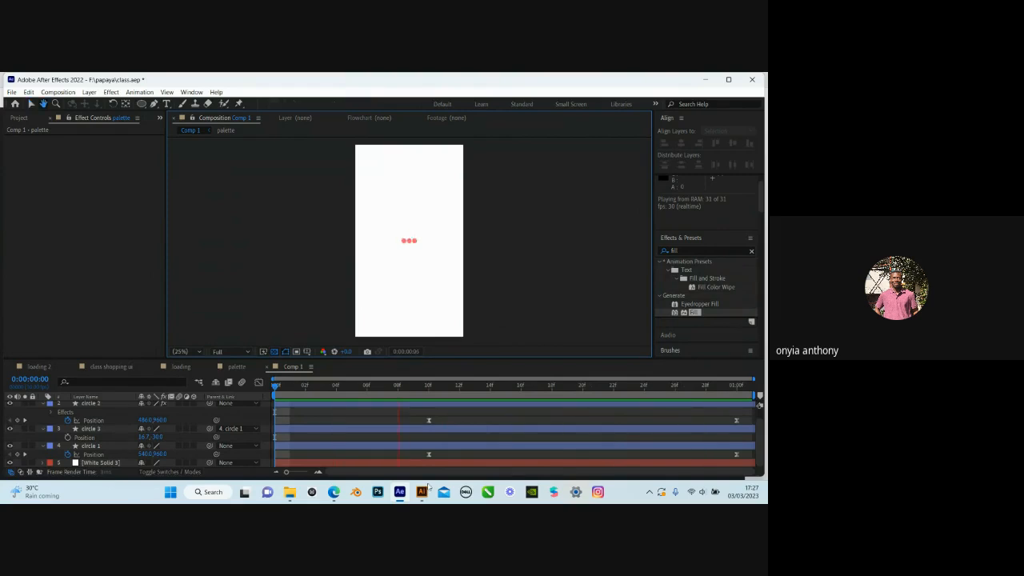
pyautogui.press('space')
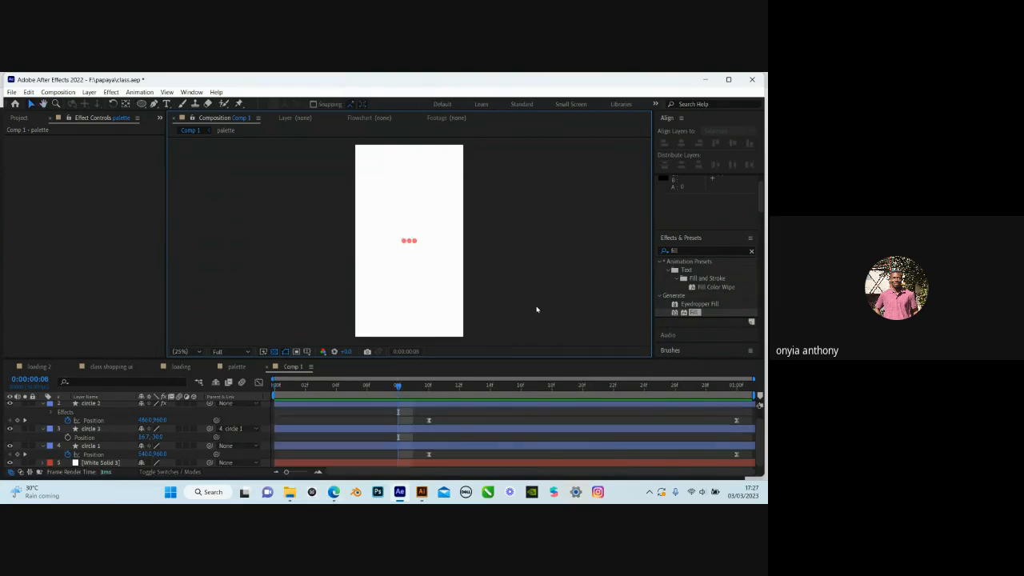
# Save the project and bring up the list of project items
pyautogui.hotkey('ctrl', 's')
pyautogui.click(18, 119)
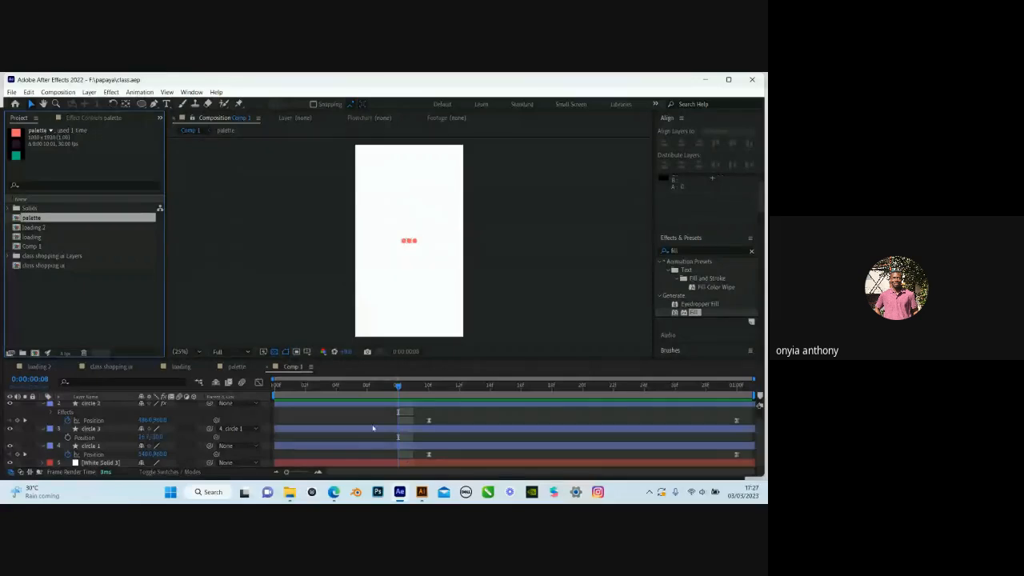
pyautogui.rightClick(88, 301)
pyautogui.click(269, 243)
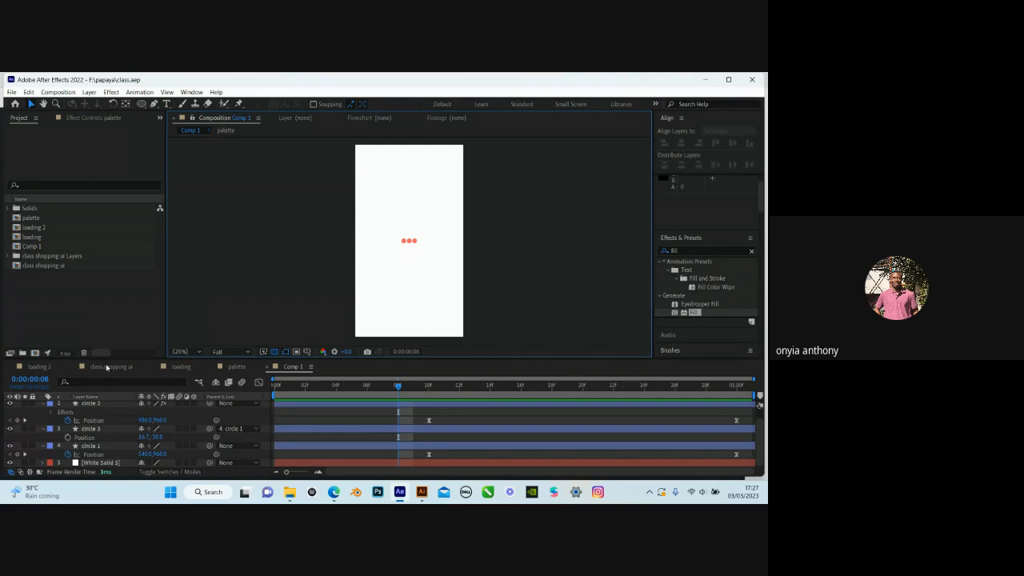
# Open the class shopping ui composition and play its animation in a maximized viewer, restoring the layout when done
pyautogui.click(105, 367)
pyautogui.click(575, 249)
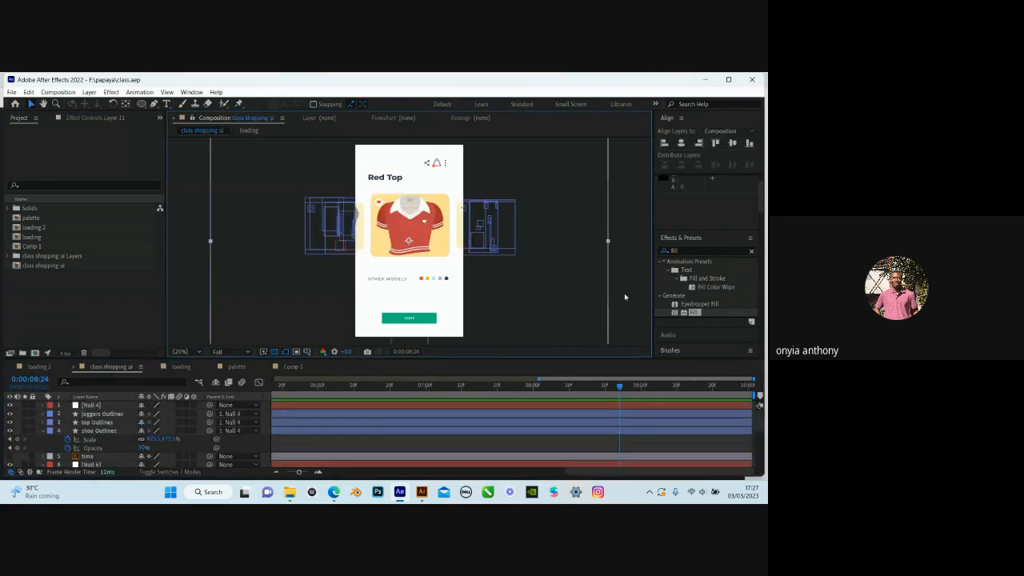
pyautogui.press('space')
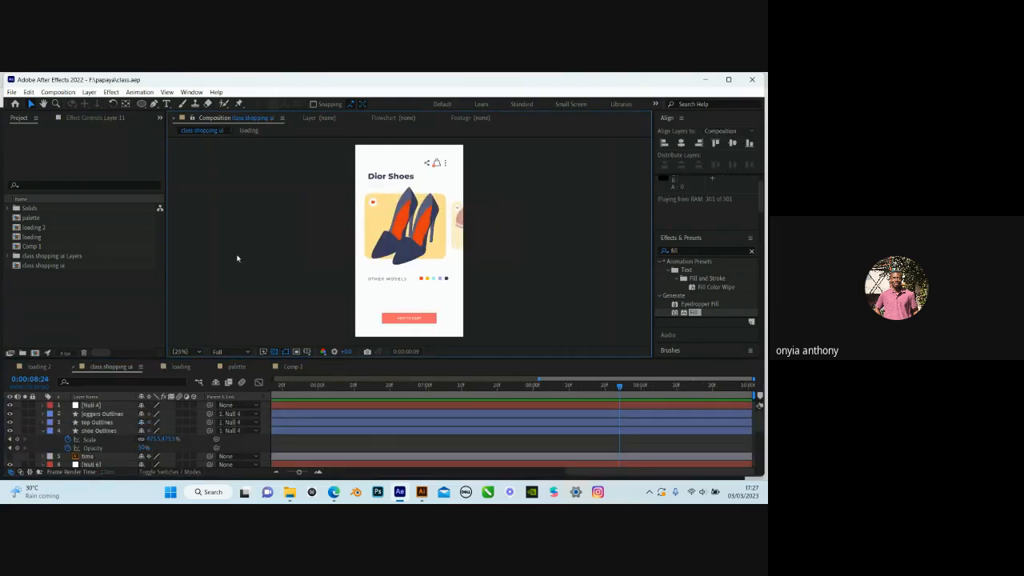
pyautogui.press('`')
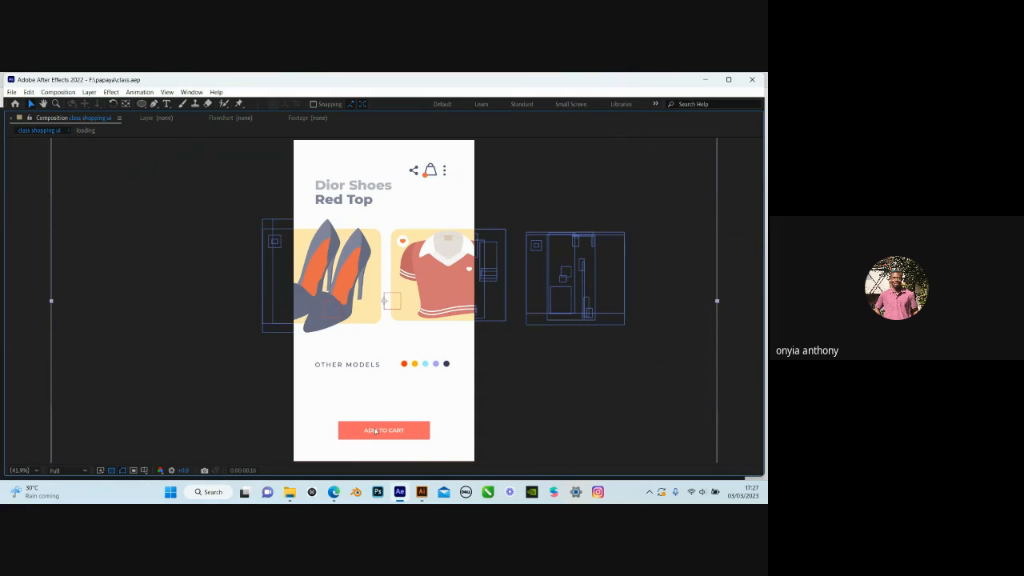
pyautogui.click(200, 379)
pyautogui.press('space')
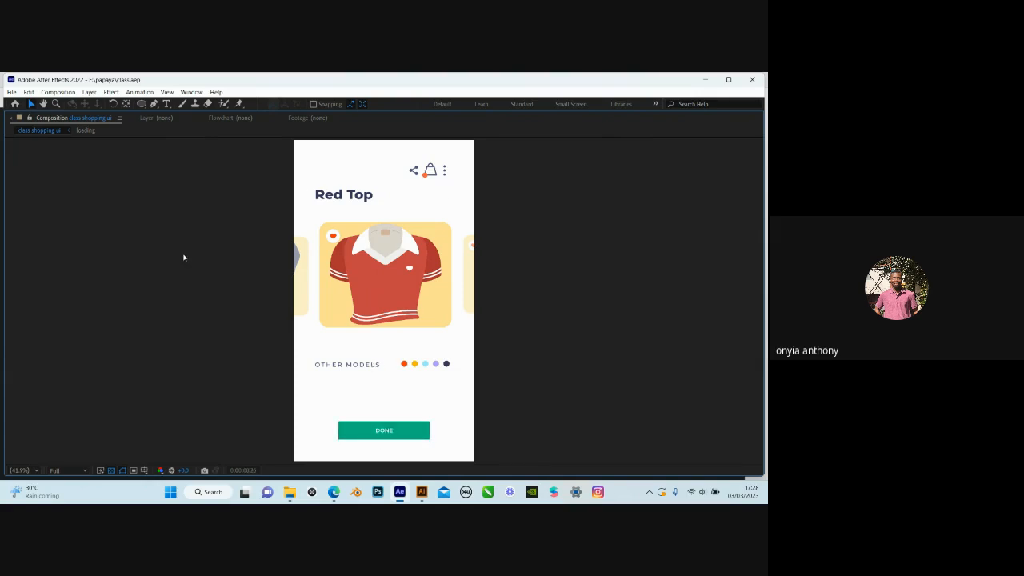
pyautogui.press('`')
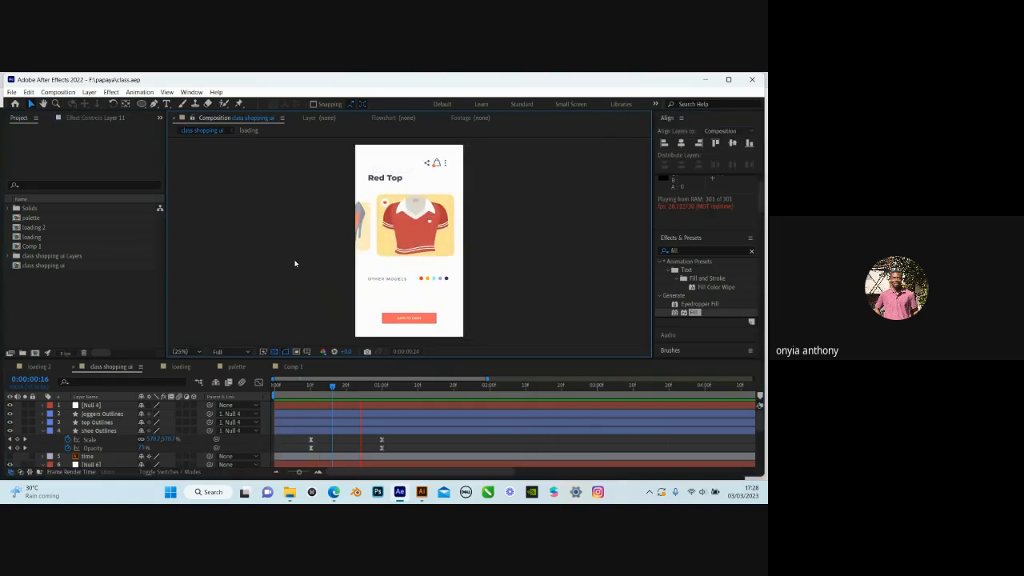
# Stop the class shopping ui preview and inspect its viewer and layer timeline maximized, restoring the layout after each
pyautogui.press('space')
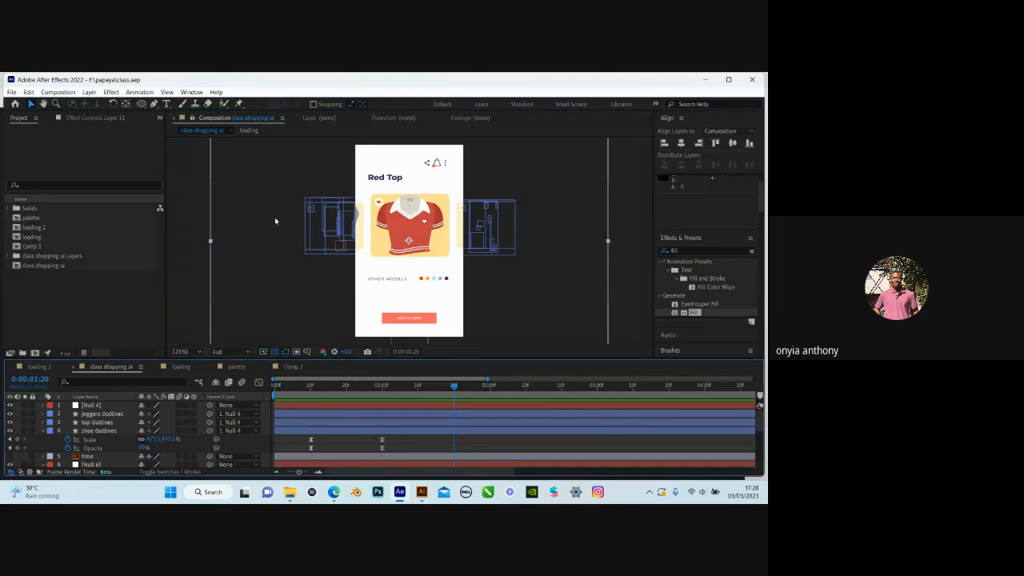
pyautogui.press('Tab')
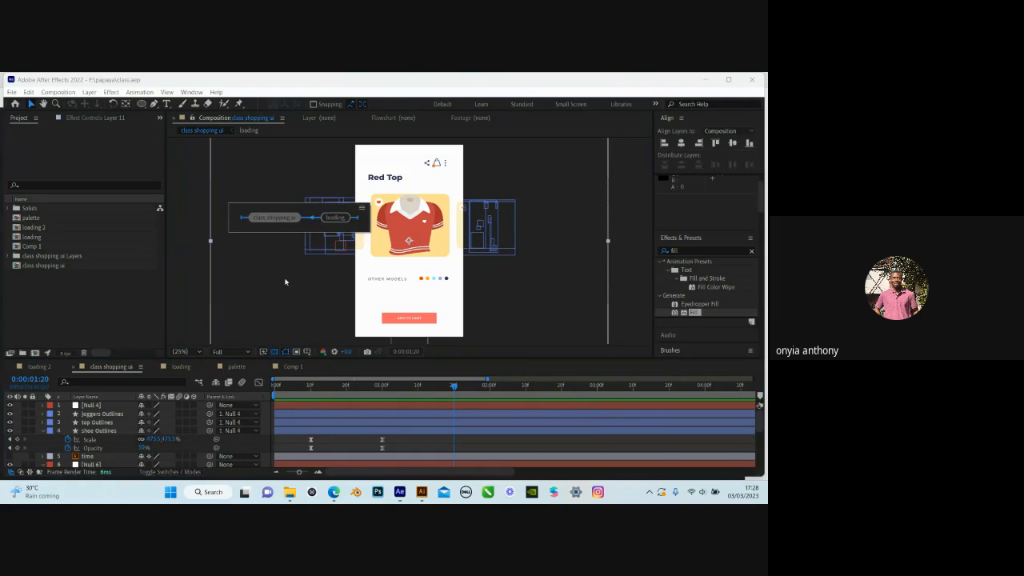
pyautogui.press('`')
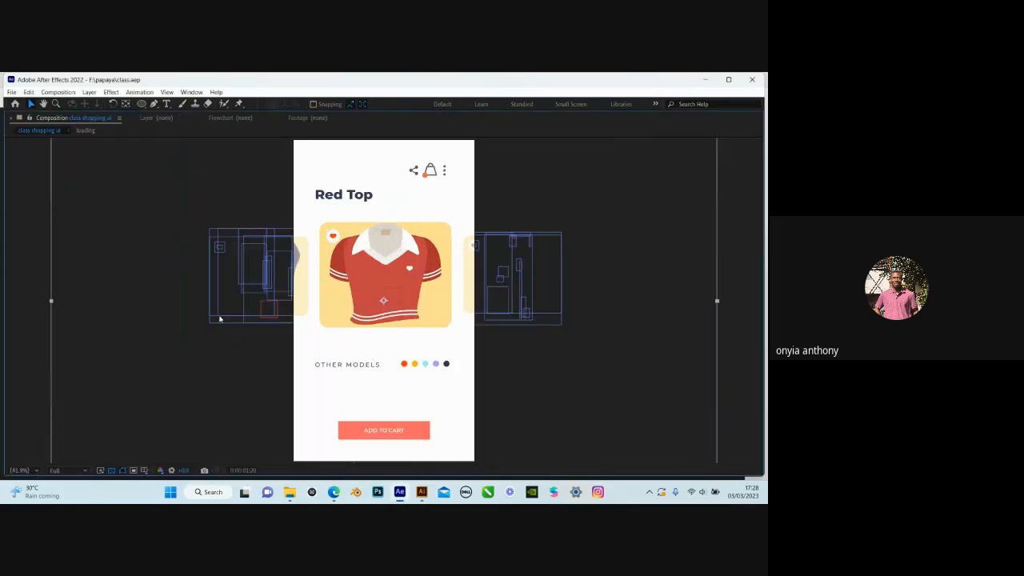
pyautogui.press('`')
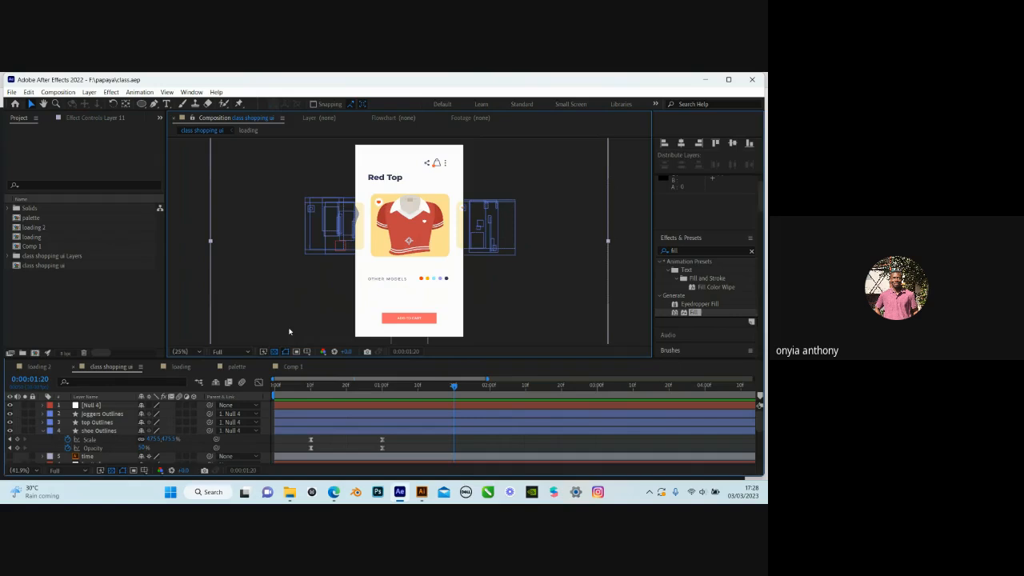
pyautogui.press('`')
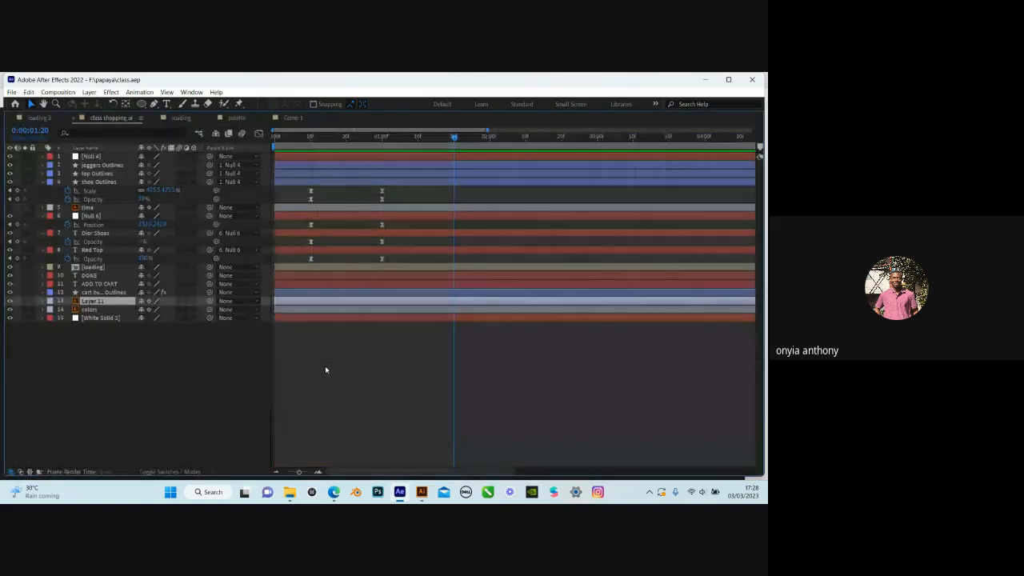
pyautogui.press('`')
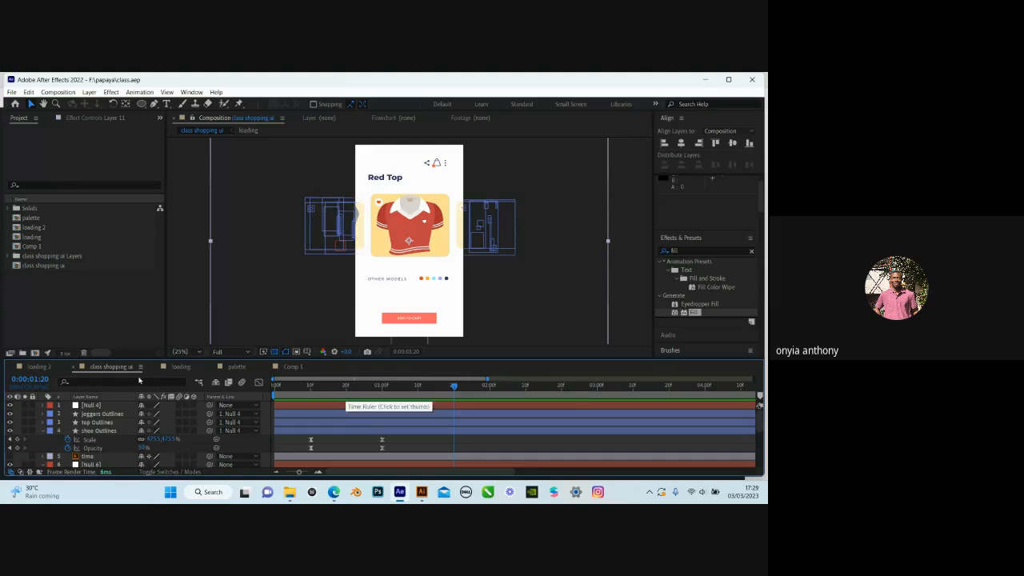
pyautogui.click(295, 367)
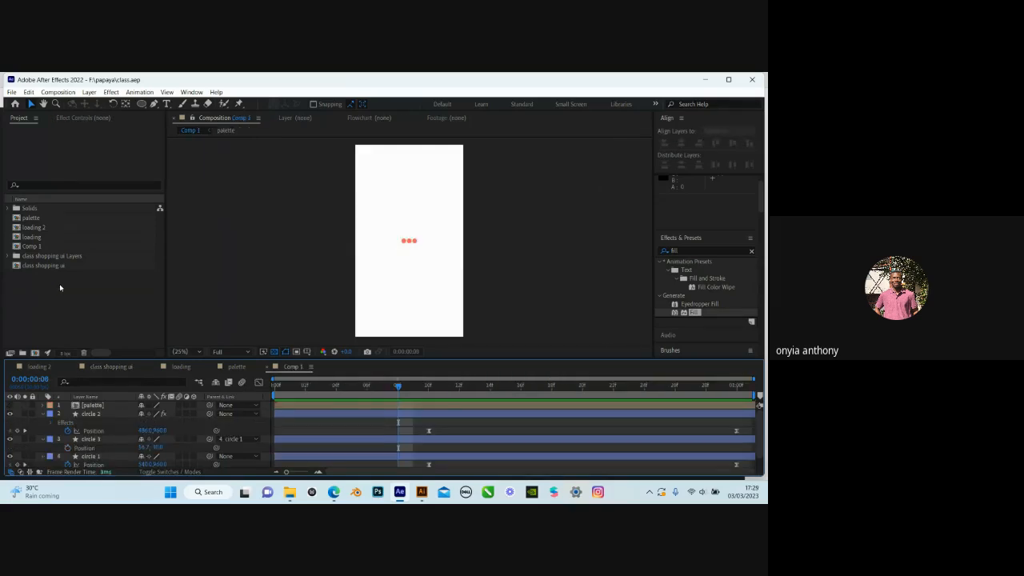
pyautogui.rightClick(91, 302)
pyautogui.moveTo(136, 350)
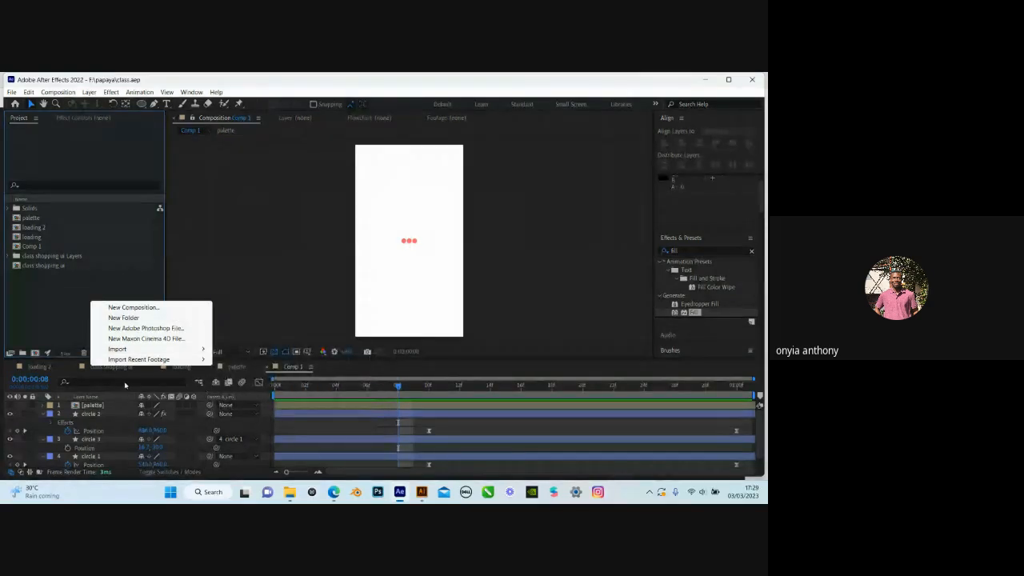
pyautogui.click(119, 370)
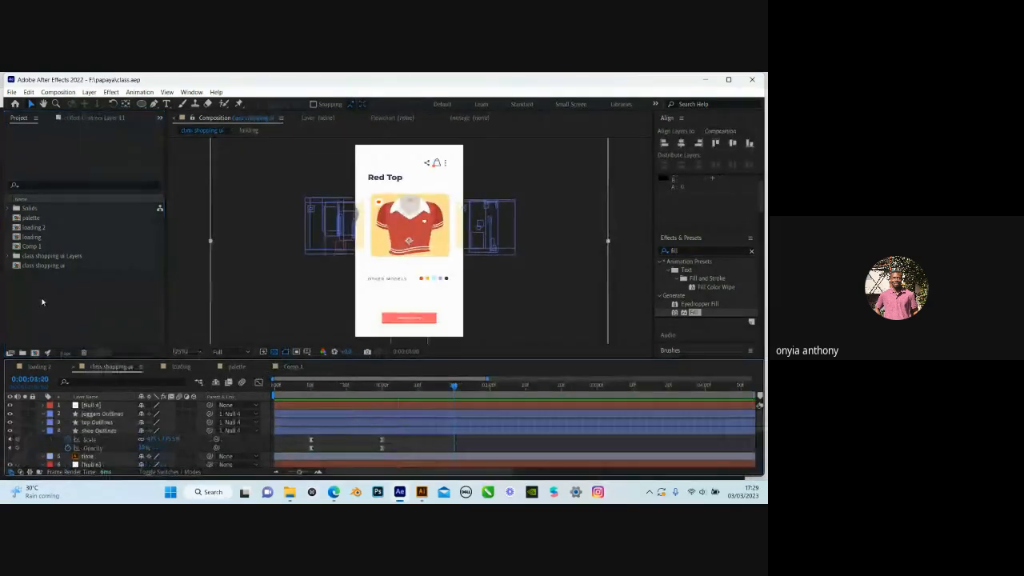
# Import class shopping ui.ai from the papaya folder as a composition with Document Size footage dimensions and open the imported composition
pyautogui.rightClick(41, 301)
pyautogui.click(181, 347)
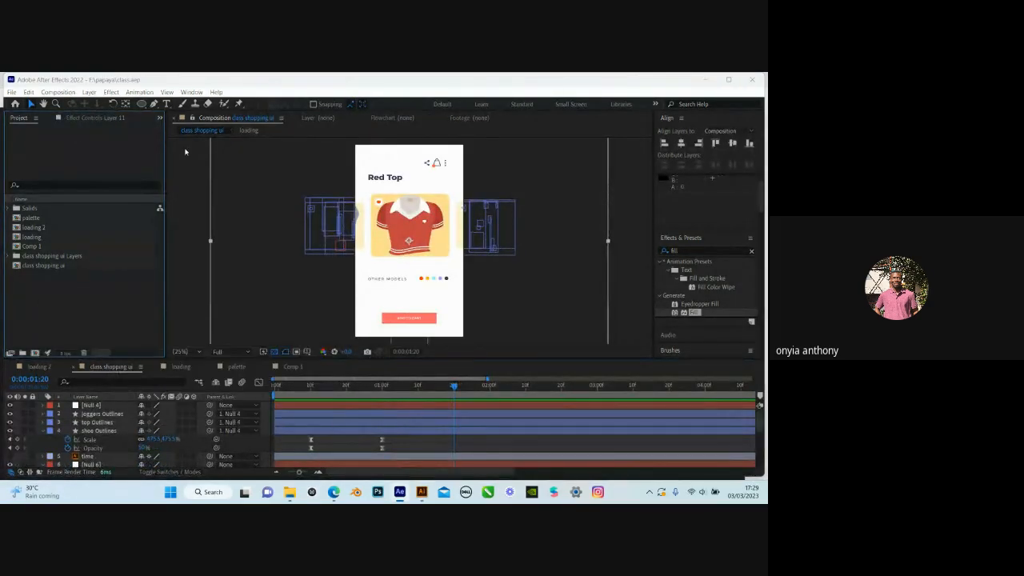
pyautogui.scroll(3, 44, 196)
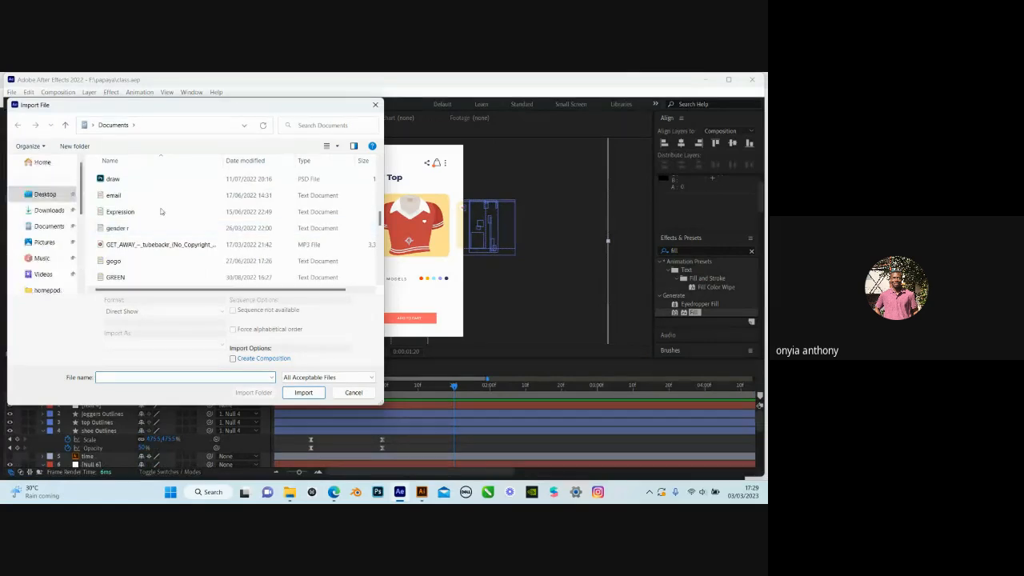
pyautogui.click(44, 194)
pyautogui.scroll(3, 162, 214)
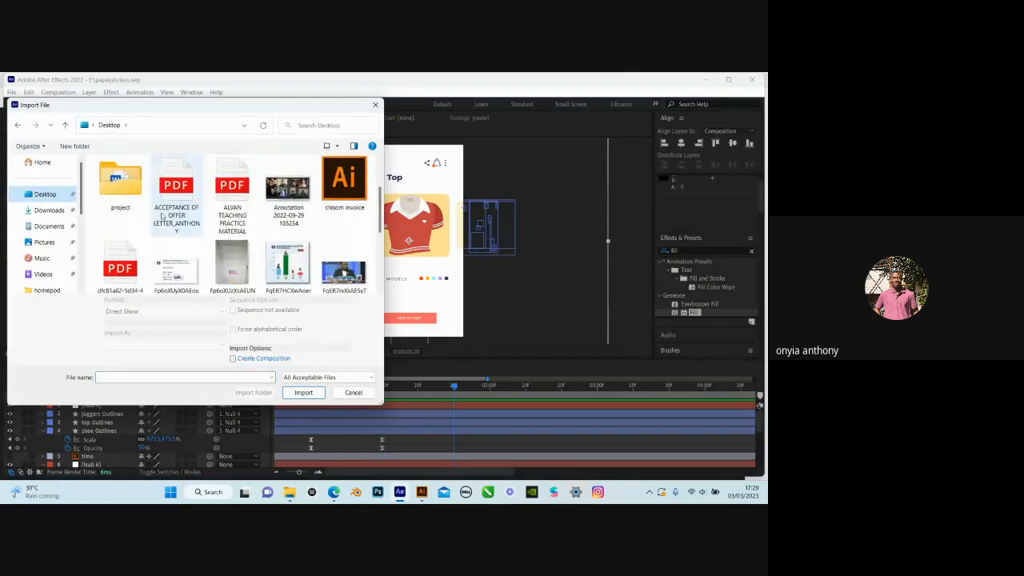
pyautogui.scroll(-5, 162, 214)
pyautogui.scroll(-3, 48, 259)
pyautogui.click(44, 258)
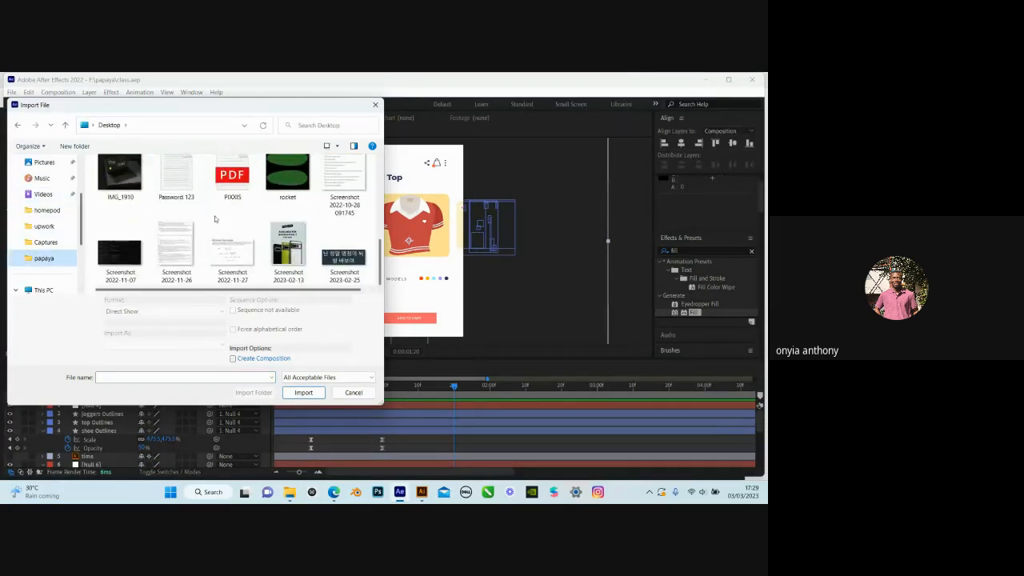
pyautogui.scroll(-5, 214, 228)
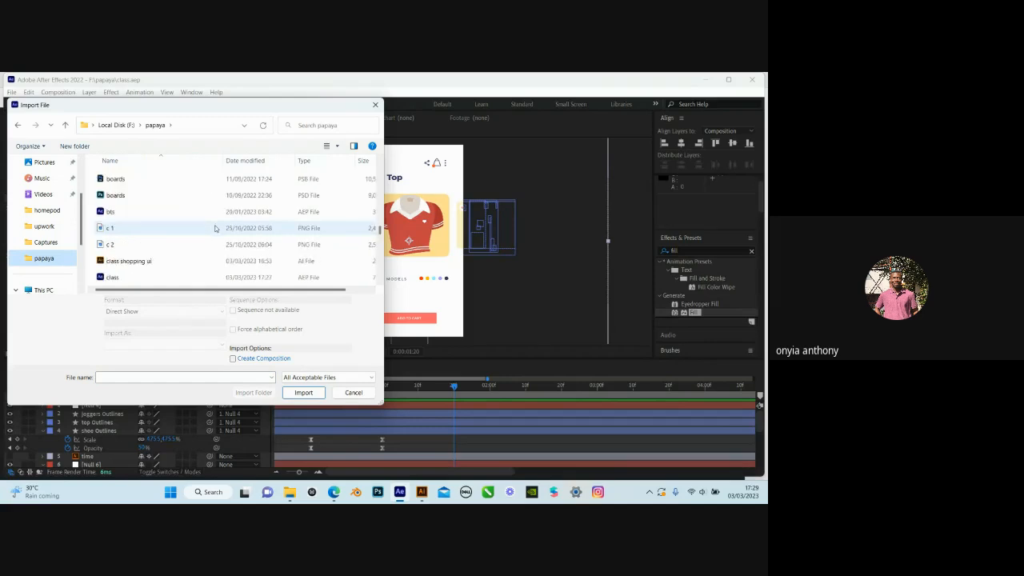
pyautogui.click(147, 261)
pyautogui.doubleClick(147, 261)
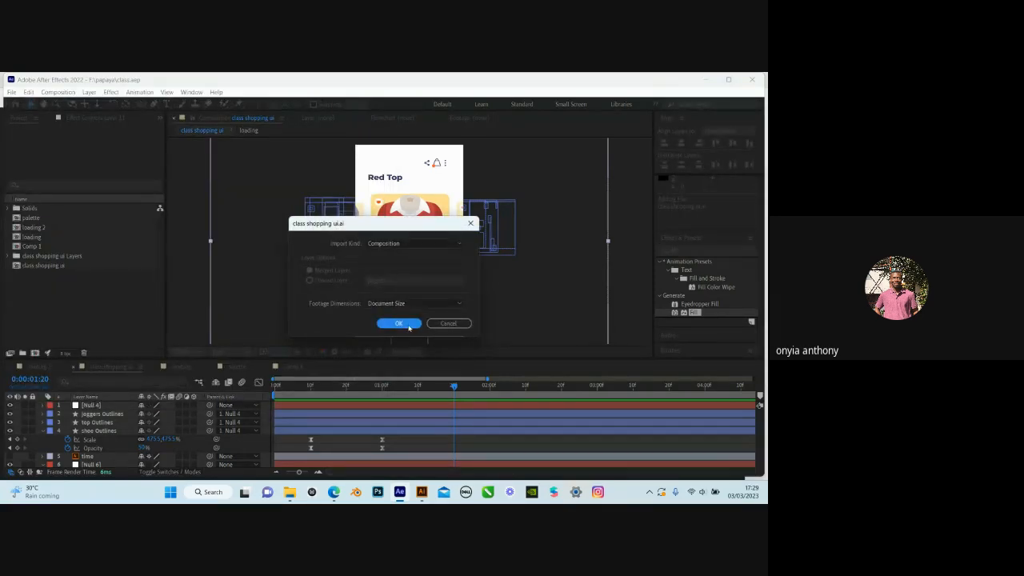
pyautogui.click(398, 324)
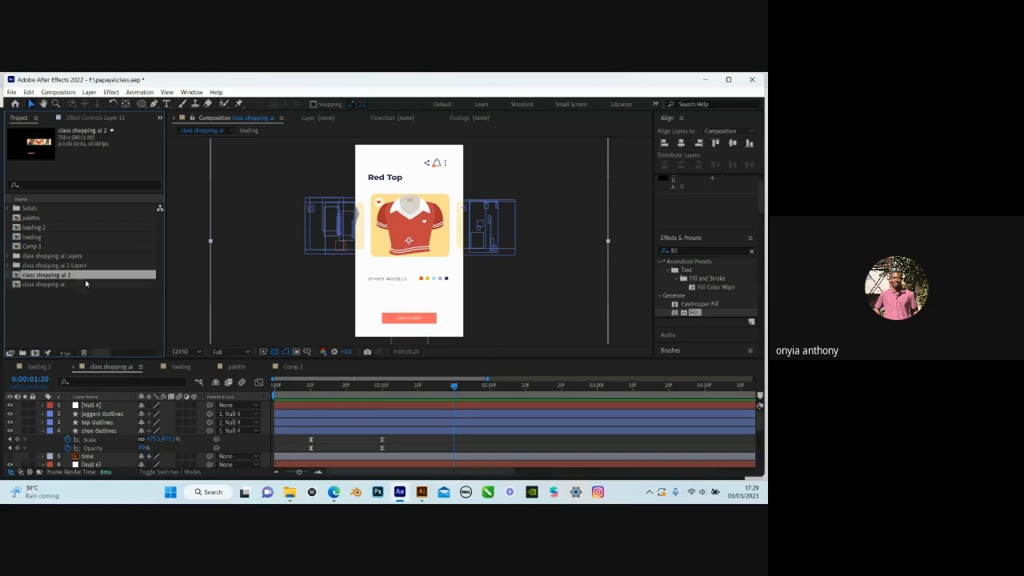
pyautogui.doubleClick(69, 277)
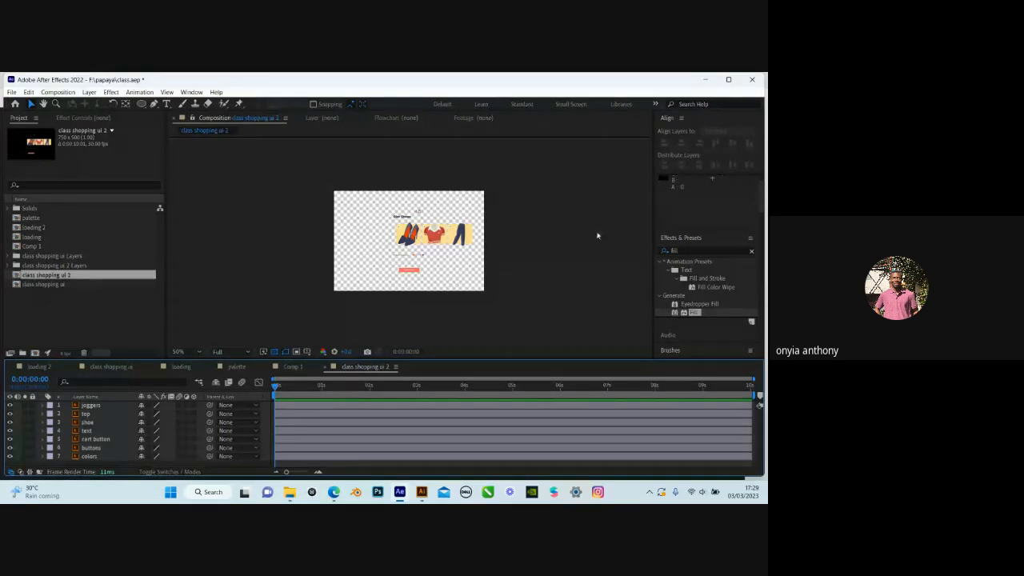
pyautogui.hotkey('ctrl', 'k')
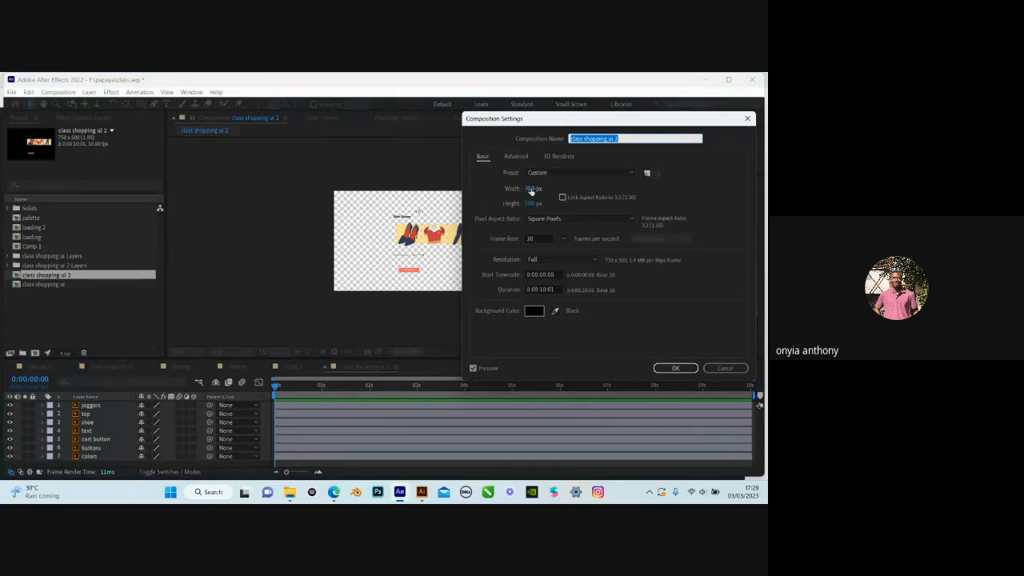
pyautogui.click(530, 189)
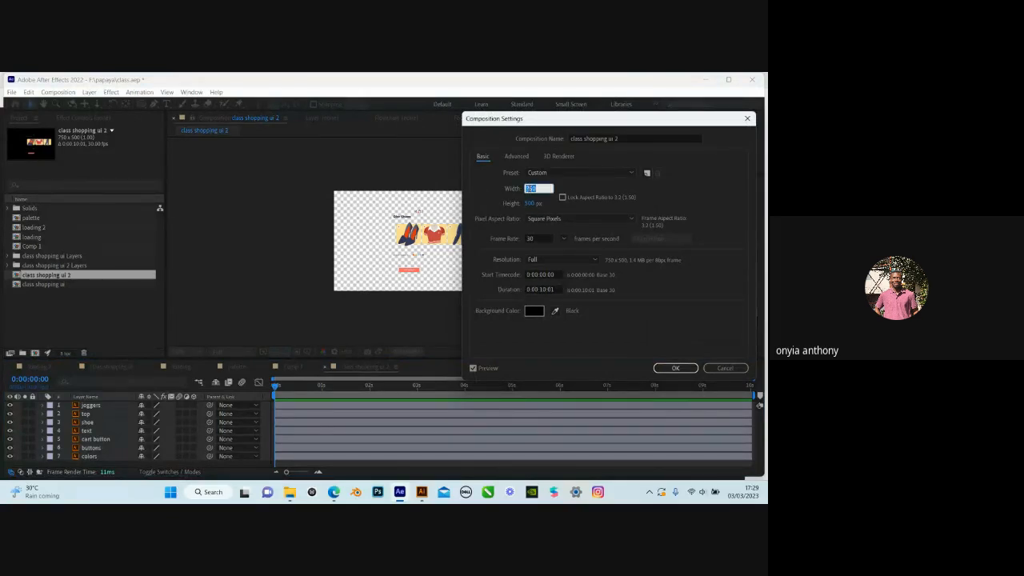
pyautogui.write('1')
pyautogui.click(725, 368)
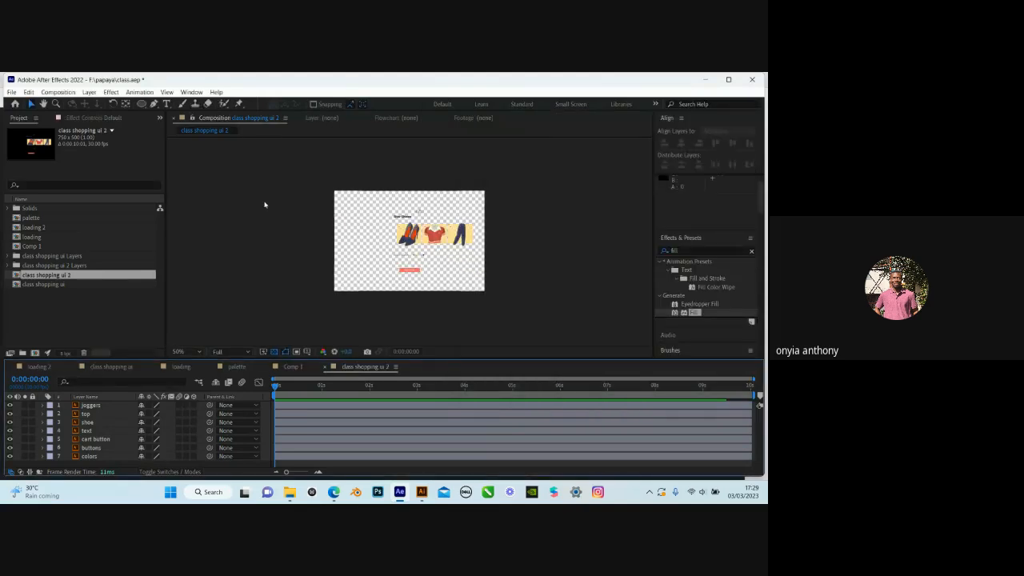
pyautogui.click(70, 92)
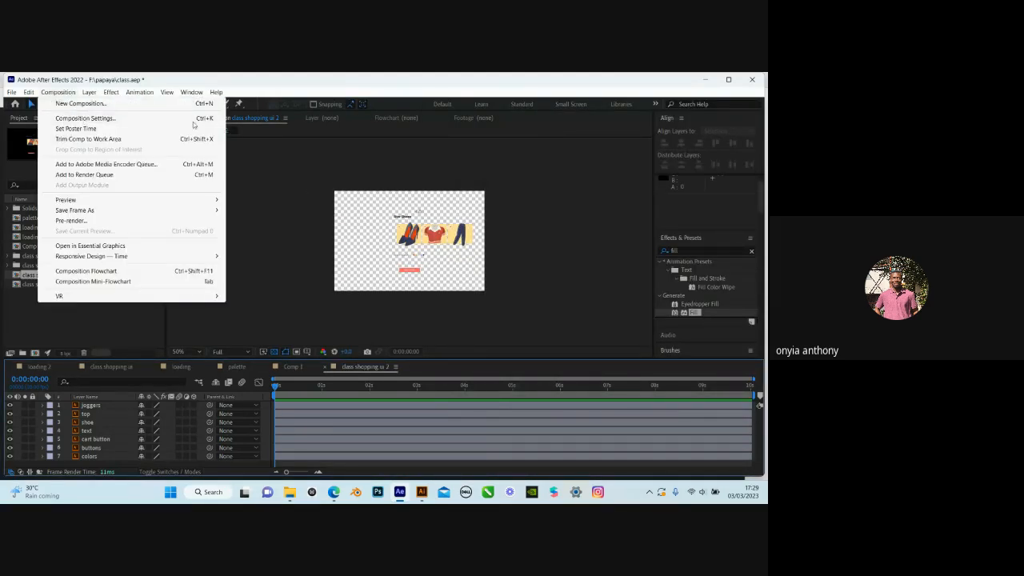
pyautogui.click(549, 214)
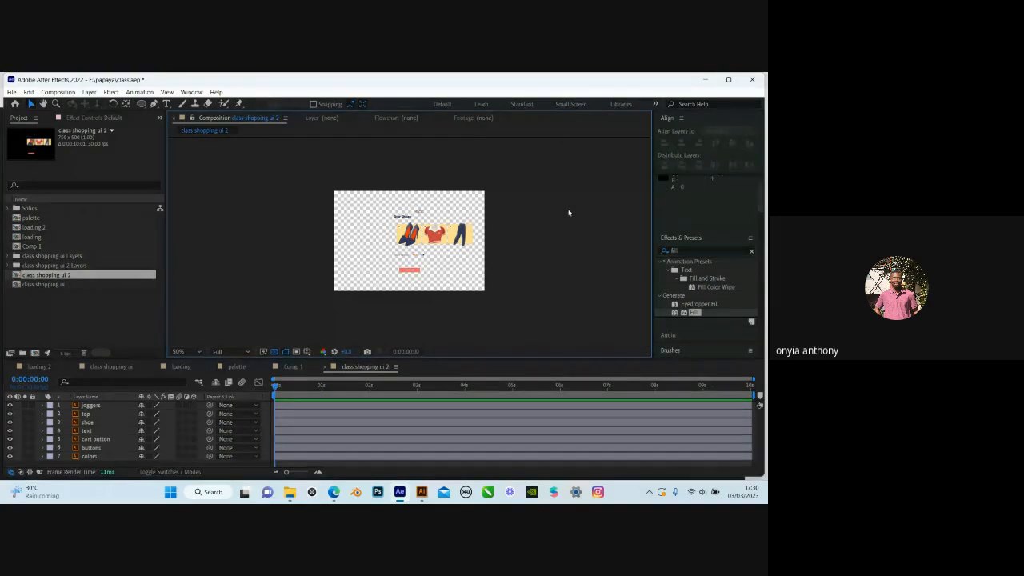
# Set the class shopping ui 2 composition to 1080 px wide and 1920 px high and fit it in the viewer
pyautogui.hotkey('ctrl', 'k')
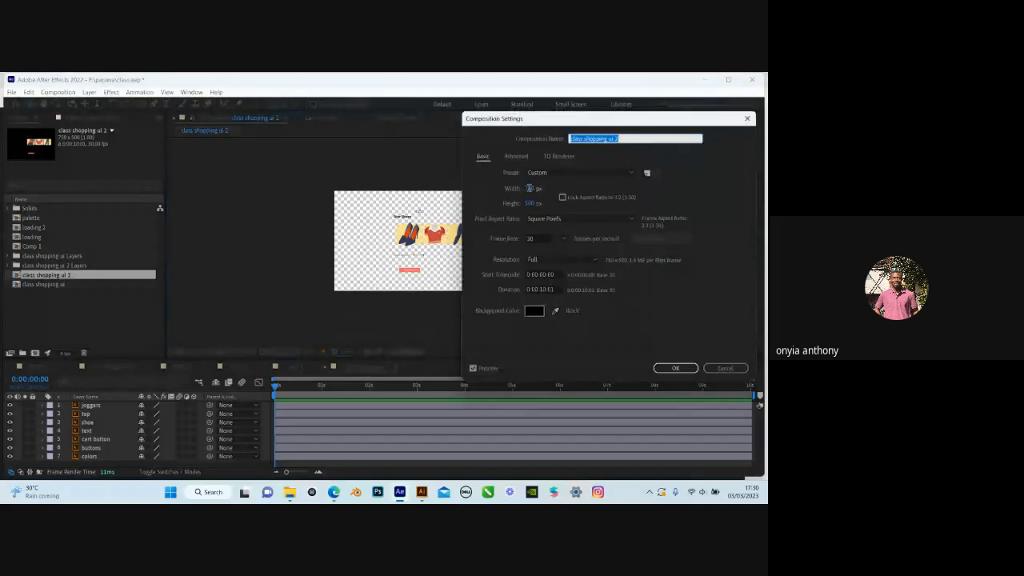
pyautogui.click(530, 188)
pyautogui.write('1080')
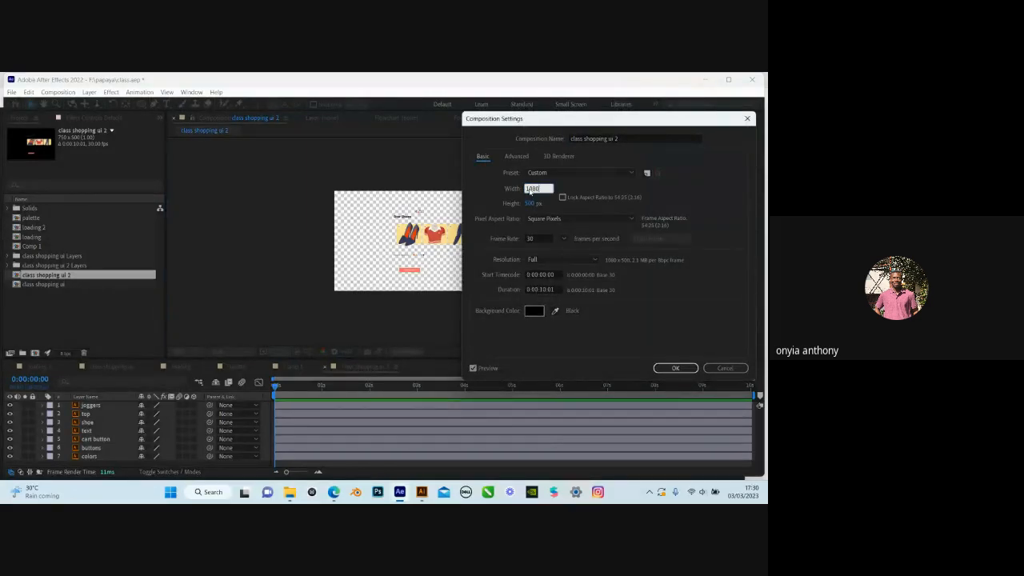
pyautogui.press('Tab')
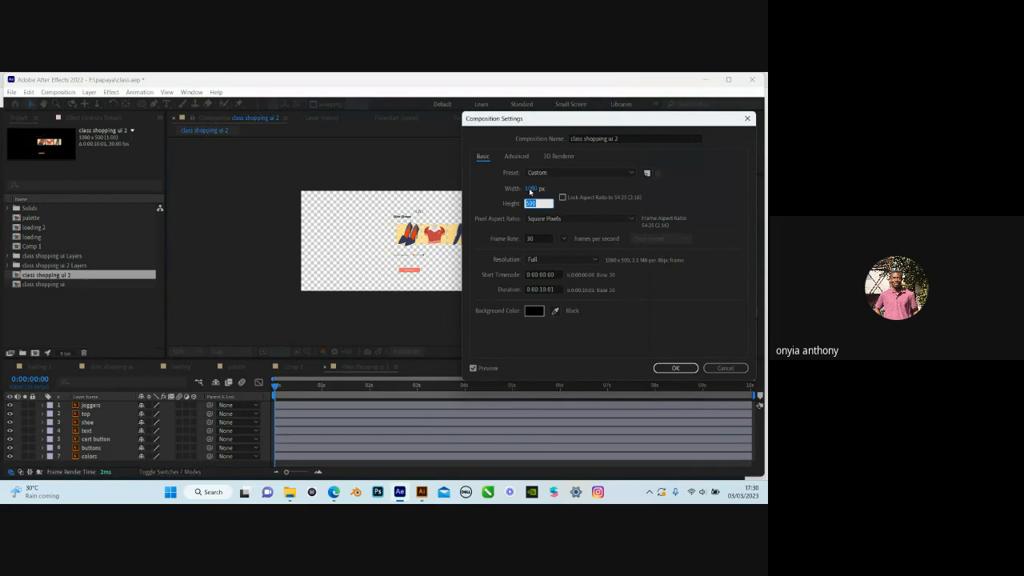
pyautogui.write('1920')
pyautogui.click(674, 369)
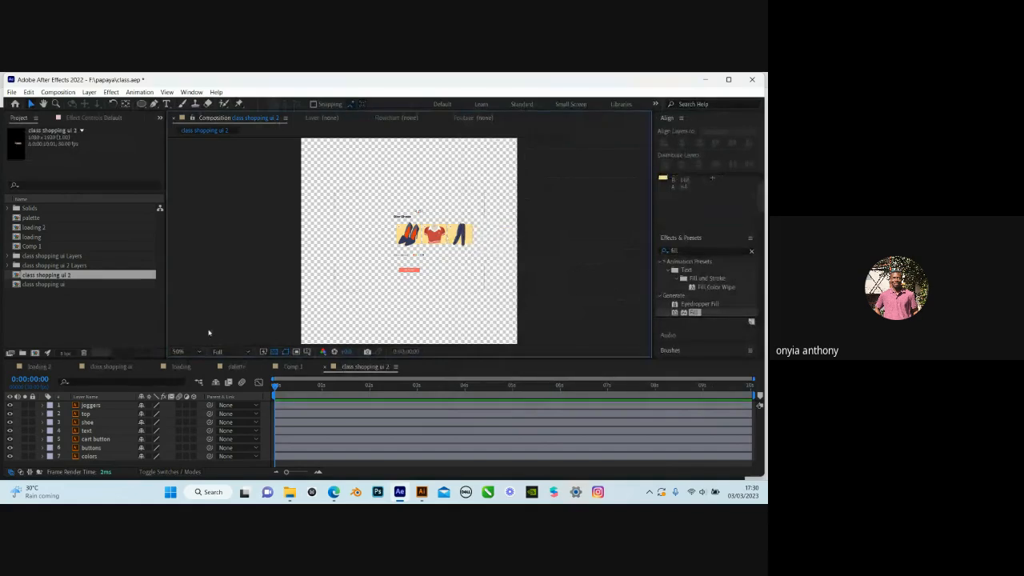
pyautogui.click(177, 351)
pyautogui.click(198, 185)
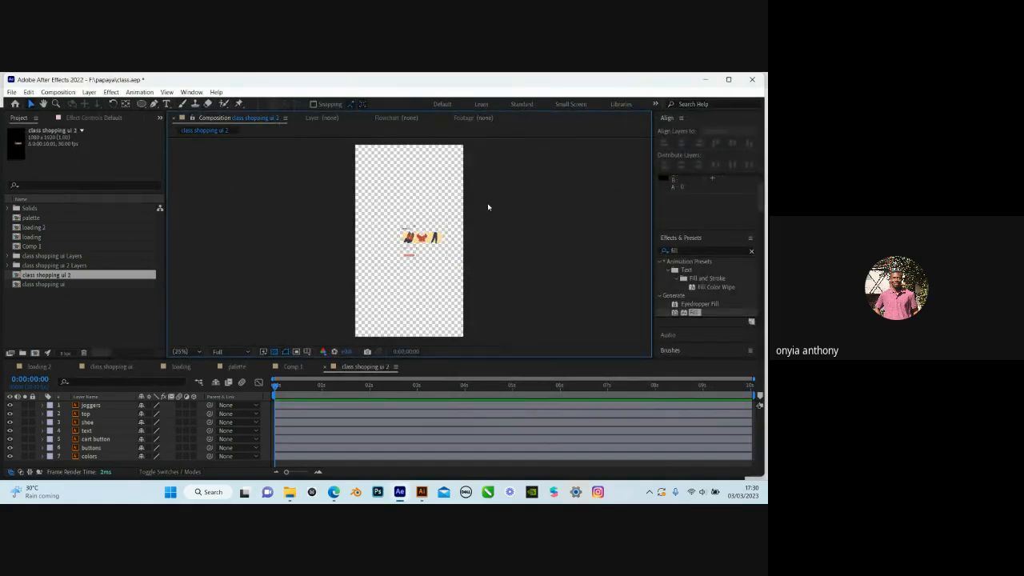
# Select all layers from joggers to colors and reveal their Scale properties
pyautogui.moveTo(509, 205); pyautogui.dragTo(376, 270)
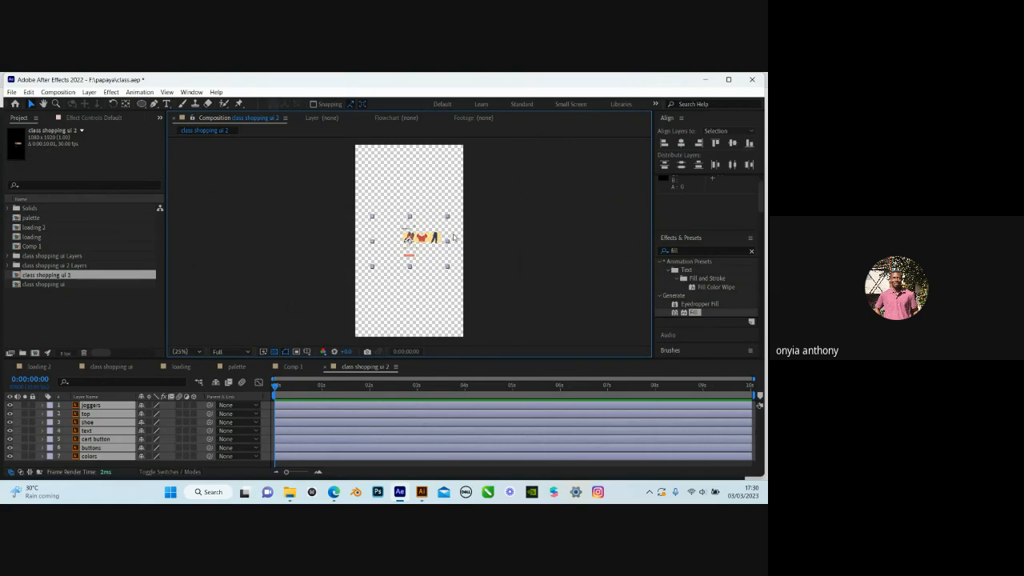
pyautogui.click(521, 267)
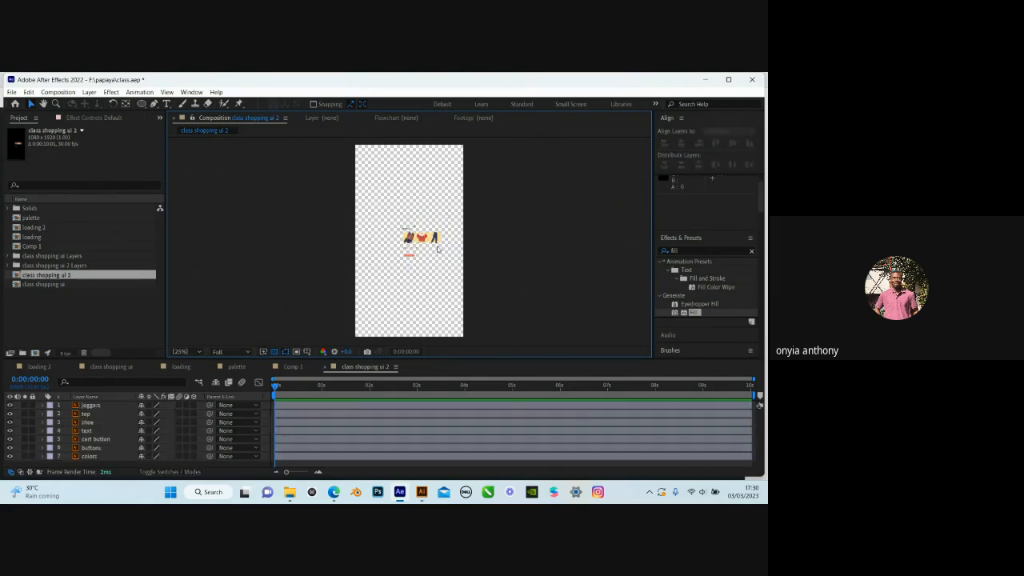
pyautogui.click(97, 405)
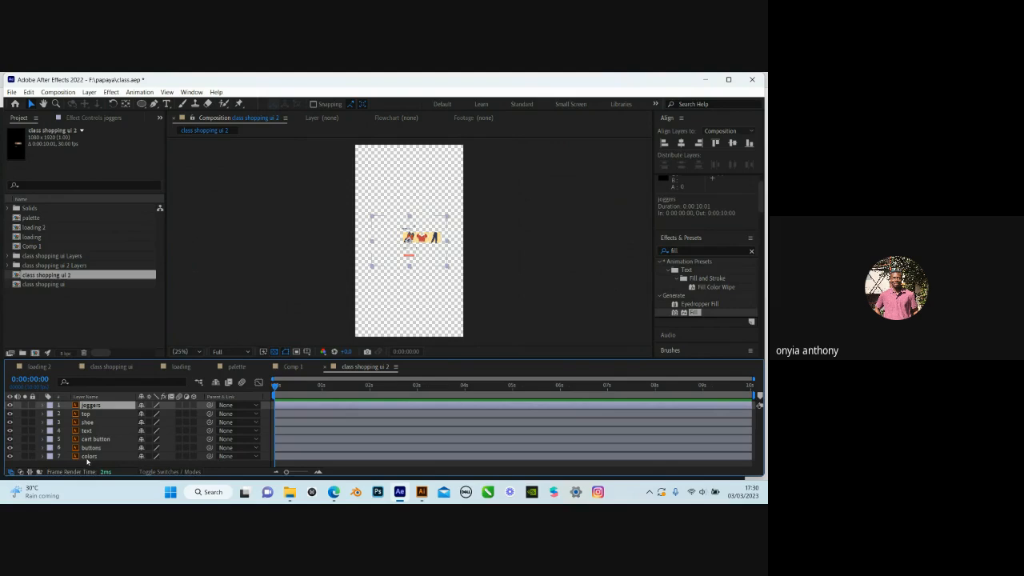
pyautogui.keyDown('shift'); pyautogui.click(97, 457); pyautogui.keyUp('shift')
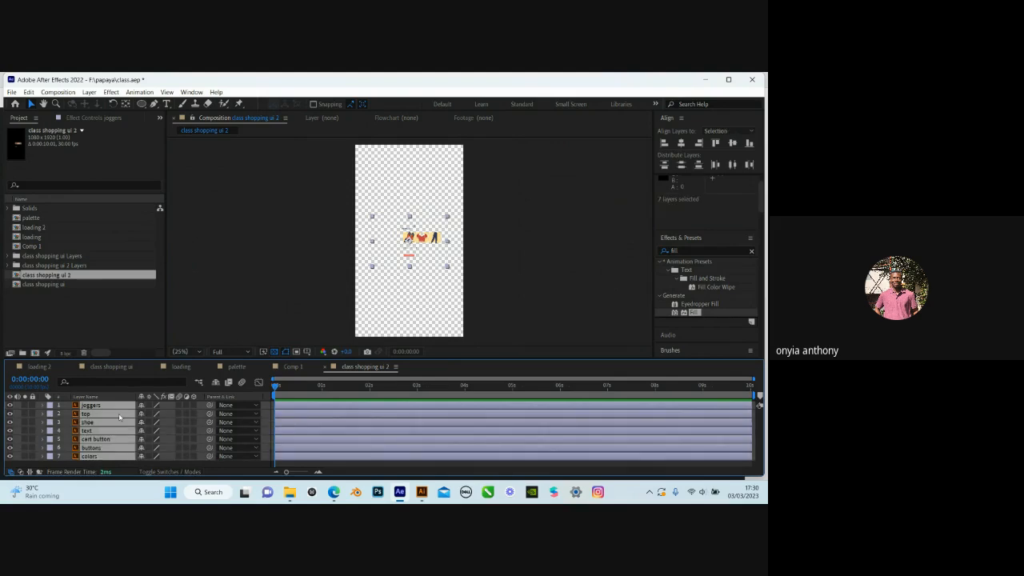
pyautogui.press('s')
# Try scaling all selected layers together, undo the change, and restore the 1080 × 1920 composition size
pyautogui.moveTo(168, 413); pyautogui.dragTo(248, 413)
pyautogui.hotkey('ctrl', 'z')
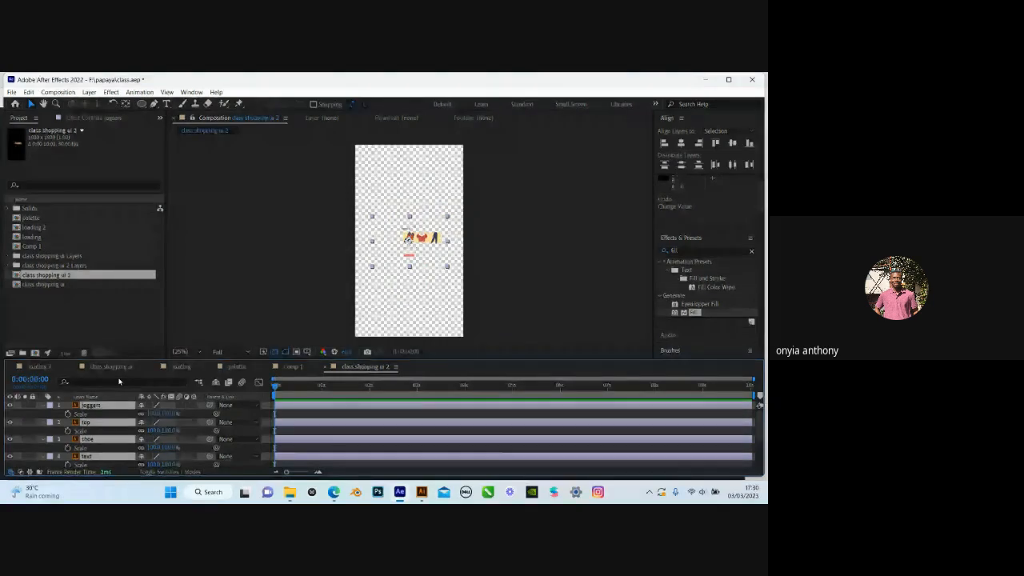
pyautogui.hotkey('ctrl', 'z')
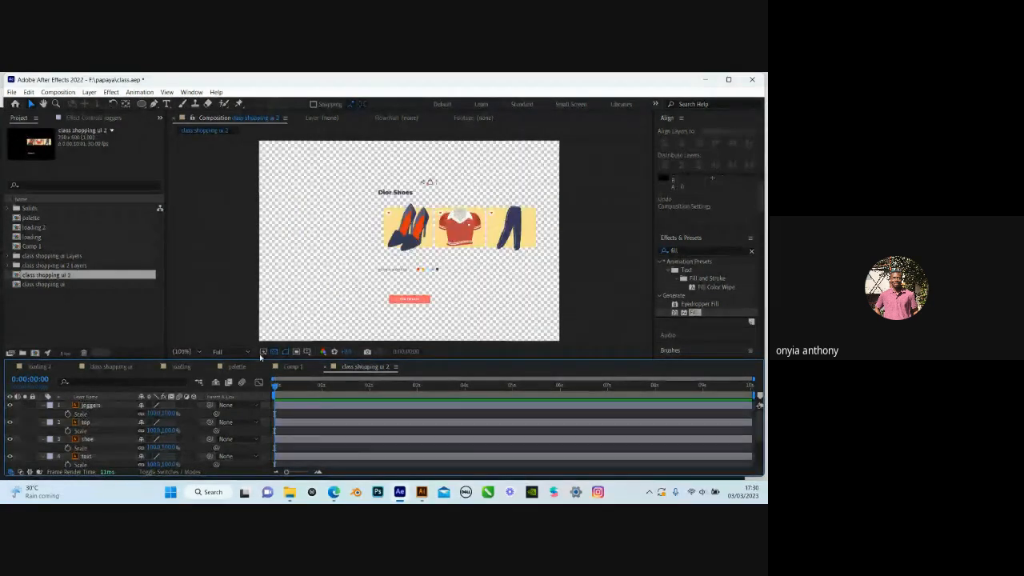
pyautogui.hotkey('ctrl', 'shift', 'z')
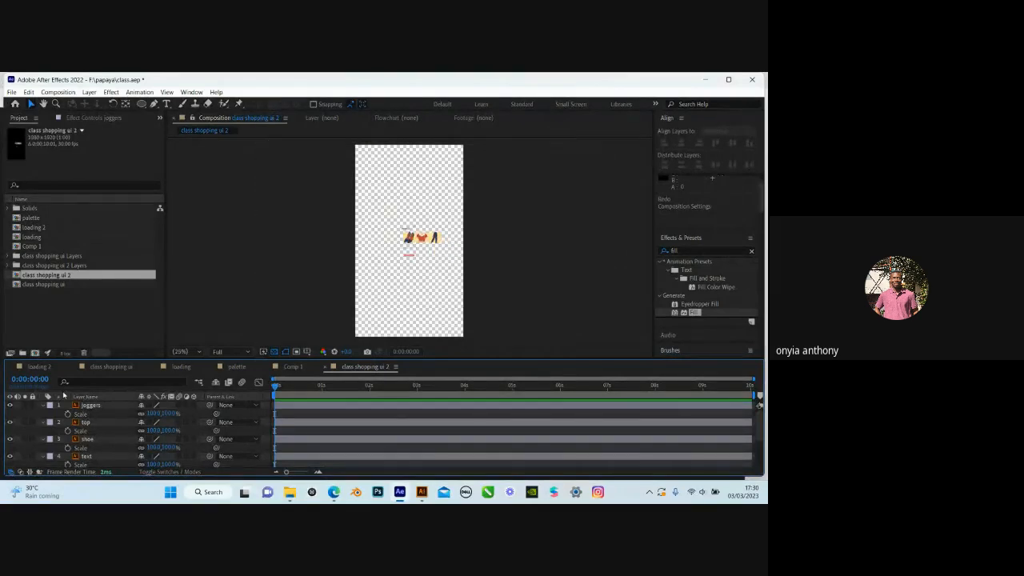
# Select all layers from joggers to colors and collapse their Scale properties
pyautogui.click(92, 406)
pyautogui.scroll(-3, 102, 459)
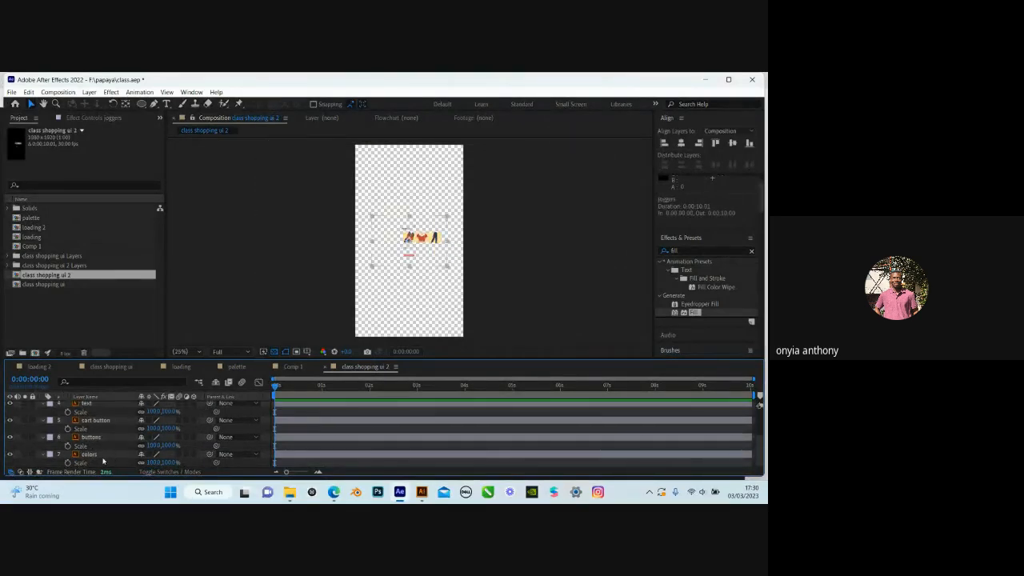
pyautogui.keyDown('shift'); pyautogui.click(101, 457); pyautogui.keyUp('shift')
pyautogui.press('s')
pyautogui.click(99, 464)
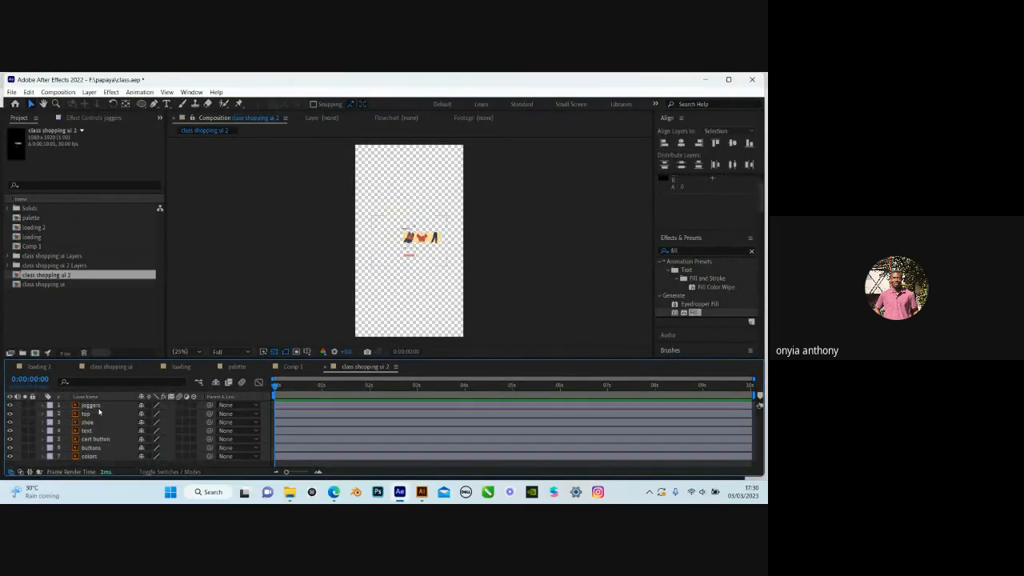
# Add a new null object above the joggers layer in the class shopping ui 2 composition
pyautogui.click(98, 407)
pyautogui.keyDown('shift'); pyautogui.click(90, 456); pyautogui.keyUp('shift')
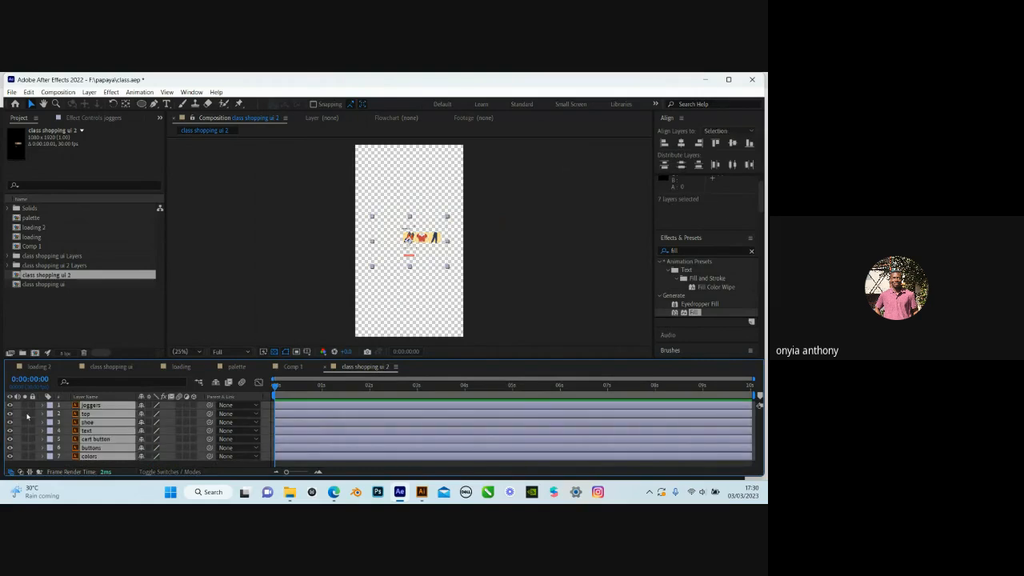
pyautogui.rightClick(20, 408)
pyautogui.moveTo(120, 289)
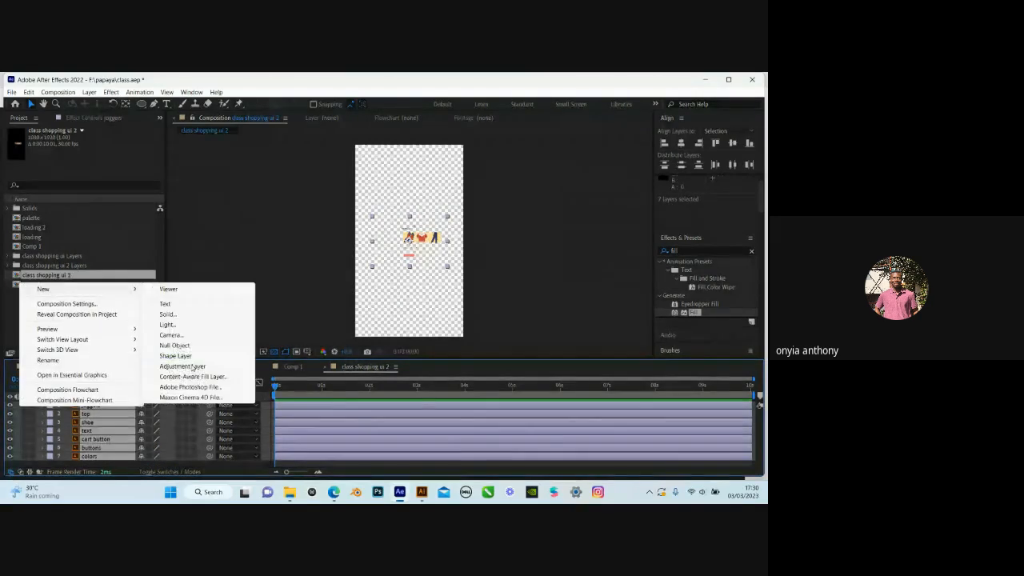
pyautogui.click(174, 344)
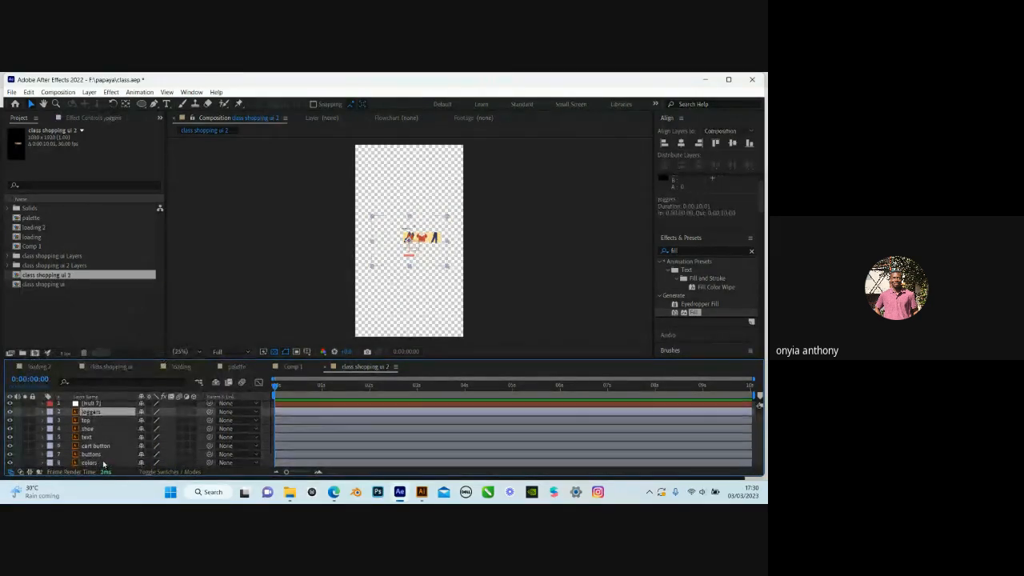
# Select all layers from joggers to colors and parent them to the null object
pyautogui.click(90, 462)
pyautogui.keyDown('shift'); pyautogui.click(97, 413); pyautogui.keyUp('shift')
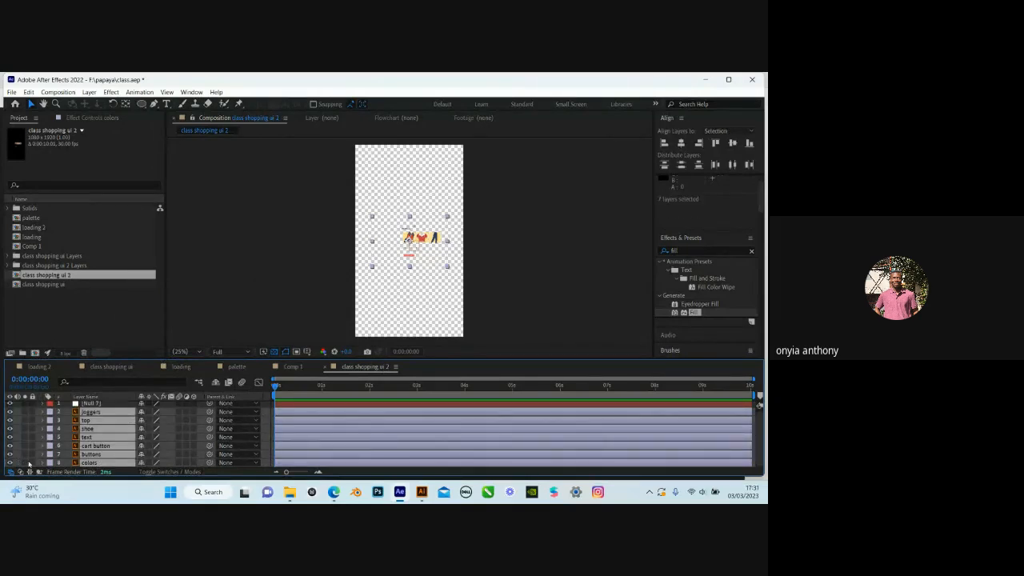
pyautogui.hotkey('ctrl', 'shift', 'a')
pyautogui.click(100, 412)
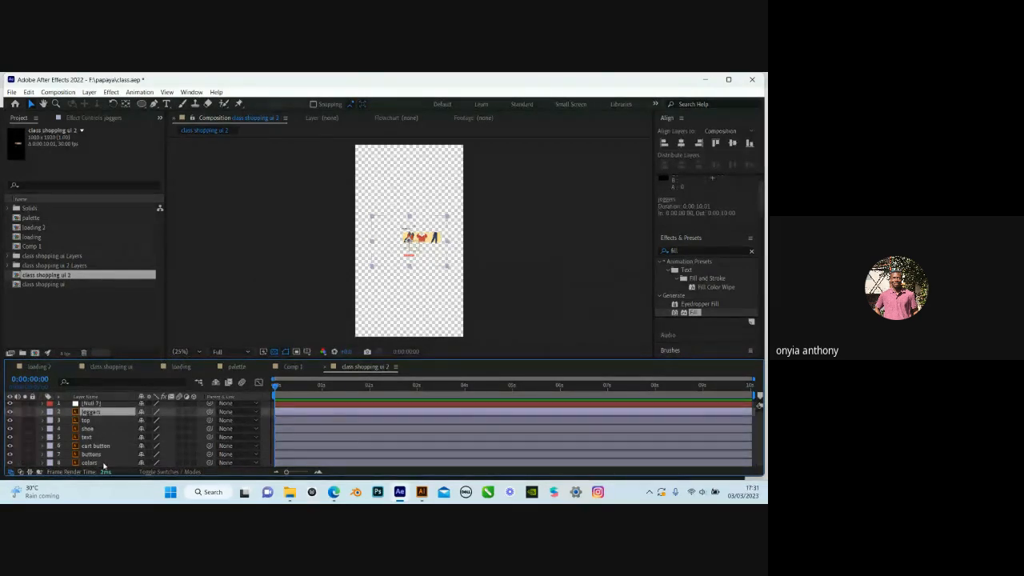
pyautogui.keyDown('shift'); pyautogui.click(102, 464); pyautogui.keyUp('shift')
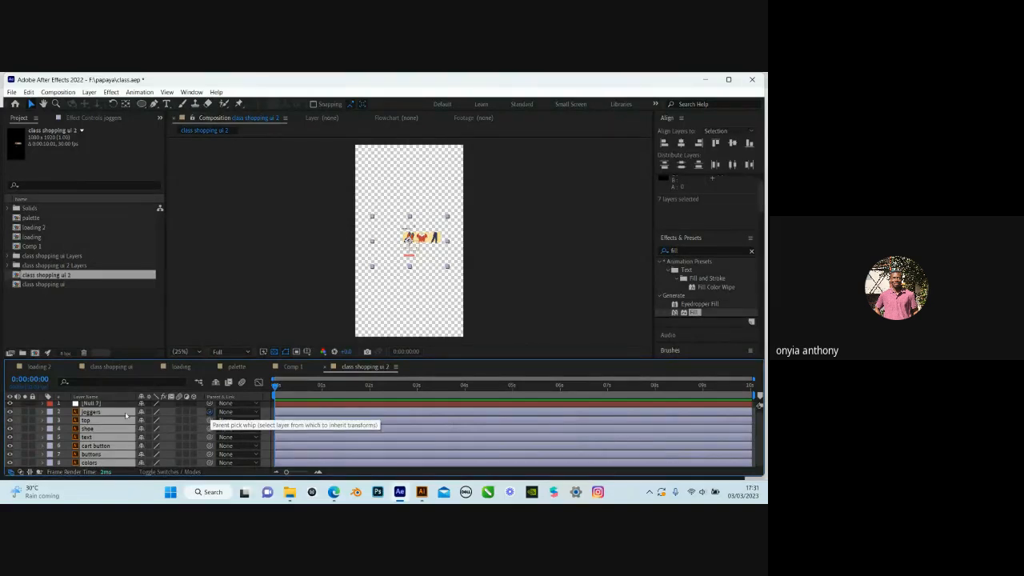
pyautogui.moveTo(210, 411); pyautogui.dragTo(97, 409)
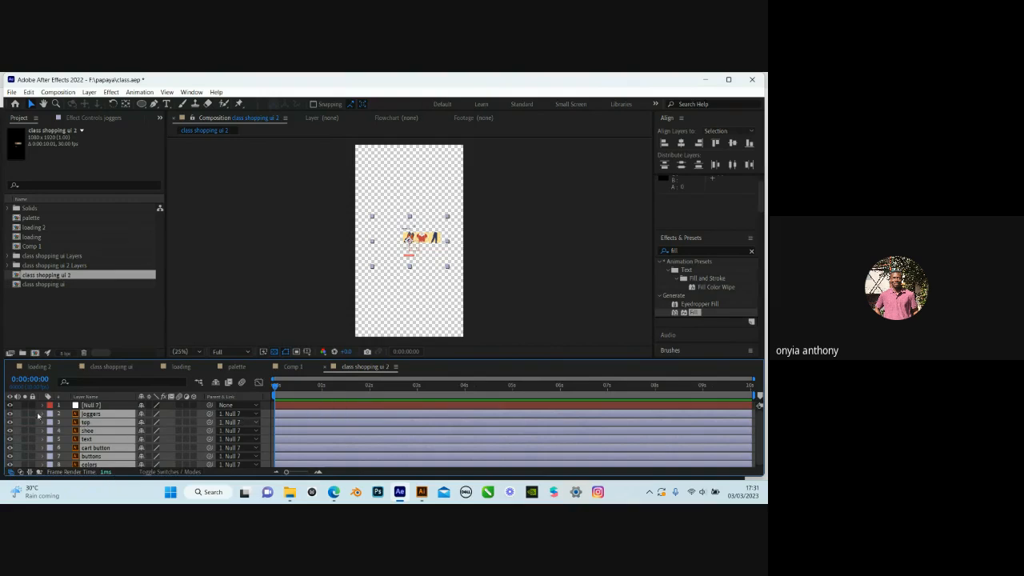
# Scale the null up to about 579% so the parented artwork fills the composition width
pyautogui.click(99, 406)
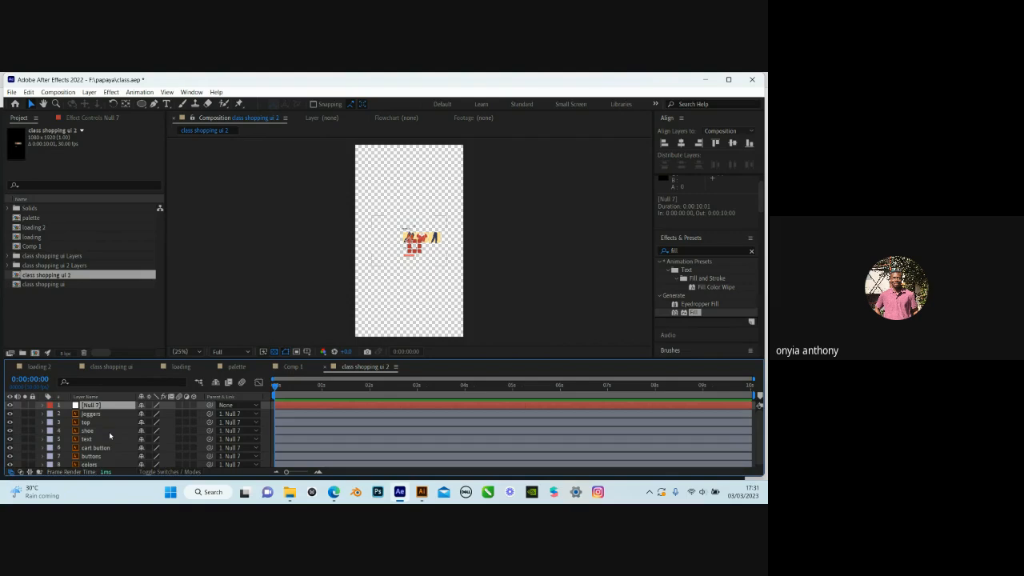
pyautogui.press('s')
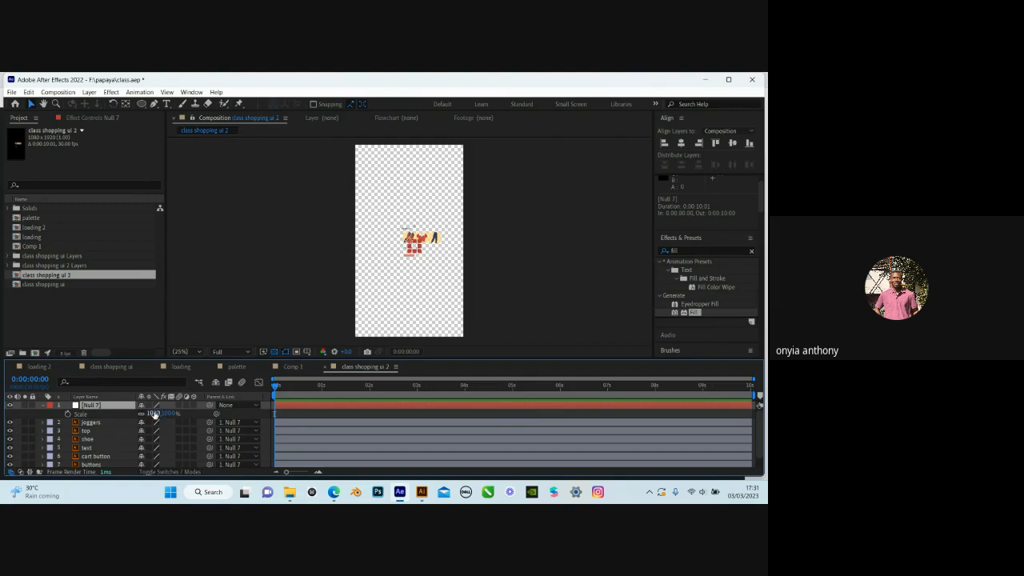
pyautogui.moveTo(153, 415); pyautogui.dragTo(385, 401)
pyautogui.scroll(2, 425, 254)
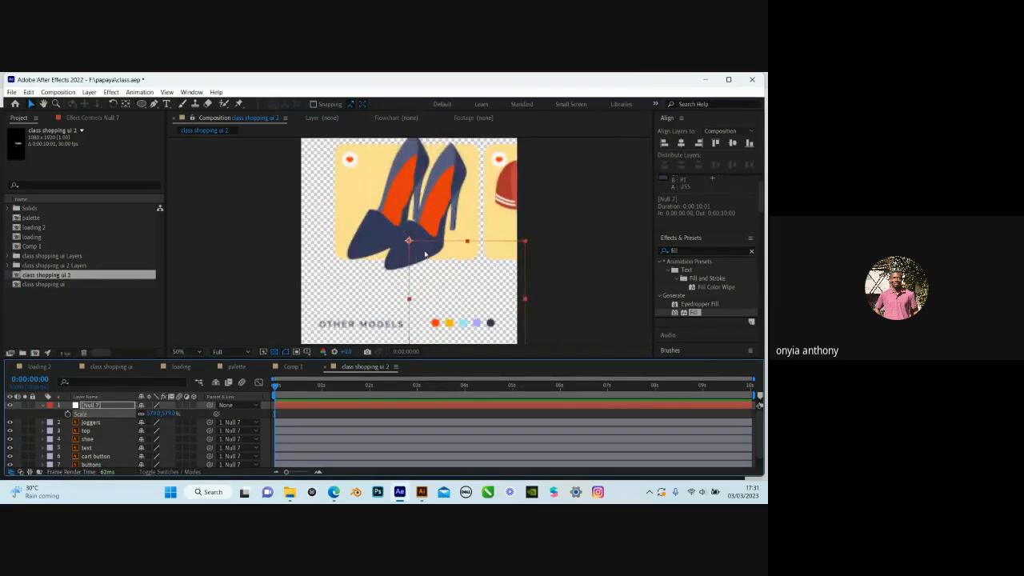
# Examine the enlarged artwork close up and as a whole, dismissing the time tracker reminder
pyautogui.scroll(2, 411, 240)
pyautogui.scroll(-2, 410, 256)
pyautogui.moveTo(410, 264); pyautogui.dragTo(418, 322)
pyautogui.scroll(1, 410, 239)
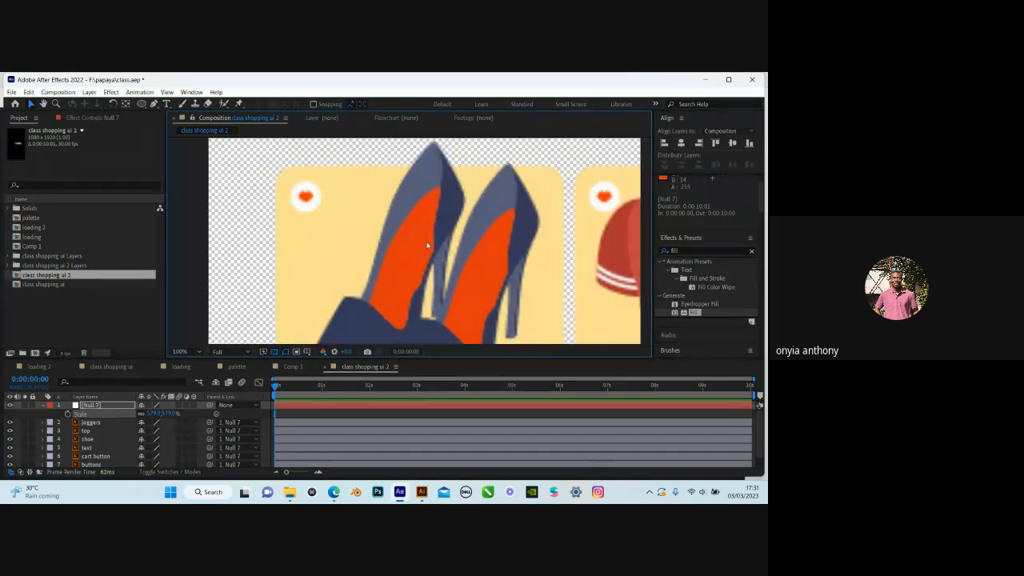
pyautogui.scroll(-1, 428, 245)
pyautogui.moveTo(418, 248); pyautogui.dragTo(424, 280)
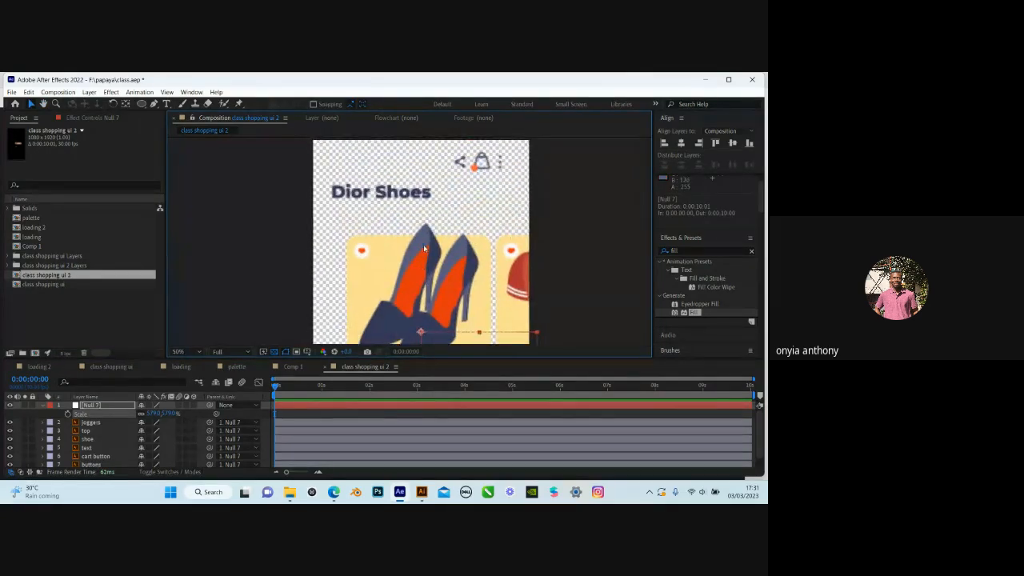
pyautogui.scroll(-1, 424, 249)
pyautogui.scroll(-1, 420, 264)
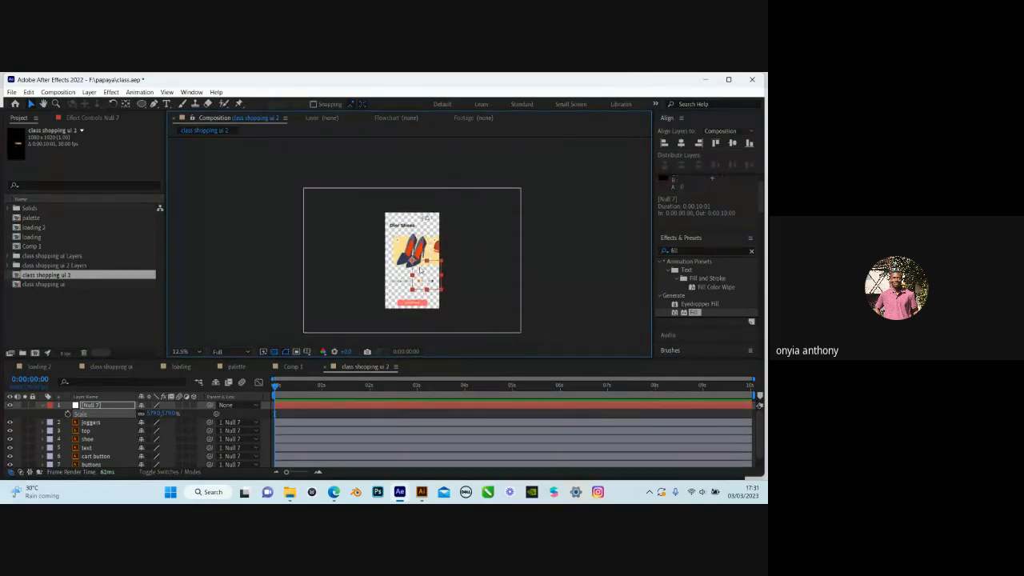
pyautogui.moveTo(420, 271); pyautogui.dragTo(418, 260)
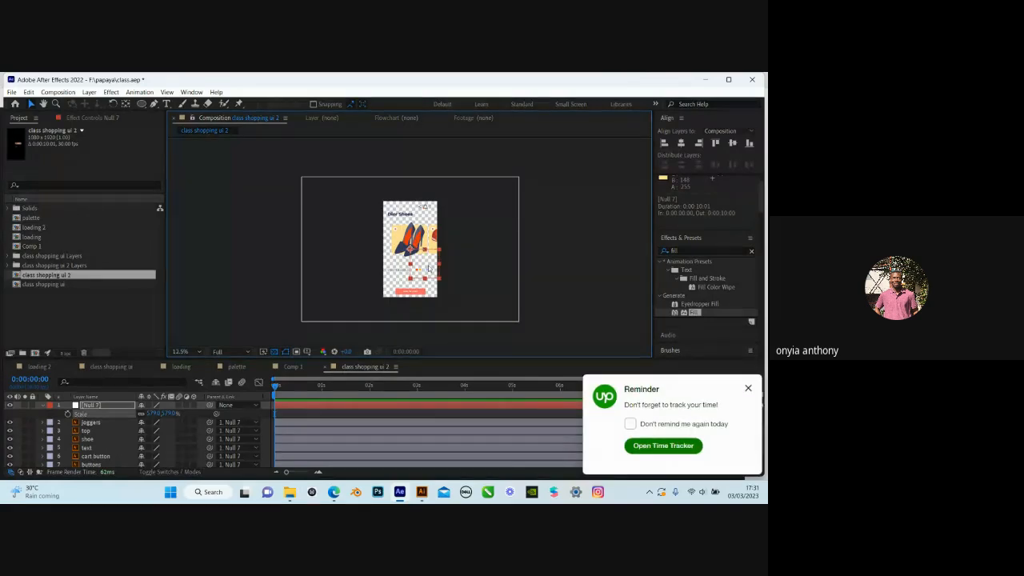
pyautogui.click(748, 390)
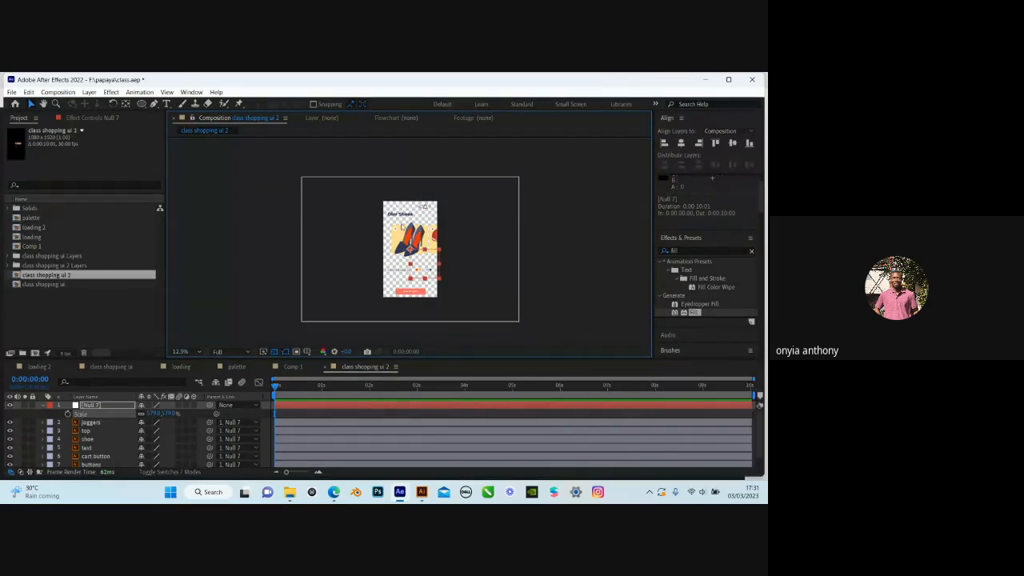
pyautogui.scroll(2, 403, 228)
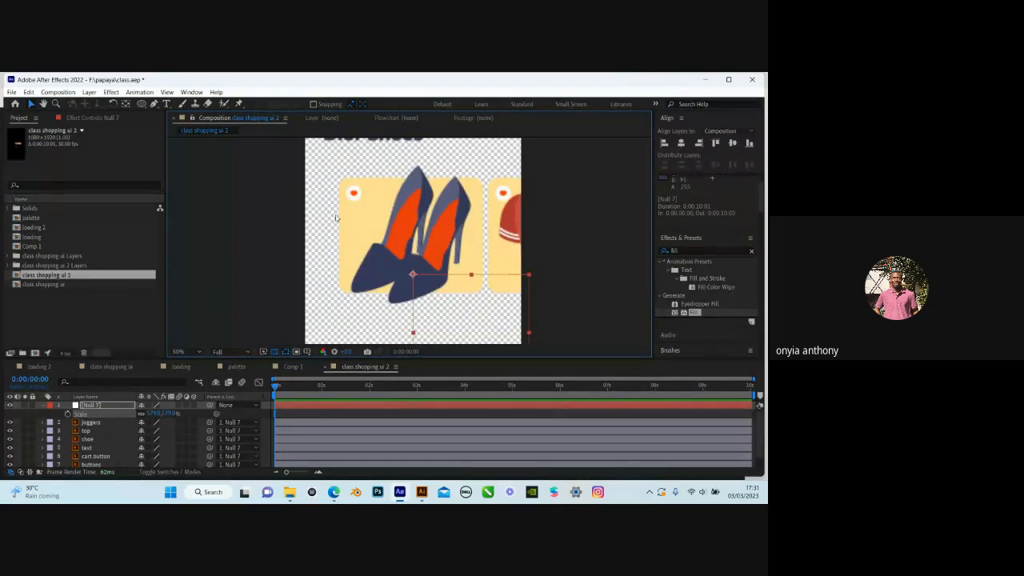
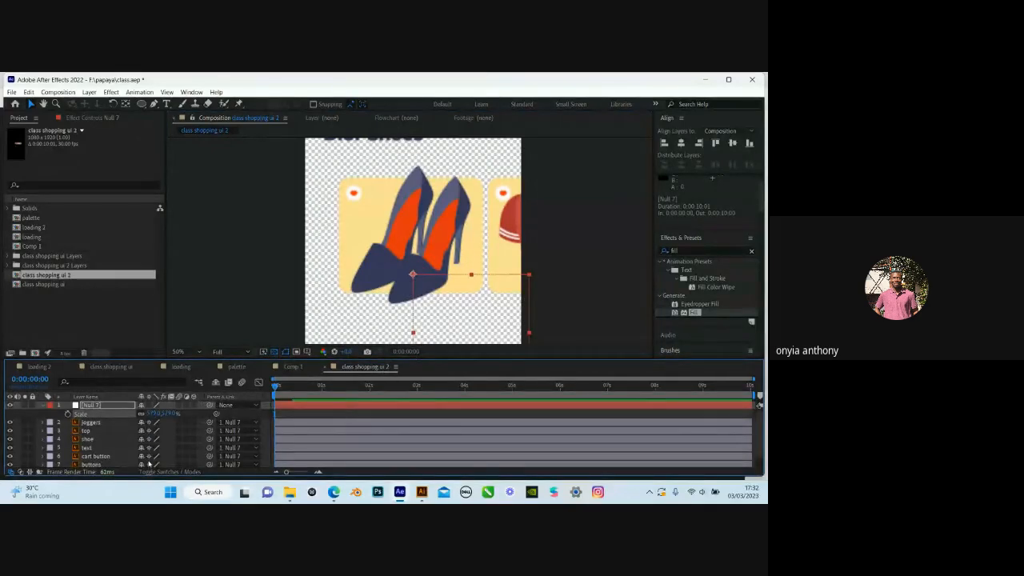
# Move the null up slightly by setting its Position to about 540, 928
pyautogui.scroll(-1, 149, 448)
pyautogui.scroll(-1, 432, 272)
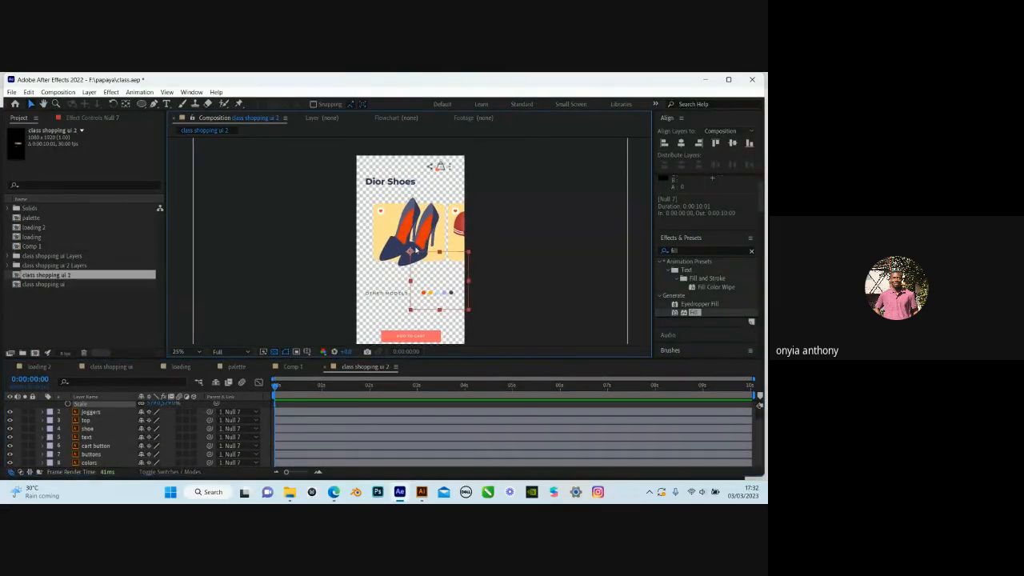
pyautogui.scroll(-1, 417, 254)
pyautogui.scroll(1, 418, 255)
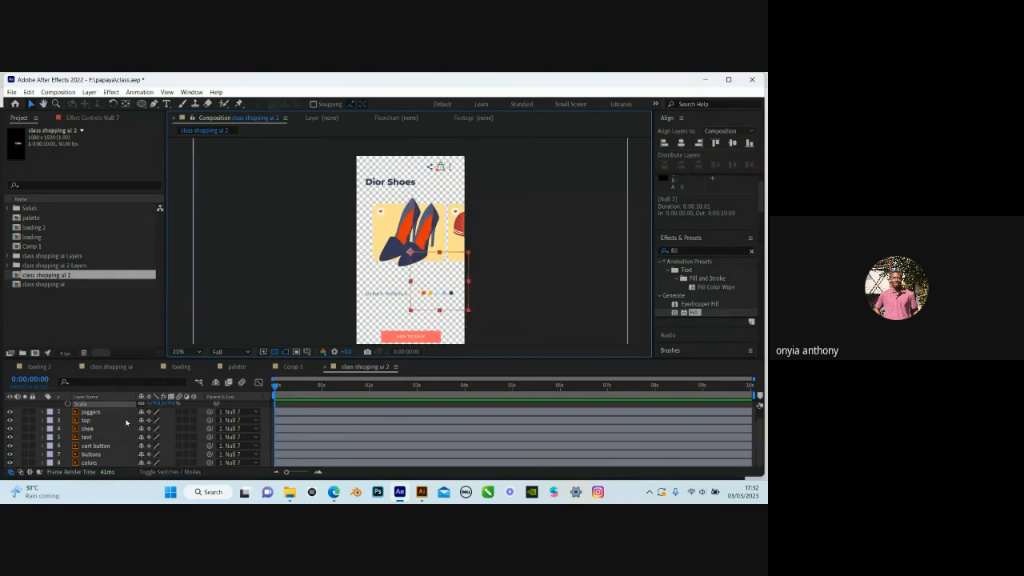
pyautogui.scroll(1, 110, 413)
pyautogui.click(108, 407)
pyautogui.press('p')
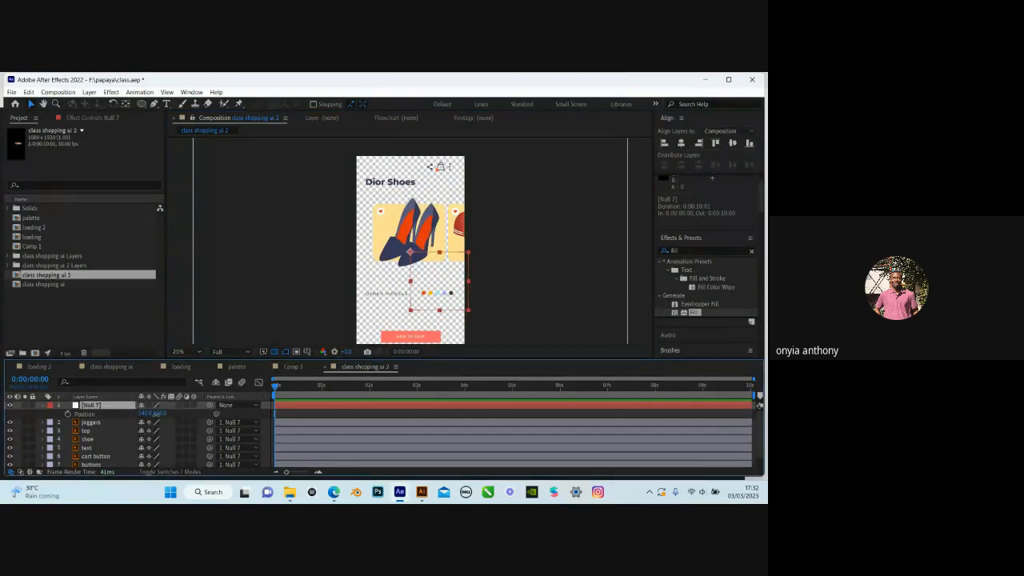
pyautogui.moveTo(157, 414); pyautogui.dragTo(142, 416)
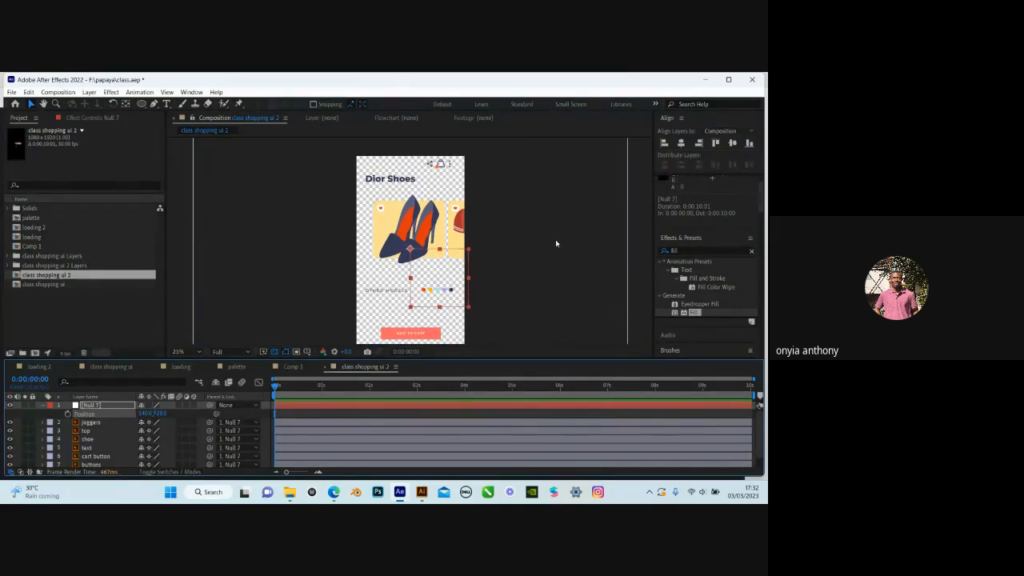
# Fit the composition in the viewer and delete the null that parents the artwork layers
pyautogui.click(92, 407)
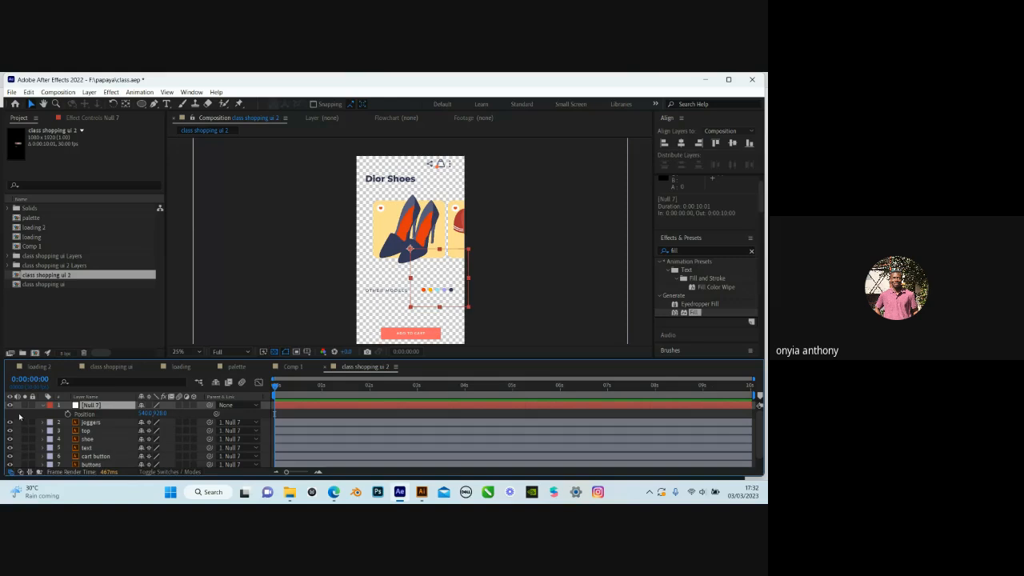
pyautogui.click(19, 417)
pyautogui.click(89, 408)
pyautogui.scroll(-1, 454, 263)
pyautogui.scroll(1, 454, 263)
pyautogui.scroll(2, 428, 296)
pyautogui.scroll(-2, 429, 296)
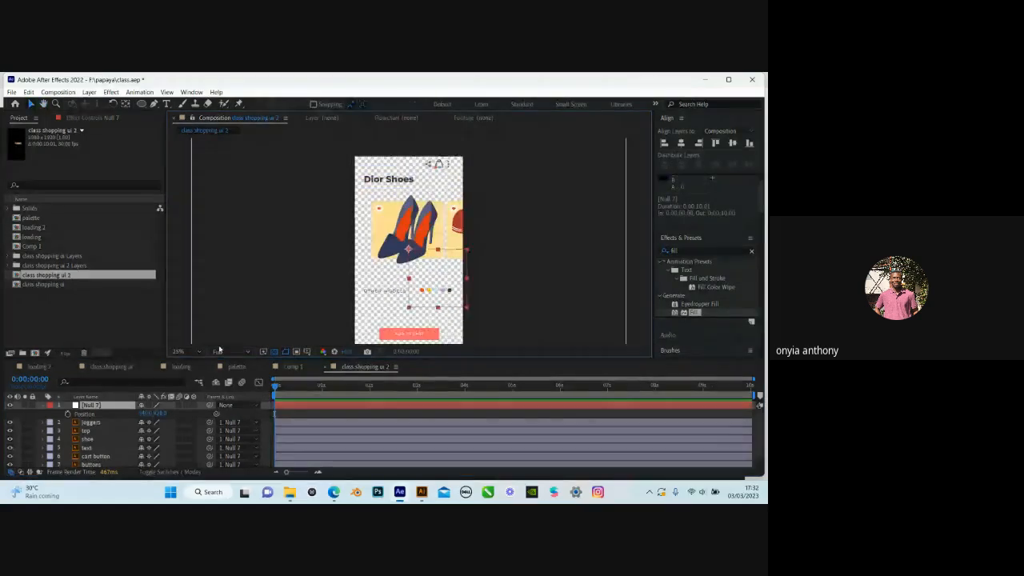
pyautogui.click(185, 351)
pyautogui.click(196, 185)
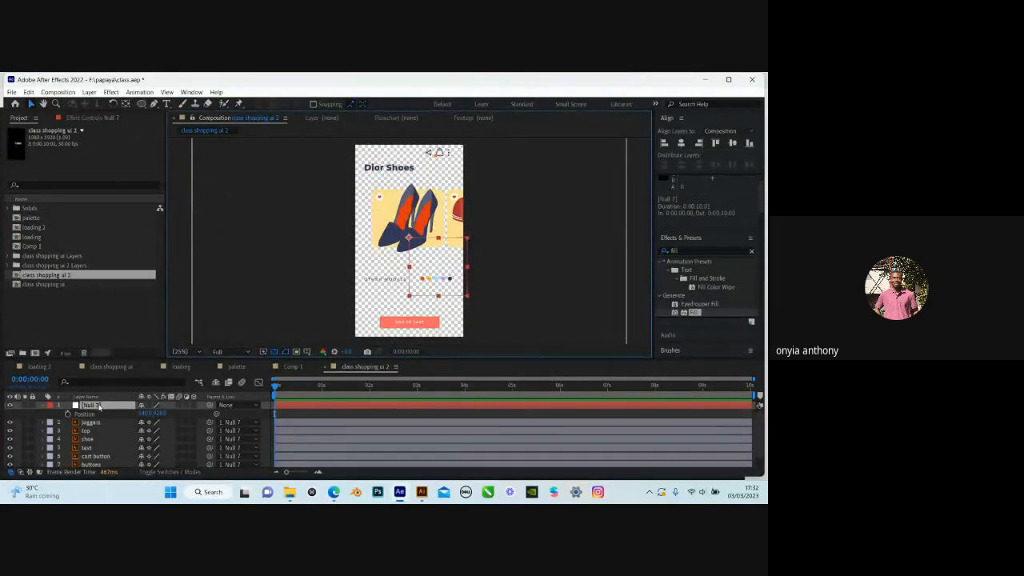
pyautogui.press('Delete')
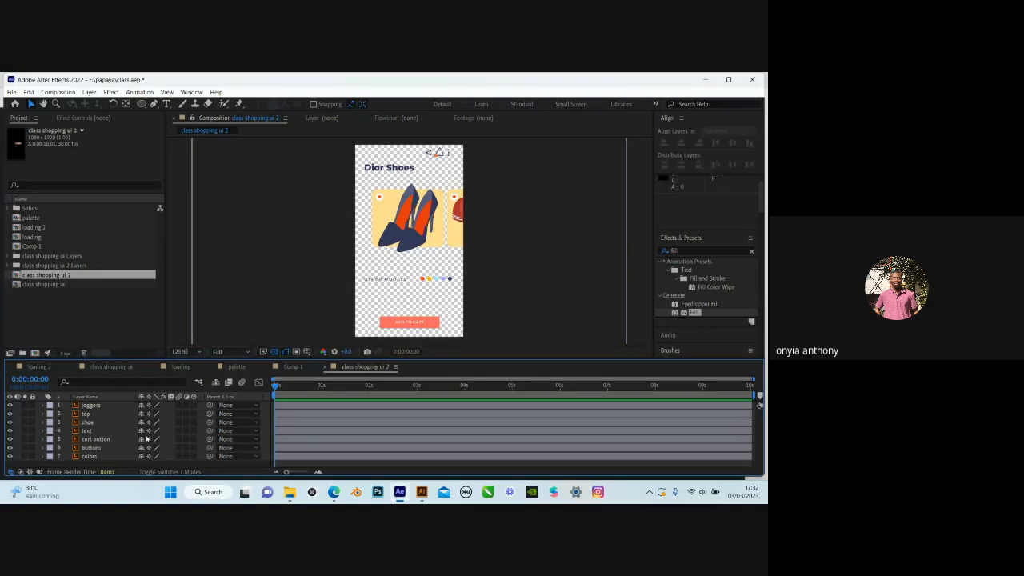
# Create a white composition-sized solid and place it below the colors layer as the background
pyautogui.rightClick(19, 466)
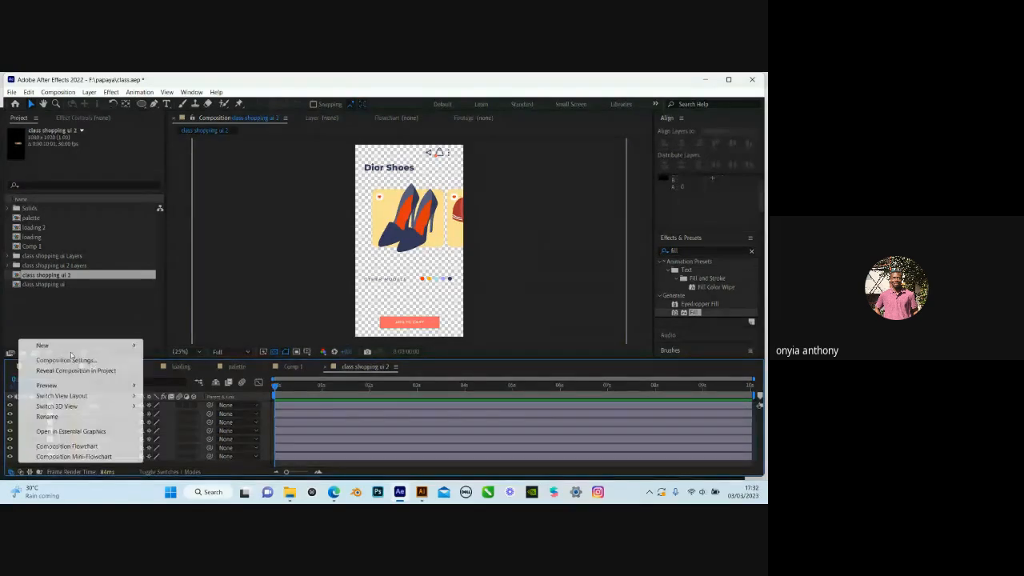
pyautogui.moveTo(64, 346)
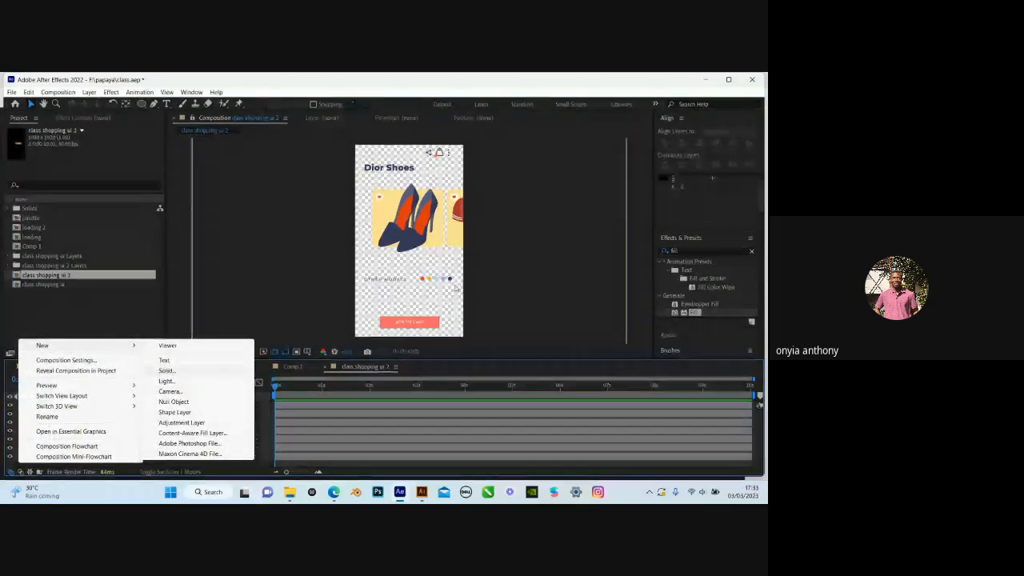
pyautogui.click(166, 371)
pyautogui.click(641, 366)
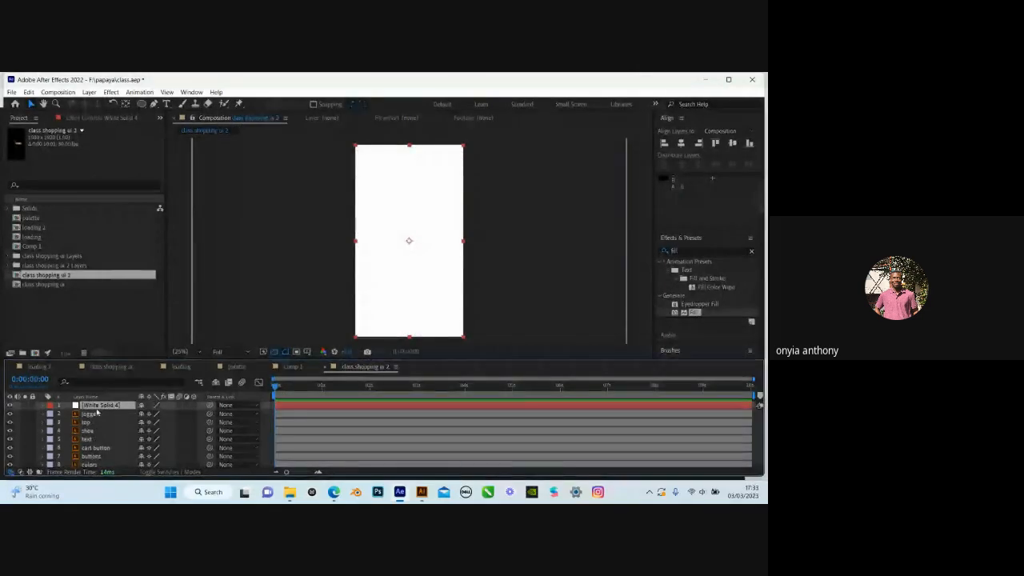
pyautogui.moveTo(83, 406); pyautogui.dragTo(104, 469)
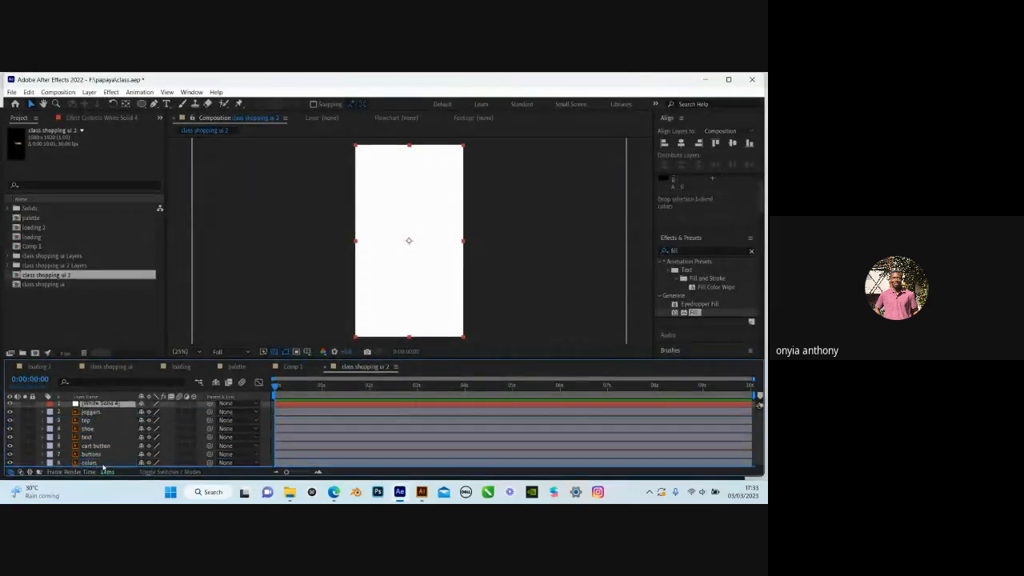
pyautogui.click(557, 202)
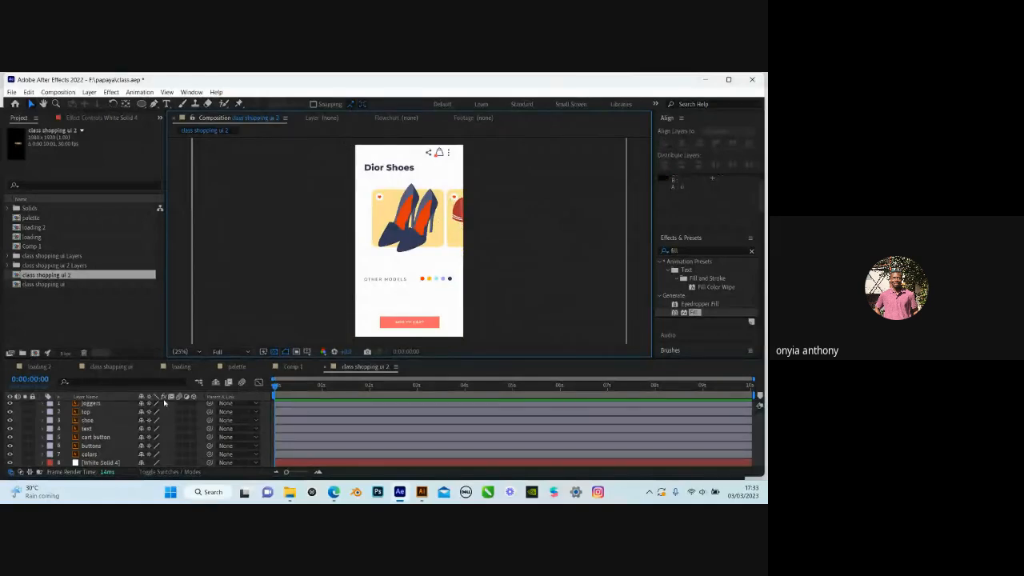
pyautogui.scroll(1, 96, 432)
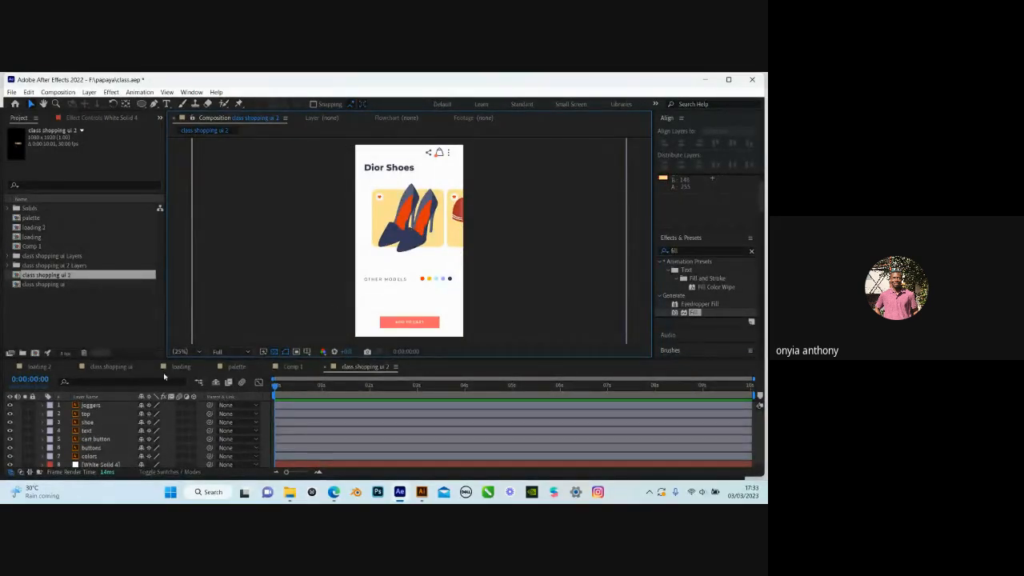
# Examine which artwork the joggers, top, shoe and text layers contain and how far their bounds extend around the composition
pyautogui.click(91, 405)
pyautogui.press(',')
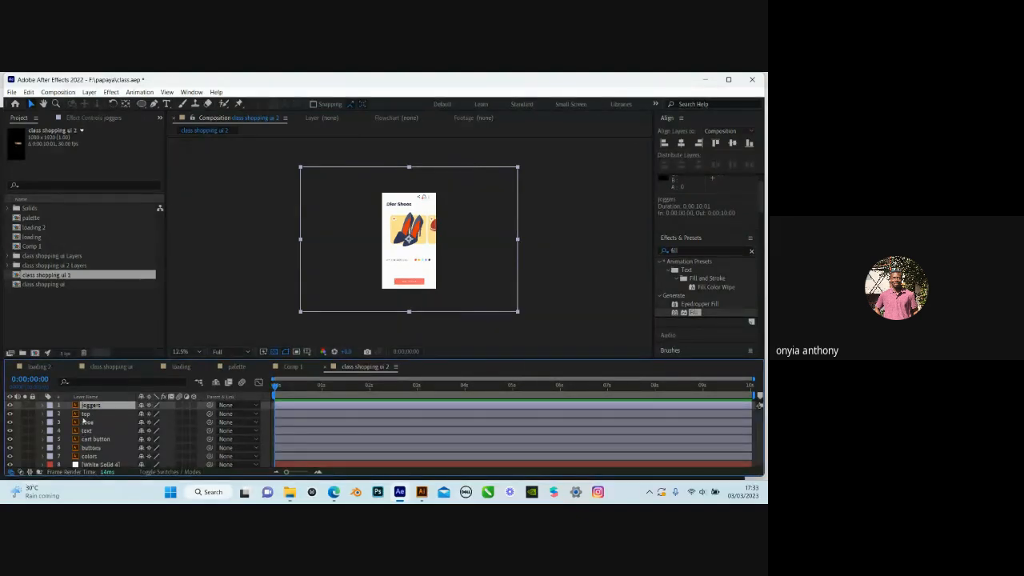
pyautogui.click(85, 415)
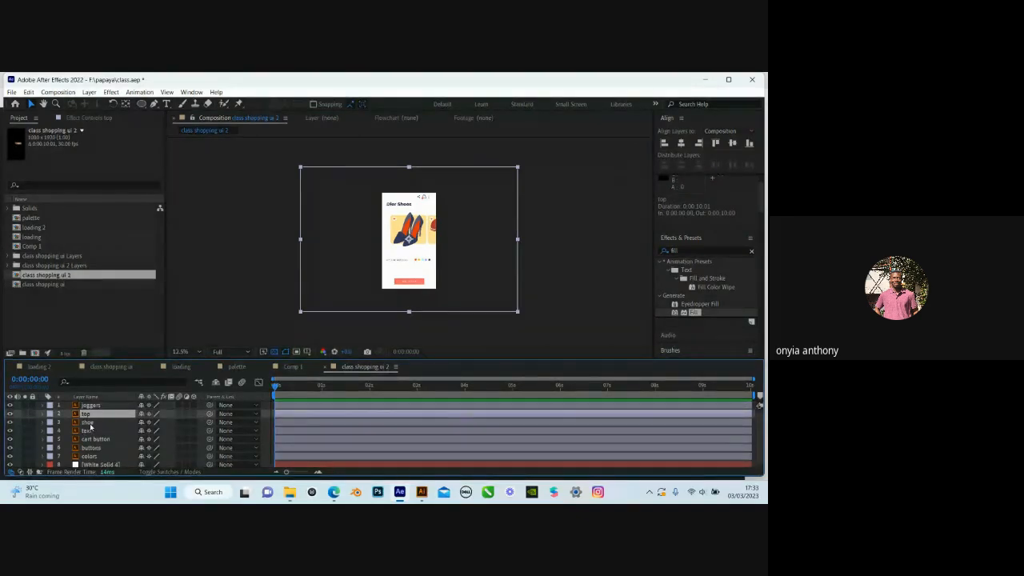
pyautogui.click(89, 424)
pyautogui.click(93, 432)
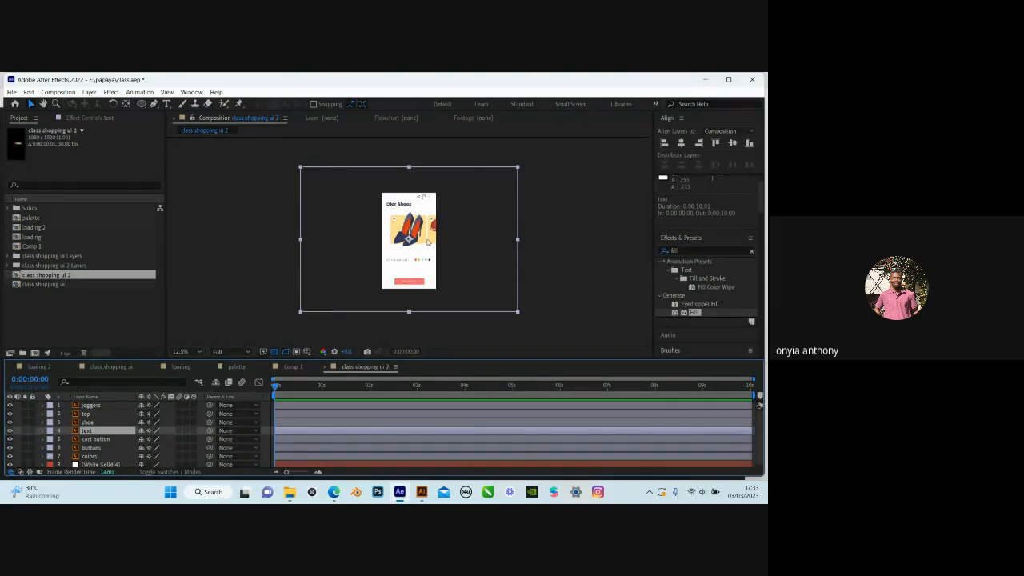
pyautogui.press('.')
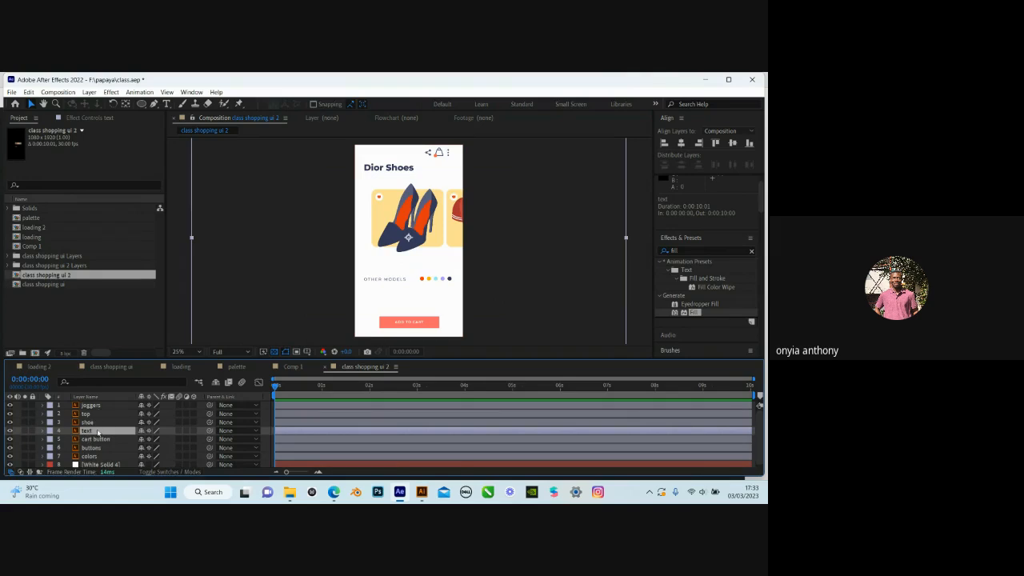
# Try scaling the shoe layer around its current anchor point and undo the scale change
pyautogui.click(90, 422)
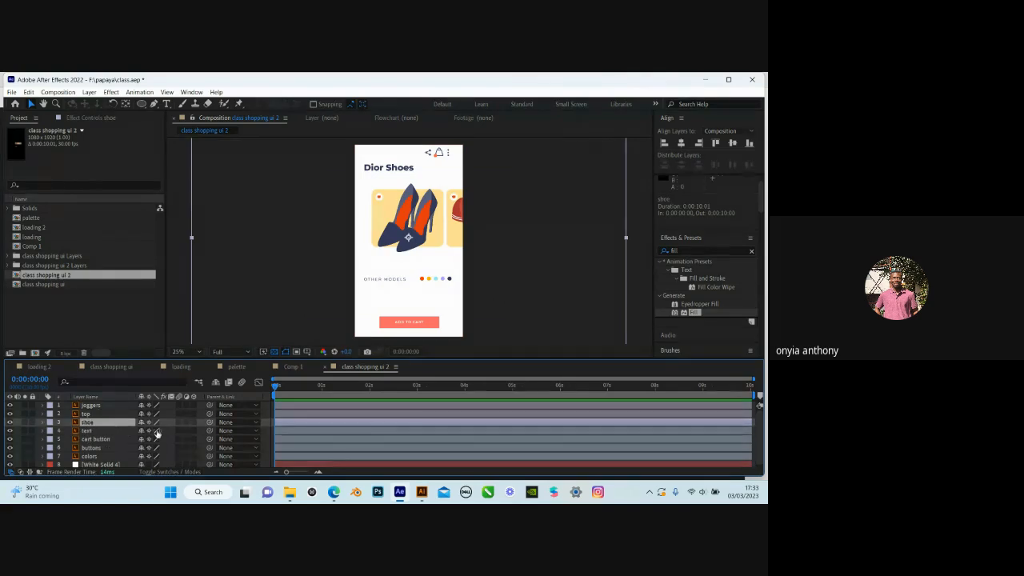
pyautogui.press('s')
pyautogui.moveTo(164, 431); pyautogui.dragTo(104, 446)
pyautogui.hotkey('ctrl', 'z')
pyautogui.hotkey('ctrl', 'z')
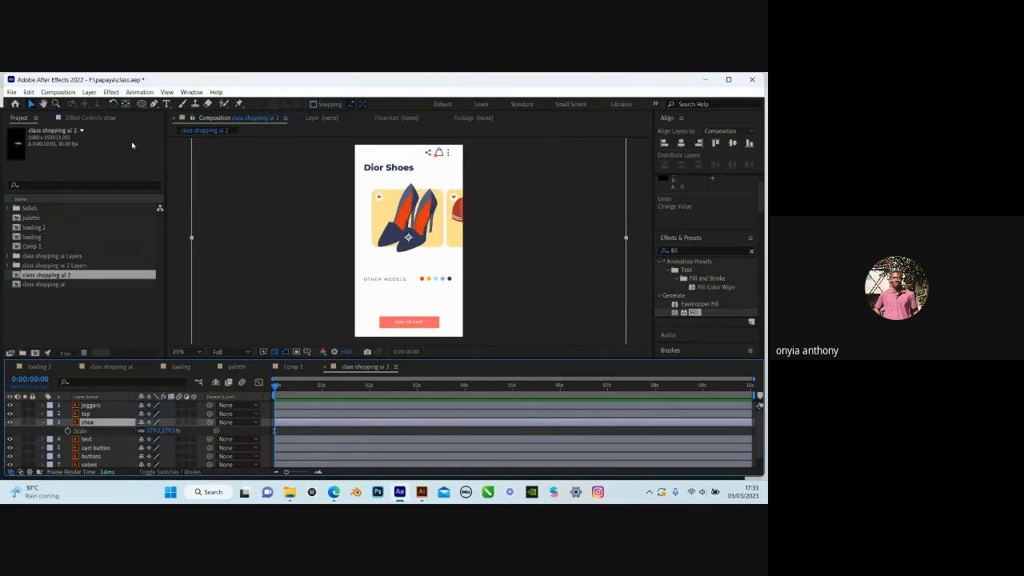
# Try moving the shoe layer's anchor point by hand to the middle of the shoe card and undo it
pyautogui.click(127, 104)
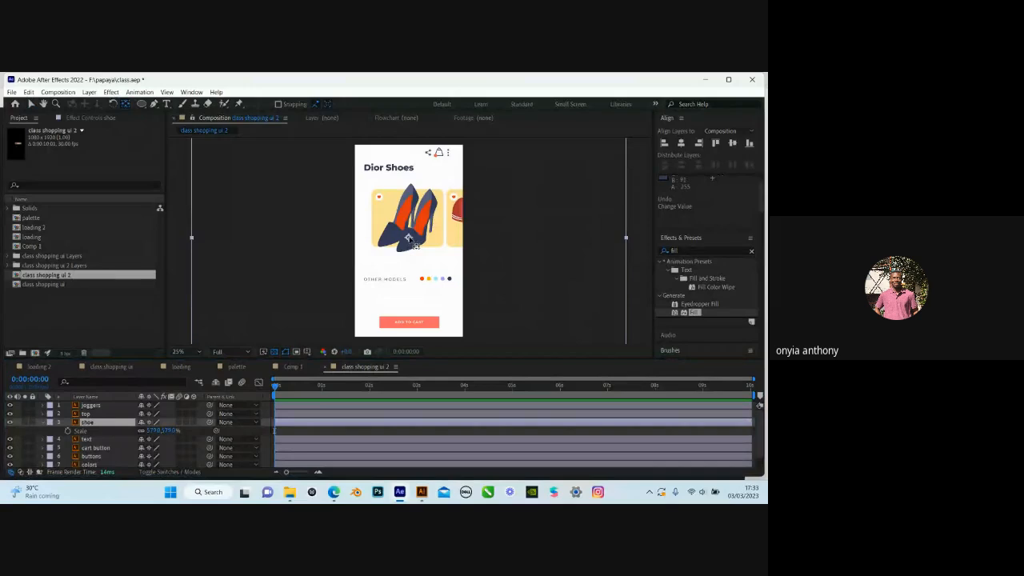
pyautogui.moveTo(409, 238); pyautogui.dragTo(408, 221)
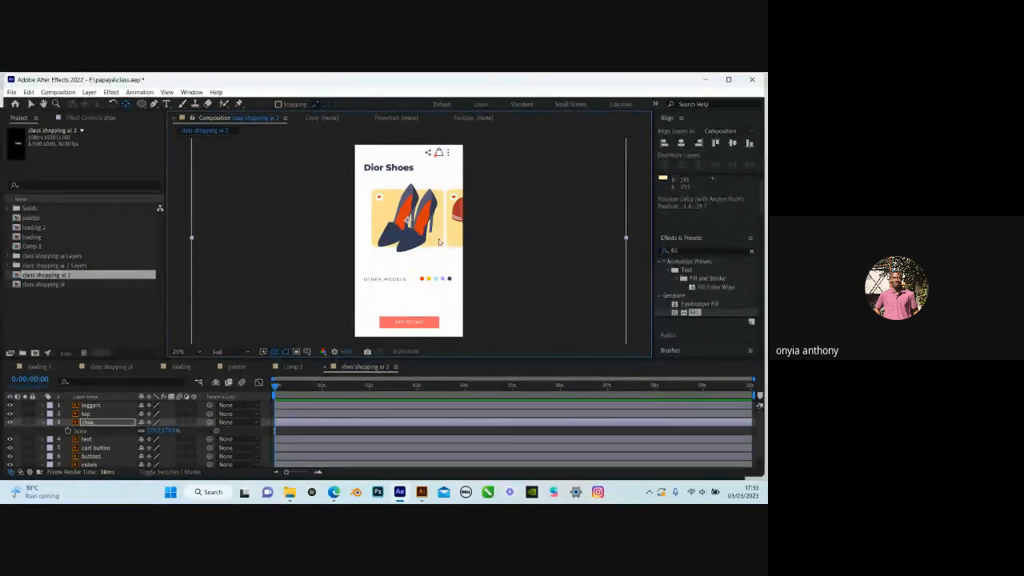
pyautogui.hotkey('ctrl', 'z')
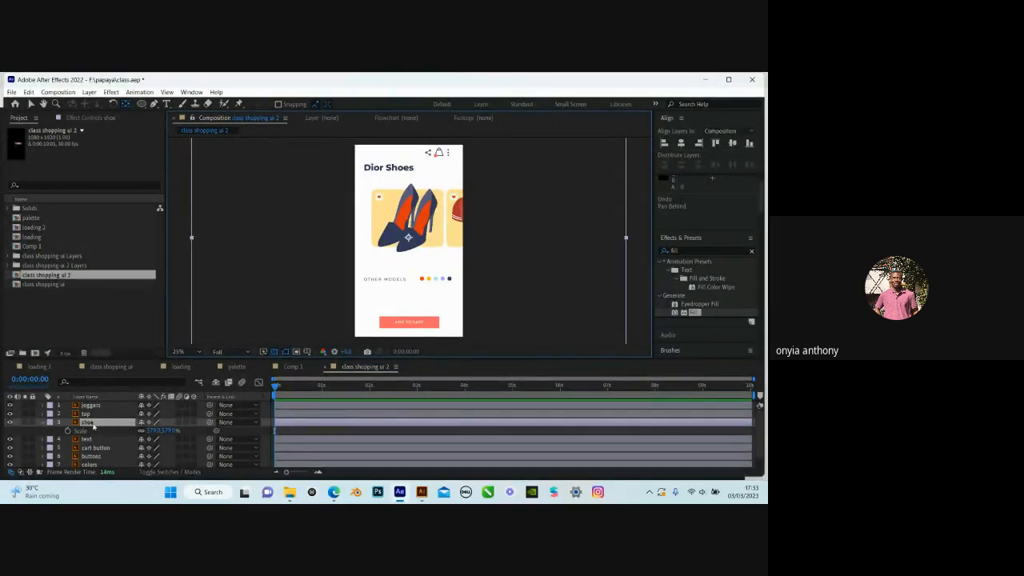
# Create shapes from the shoe vector layer and center the anchor point of the resulting outlines on the artwork
pyautogui.rightClick(93, 424)
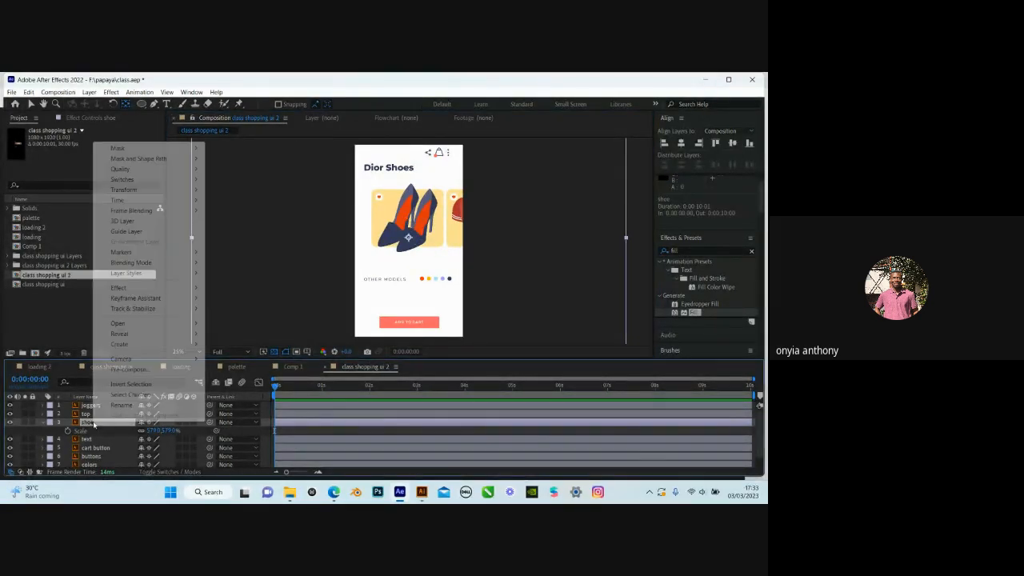
pyautogui.moveTo(125, 347)
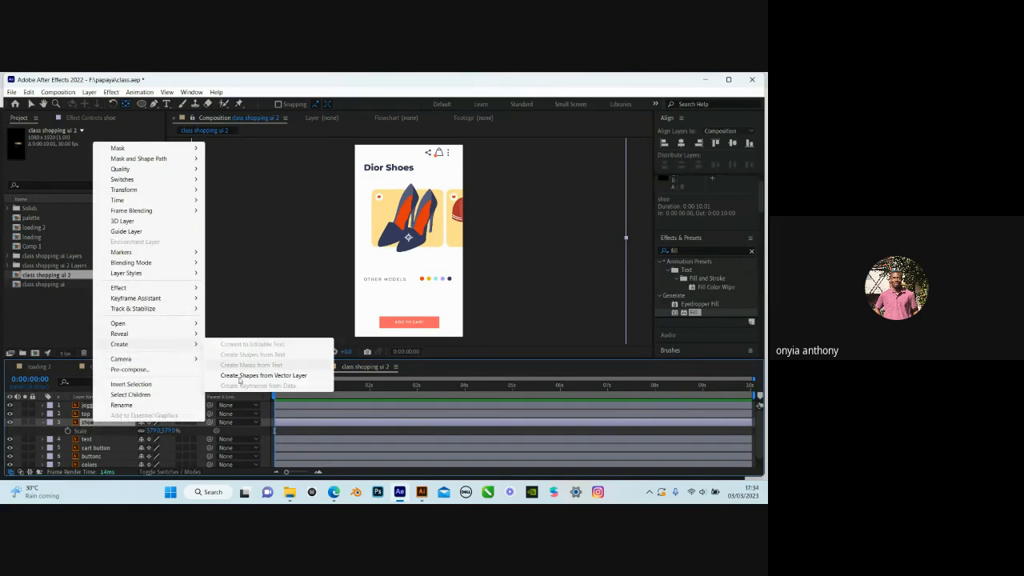
pyautogui.click(242, 376)
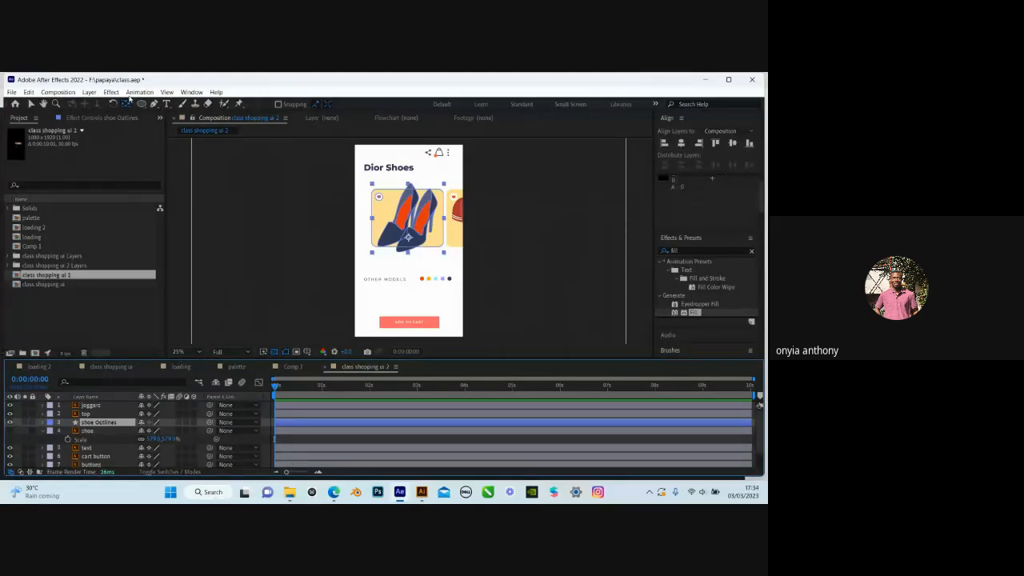
pyautogui.click(127, 104)
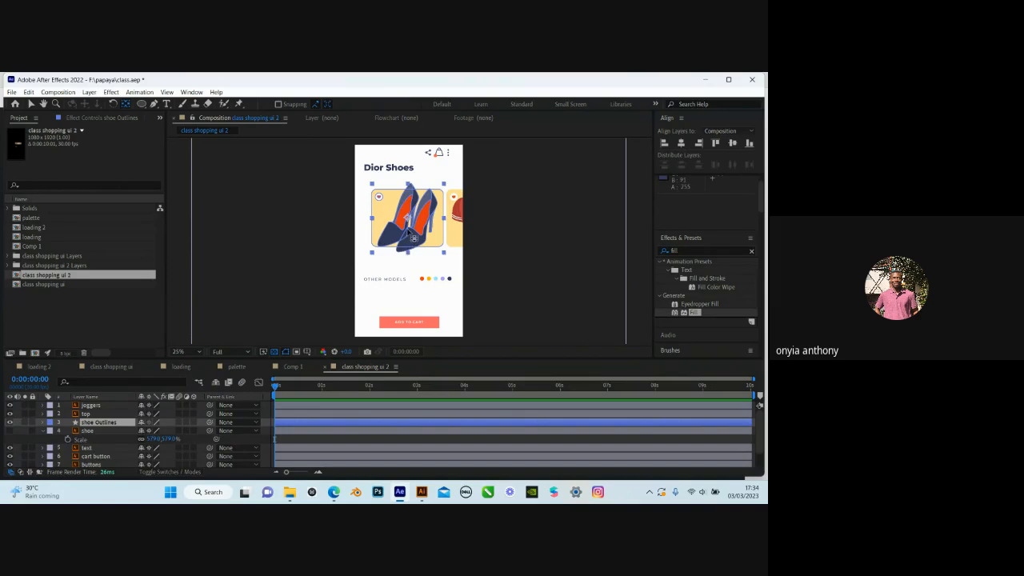
pyautogui.click(42, 431)
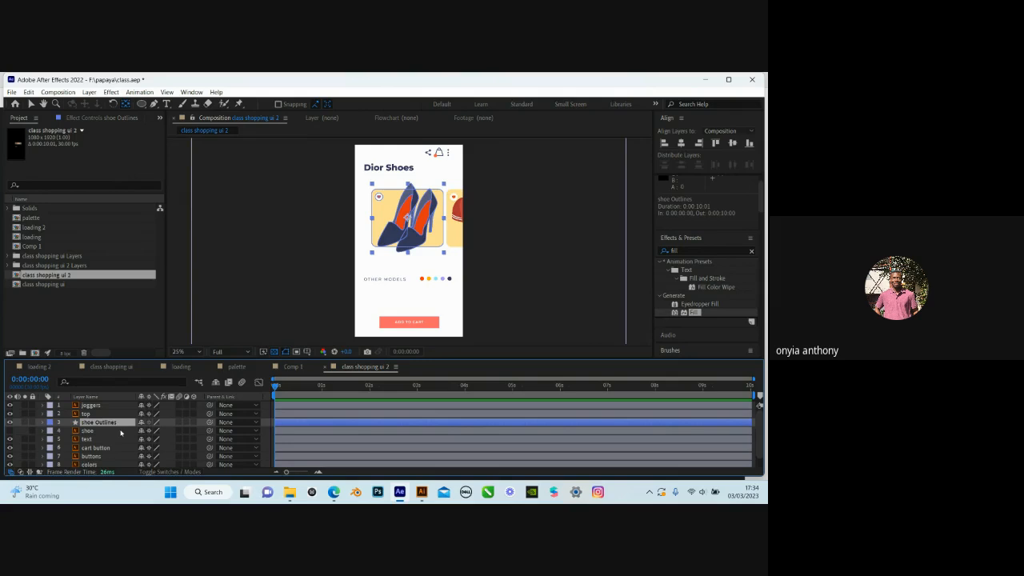
# Create shapes from the top vector layer and center the anchor point of its outlines
pyautogui.rightClick(88, 415)
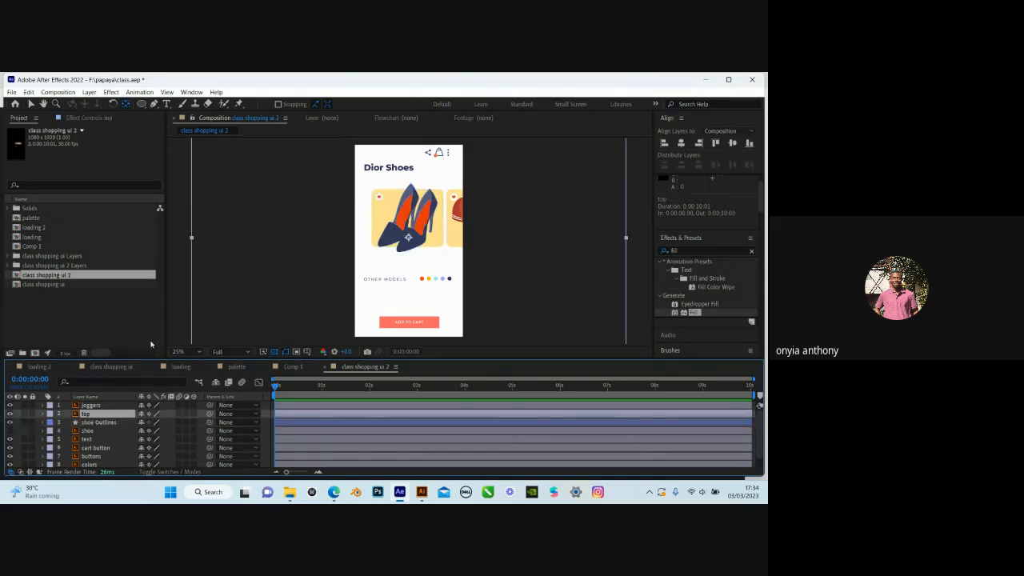
pyautogui.moveTo(131, 338)
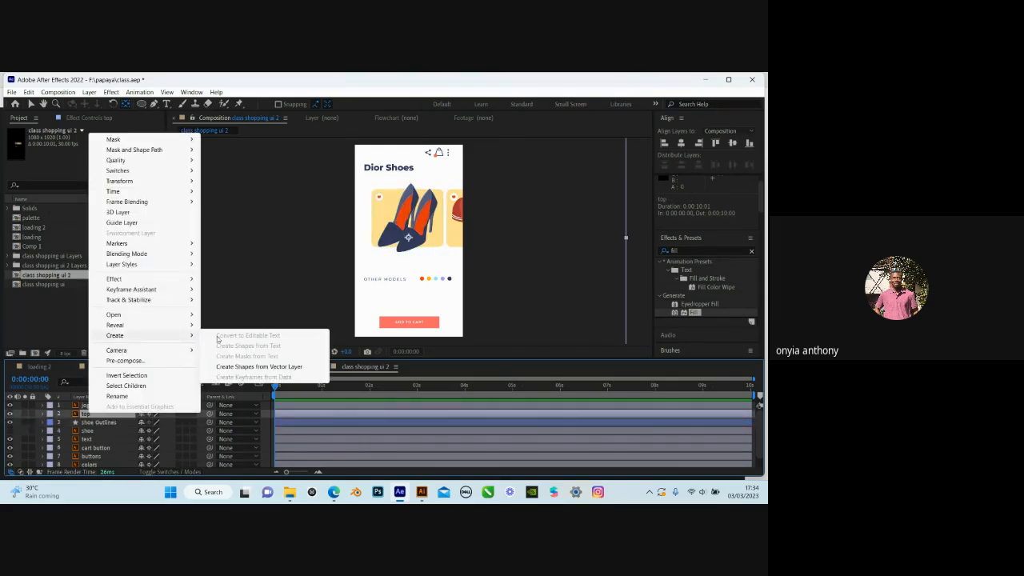
pyautogui.click(262, 369)
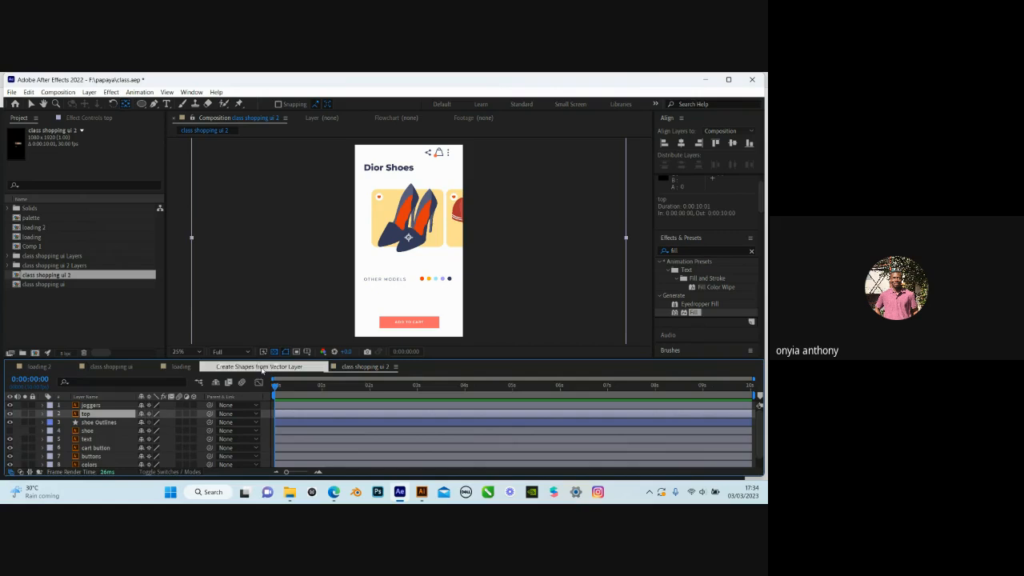
pyautogui.click(126, 105)
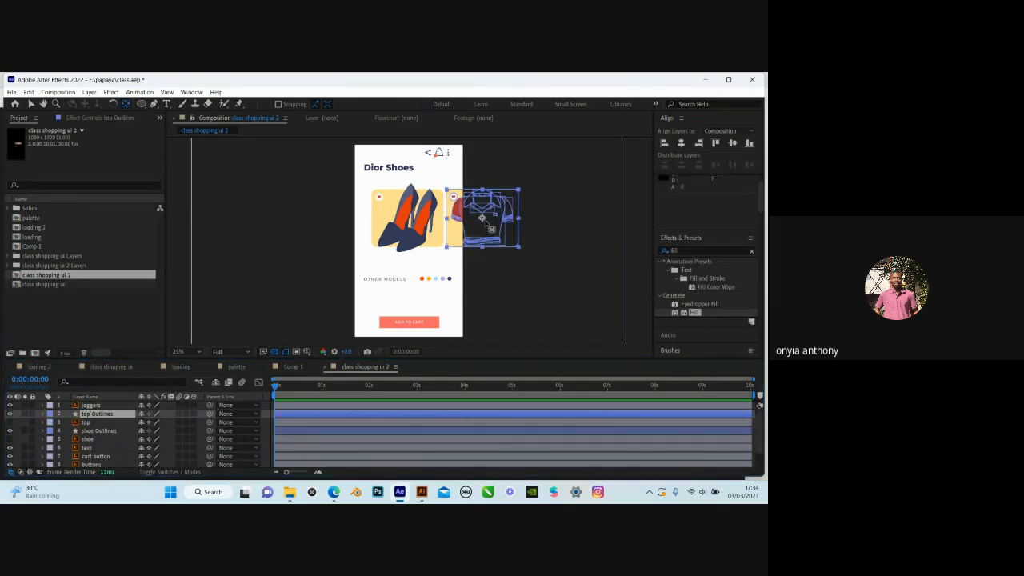
# Create shapes from the joggers vector layer and center the anchor point of its outlines
pyautogui.click(90, 405)
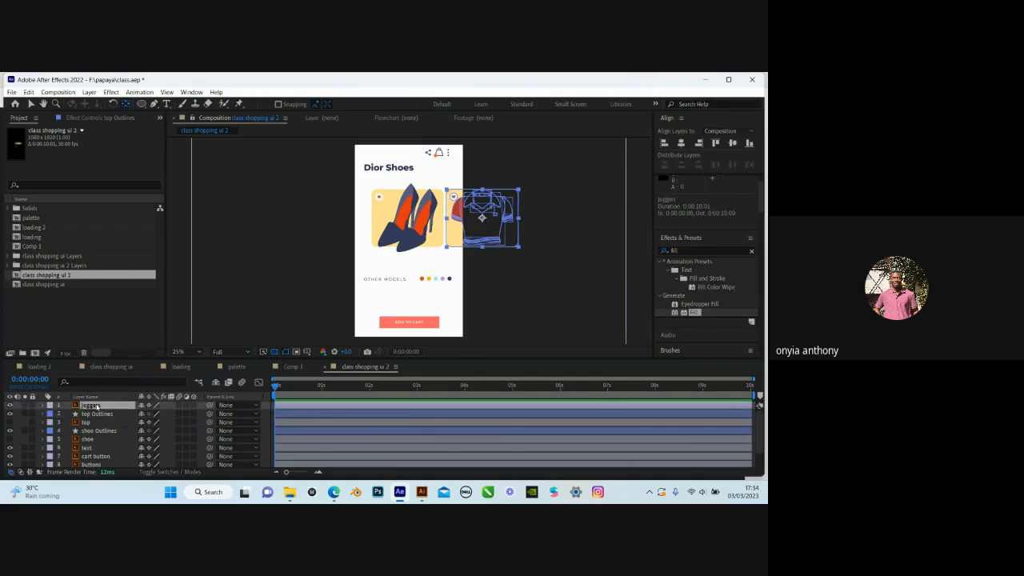
pyautogui.rightClick(95, 411)
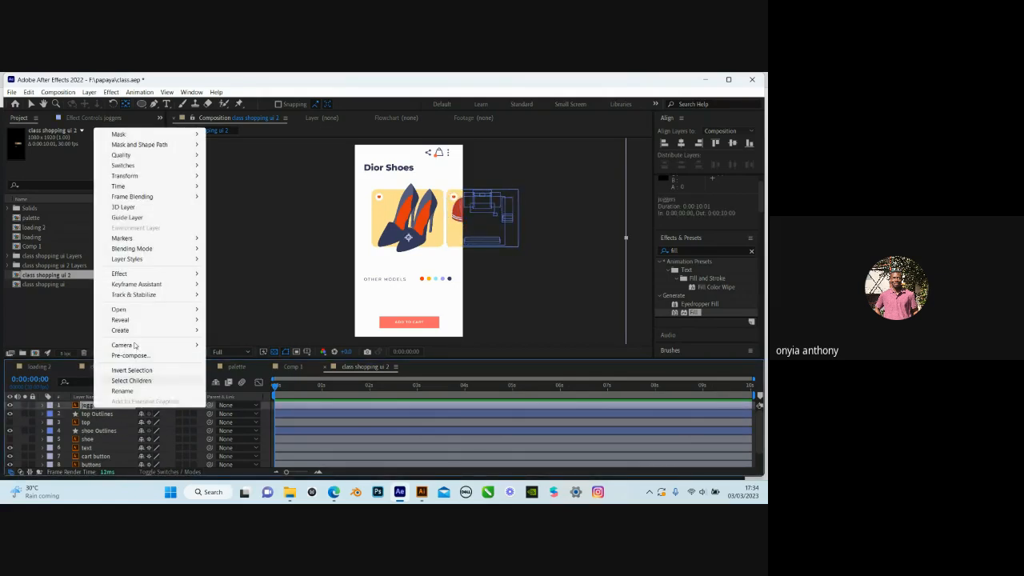
pyautogui.moveTo(136, 330)
pyautogui.click(257, 361)
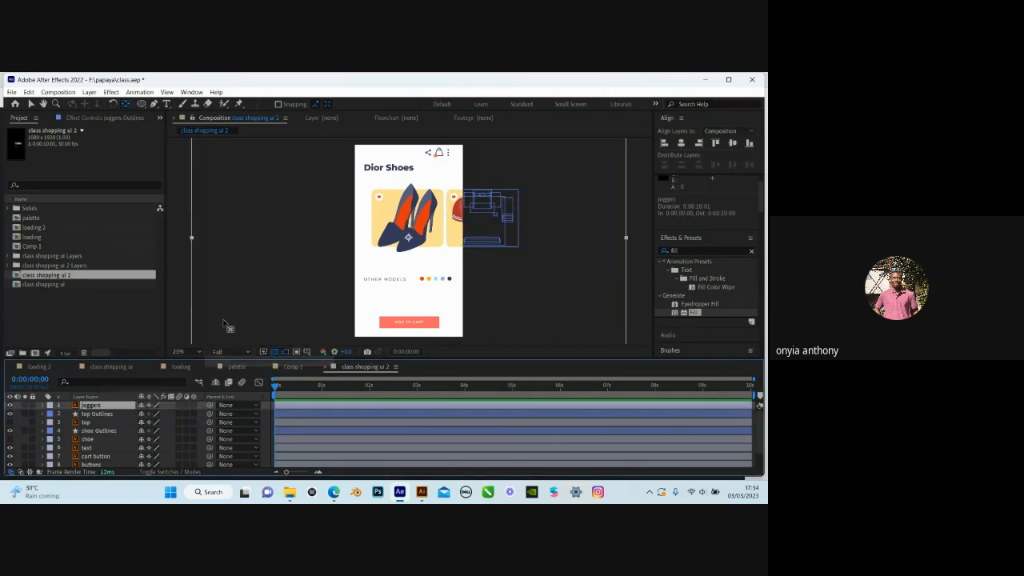
pyautogui.click(124, 105)
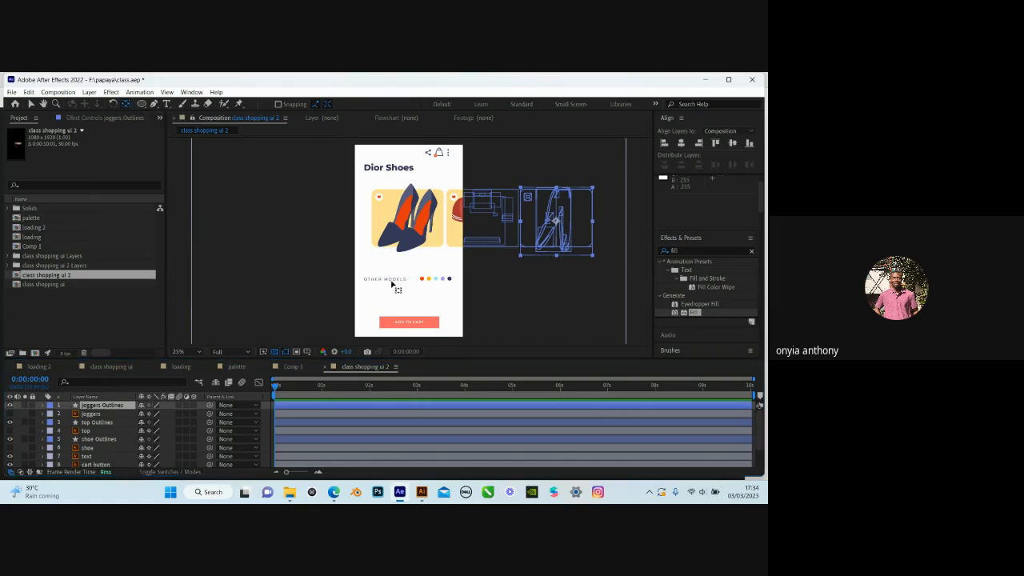
pyautogui.moveTo(351, 284); pyautogui.dragTo(314, 287)
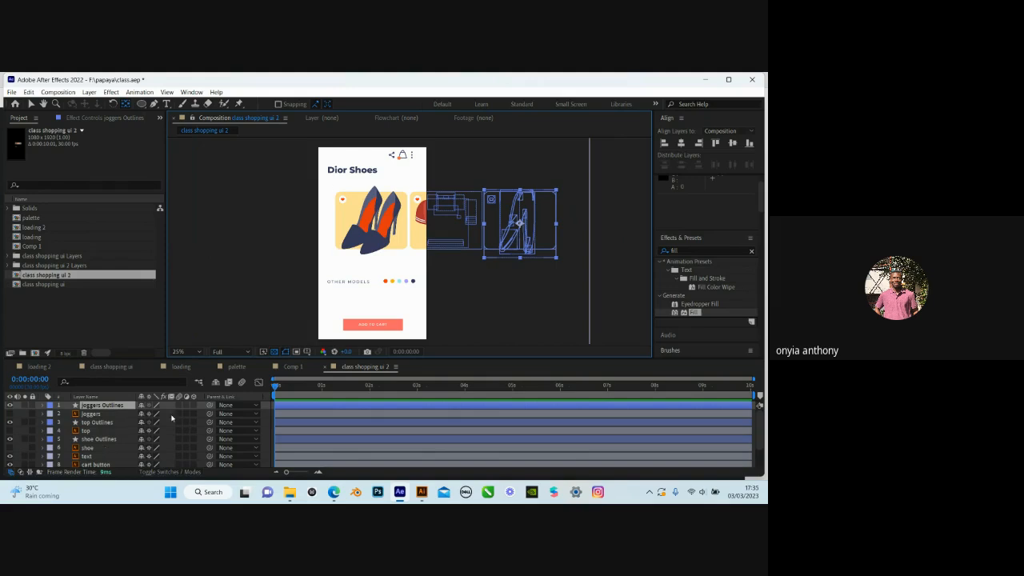
# Examine the shoe's Scale and Opacity keyframes in the class shopping ui composition at 0:00:00:10 and 0:00:01:00
pyautogui.click(103, 367)
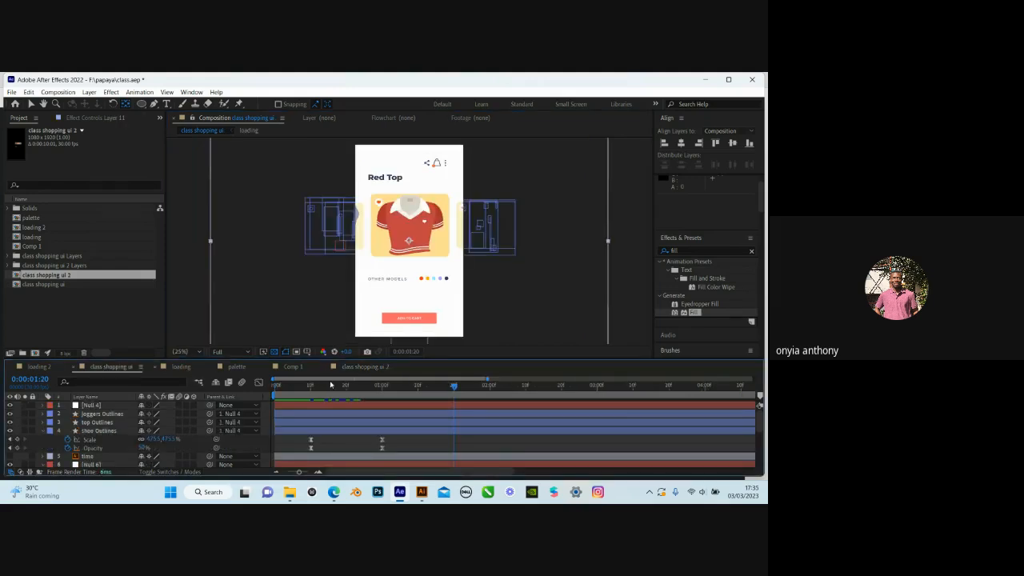
pyautogui.moveTo(322, 389)
pyautogui.mouseDown()
pyautogui.moveTo(286, 392)
pyautogui.moveTo(312, 397)
pyautogui.mouseUp()
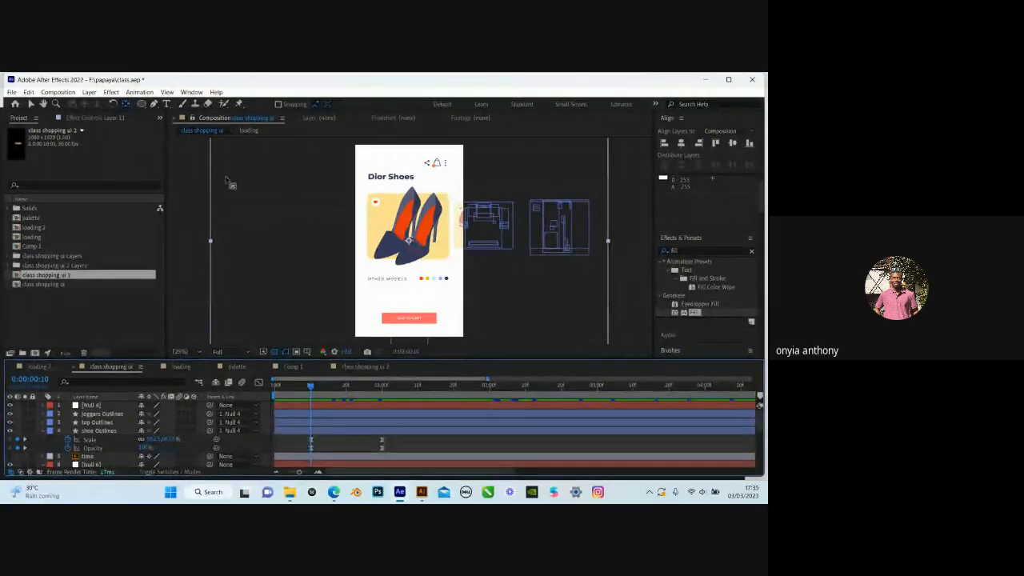
pyautogui.press('v')
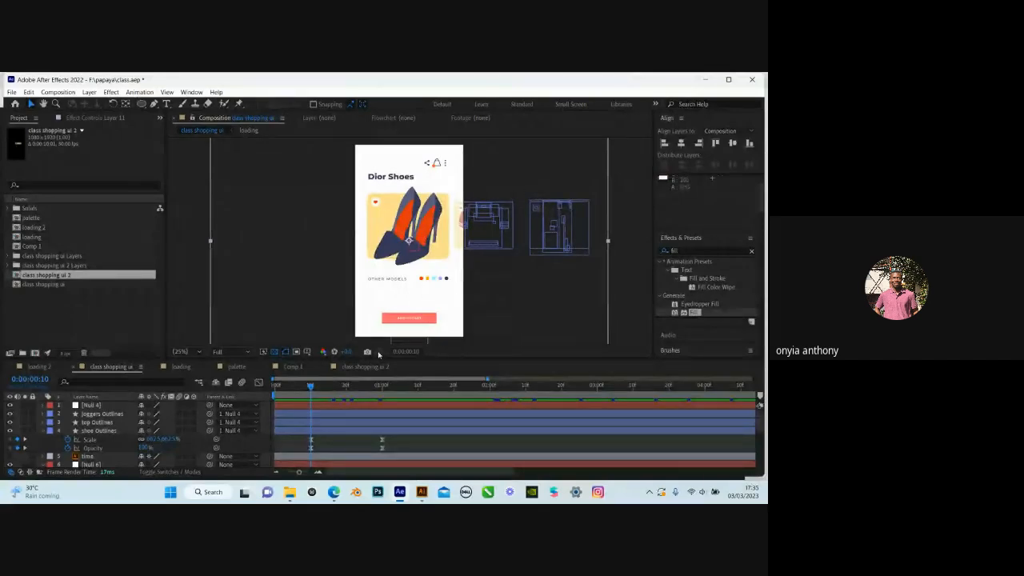
pyautogui.moveTo(312, 387); pyautogui.dragTo(382, 405)
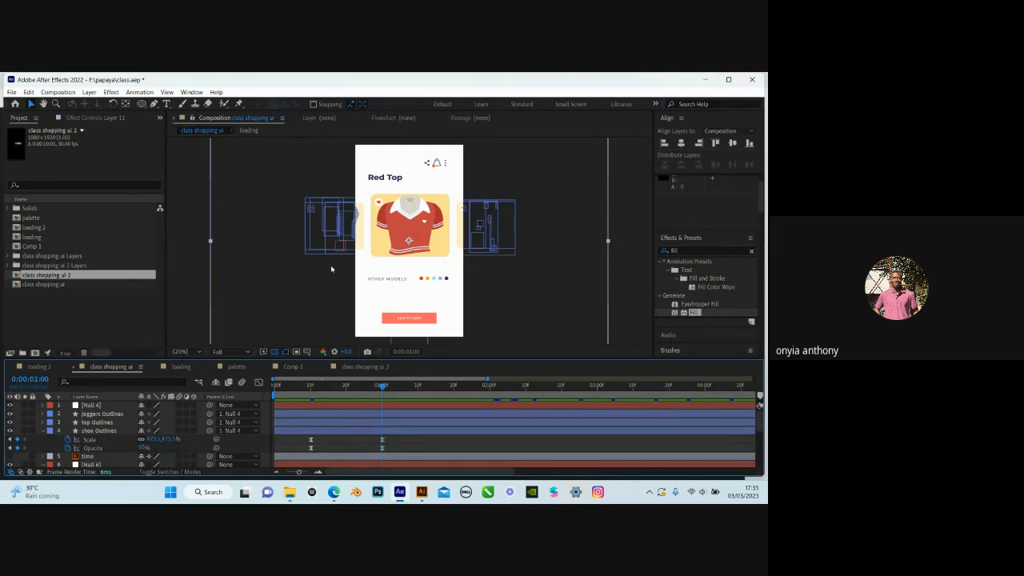
# In the class shopping ui 2 composition, move top Outlines and shoe Outlines directly below joggers Outlines in the layer stack
pyautogui.click(361, 368)
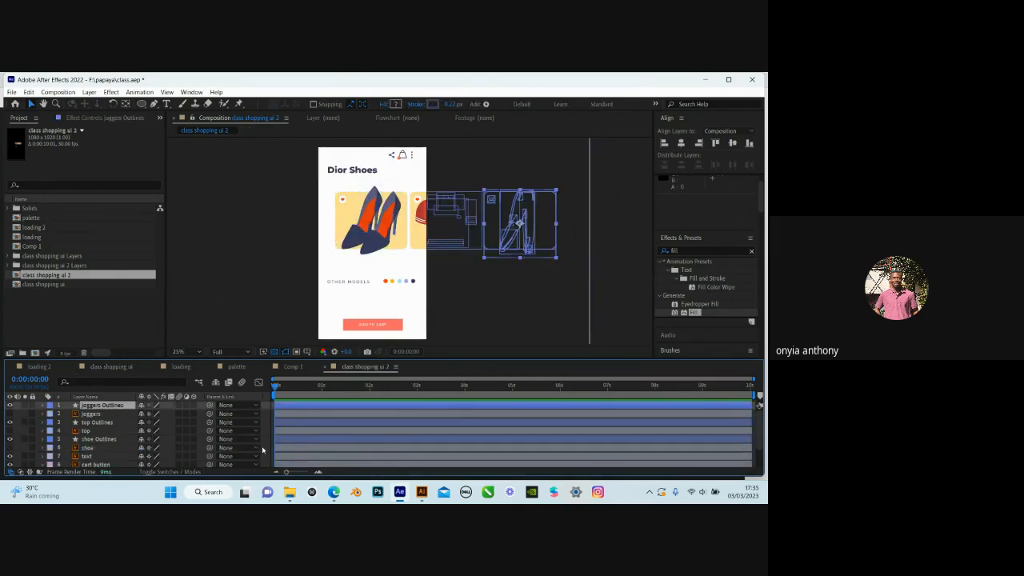
pyautogui.click(94, 422)
pyautogui.moveTo(94, 417)
pyautogui.mouseDown()
pyautogui.moveTo(102, 432)
pyautogui.moveTo(100, 418)
pyautogui.mouseUp()
pyautogui.click(98, 440)
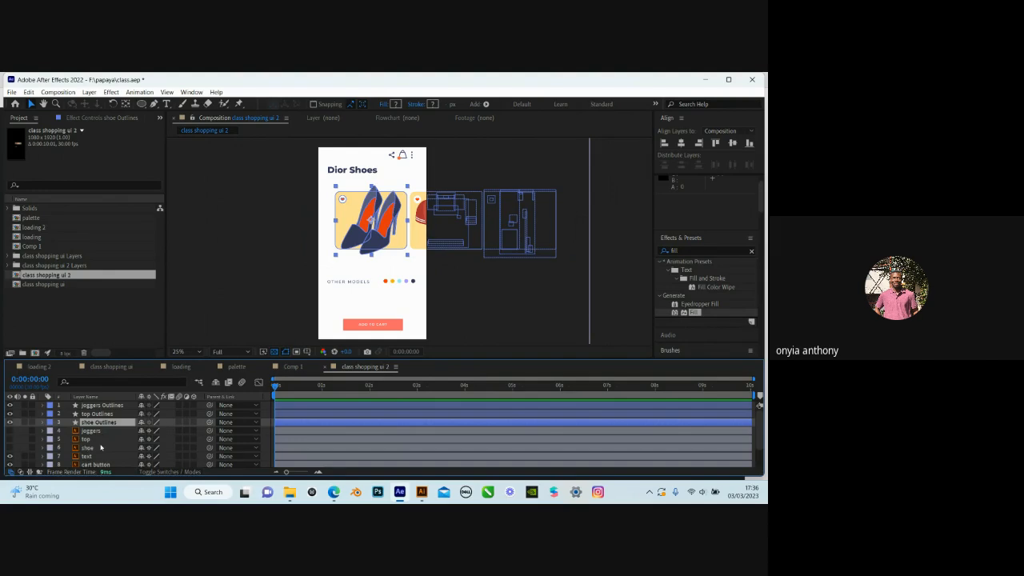
# Enlarge shoe Outlines to a Scale of about 680% and shift the top and joggers outlines about 96 px right
pyautogui.press('s')
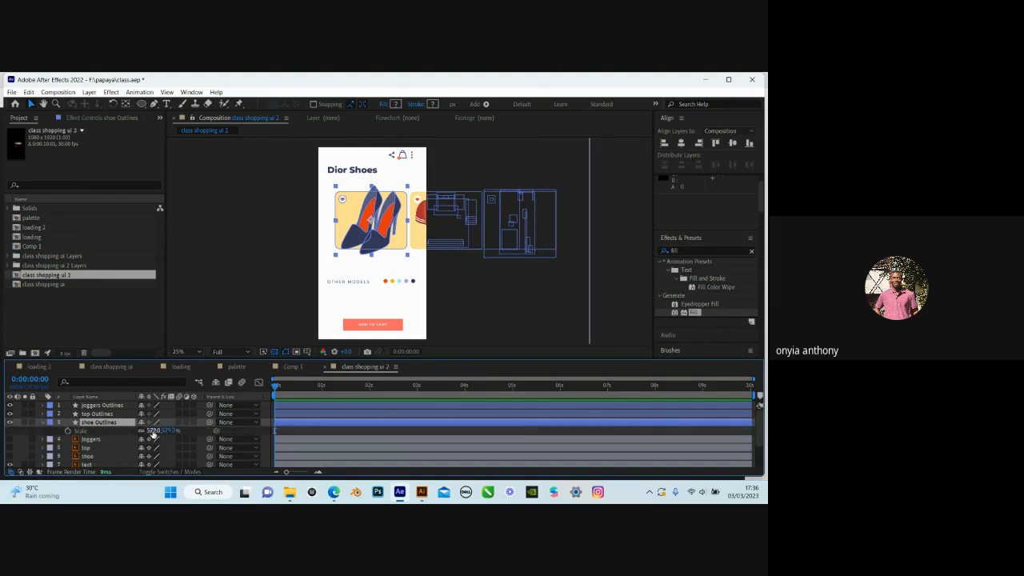
pyautogui.moveTo(149, 431); pyautogui.dragTo(196, 421)
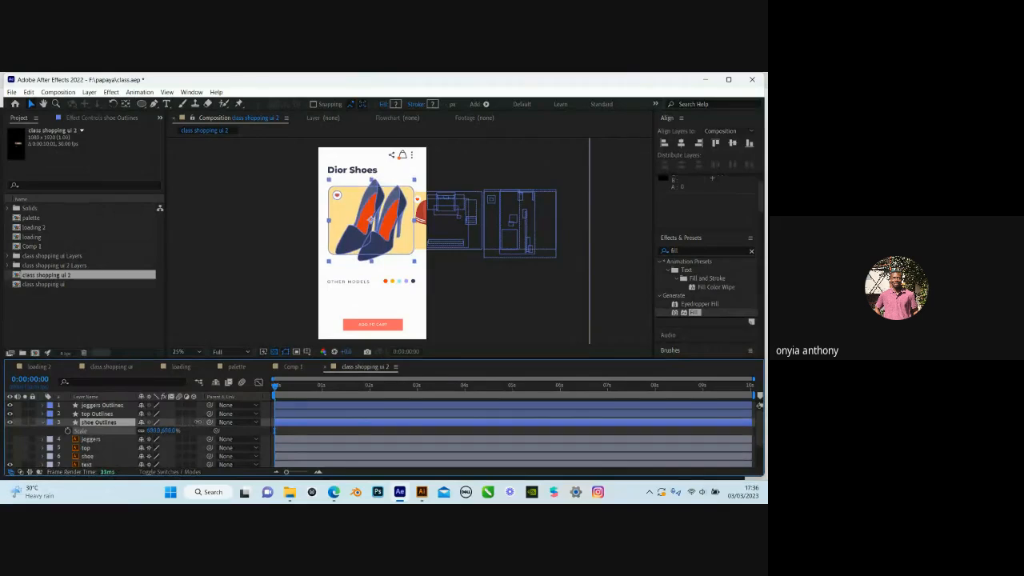
pyautogui.click(96, 413)
pyautogui.keyDown('shift'); pyautogui.click(102, 406); pyautogui.keyUp('shift')
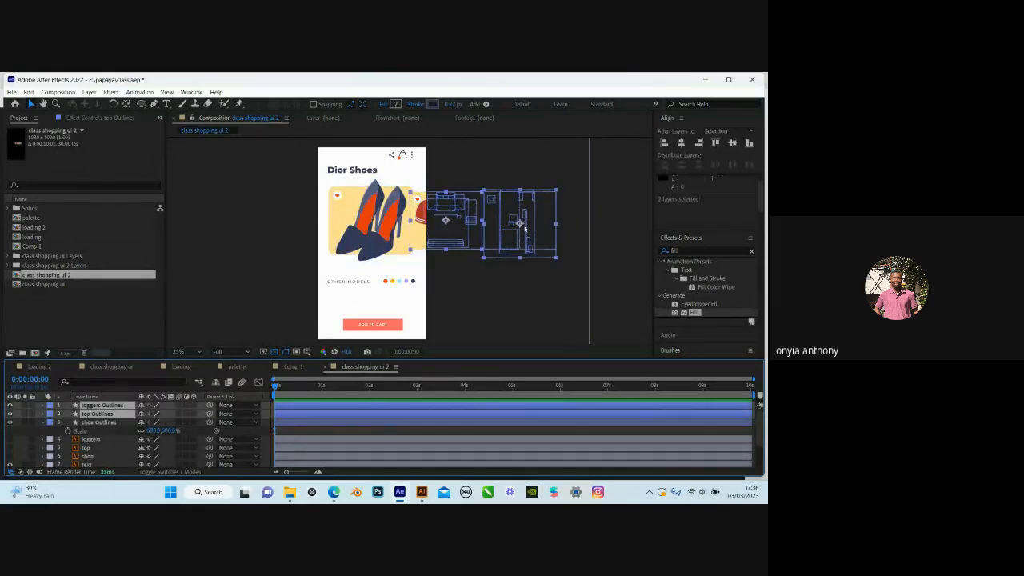
pyautogui.moveTo(525, 226); pyautogui.dragTo(530, 224)
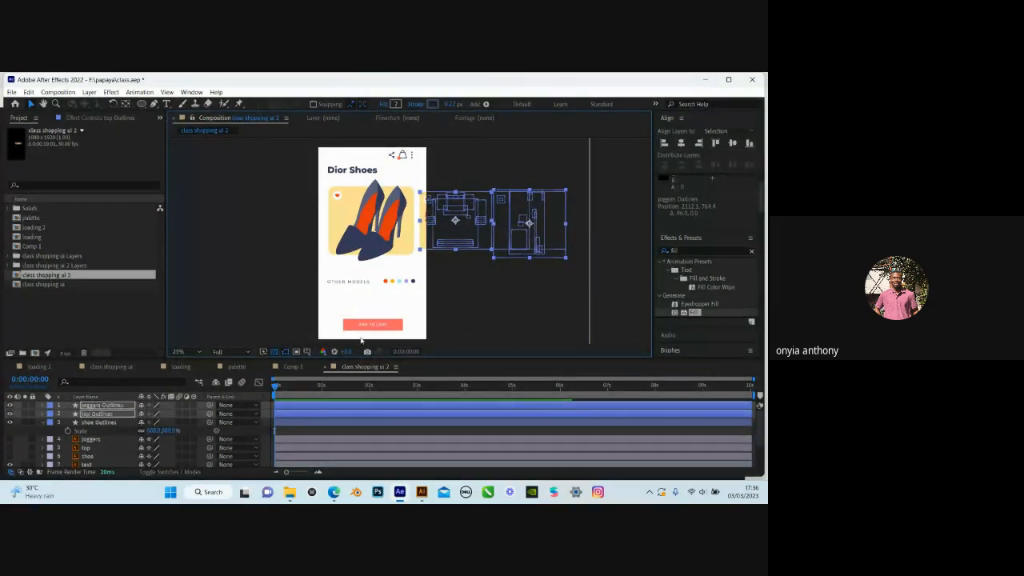
pyautogui.click(632, 235)
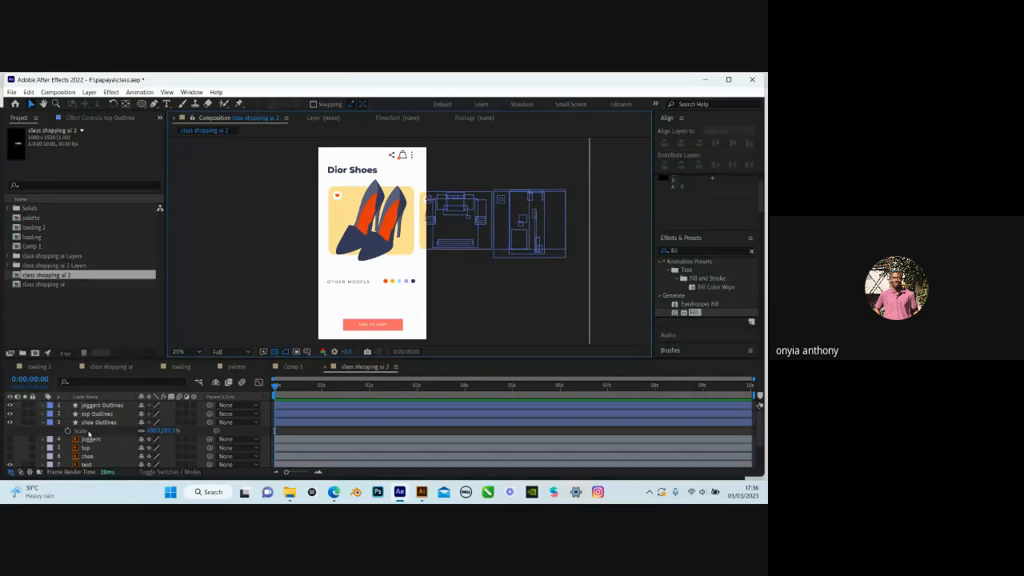
# Move the current time to 0:00:00:10 and add a null object to the class shopping ui 2 composition
pyautogui.click(98, 424)
pyautogui.press('space')
pyautogui.click(368, 214)
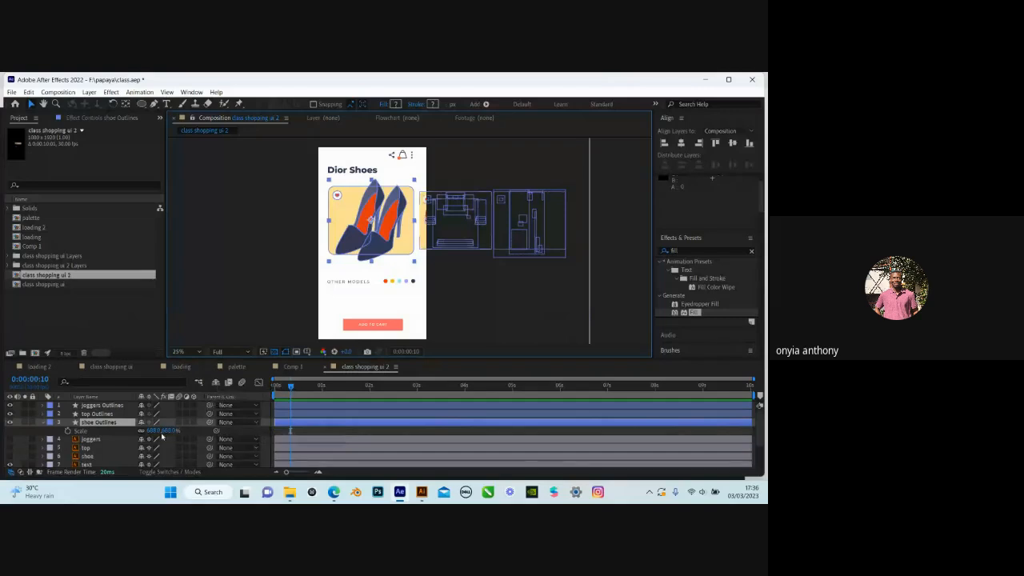
pyautogui.click(18, 435)
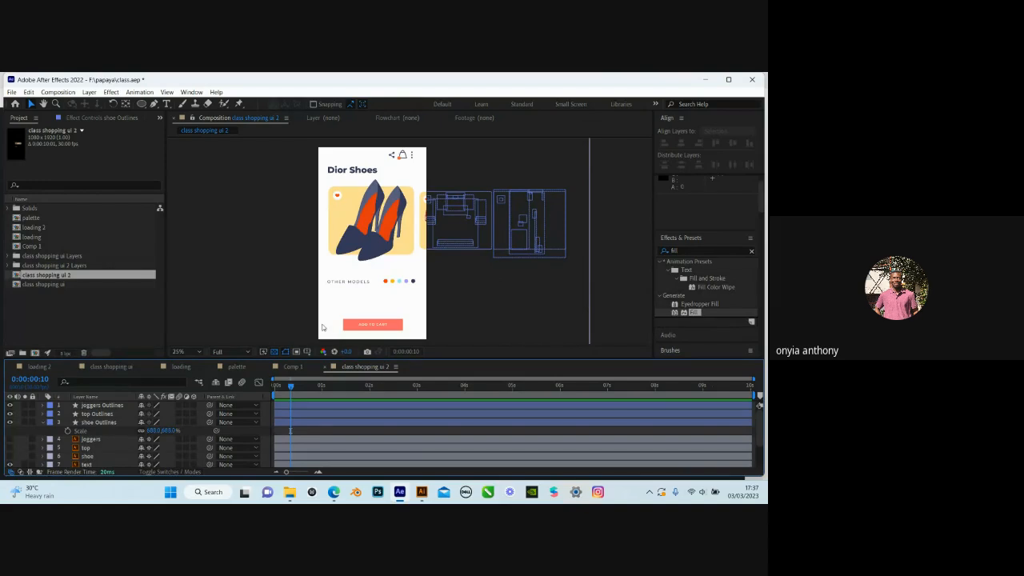
pyautogui.rightClick(22, 417)
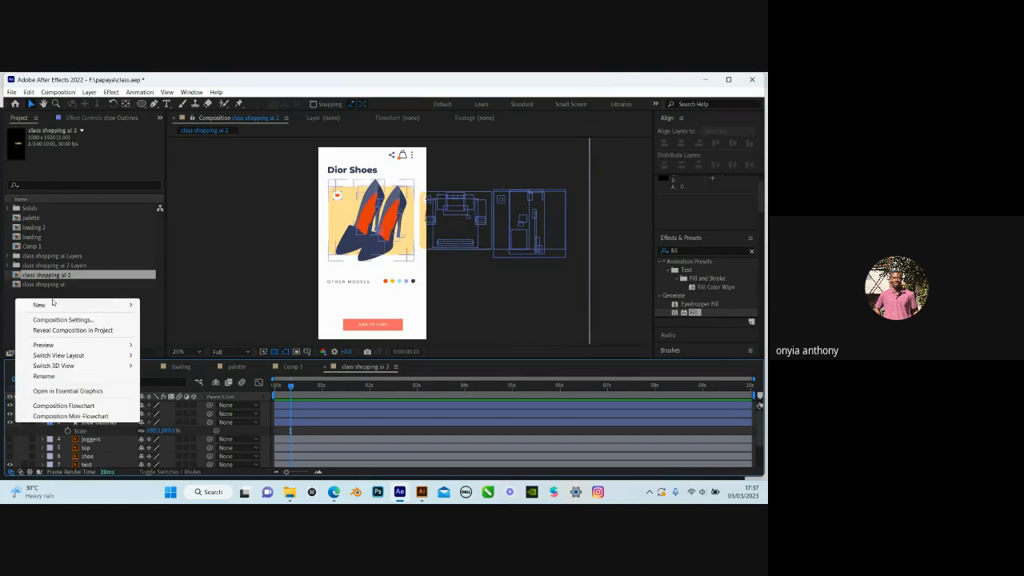
pyautogui.moveTo(52, 305)
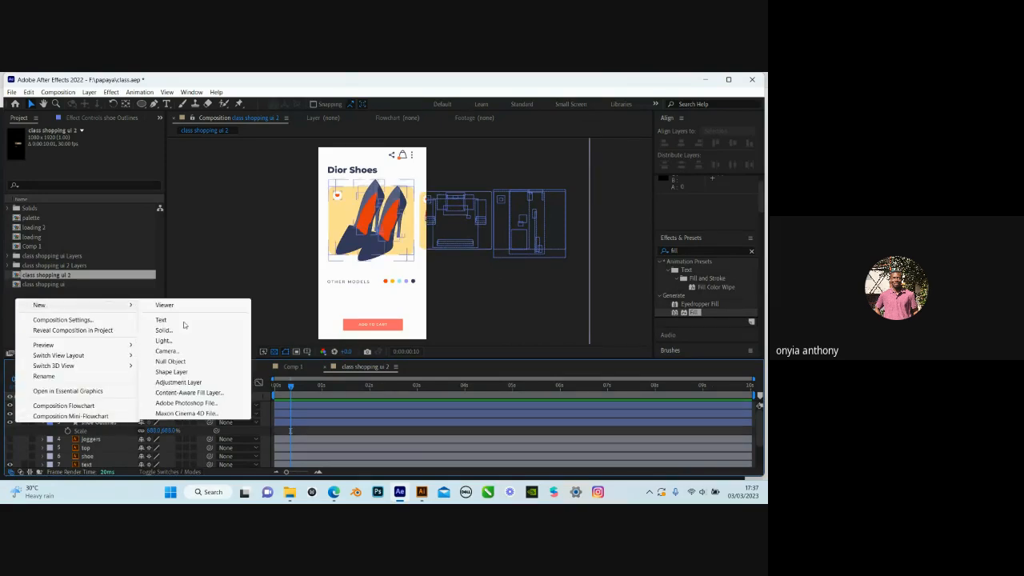
pyautogui.click(170, 362)
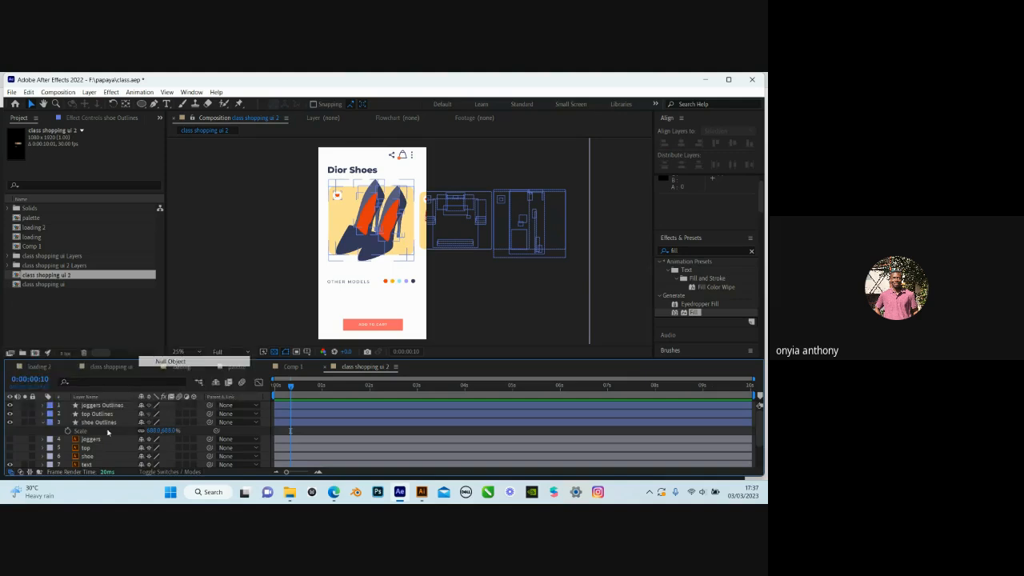
# Parent the joggers, top and shoe outlines to the null and shift joggers Outlines about 49 px right
pyautogui.click(101, 415)
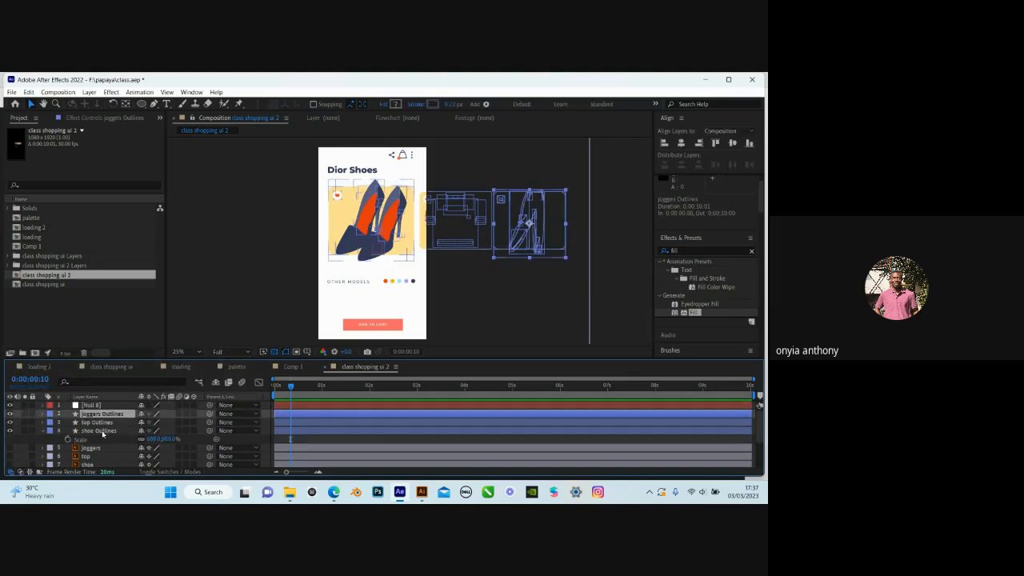
pyautogui.keyDown('shift'); pyautogui.click(101, 431); pyautogui.keyUp('shift')
pyautogui.moveTo(209, 413); pyautogui.dragTo(103, 407)
pyautogui.click(103, 405)
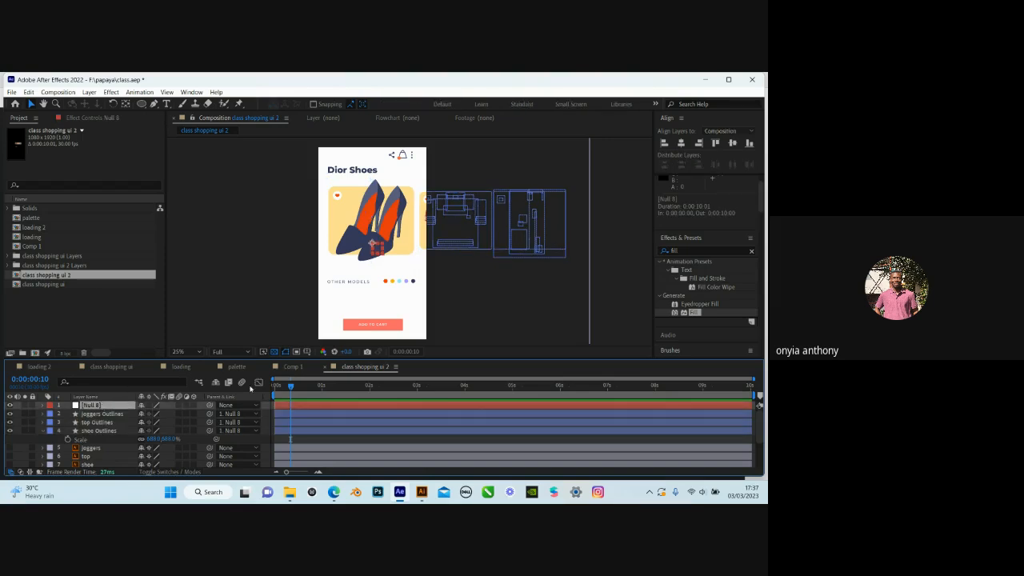
pyautogui.moveTo(526, 217); pyautogui.dragTo(534, 225)
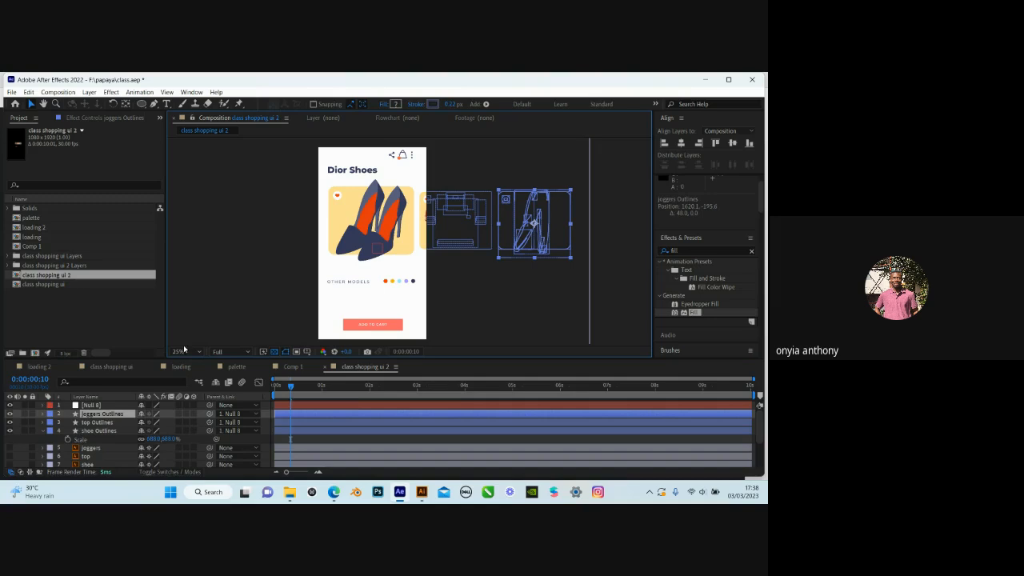
pyautogui.click(89, 431)
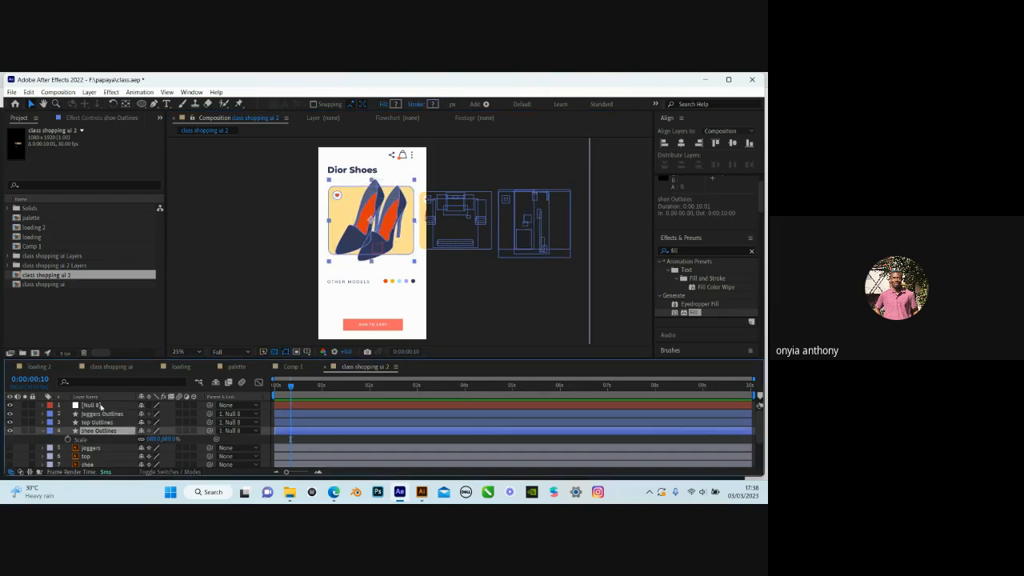
# Keyframe the null's Position at 0:00:00:10 and set its X value to about -291 at 0:00:01:00, centering the top card
pyautogui.click(100, 406)
pyautogui.press('p')
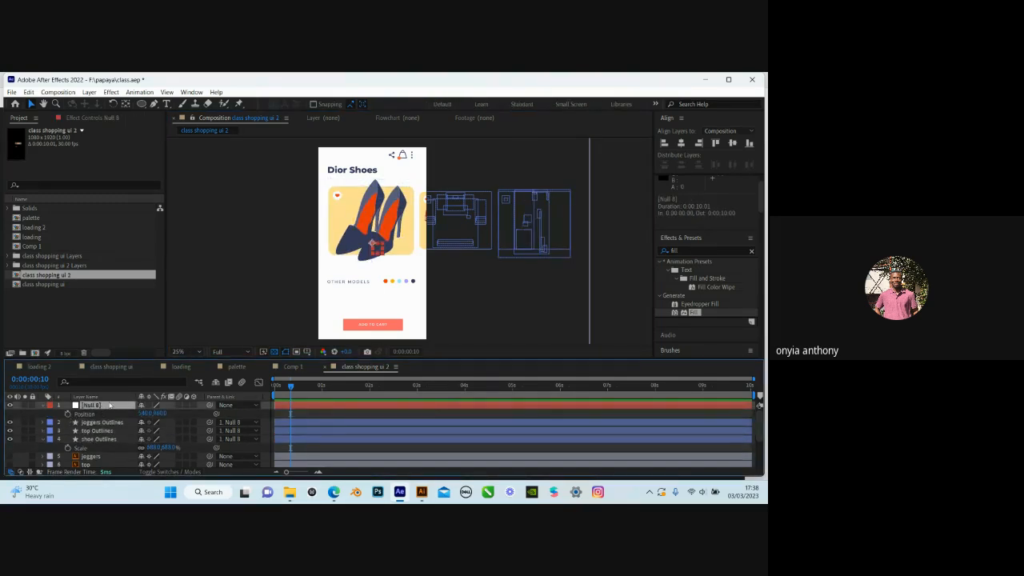
pyautogui.click(68, 415)
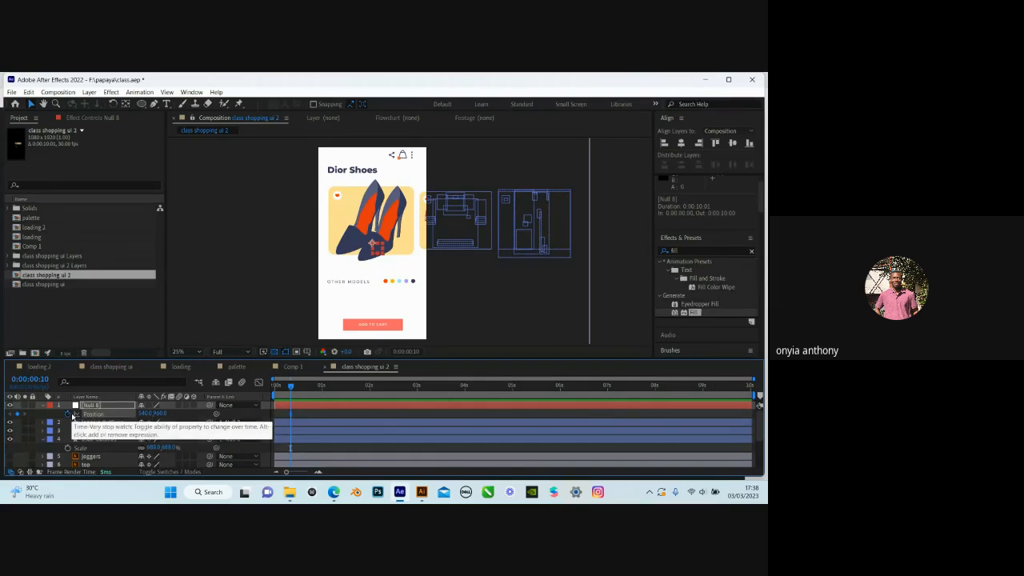
pyautogui.hotkey('shift', 'pagedown')
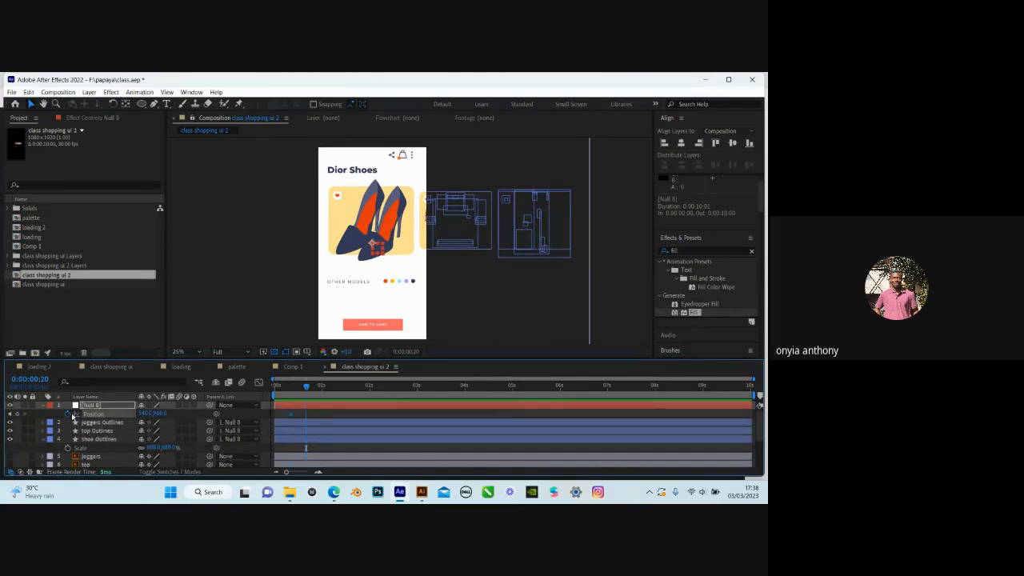
pyautogui.hotkey('shift', 'pagedown')
pyautogui.moveTo(143, 415); pyautogui.dragTo(2, 421)
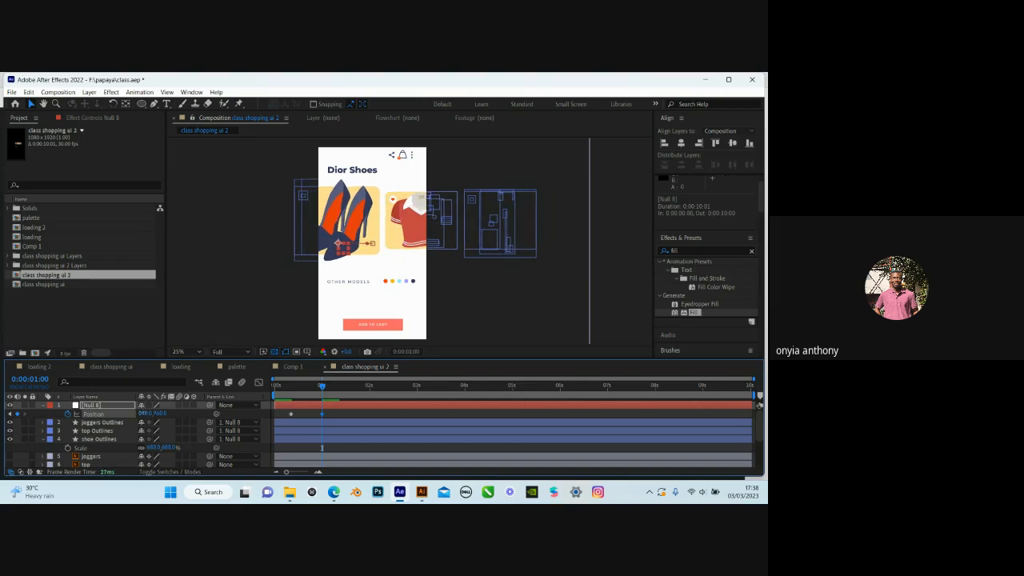
pyautogui.moveTo(143, 414); pyautogui.dragTo(16, 421)
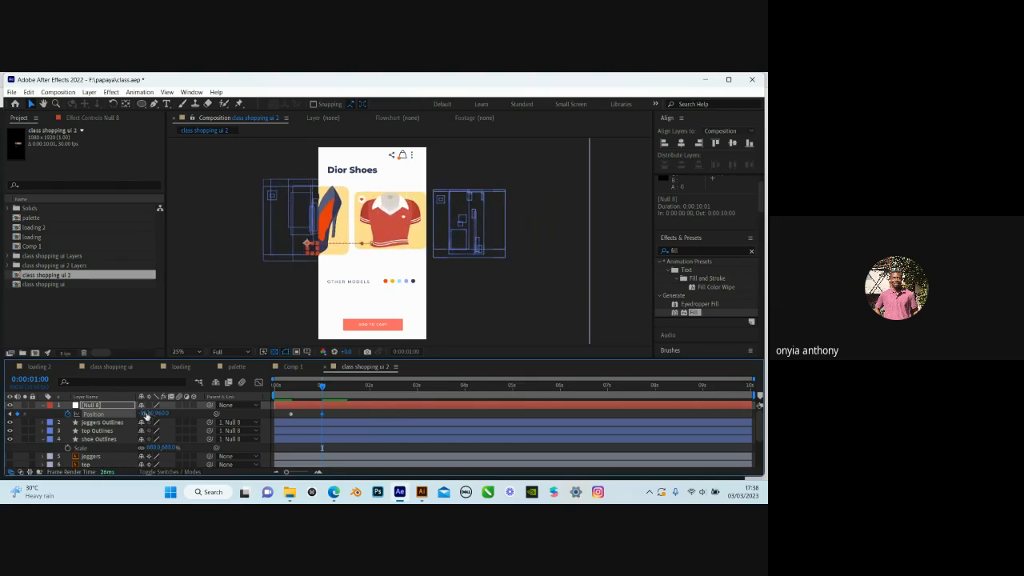
pyautogui.moveTo(147, 416); pyautogui.dragTo(64, 423)
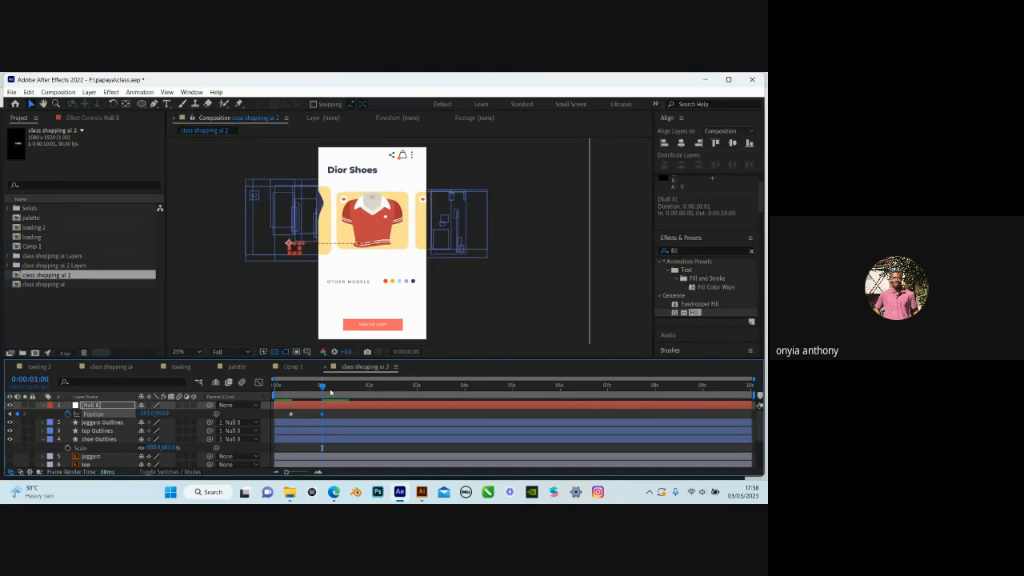
pyautogui.click(296, 390)
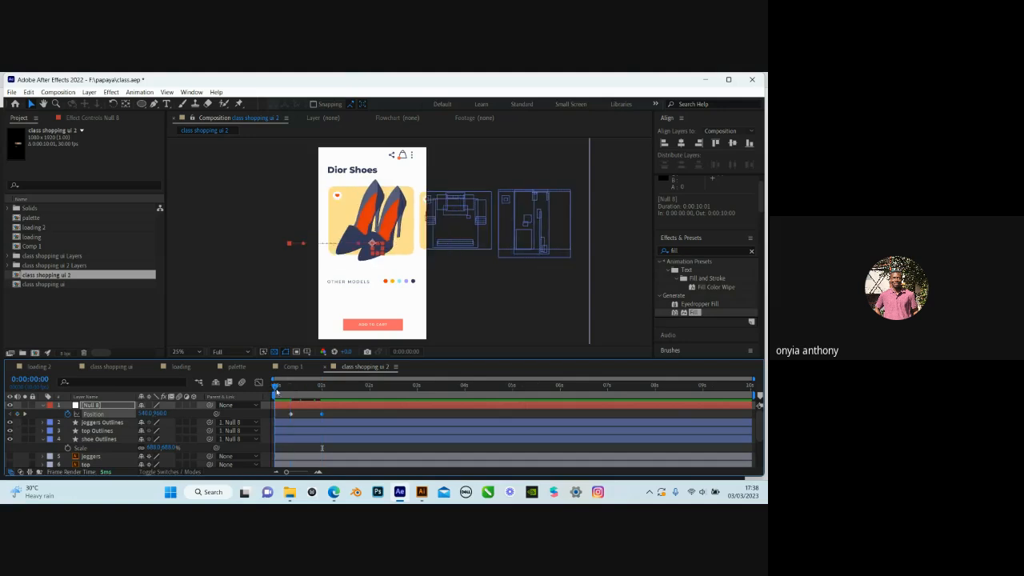
pyautogui.moveTo(316, 395); pyautogui.dragTo(322, 399)
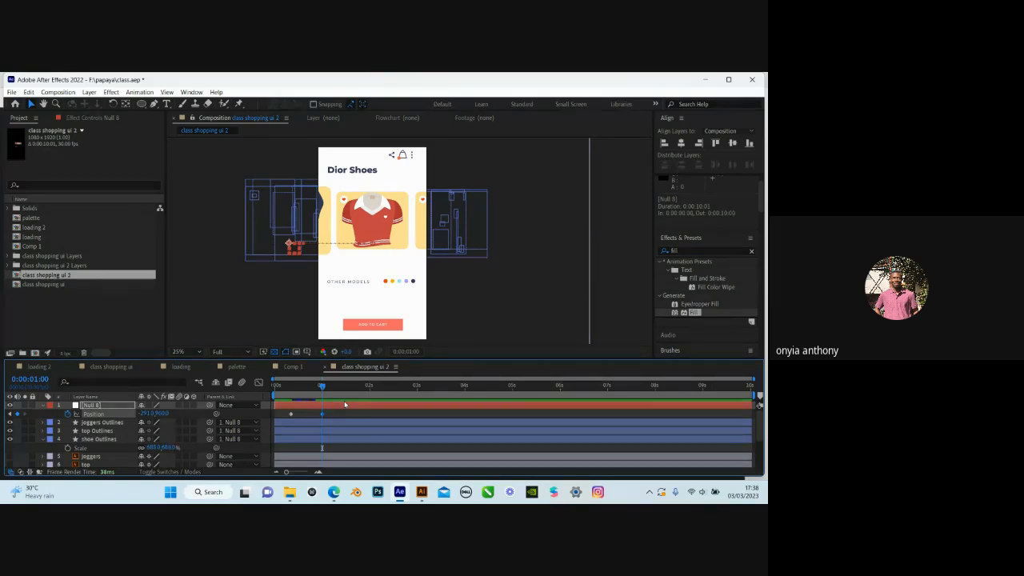
# Try to slide the null to an X Position of about -775 at 0:00:01:10 to bring in the joggers card
pyautogui.hotkey('shift', 'pagedown')
pyautogui.moveTo(148, 414); pyautogui.dragTo(1, 438)
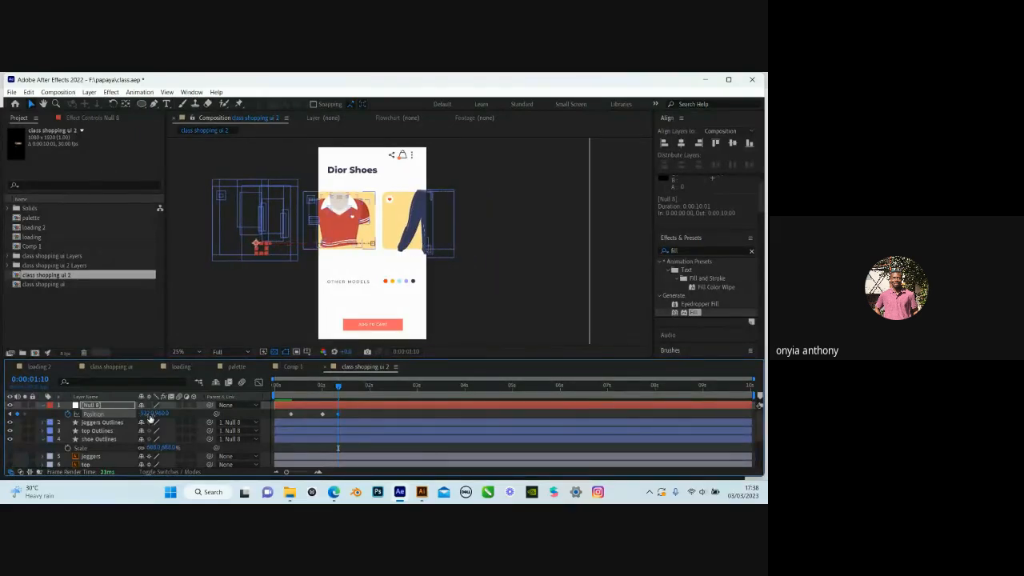
pyautogui.moveTo(78, 415); pyautogui.dragTo(83, 417)
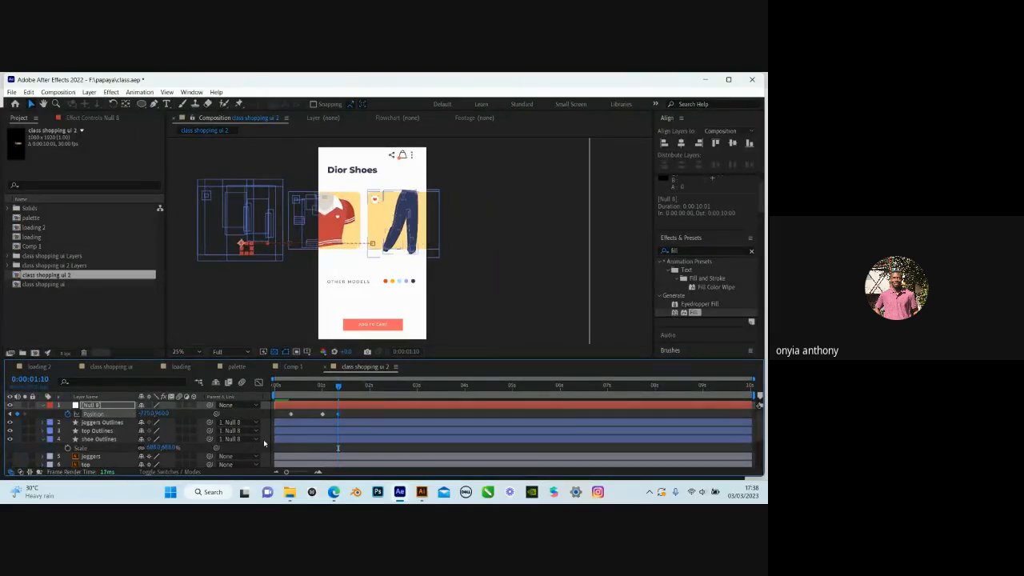
pyautogui.hotkey('ctrl', 'z')
pyautogui.hotkey('ctrl', 'z')
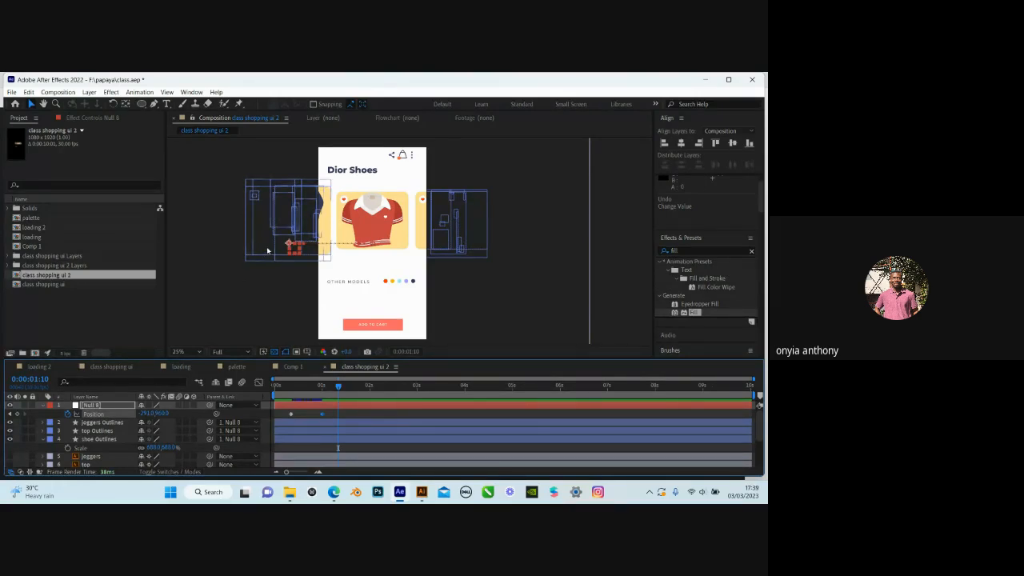
# Return to the null's keyframe at 0:00:00:10 and examine the shoe-to-top transition up to 0:00:01:00 in the class shopping ui composition
pyautogui.click(320, 394)
pyautogui.press('j')
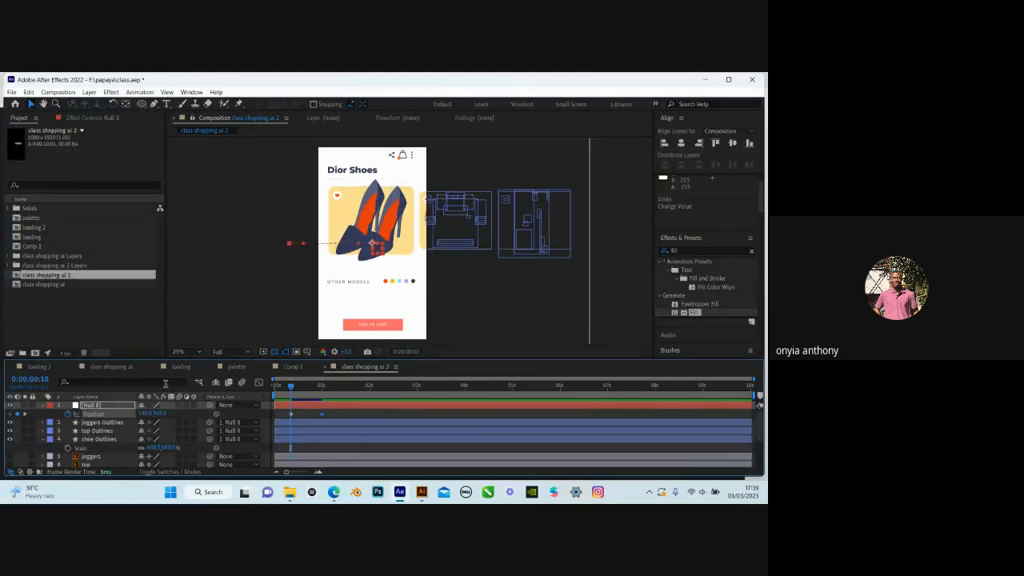
pyautogui.click(115, 367)
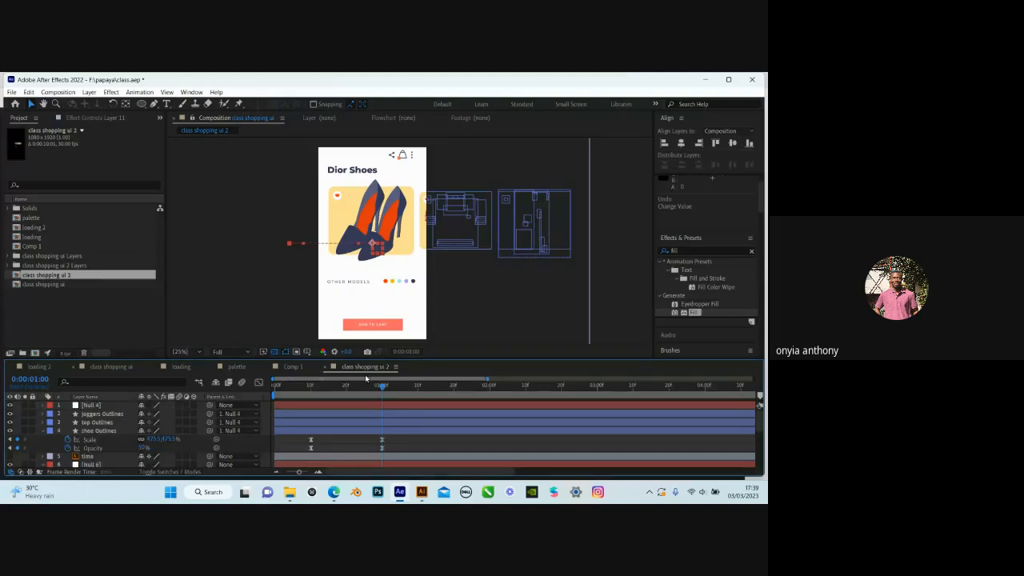
pyautogui.click(309, 386)
pyautogui.moveTo(318, 391); pyautogui.dragTo(370, 410)
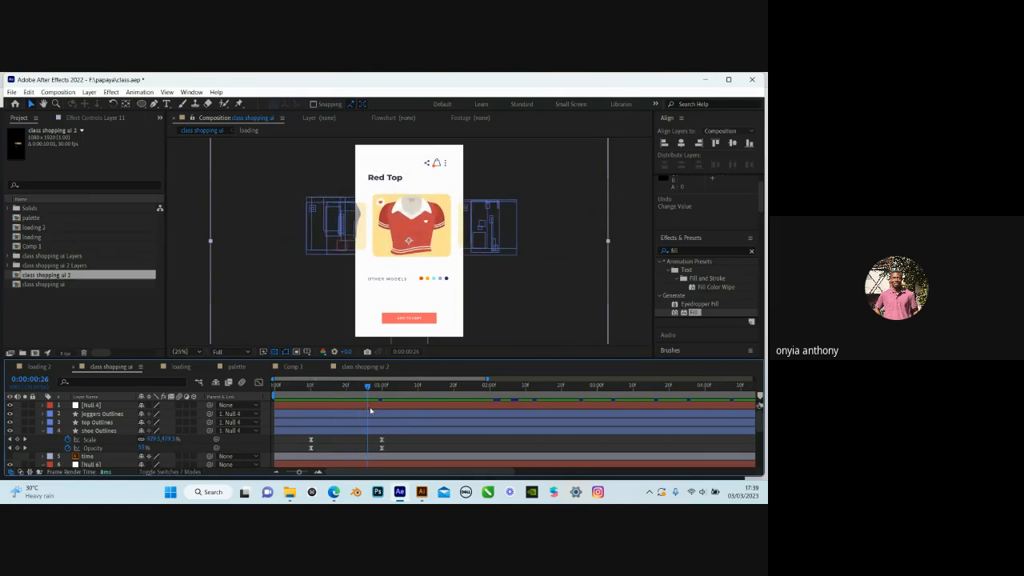
pyautogui.moveTo(371, 410); pyautogui.dragTo(372, 412)
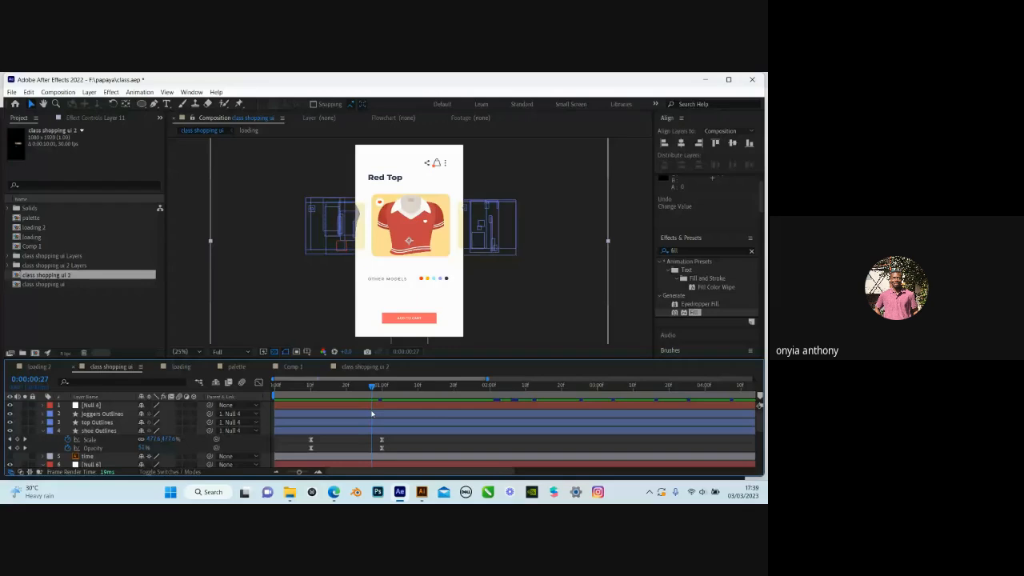
pyautogui.moveTo(383, 417); pyautogui.dragTo(383, 416)
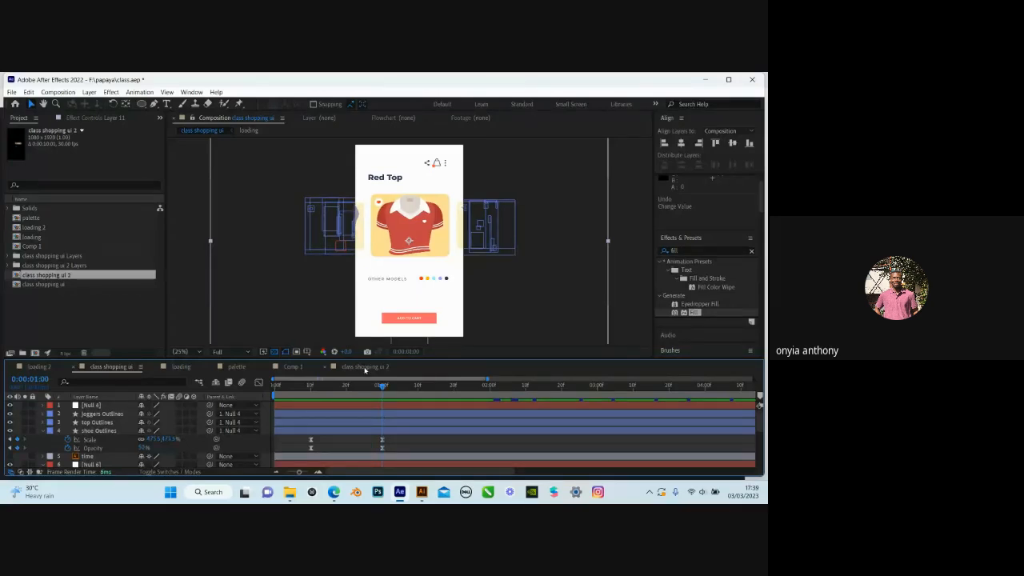
pyautogui.click(365, 367)
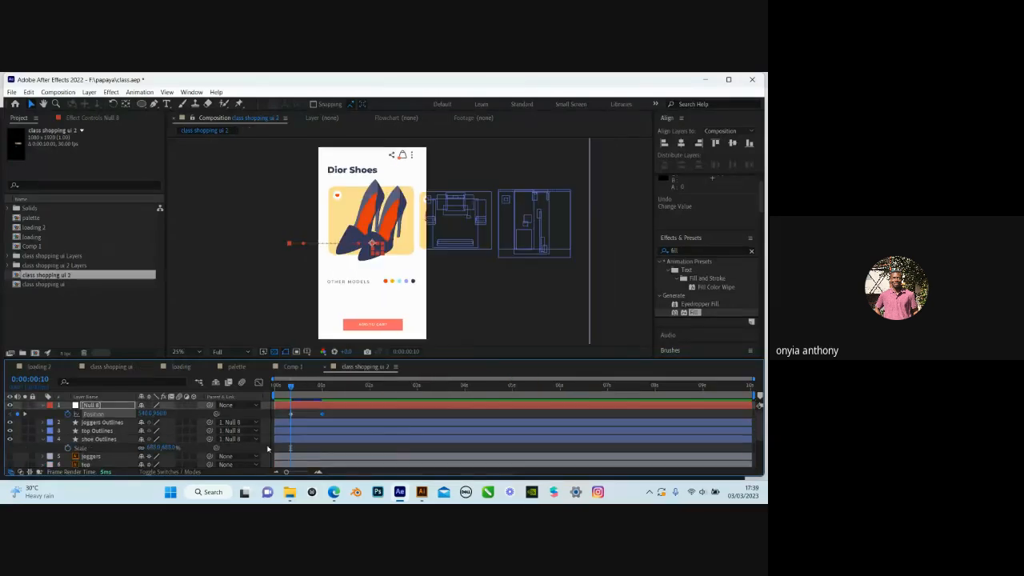
# Add Scale and Opacity keyframes to shoe Outlines at 0:00:00:10 in the class shopping ui 2 composition
pyautogui.click(99, 439)
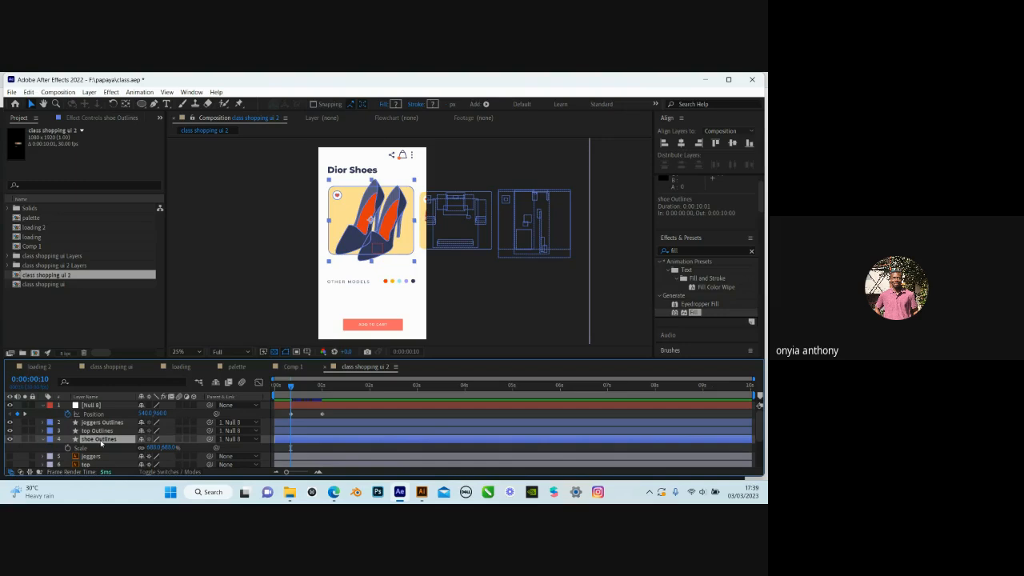
pyautogui.press('t')
pyautogui.press('t')
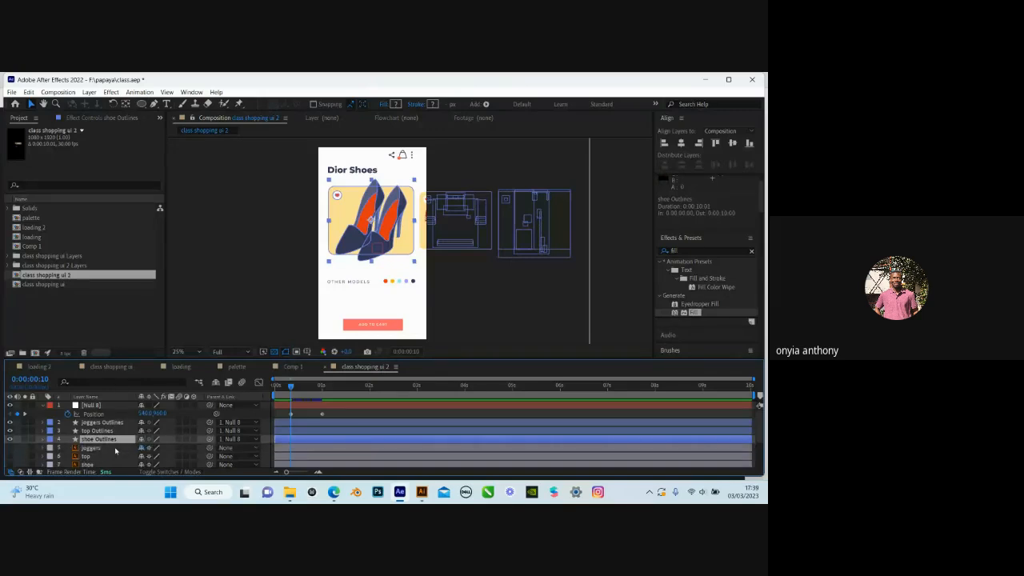
pyautogui.press('t')
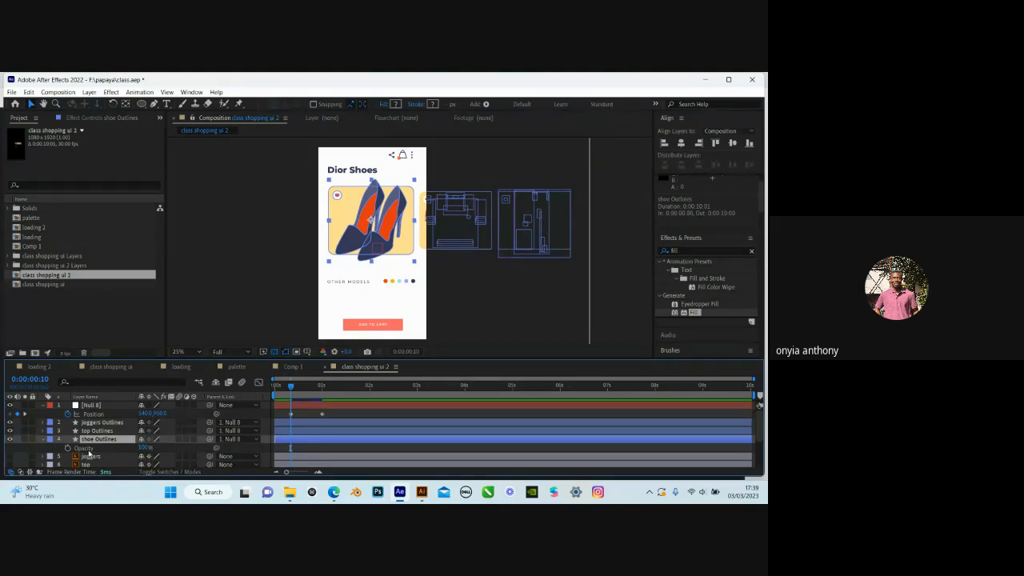
pyautogui.press('s')
pyautogui.hotkey('shift', 't')
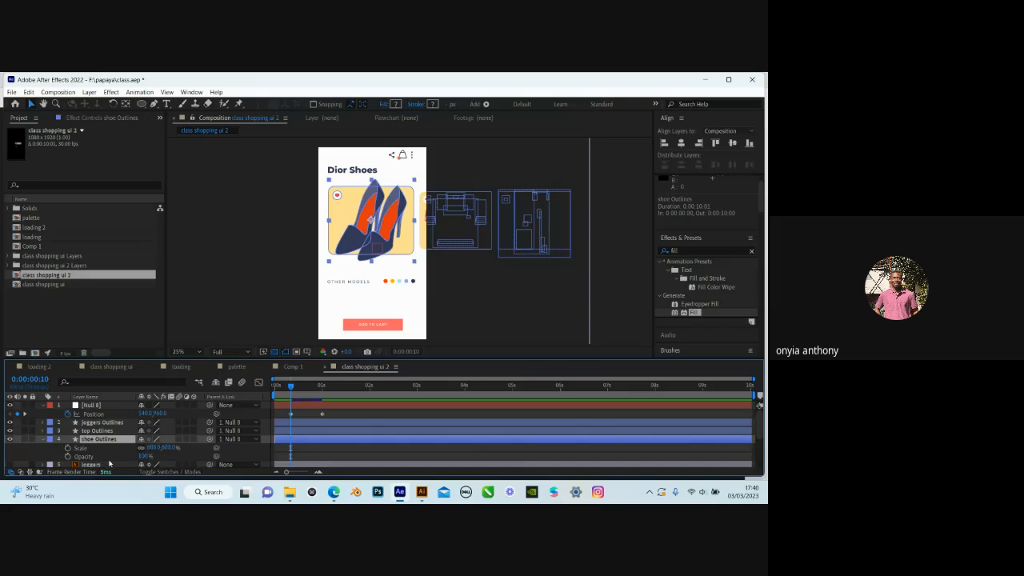
pyautogui.hotkey('shift', 'p')
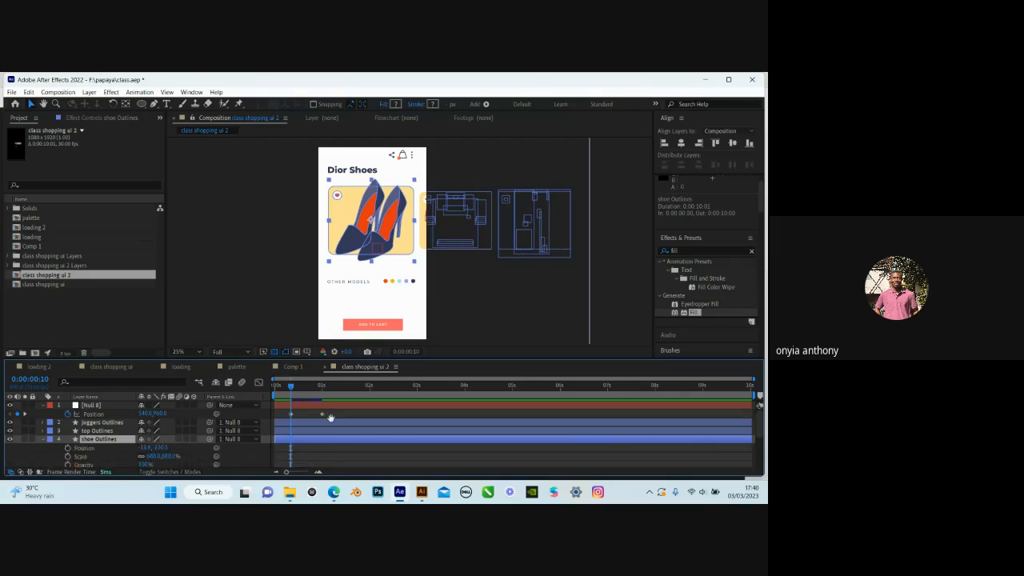
pyautogui.scroll(-1, 328, 421)
pyautogui.press('space')
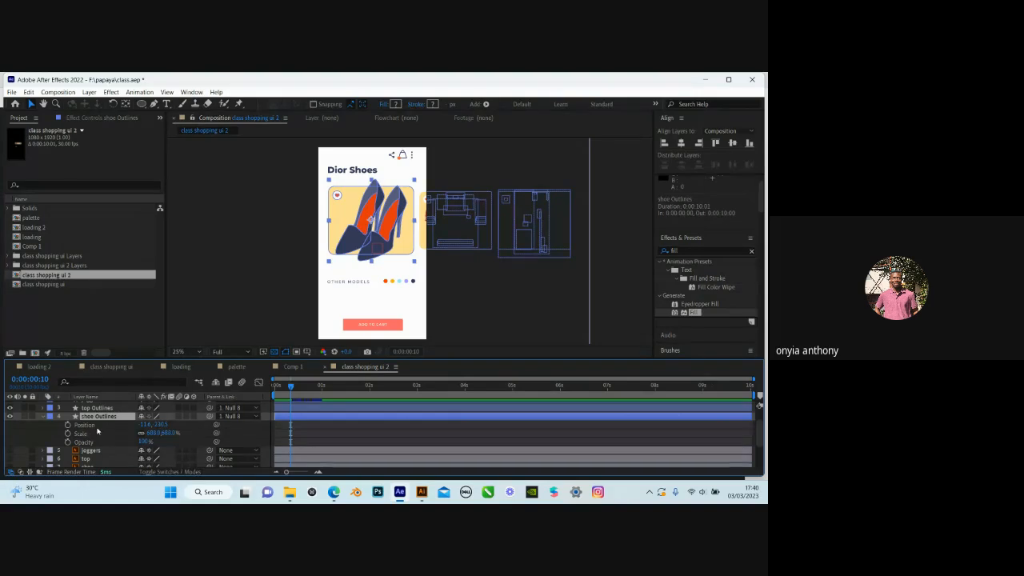
pyautogui.press('t')
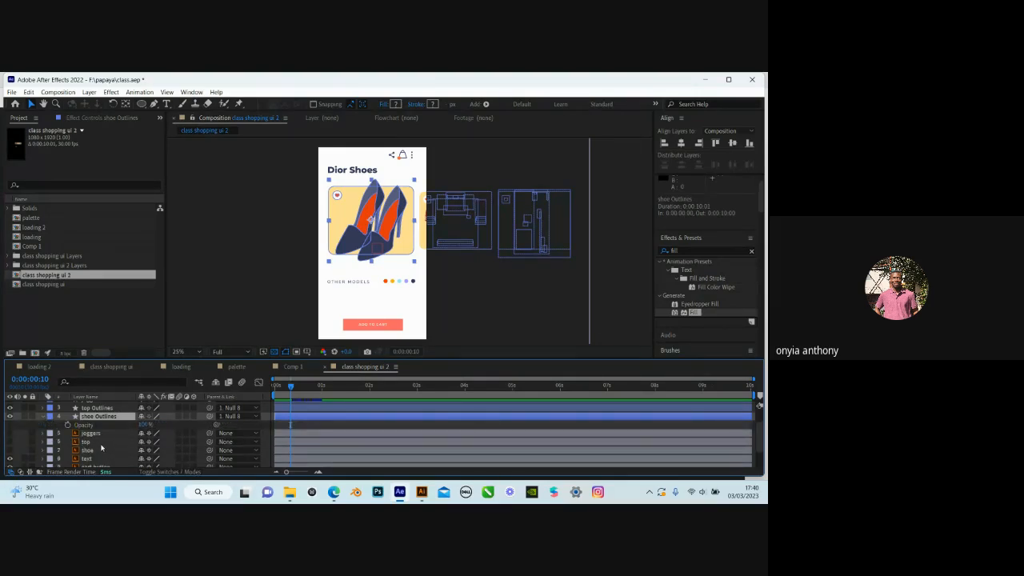
pyautogui.hotkey('shift', 's')
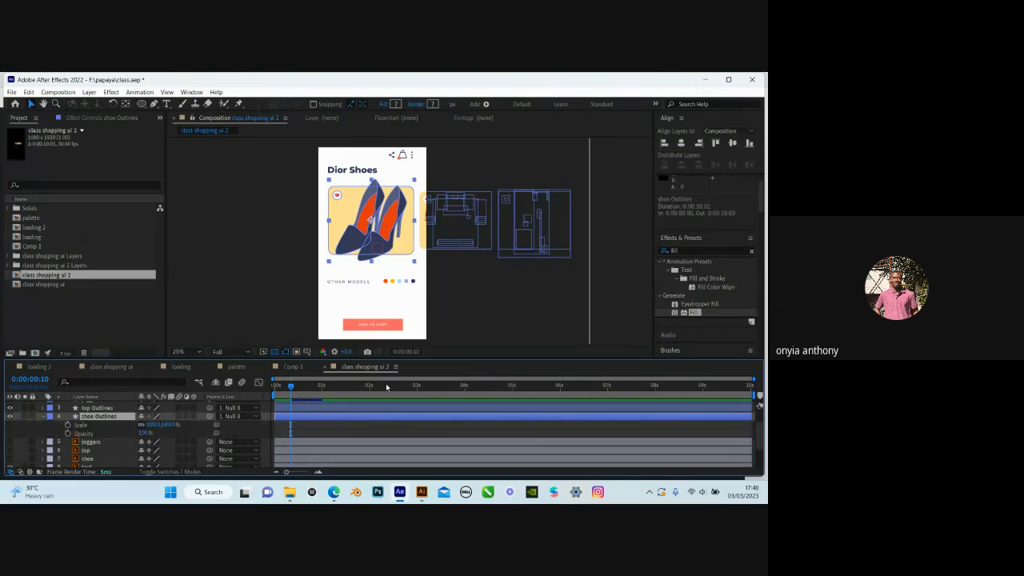
pyautogui.click(67, 424)
pyautogui.click(67, 432)
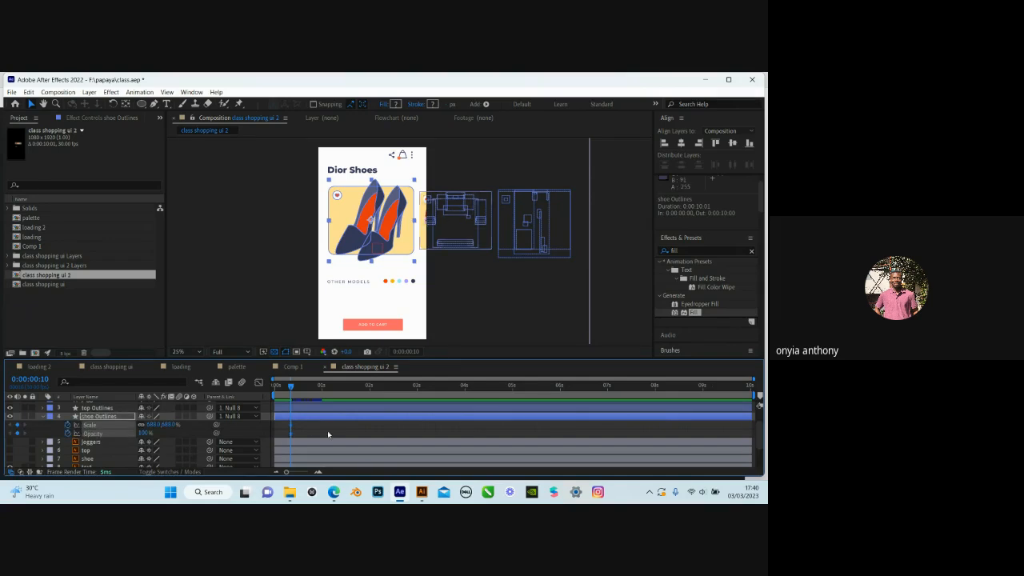
# Set shoe Outlines' Scale to 579% at 0:00:01:00, copying the value from joggers Outlines
pyautogui.scroll(2, 359, 420)
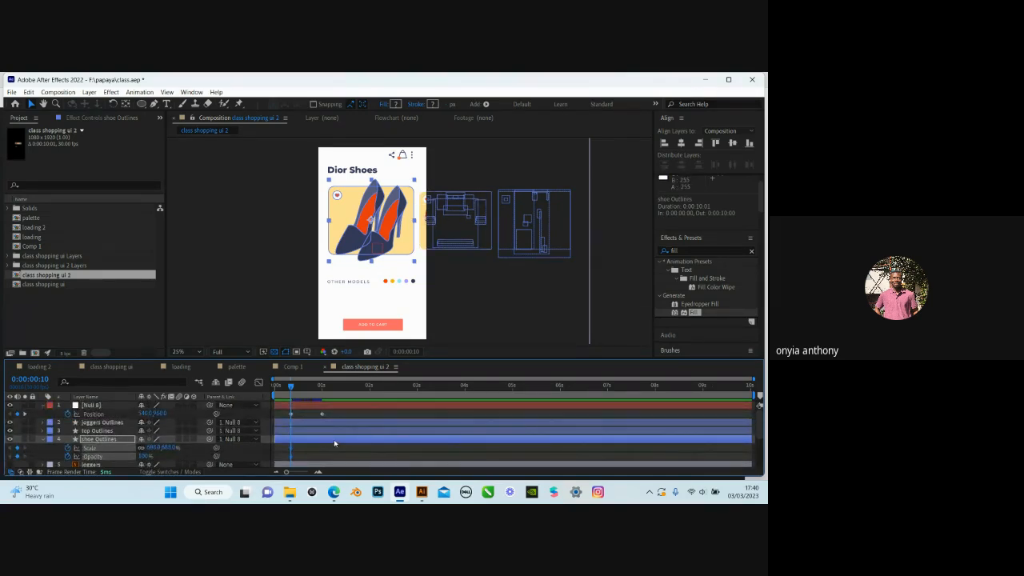
pyautogui.press('k')
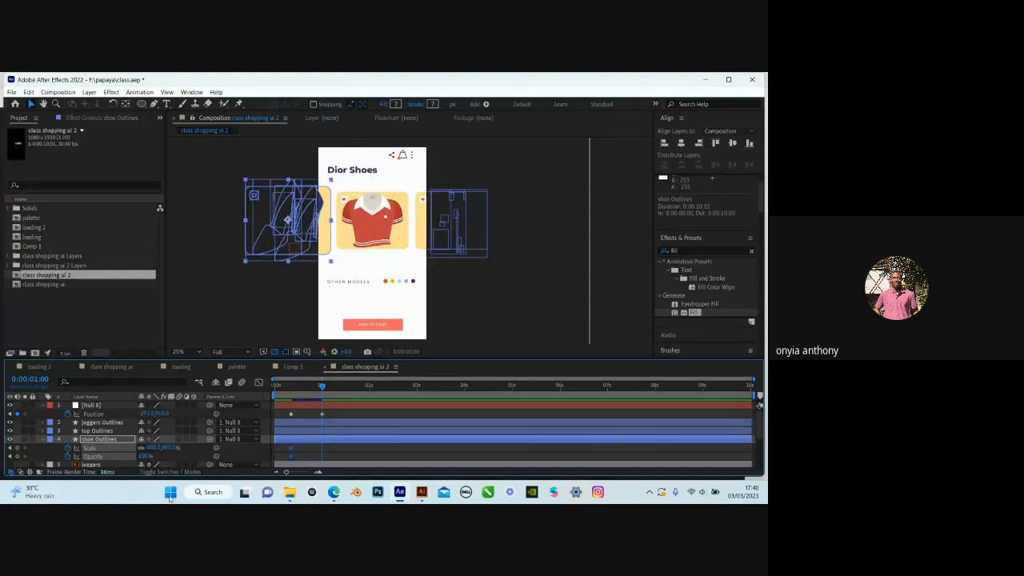
pyautogui.moveTo(156, 449); pyautogui.dragTo(99, 452)
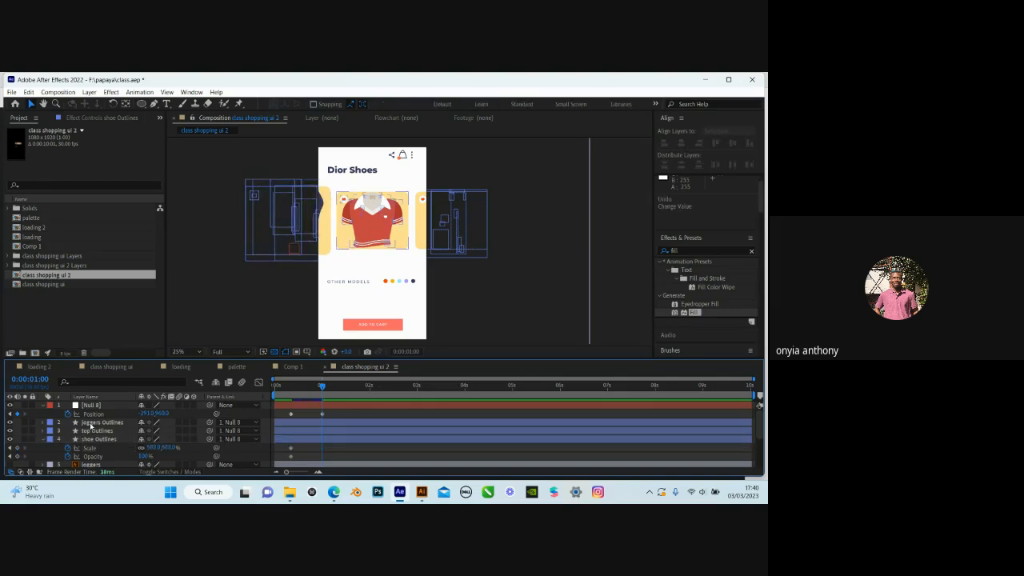
pyautogui.click(92, 423)
pyautogui.press('s')
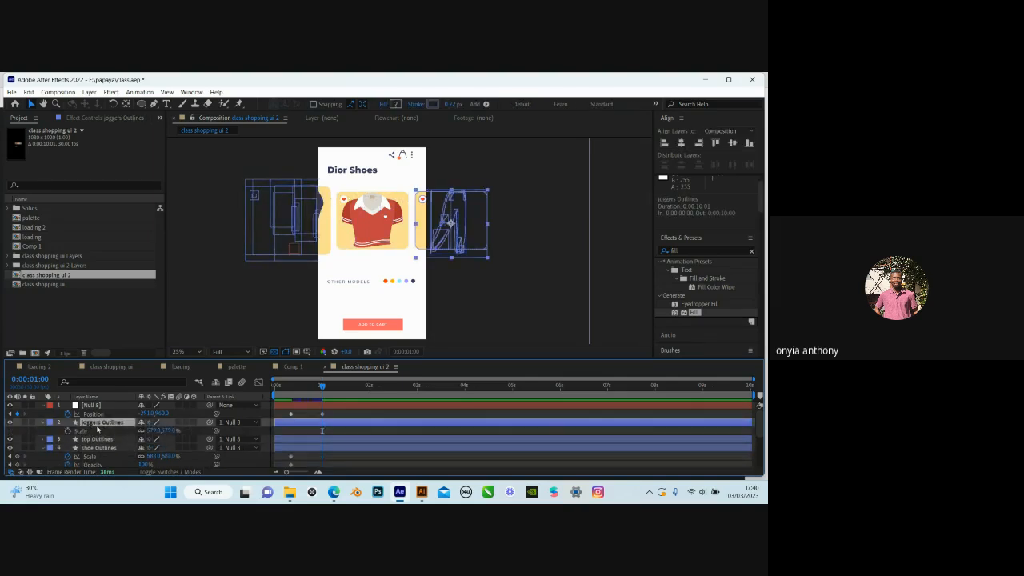
pyautogui.click(154, 431)
pyautogui.click(155, 456)
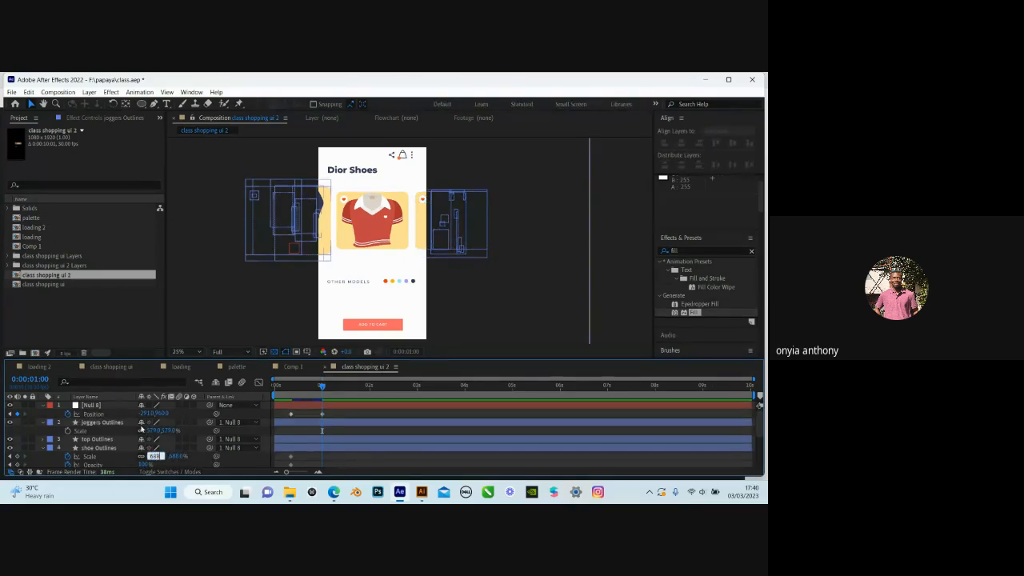
pyautogui.click(154, 431)
pyautogui.hotkey('ctrl', 'c')
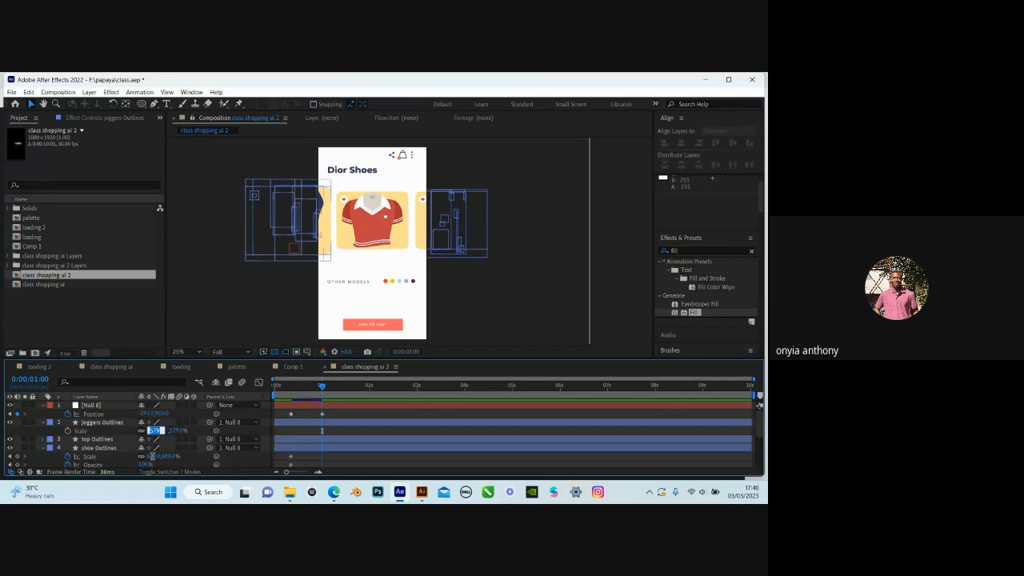
pyautogui.click(155, 456)
pyautogui.hotkey('ctrl', 'v')
pyautogui.press('Return')
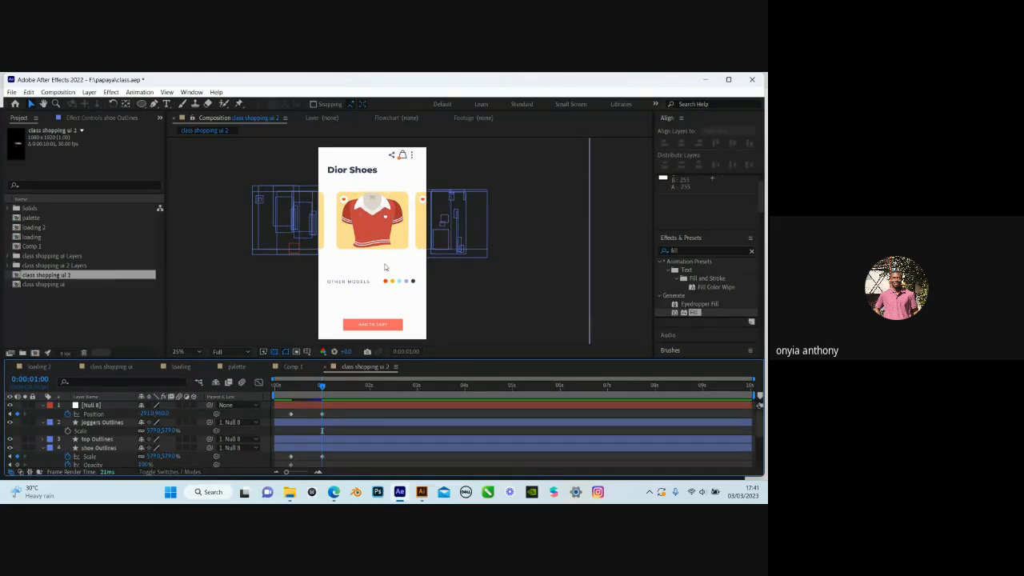
# Set shoe Outlines' Opacity to 50% at 0:00:01:00
pyautogui.click(372, 226)
pyautogui.scroll(-1, 326, 439)
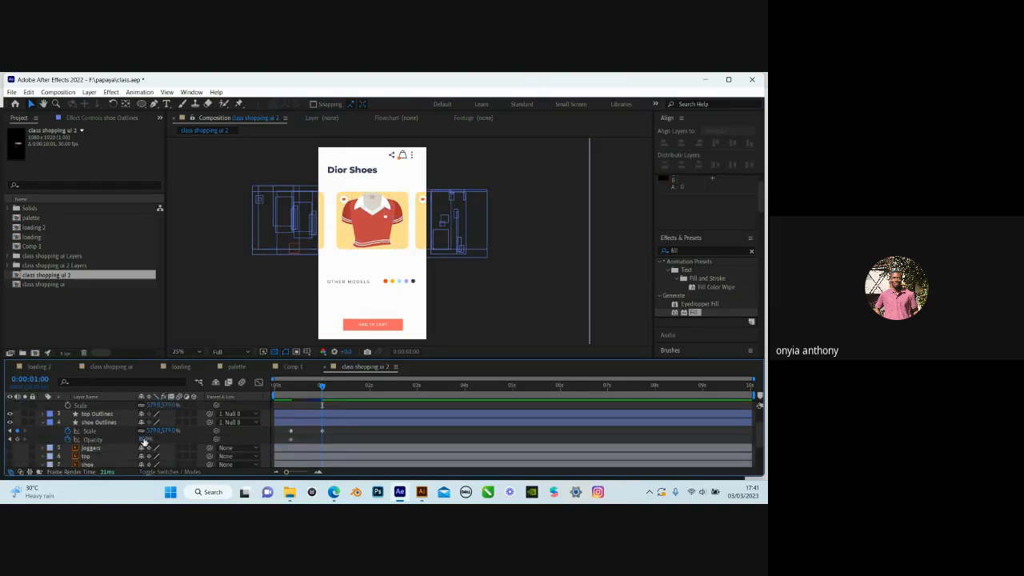
pyautogui.click(112, 439)
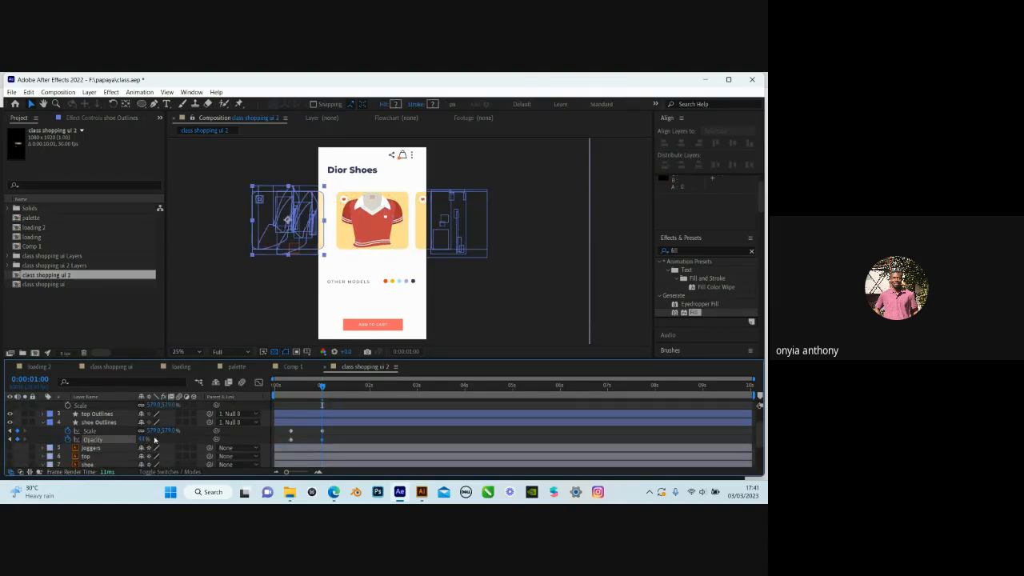
pyautogui.click(146, 440)
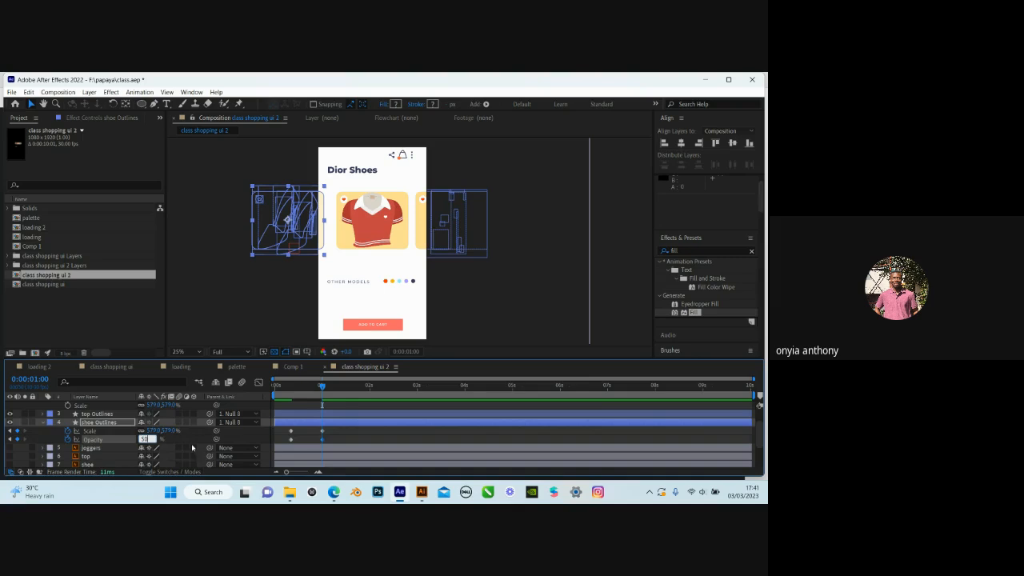
pyautogui.click(231, 442)
# Try to shift shoe Outlines about 50 px to the right through its Position and review the start of the animation
pyautogui.scroll(2, 400, 289)
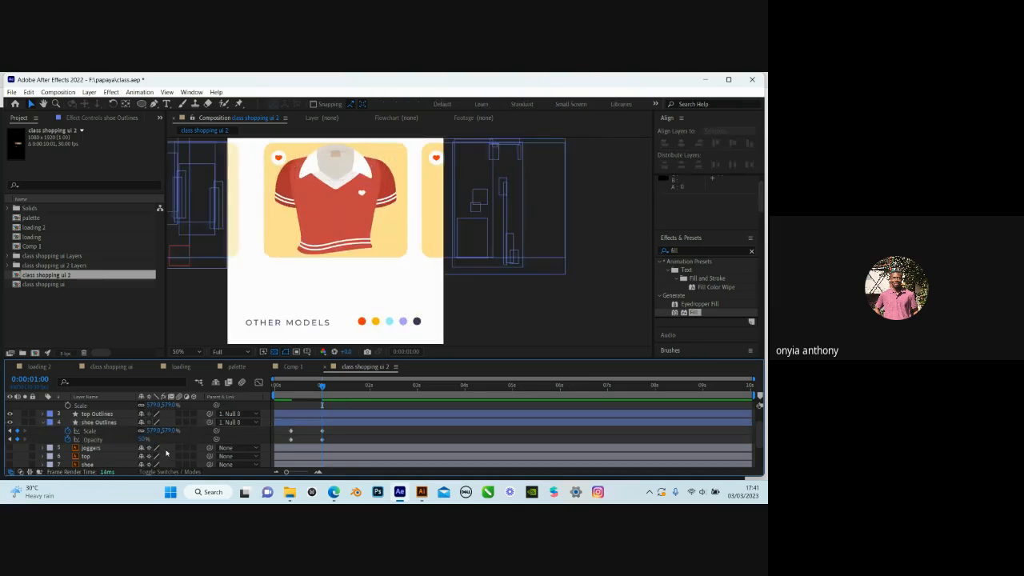
pyautogui.scroll(2, 75, 450)
pyautogui.click(93, 449)
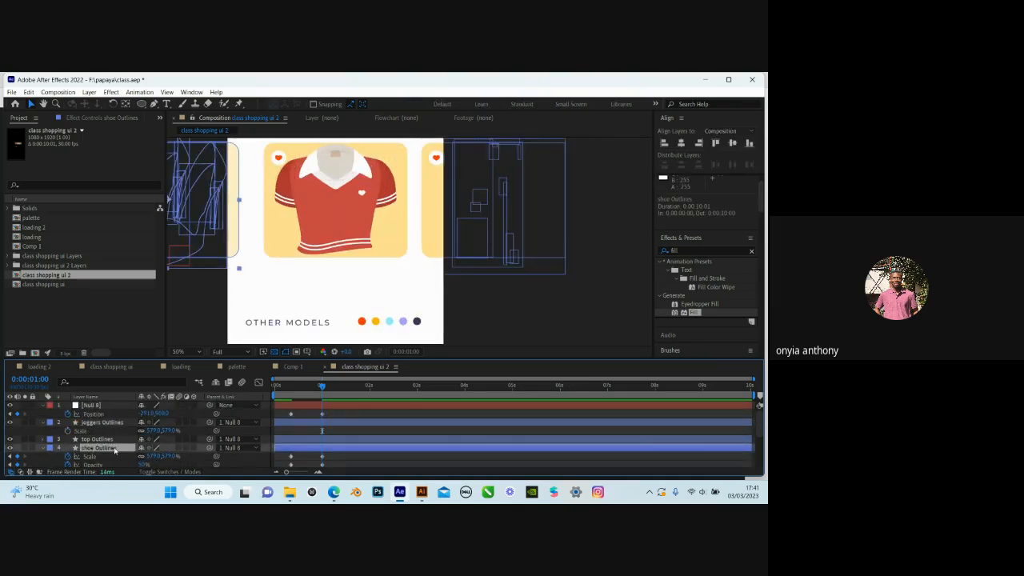
pyautogui.hotkey('shift', 'p')
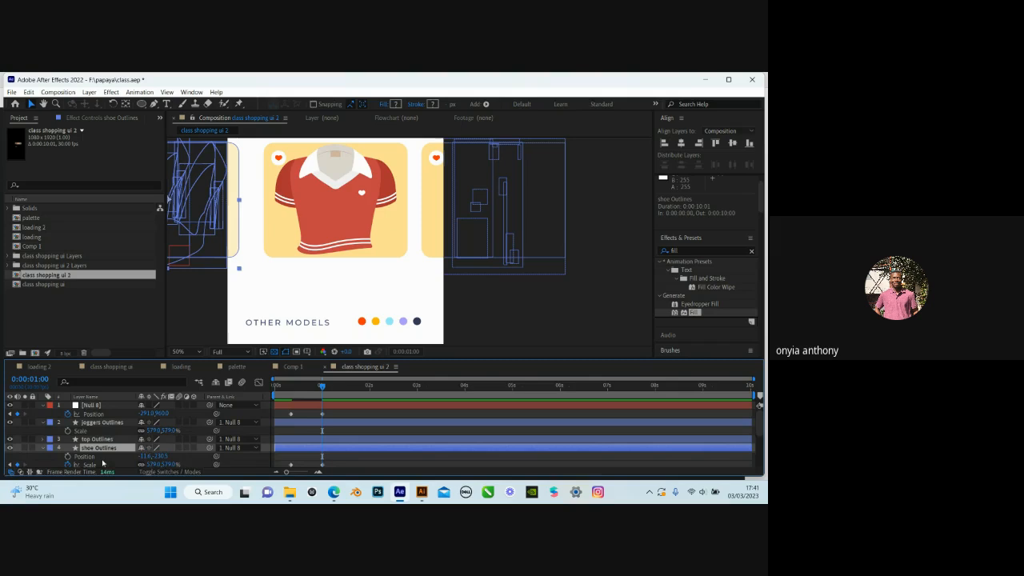
pyautogui.moveTo(147, 457); pyautogui.dragTo(176, 456)
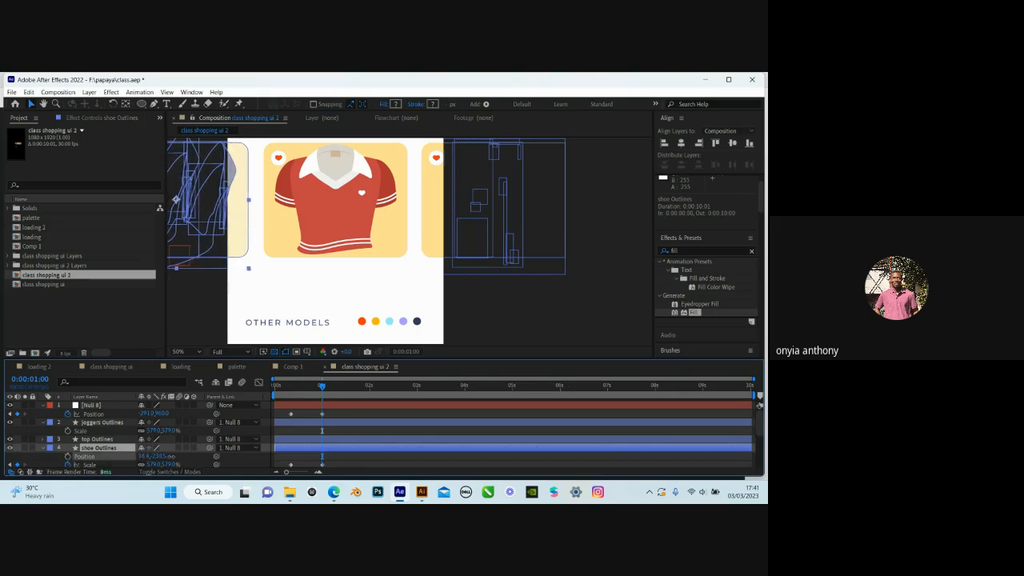
pyautogui.press(',')
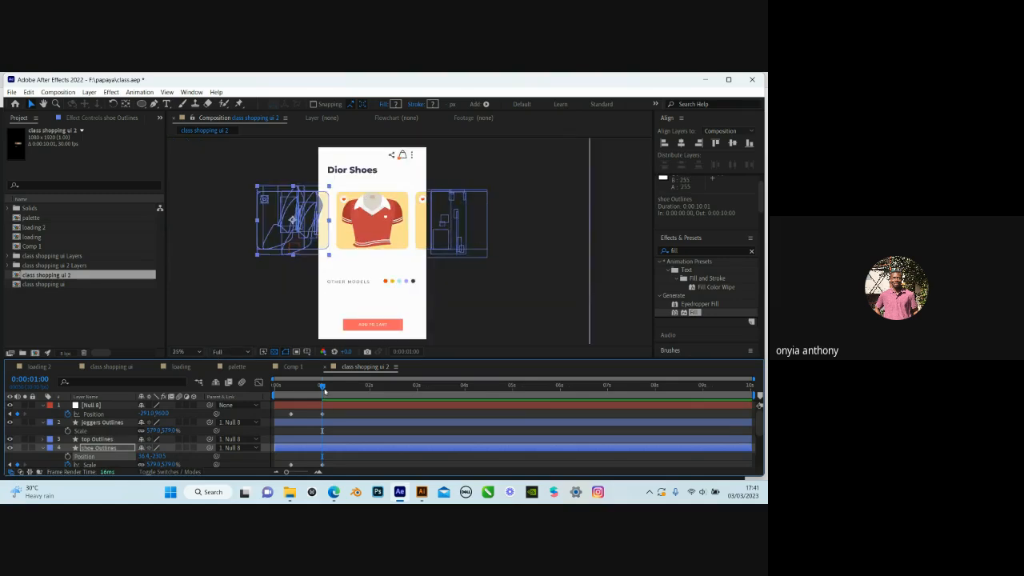
pyautogui.moveTo(324, 391); pyautogui.dragTo(279, 394)
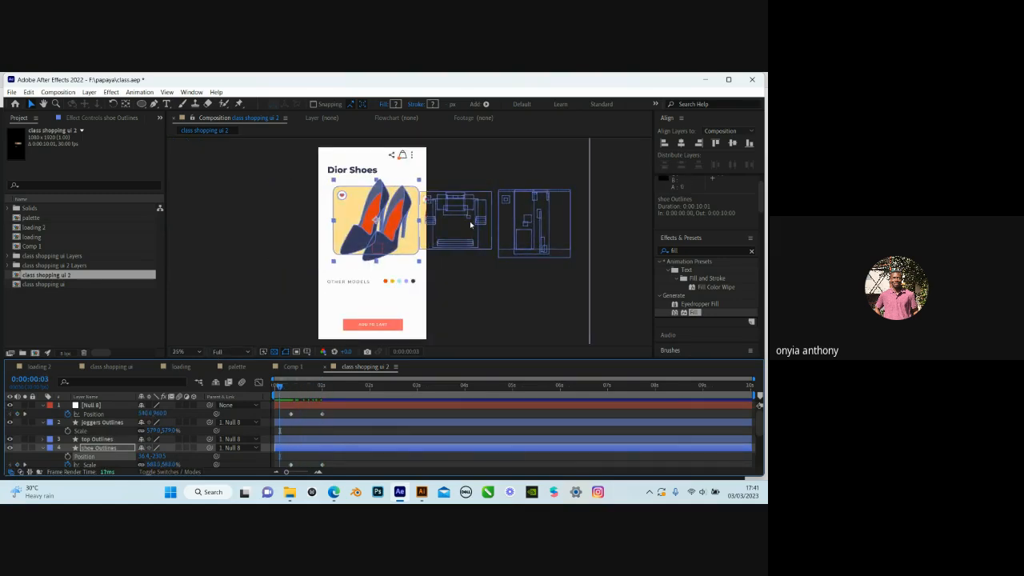
# Try to nudge top Outlines and joggers Outlines to the right together, and undo that move along with the shoe Outlines shift
pyautogui.click(513, 228)
pyautogui.keyDown('shift'); pyautogui.click(480, 227); pyautogui.keyUp('shift')
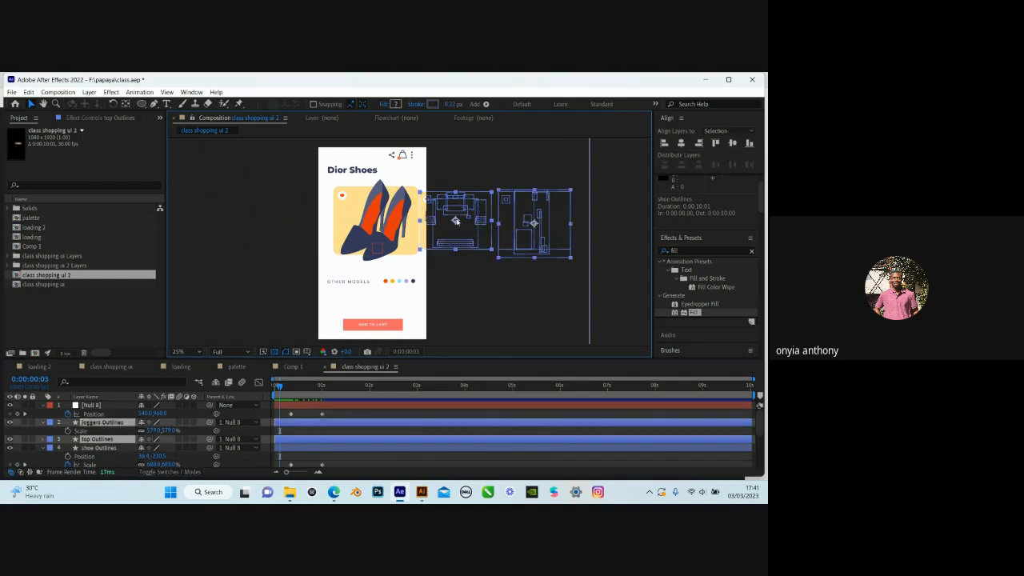
pyautogui.moveTo(457, 222); pyautogui.dragTo(462, 222)
pyautogui.hotkey('ctrl', 'z')
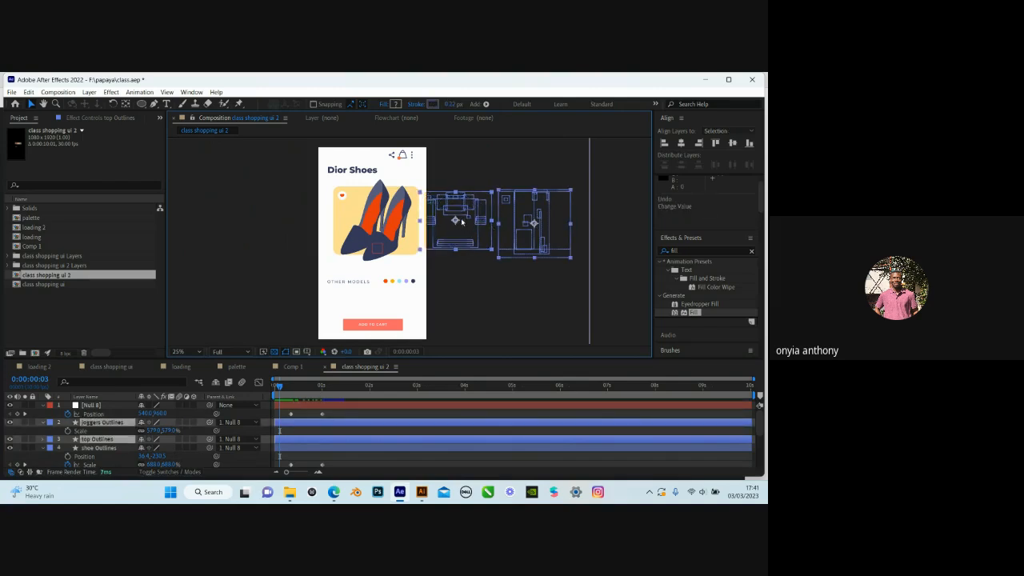
pyautogui.hotkey('ctrl', 'z')
pyautogui.hotkey('ctrl', 'z')
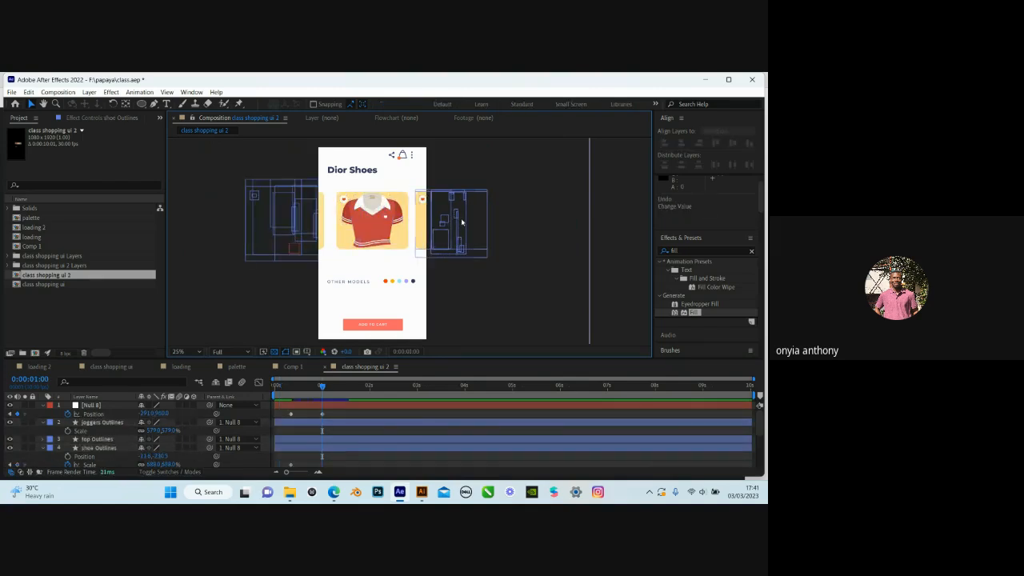
pyautogui.hotkey('ctrl', 'shift', 'z')
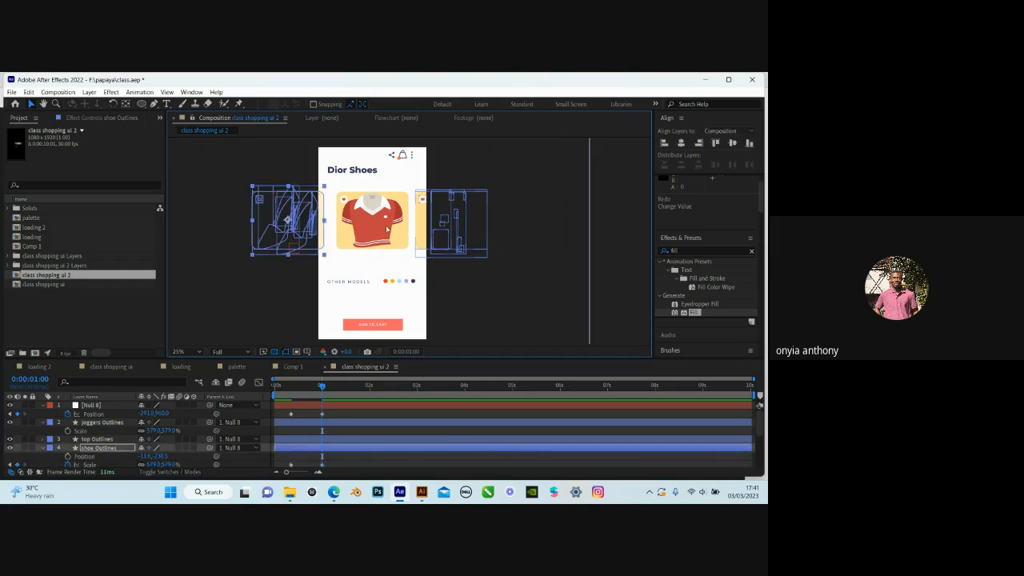
pyautogui.click(539, 242)
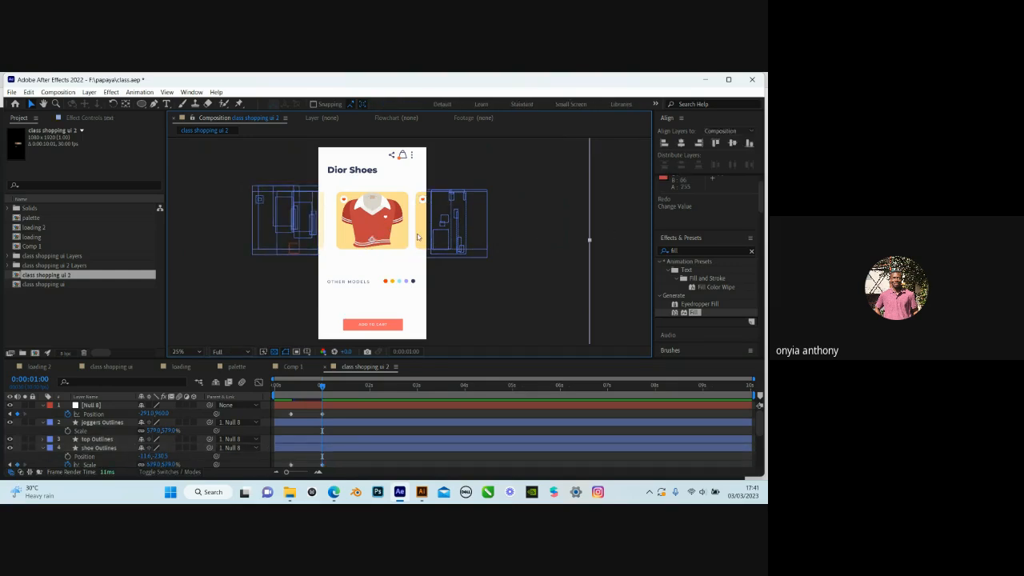
# Set top Outlines' Opacity to 50% at 0:00:00:10 and add Opacity and Scale keyframes there
pyautogui.click(97, 439)
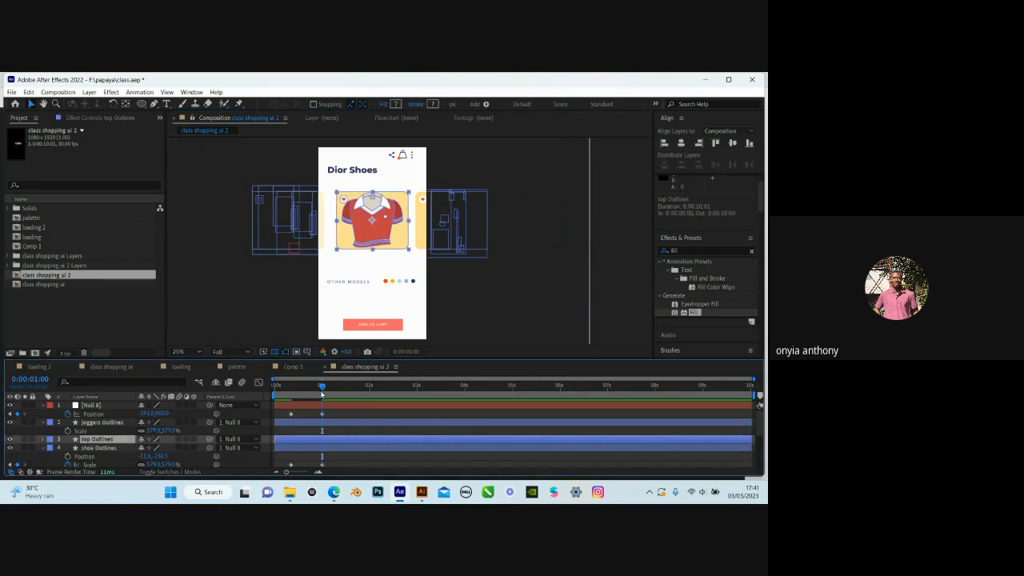
pyautogui.moveTo(298, 393)
pyautogui.mouseDown()
pyautogui.moveTo(338, 401)
pyautogui.moveTo(282, 402)
pyautogui.mouseUp()
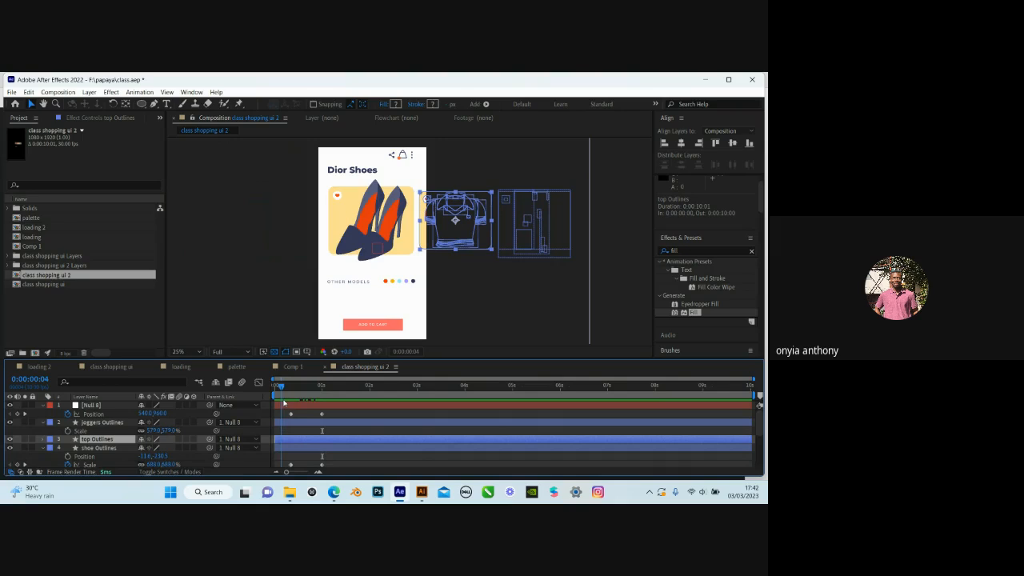
pyautogui.moveTo(284, 403); pyautogui.dragTo(323, 427)
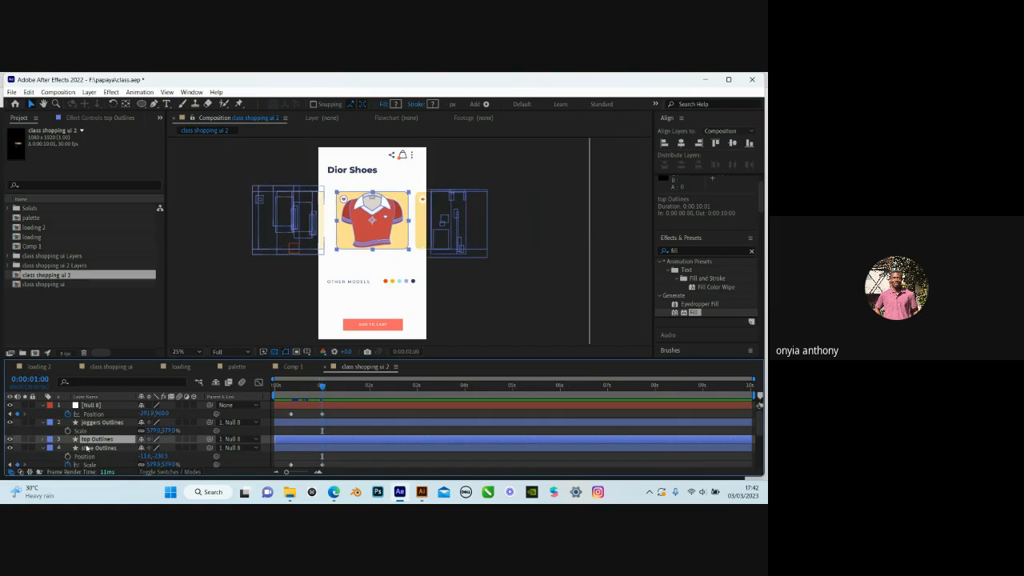
pyautogui.press('s')
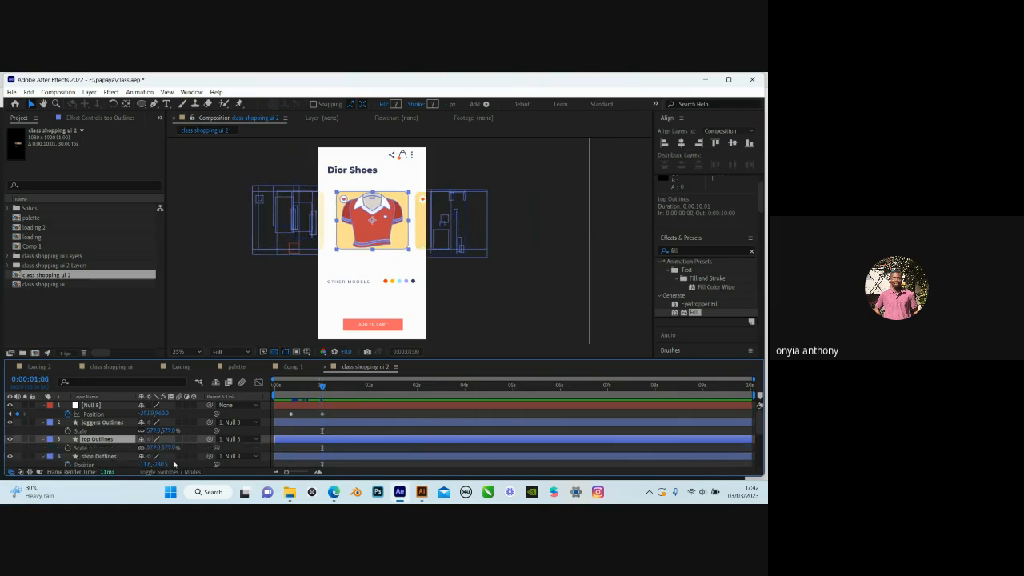
pyautogui.hotkey('shift', 't')
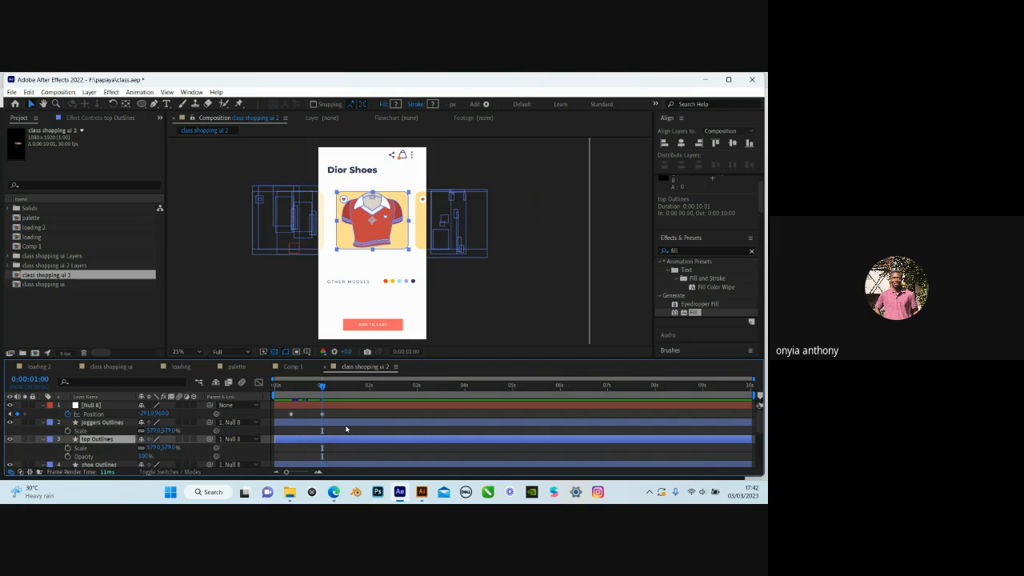
pyautogui.press('j')
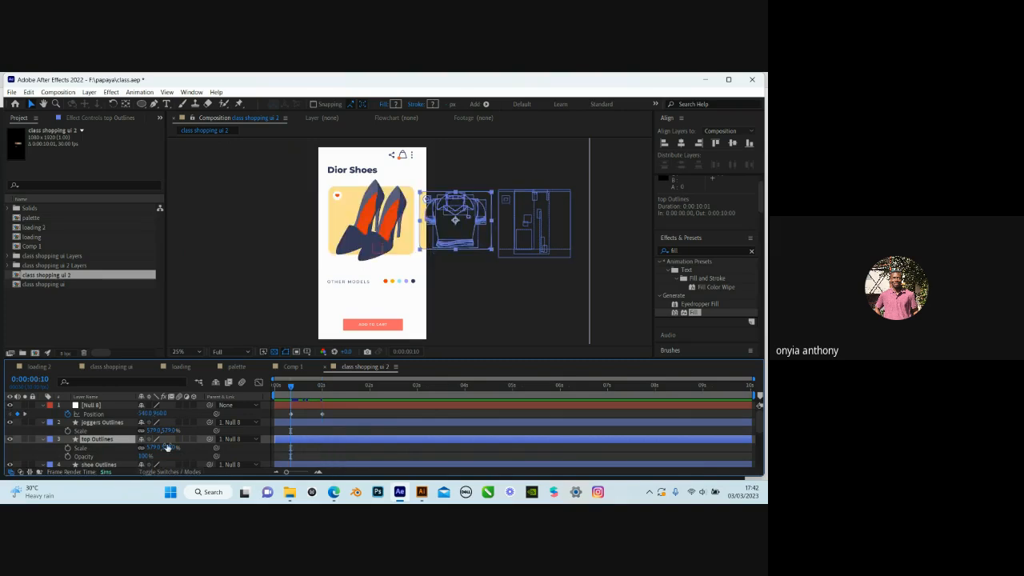
pyautogui.click(145, 456)
pyautogui.write('50')
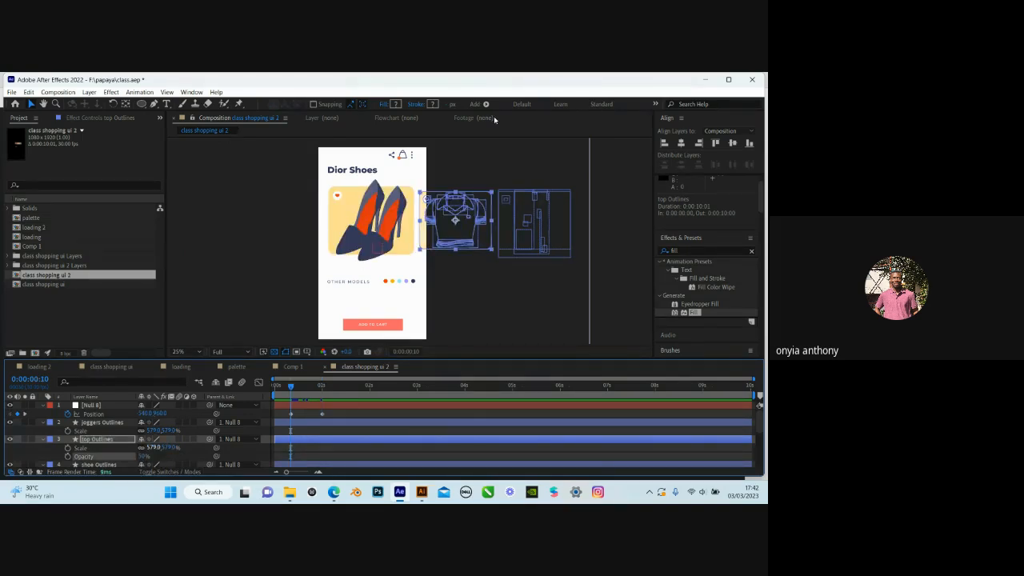
pyautogui.press('Return')
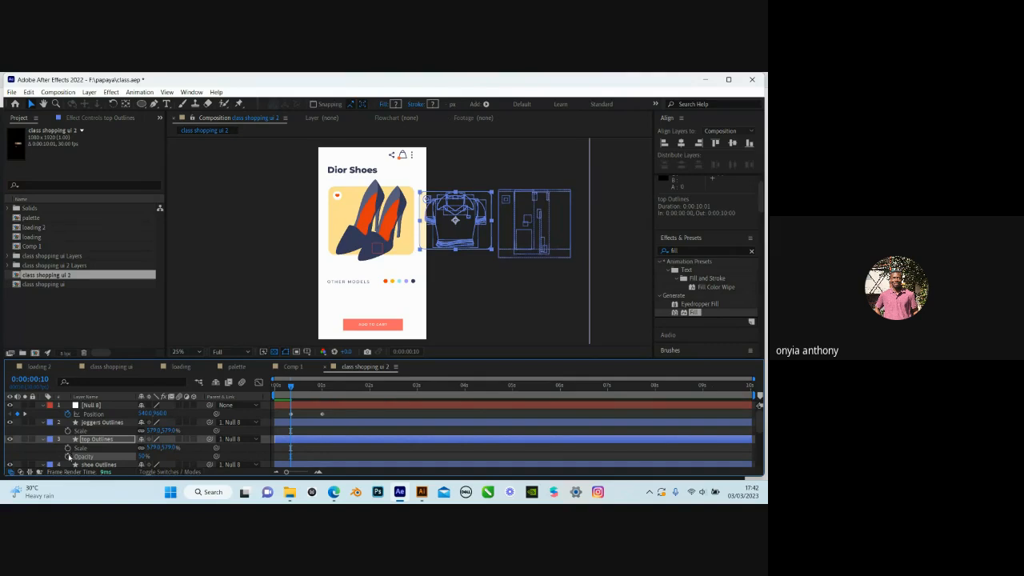
pyautogui.click(68, 456)
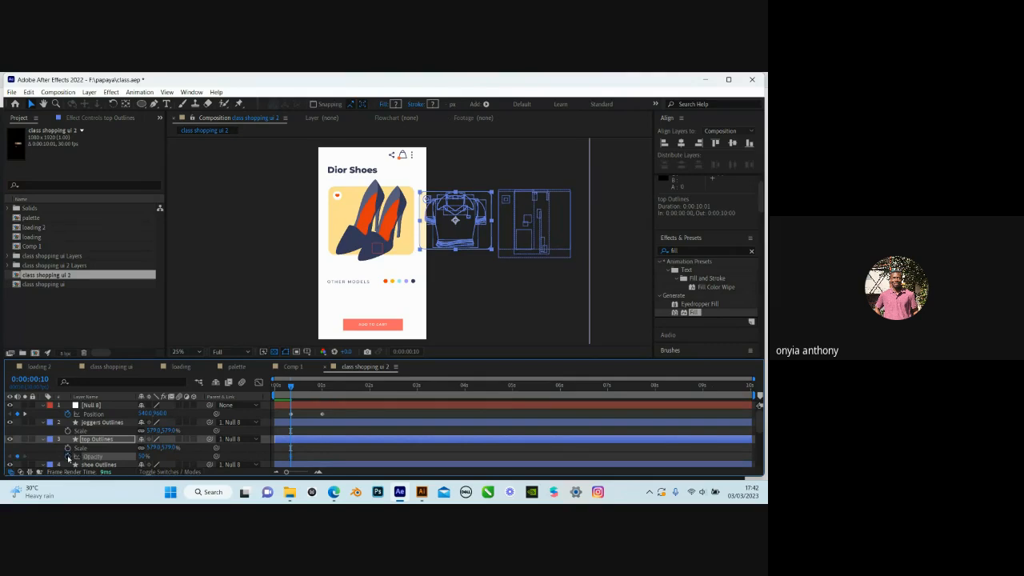
pyautogui.click(67, 448)
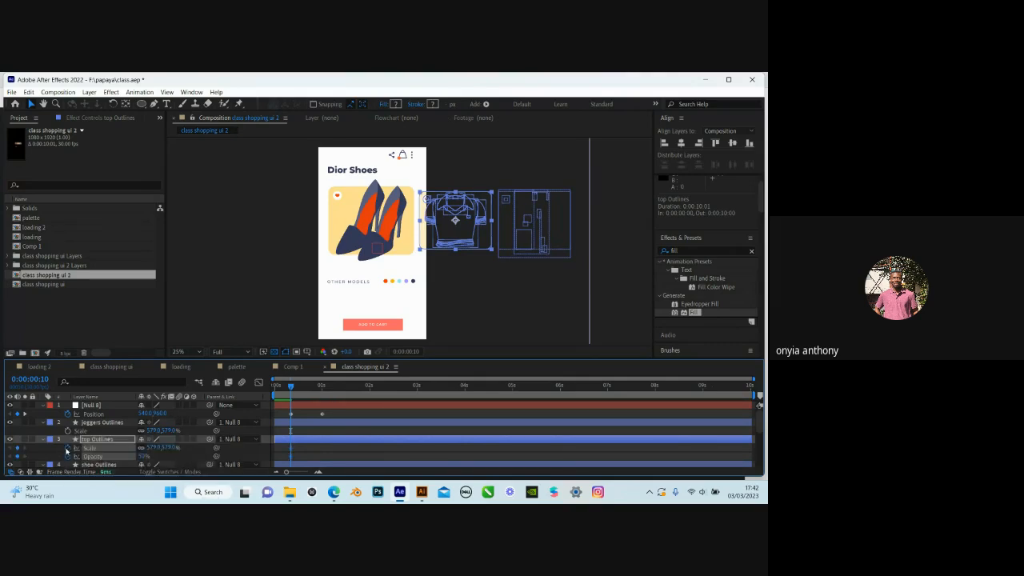
# Collapse shoe Outlines' properties and open top Outlines' Opacity for editing at 0:00:01:00
pyautogui.scroll(-1, 130, 470)
pyautogui.click(154, 456)
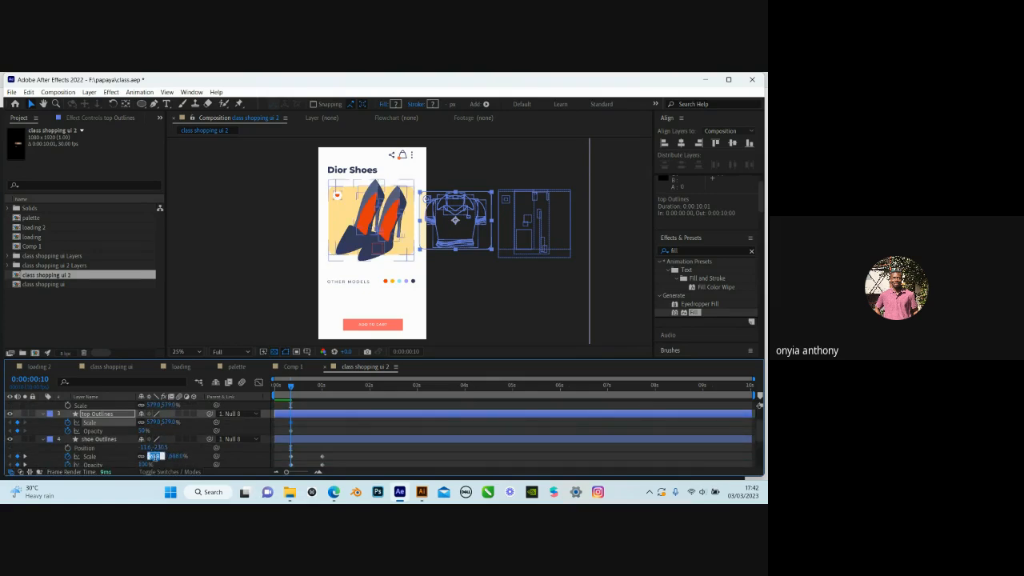
pyautogui.click(199, 454)
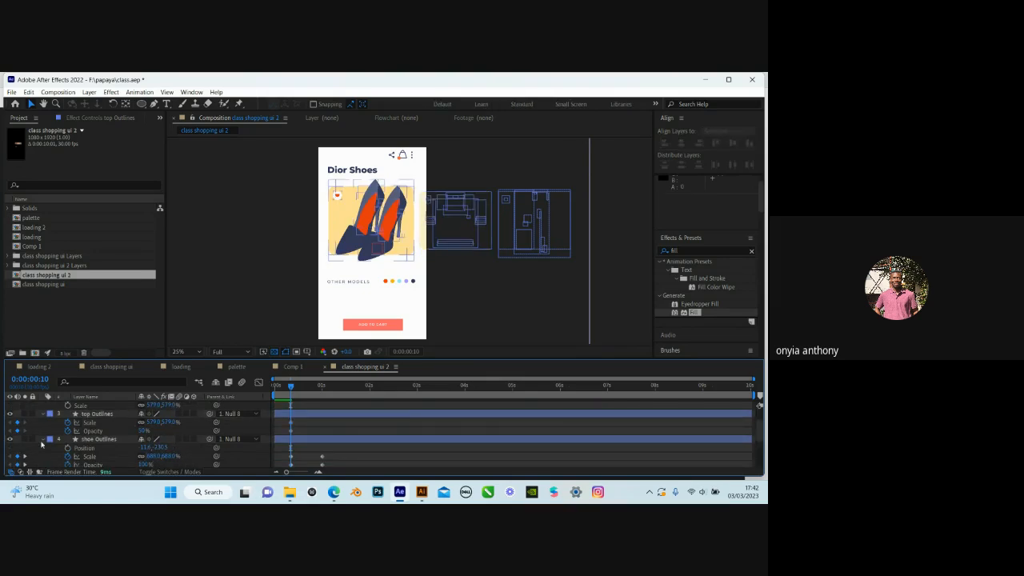
pyautogui.click(44, 440)
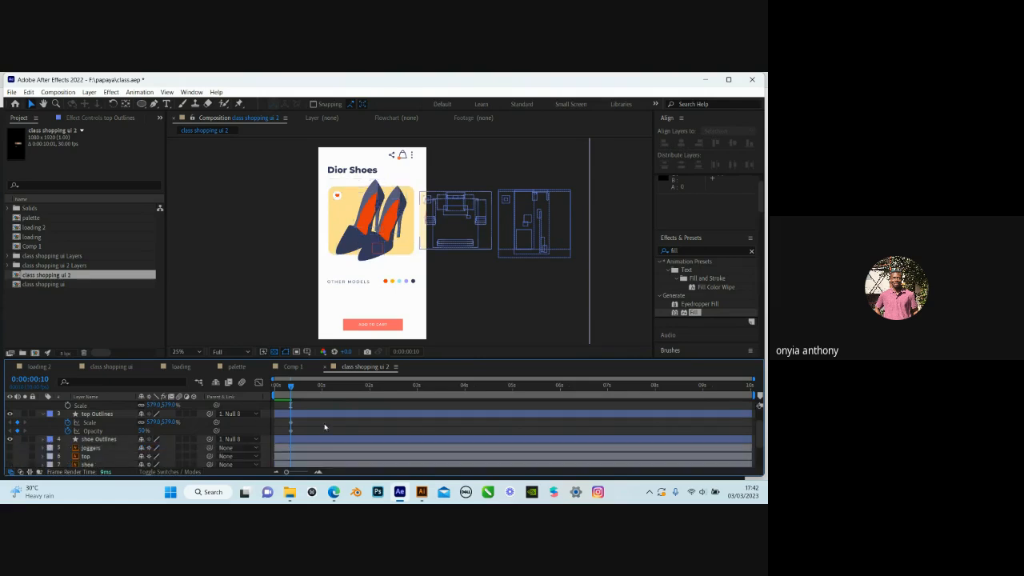
pyautogui.scroll(2, 324, 427)
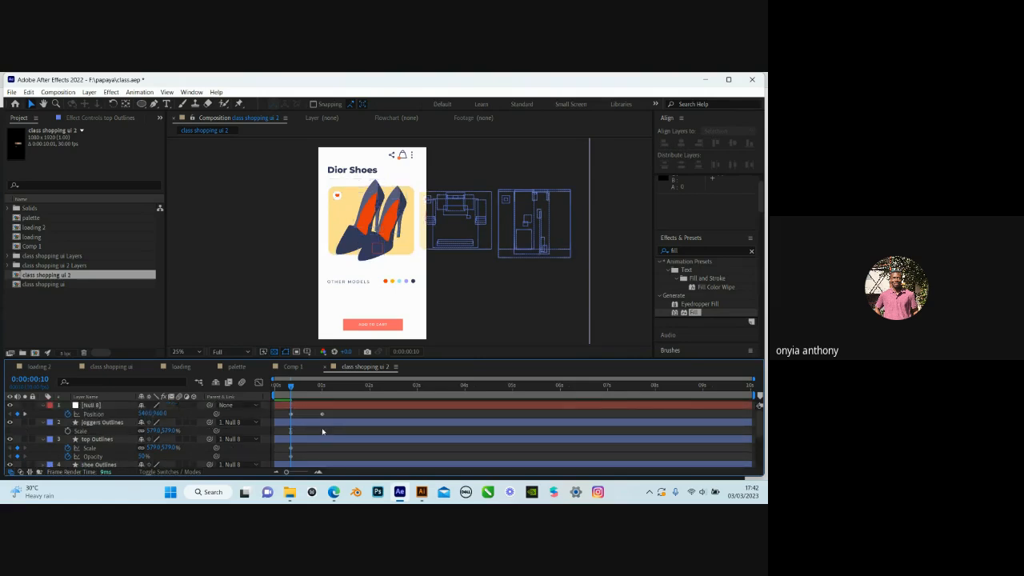
pyautogui.press('k')
pyautogui.click(187, 453)
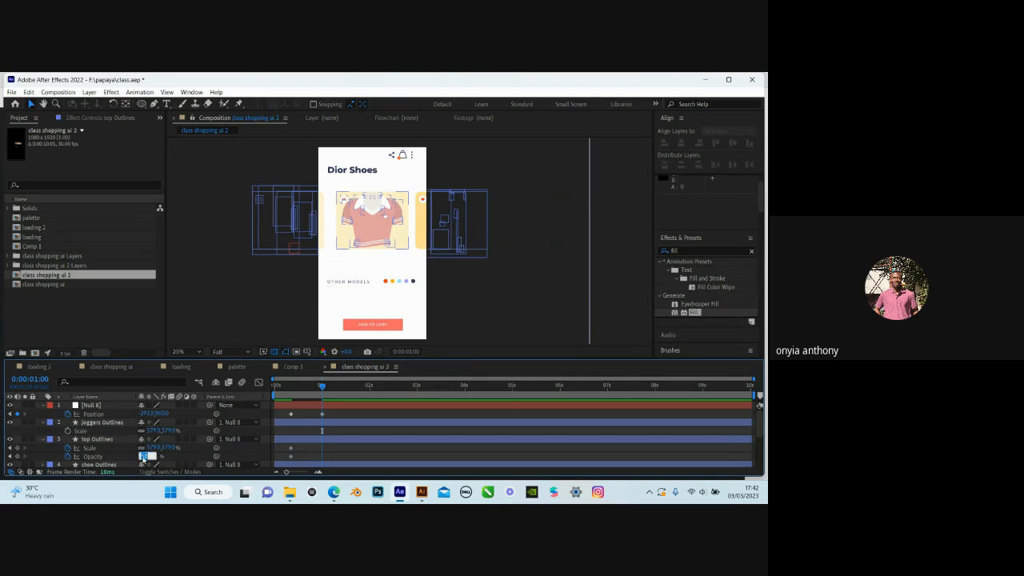
# At 0:00:01:00, set the top Outlines layer's opacity to 100% and its scale to 688%
pyautogui.click(144, 456)
pyautogui.press('Return')
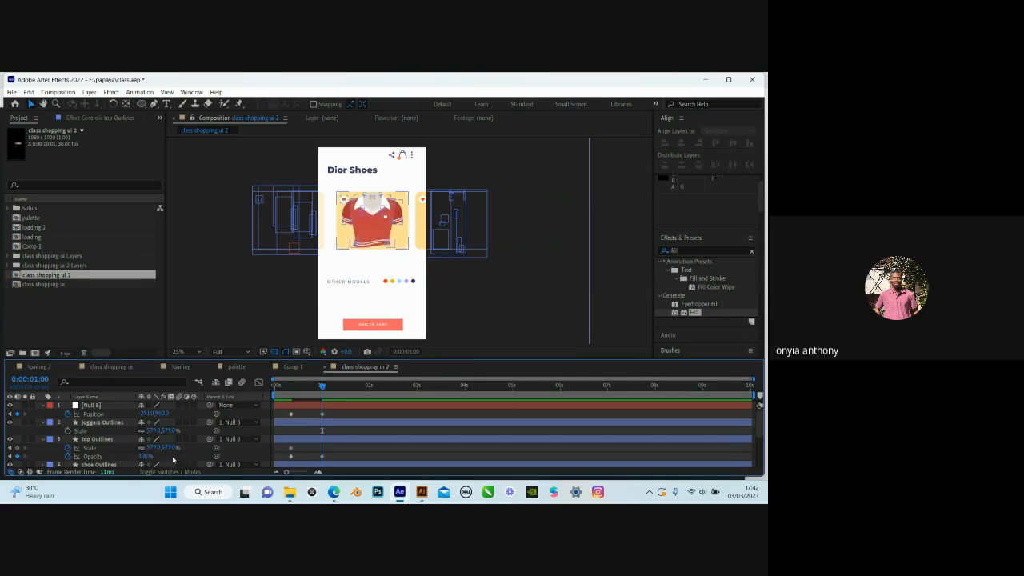
pyautogui.click(154, 447)
pyautogui.write('688')
pyautogui.press('Return')
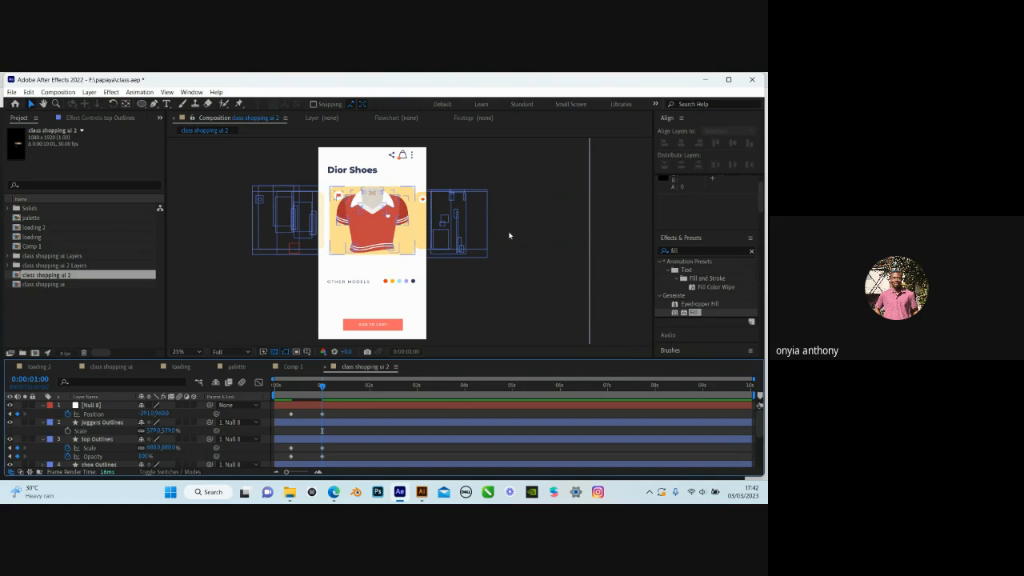
# Shift the joggers Outlines layer horizontally about 56 px farther right of the shirt card
pyautogui.moveTo(446, 225); pyautogui.dragTo(460, 225)
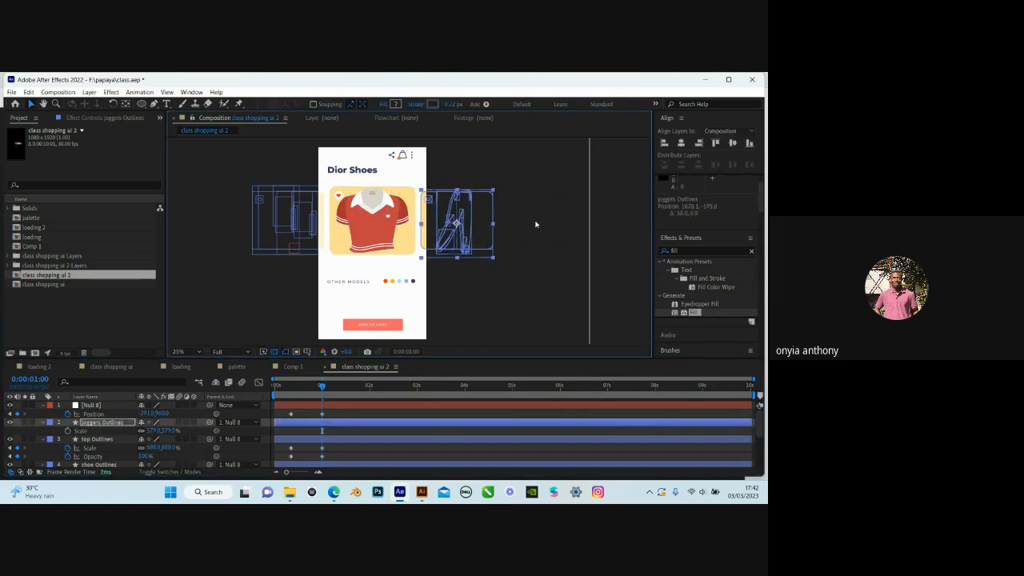
pyautogui.click(394, 334)
pyautogui.moveTo(322, 387)
pyautogui.mouseDown()
pyautogui.moveTo(276, 404)
pyautogui.moveTo(322, 405)
pyautogui.mouseUp()
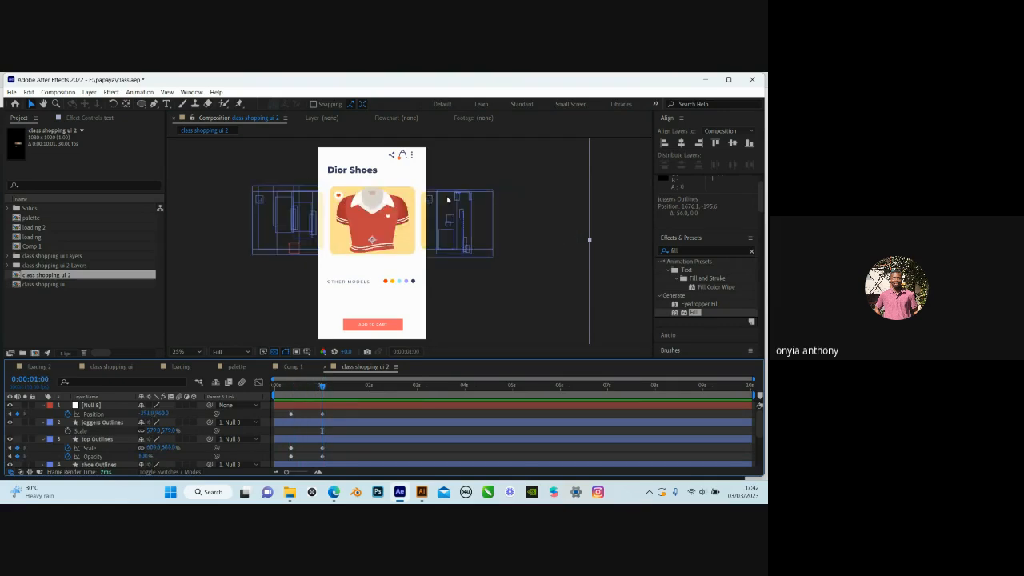
# Reveal the opacity of the joggers Outlines layer and set it to 50%
pyautogui.click(108, 424)
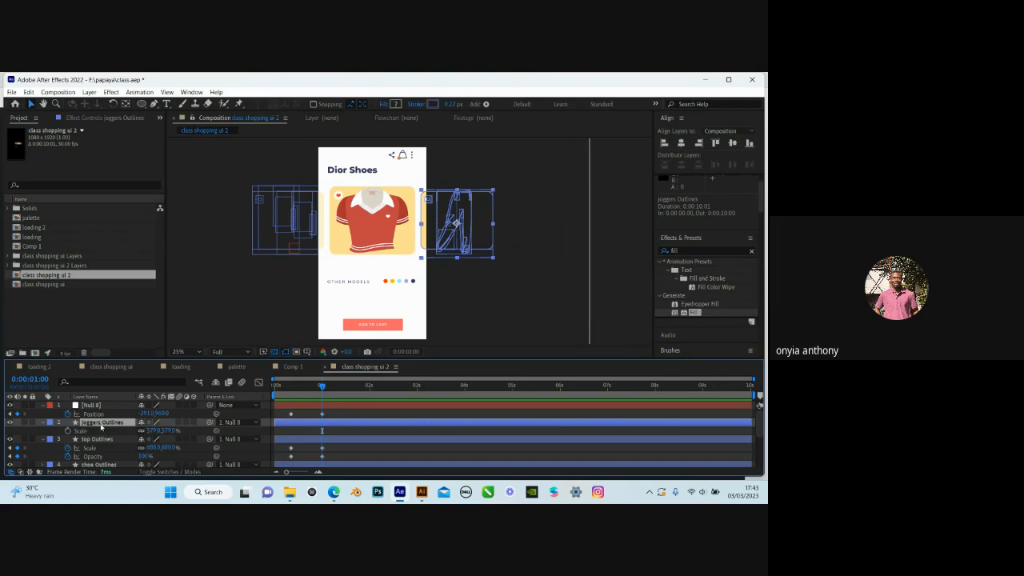
pyautogui.press('t')
pyautogui.click(146, 430)
pyautogui.write('0')
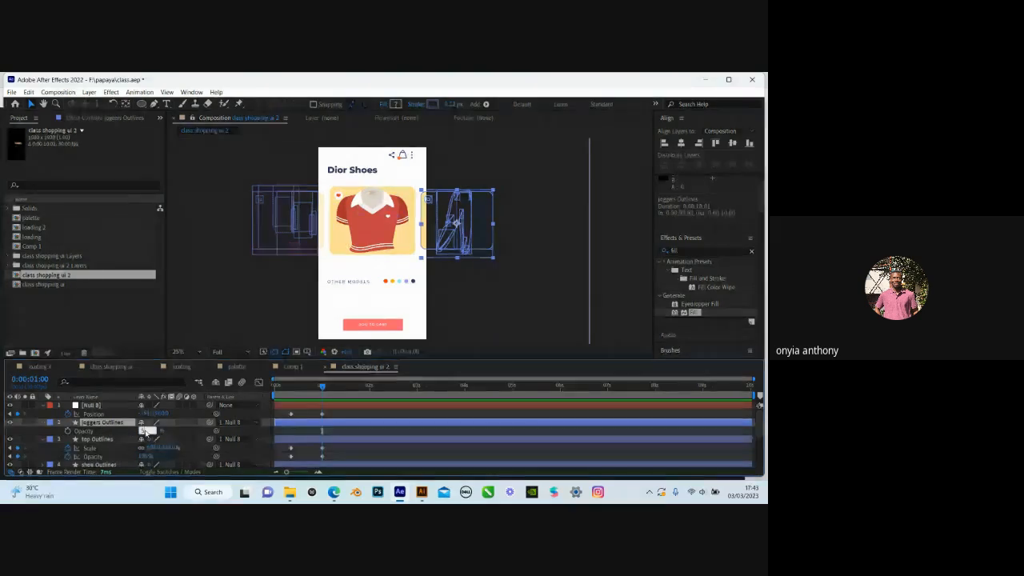
pyautogui.press('Return')
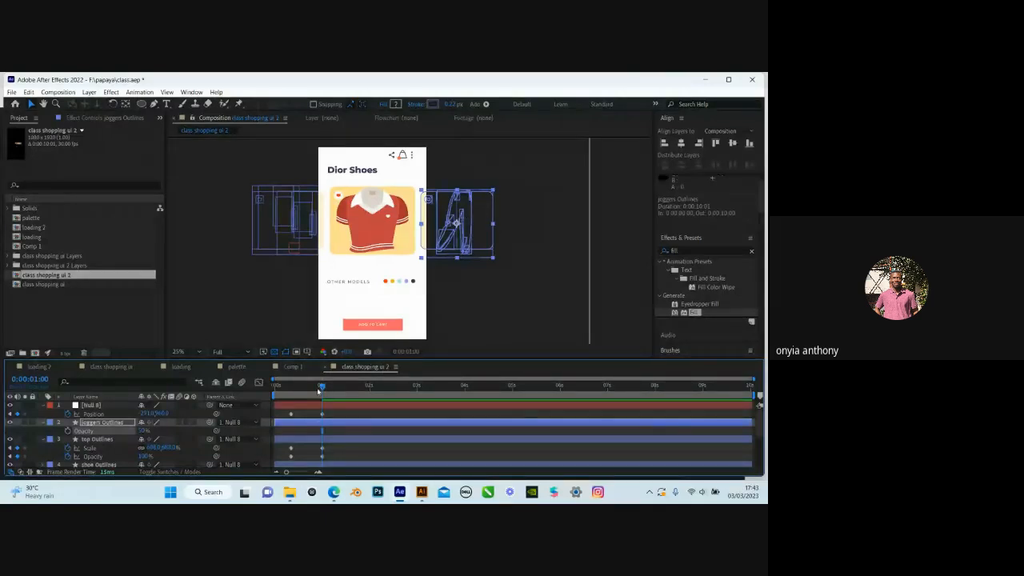
# Preview the carousel slide from the shoes to the shirt from near the start of the composition
pyautogui.moveTo(322, 389); pyautogui.dragTo(281, 390)
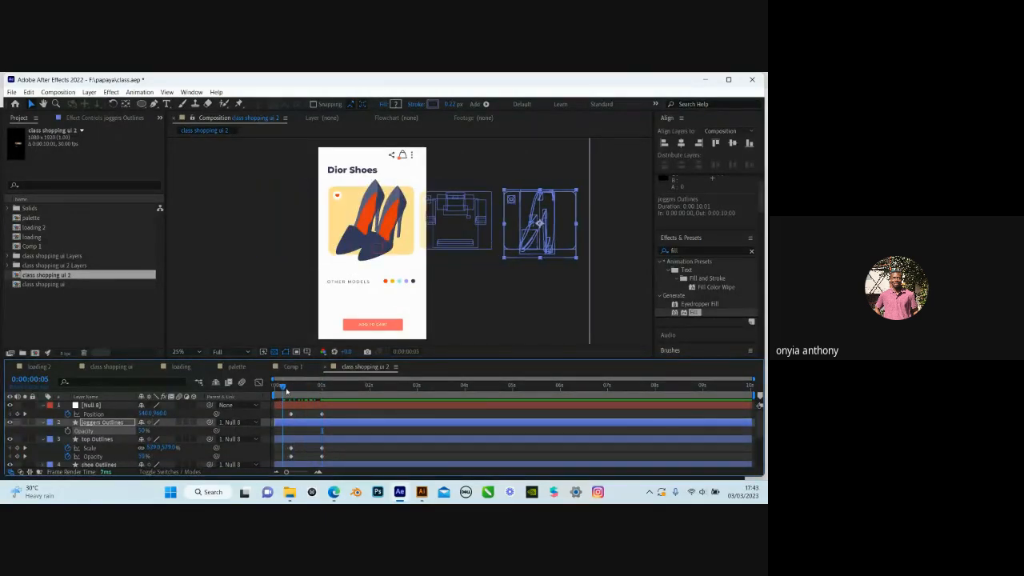
pyautogui.press('space')
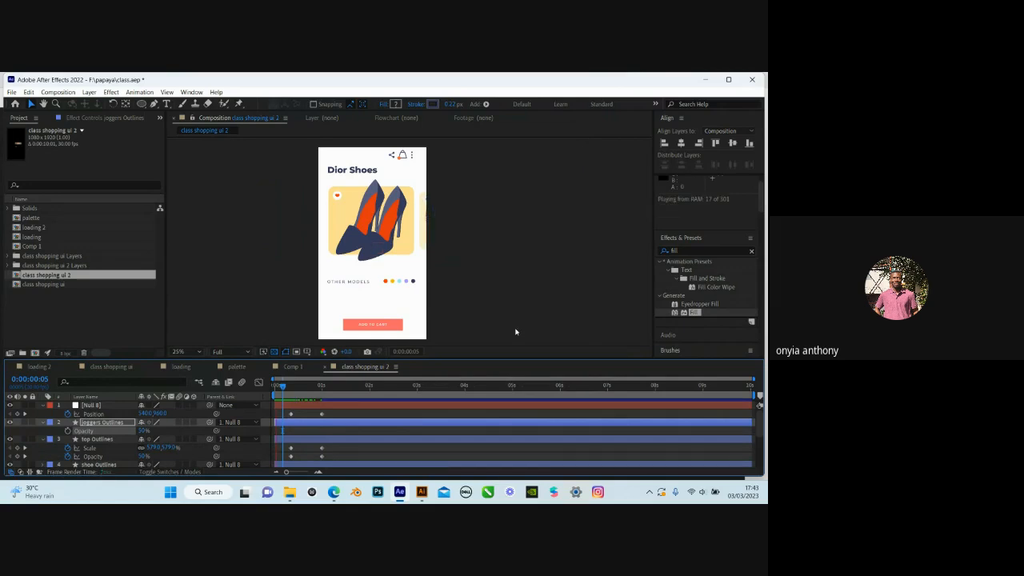
pyautogui.press('space')
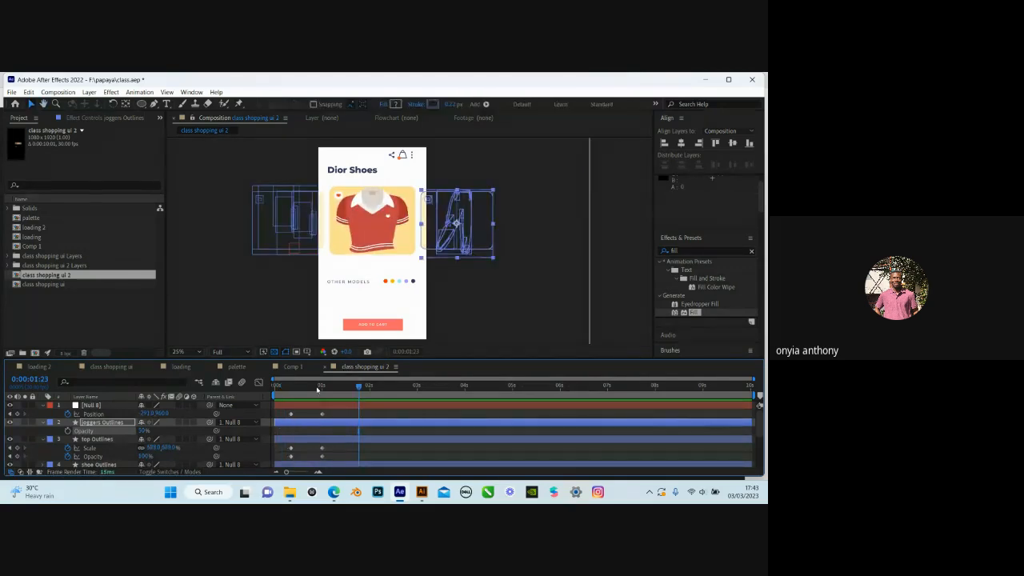
pyautogui.moveTo(319, 387); pyautogui.dragTo(286, 387)
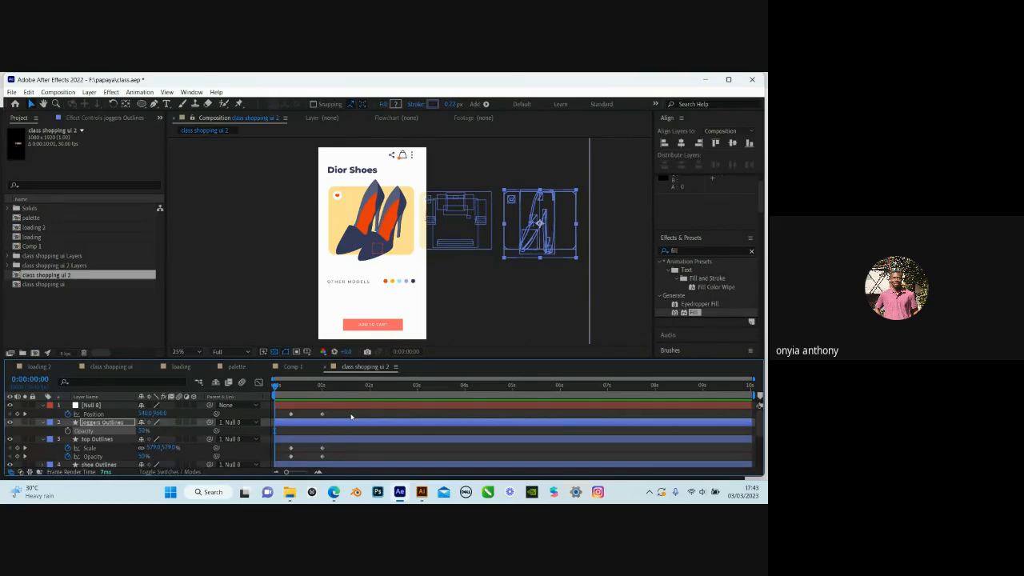
# Apply Easy Ease to the Null 8 position keyframes and the top Outlines scale and opacity keyframes
pyautogui.moveTo(353, 415); pyautogui.dragTo(286, 456)
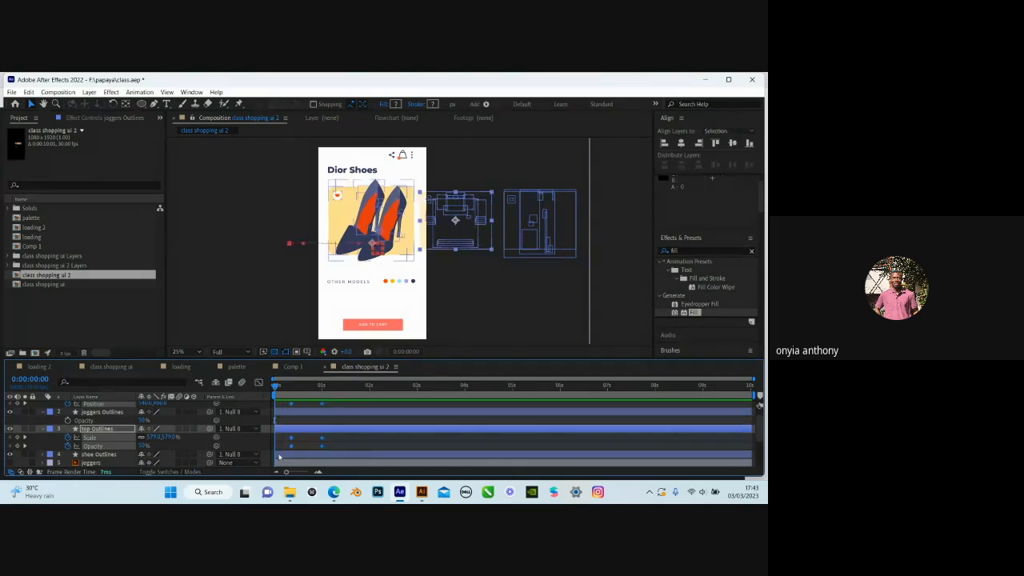
pyautogui.scroll(1, 341, 443)
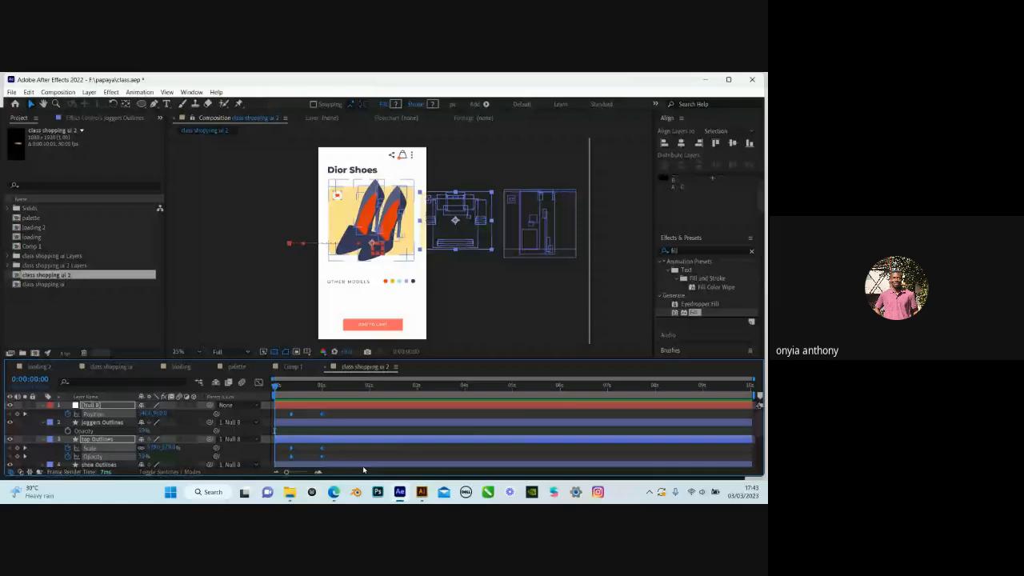
pyautogui.rightClick(321, 415)
pyautogui.moveTo(376, 409)
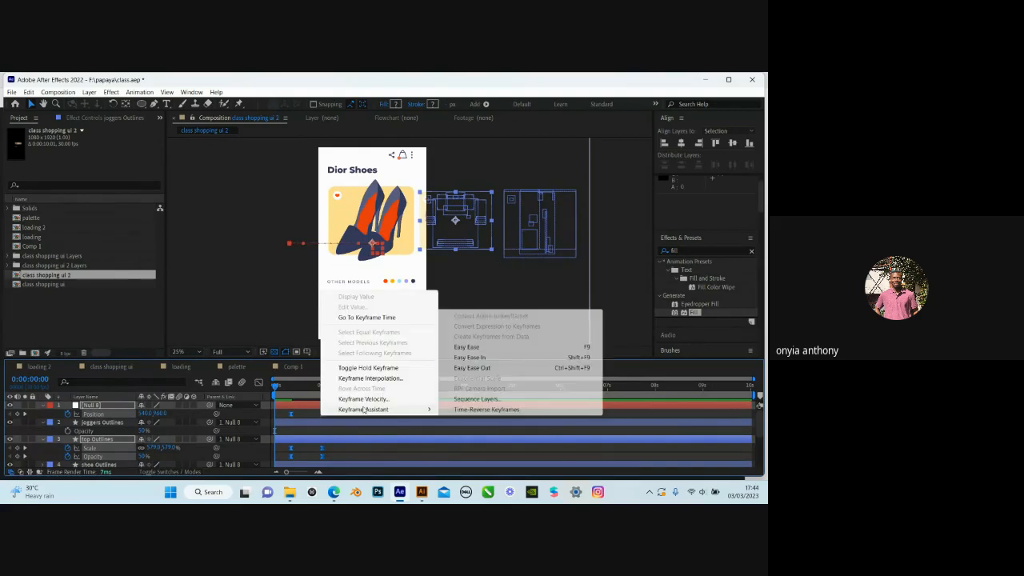
pyautogui.click(477, 349)
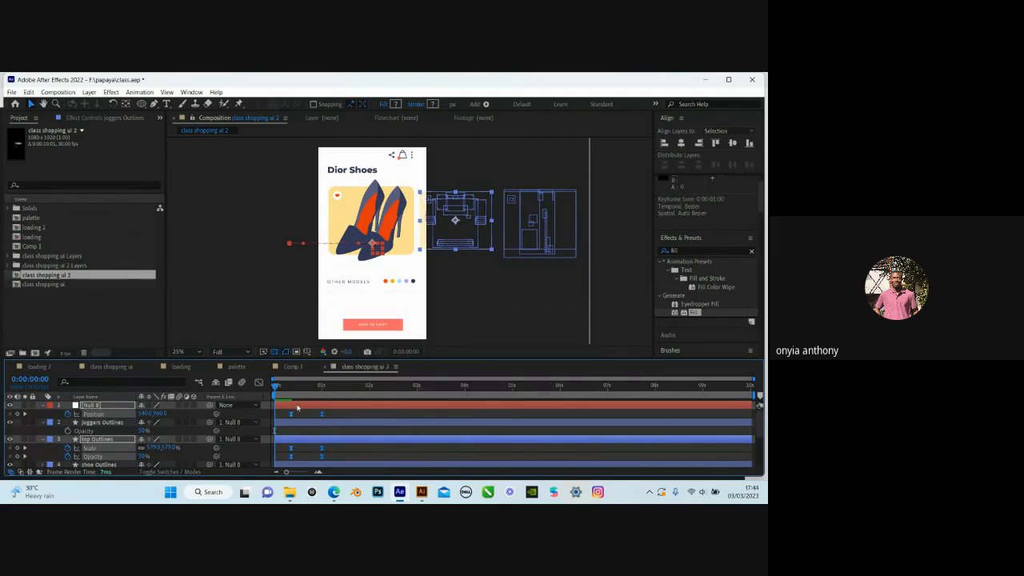
# In the graph editor, reshape the keyframes' speed curves to peak early and slow down gradually toward 0:00:01:00
pyautogui.hotkey('shift', 'F3')
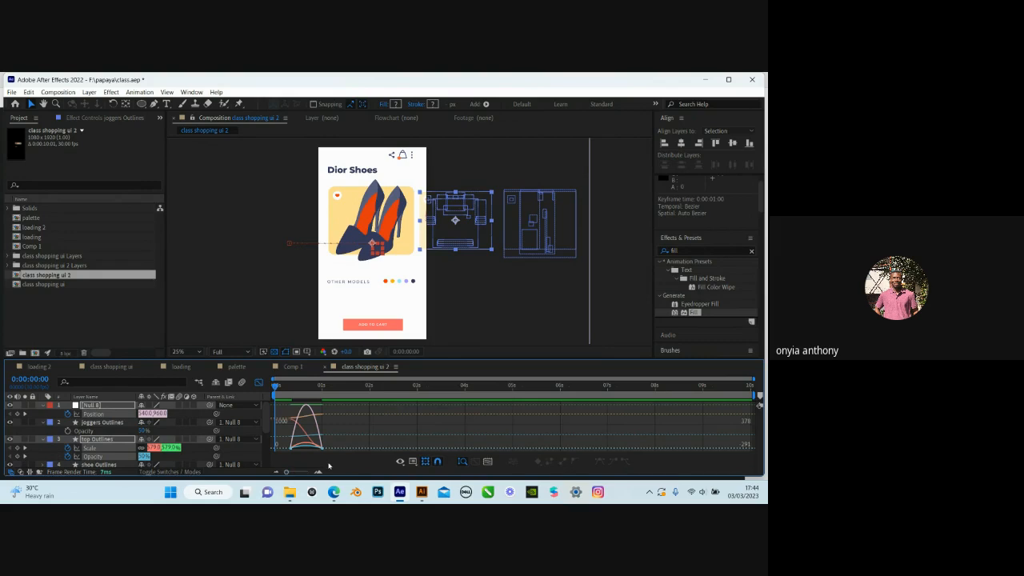
pyautogui.moveTo(290, 473)
pyautogui.mouseDown()
pyautogui.moveTo(302, 479)
pyautogui.moveTo(286, 477)
pyautogui.mouseUp()
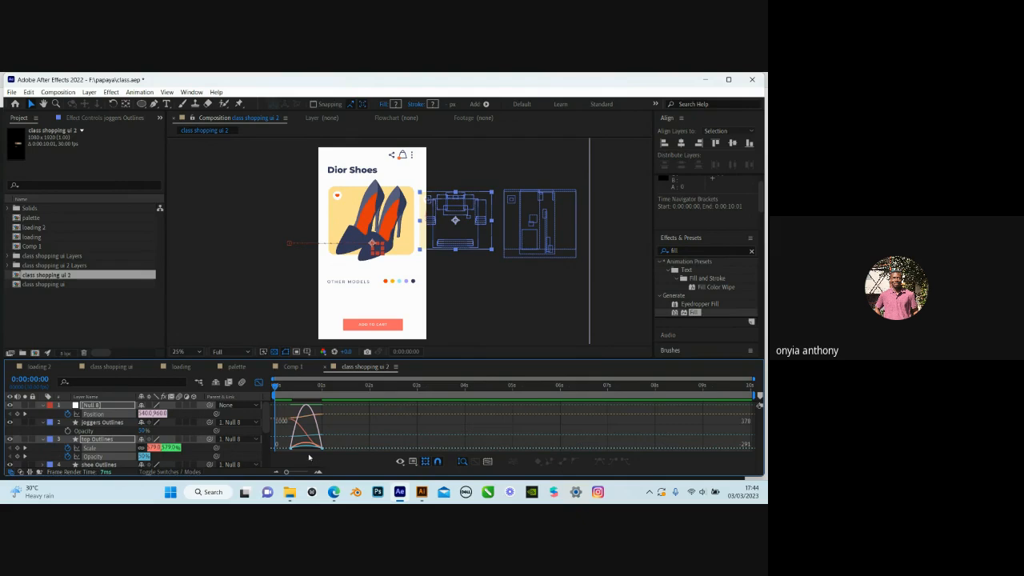
pyautogui.scroll(2, 312, 456)
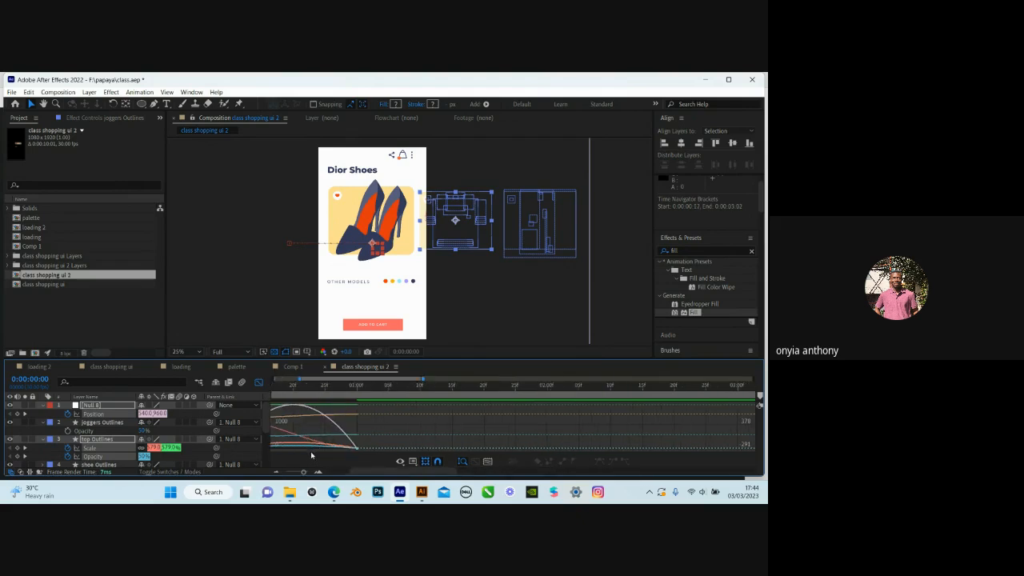
pyautogui.scroll(2, 312, 455)
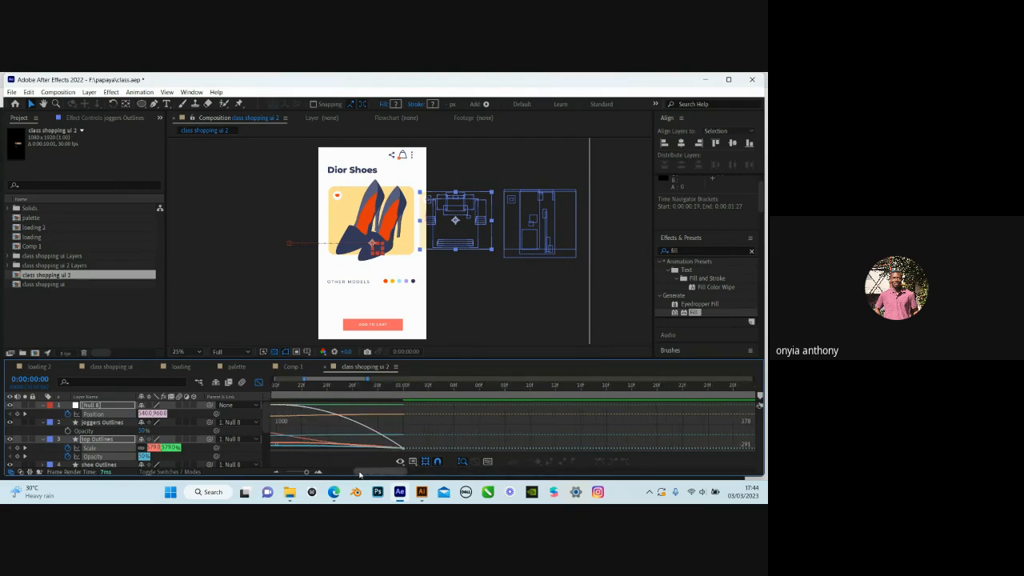
pyautogui.moveTo(379, 474); pyautogui.dragTo(357, 474)
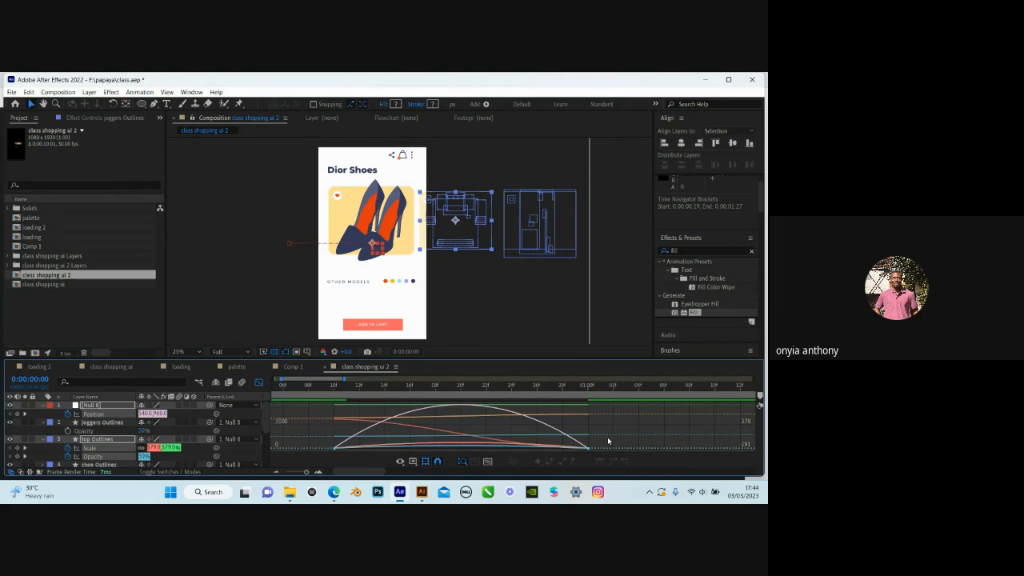
pyautogui.moveTo(608, 438); pyautogui.dragTo(573, 462)
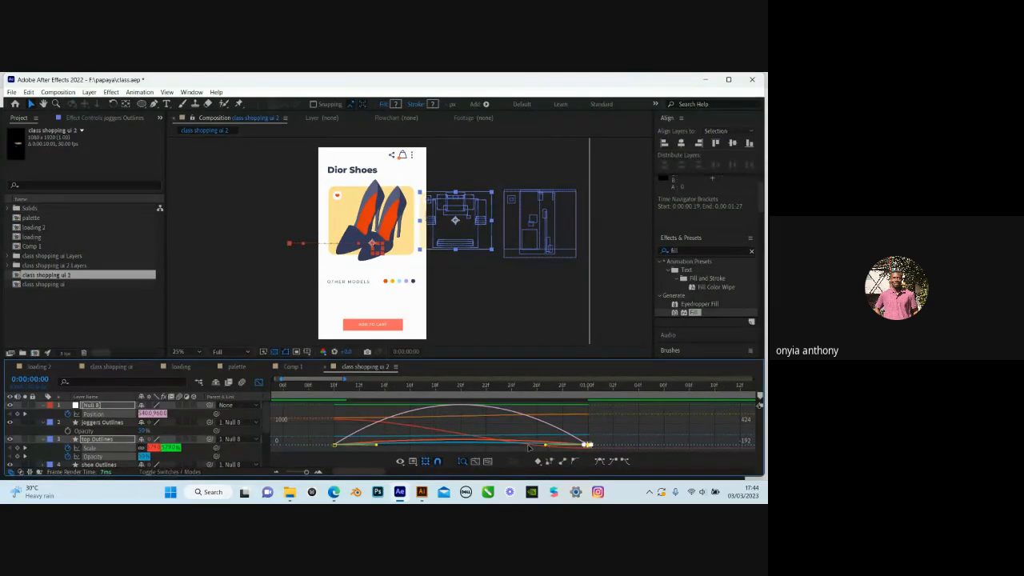
pyautogui.moveTo(528, 448); pyautogui.dragTo(470, 445)
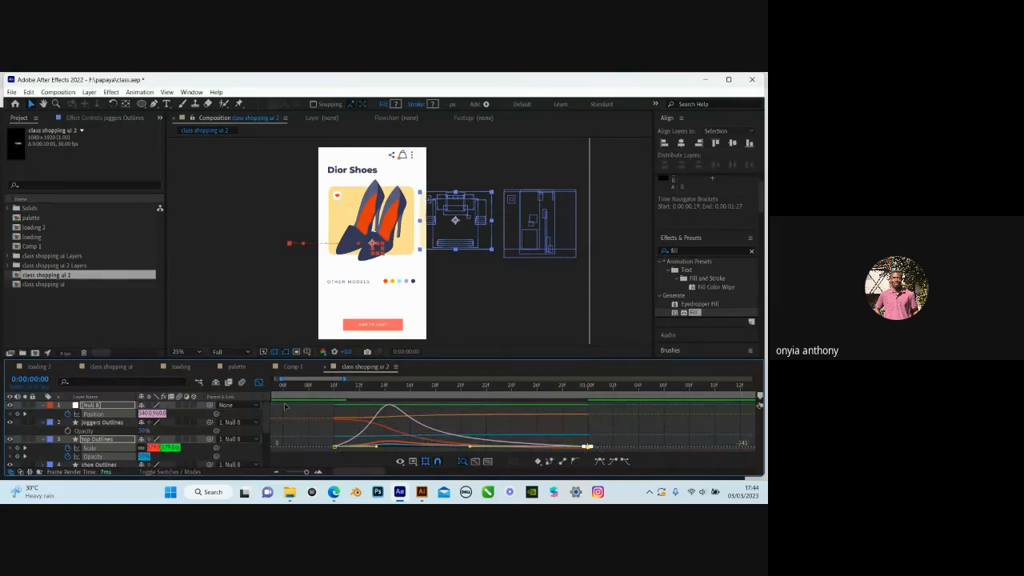
pyautogui.click(258, 382)
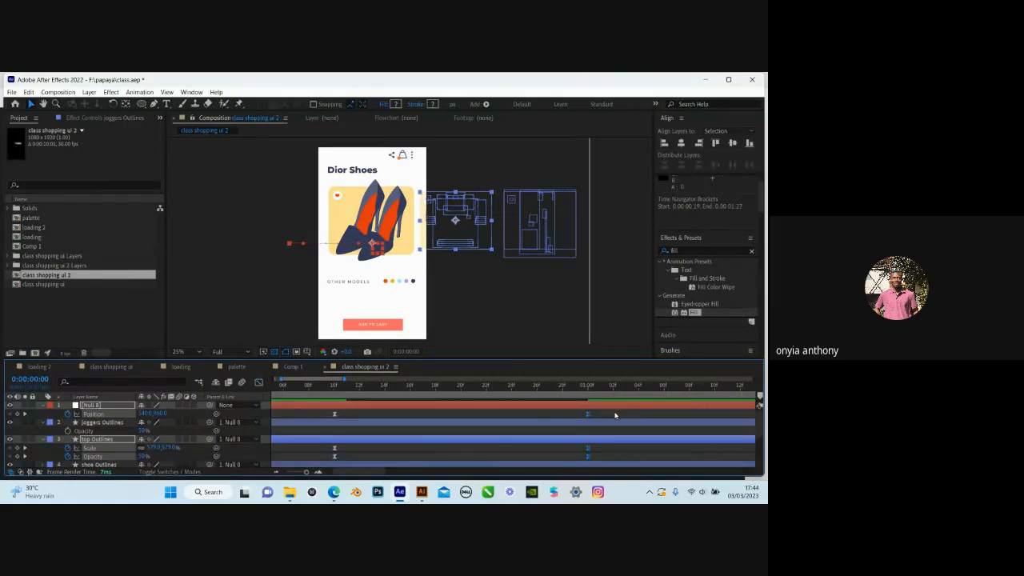
# Reselect all position, scale and opacity keyframes and inspect their curves in the graph editor
pyautogui.moveTo(618, 411); pyautogui.dragTo(323, 463)
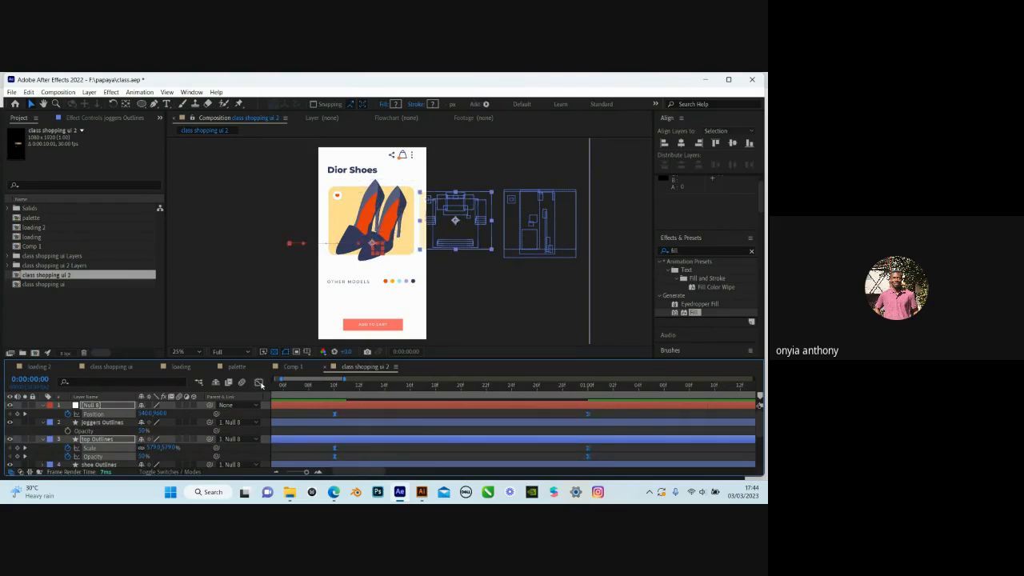
pyautogui.click(261, 385)
pyautogui.click(260, 384)
pyautogui.moveTo(609, 446); pyautogui.dragTo(331, 452)
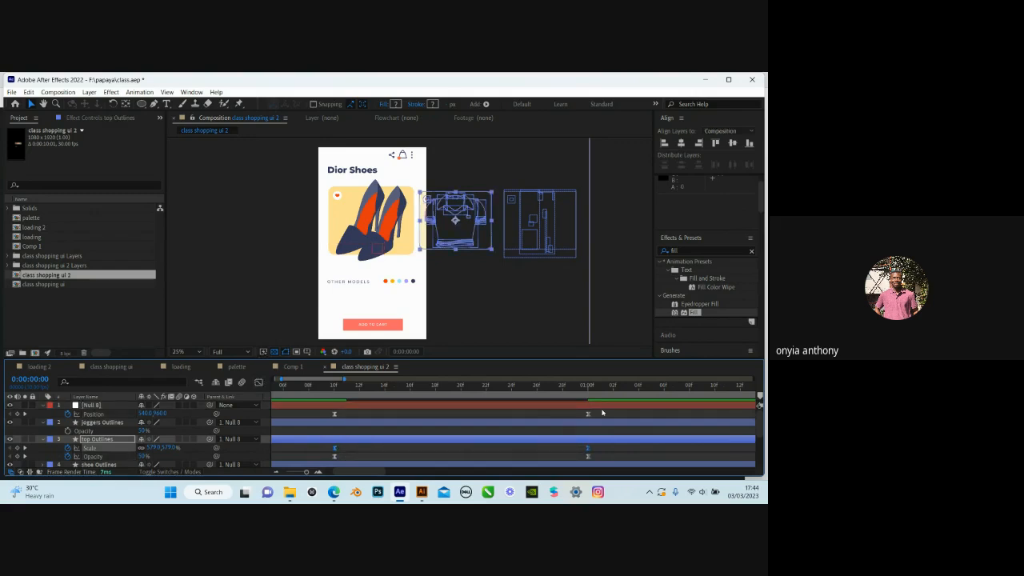
pyautogui.moveTo(618, 413); pyautogui.dragTo(318, 463)
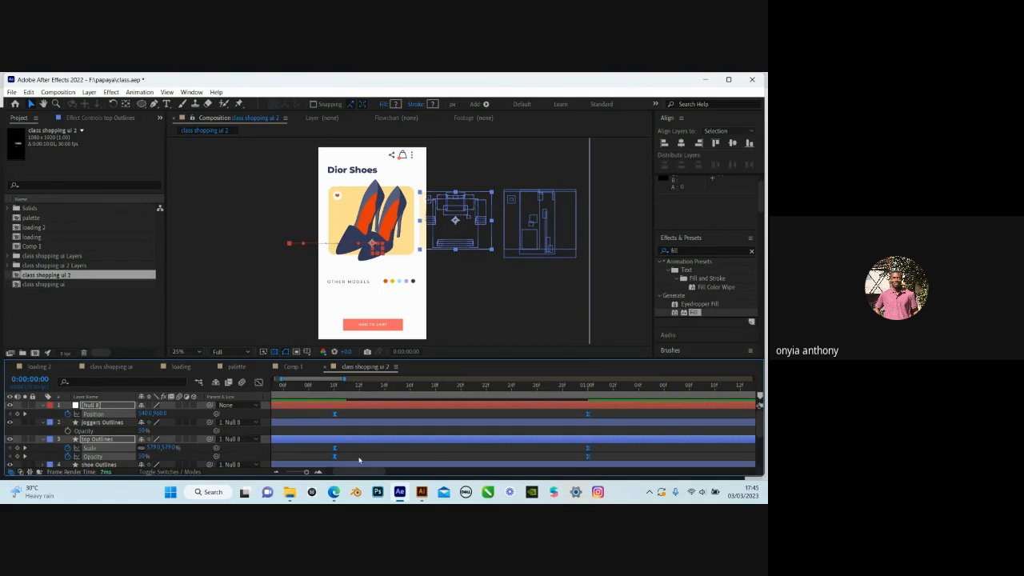
pyautogui.moveTo(338, 473); pyautogui.dragTo(322, 472)
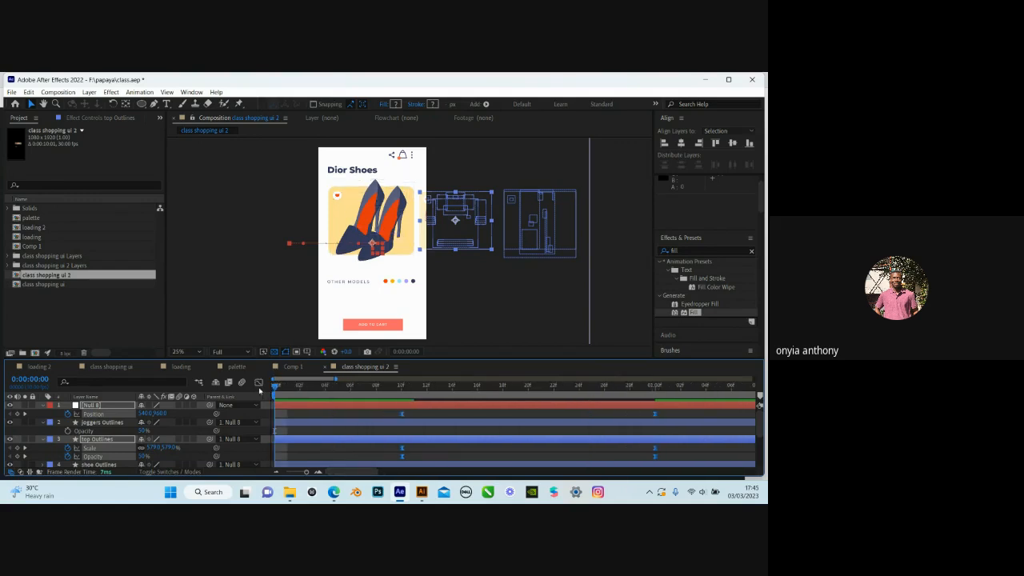
pyautogui.click(259, 383)
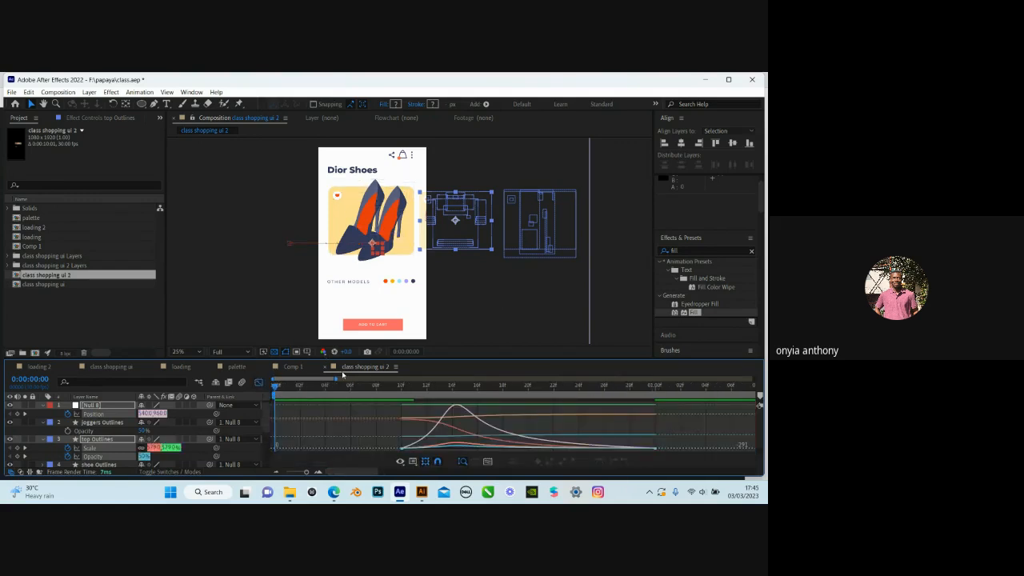
pyautogui.click(259, 382)
# Play back the eased slide animation and return the timeline view to its beginning
pyautogui.press('space')
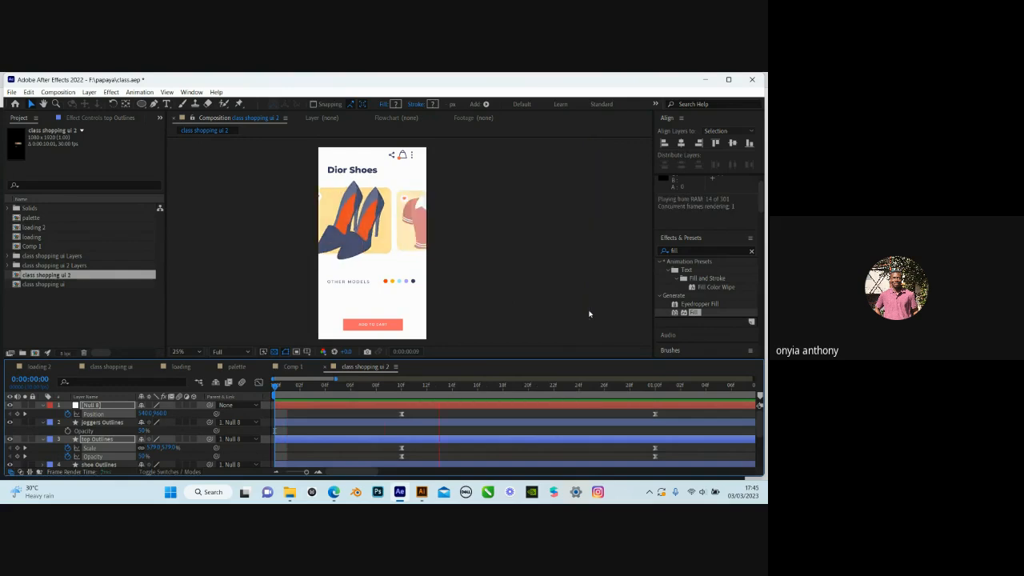
pyautogui.press('space')
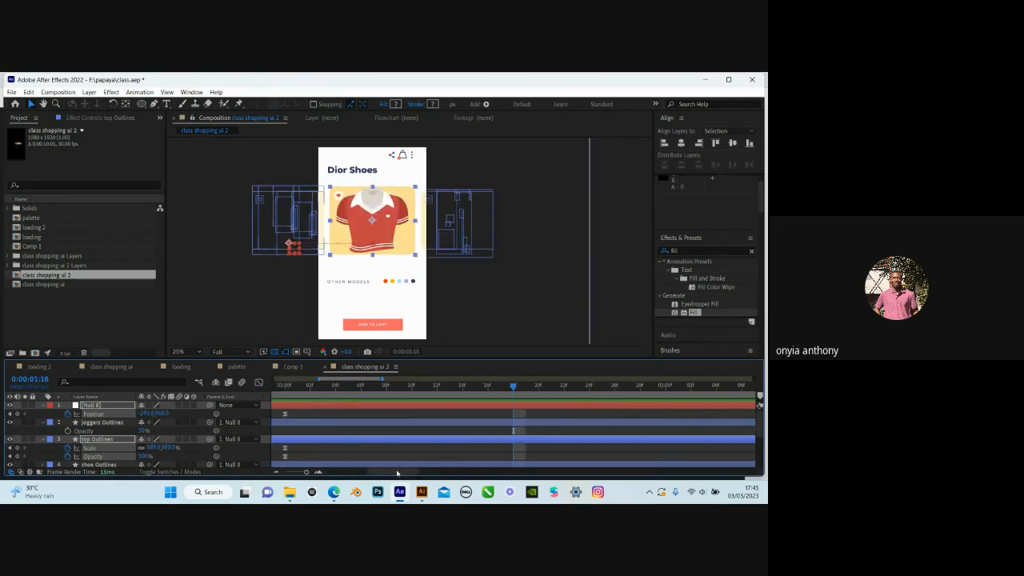
pyautogui.moveTo(354, 473); pyautogui.dragTo(309, 473)
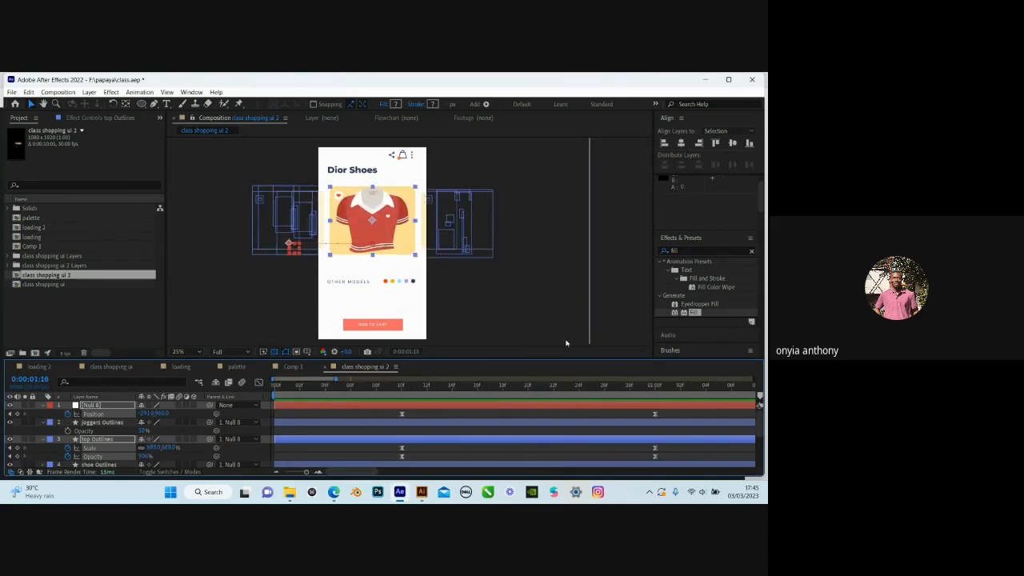
# Undo the easing on the position, scale and opacity keyframes and play the animation from the start
pyautogui.press('Home')
pyautogui.hotkey('ctrl', 'z')
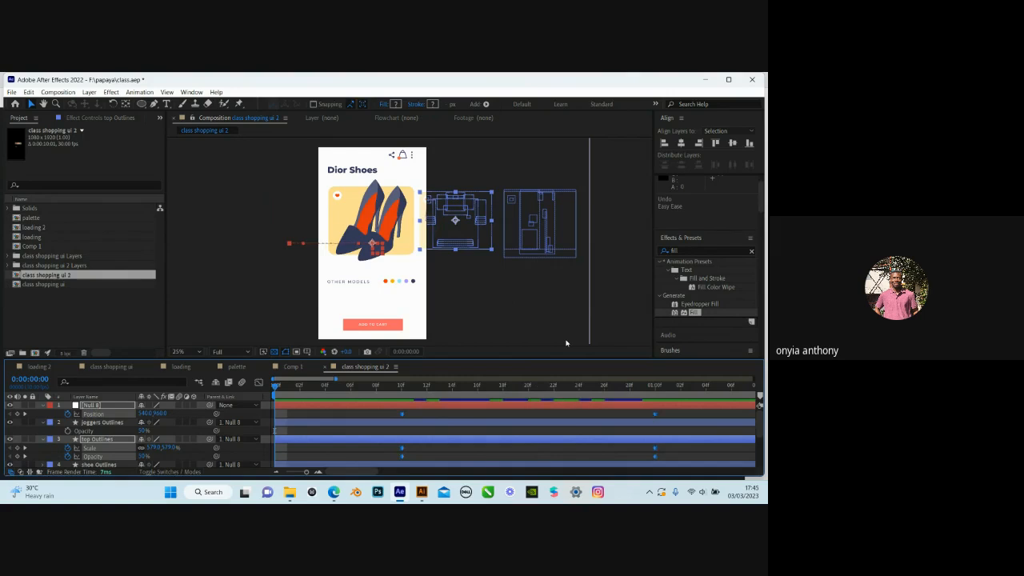
pyautogui.press('space')
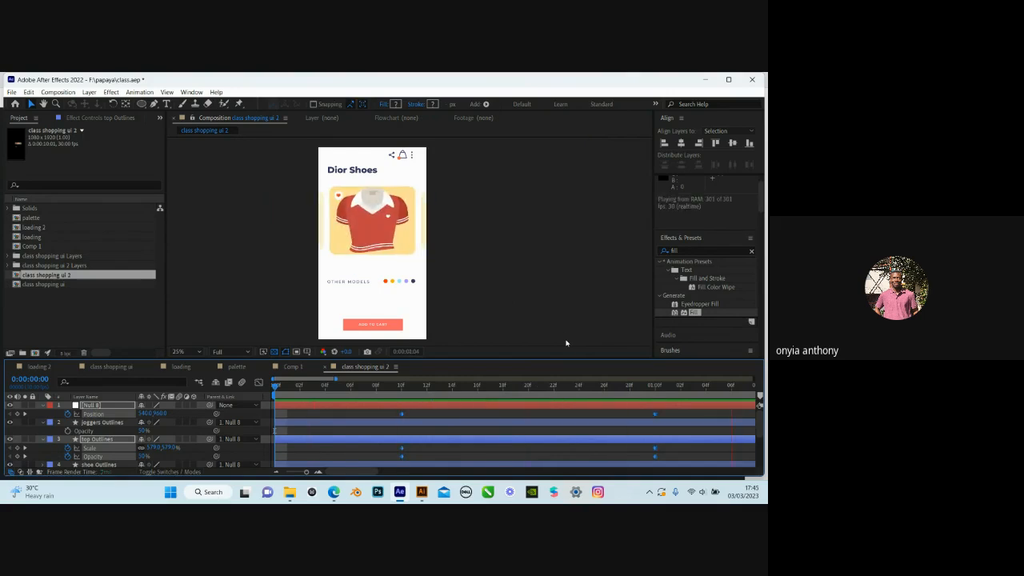
pyautogui.press('space')
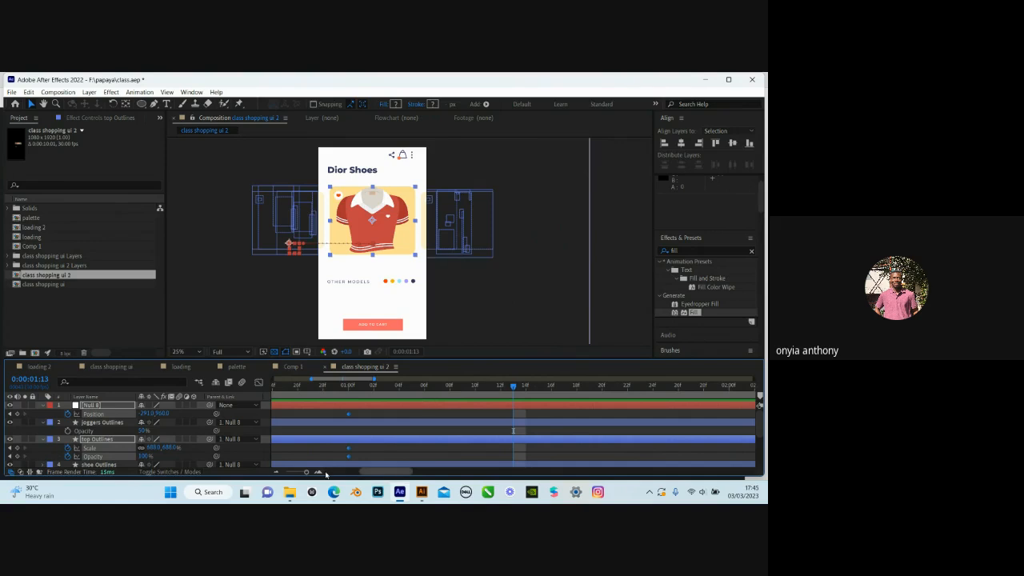
pyautogui.hscroll(-5, 560, 412)
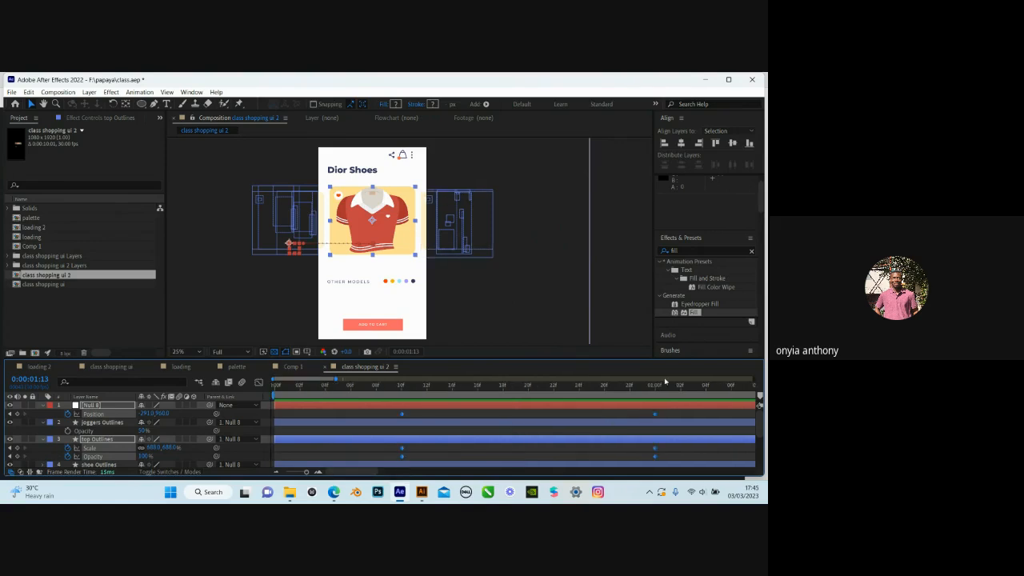
# Apply Easy Ease to the selected position, scale and opacity keyframes and reshape their speed curves to peak early and slow down gradually
pyautogui.rightClick(654, 413)
pyautogui.moveTo(704, 406)
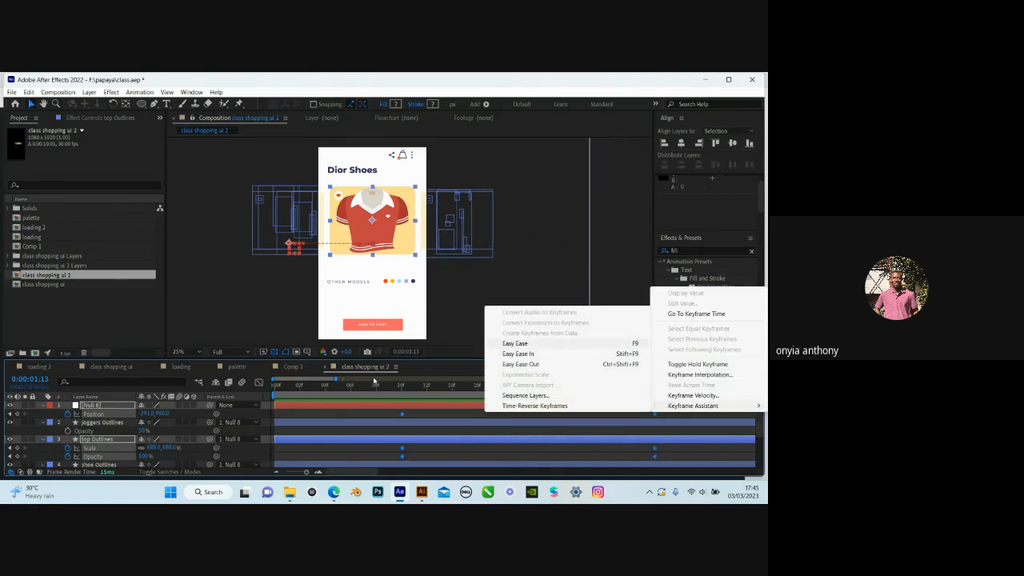
pyautogui.click(541, 352)
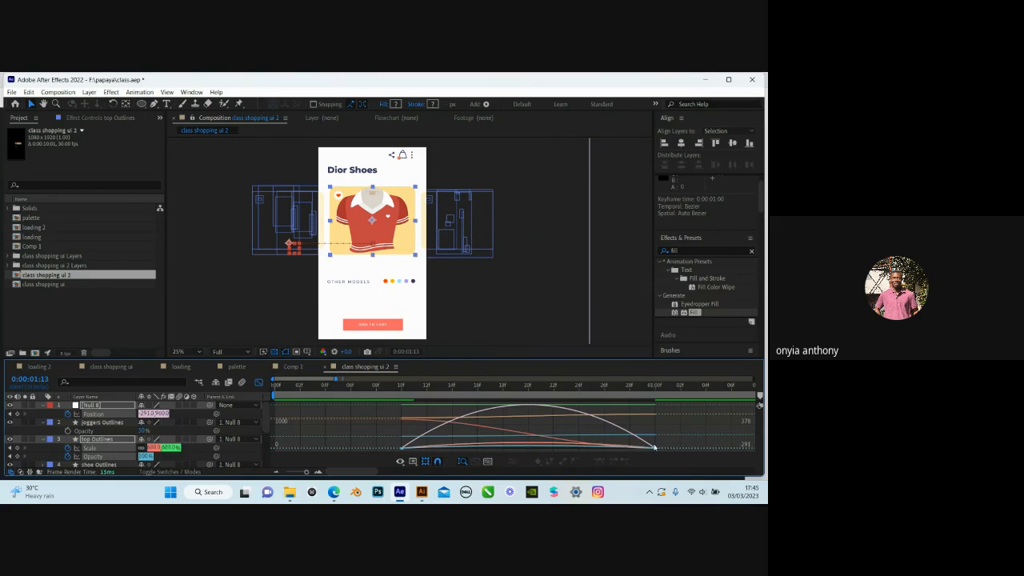
pyautogui.moveTo(673, 438); pyautogui.dragTo(570, 405)
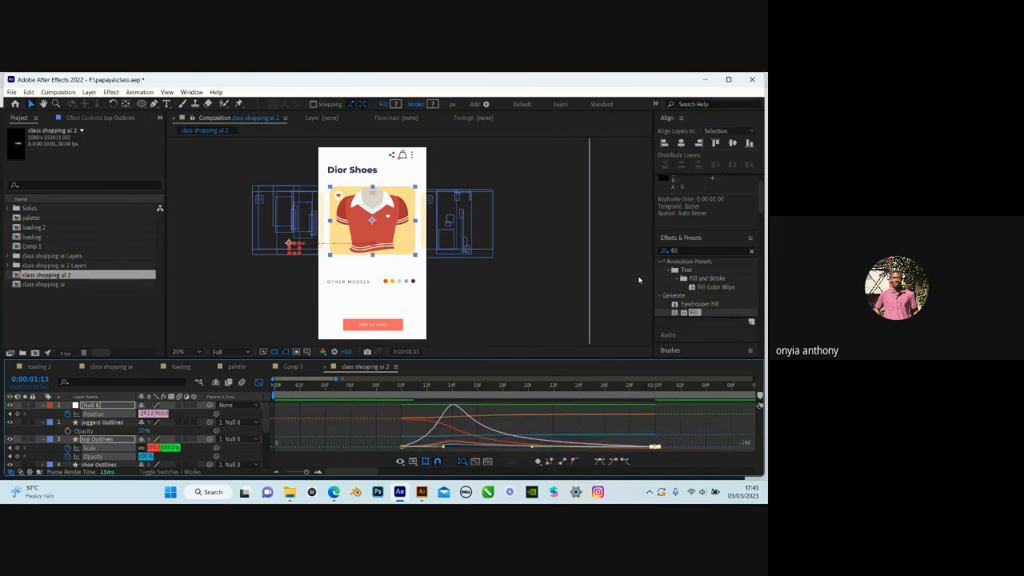
# Leave the graph editor, deselect the layers and play the eased slide animation from the start
pyautogui.press('space')
pyautogui.click(258, 382)
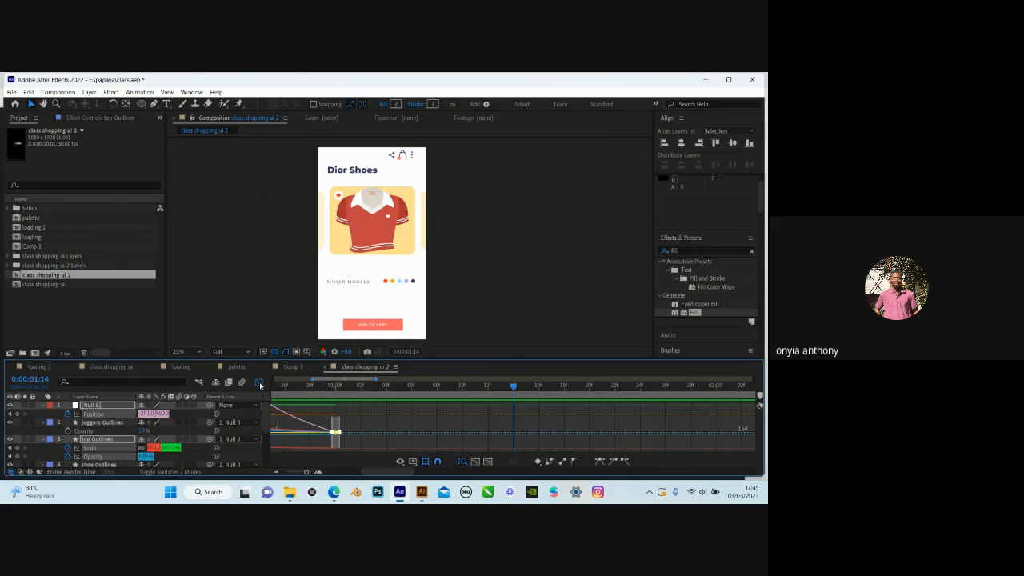
pyautogui.click(259, 384)
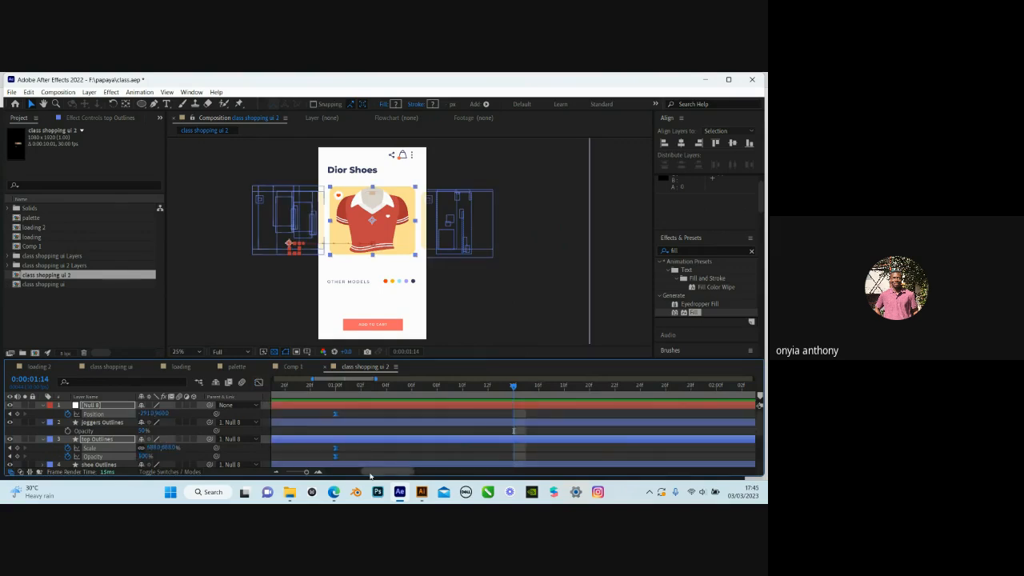
pyautogui.moveTo(369, 475); pyautogui.dragTo(332, 479)
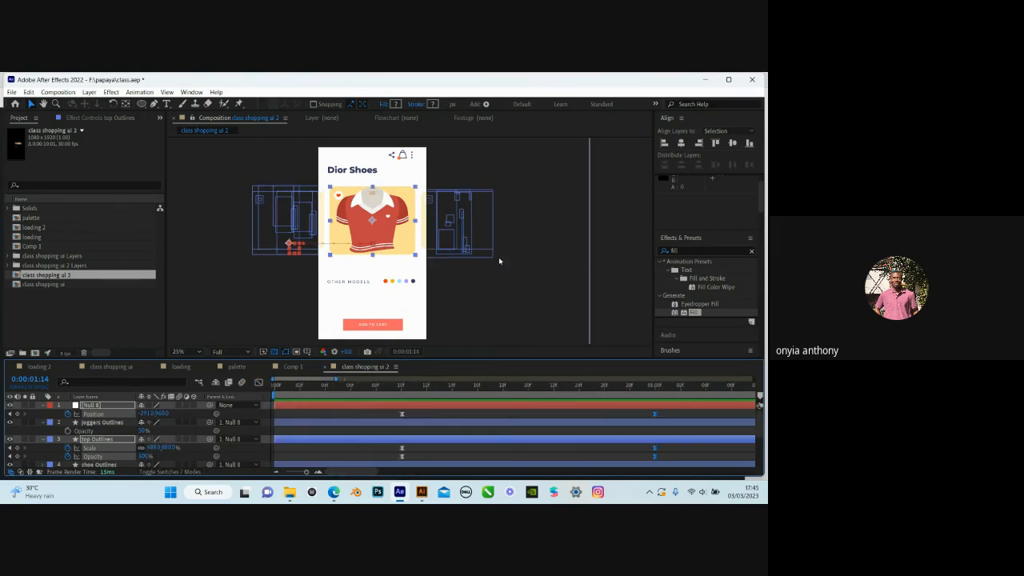
pyautogui.click(629, 226)
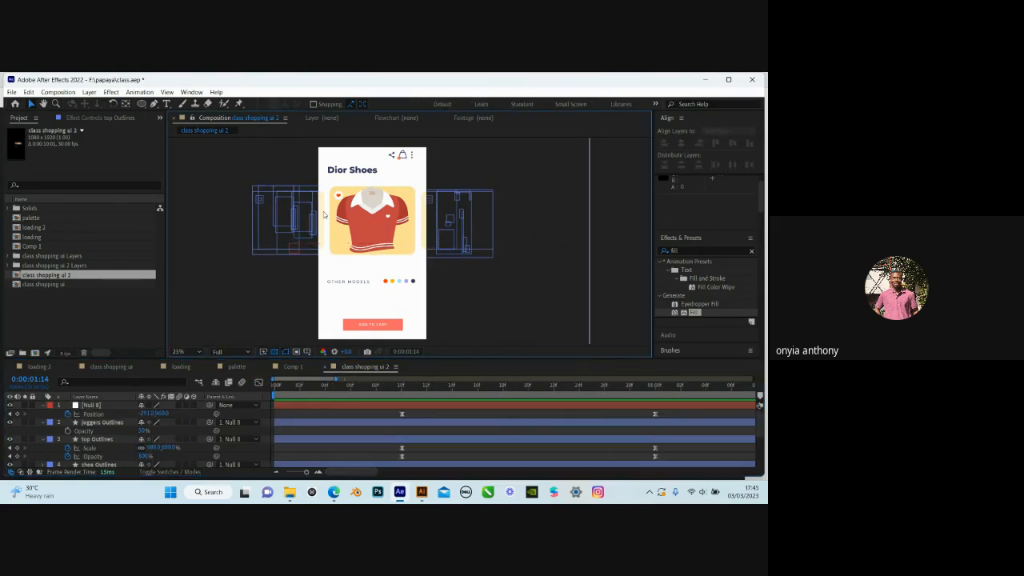
pyautogui.moveTo(279, 387); pyautogui.dragTo(290, 389)
pyautogui.press('space')
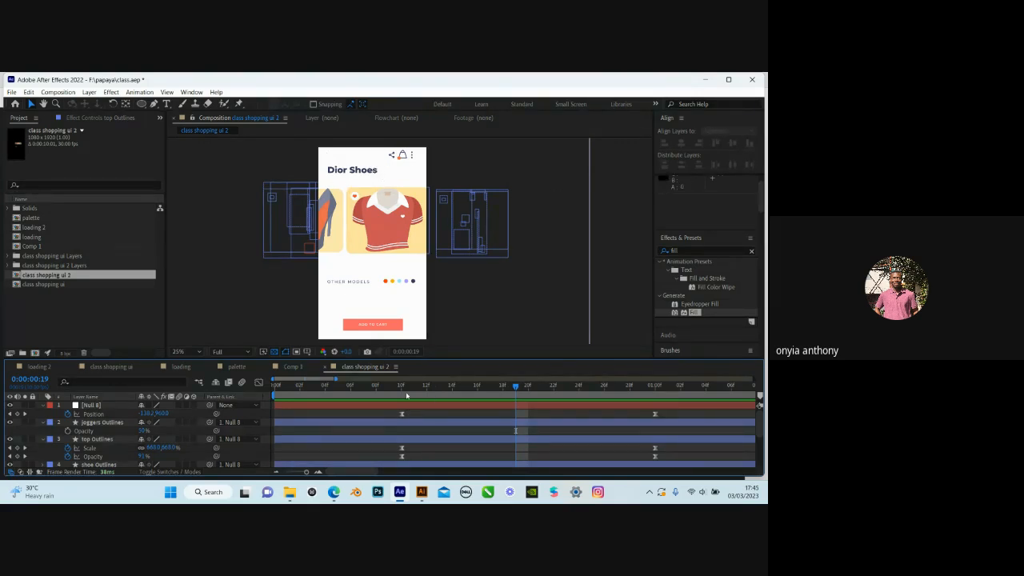
# Move the current time to the end keyframes at 0:00:01:00 and select the text layer
pyautogui.moveTo(396, 389); pyautogui.dragTo(568, 410)
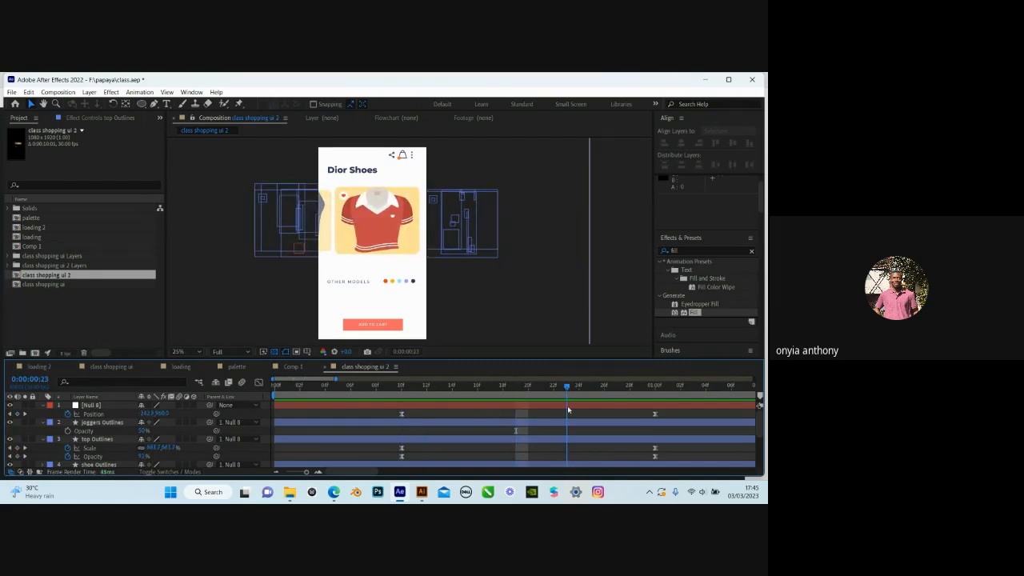
pyautogui.press('k')
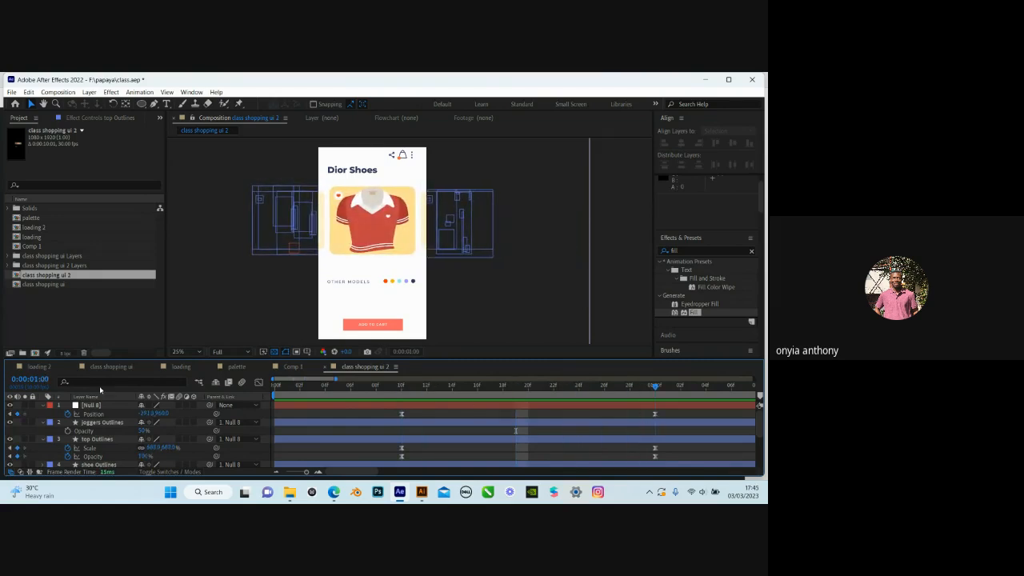
pyautogui.scroll(-3, 85, 447)
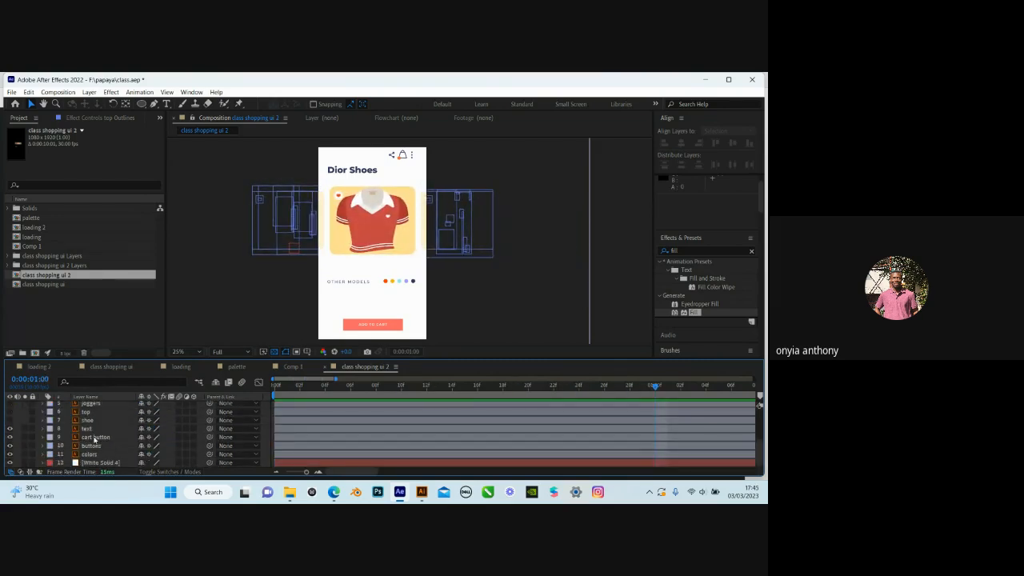
pyautogui.click(95, 430)
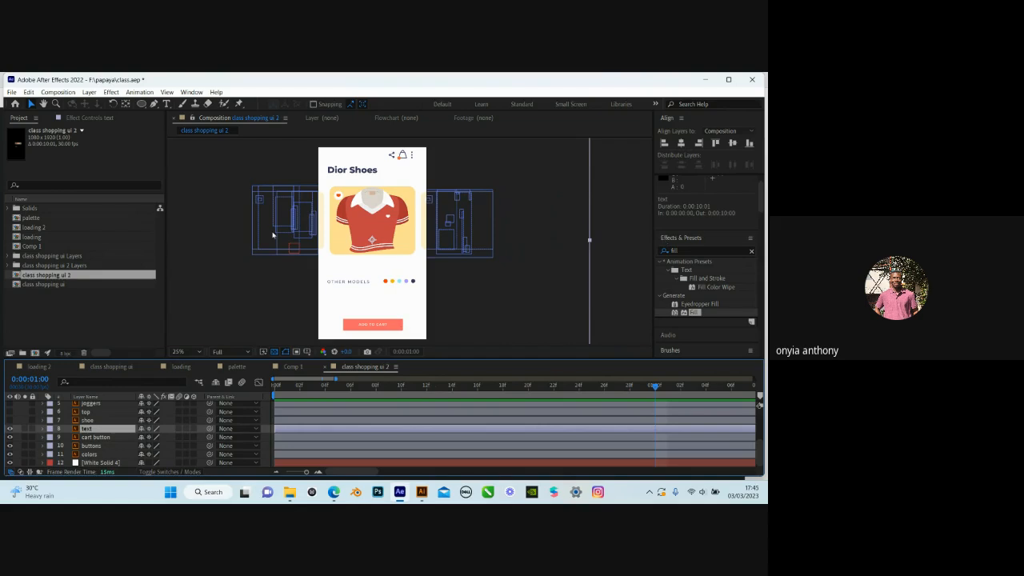
# Switch the text layer's visibility off and on to check which screen elements it contains
pyautogui.click(9, 430)
pyautogui.click(10, 430)
pyautogui.click(10, 430)
pyautogui.click(9, 429)
# Start a new text layer with the Type tool just below the Dior Shoes heading
pyautogui.scroll(-5, 763, 205)
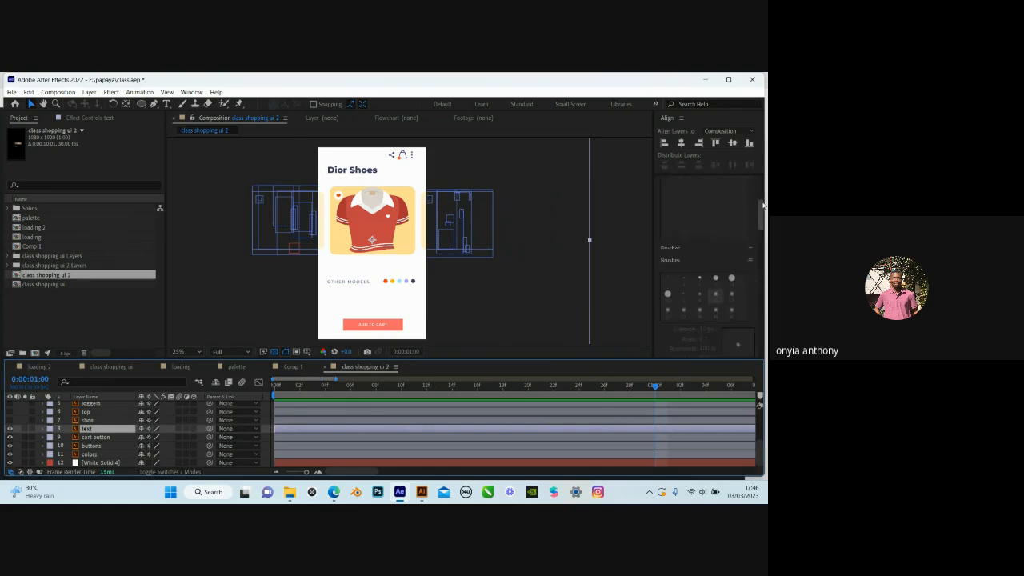
pyautogui.scroll(-5, 763, 205)
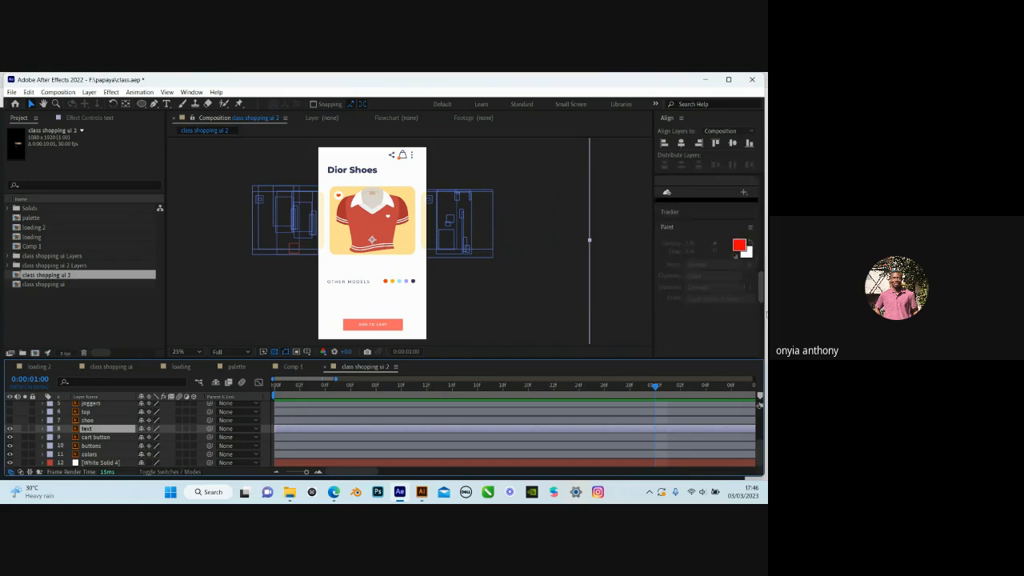
pyautogui.moveTo(766, 315); pyautogui.dragTo(765, 318)
pyautogui.moveTo(353, 170); pyautogui.dragTo(365, 217)
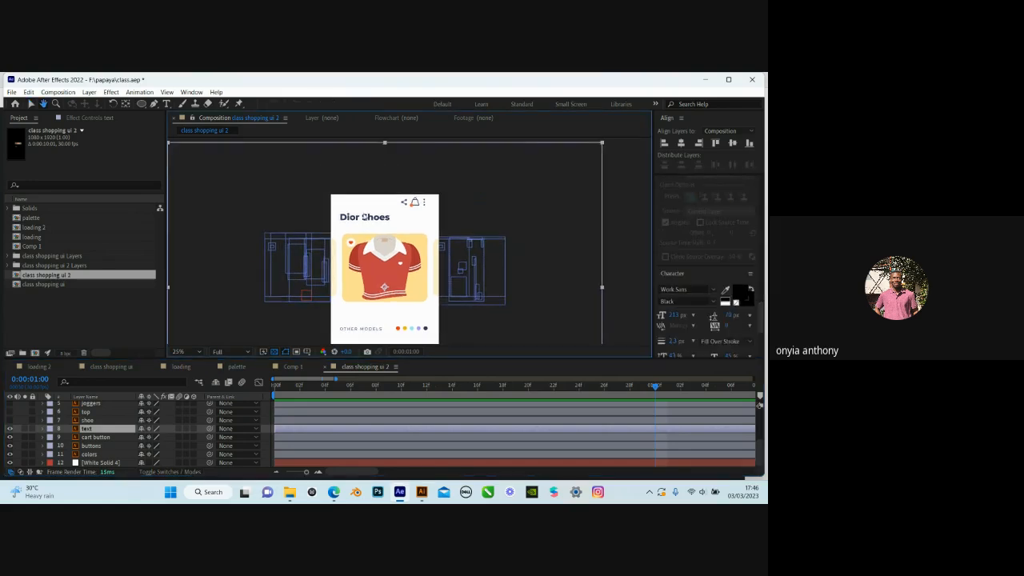
pyautogui.scroll(4, 364, 217)
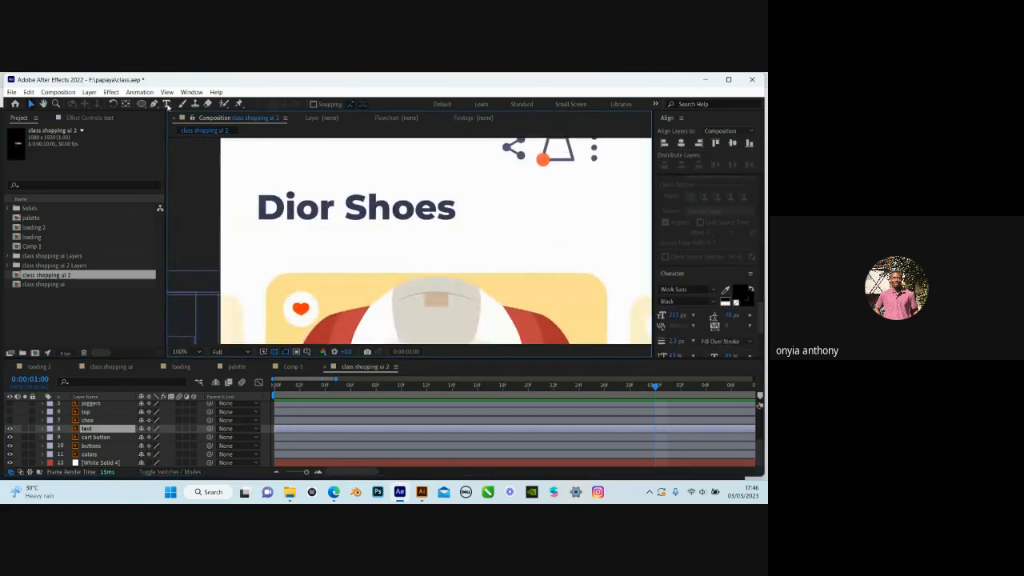
pyautogui.click(166, 104)
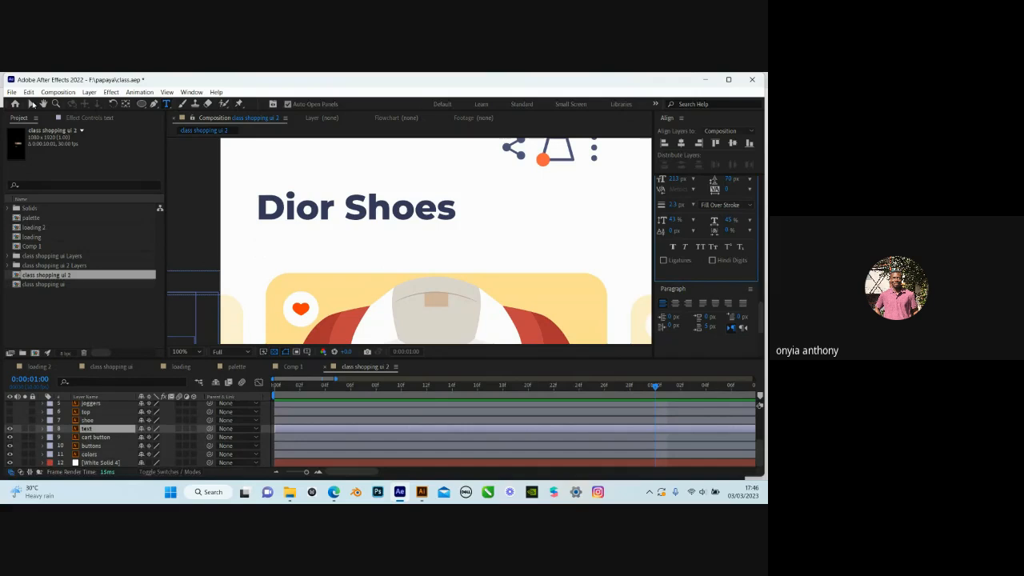
pyautogui.click(32, 104)
pyautogui.press('t')
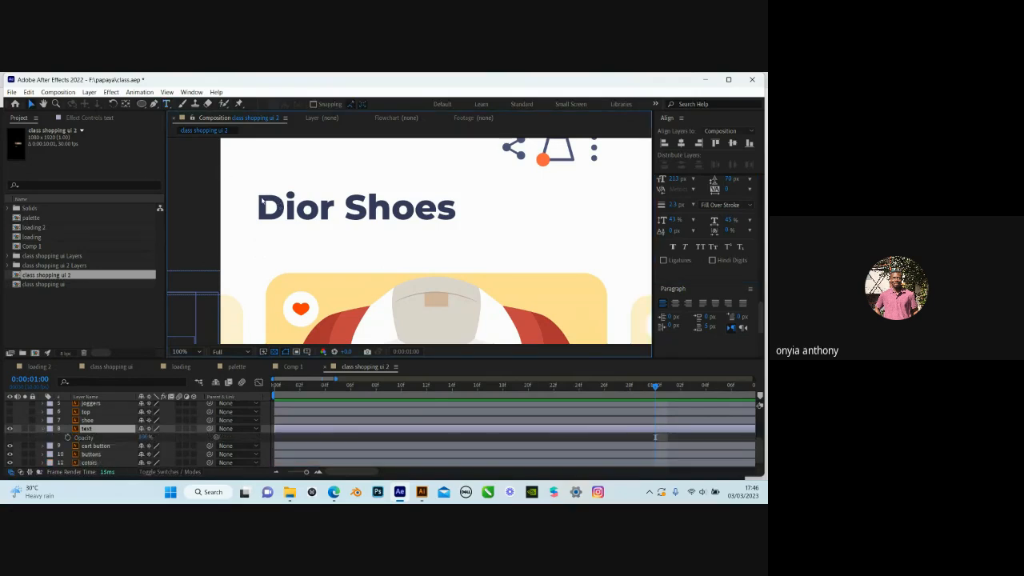
pyautogui.hotkey('ctrl', 't')
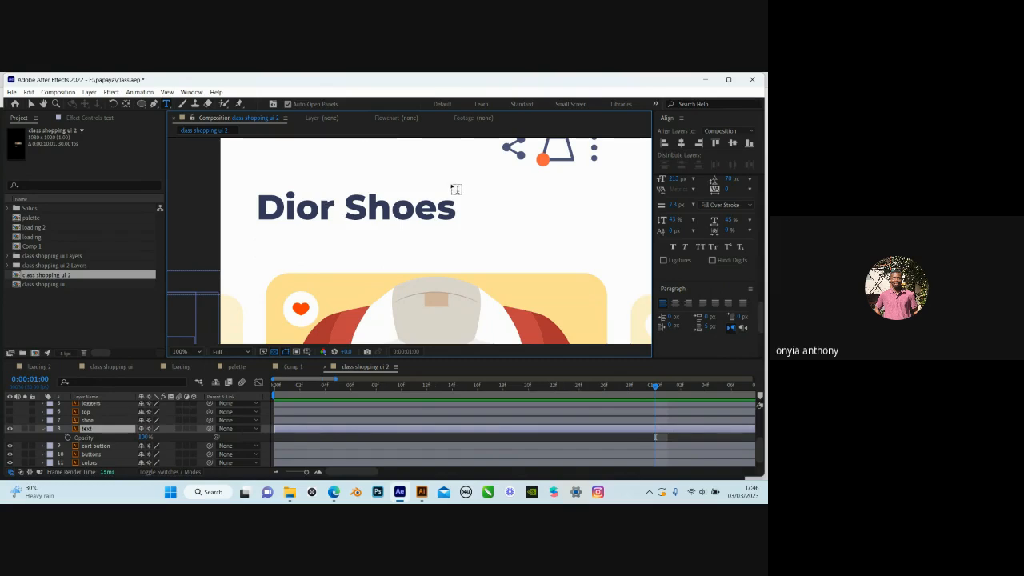
pyautogui.click(271, 251)
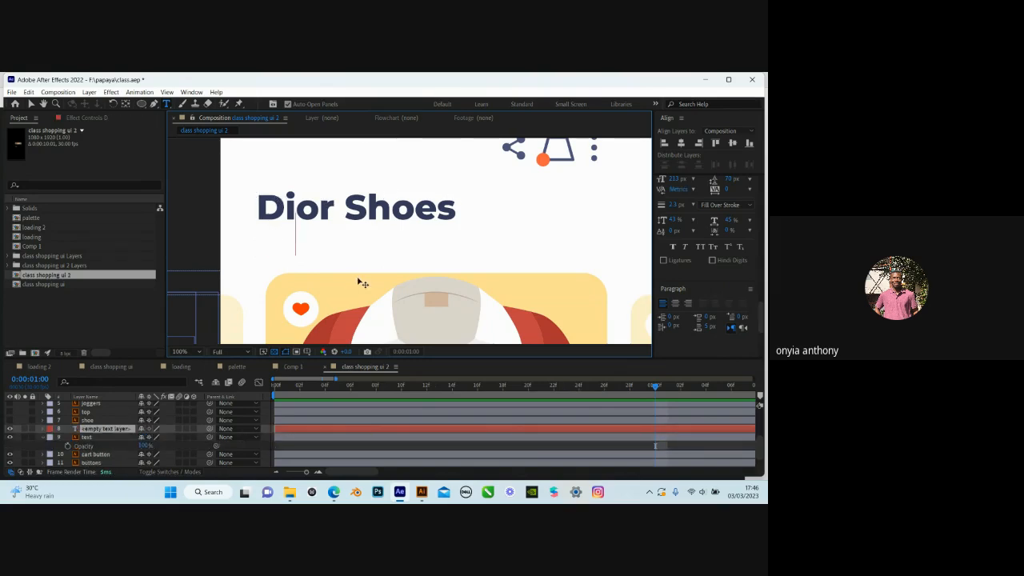
pyautogui.write('D')
pyautogui.press('BackSpace')
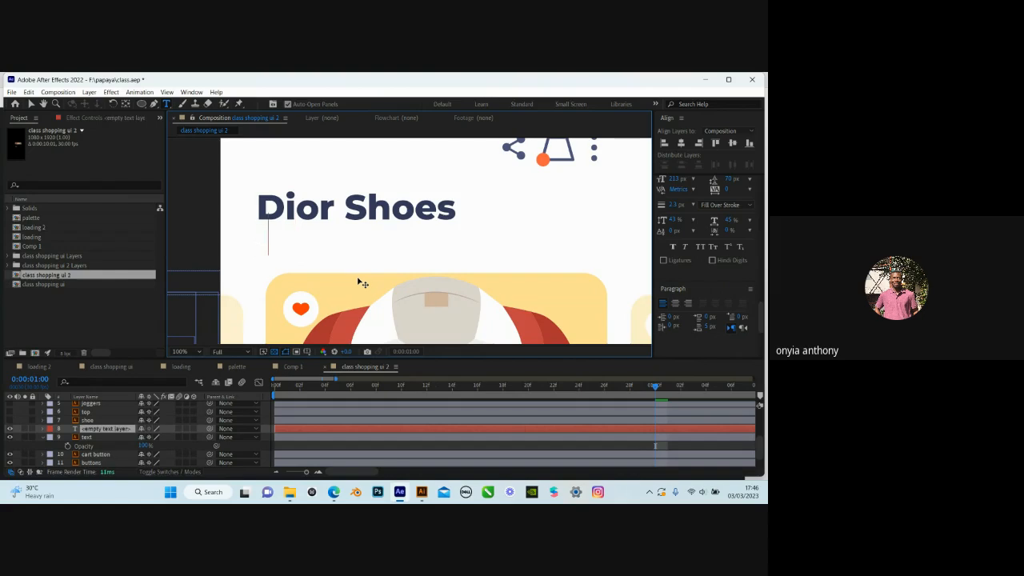
pyautogui.write('Red')
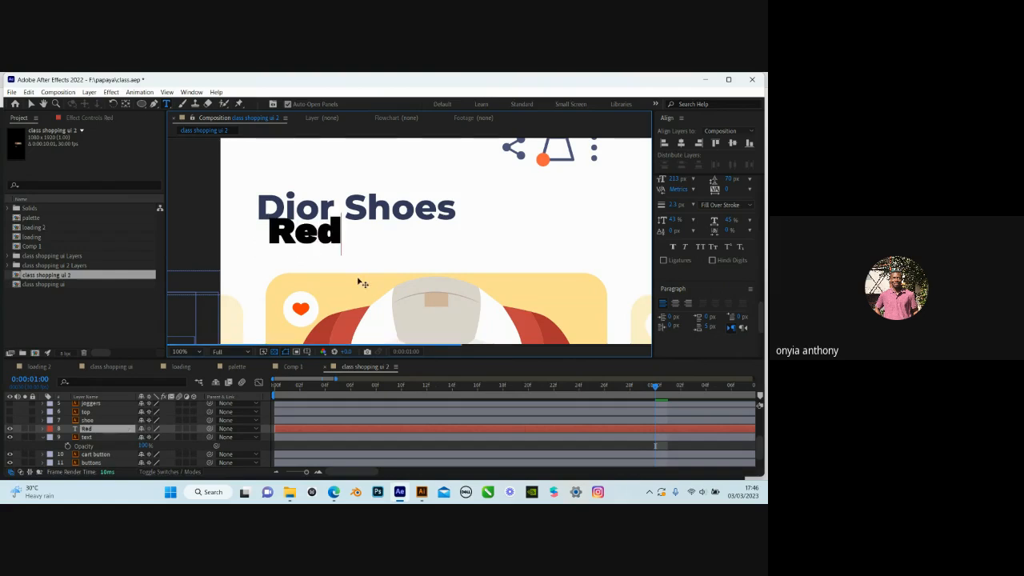
pyautogui.press('BackSpace')
pyautogui.press('BackSpace')
pyautogui.press('BackSpace')
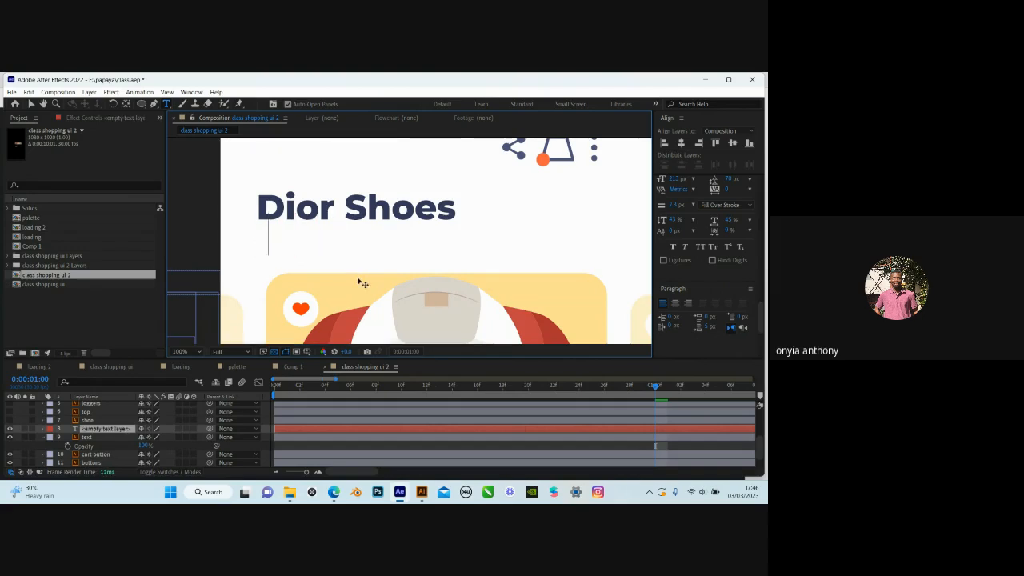
# Enter "Dior shoes" as the text of the new layer and finish text editing
pyautogui.write('Dio')
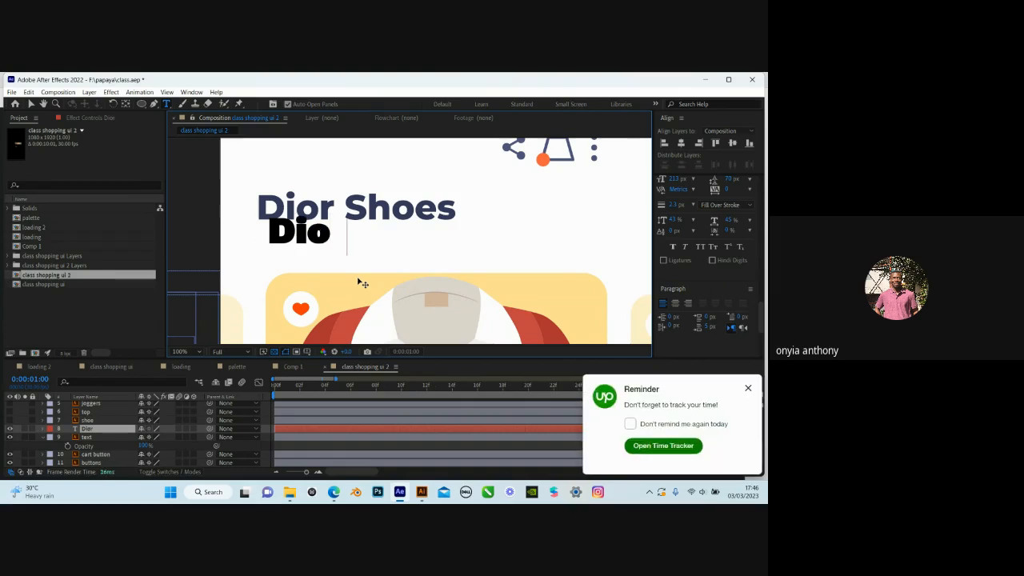
pyautogui.write('r shoes')
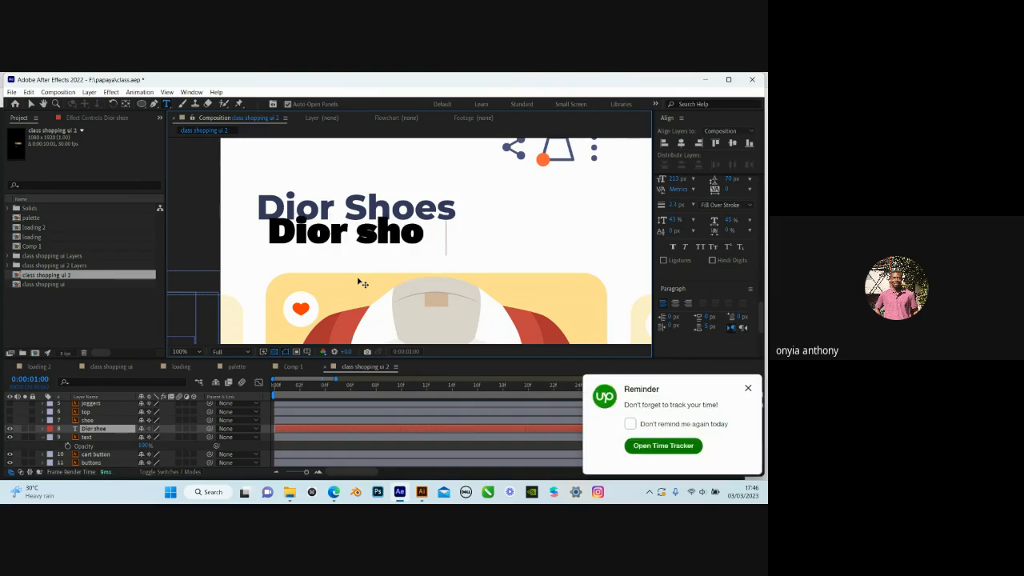
pyautogui.click(32, 104)
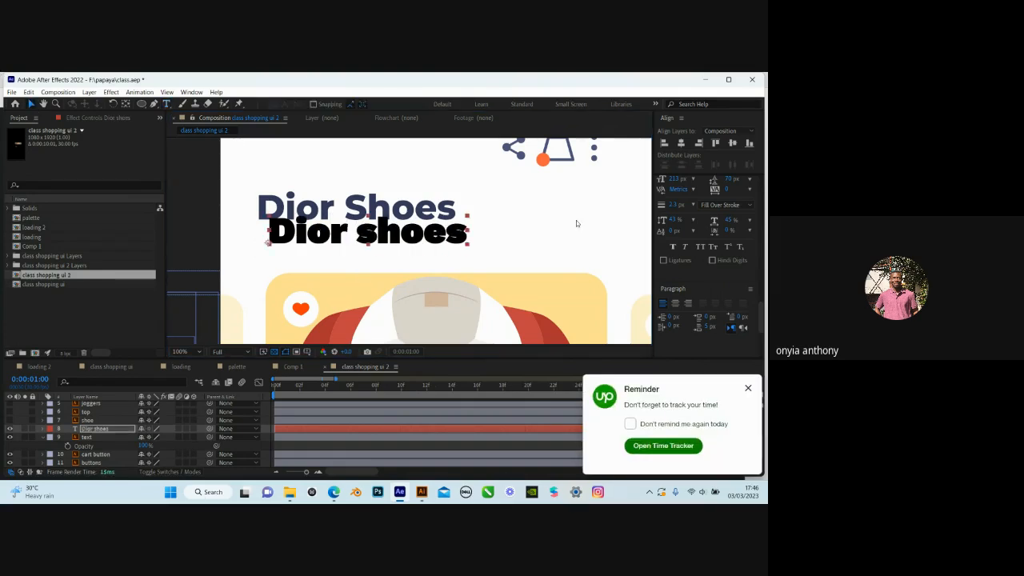
# Set the font of the new Dior shoes text to Montserrat ExtraBold
pyautogui.scroll(5, 756, 320)
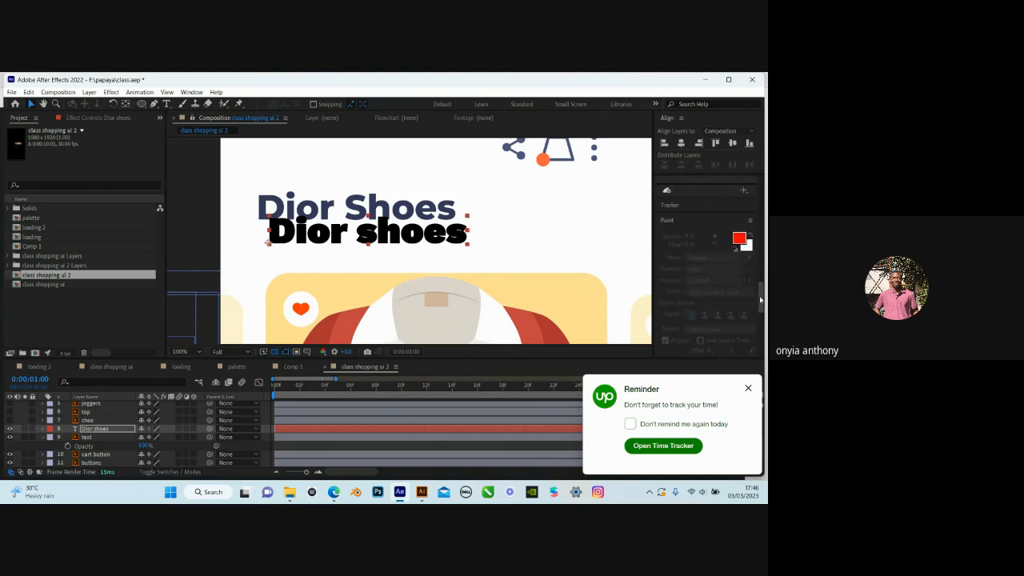
pyautogui.click(714, 278)
pyautogui.write('mon')
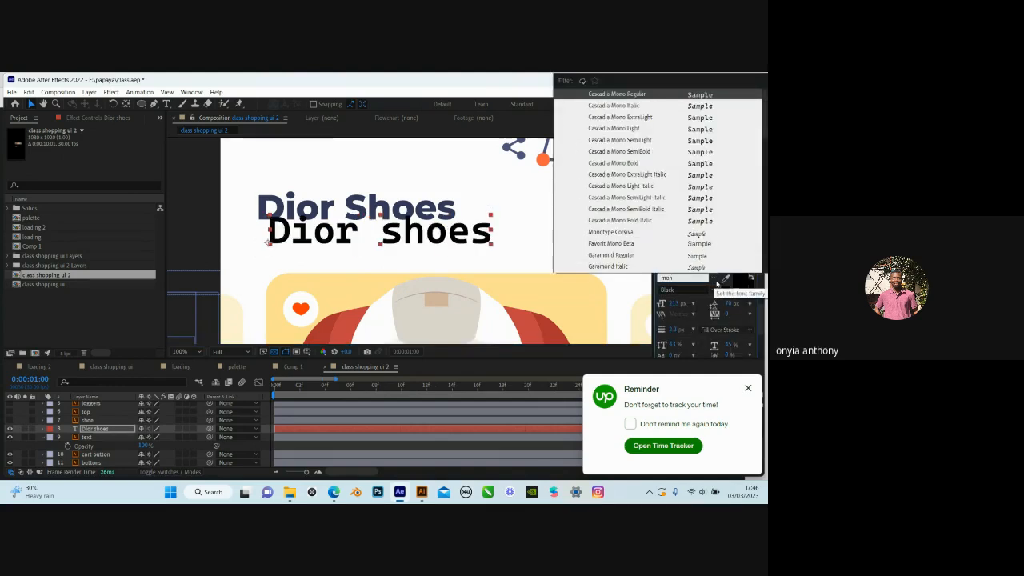
pyautogui.write('t')
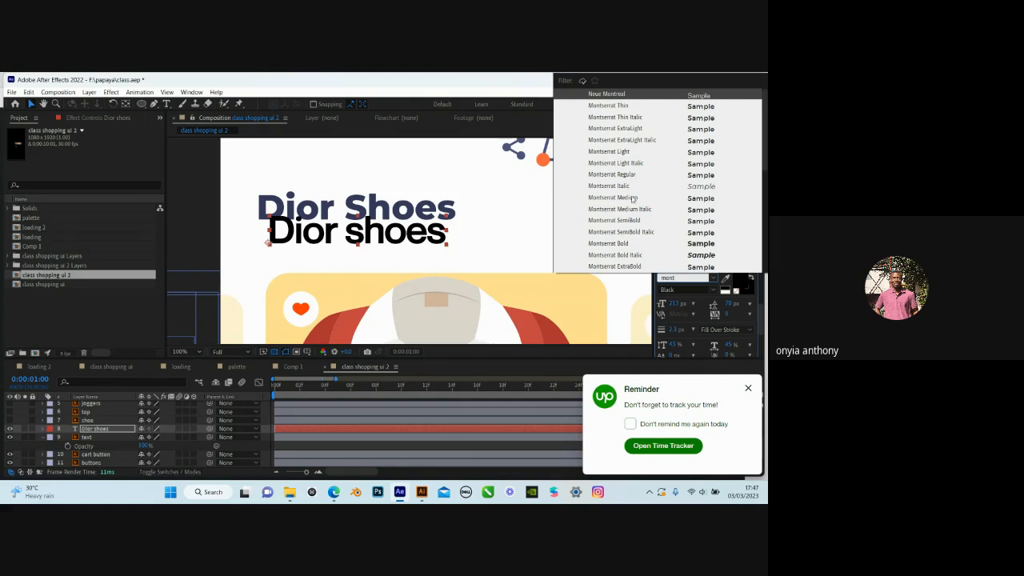
pyautogui.scroll(-3, 632, 186)
pyautogui.click(631, 164)
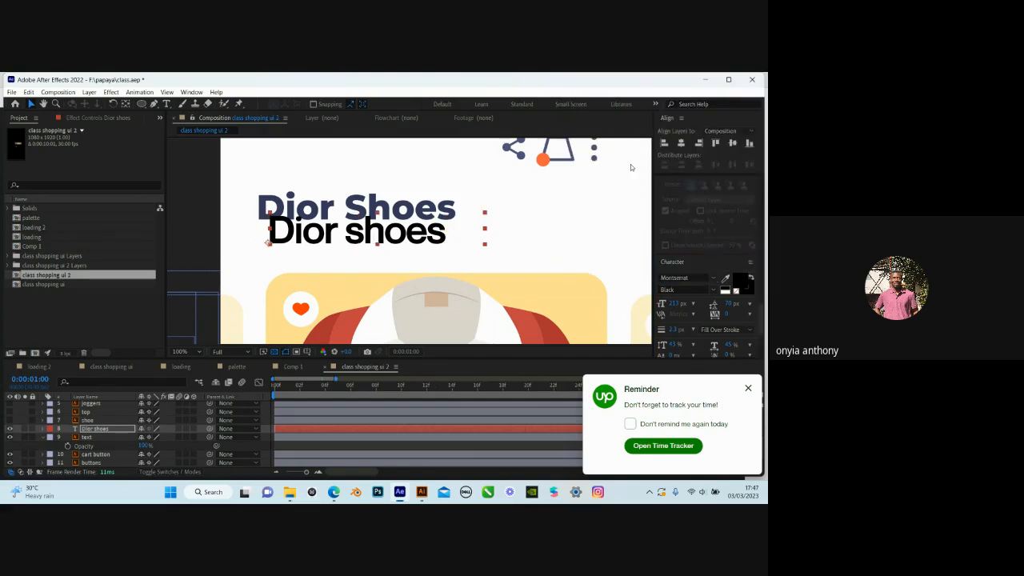
# Sample the original heading's dark navy as the new text's fill colour and remove its stroke
pyautogui.click(727, 278)
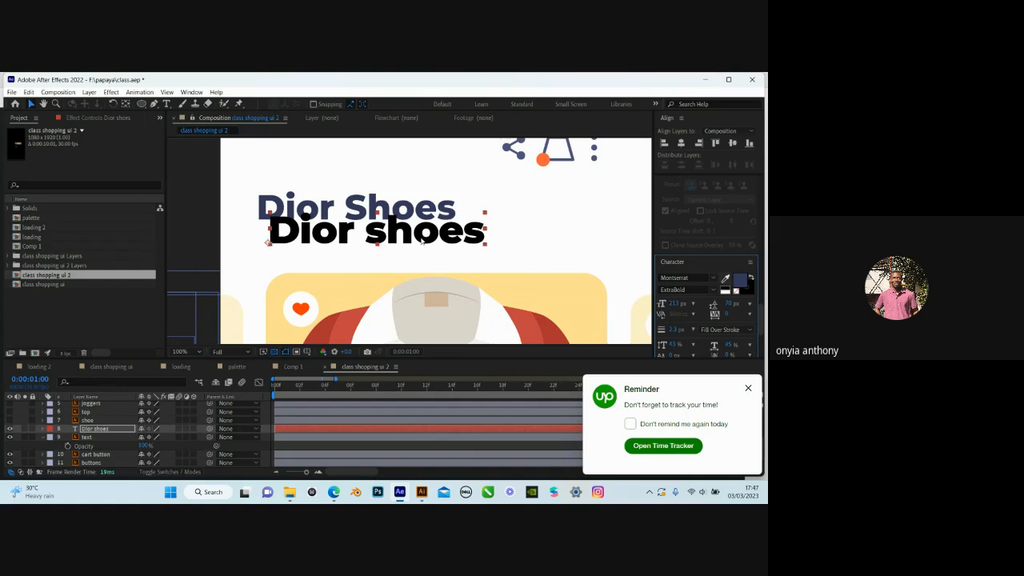
pyautogui.click(442, 208)
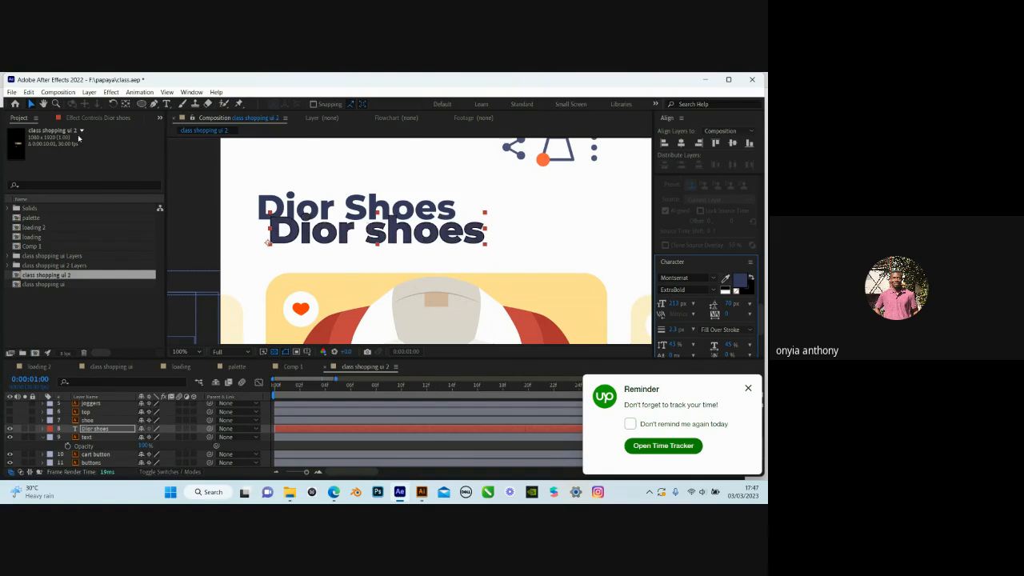
pyautogui.click(749, 292)
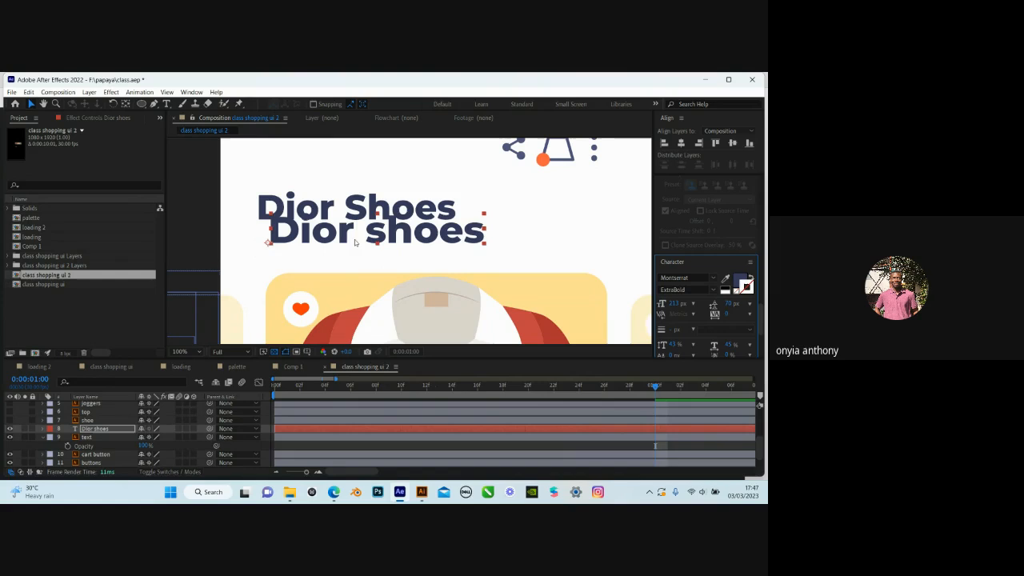
# Move the new Dior shoes text over the original heading and apply the Fill effect to it
pyautogui.moveTo(351, 232); pyautogui.dragTo(343, 204)
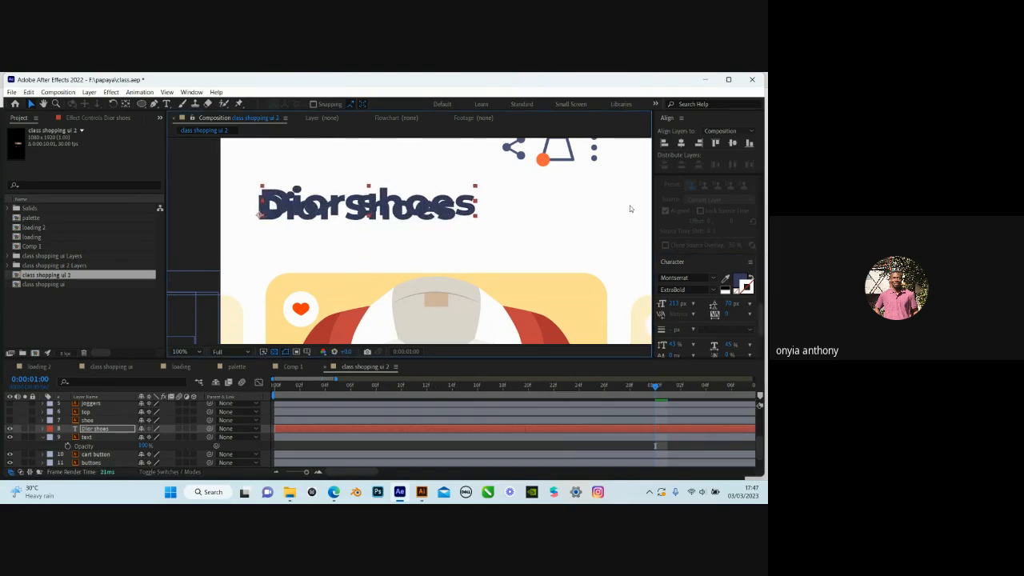
pyautogui.scroll(-5, 761, 273)
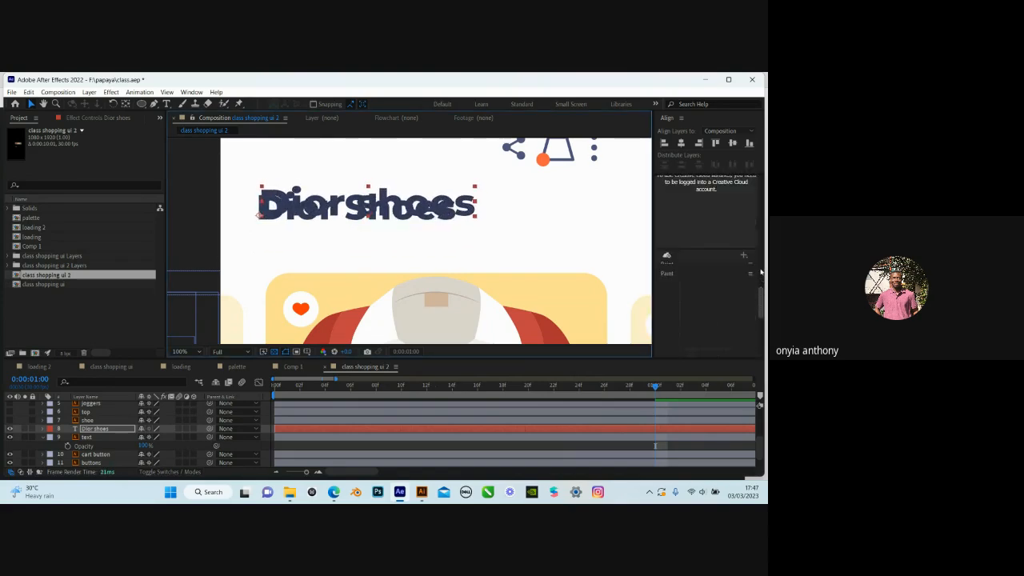
pyautogui.moveTo(761, 273)
pyautogui.mouseDown()
pyautogui.moveTo(764, 179)
pyautogui.moveTo(762, 225)
pyautogui.moveTo(763, 214)
pyautogui.mouseUp()
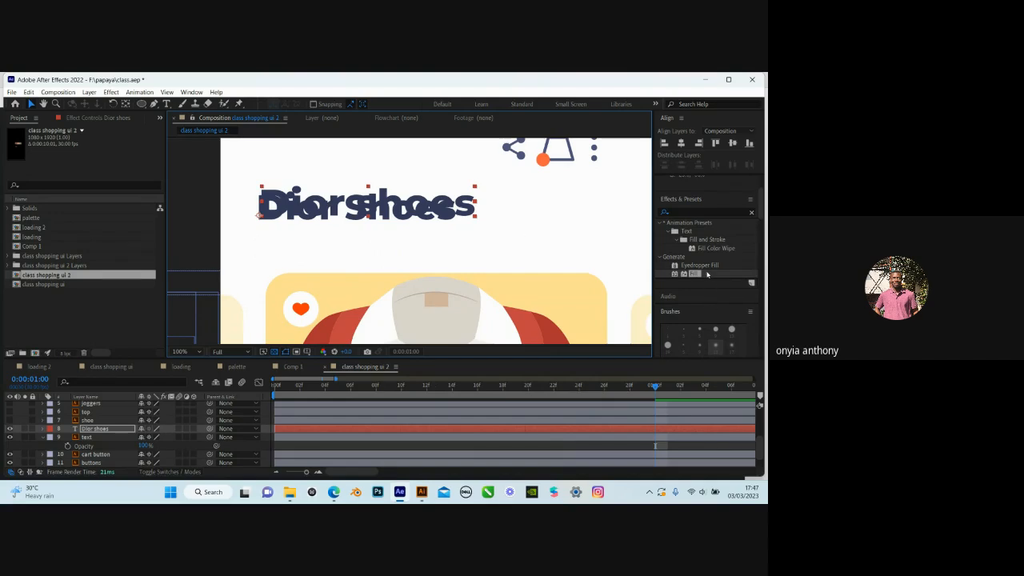
pyautogui.click(272, 430)
pyautogui.click(691, 210)
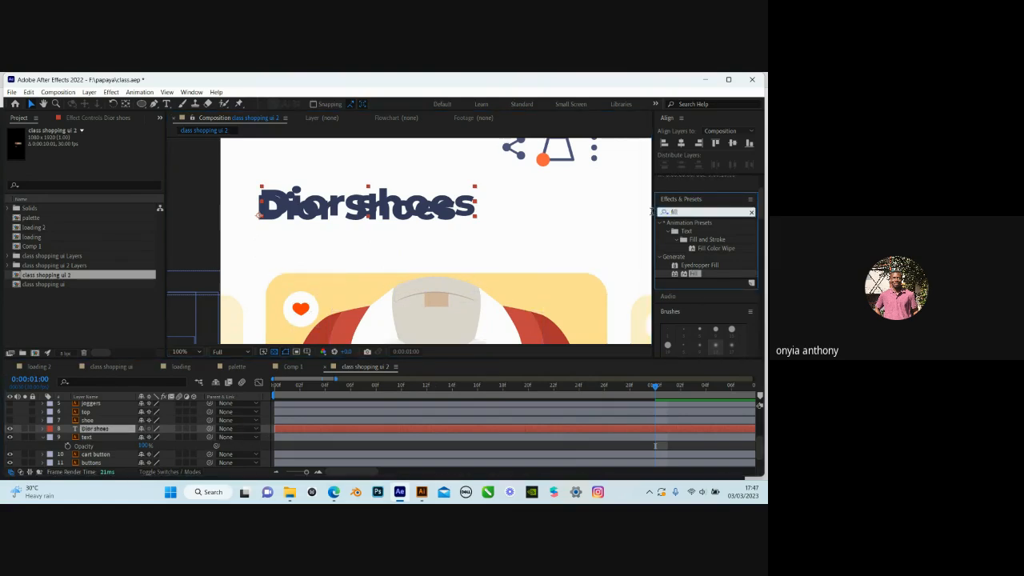
pyautogui.write('fill')
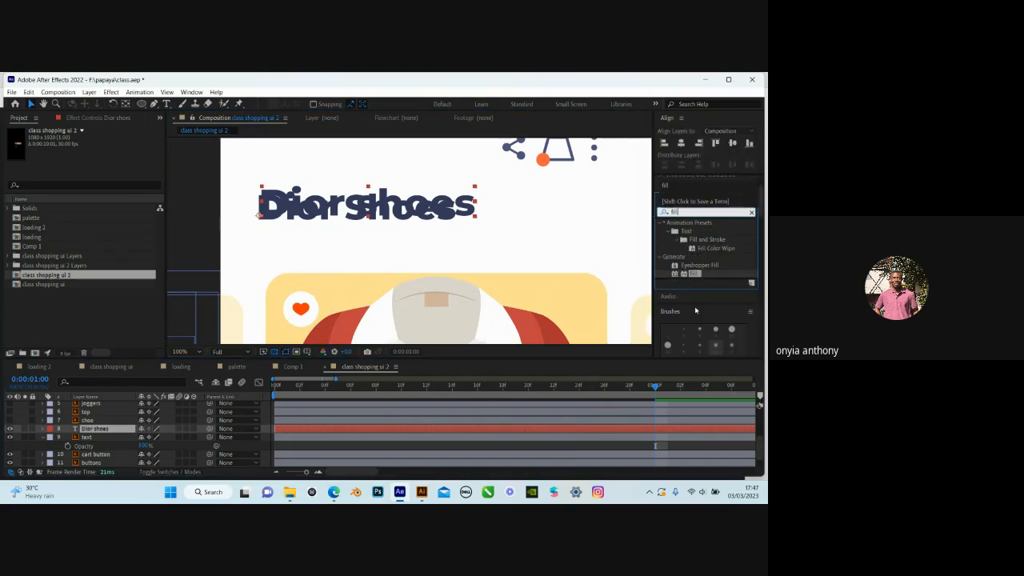
pyautogui.doubleClick(695, 274)
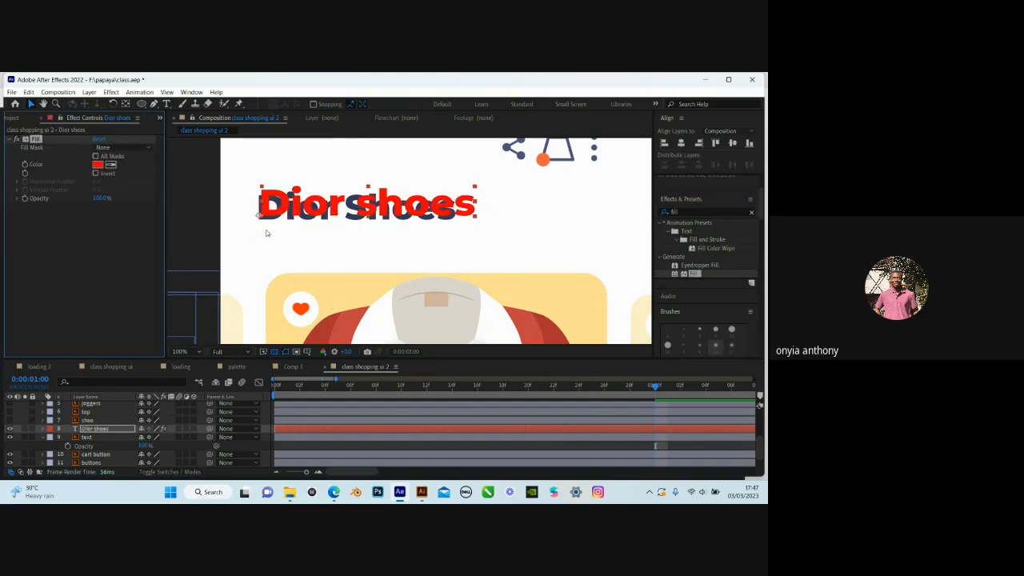
# Compare the new text with the original heading by toggling its Fill effect off and on
pyautogui.scroll(2, 294, 237)
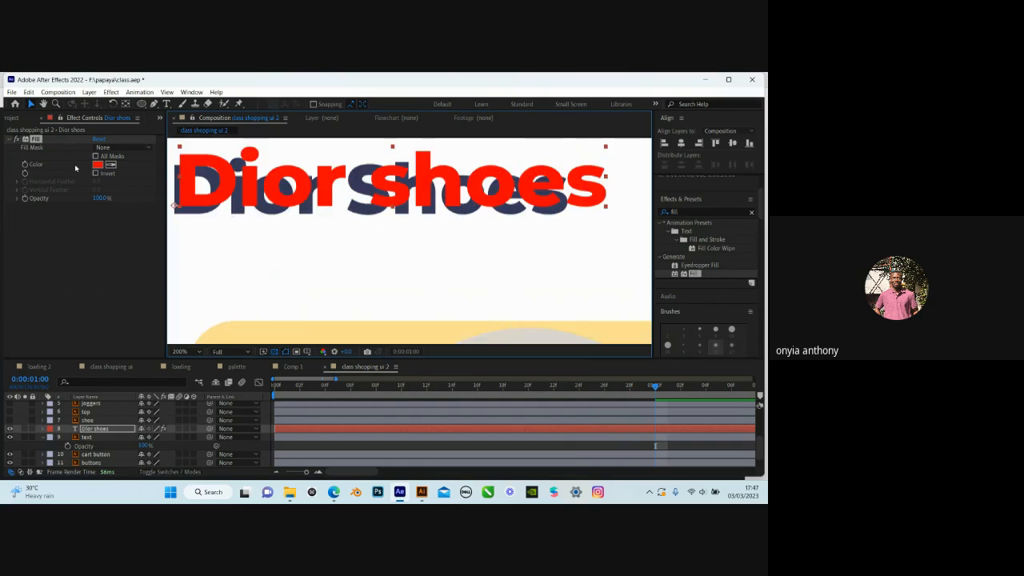
pyautogui.click(16, 140)
pyautogui.click(17, 140)
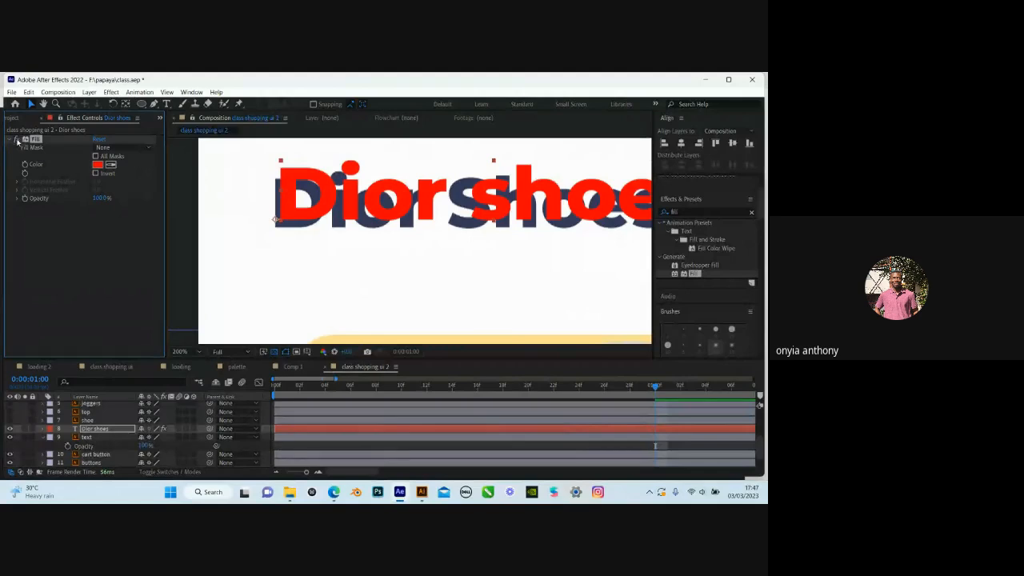
pyautogui.click(16, 140)
pyautogui.click(16, 140)
# Move the anchor point of the Dior shoes text to the text's lower-left corner
pyautogui.press('y')
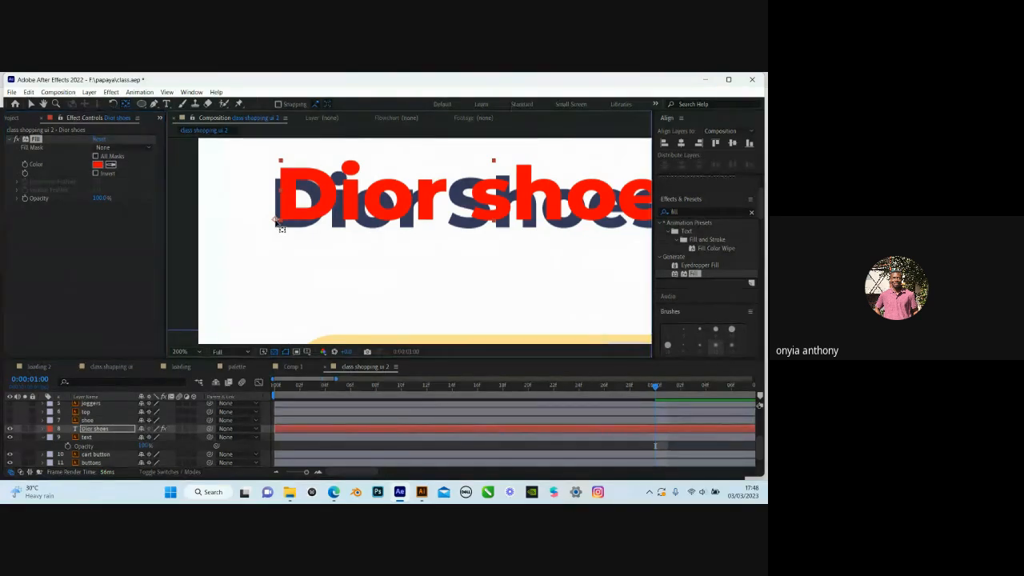
pyautogui.moveTo(276, 222); pyautogui.dragTo(280, 226)
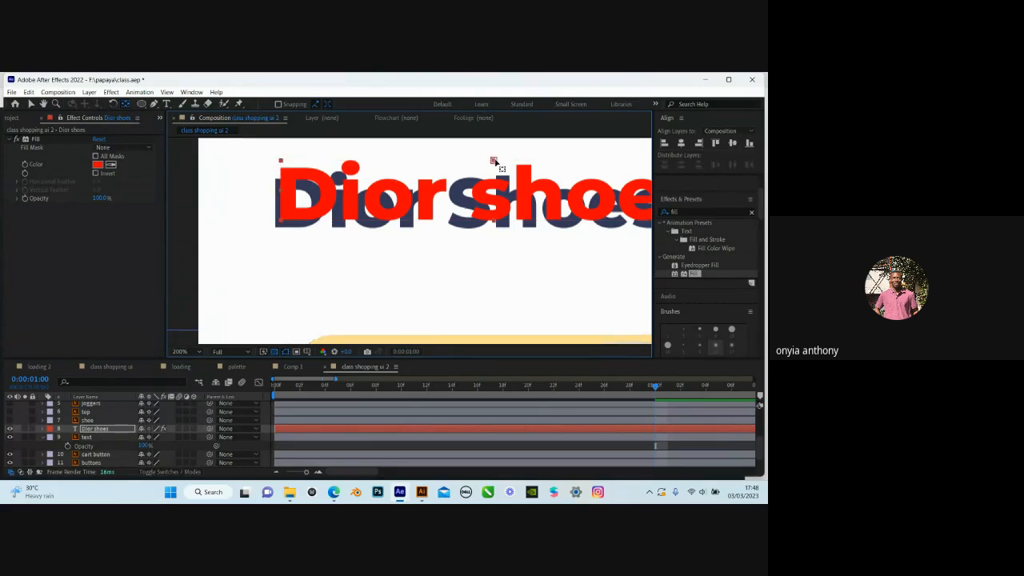
pyautogui.moveTo(494, 161); pyautogui.dragTo(281, 224)
# Align the text's lower-left corner with the original heading and scale the layer to 93.2%
pyautogui.click(32, 103)
pyautogui.moveTo(320, 215); pyautogui.dragTo(314, 223)
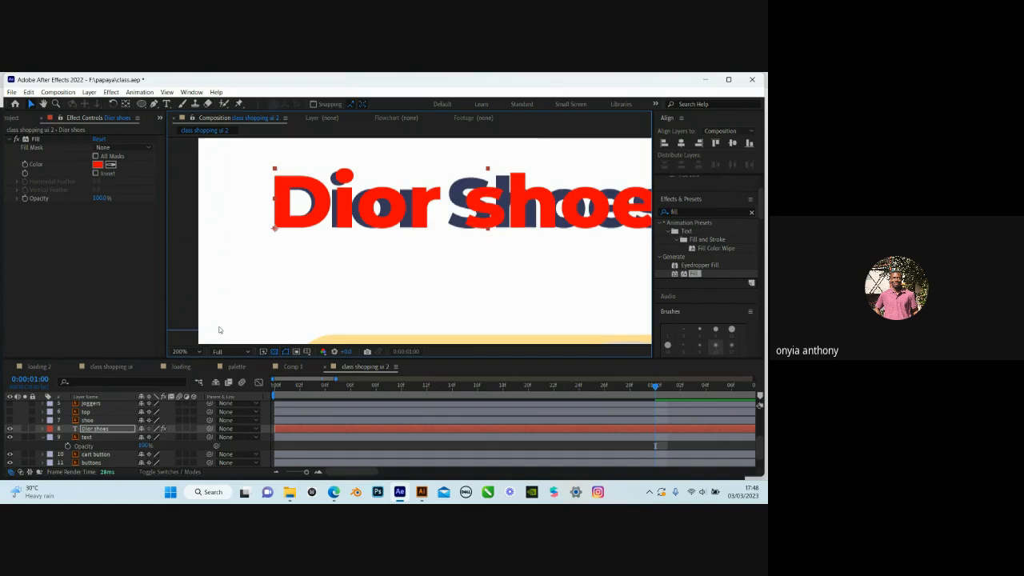
pyautogui.moveTo(220, 328); pyautogui.dragTo(122, 332)
pyautogui.press('s')
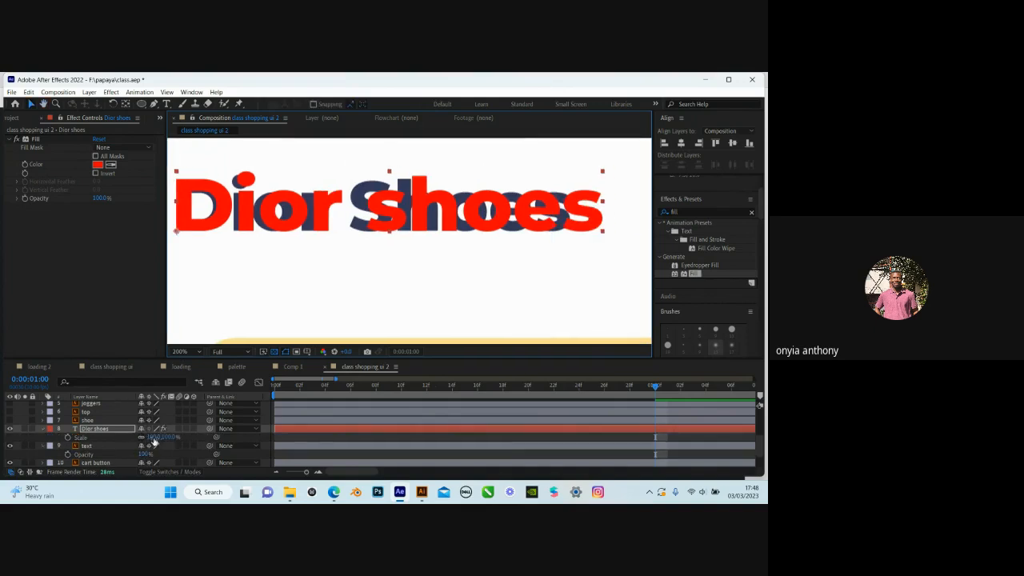
pyautogui.moveTo(145, 438); pyautogui.dragTo(128, 443)
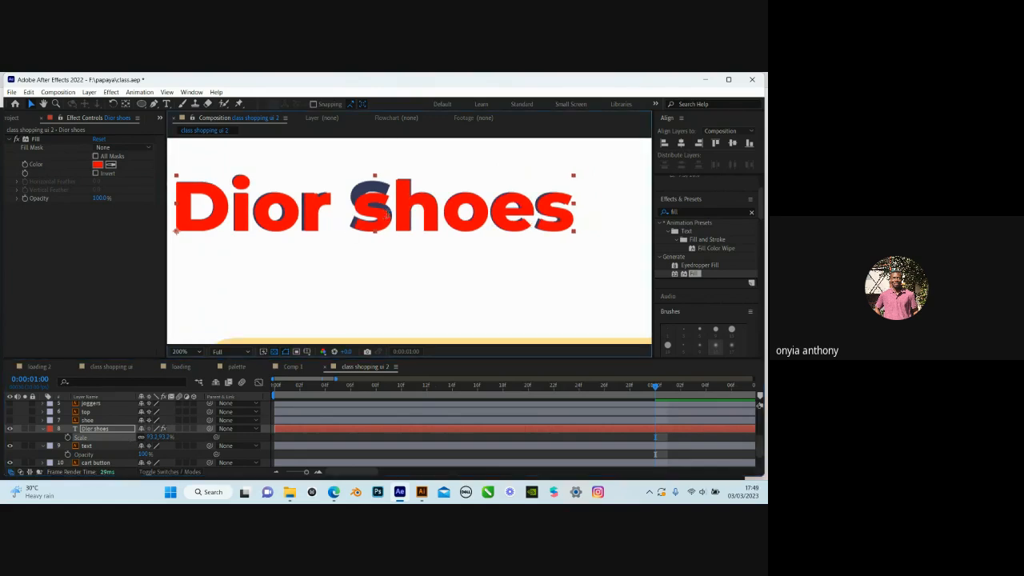
# Capitalize the second word so the text layer reads "Dior Shoes", and finish text editing
pyautogui.doubleClick(396, 216)
pyautogui.moveTo(397, 213); pyautogui.dragTo(357, 218)
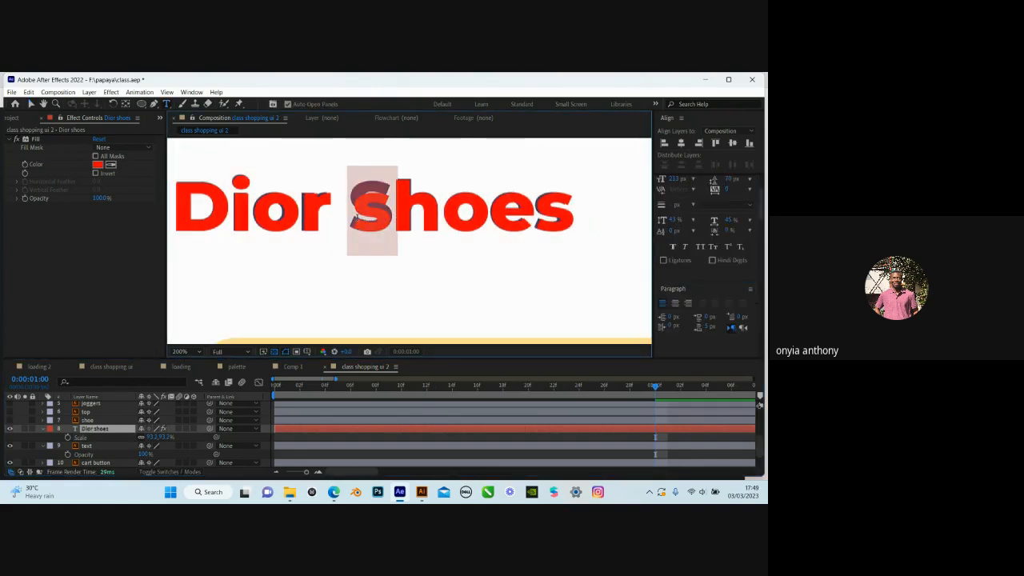
pyautogui.write('S')
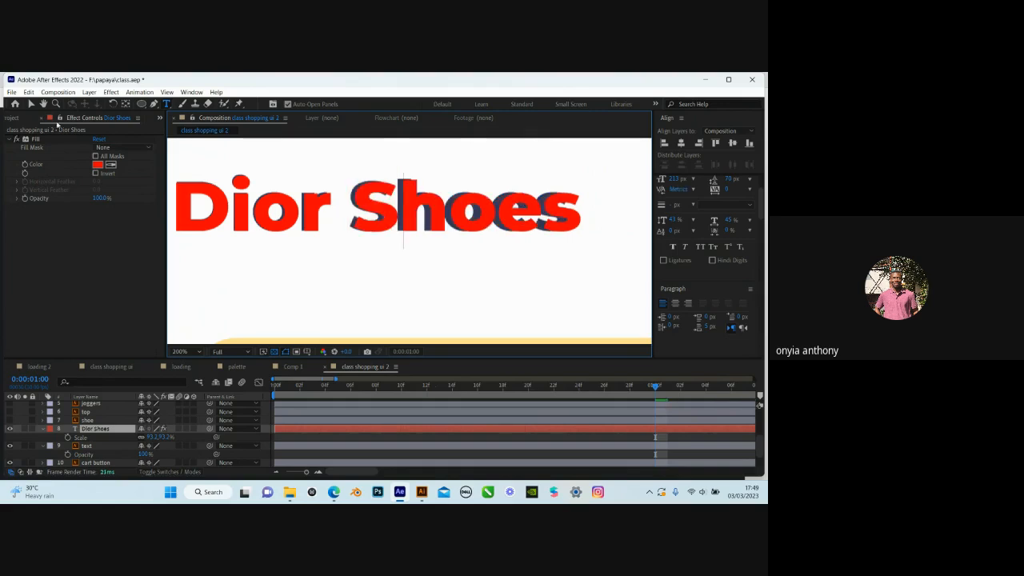
pyautogui.press('Escape')
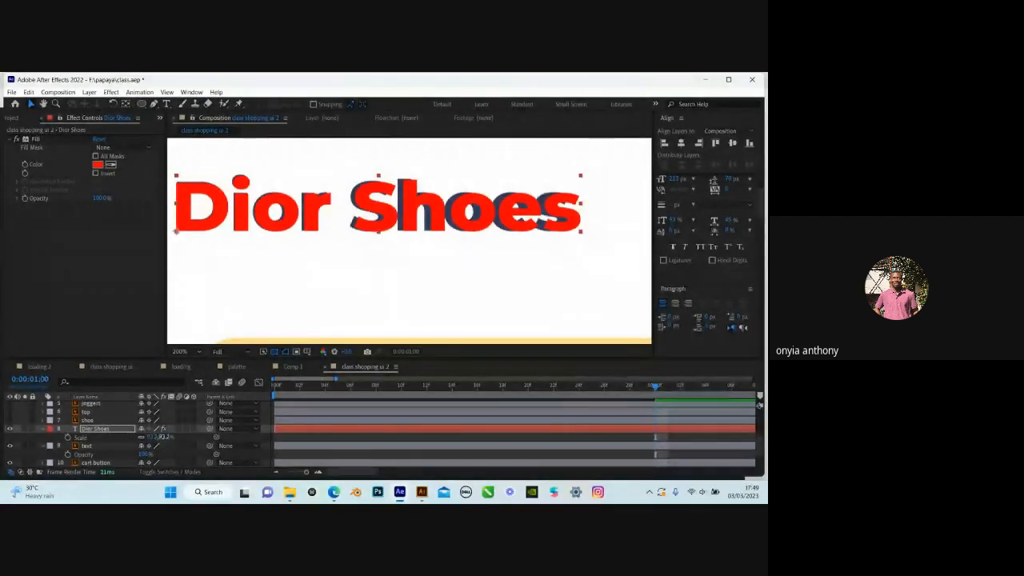
# Scale the Dior Shoes text to 90.7% and nudge it up slightly to match the original heading
pyautogui.moveTo(156, 439); pyautogui.dragTo(154, 439)
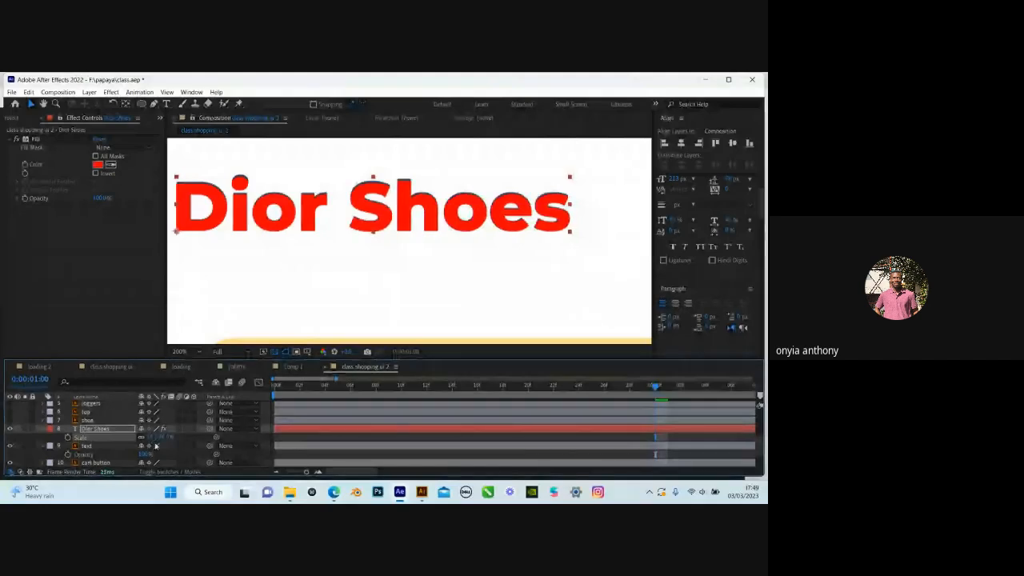
pyautogui.press('Up')
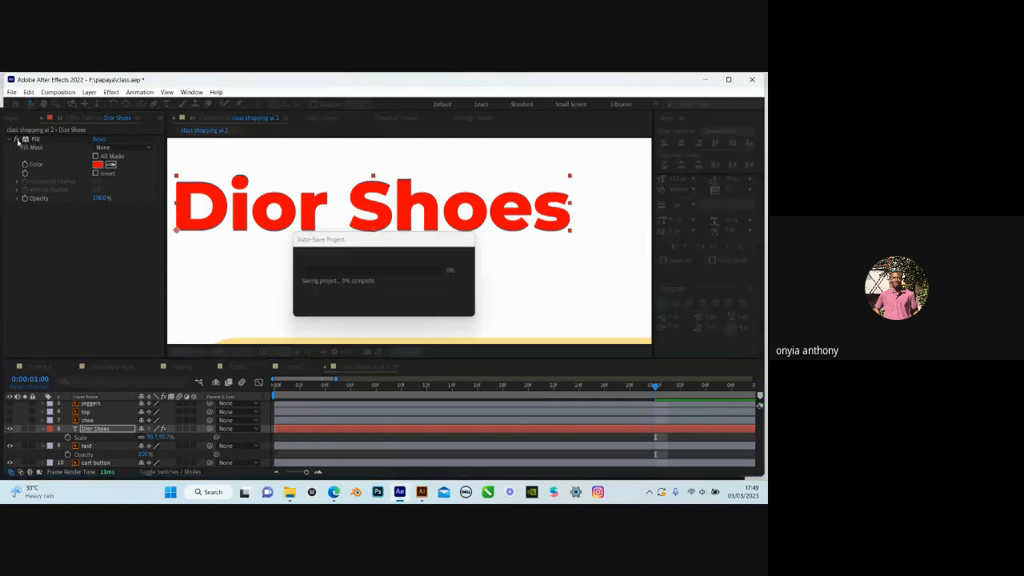
# Turn off the Fill effect on the Dior Shoes text and hide the original text layer
pyautogui.scroll(-2, 426, 227)
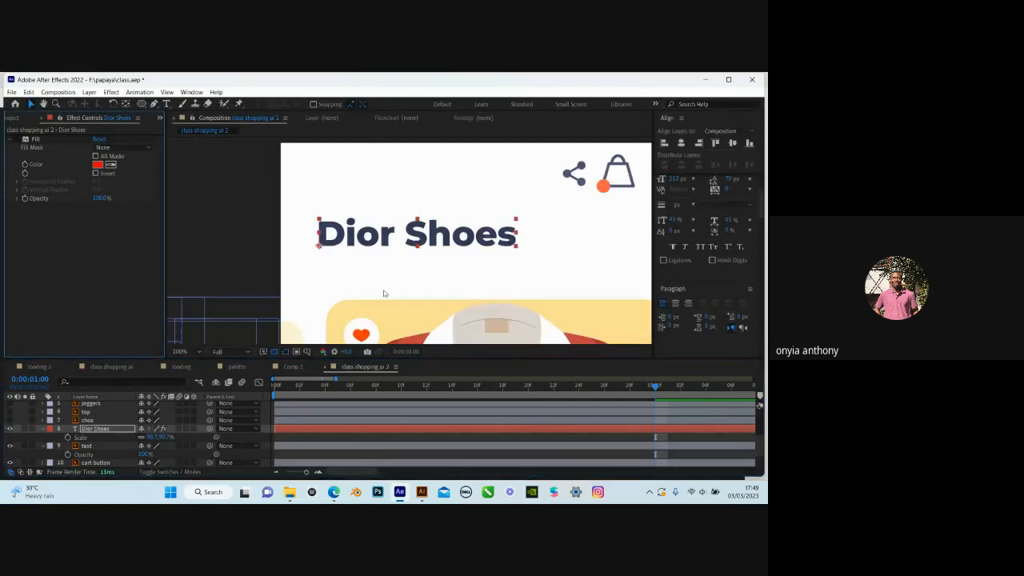
pyautogui.scroll(-2, 319, 279)
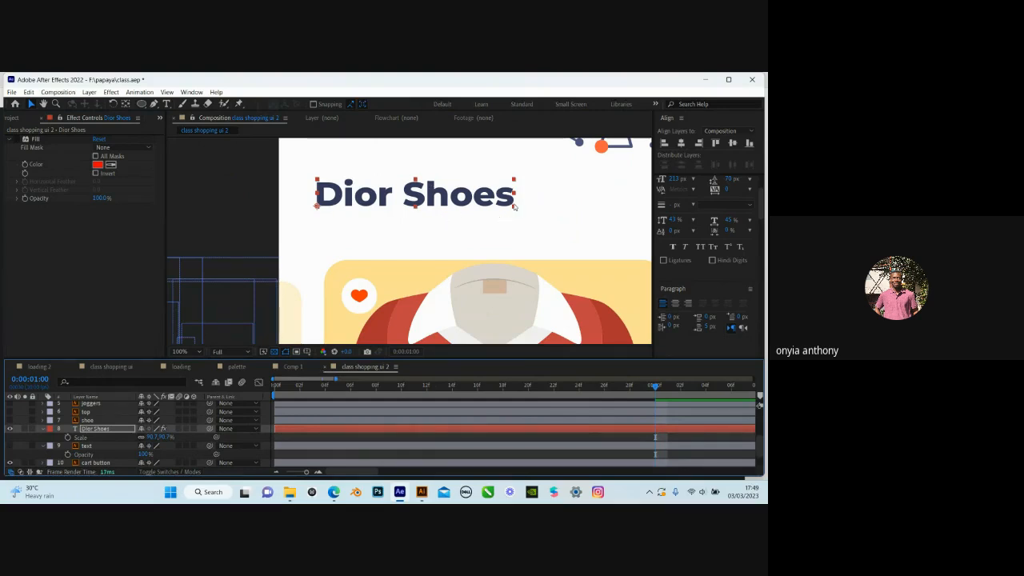
pyautogui.scroll(-1, 443, 255)
pyautogui.scroll(-1, 473, 232)
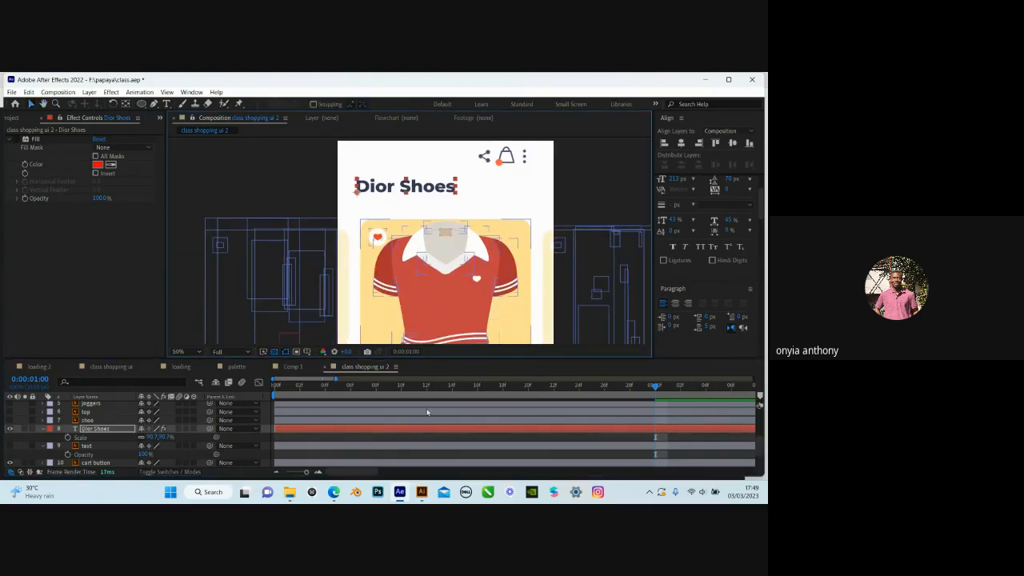
# Duplicate the Dior Shoes text layer at 0:00:00:00 and move the copy straight down, just below the heading
pyautogui.moveTo(339, 387); pyautogui.dragTo(259, 399)
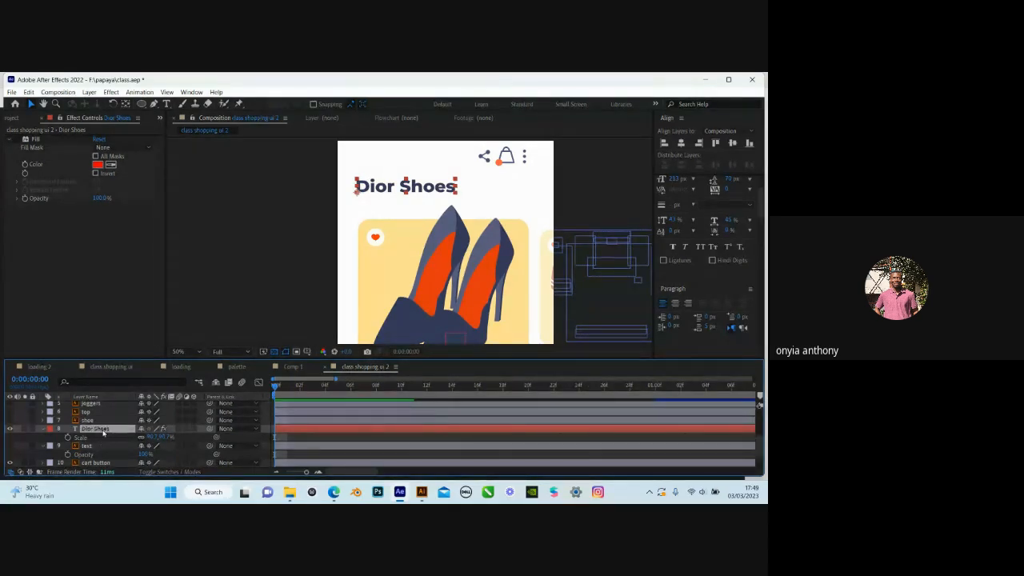
pyautogui.hotkey('ctrl', 'd')
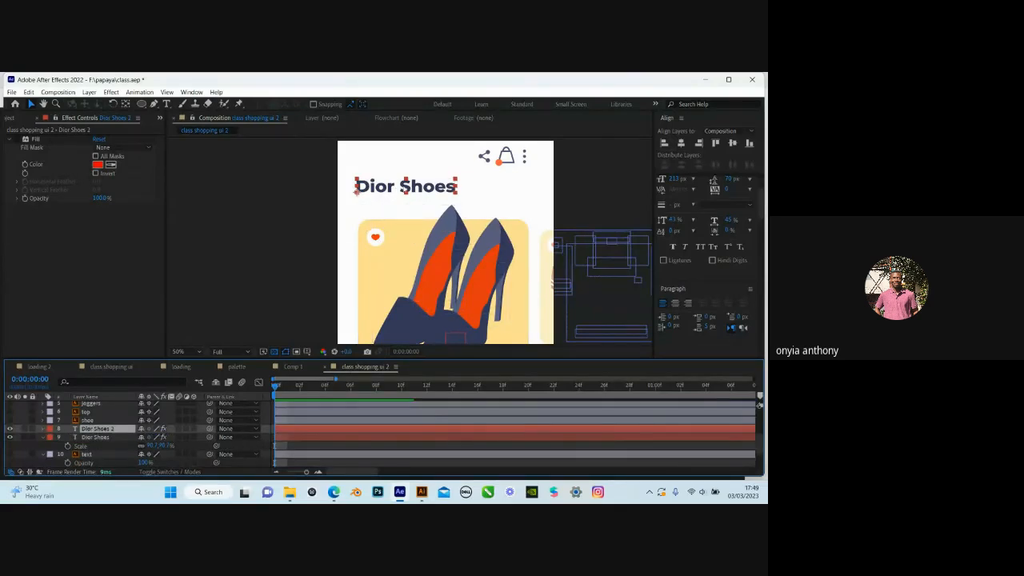
pyautogui.press('Down')
pyautogui.press('Down')
pyautogui.press('Down')
pyautogui.press('Down')
pyautogui.press('Down')
pyautogui.press('Down')
pyautogui.press('Down')
pyautogui.press('Down')
pyautogui.press('Down')
pyautogui.press('Down')
pyautogui.press('Down')
pyautogui.press('Down')
pyautogui.press('Down')
pyautogui.press('Down')
pyautogui.press('Down')
pyautogui.press('Down')
pyautogui.press('Down')
pyautogui.press('Down')
pyautogui.press('Down')
pyautogui.press('Down')
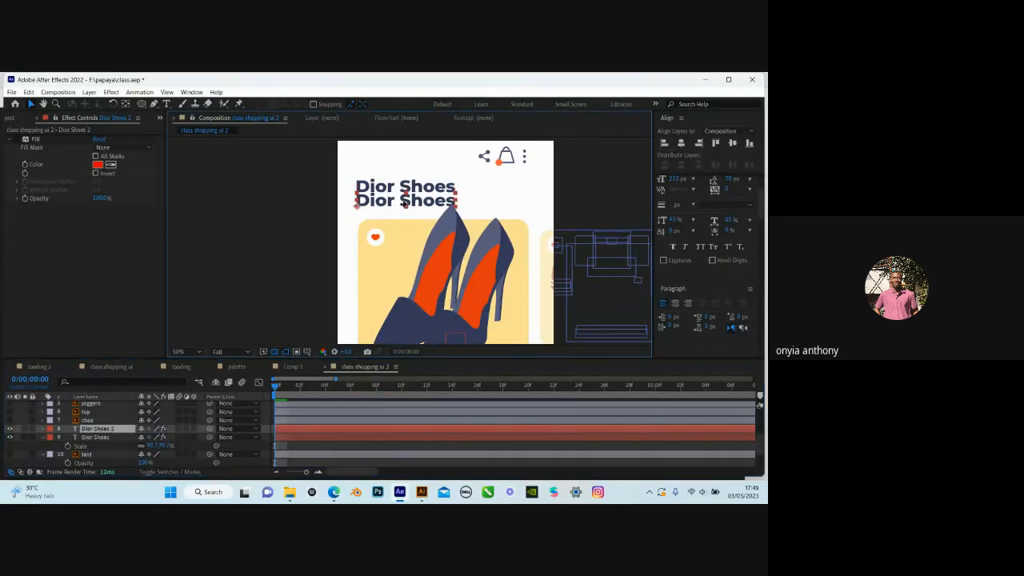
pyautogui.press('Down')
pyautogui.press('Down')
pyautogui.press('Down')
pyautogui.press('Down')
pyautogui.press('Down')
pyautogui.press('Down')
pyautogui.press('Down')
pyautogui.press('Down')
# Change the duplicated heading's text to "Red Top" and finish text editing
pyautogui.doubleClick(410, 205)
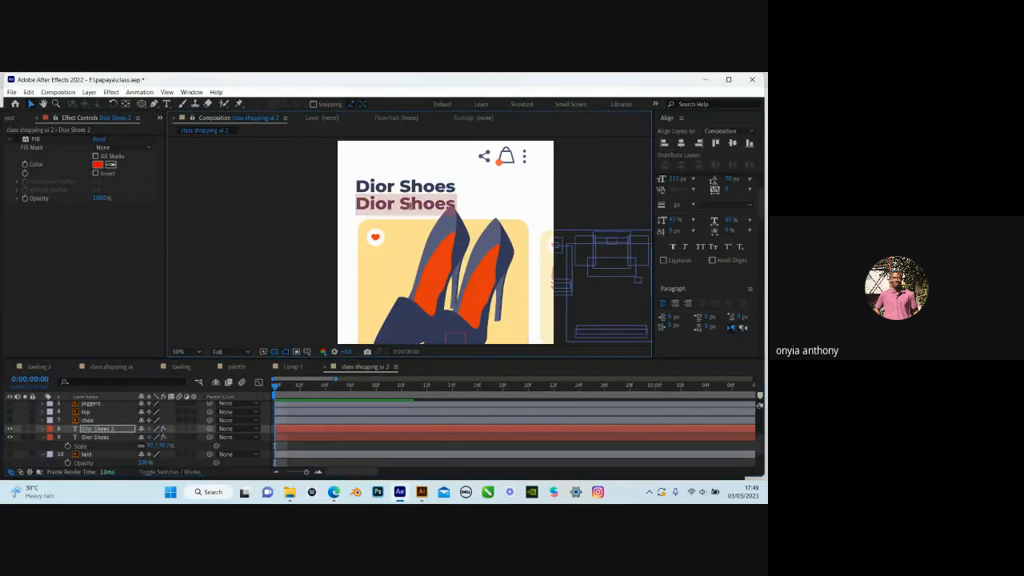
pyautogui.write('REd')
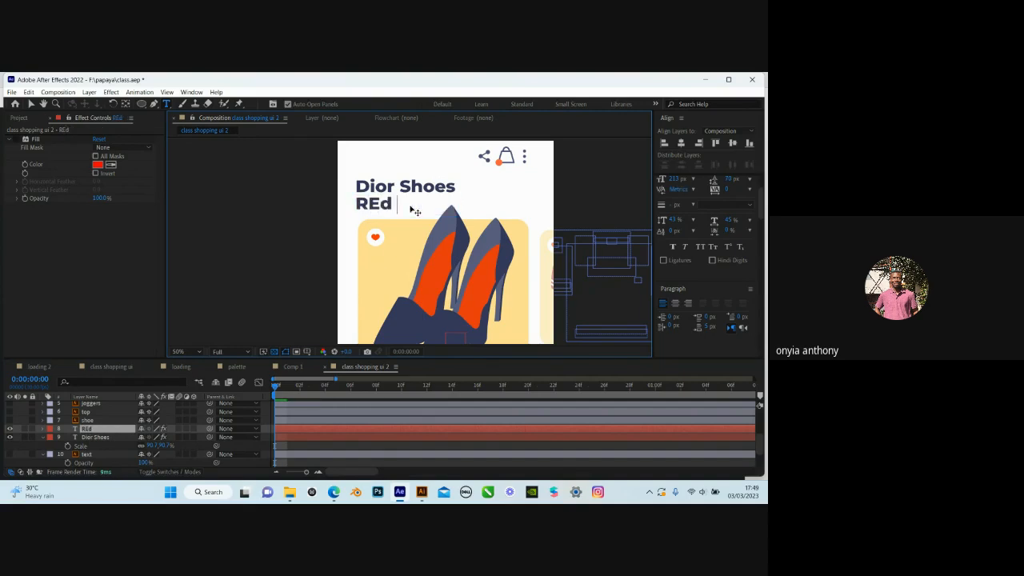
pyautogui.press('BackSpace')
pyautogui.press('BackSpace')
pyautogui.write('ed Top')
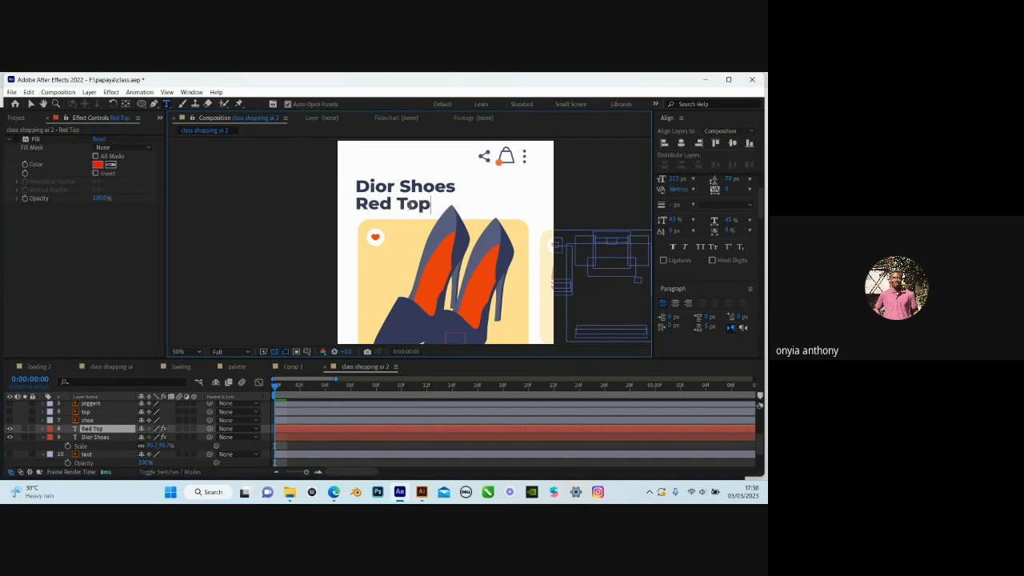
pyautogui.click(31, 105)
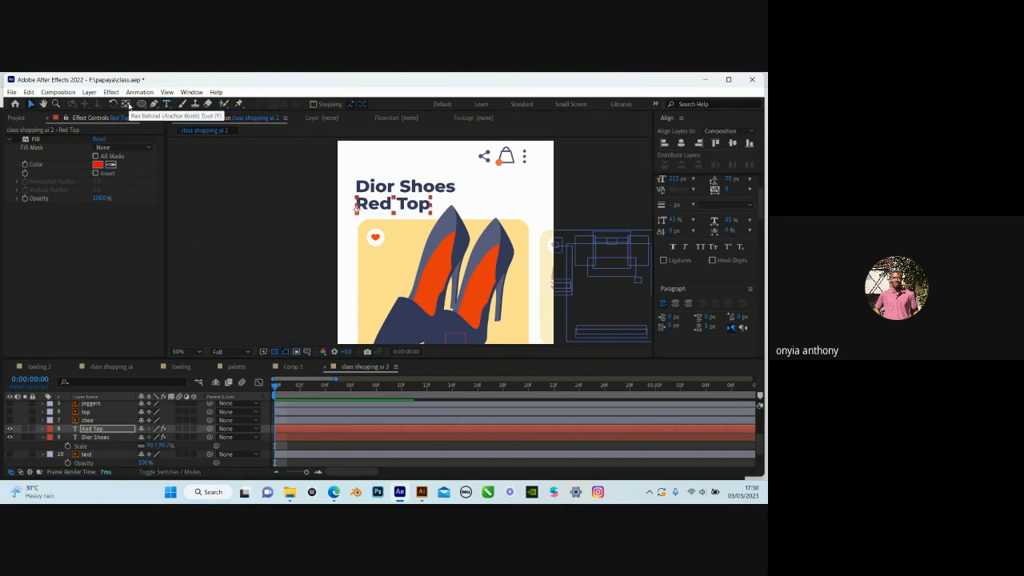
# Center the anchor points of the Red Top and Dior Shoes text layers
pyautogui.doubleClick(128, 105)
pyautogui.click(91, 439)
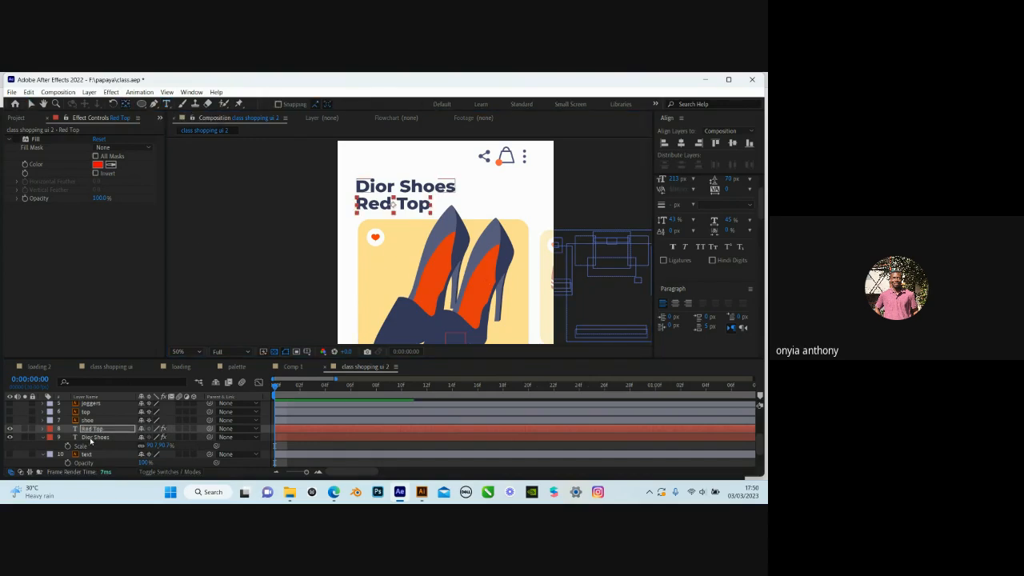
pyautogui.doubleClick(128, 105)
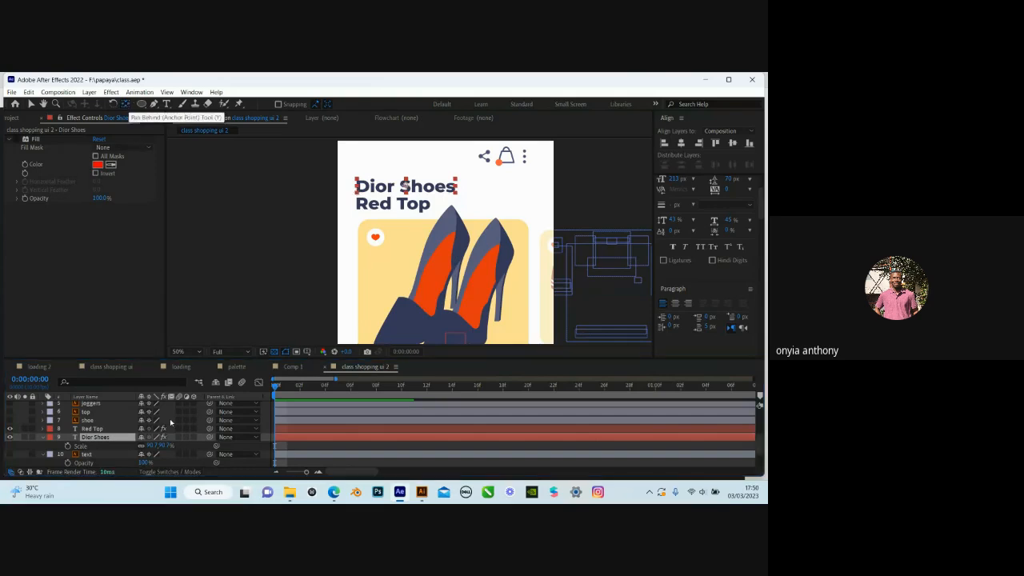
# Parent the Red Top text layer to the Dior Shoes layer
pyautogui.click(92, 429)
pyautogui.click(106, 440)
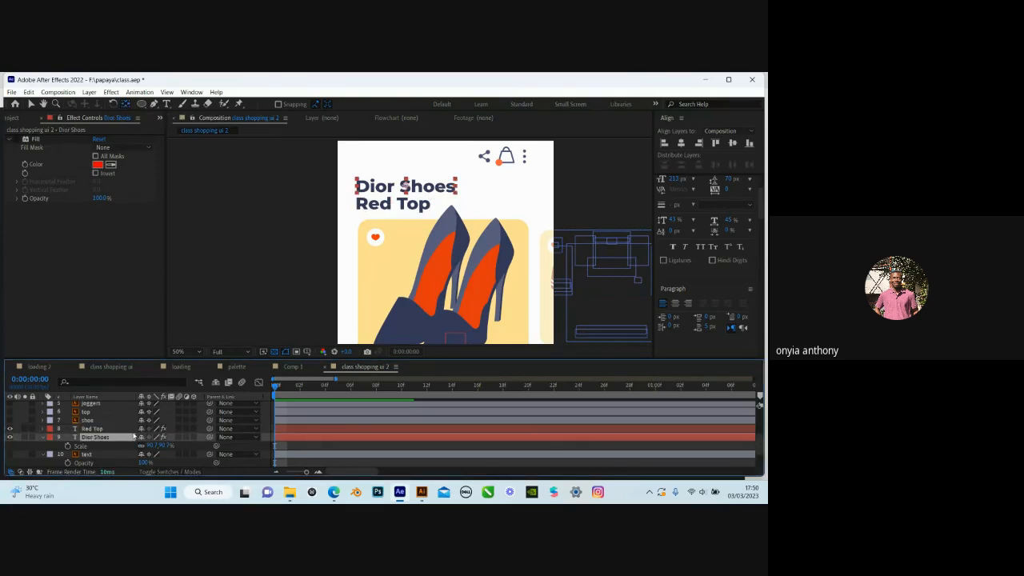
pyautogui.click(99, 430)
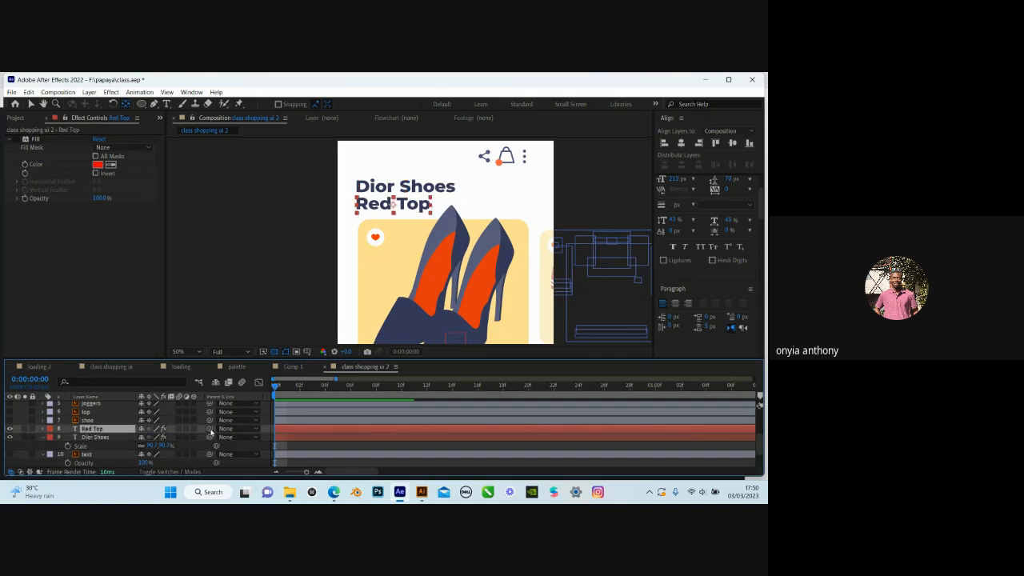
pyautogui.moveTo(211, 429); pyautogui.dragTo(108, 440)
# Start a Position animation on the Dior Shoes text layer with a keyframe at 0:00:00:10
pyautogui.click(108, 439)
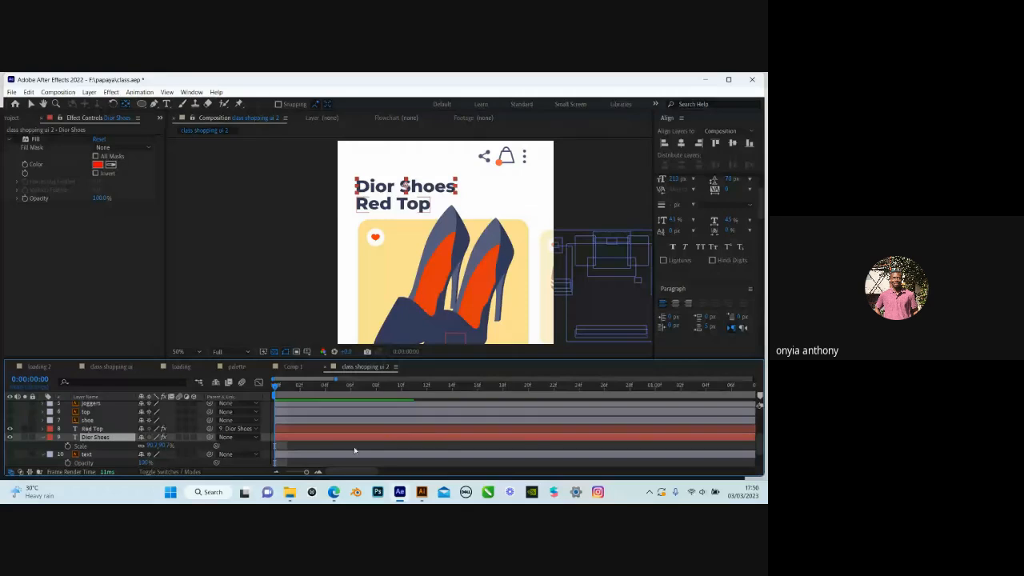
pyautogui.scroll(3, 344, 435)
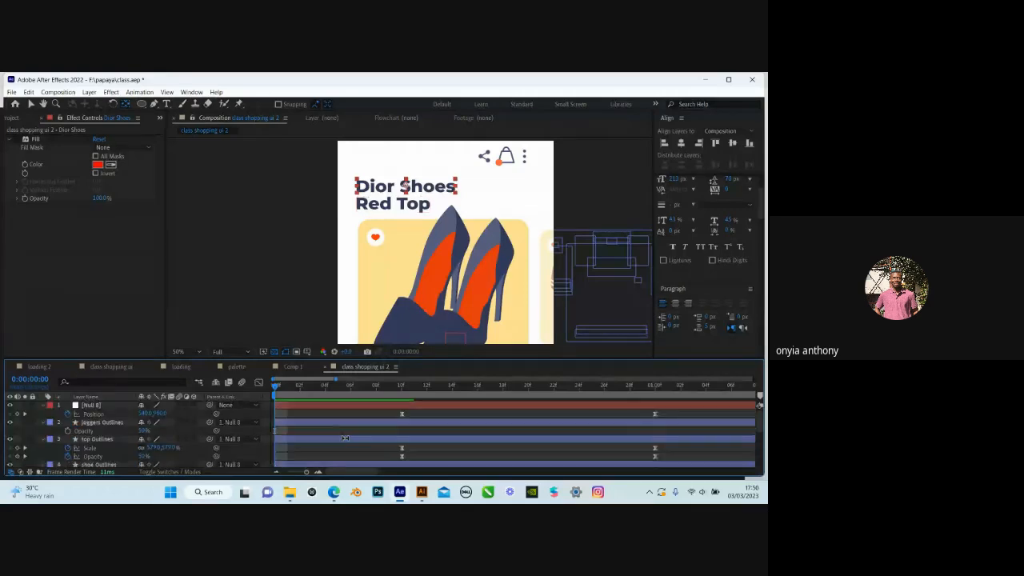
pyautogui.scroll(-2, 346, 437)
pyautogui.scroll(1, 346, 440)
pyautogui.press('k')
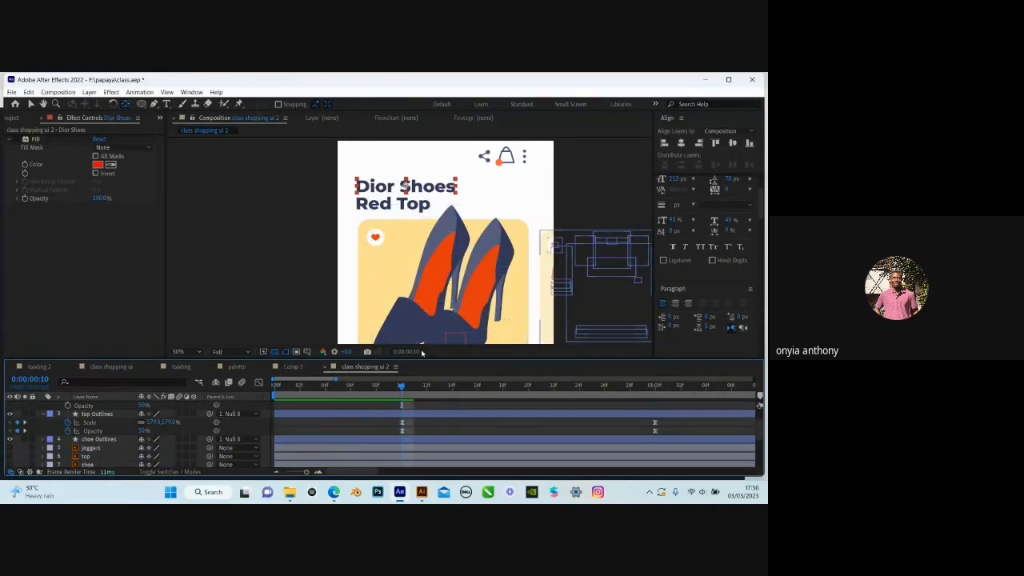
pyautogui.scroll(-2, 389, 430)
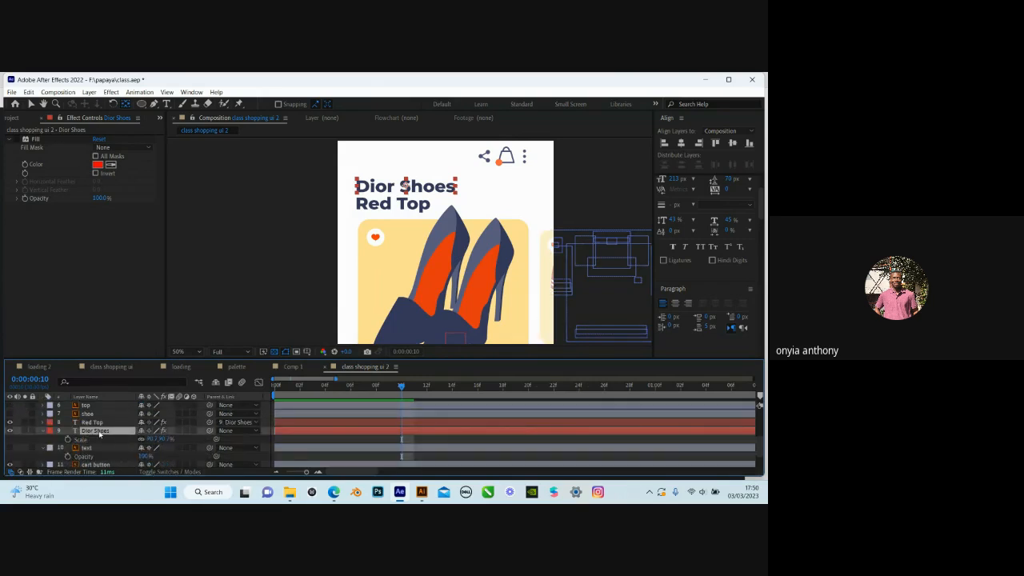
pyautogui.press('p')
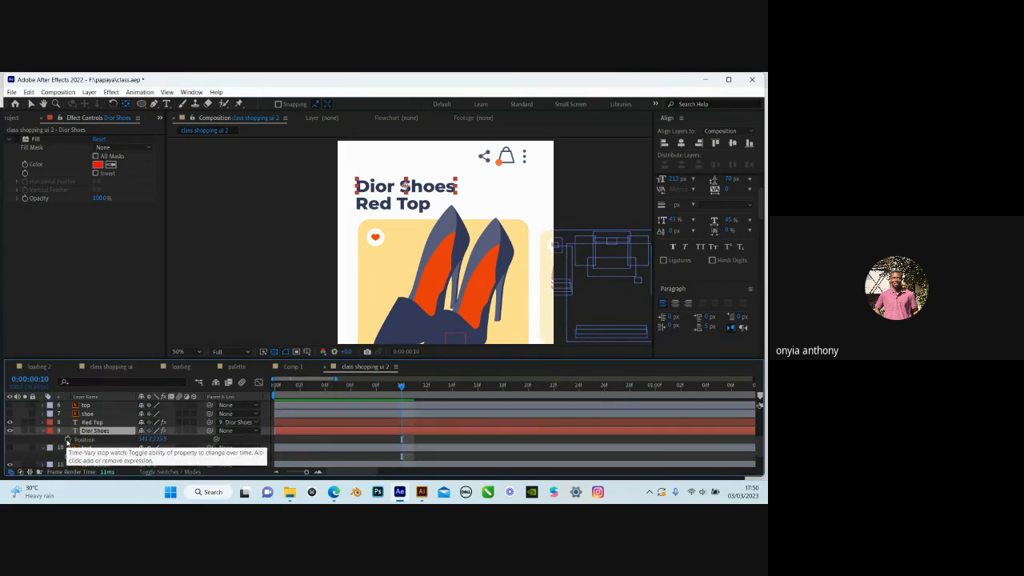
pyautogui.click(67, 440)
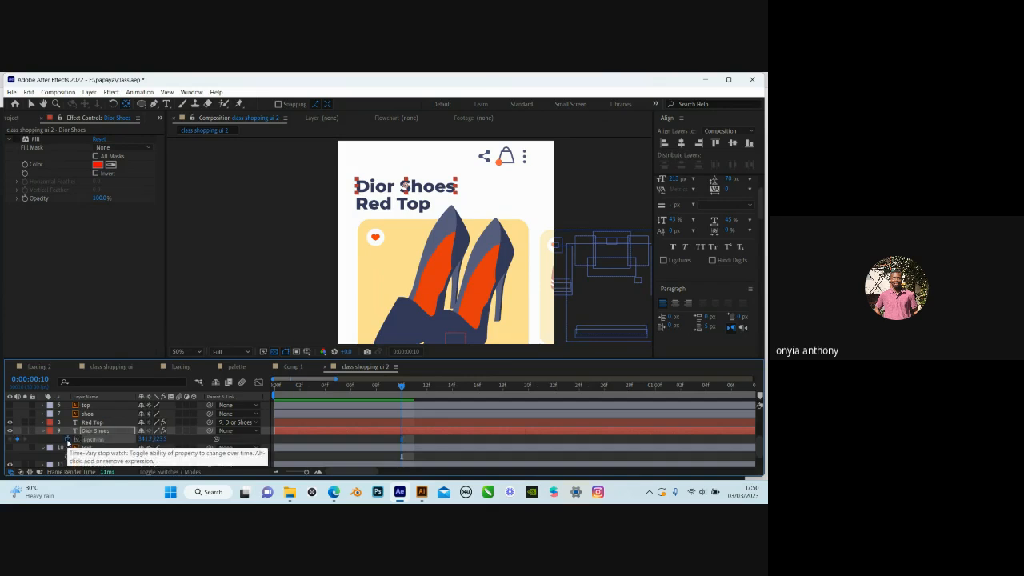
# At 0:00:01:00, move the Dior Shoes layer straight up by setting its Y position to 112.5
pyautogui.scroll(2, 448, 450)
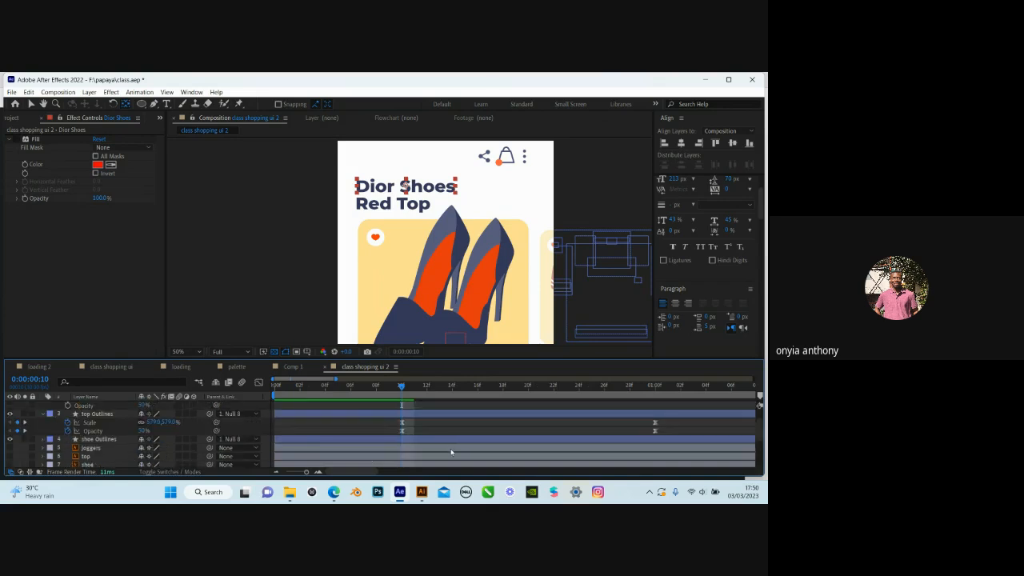
pyautogui.press('-')
pyautogui.press('-')
pyautogui.press('k')
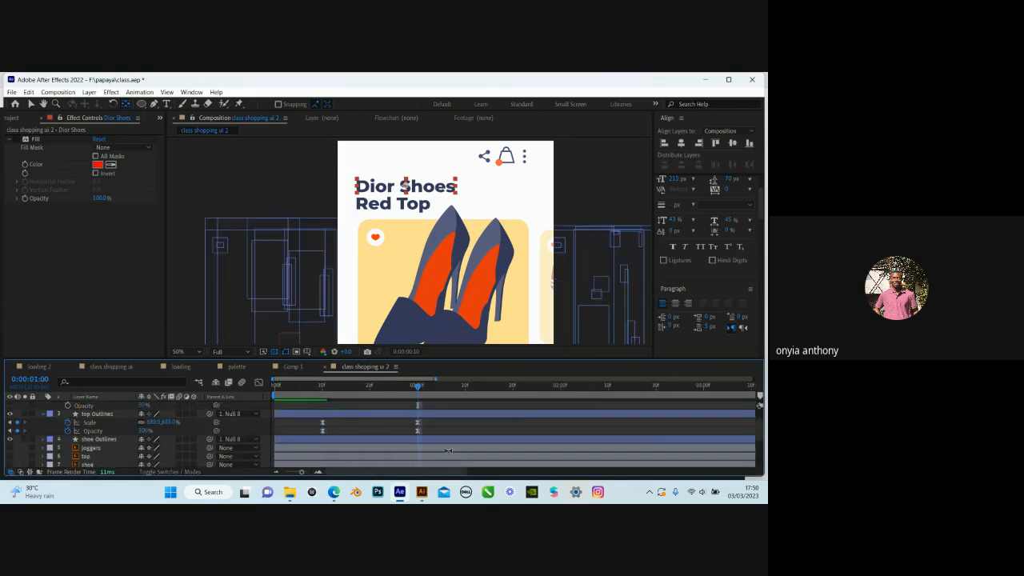
pyautogui.scroll(-2, 449, 449)
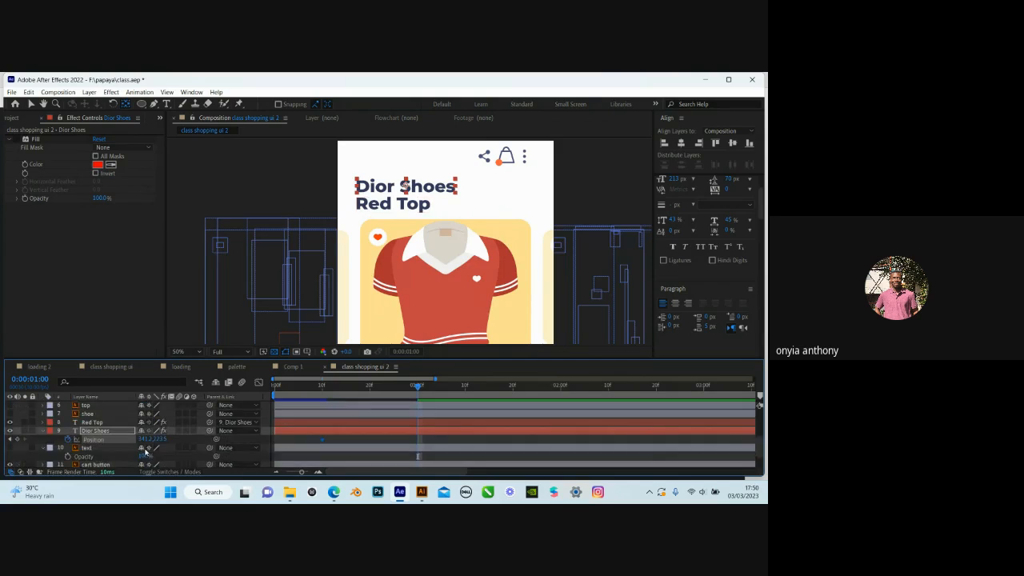
pyautogui.moveTo(160, 440); pyautogui.dragTo(100, 442)
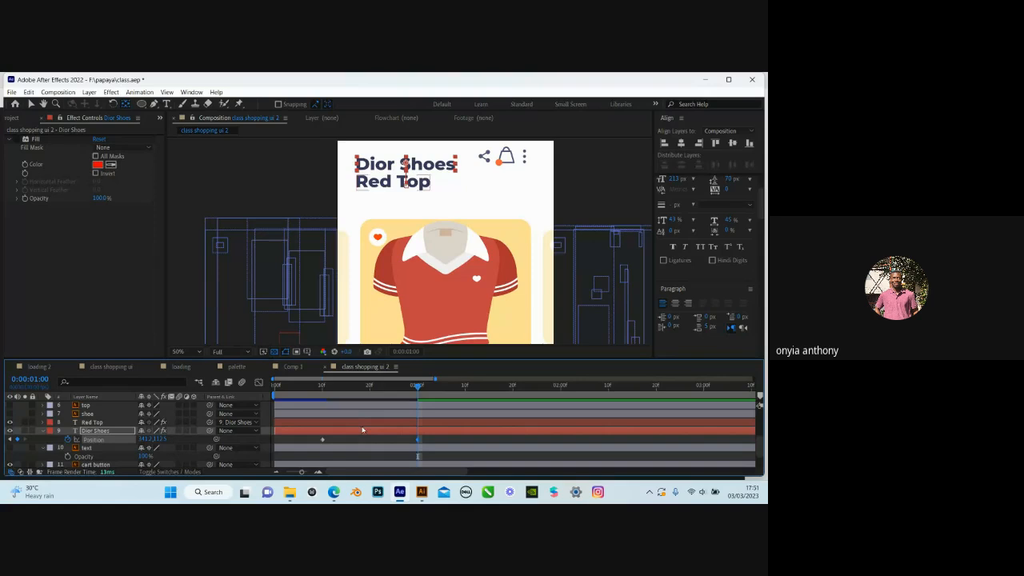
# Switch from the Pan Behind tool to the Selection tool
pyautogui.press('v')
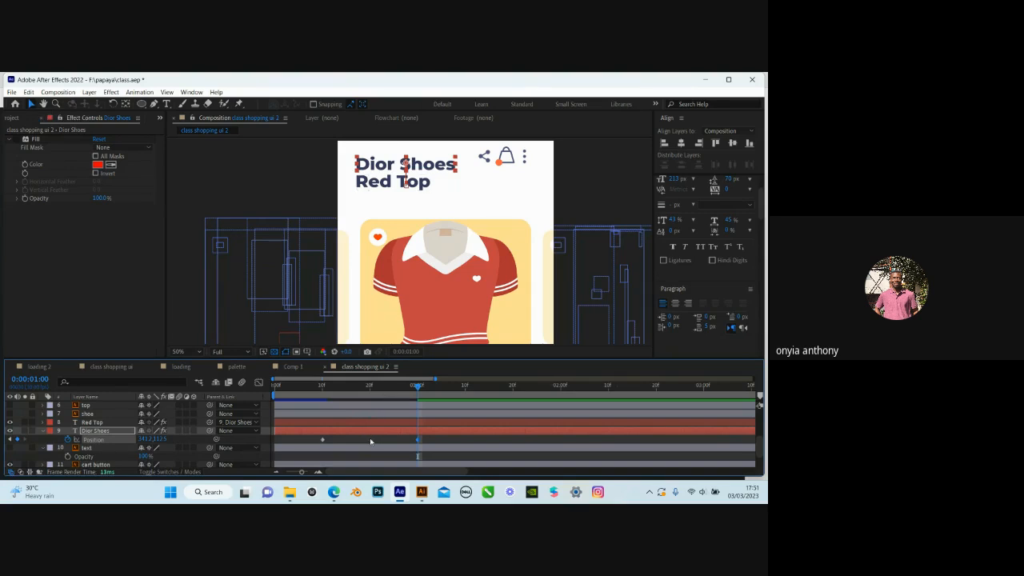
pyautogui.press('y')
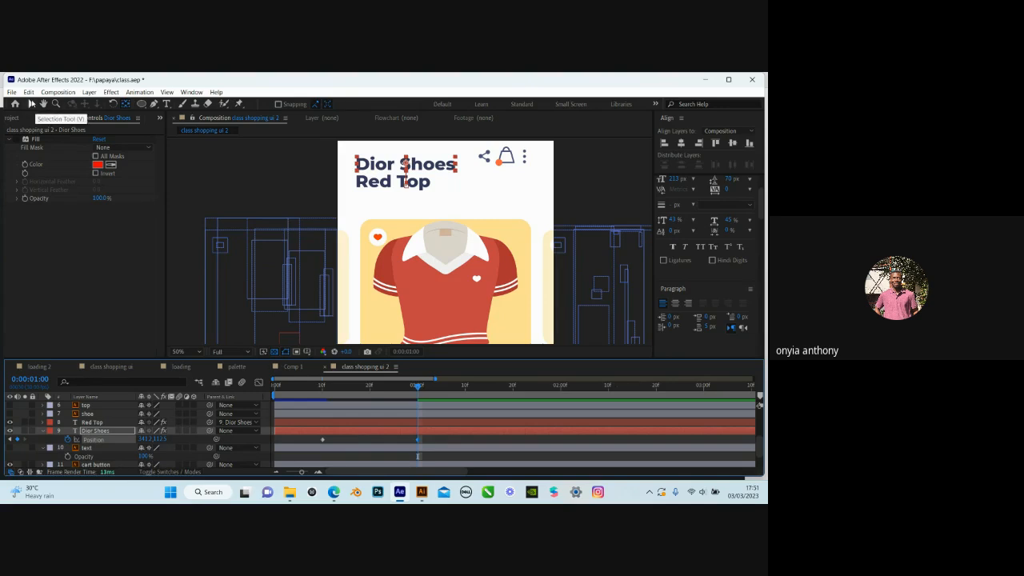
pyautogui.press('v')
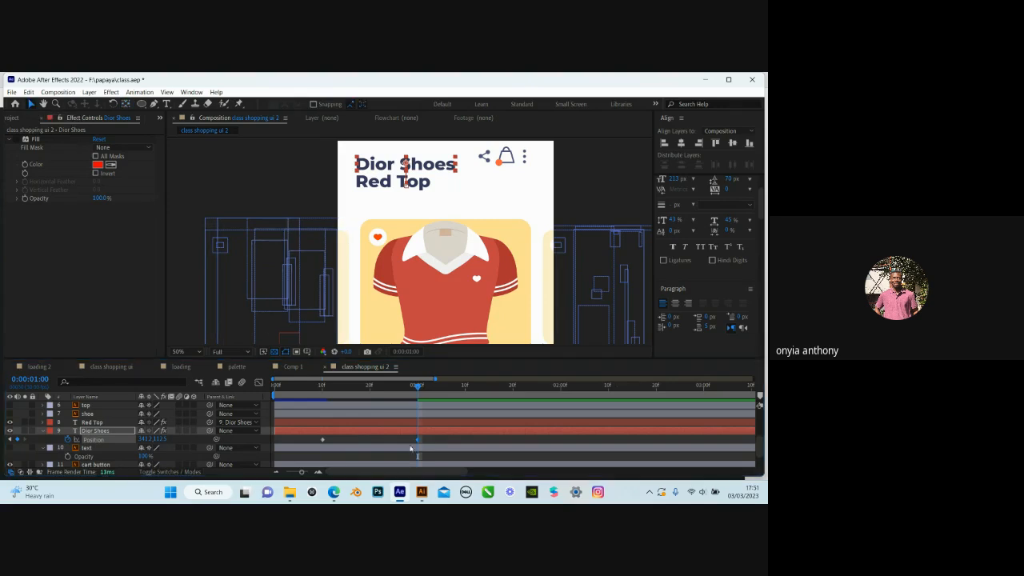
# Add Opacity keyframes to both the Red Top and Dior Shoes text layers at 0:00:00:10
pyautogui.keyDown('shift'); pyautogui.click(369, 424); pyautogui.keyUp('shift')
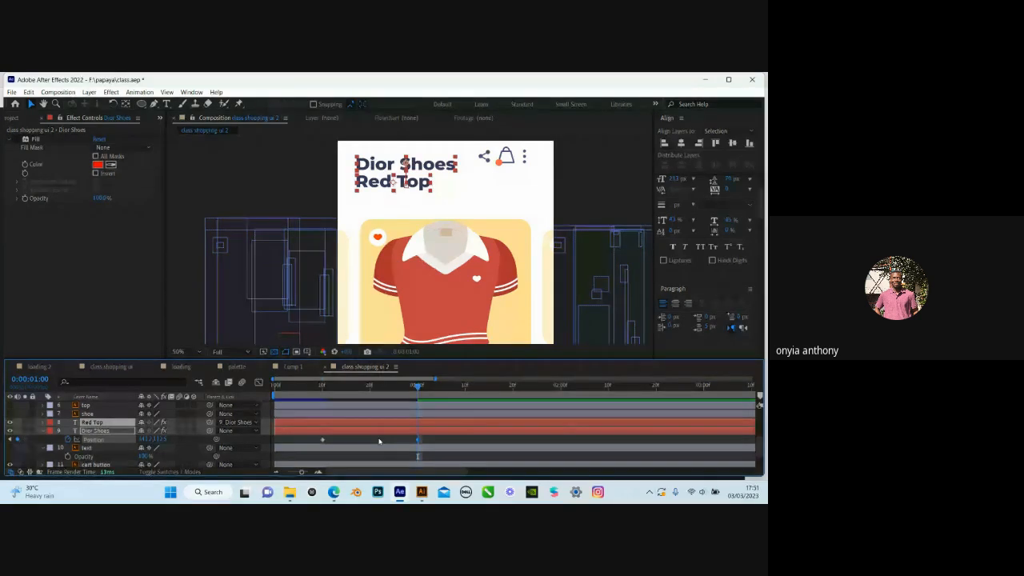
pyautogui.press('t')
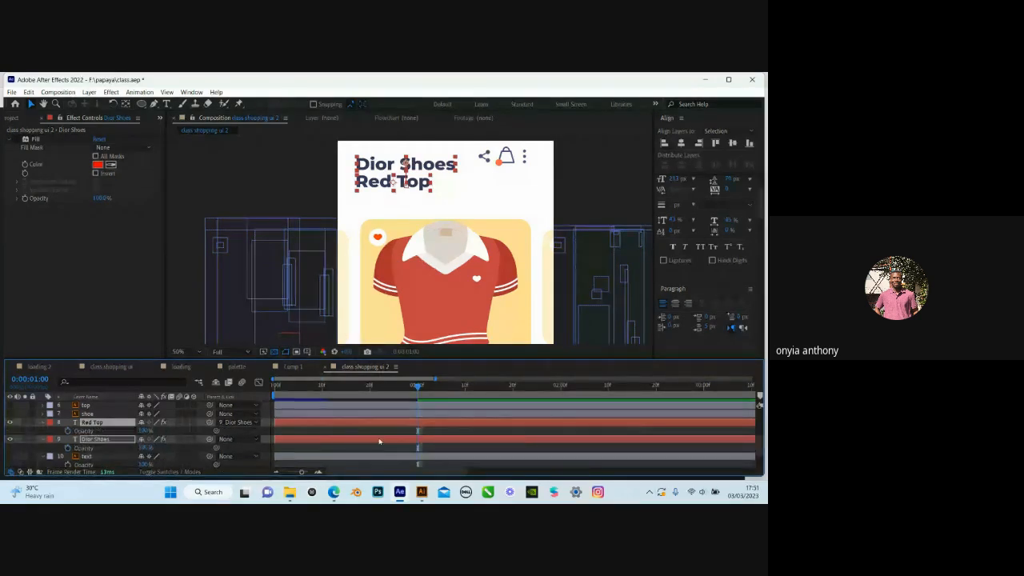
pyautogui.scroll(2, 447, 443)
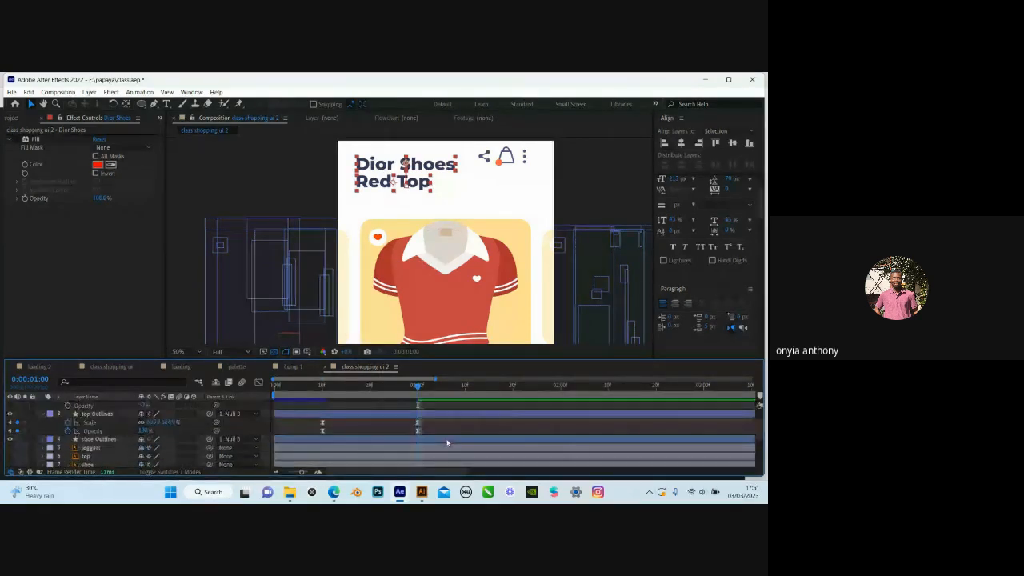
pyautogui.scroll(-2, 449, 444)
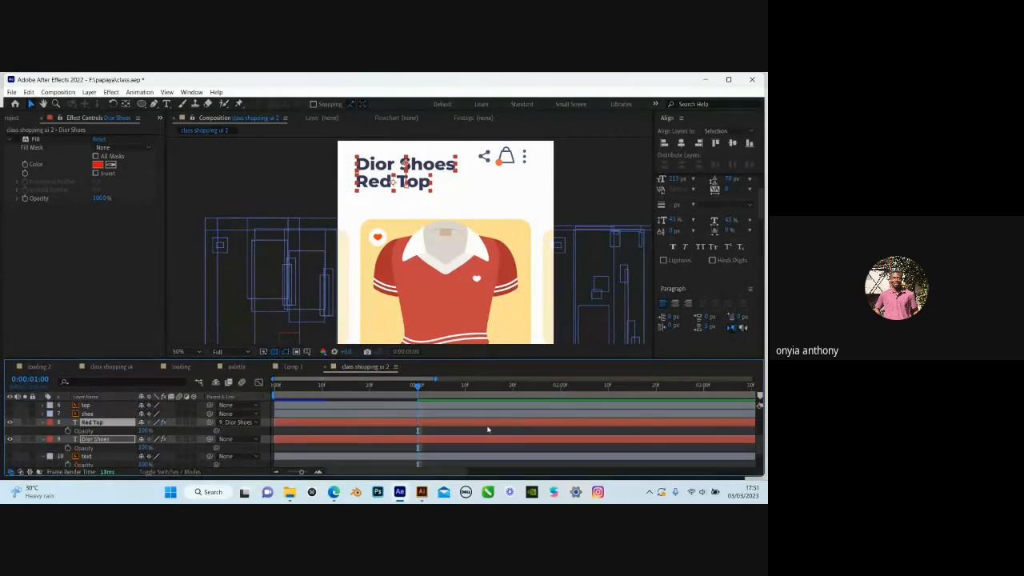
pyautogui.scroll(3, 495, 429)
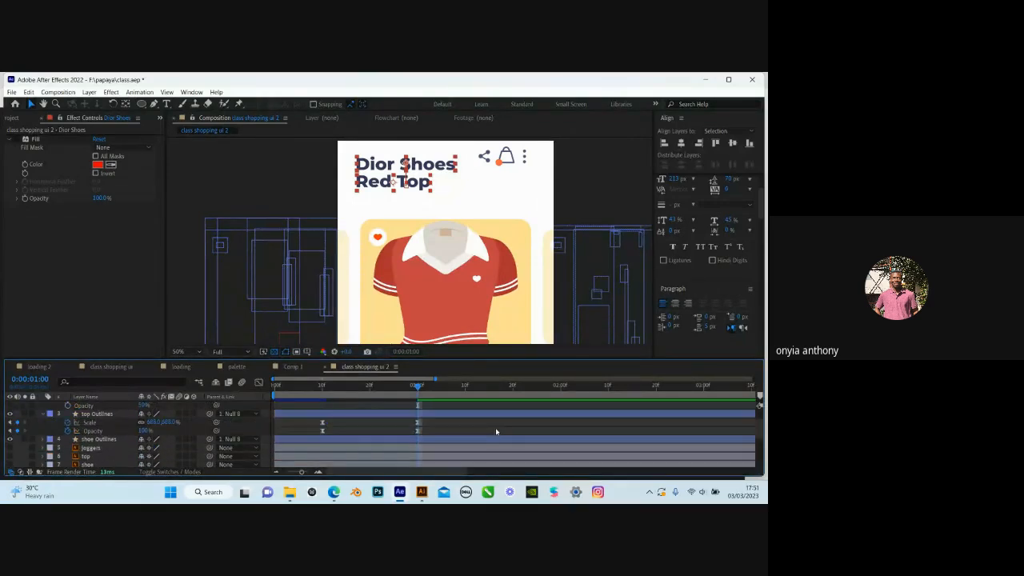
pyautogui.click(495, 431)
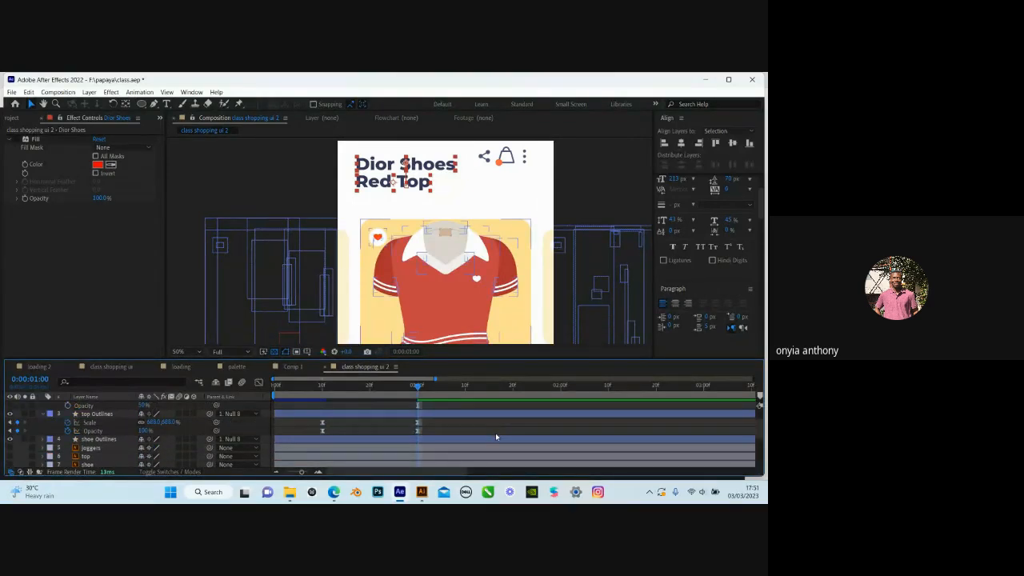
pyautogui.press('j')
pyautogui.scroll(-2, 482, 440)
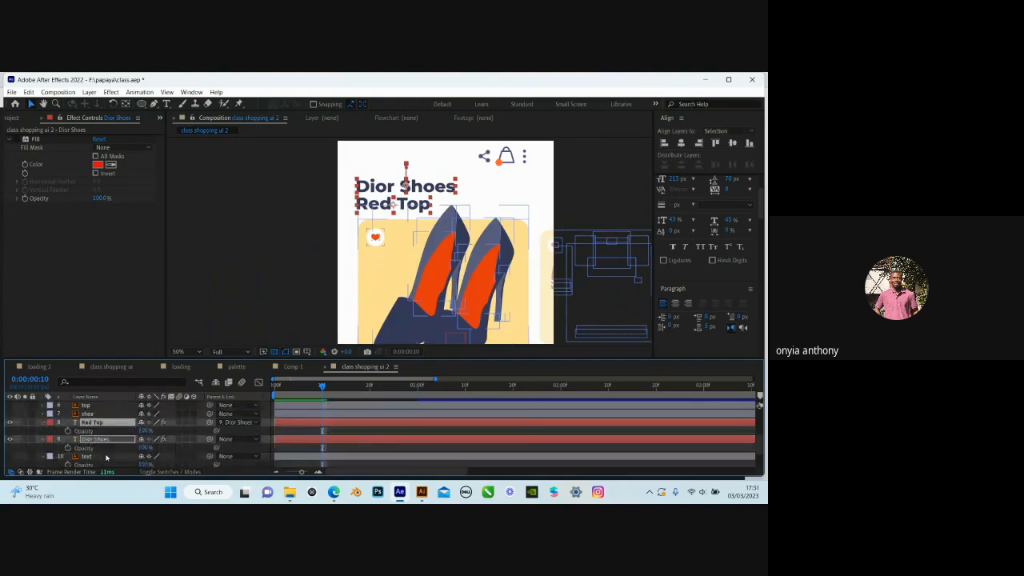
pyautogui.click(83, 432)
pyautogui.keyDown('shift'); pyautogui.click(83, 448); pyautogui.keyUp('shift')
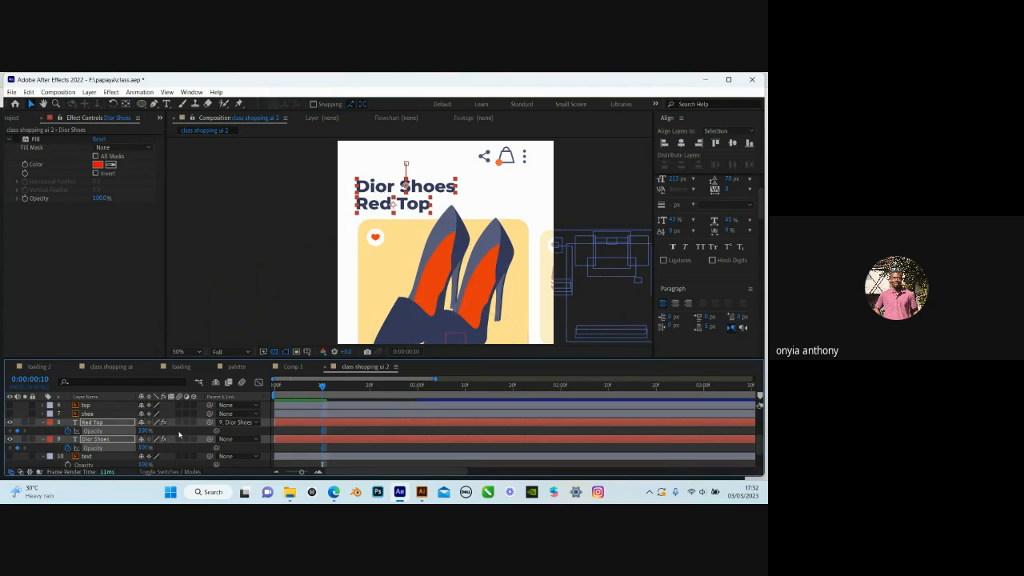
pyautogui.click(116, 424)
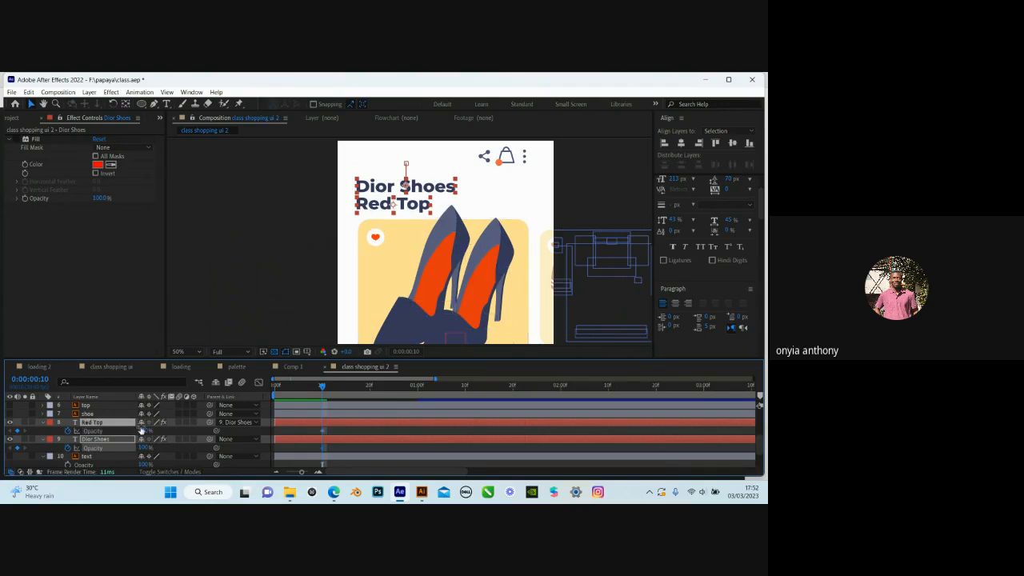
pyautogui.moveTo(143, 431); pyautogui.dragTo(120, 430)
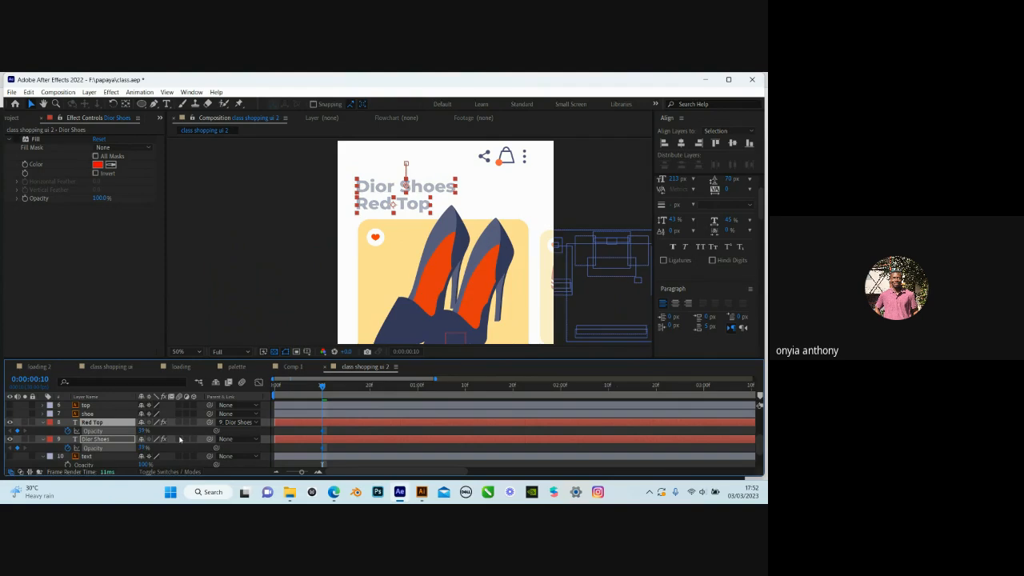
pyautogui.hotkey('ctrl', 'z')
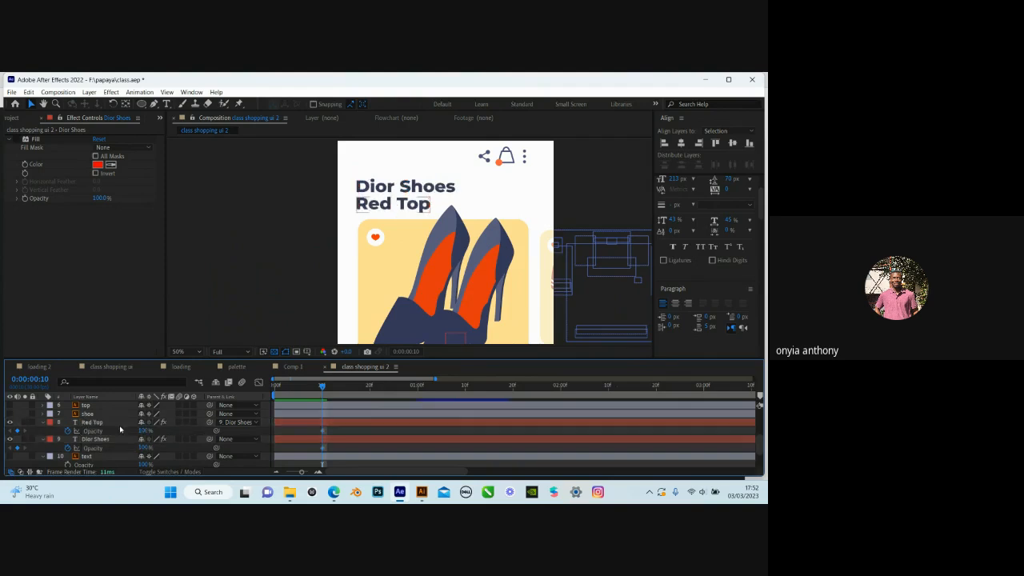
# Set only the Red Top layer's Opacity to 0% at 0:00:00:10
pyautogui.moveTo(144, 430); pyautogui.dragTo(104, 439)
pyautogui.click(90, 423)
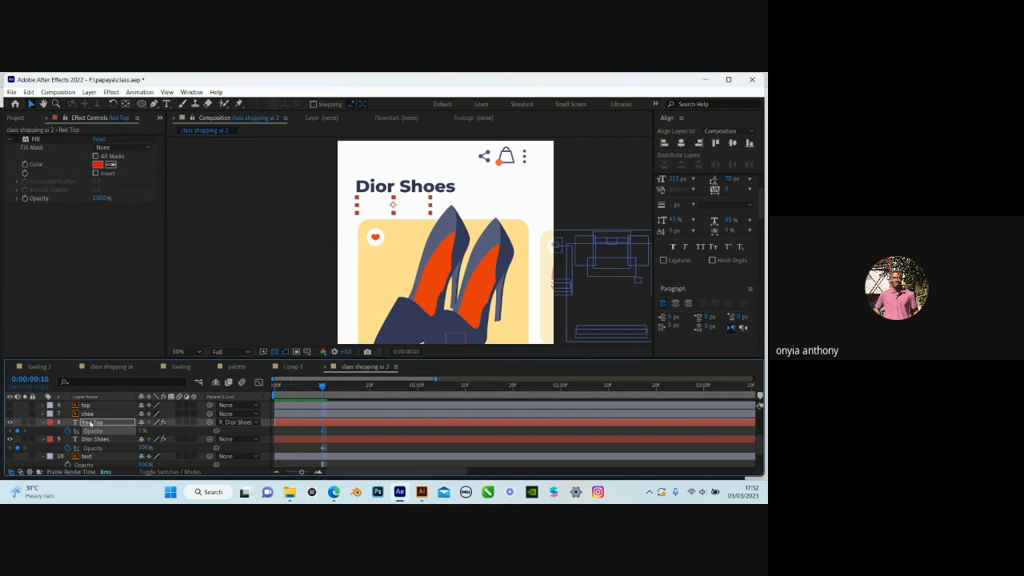
pyautogui.press('Return')
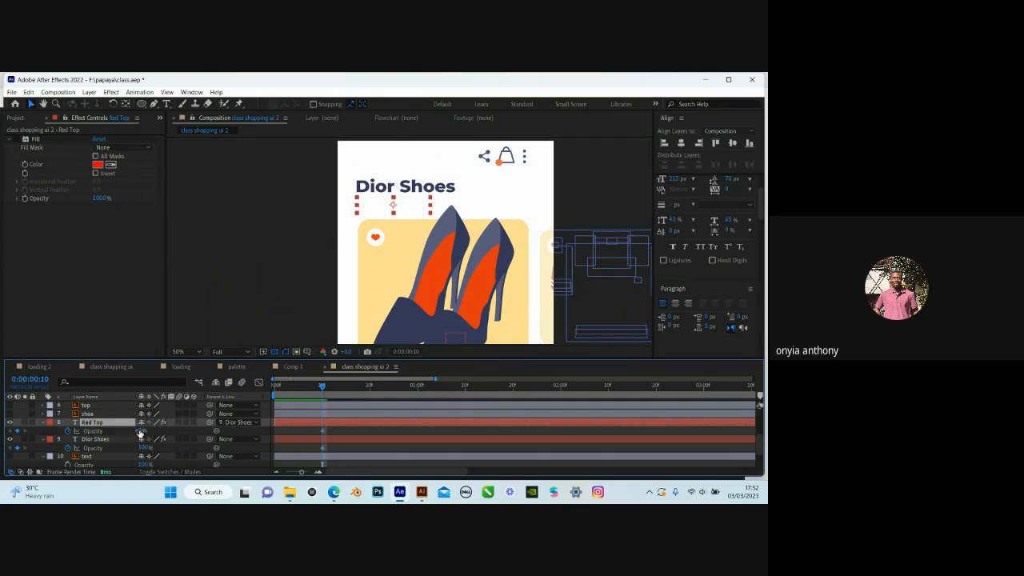
pyautogui.moveTo(140, 432); pyautogui.dragTo(112, 432)
# At 0:00:01:00, set the Dior Shoes layer's Opacity to 0% and the Red Top layer's Opacity to 100%
pyautogui.scroll(3, 387, 439)
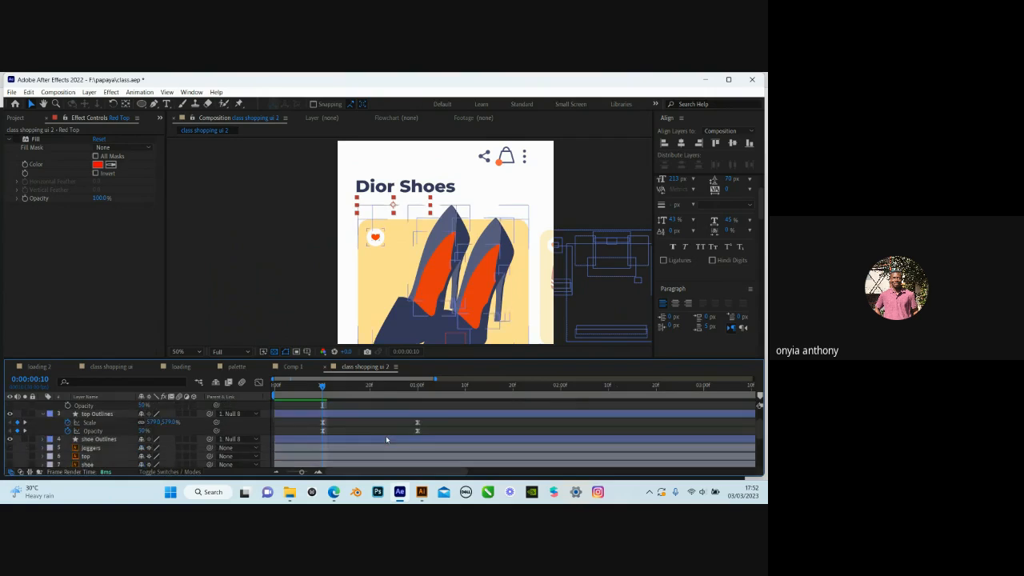
pyautogui.press('k')
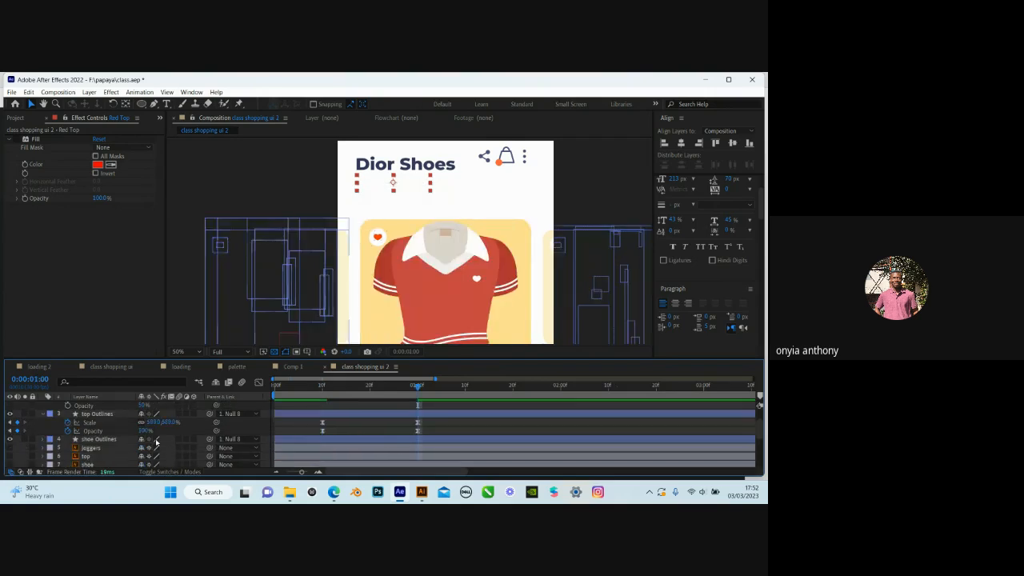
pyautogui.scroll(-3, 156, 441)
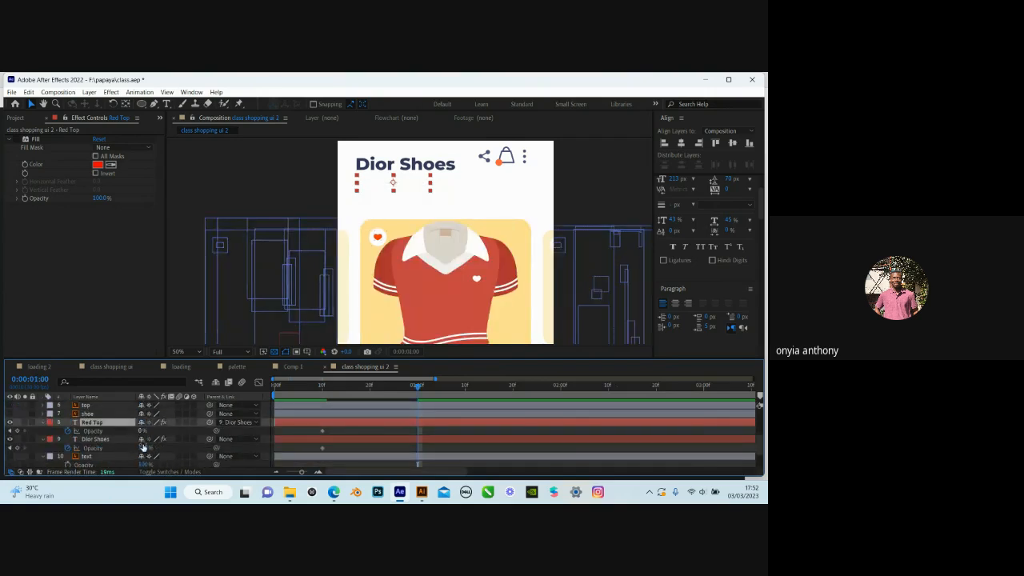
pyautogui.click(143, 447)
pyautogui.write('0')
pyautogui.press('Return')
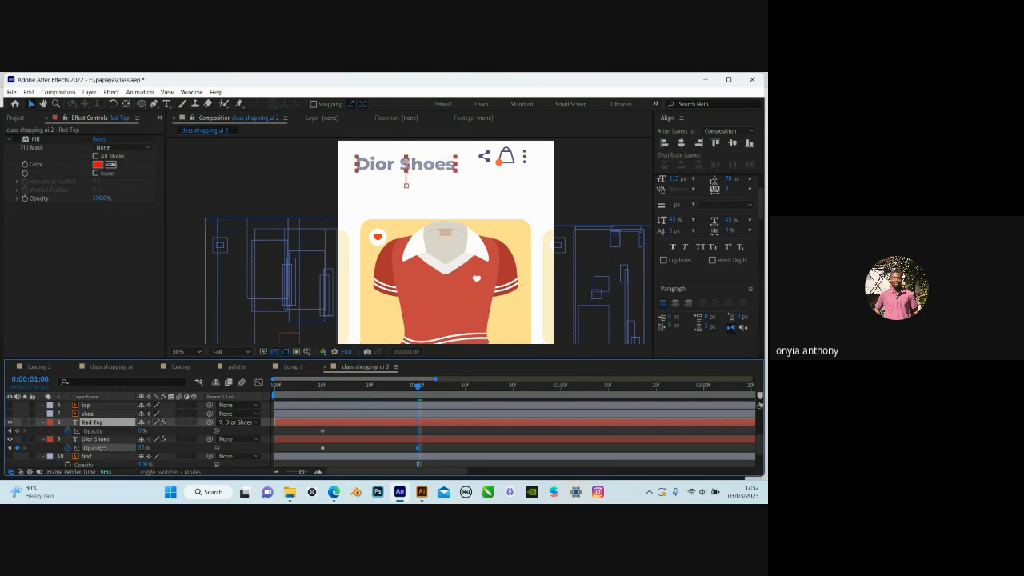
pyautogui.click(140, 436)
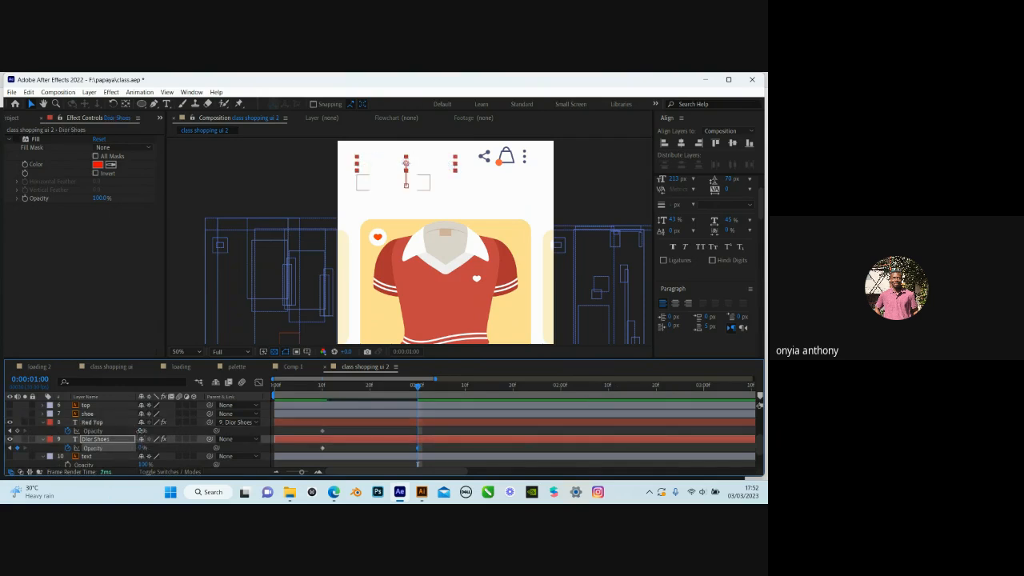
pyautogui.moveTo(142, 431); pyautogui.dragTo(244, 436)
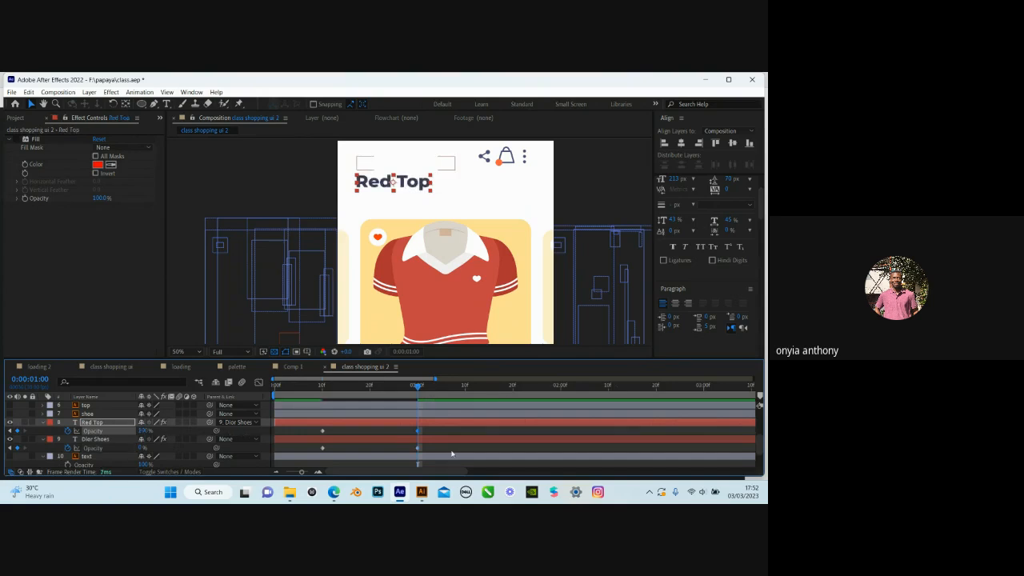
# Ease both text layers' Opacity keyframes and reshape their speed curves to change fast early and slow gradually into 0:00:01:00
pyautogui.moveTo(436, 434); pyautogui.dragTo(311, 452)
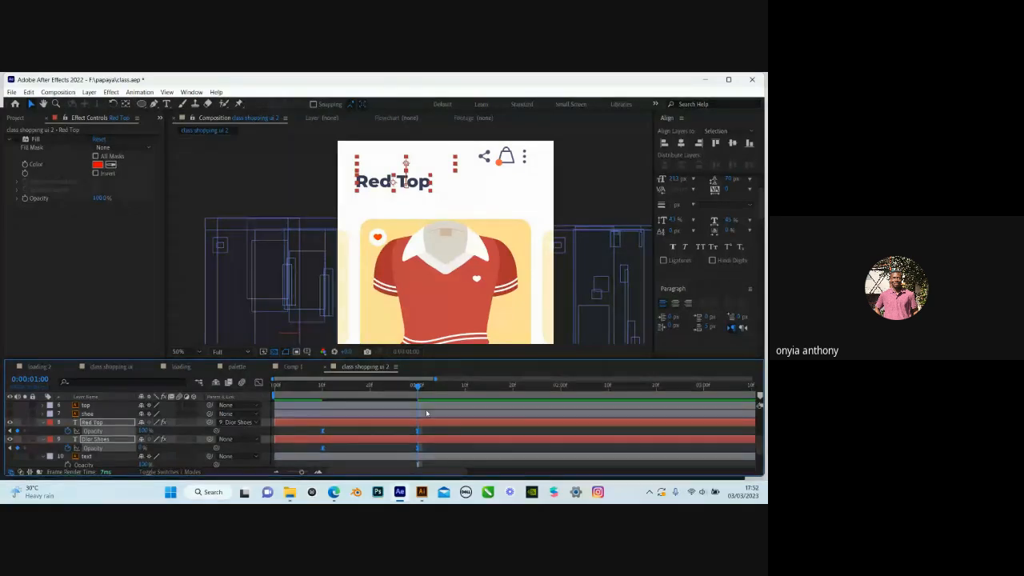
pyautogui.moveTo(419, 432)
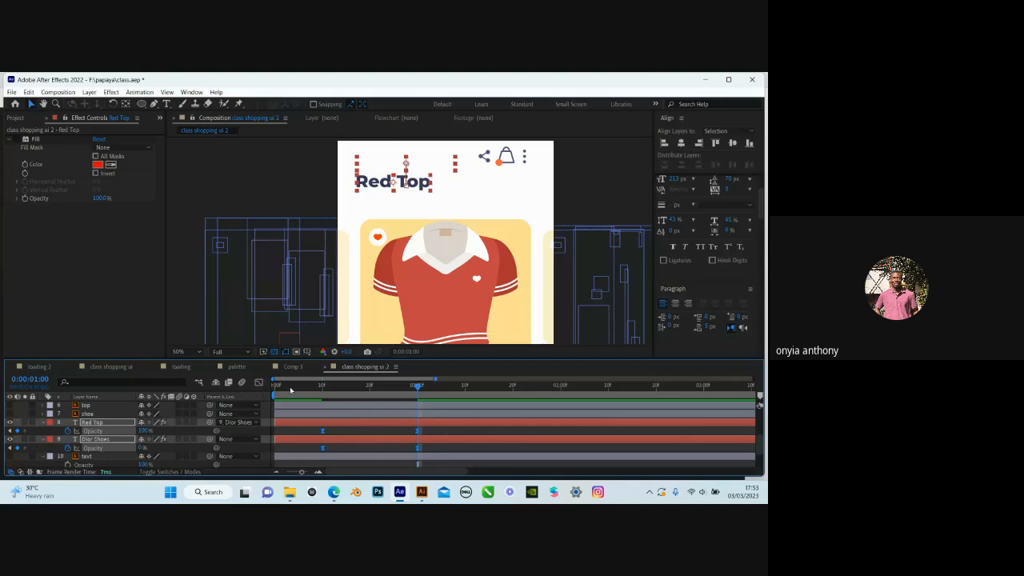
pyautogui.click(258, 382)
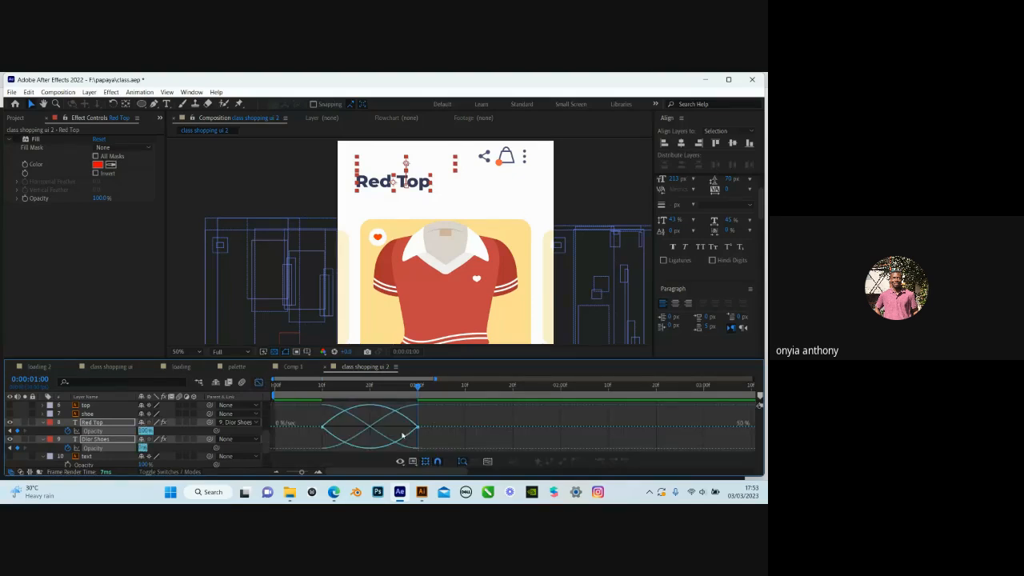
pyautogui.click(416, 427)
pyautogui.moveTo(419, 425); pyautogui.dragTo(382, 430)
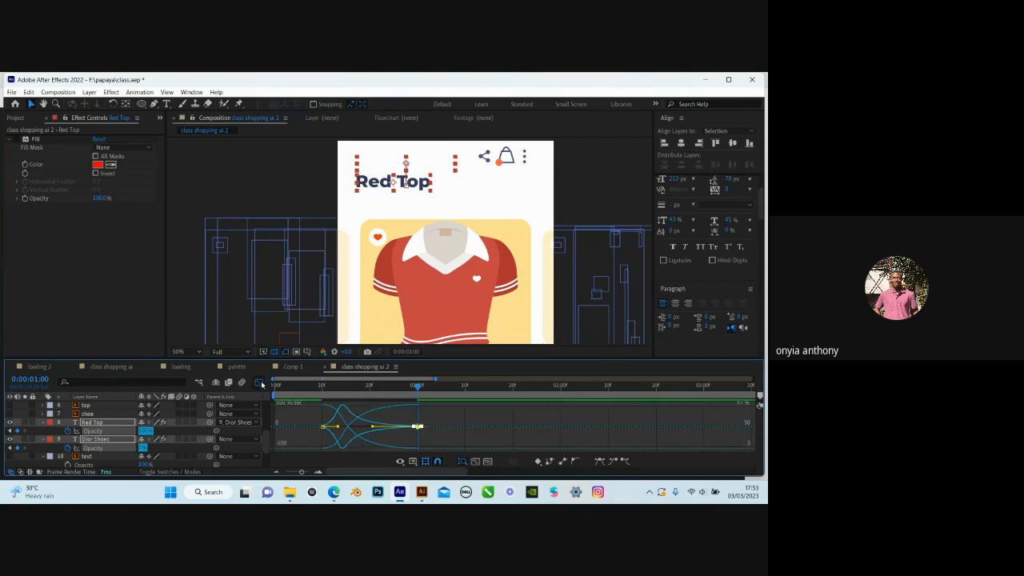
pyautogui.click(259, 383)
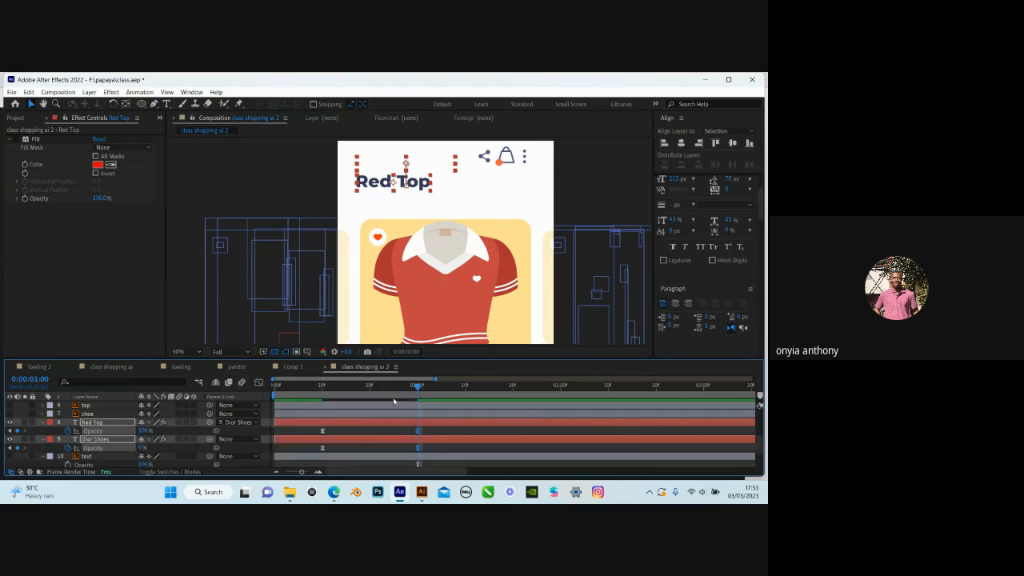
# Fit the whole composition in view, play the product and heading transition from 0:00:00:00, and scrub through the crossfade
pyautogui.moveTo(417, 388); pyautogui.dragTo(272, 391)
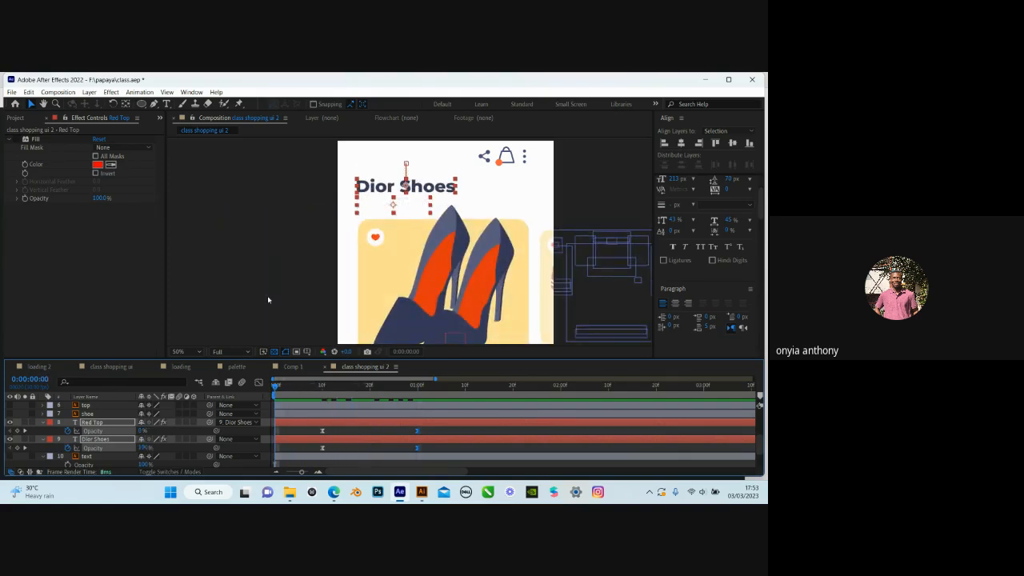
pyautogui.click(185, 351)
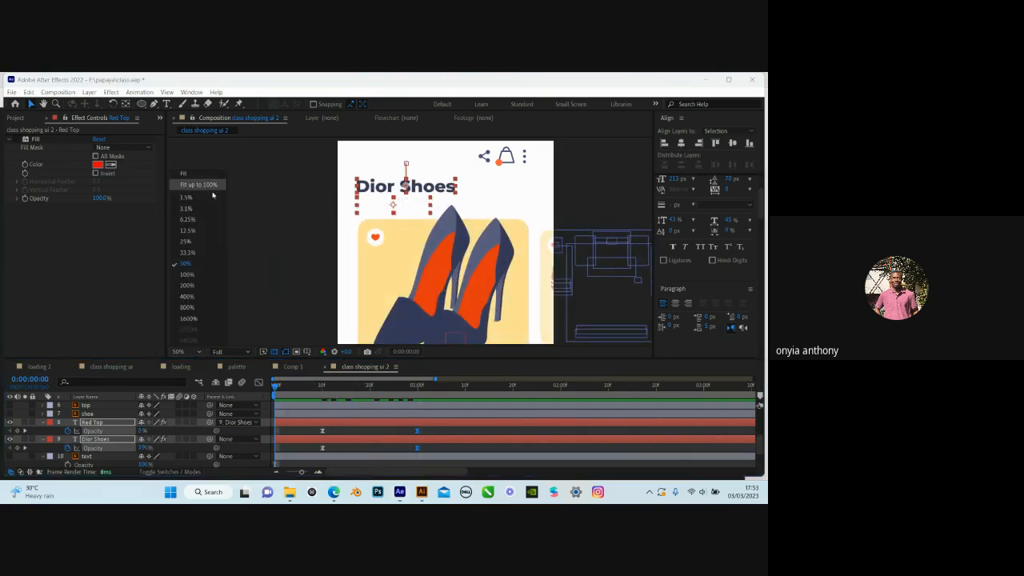
pyautogui.click(210, 187)
pyautogui.press('space')
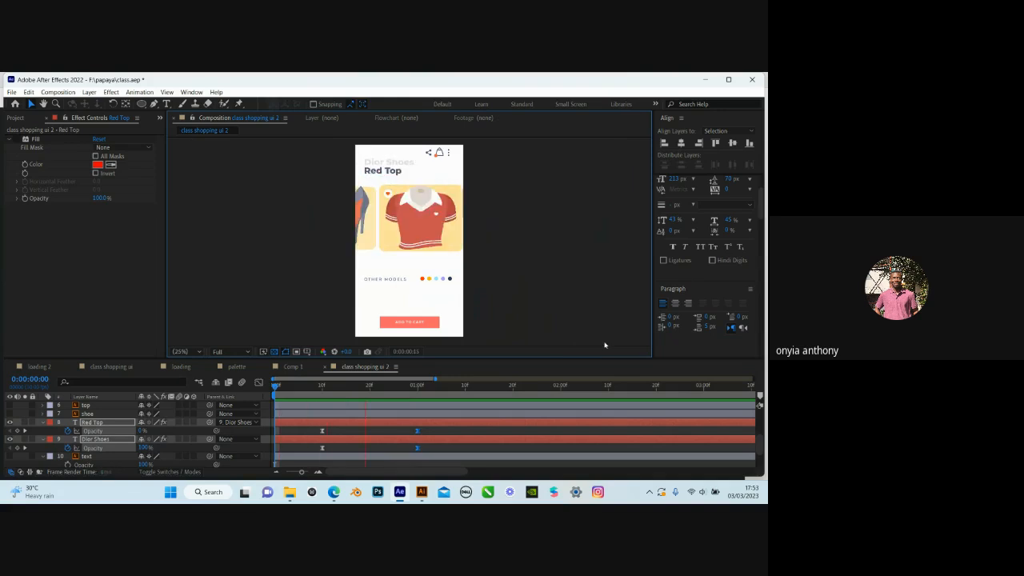
pyautogui.press('space')
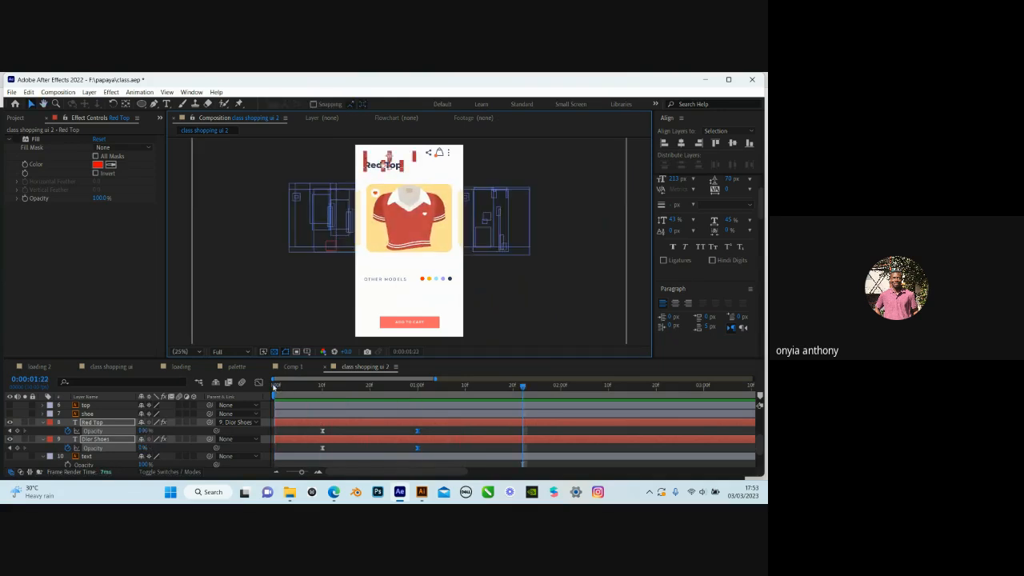
pyautogui.click(275, 387)
pyautogui.press('space')
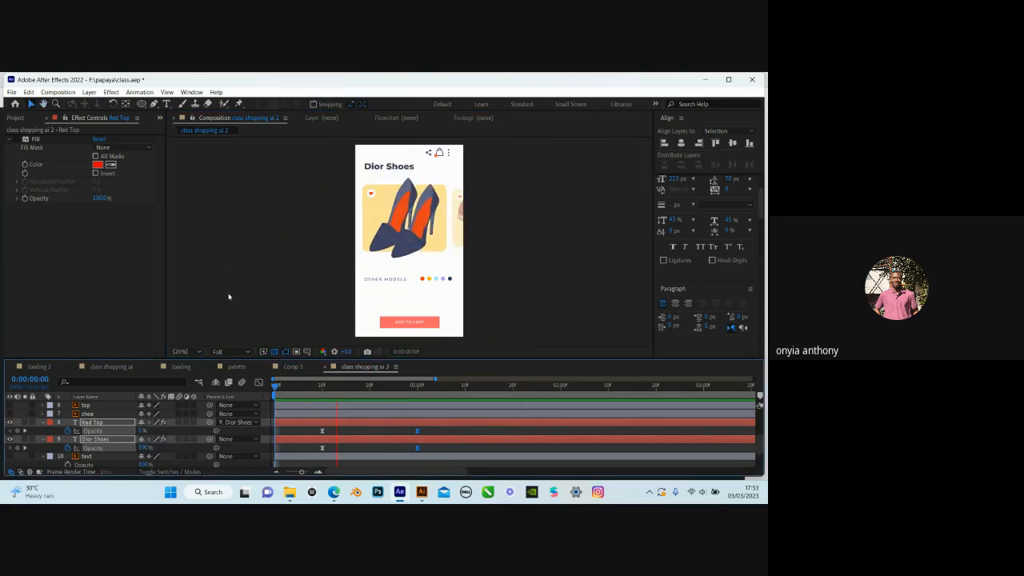
pyautogui.press('space')
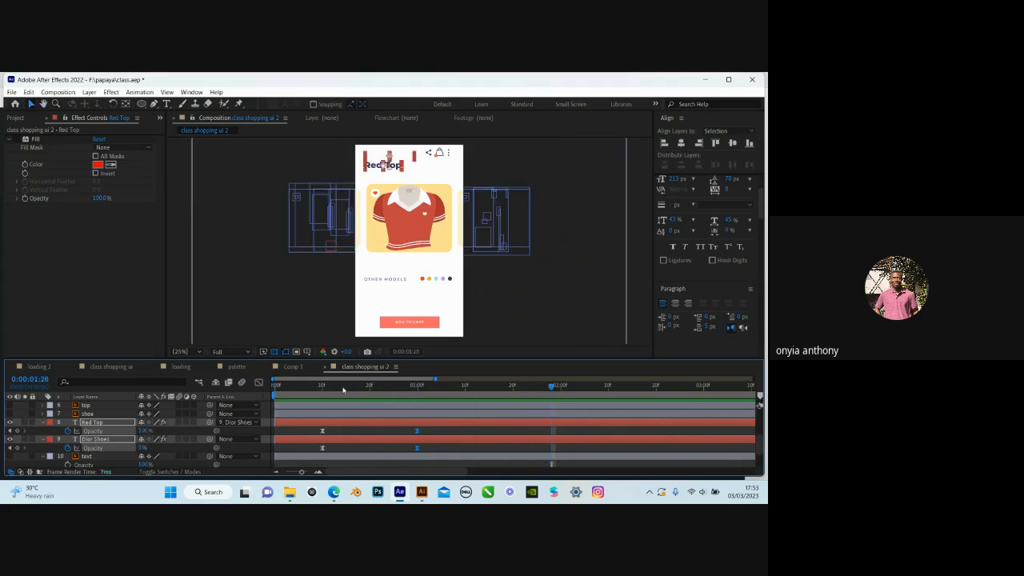
pyautogui.moveTo(342, 390); pyautogui.dragTo(408, 396)
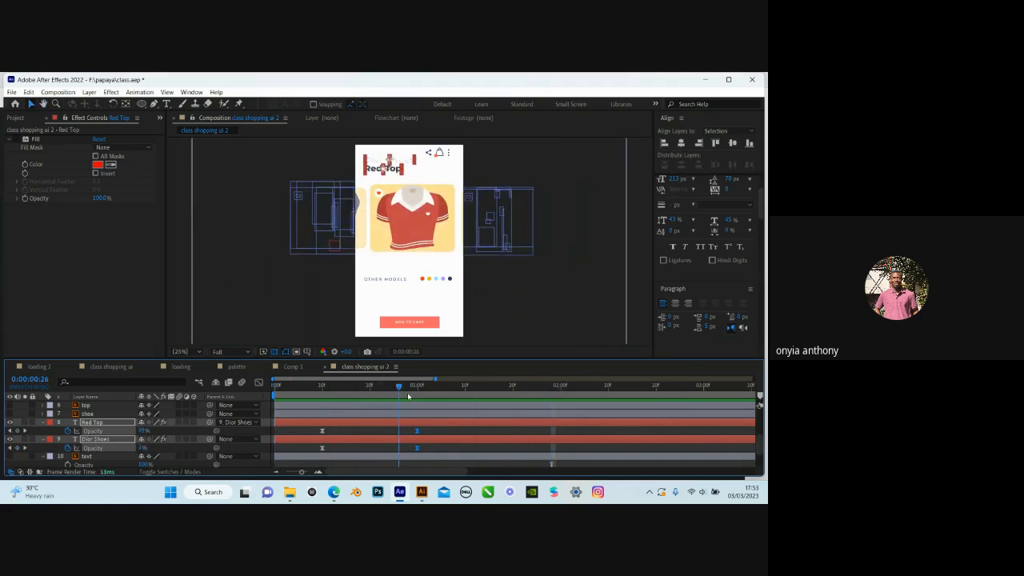
# Select the Red Top and Dior Shoes text layers and reveal all their keyframed properties
pyautogui.scroll(1, 403, 433)
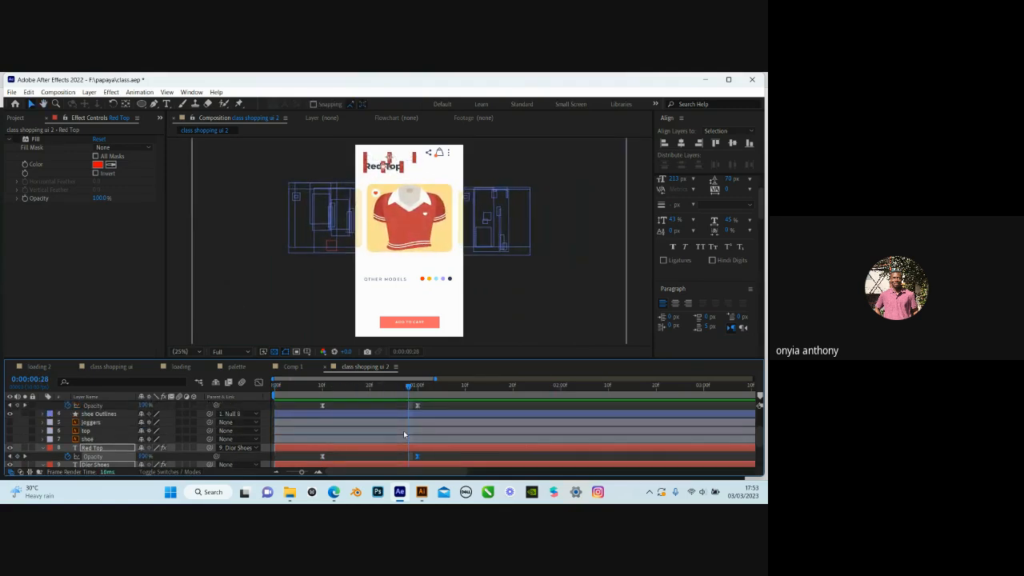
pyautogui.scroll(-2, 403, 434)
pyautogui.scroll(1, 403, 434)
pyautogui.click(383, 440)
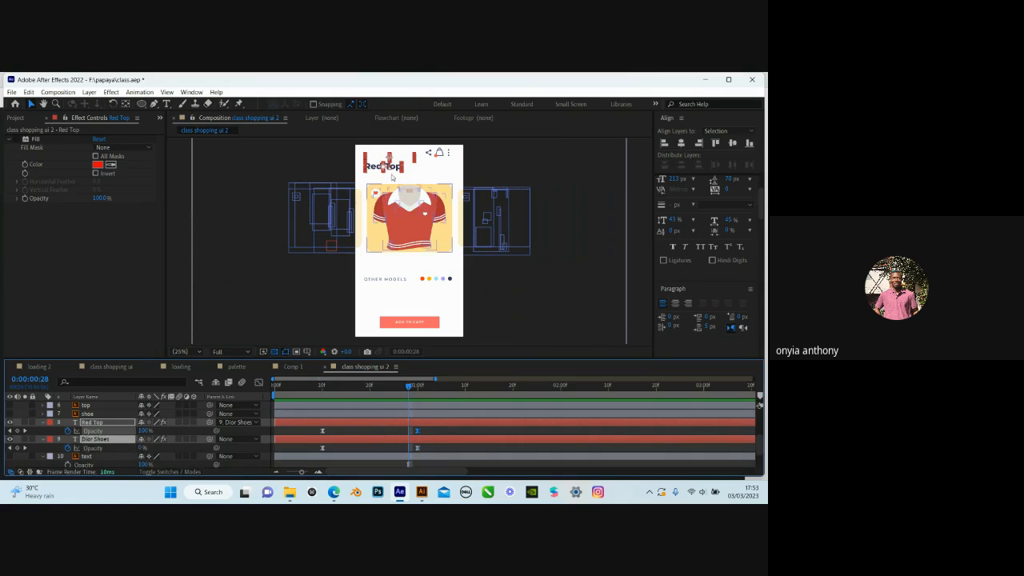
pyautogui.scroll(2, 392, 177)
pyautogui.moveTo(388, 216); pyautogui.dragTo(395, 309)
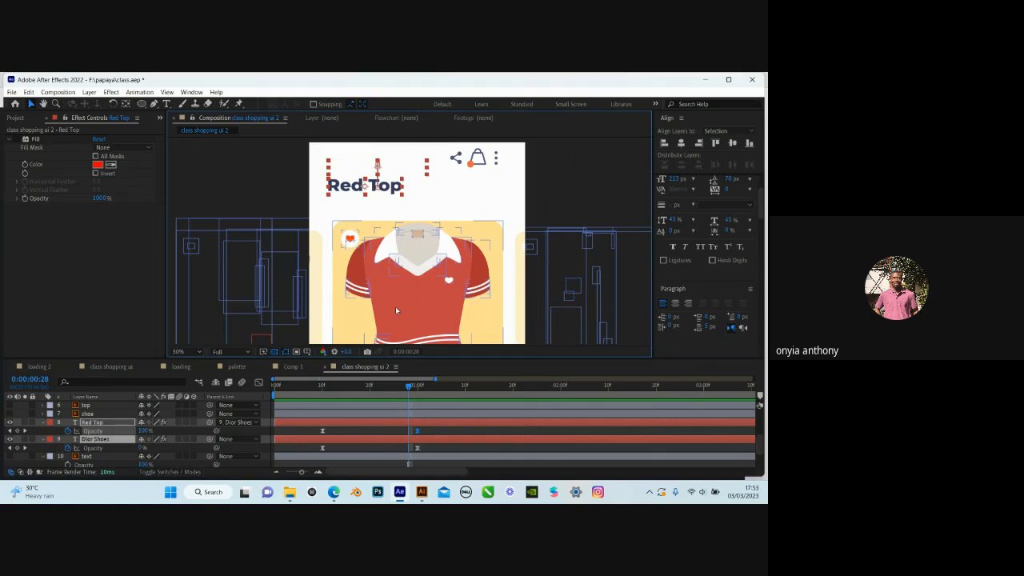
pyautogui.click(365, 432)
pyautogui.click(365, 438)
pyautogui.keyDown('shift'); pyautogui.click(364, 423); pyautogui.keyUp('shift')
pyautogui.press('u')
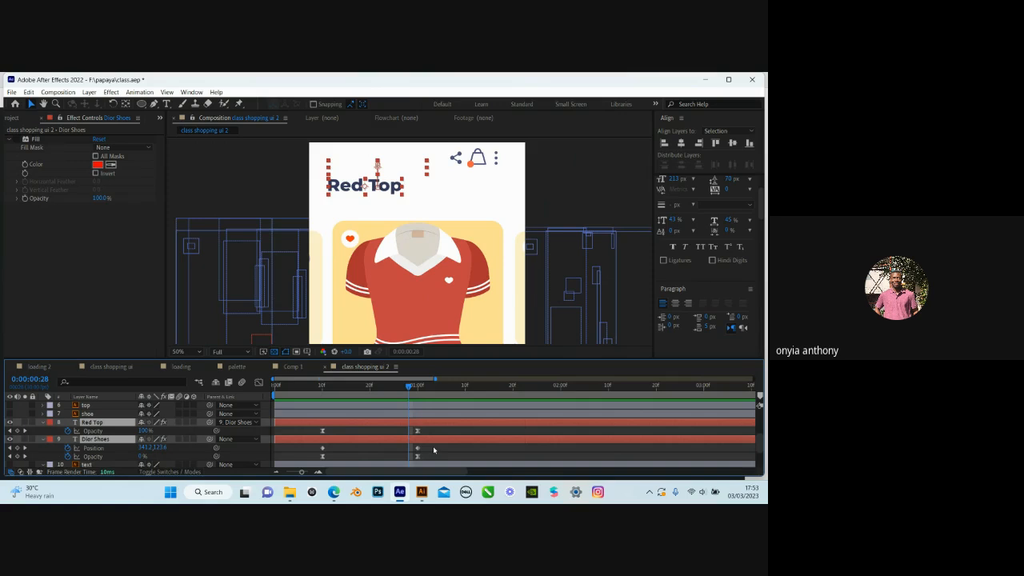
# Select the Dior Shoes layer's Position keyframes and play back the heading movement
pyautogui.moveTo(434, 448); pyautogui.dragTo(370, 453)
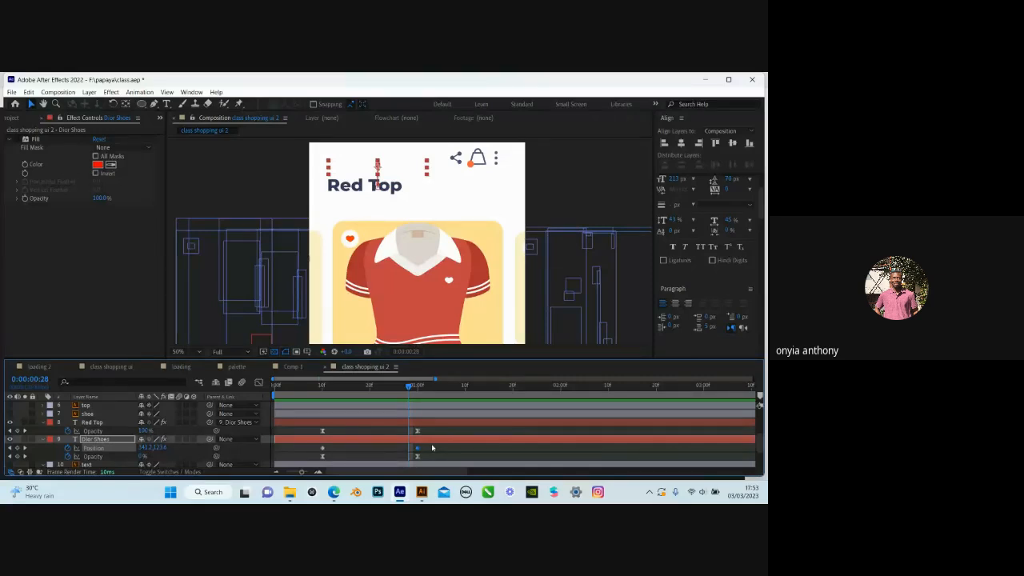
pyautogui.moveTo(439, 444); pyautogui.dragTo(318, 455)
pyautogui.moveTo(431, 446); pyautogui.dragTo(321, 453)
pyautogui.press('space')
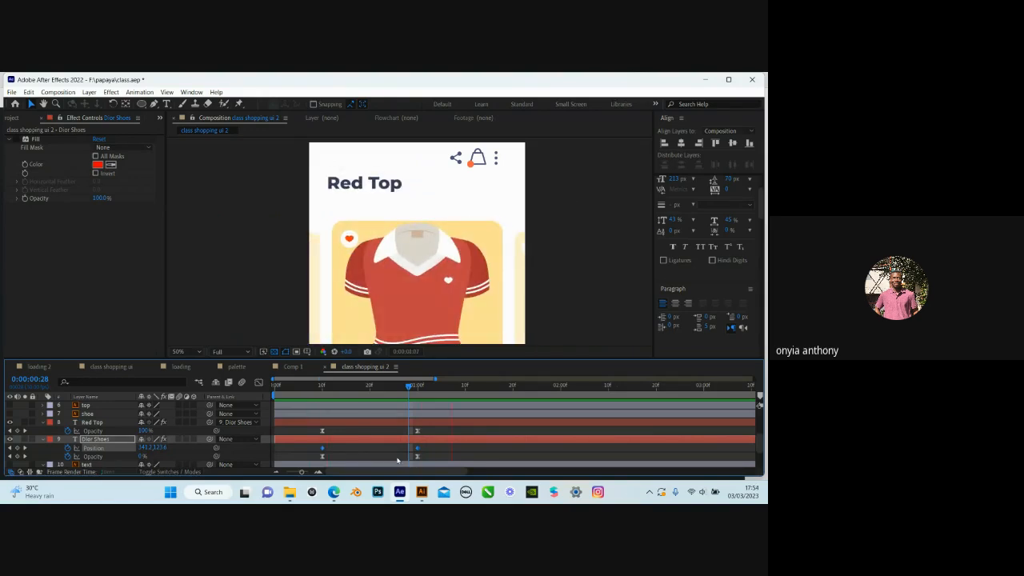
pyautogui.press('space')
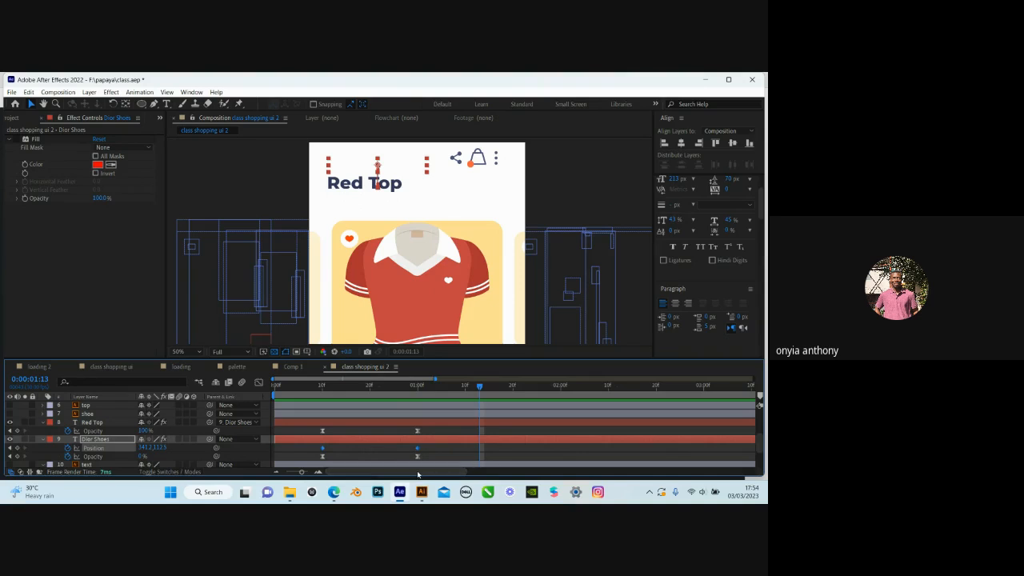
# Apply Easy Ease to both text layers' Opacity and Position keyframes and reshape their speed curves to slow gradually into 0:00:01:00
pyautogui.click(417, 431)
pyautogui.moveTo(435, 426); pyautogui.dragTo(310, 456)
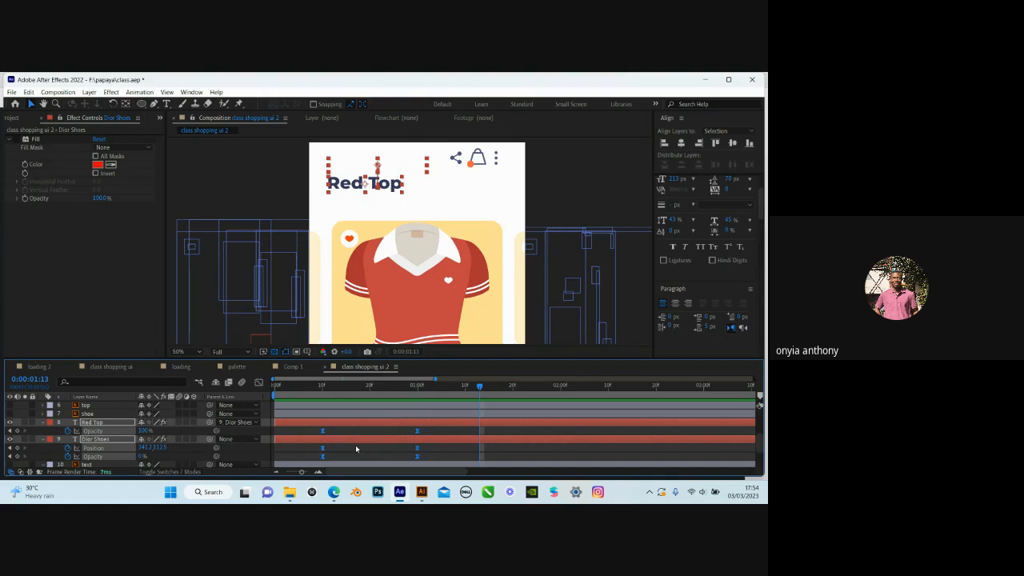
pyautogui.click(259, 382)
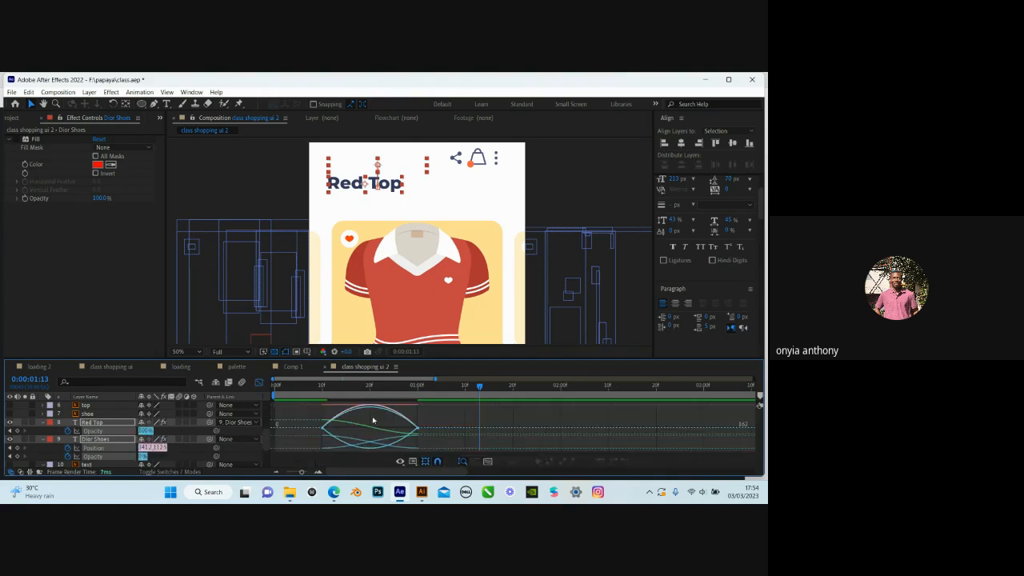
pyautogui.click(416, 427)
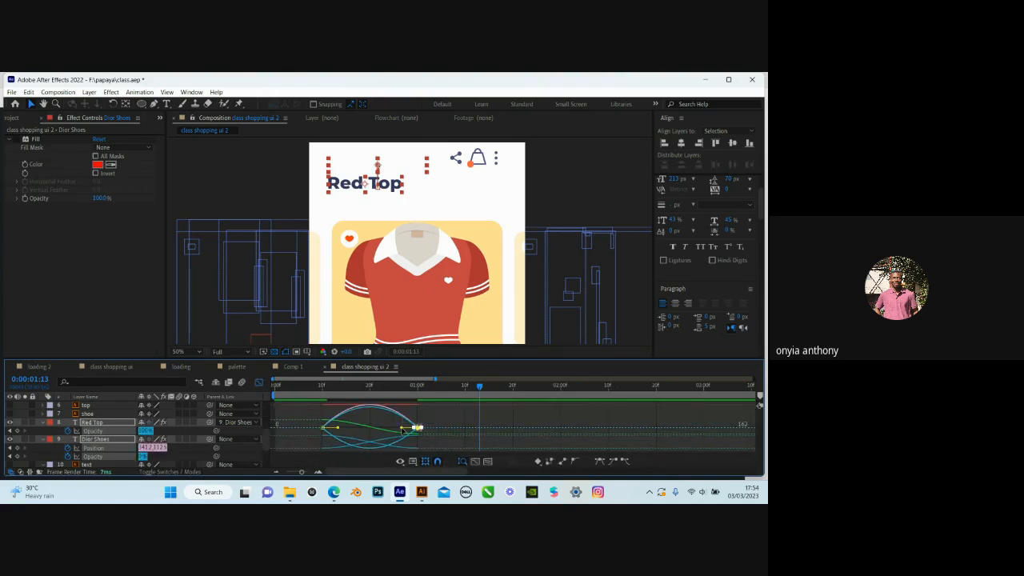
pyautogui.moveTo(369, 432); pyautogui.dragTo(362, 432)
pyautogui.click(258, 383)
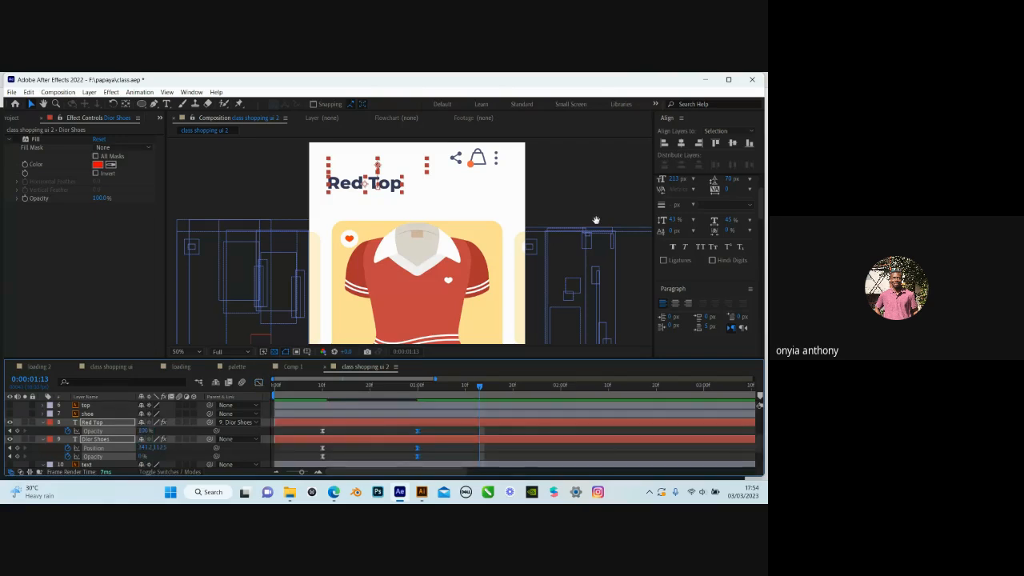
# Deselect the text layers and play back the eased heading and product transition with the whole composition in view
pyautogui.press('space')
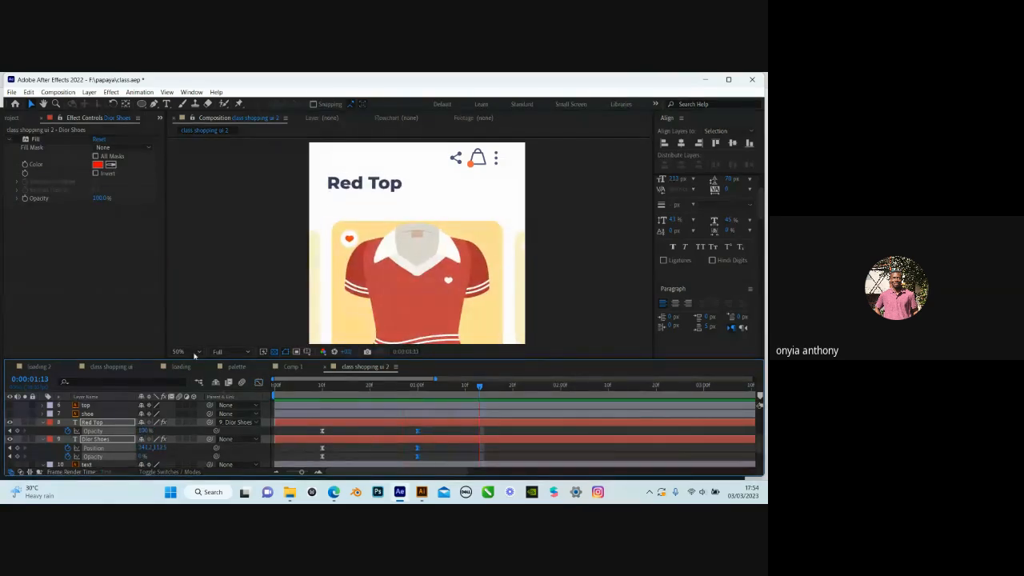
pyautogui.click(194, 352)
pyautogui.click(192, 184)
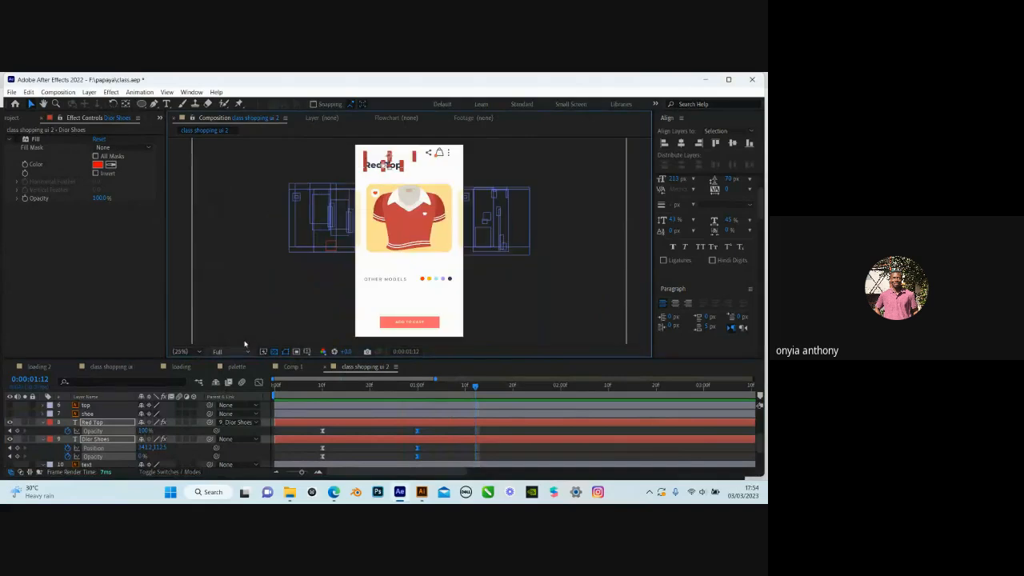
pyautogui.press('space')
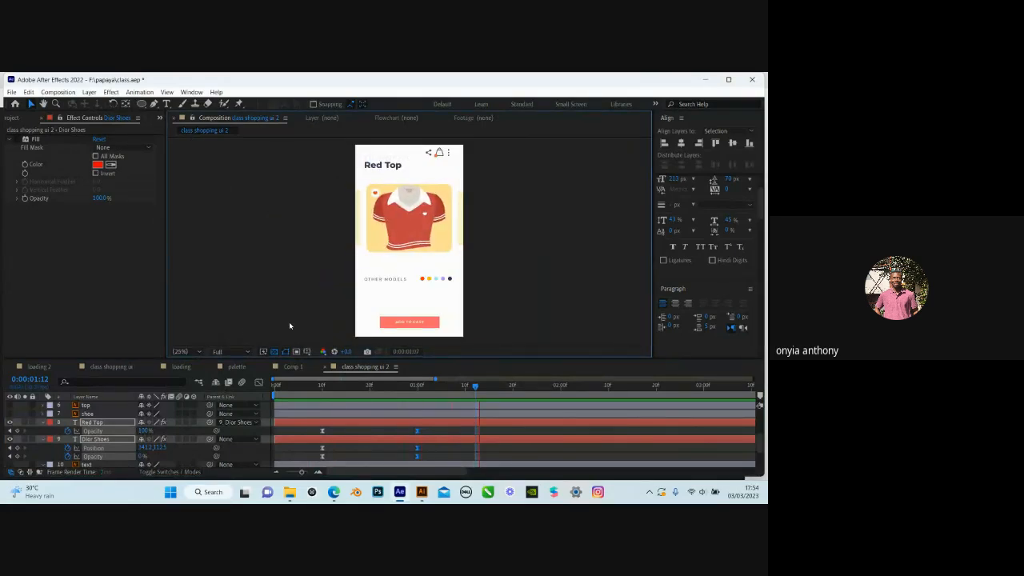
pyautogui.press('space')
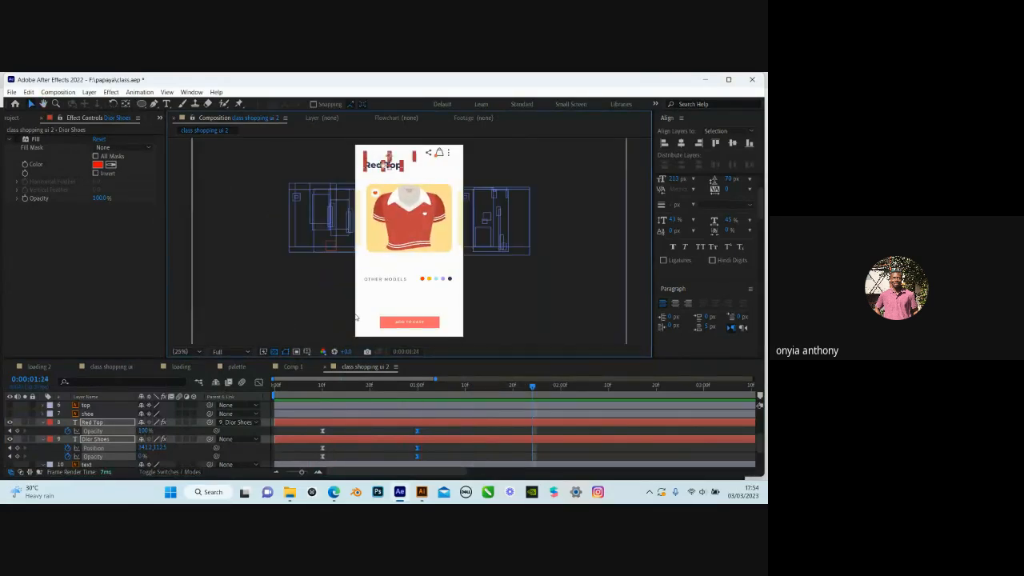
pyautogui.click(578, 274)
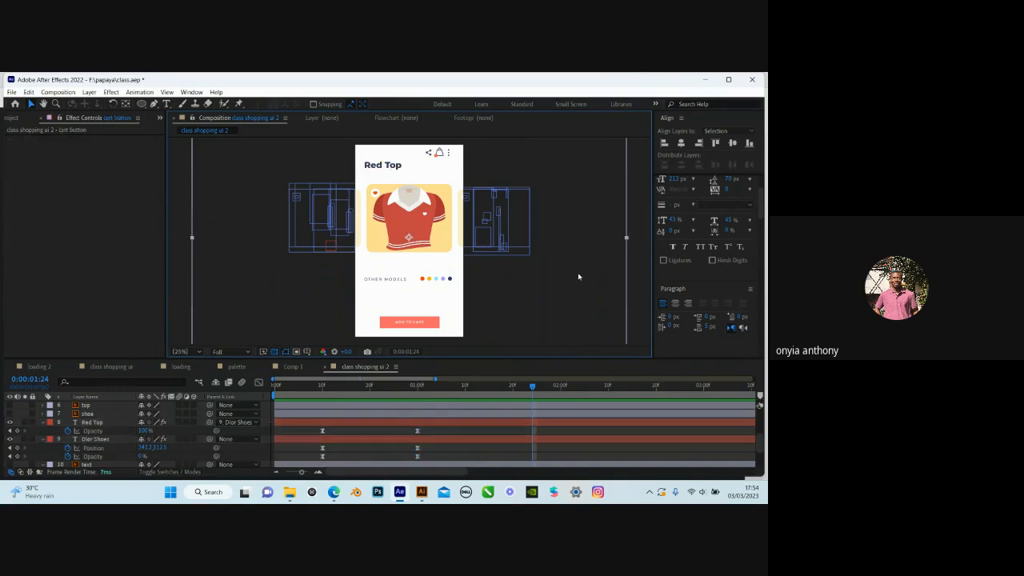
pyautogui.click(293, 388)
pyautogui.press('space')
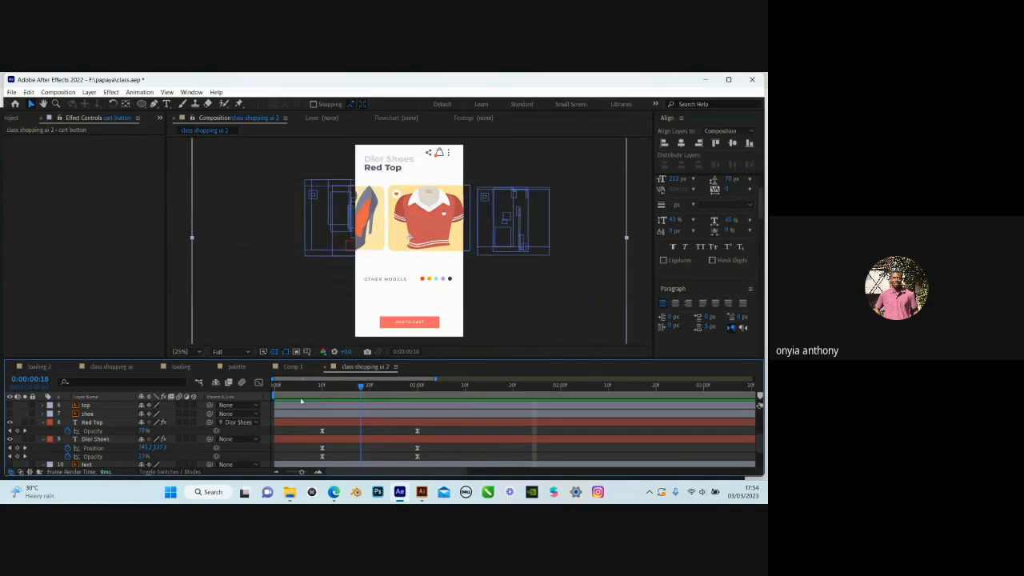
# Replay the transition from 0:00:00:00 and scrub through it to examine how the headings crossfade with the sliding products
pyautogui.moveTo(301, 401); pyautogui.dragTo(265, 424)
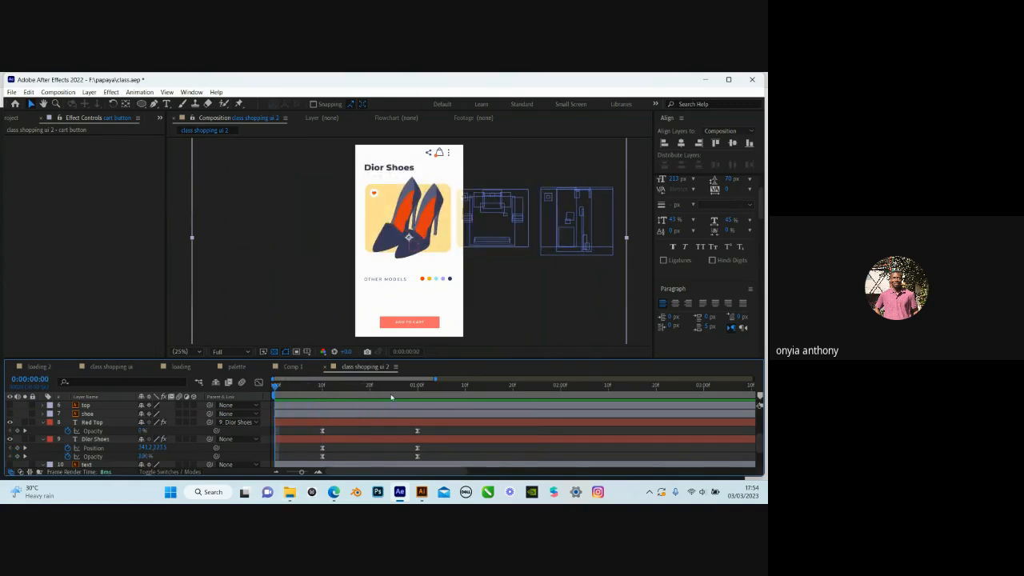
pyautogui.press('space')
pyautogui.moveTo(322, 387); pyautogui.dragTo(294, 387)
pyautogui.press('space')
pyautogui.moveTo(385, 407); pyautogui.dragTo(416, 438)
pyautogui.moveTo(311, 436); pyautogui.dragTo(301, 432)
pyautogui.moveTo(301, 389); pyautogui.dragTo(324, 404)
pyautogui.press('space')
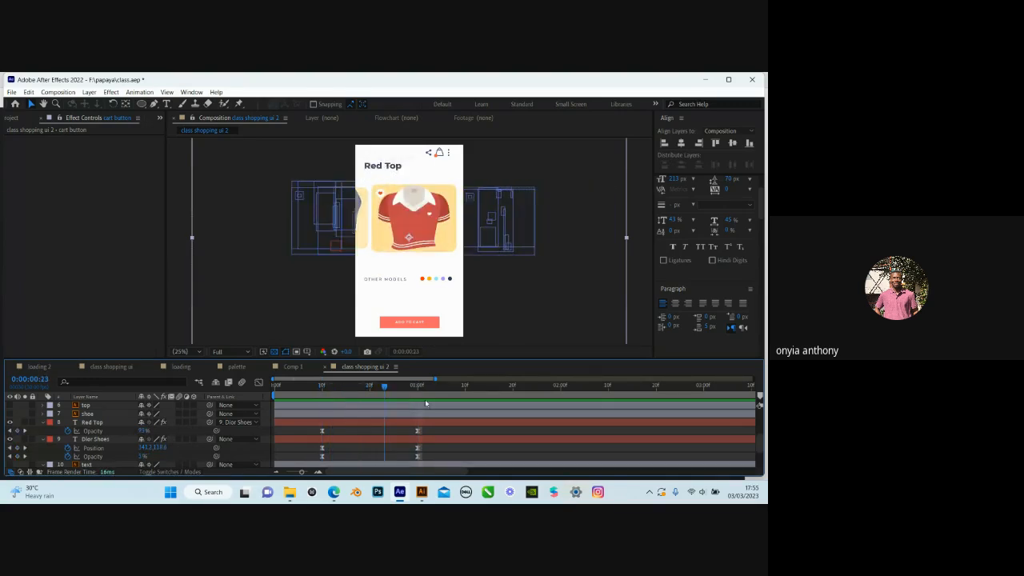
# Go to 0:00:01:00 and inspect the Other Models color dots and the Add to Cart button
pyautogui.moveTo(416, 397); pyautogui.dragTo(417, 397)
pyautogui.scroll(2, 409, 326)
pyautogui.scroll(1, 437, 313)
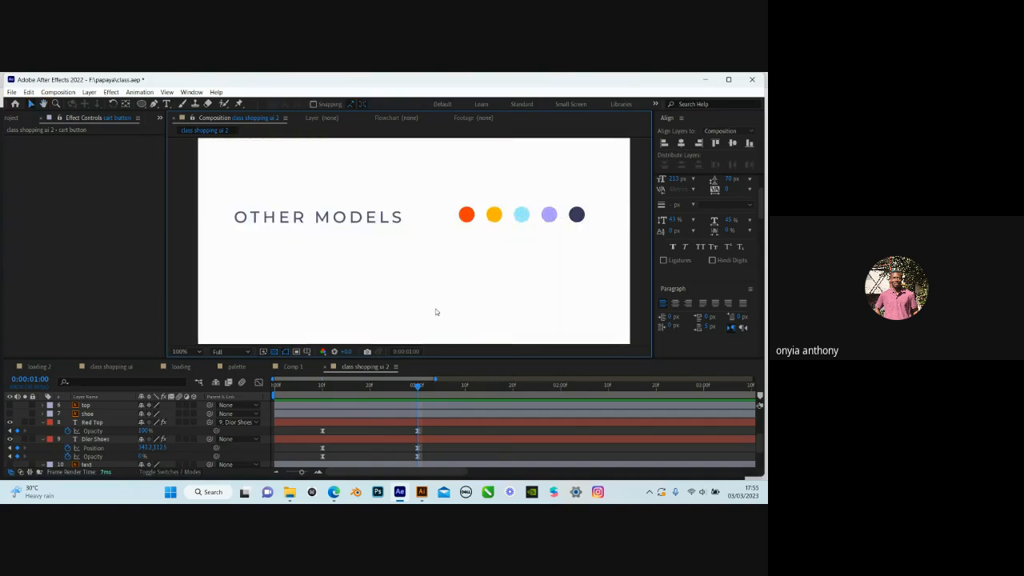
pyautogui.scroll(-1, 437, 313)
pyautogui.moveTo(375, 294); pyautogui.dragTo(370, 249)
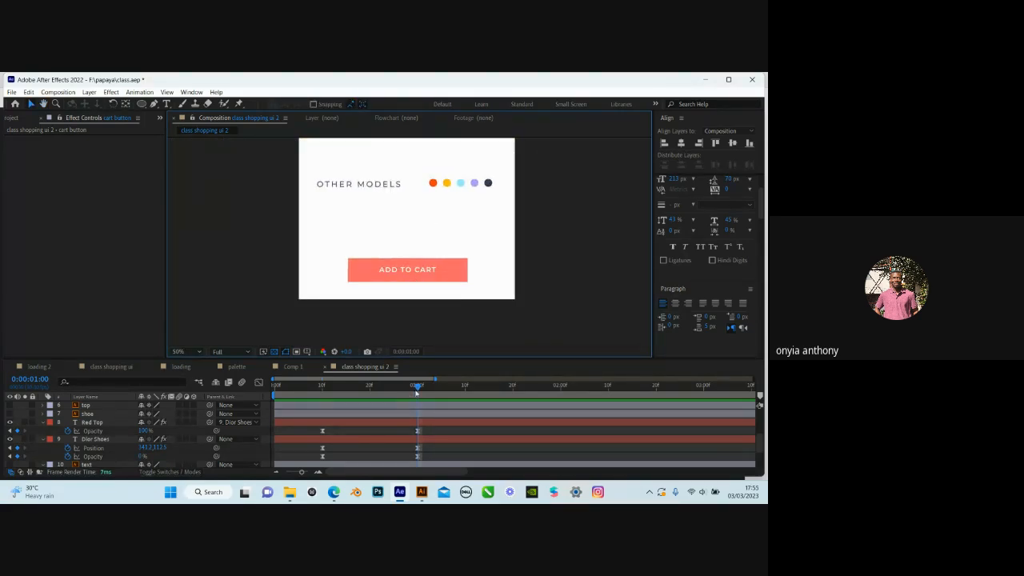
# Open the class shopping ui composition and scrub through the Add to Cart button's finished animation at close range
pyautogui.click(120, 366)
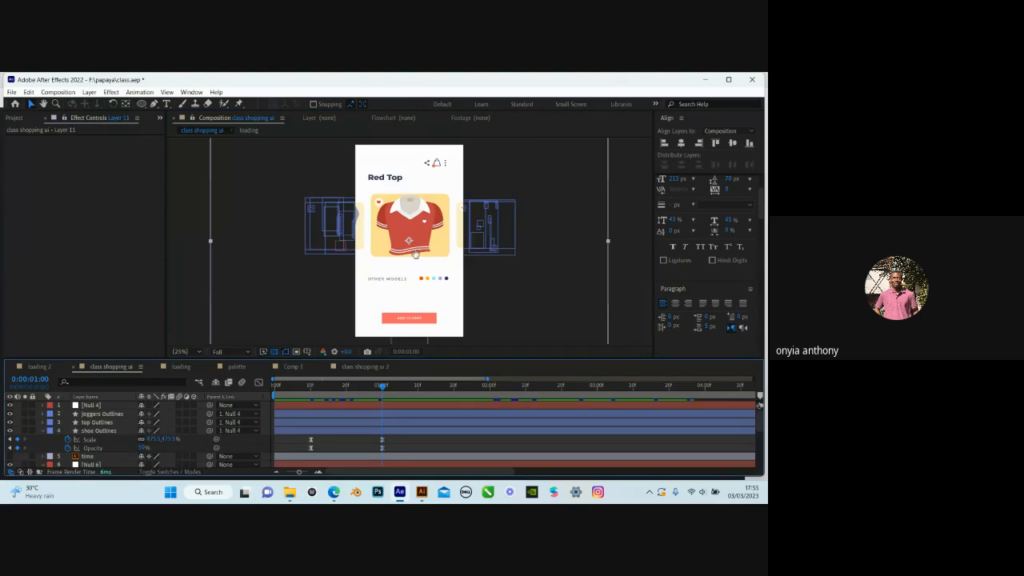
pyautogui.scroll(2, 411, 254)
pyautogui.scroll(-1, 411, 255)
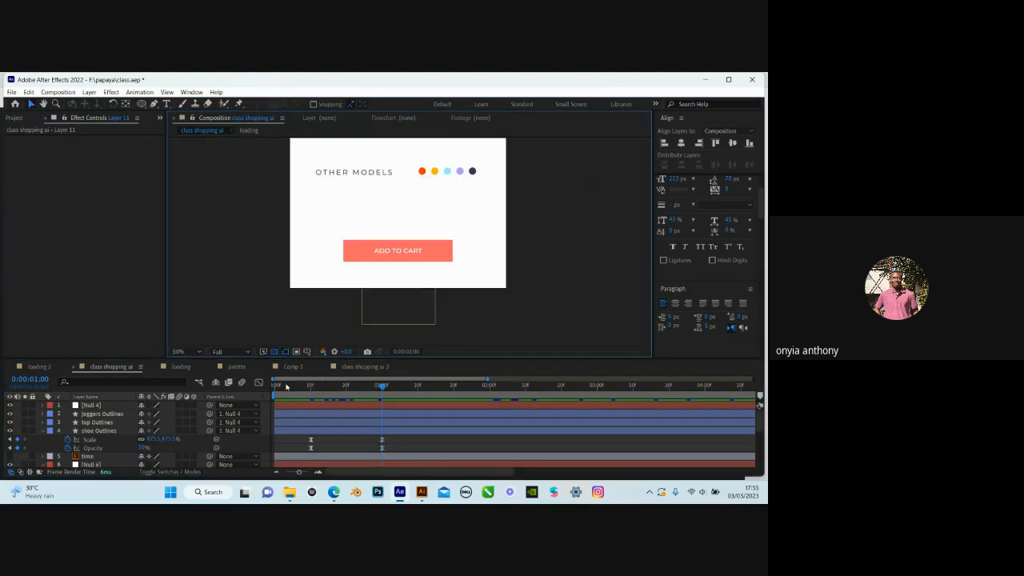
pyautogui.moveTo(287, 388); pyautogui.dragTo(517, 398)
pyautogui.moveTo(572, 398); pyautogui.dragTo(716, 408)
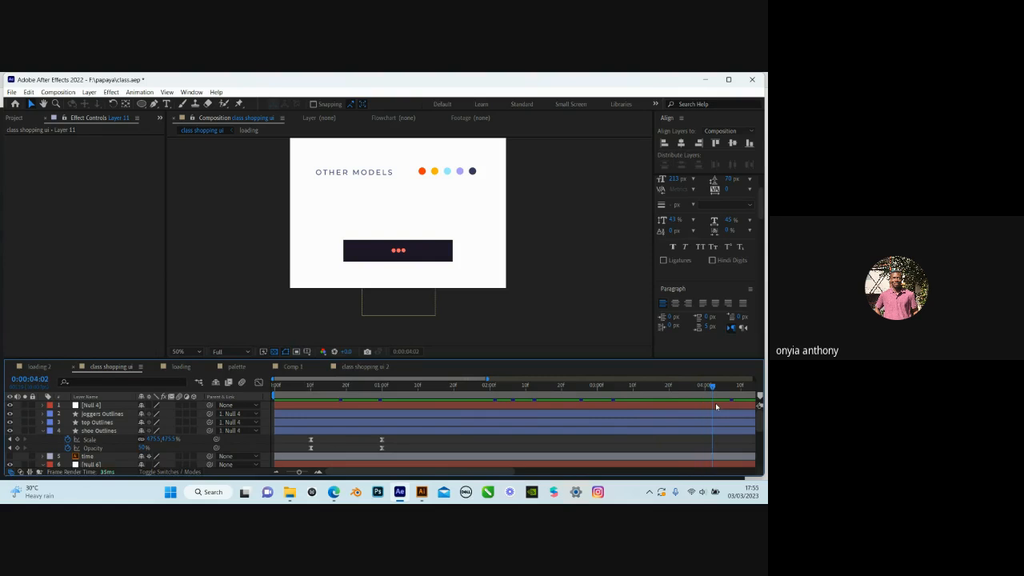
pyautogui.hscroll(3, 606, 441)
pyautogui.moveTo(296, 473); pyautogui.dragTo(290, 474)
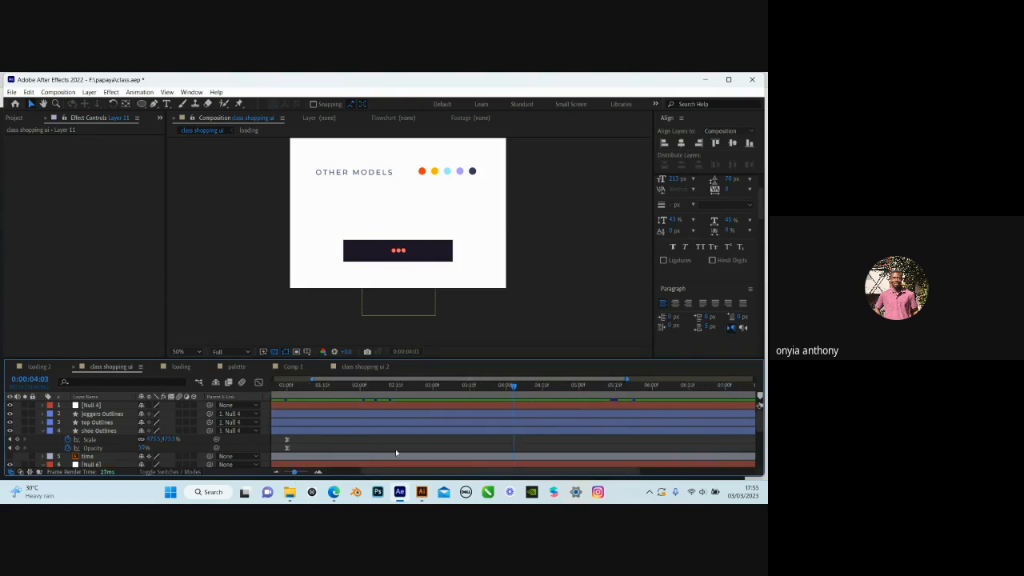
pyautogui.moveTo(537, 390); pyautogui.dragTo(616, 407)
pyautogui.moveTo(472, 422); pyautogui.dragTo(357, 433)
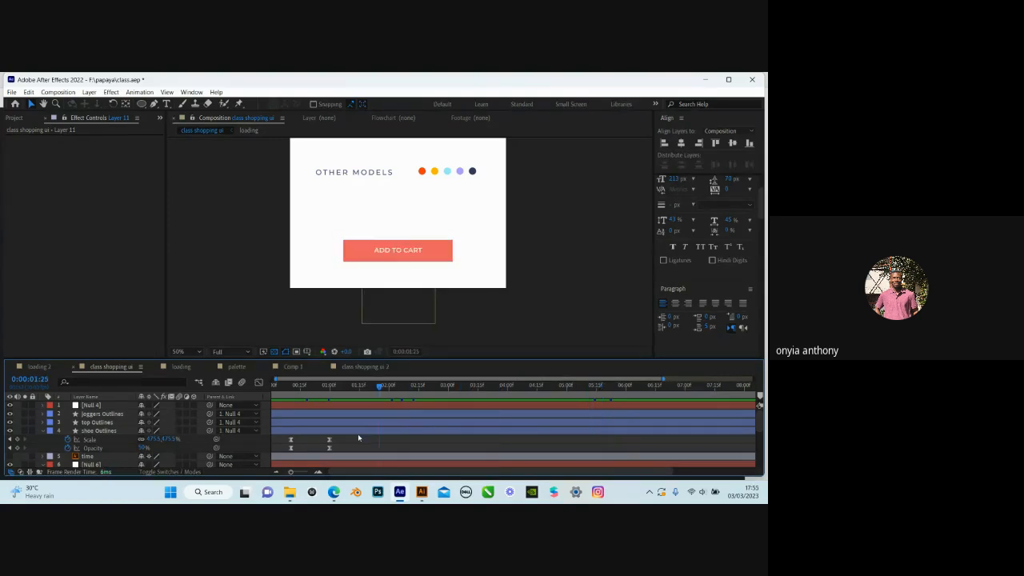
pyautogui.moveTo(483, 441); pyautogui.dragTo(487, 441)
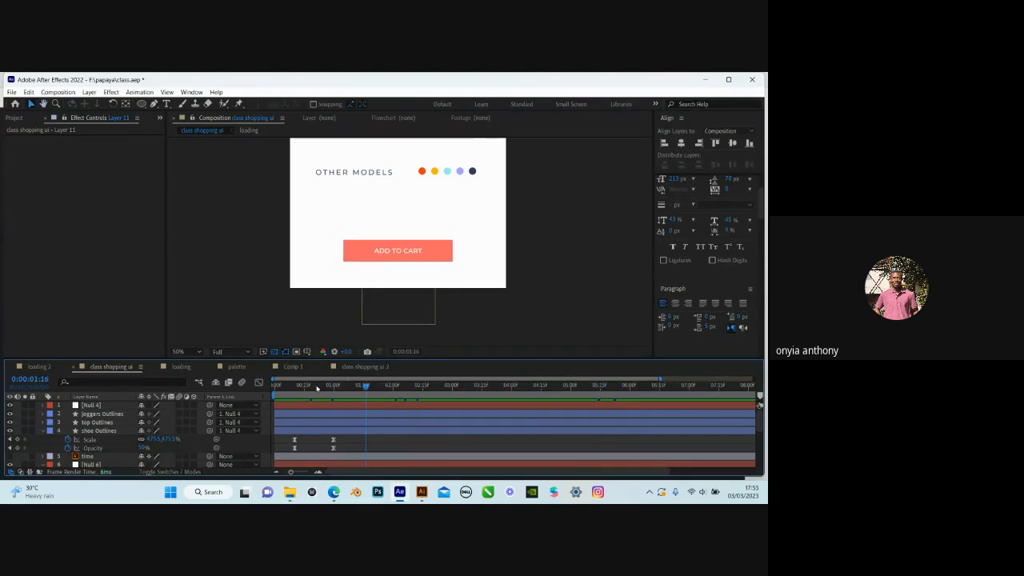
# Play back the button's change from Add to Cart to Done and review it with more of the phone screen in view
pyautogui.click(376, 386)
pyautogui.moveTo(424, 409); pyautogui.dragTo(341, 425)
pyautogui.moveTo(338, 389); pyautogui.dragTo(324, 395)
pyautogui.moveTo(328, 396); pyautogui.dragTo(334, 392)
pyautogui.press('space')
pyautogui.moveTo(422, 411); pyautogui.dragTo(621, 414)
pyautogui.press('space')
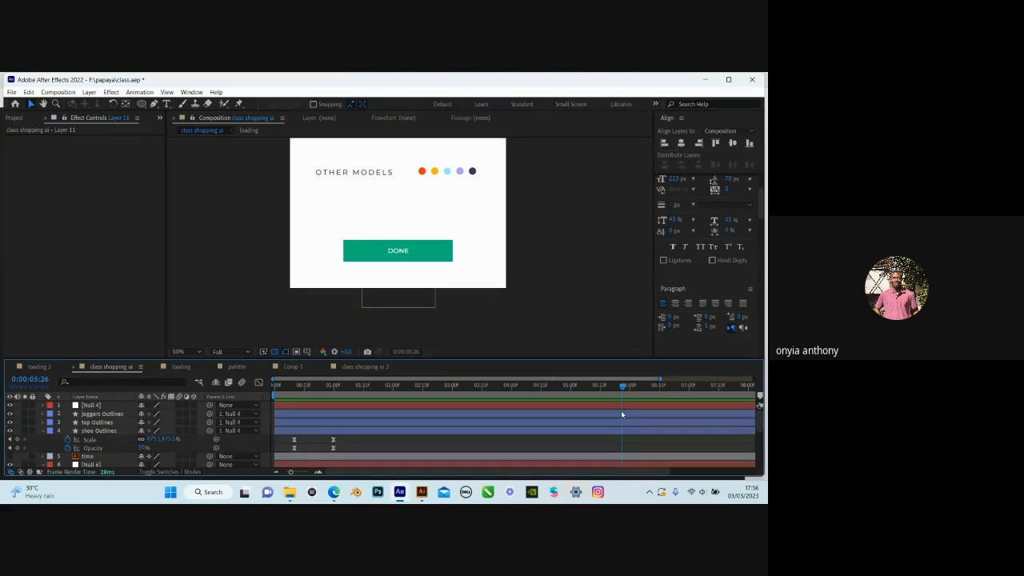
pyautogui.moveTo(622, 414)
pyautogui.mouseDown()
pyautogui.moveTo(630, 423)
pyautogui.moveTo(560, 428)
pyautogui.moveTo(621, 419)
pyautogui.mouseUp()
pyautogui.scroll(-2, 417, 246)
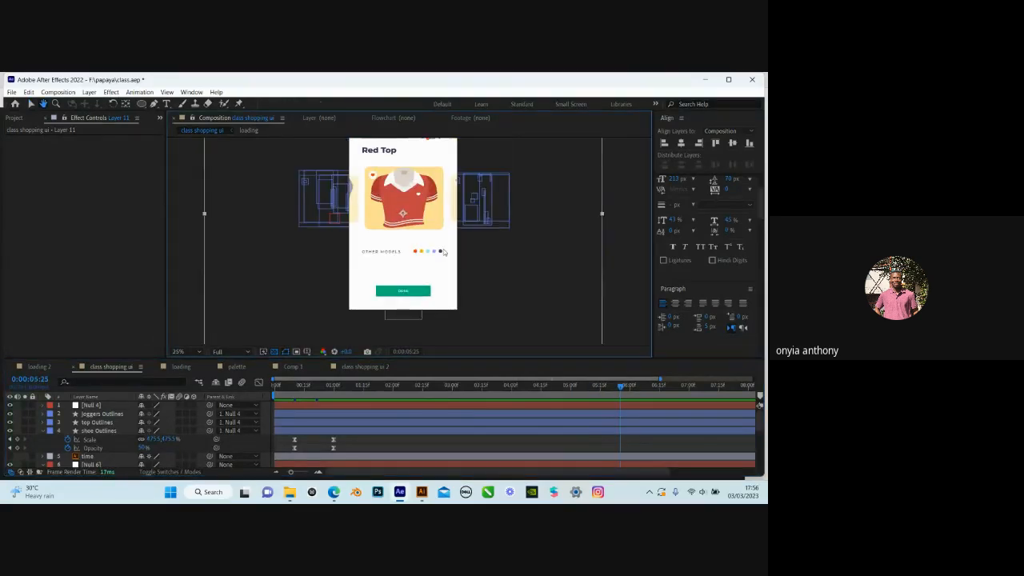
pyautogui.scroll(-1, 424, 274)
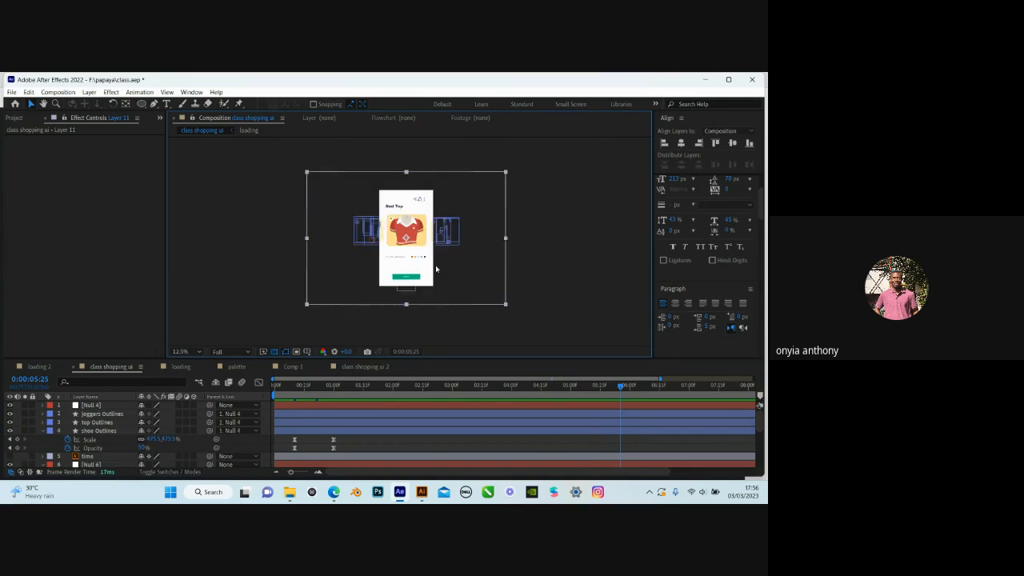
pyautogui.scroll(1, 432, 288)
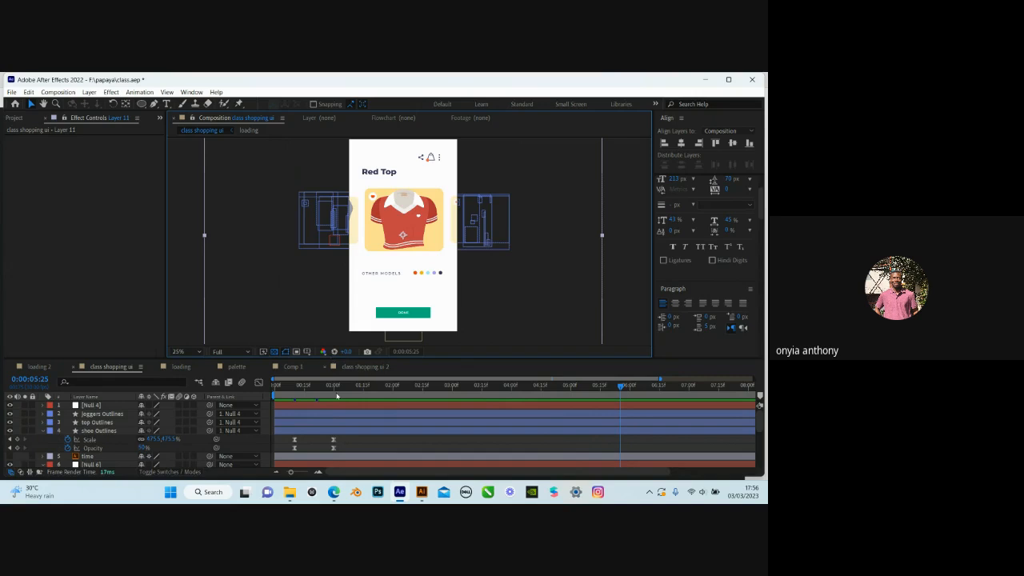
# Return to the class shopping ui 2 composition, fit it in the viewer and play back the product transition
pyautogui.click(365, 366)
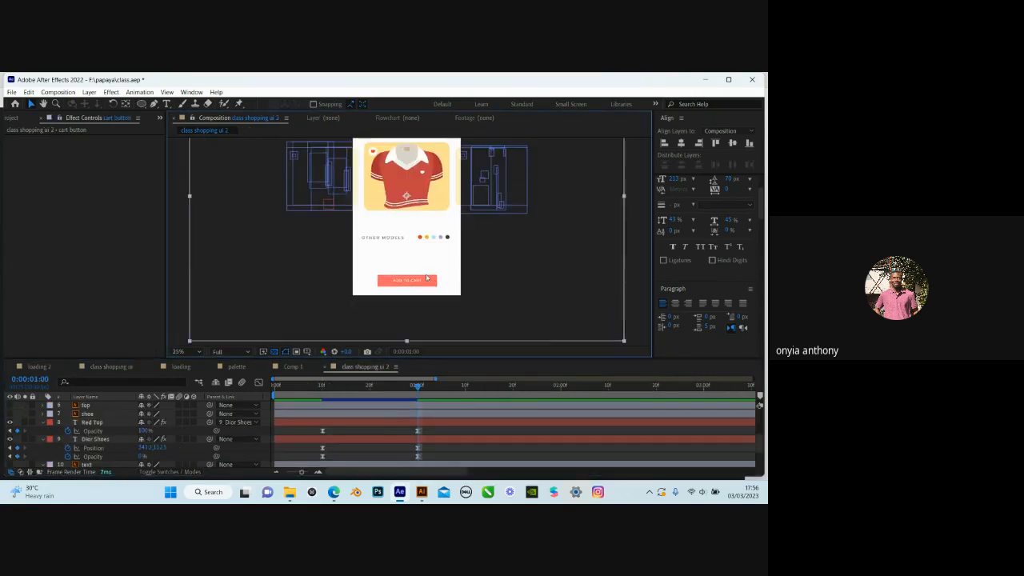
pyautogui.click(182, 351)
pyautogui.click(185, 345)
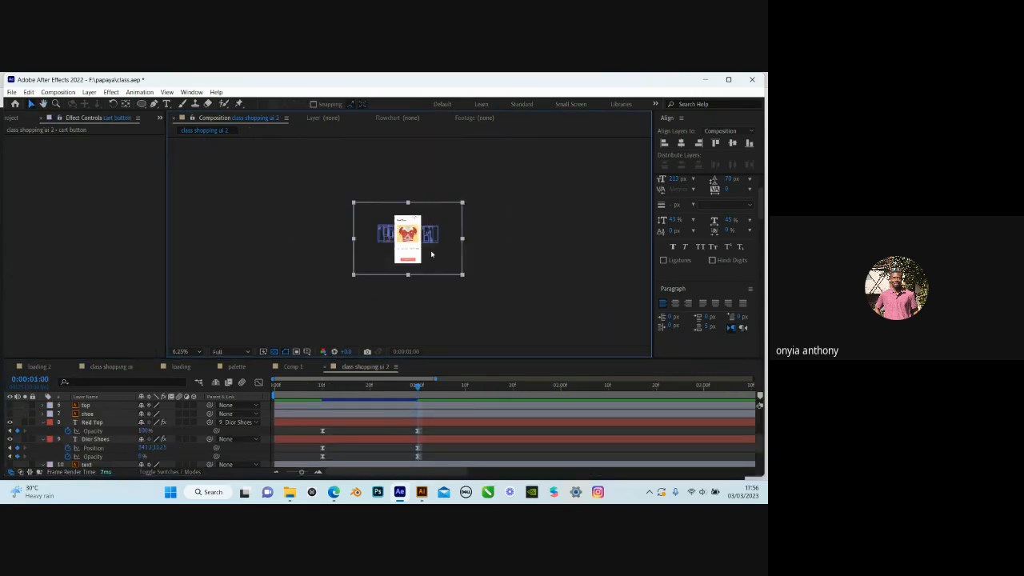
pyautogui.click(186, 350)
pyautogui.click(206, 184)
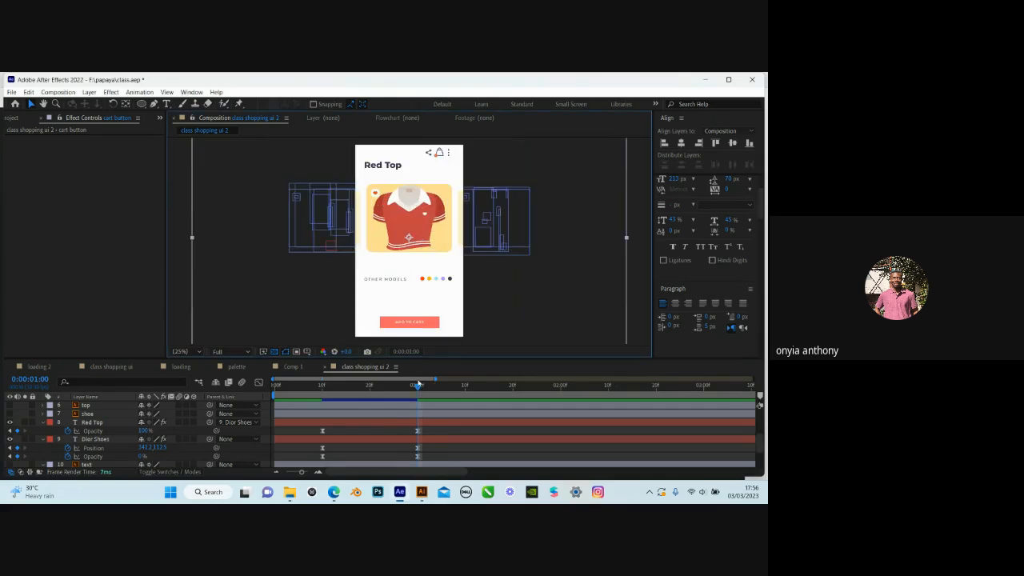
pyautogui.press('space')
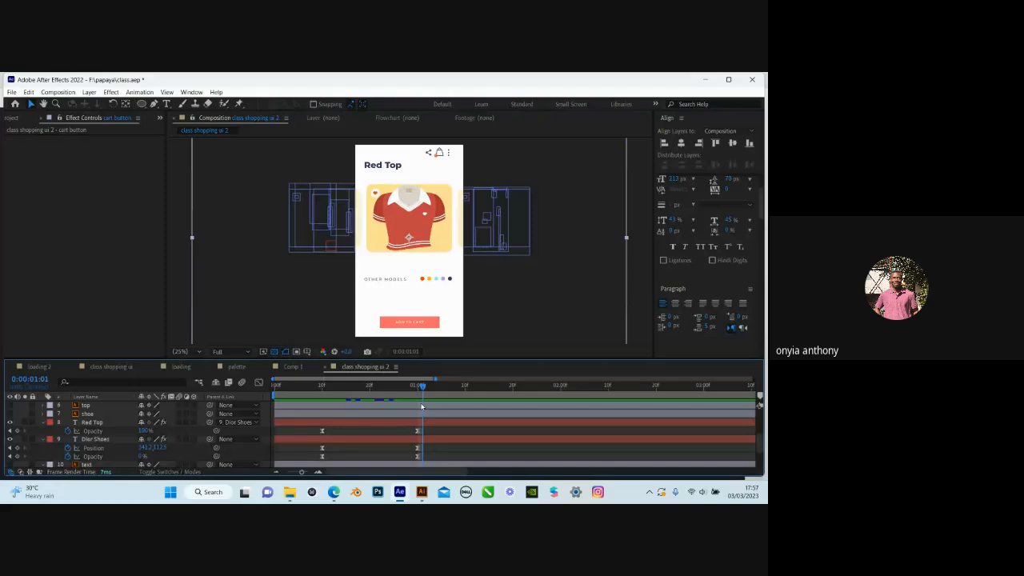
# Go to 0:00:01:10 in class shopping ui 2 and look through the layer stack for the Add to Cart artwork
pyautogui.moveTo(422, 412); pyautogui.dragTo(465, 404)
pyautogui.moveTo(375, 330); pyautogui.dragTo(360, 266)
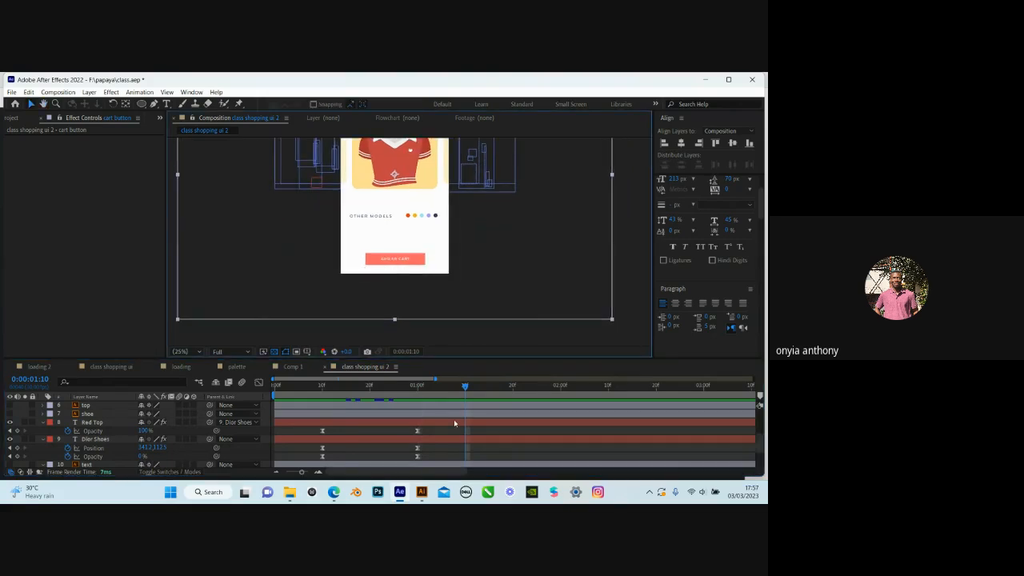
pyautogui.scroll(-2, 82, 460)
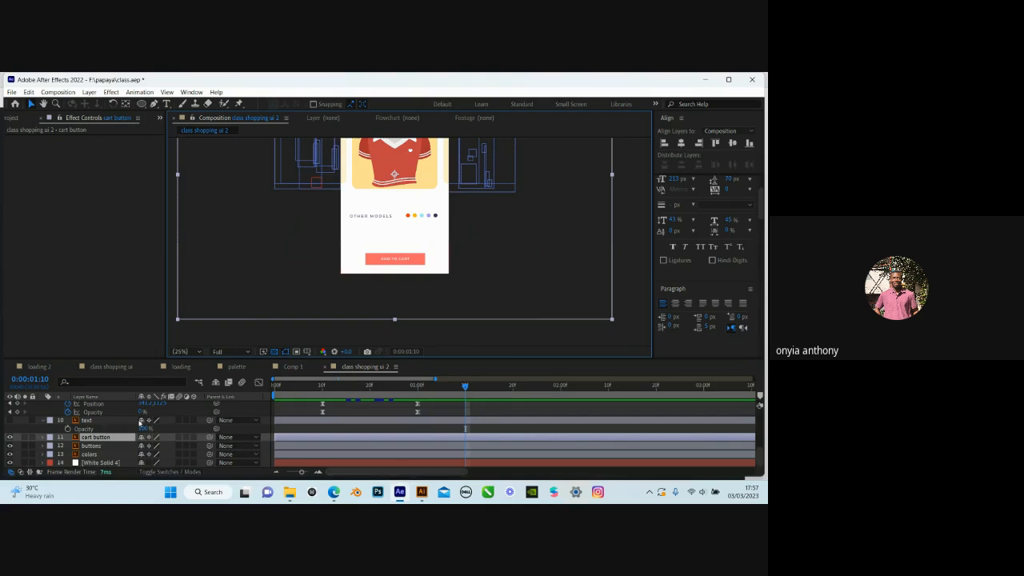
pyautogui.scroll(4, 104, 425)
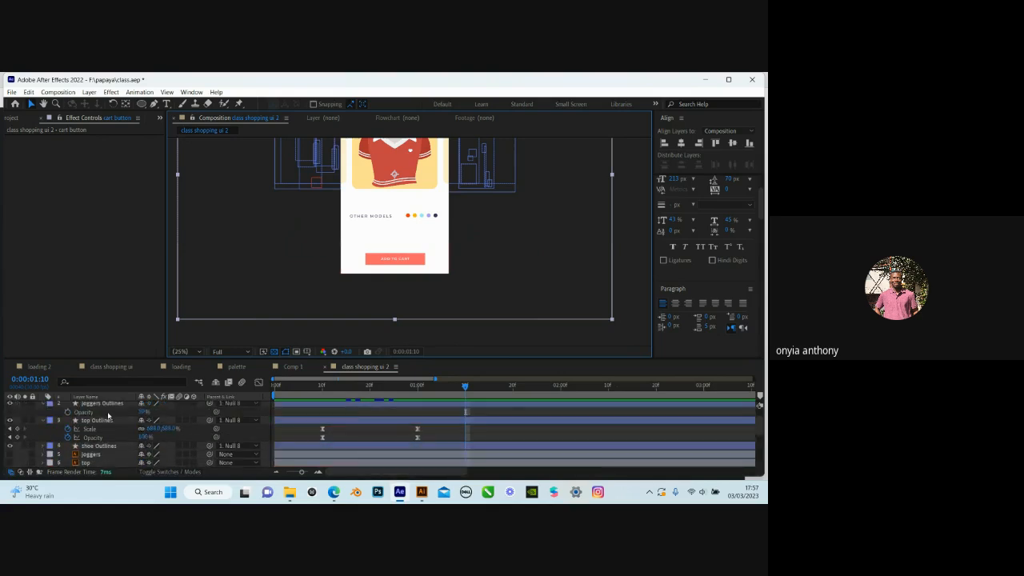
pyautogui.click(190, 353)
pyautogui.click(193, 185)
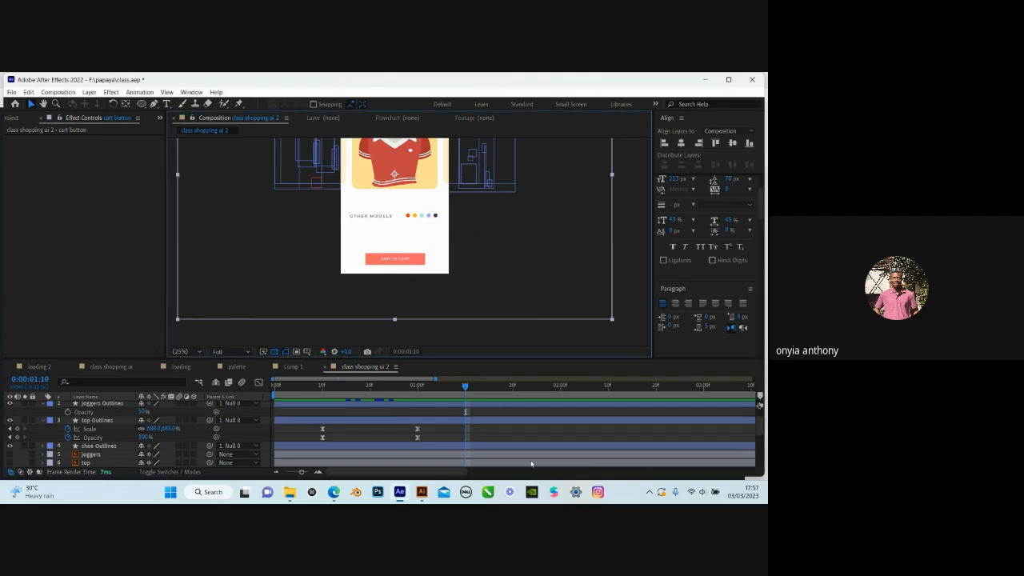
# In Illustrator, toggle each layer's visibility from joggers down to colors to identify its artwork, and return to After Effects
pyautogui.click(422, 491)
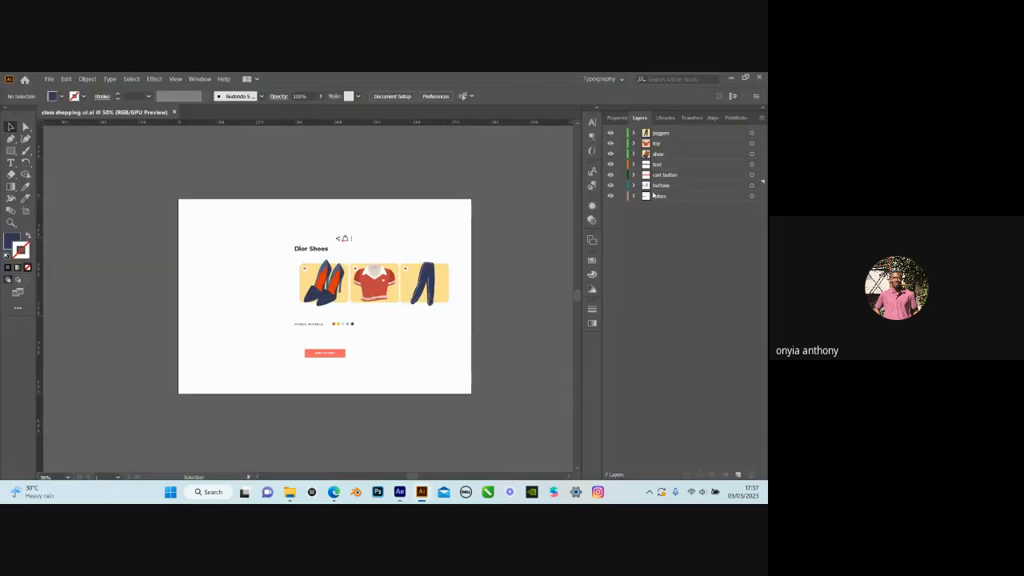
pyautogui.click(611, 132)
pyautogui.click(611, 133)
pyautogui.click(610, 143)
pyautogui.click(610, 143)
pyautogui.click(611, 154)
pyautogui.click(610, 154)
pyautogui.click(611, 164)
pyautogui.click(610, 164)
pyautogui.click(610, 175)
pyautogui.click(610, 175)
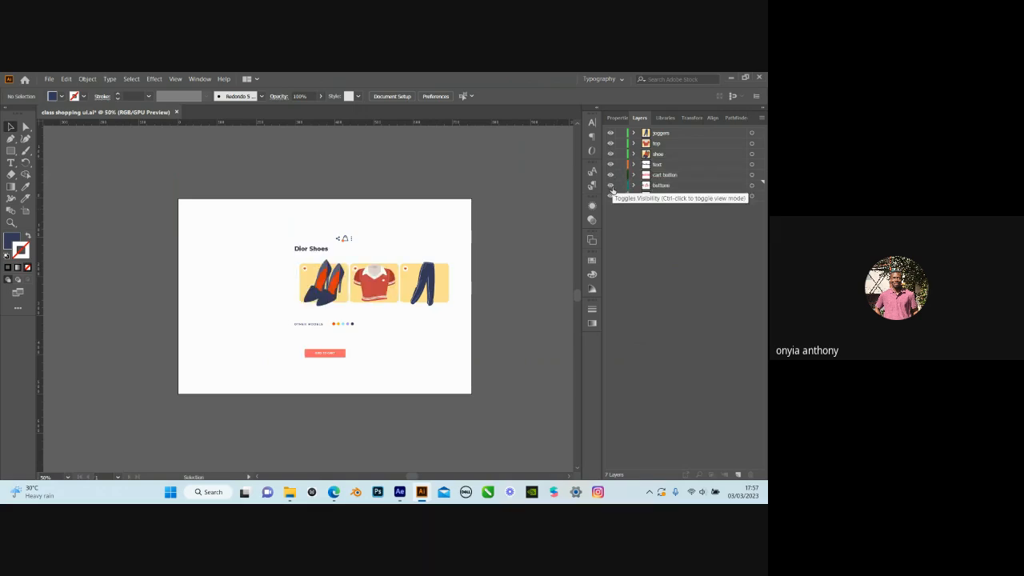
pyautogui.click(610, 185)
pyautogui.click(610, 185)
pyautogui.click(610, 196)
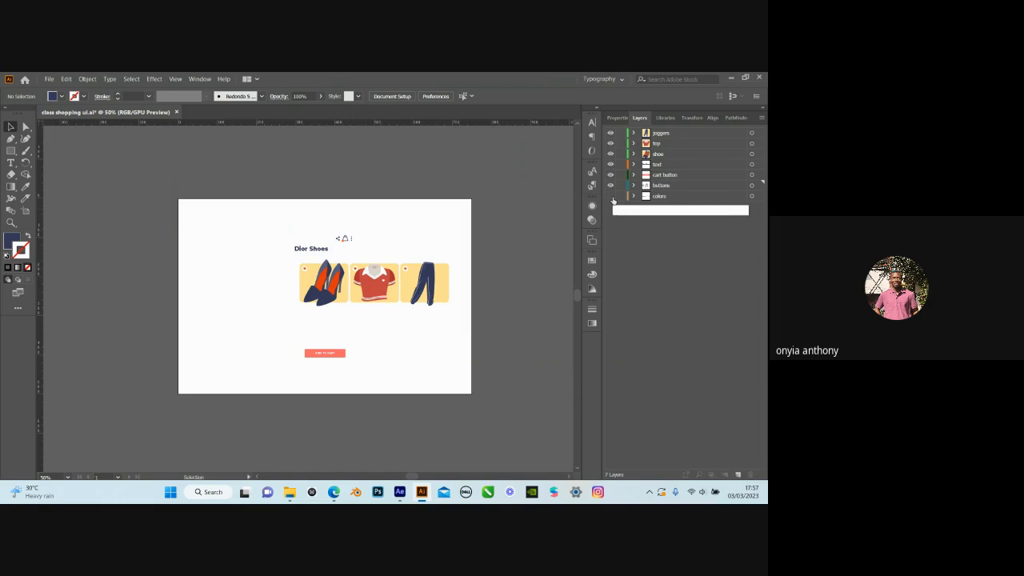
pyautogui.click(610, 196)
pyautogui.click(399, 492)
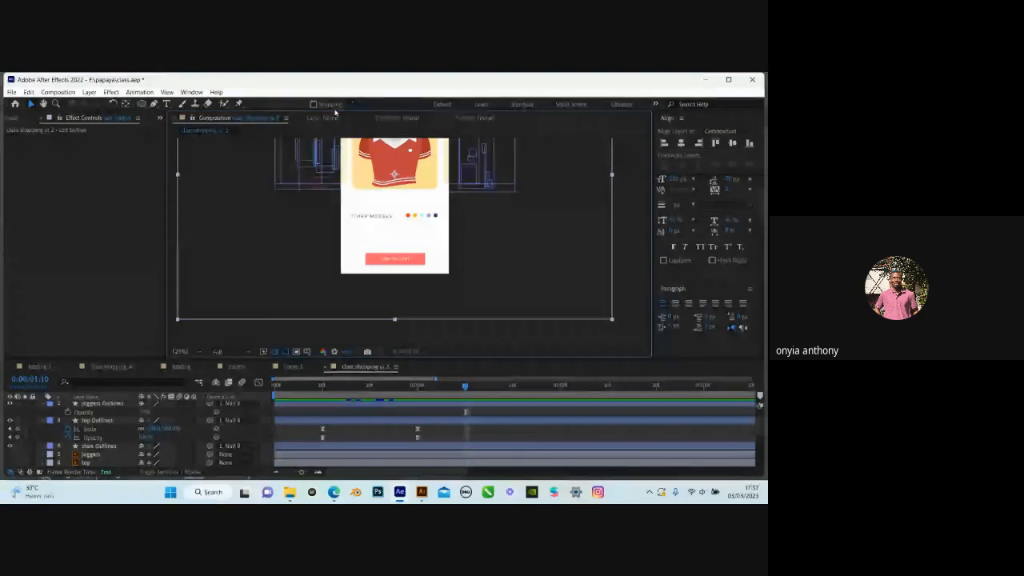
# Hide and show the buttons layer to identify its artwork and review the rest of the layer stack
pyautogui.scroll(-3, 90, 450)
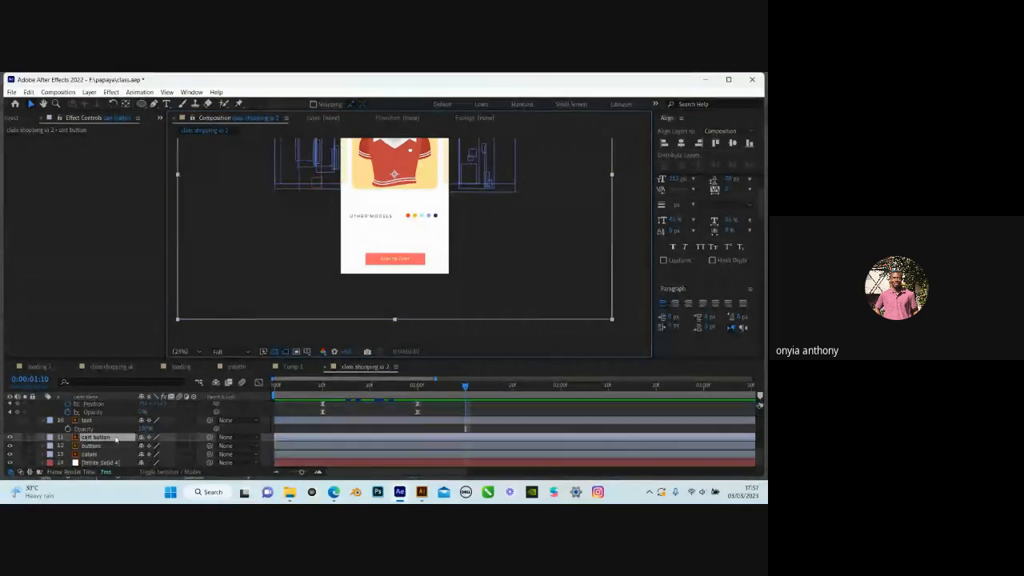
pyautogui.click(71, 446)
pyautogui.click(10, 446)
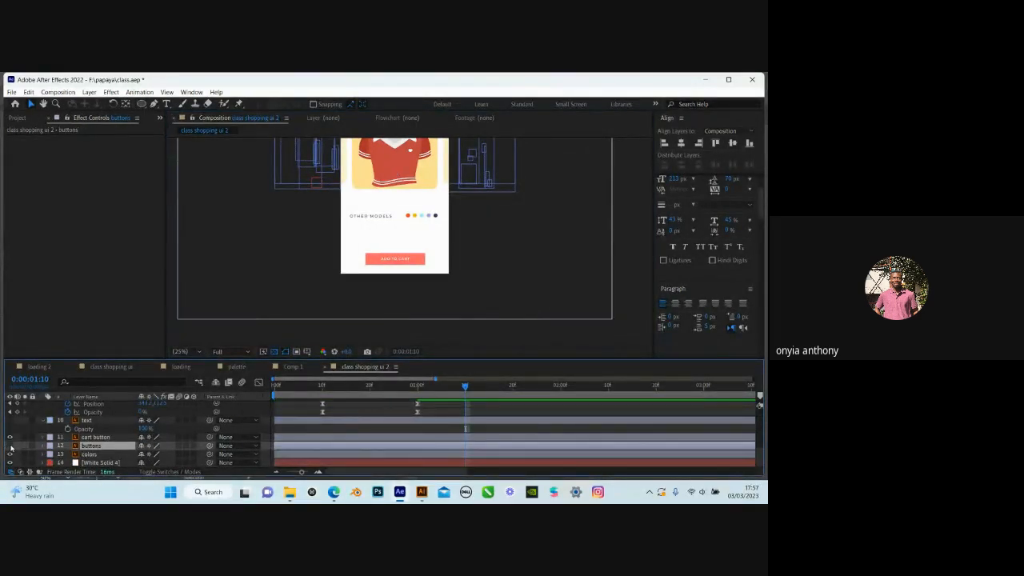
pyautogui.click(10, 446)
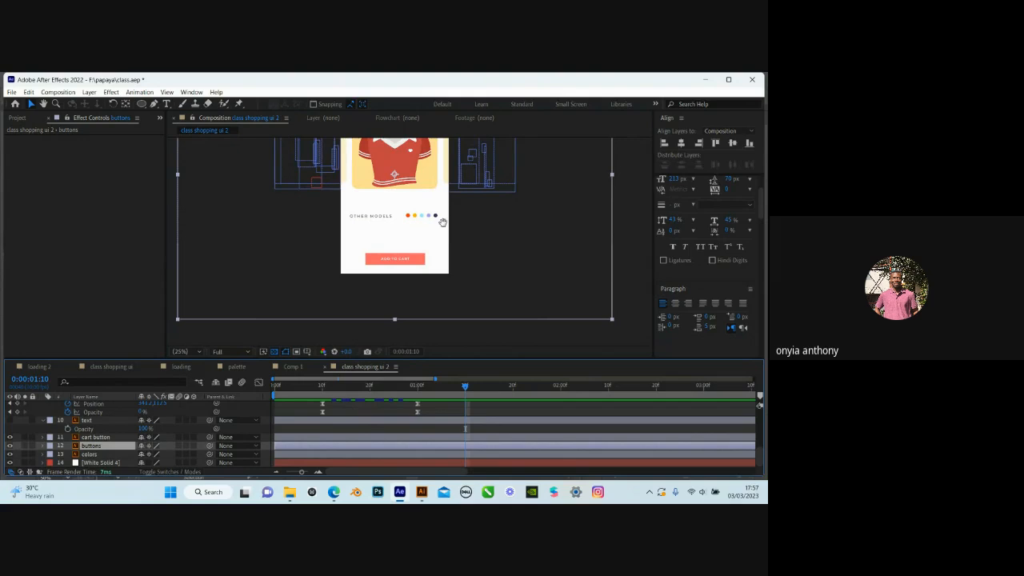
pyautogui.scroll(-4, 440, 224)
pyautogui.scroll(1, 423, 228)
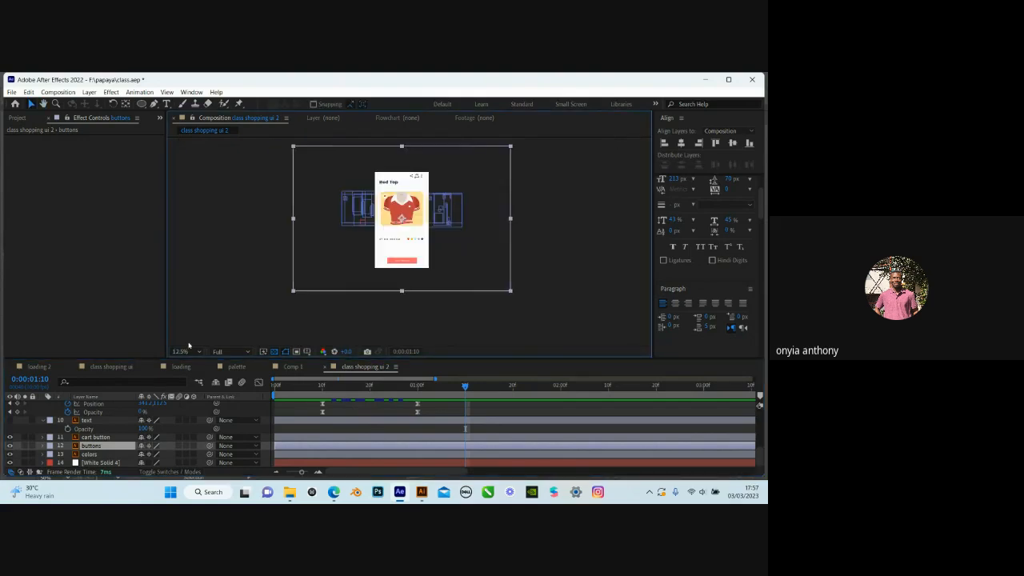
pyautogui.scroll(5, 102, 433)
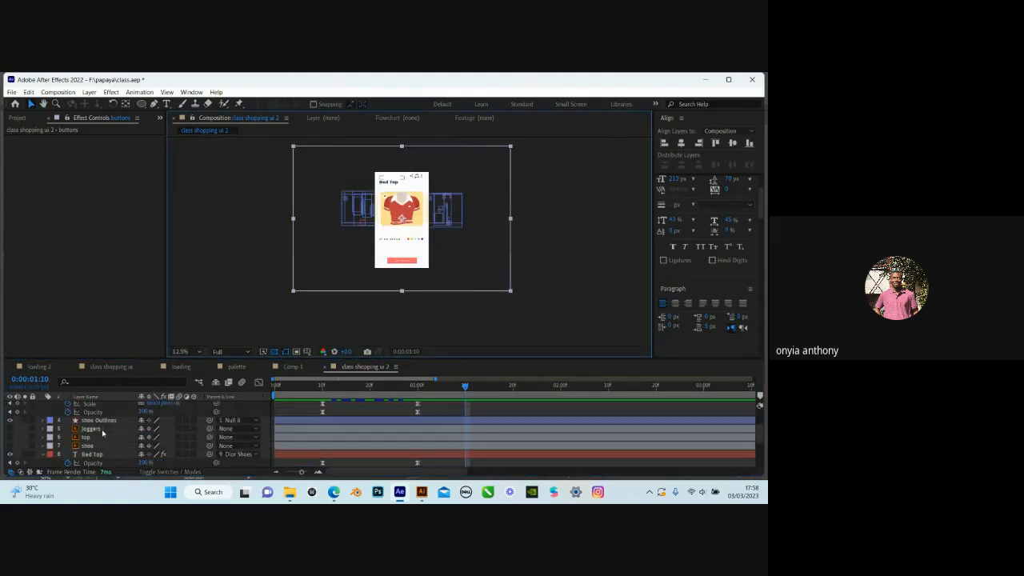
pyautogui.scroll(-5, 100, 452)
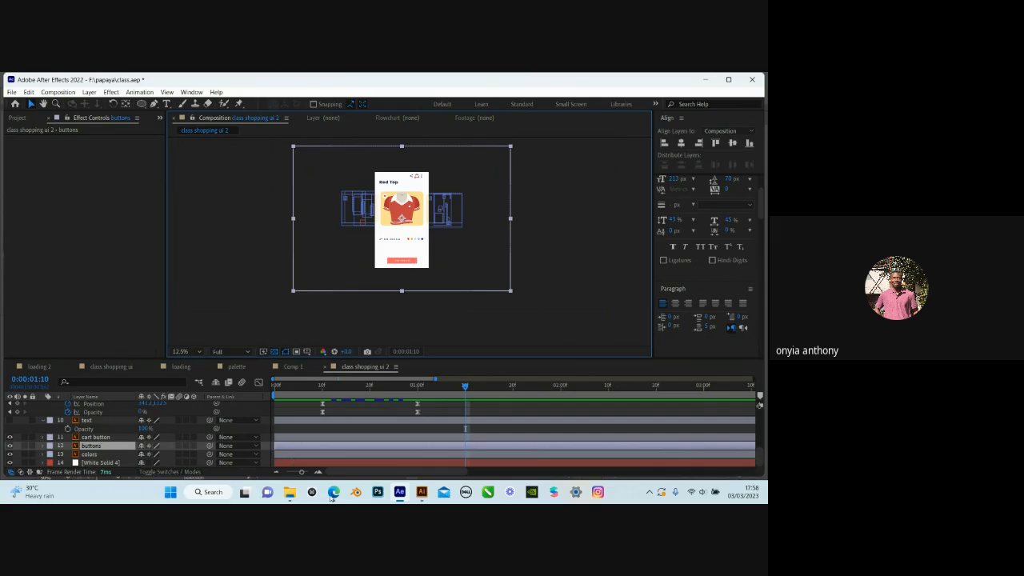
# Check the Illustrator layer list again, return to After Effects, and hide and show the cart button layer
pyautogui.click(423, 492)
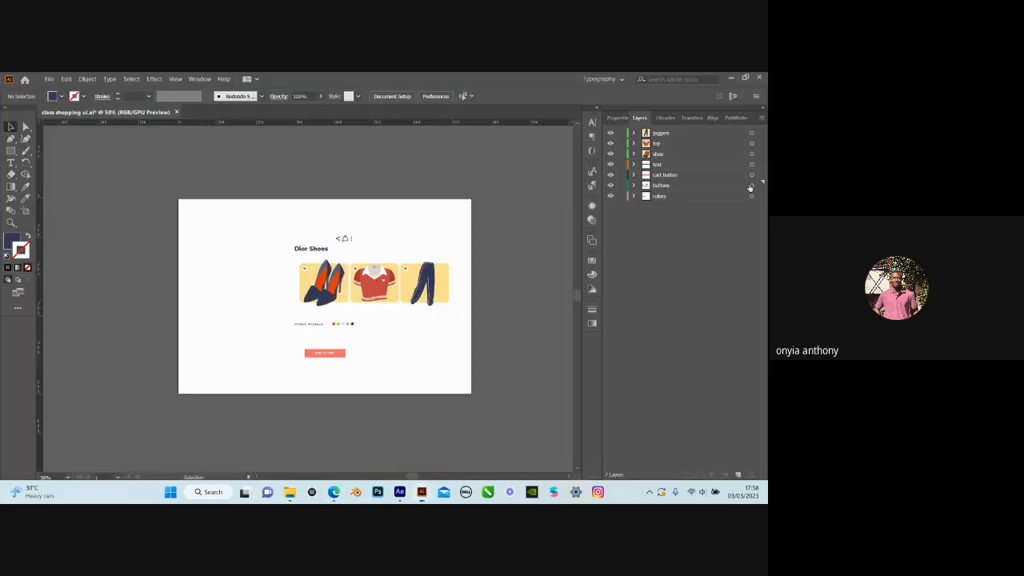
pyautogui.click(400, 492)
pyautogui.click(14, 438)
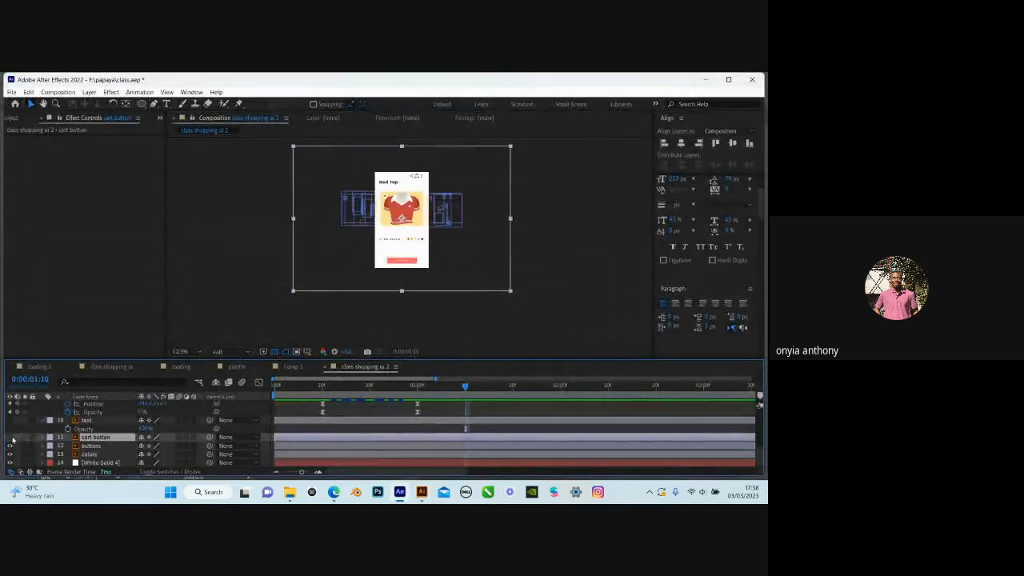
pyautogui.click(12, 439)
# Create shapes from the cart button vector layer
pyautogui.scroll(1, 424, 256)
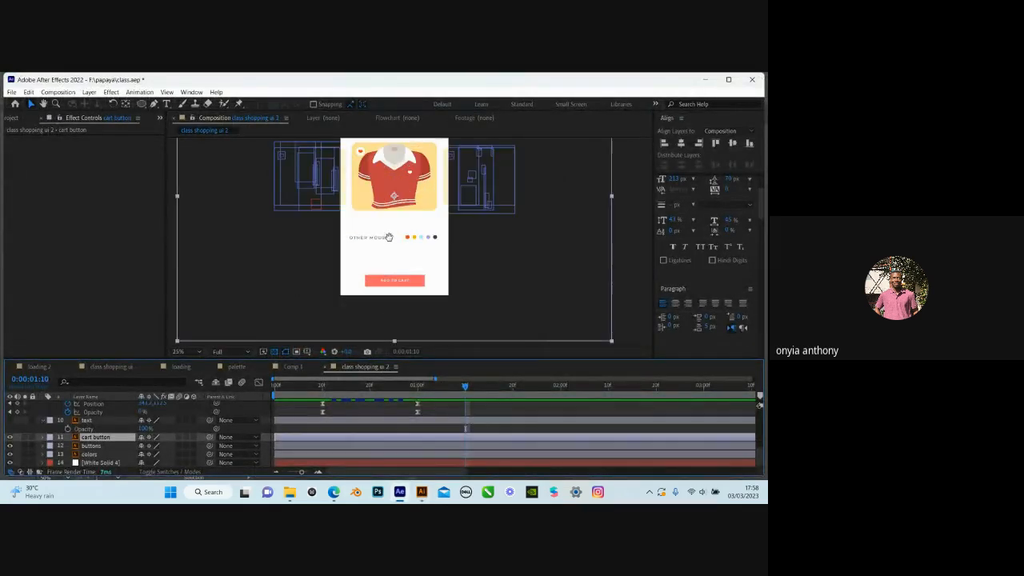
pyautogui.scroll(2, 388, 237)
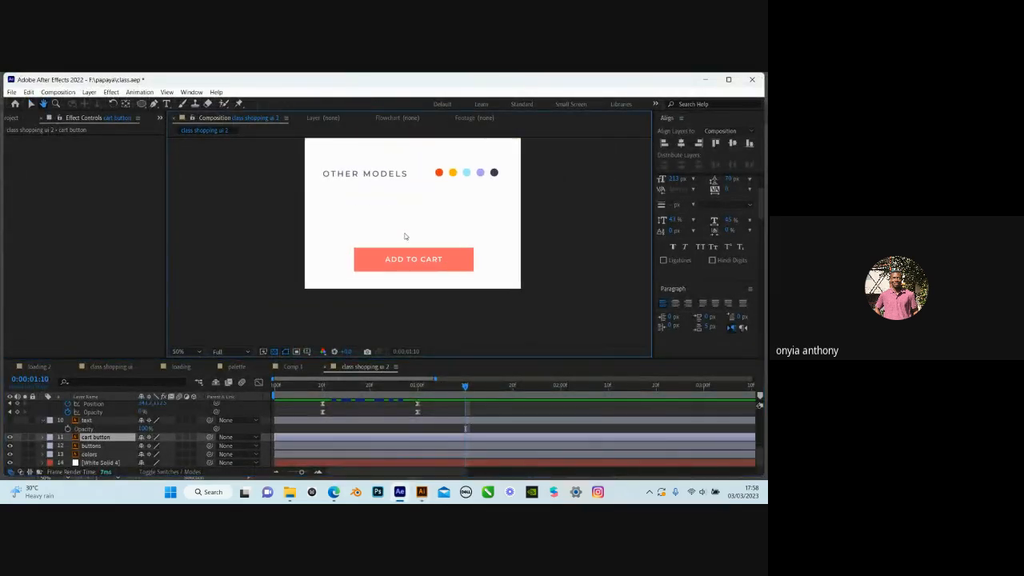
pyautogui.press('v')
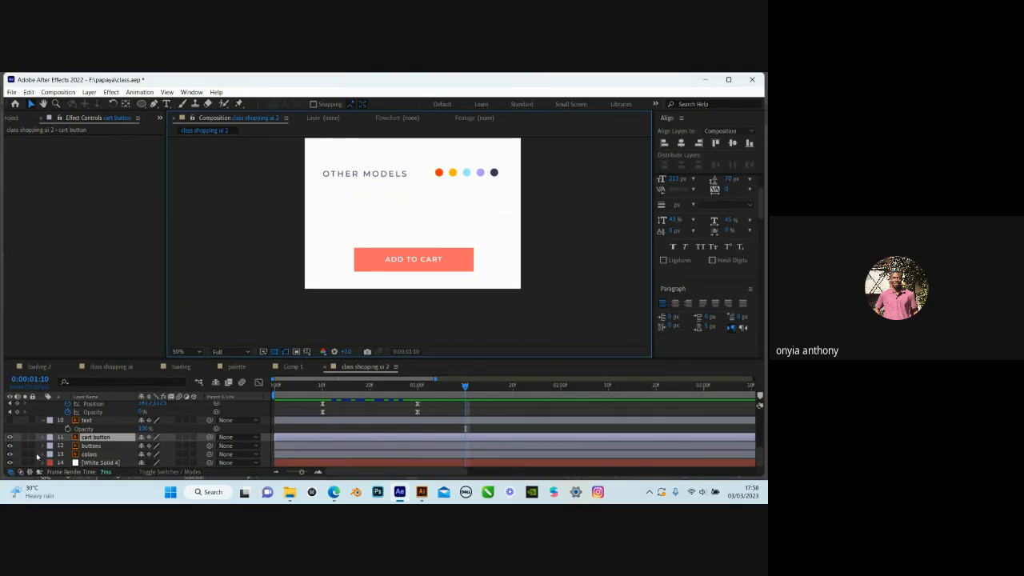
pyautogui.rightClick(107, 439)
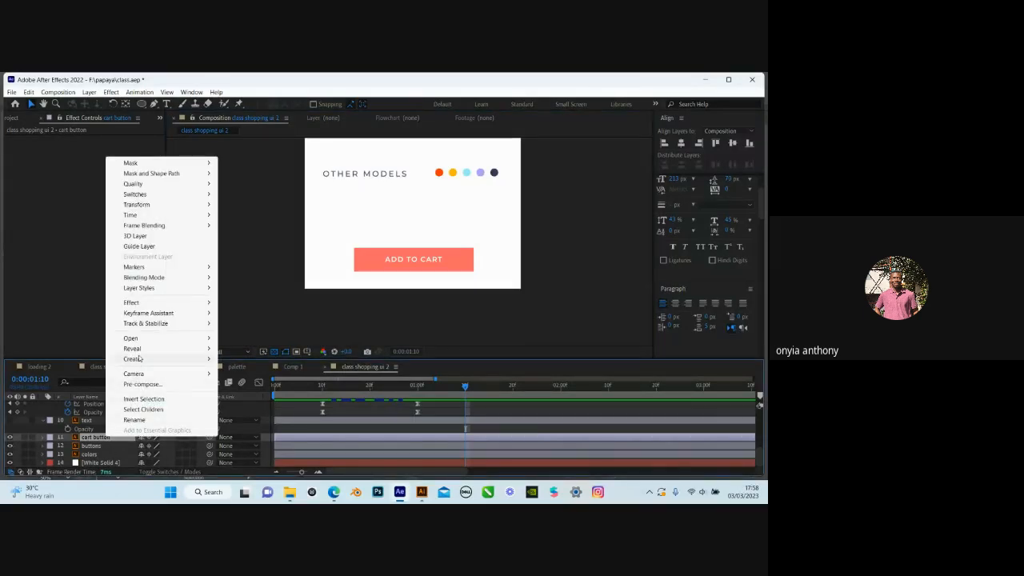
pyautogui.moveTo(140, 359)
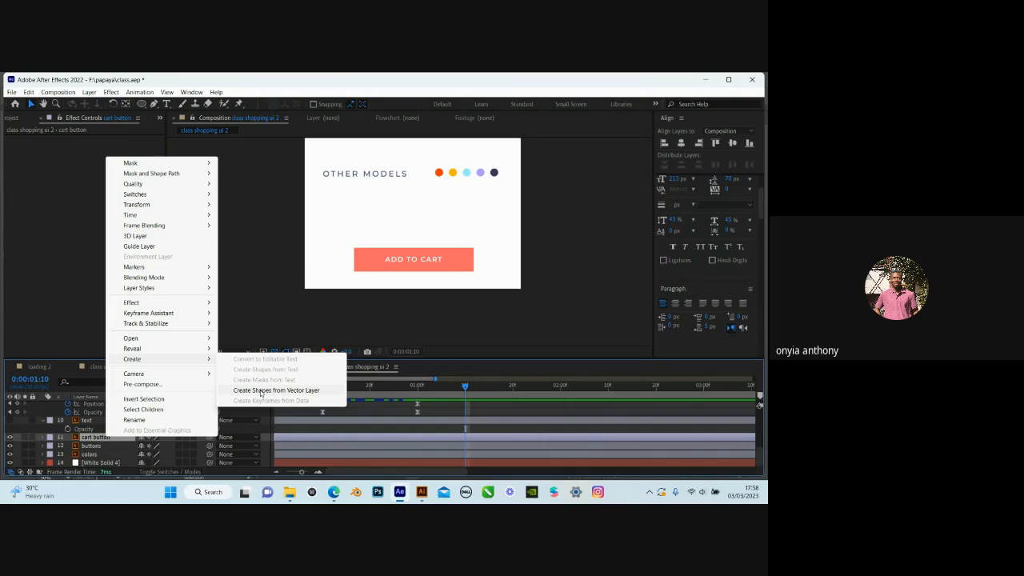
pyautogui.click(260, 390)
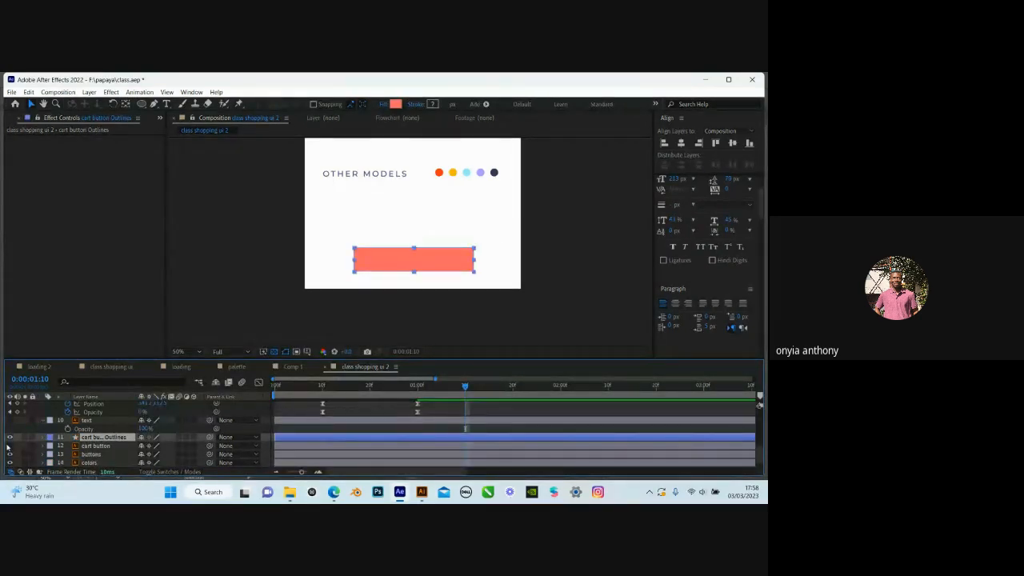
# Hide the cart button outlines layer, show the original cart button layer again and select it
pyautogui.click(87, 448)
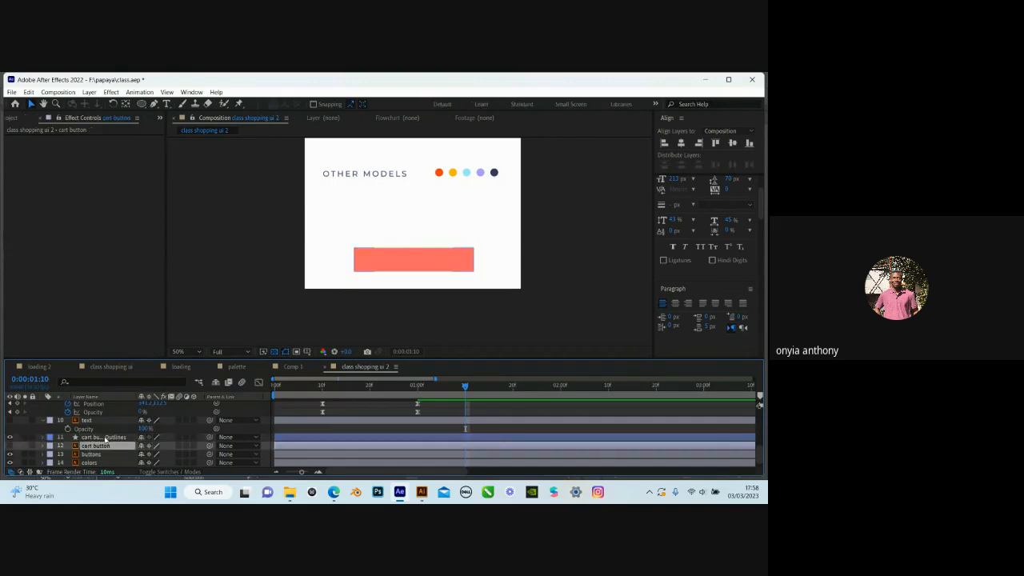
pyautogui.click(105, 437)
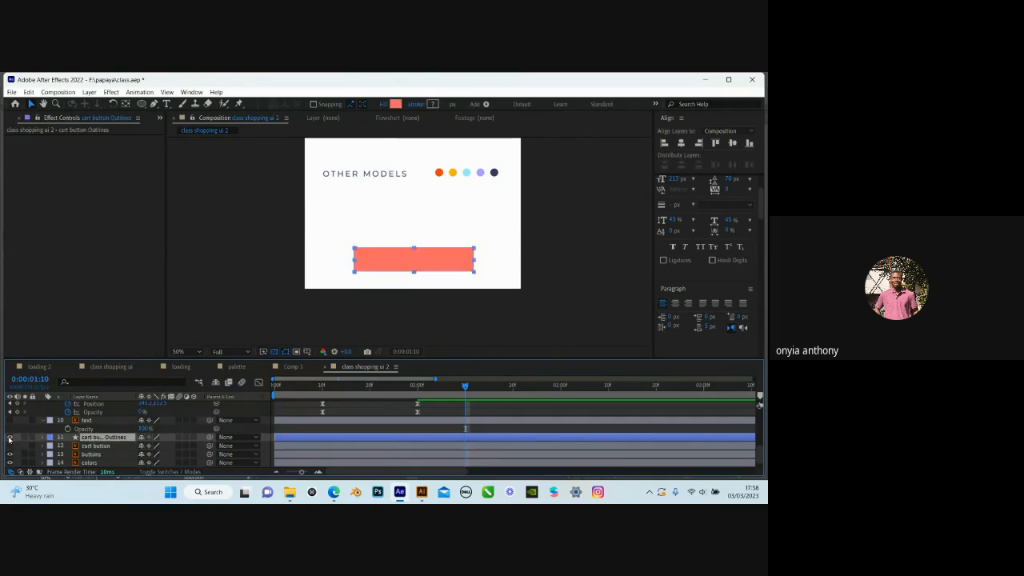
pyautogui.click(9, 437)
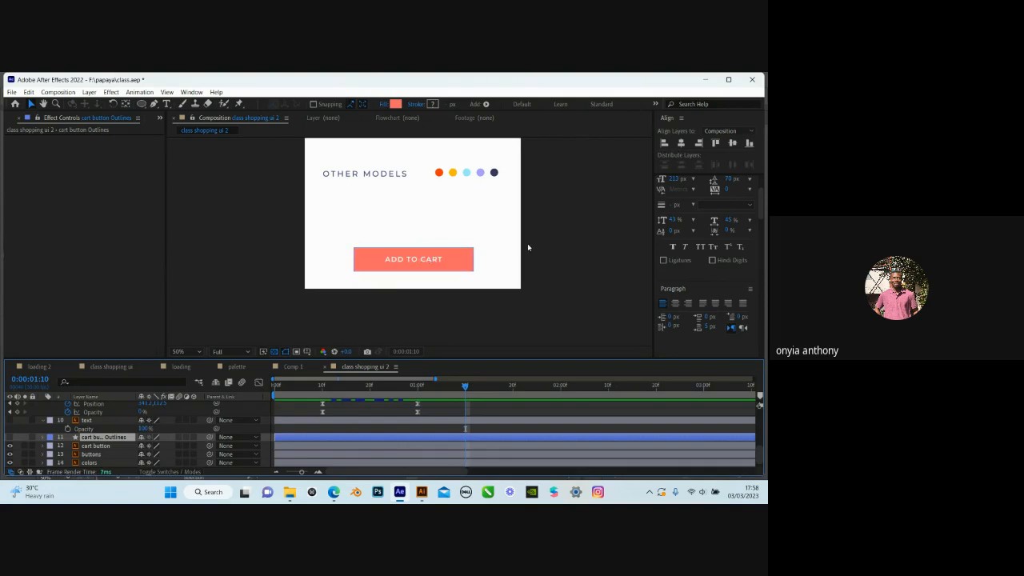
pyautogui.click(457, 258)
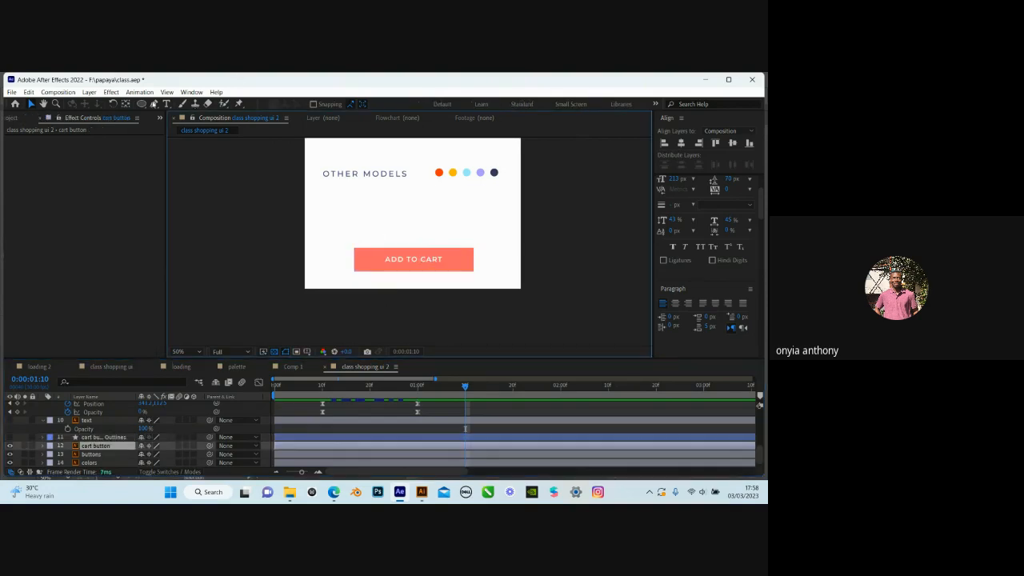
# Add a text layer reading ADD TO CART just above the coral button
pyautogui.click(167, 104)
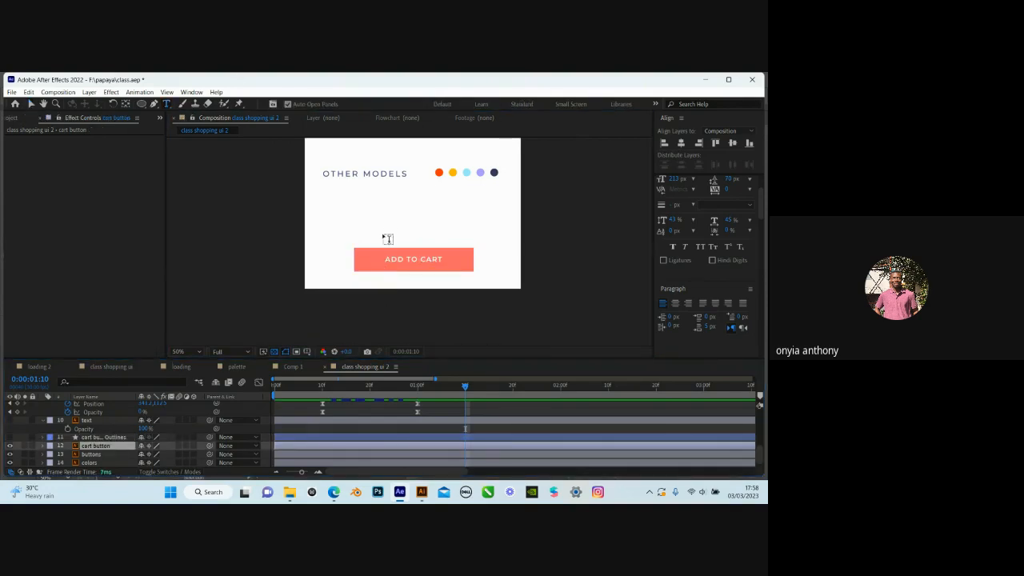
pyautogui.click(383, 237)
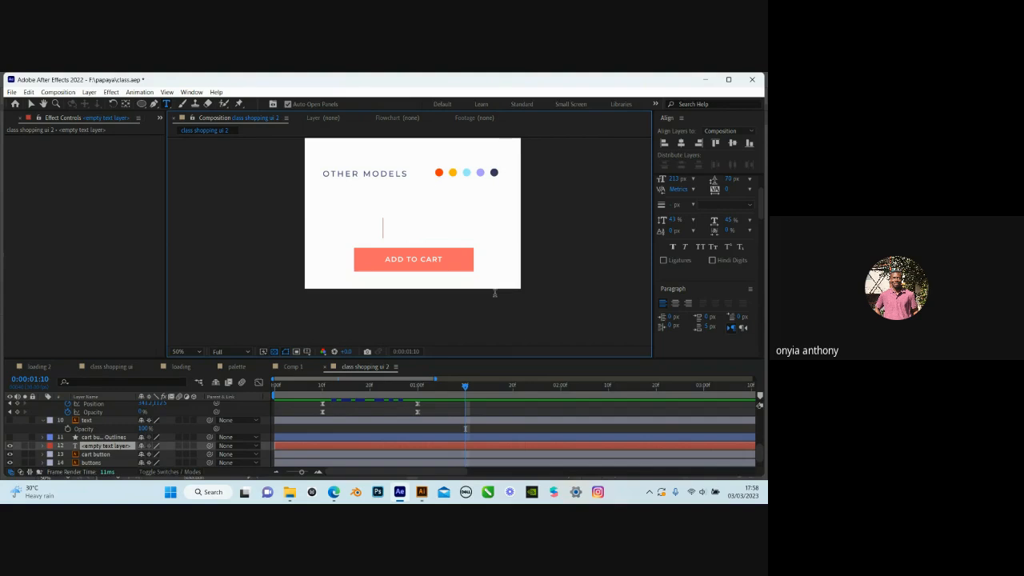
pyautogui.write('a')
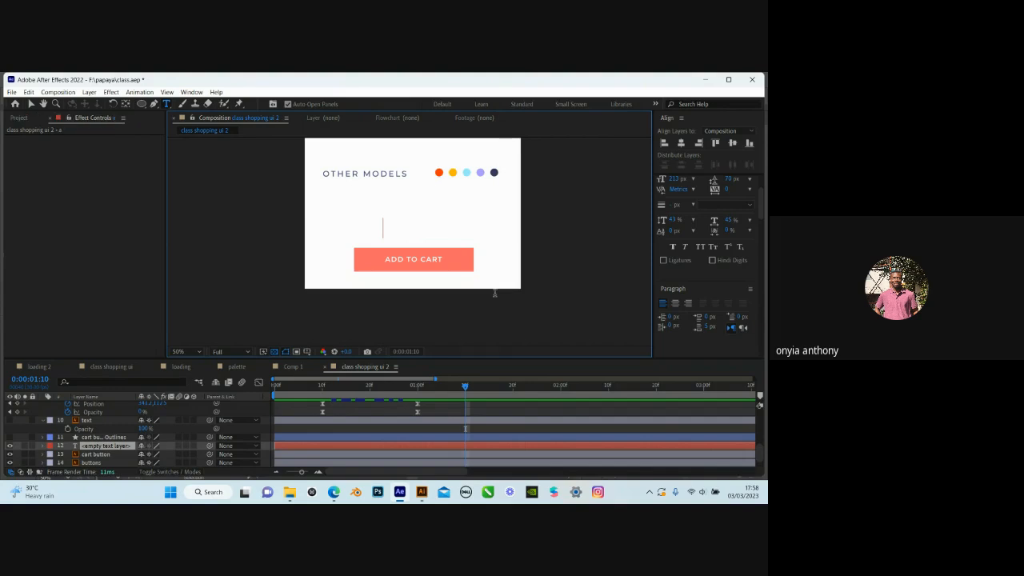
pyautogui.write('dd')
pyautogui.press('BackSpace')
pyautogui.press('BackSpace')
pyautogui.press('BackSpace')
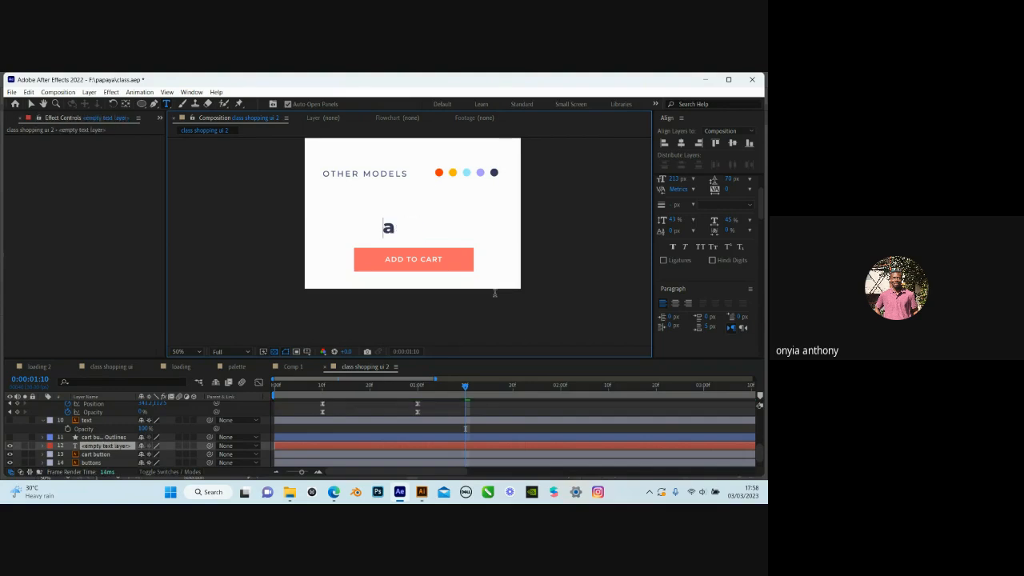
pyautogui.write('Add to')
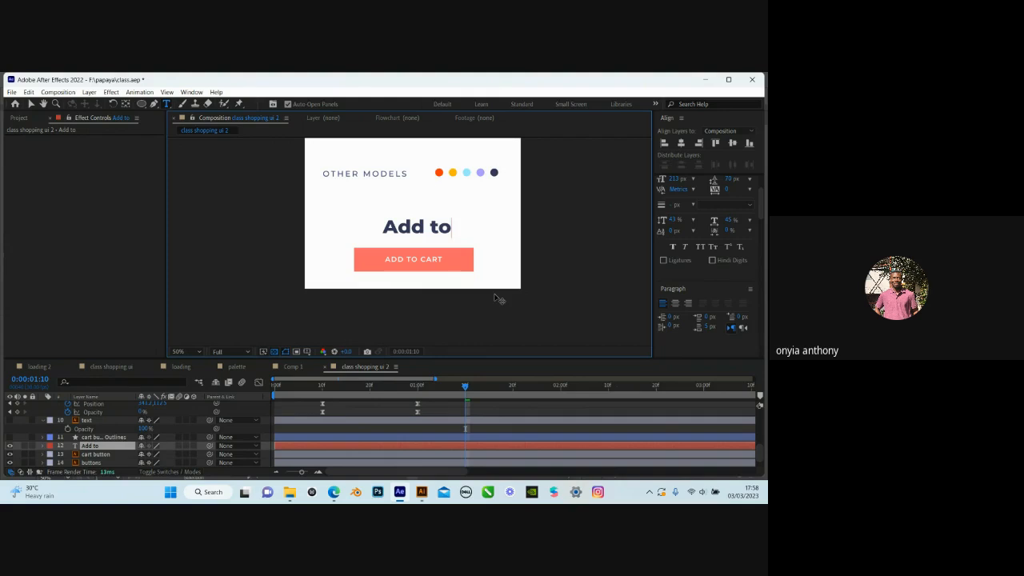
pyautogui.press('BackSpace')
pyautogui.press('BackSpace')
pyautogui.press('BackSpace')
pyautogui.press('BackSpace')
pyautogui.press('BackSpace')
pyautogui.write('DD TO Ca')
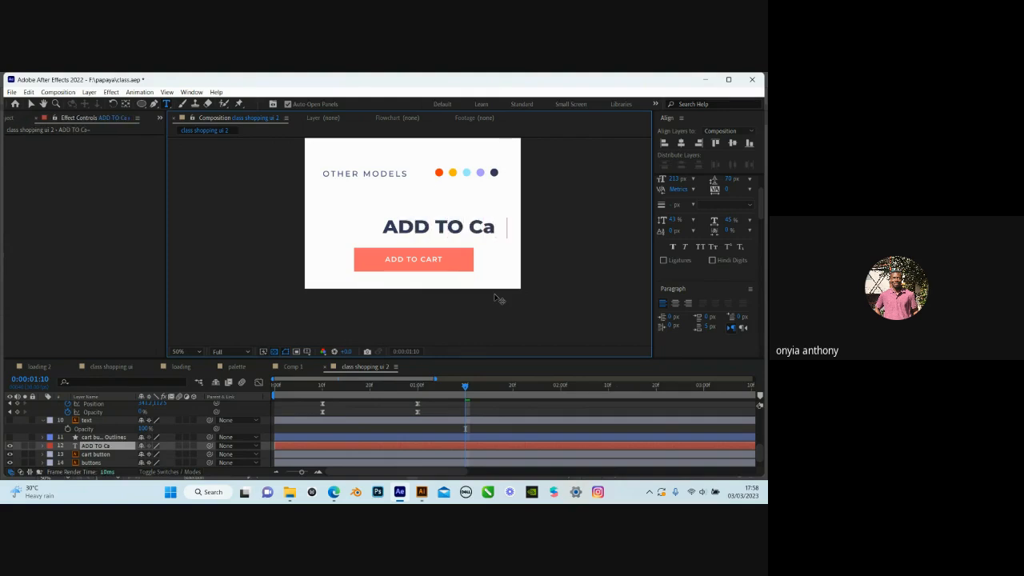
pyautogui.write('r')
pyautogui.press('BackSpace')
pyautogui.press('BackSpace')
pyautogui.press('BackSpace')
pyautogui.write('a')
pyautogui.press('BackSpace')
pyautogui.write('ART')
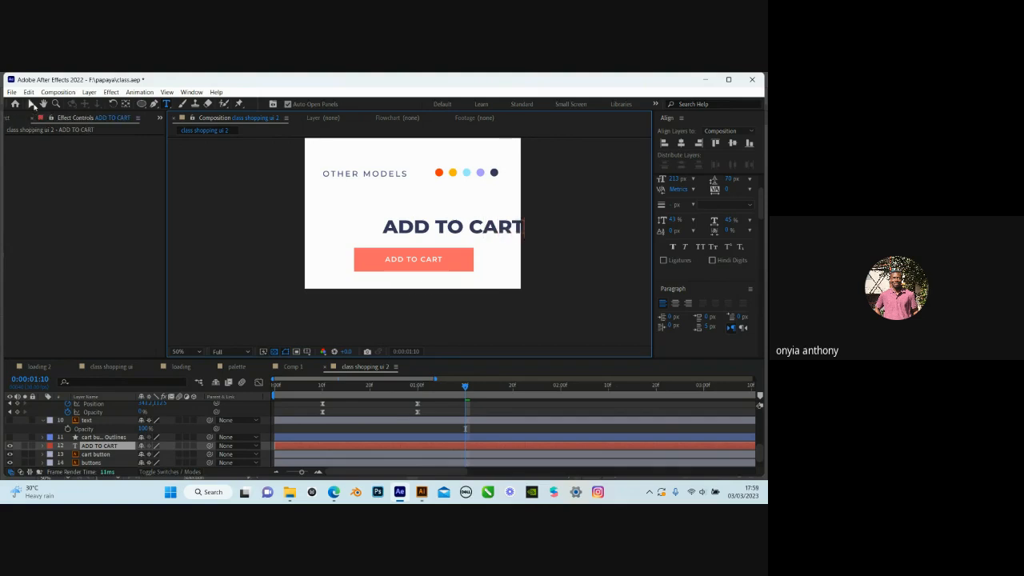
pyautogui.click(32, 105)
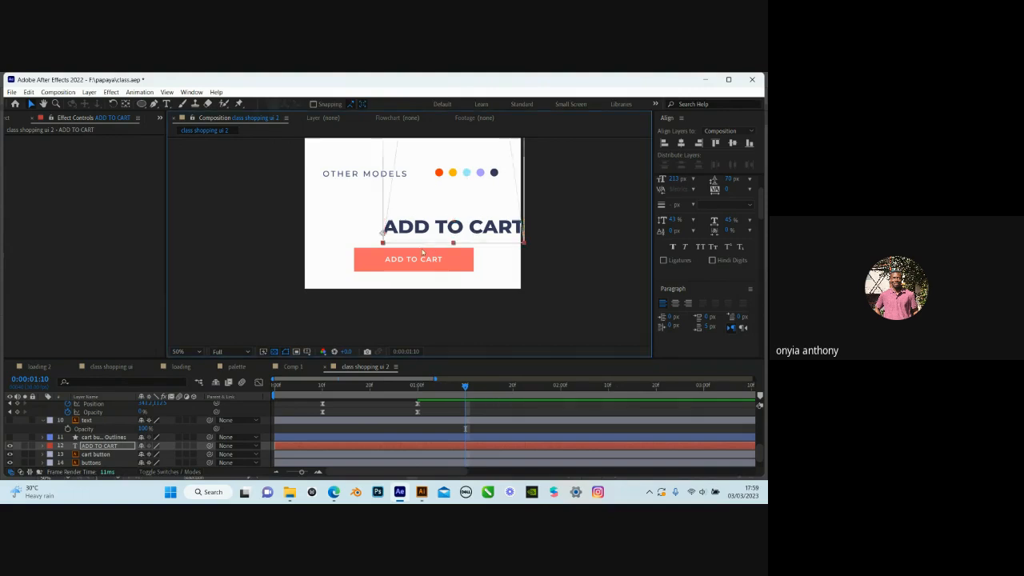
# Undo the vertical stretch of the ADD TO CART text and move it down against the button's upper edge
pyautogui.press('capslock')
pyautogui.press('capslock')
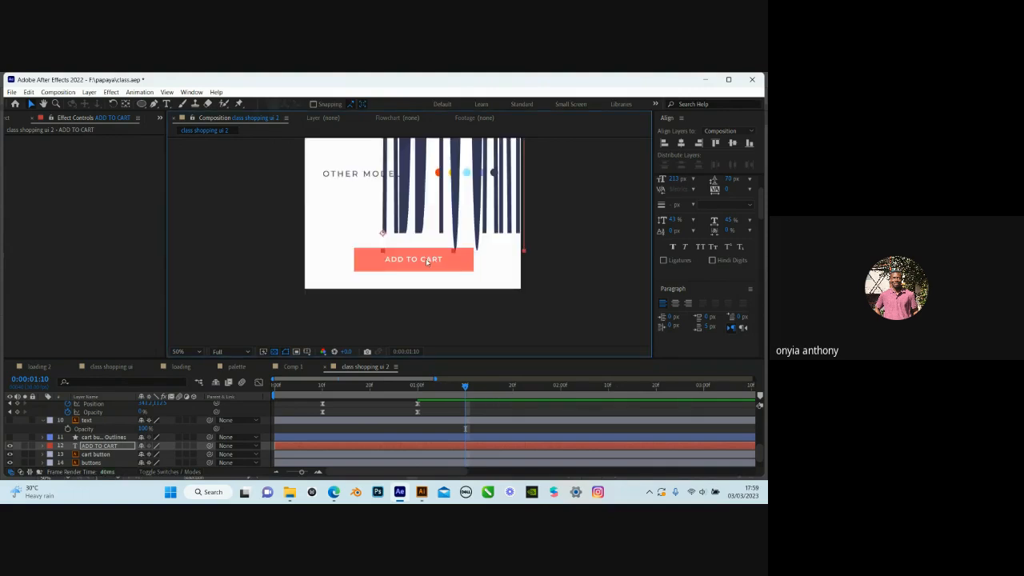
pyautogui.hotkey('ctrl', 'z')
pyautogui.moveTo(459, 229); pyautogui.dragTo(427, 249)
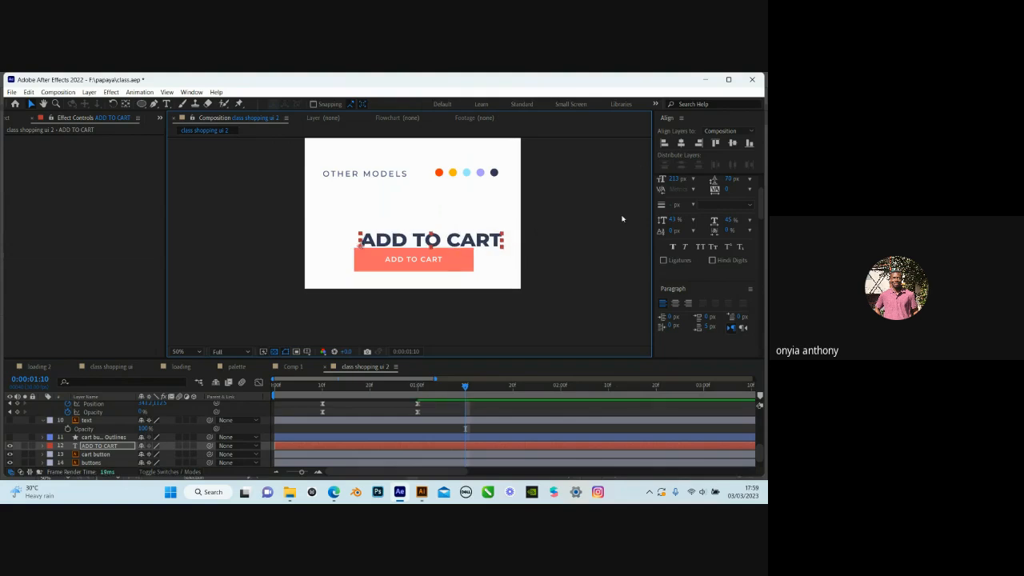
# Change the ADD TO CART text's font style to Montserrat SemiBold
pyautogui.scroll(-6, 759, 214)
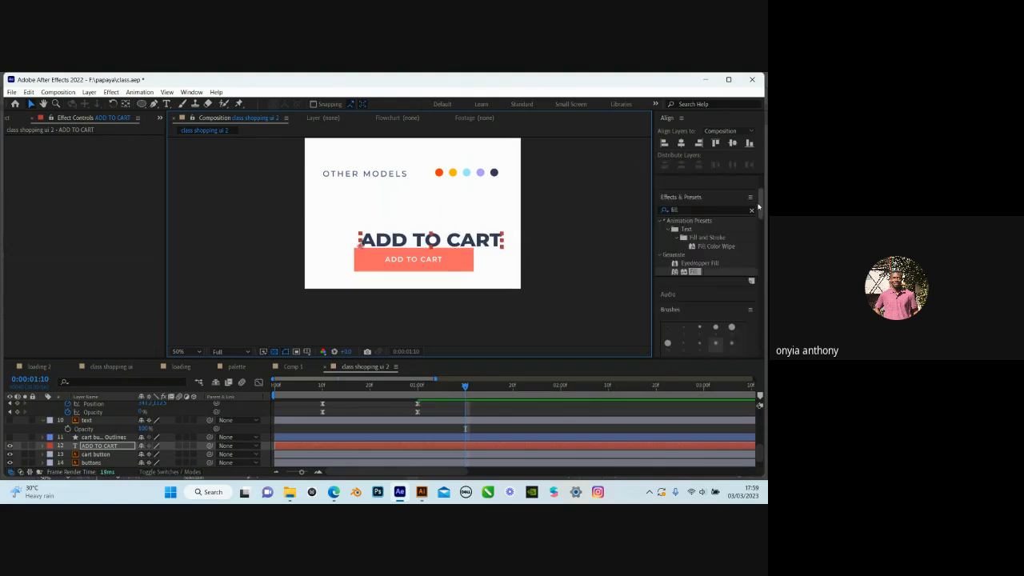
pyautogui.scroll(5, 717, 293)
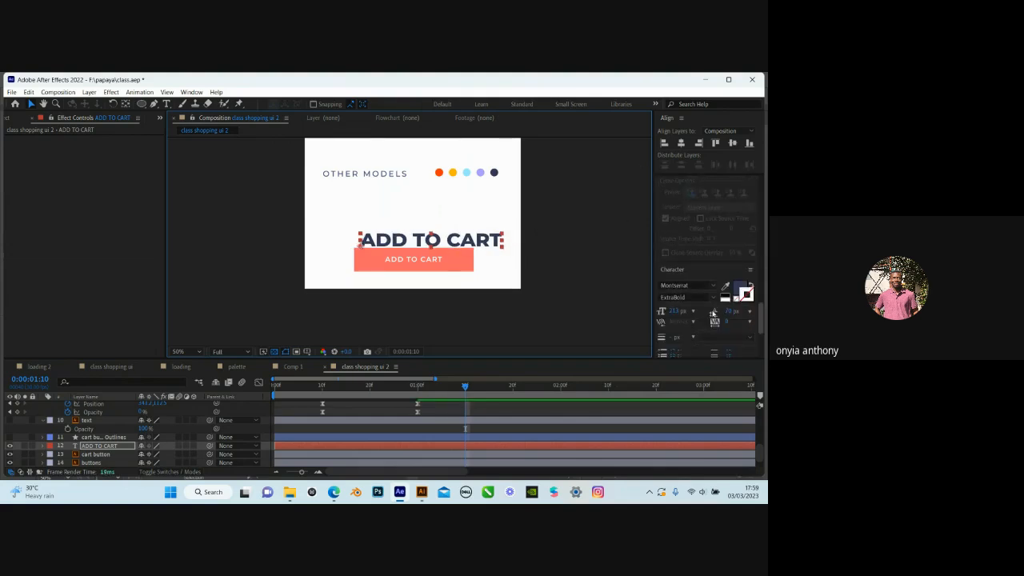
pyautogui.click(714, 288)
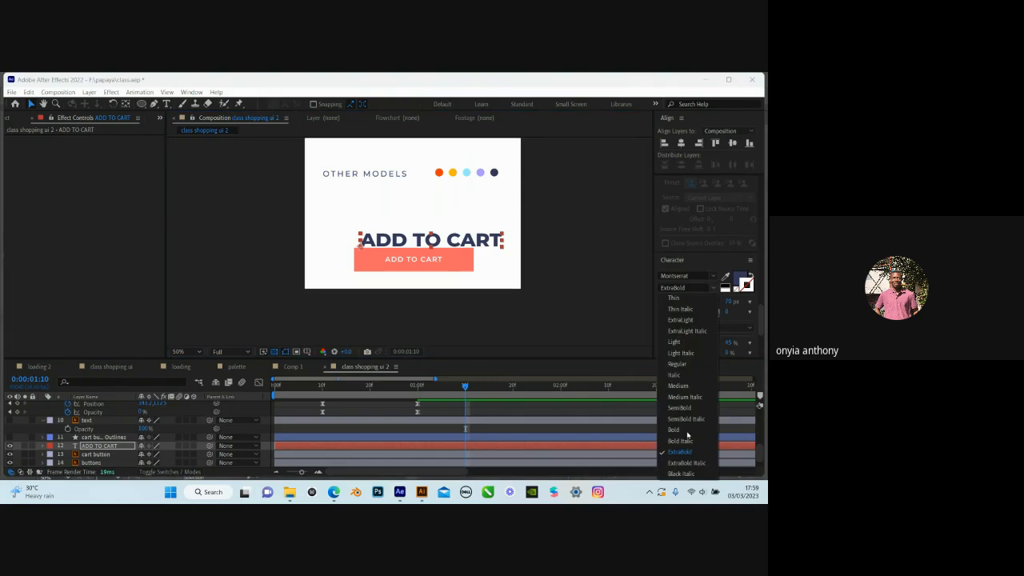
pyautogui.click(686, 408)
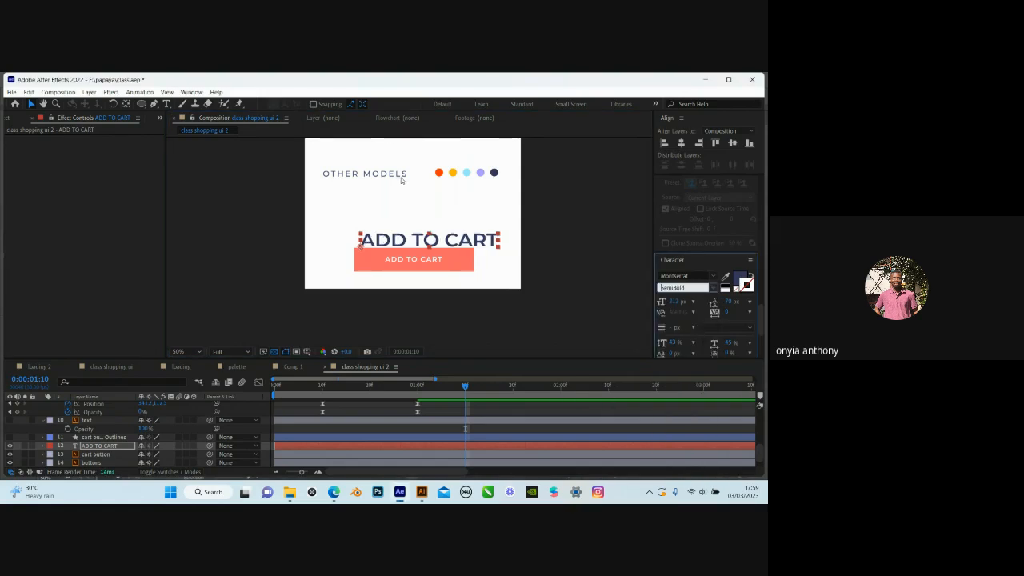
# Move the ADD TO CART text onto the button, aligning its lower-left corner and anchor point with the start of the original lettering
pyautogui.scroll(2, 462, 240)
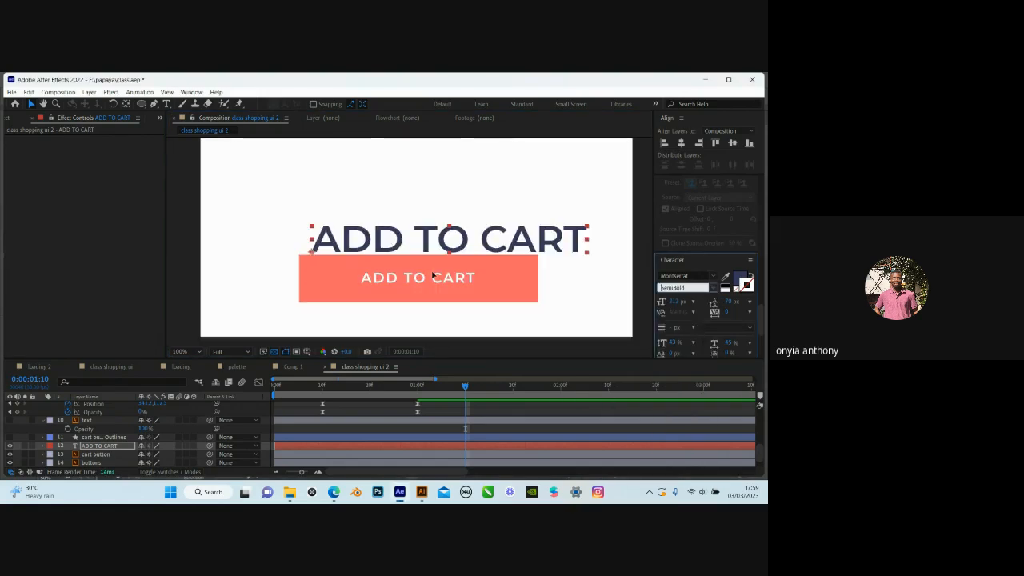
pyautogui.moveTo(402, 240); pyautogui.dragTo(453, 273)
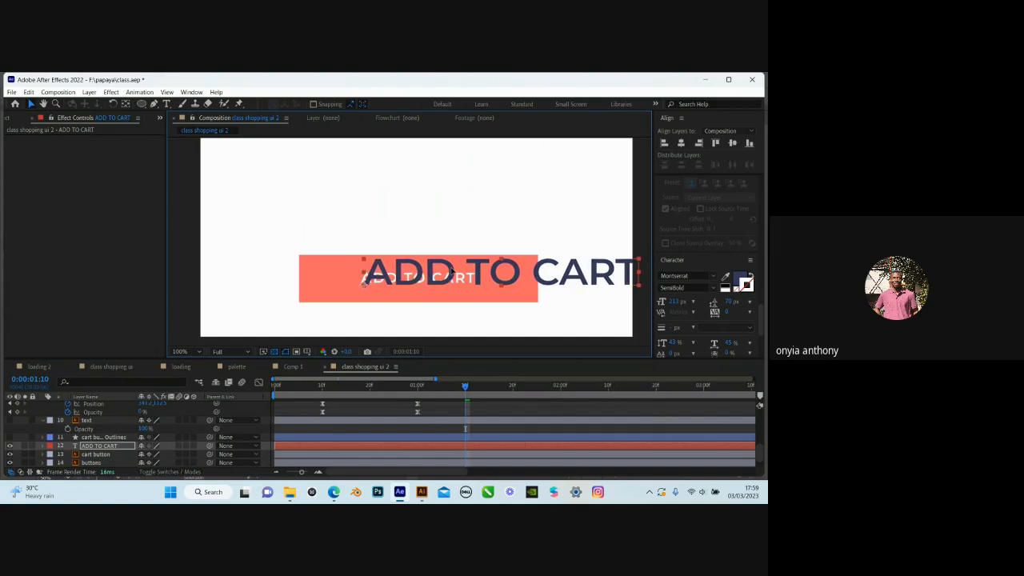
pyautogui.scroll(2, 425, 277)
pyautogui.scroll(-3, 425, 278)
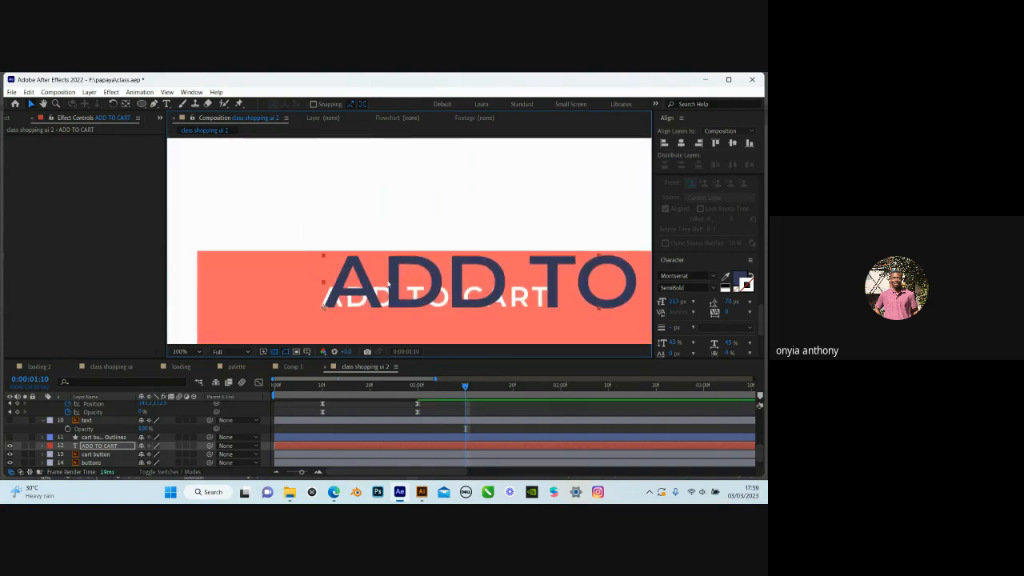
pyautogui.moveTo(357, 275); pyautogui.dragTo(351, 273)
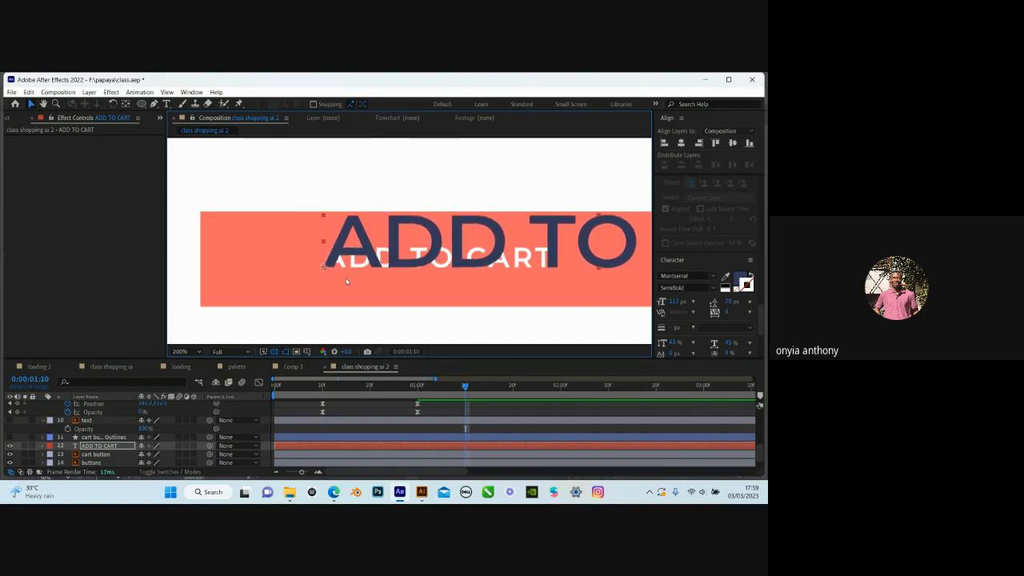
pyautogui.scroll(3, 321, 270)
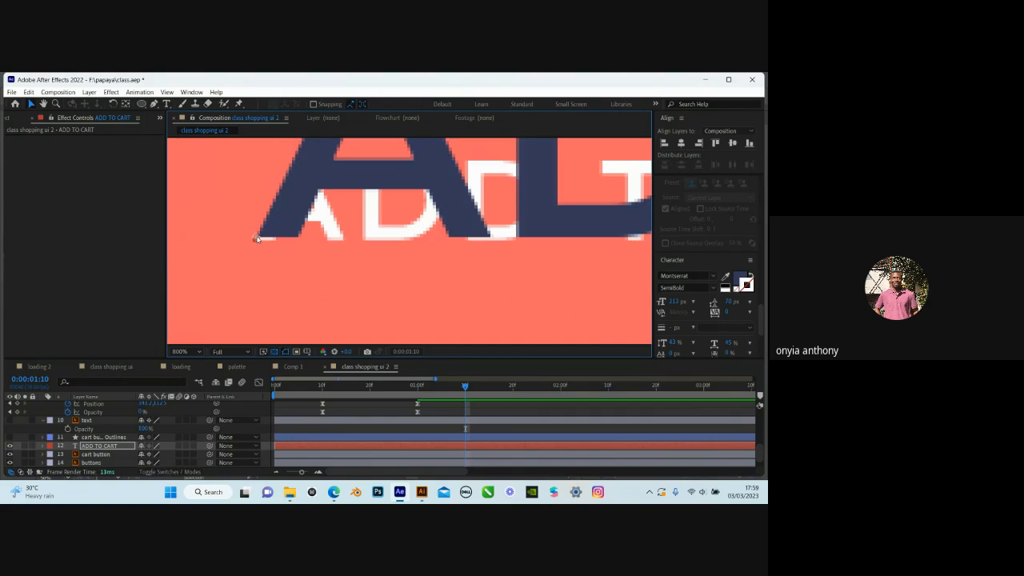
pyautogui.press('y')
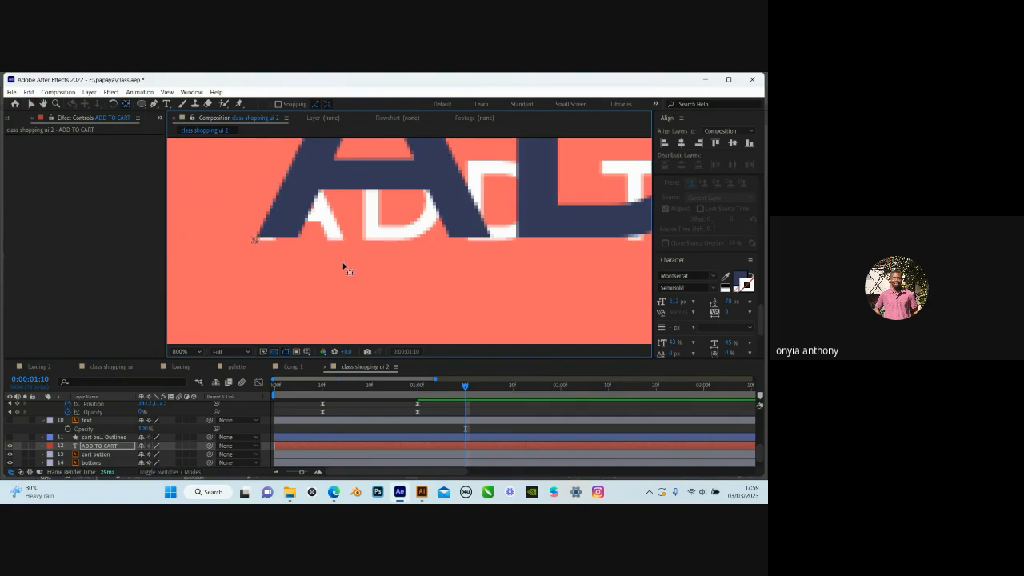
pyautogui.scroll(-2, 344, 268)
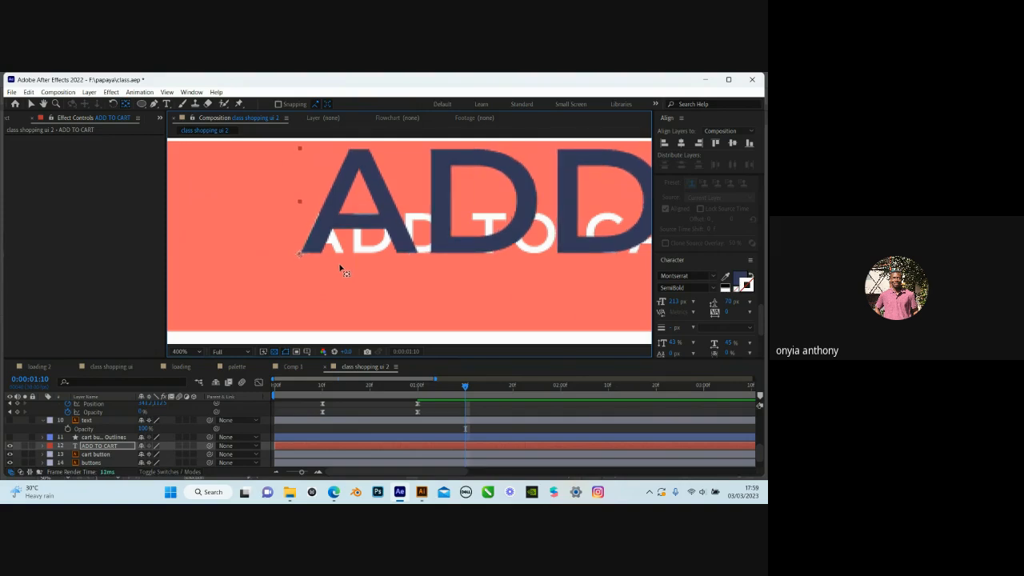
# Scale the ADD TO CART text layer down to about 39% so its letter height matches the original lettering
pyautogui.click(109, 449)
pyautogui.press('s')
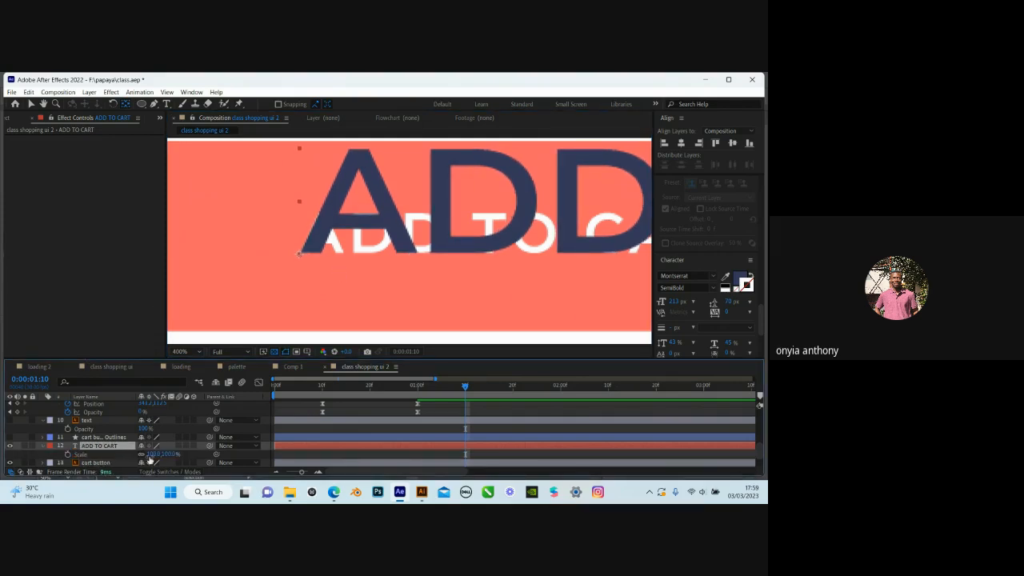
pyautogui.moveTo(160, 454)
pyautogui.mouseDown()
pyautogui.moveTo(96, 455)
pyautogui.moveTo(149, 458)
pyautogui.mouseUp()
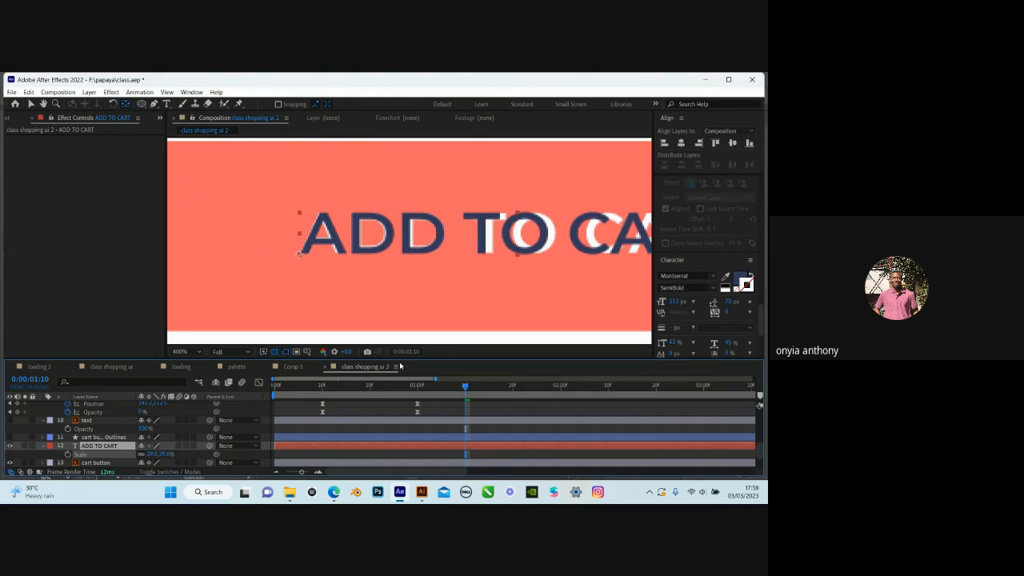
# Increase the ADD TO CART text's tracking to 32 so its width matches the original lettering
pyautogui.scroll(-2, 414, 289)
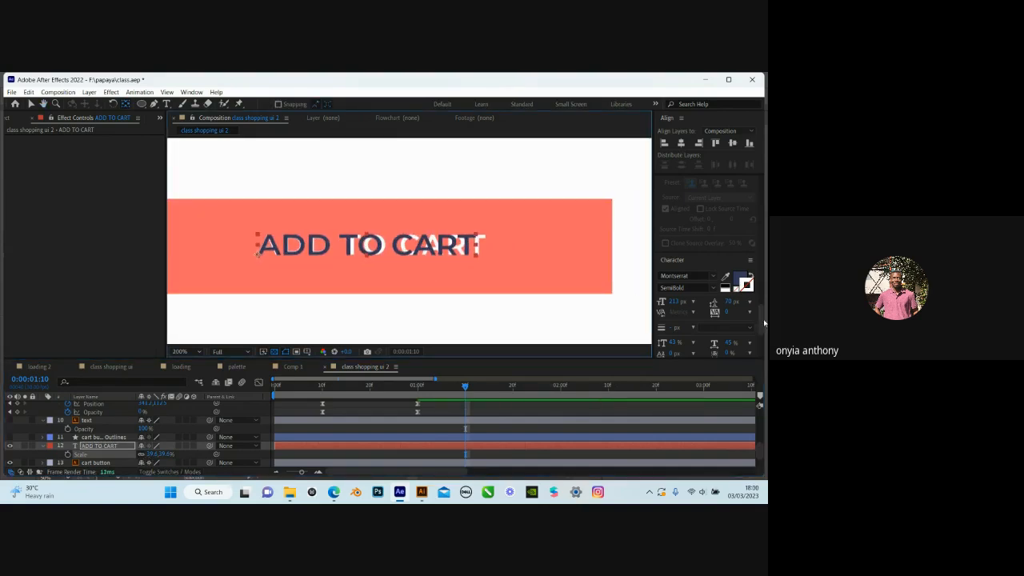
pyautogui.moveTo(761, 320); pyautogui.dragTo(761, 334)
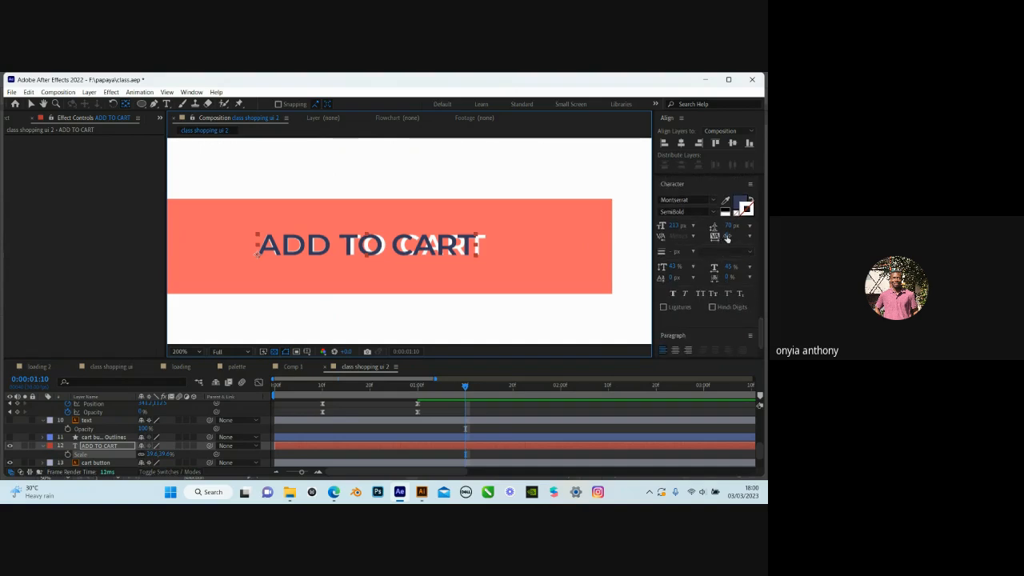
pyautogui.click(726, 237)
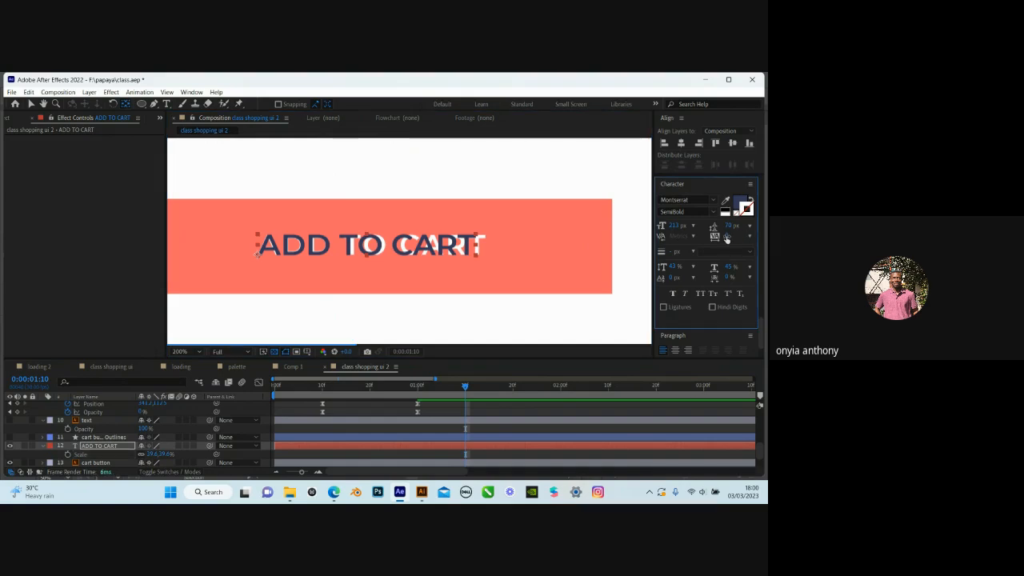
pyautogui.moveTo(728, 238); pyautogui.dragTo(748, 240)
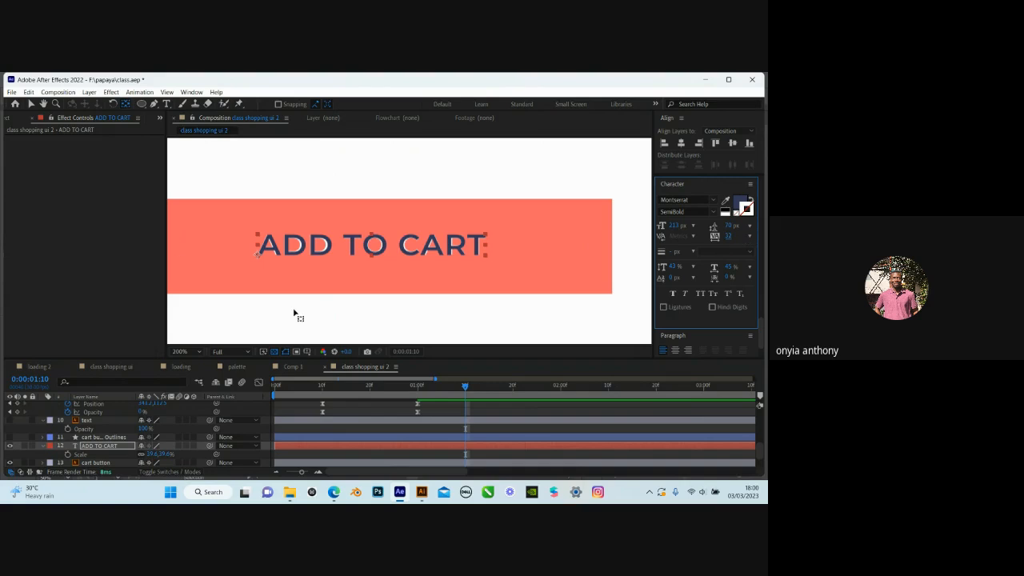
# Change the ADD TO CART text's fill colour to white
pyautogui.click(87, 450)
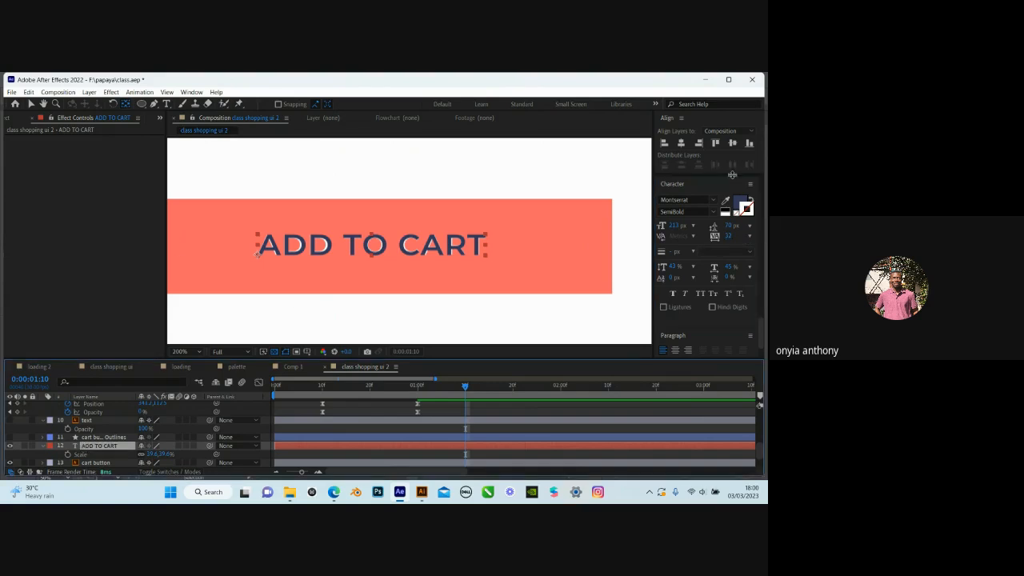
pyautogui.click(743, 206)
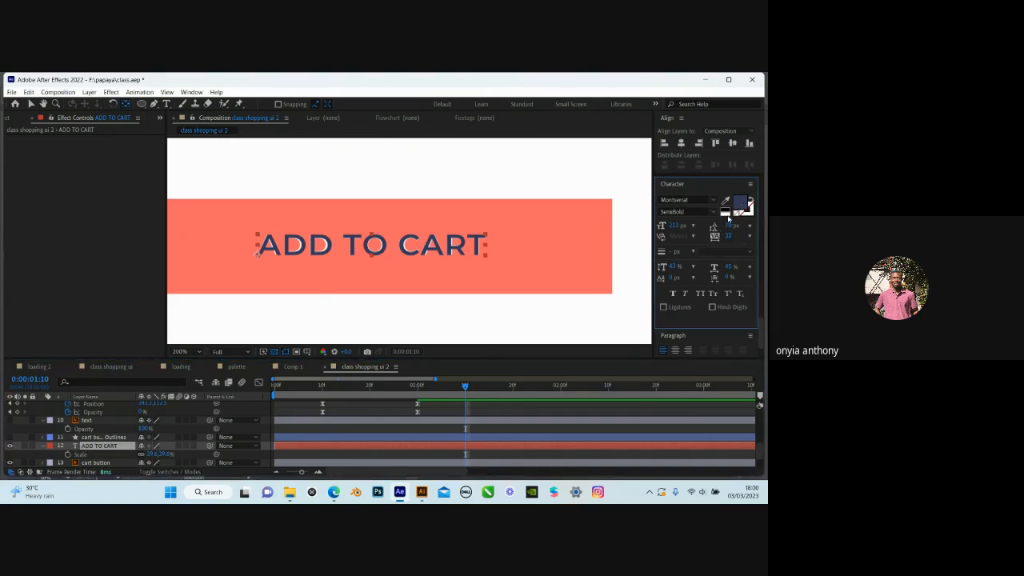
pyautogui.click(725, 214)
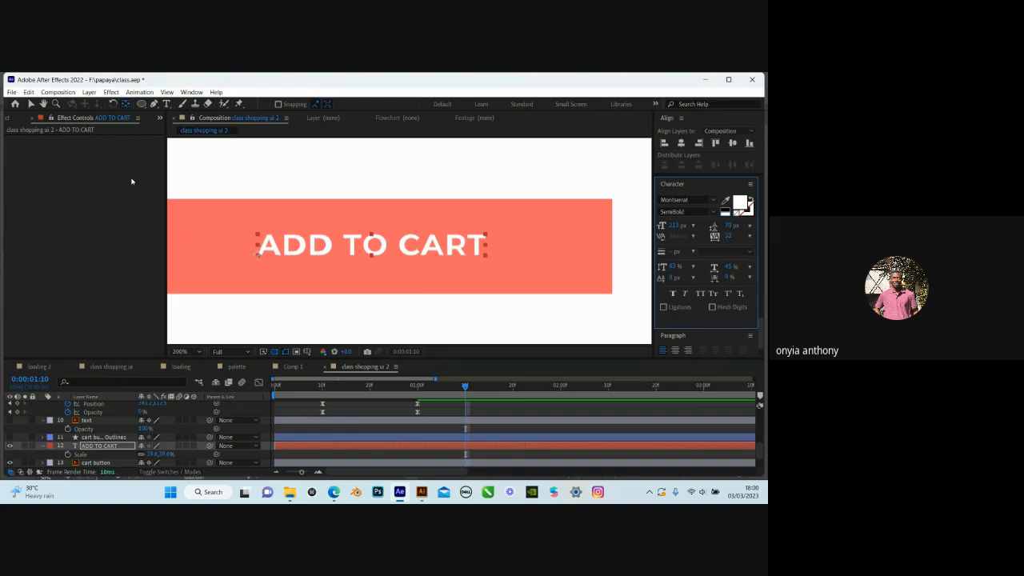
pyautogui.click(30, 105)
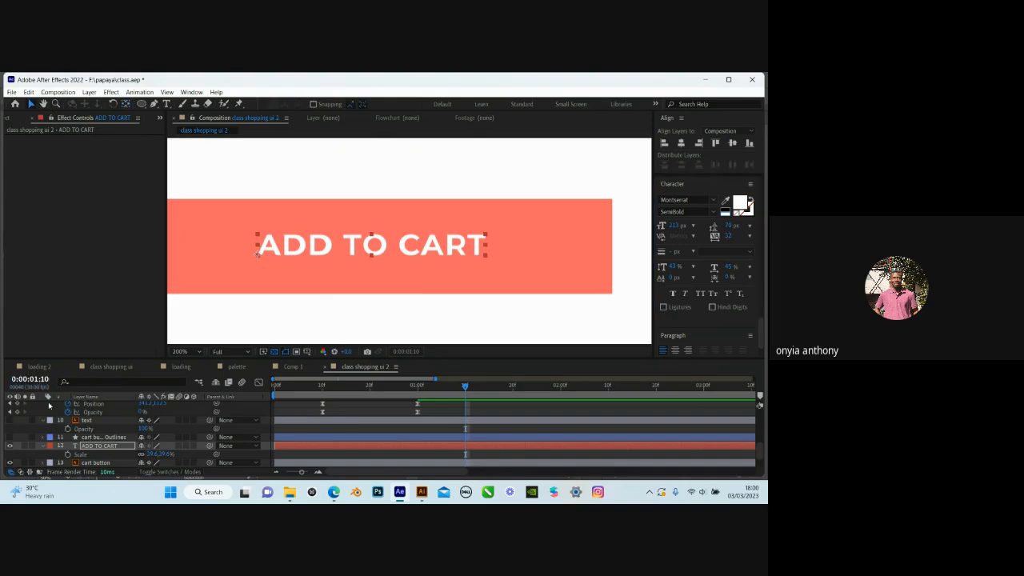
# Hide the original cart button layer, show its outlines layer, and place the ADD TO CART text layer above the outlines
pyautogui.scroll(-2, 16, 448)
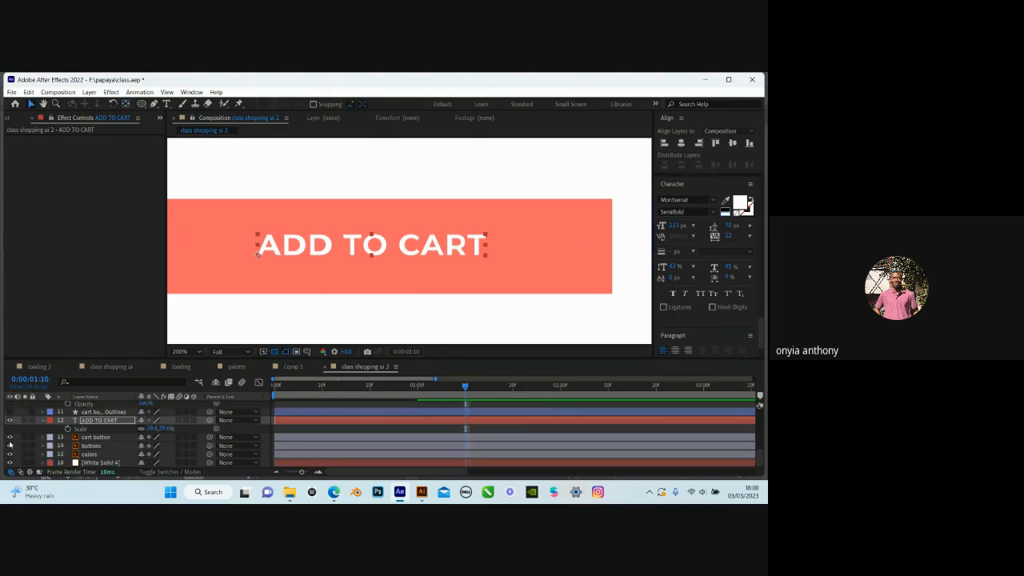
pyautogui.click(10, 437)
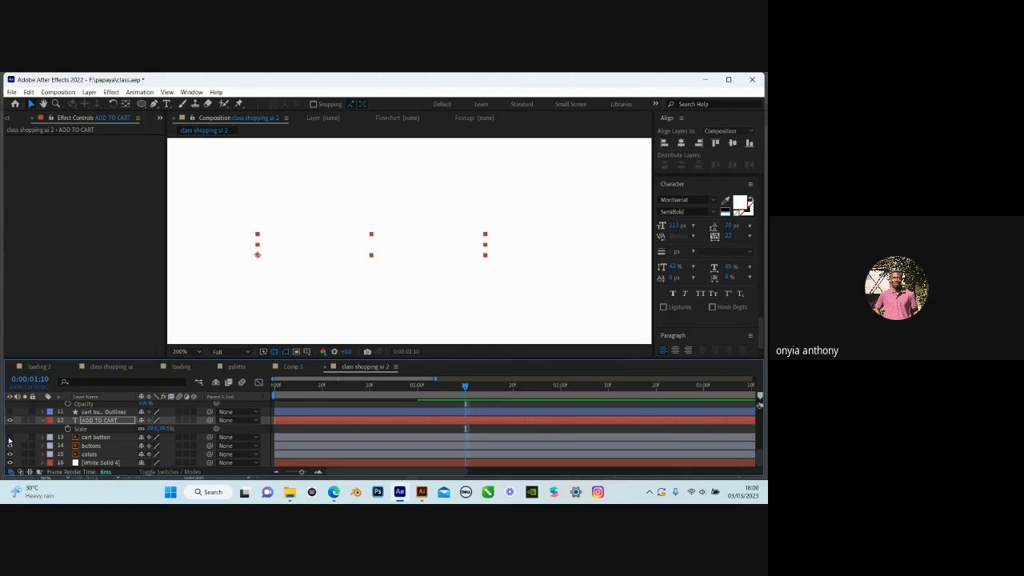
pyautogui.click(10, 411)
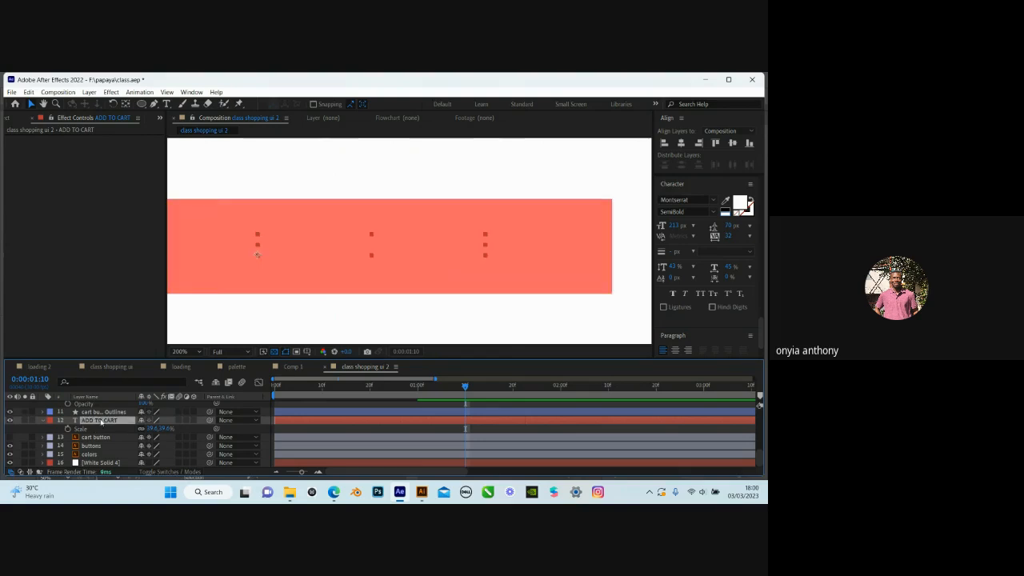
pyautogui.moveTo(105, 412); pyautogui.dragTo(105, 406)
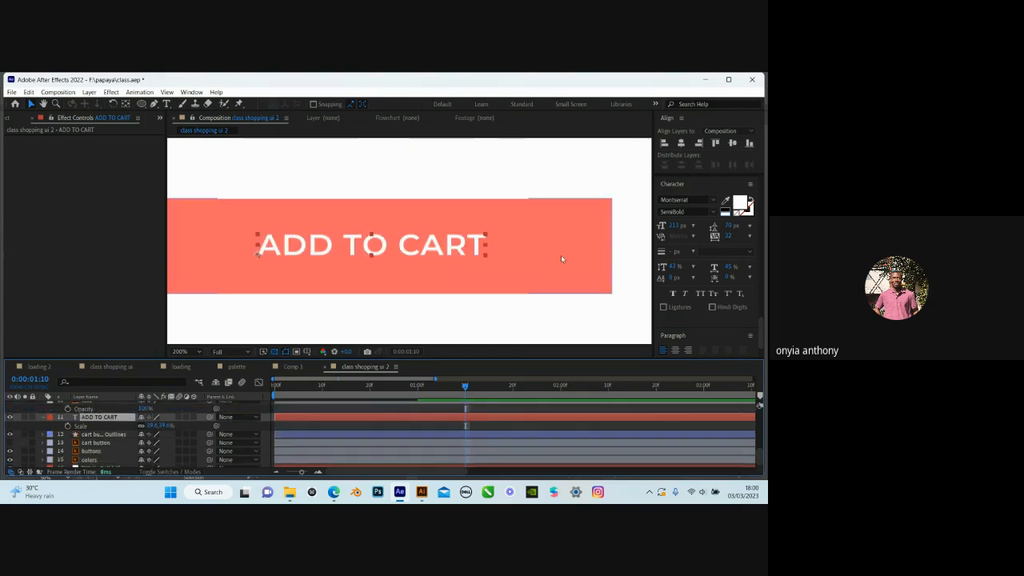
# Check the rebuilt button by toggling the visibility of the ADD TO CART text and the cart button outlines
pyautogui.press(',')
pyautogui.click(389, 272)
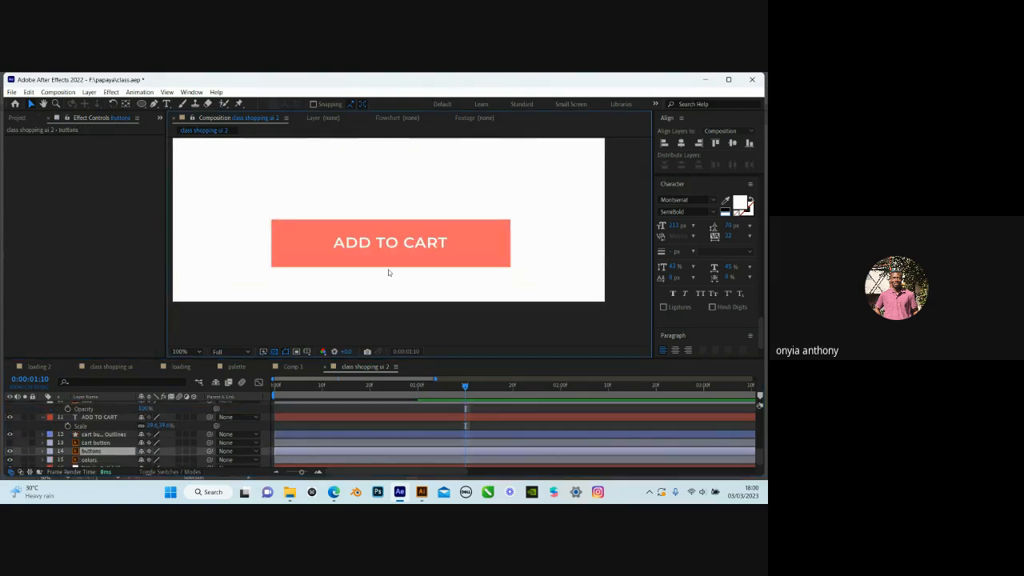
pyautogui.click(107, 417)
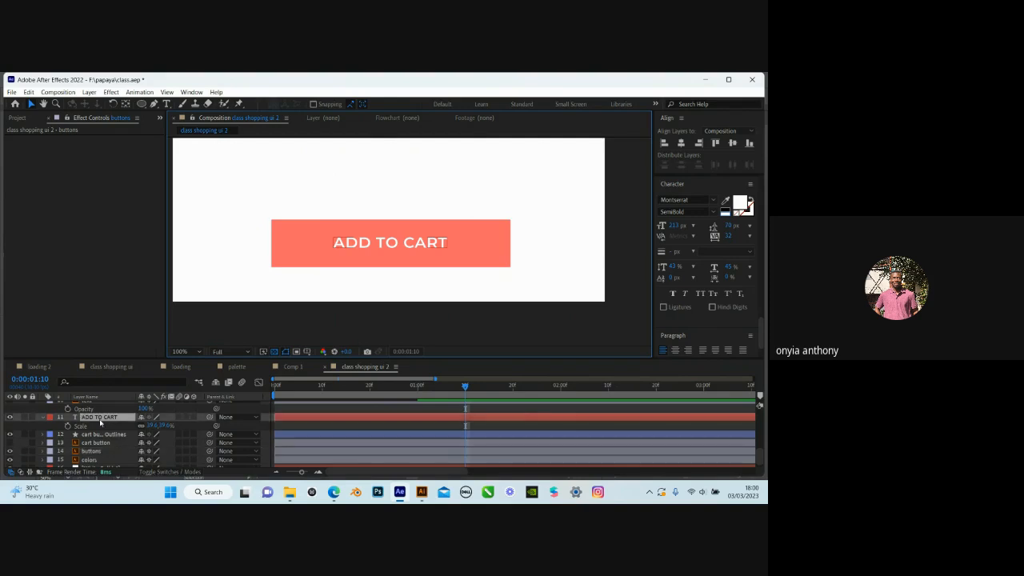
pyautogui.click(11, 417)
pyautogui.click(10, 418)
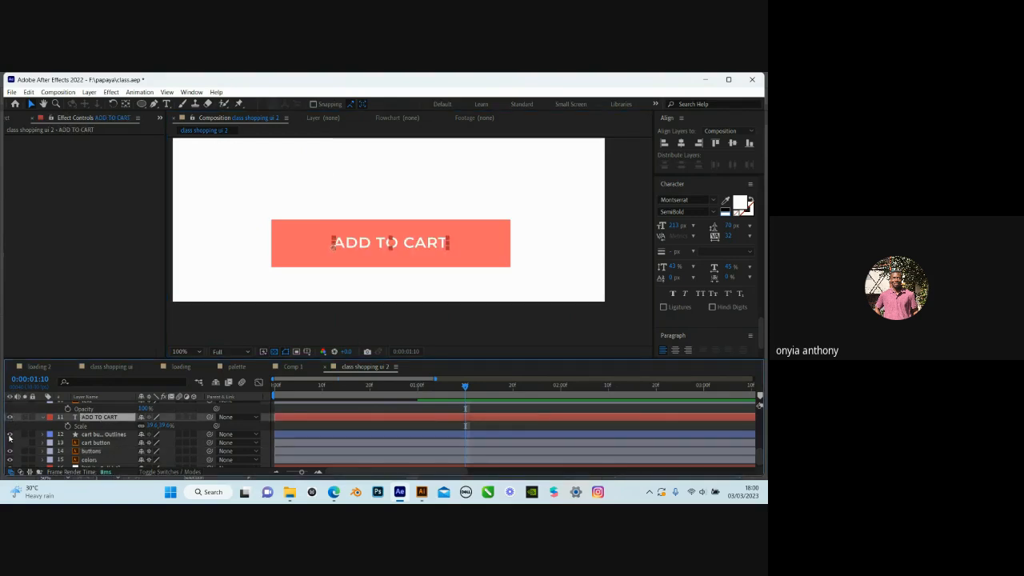
pyautogui.click(9, 435)
pyautogui.click(10, 435)
pyautogui.scroll(-2, 417, 243)
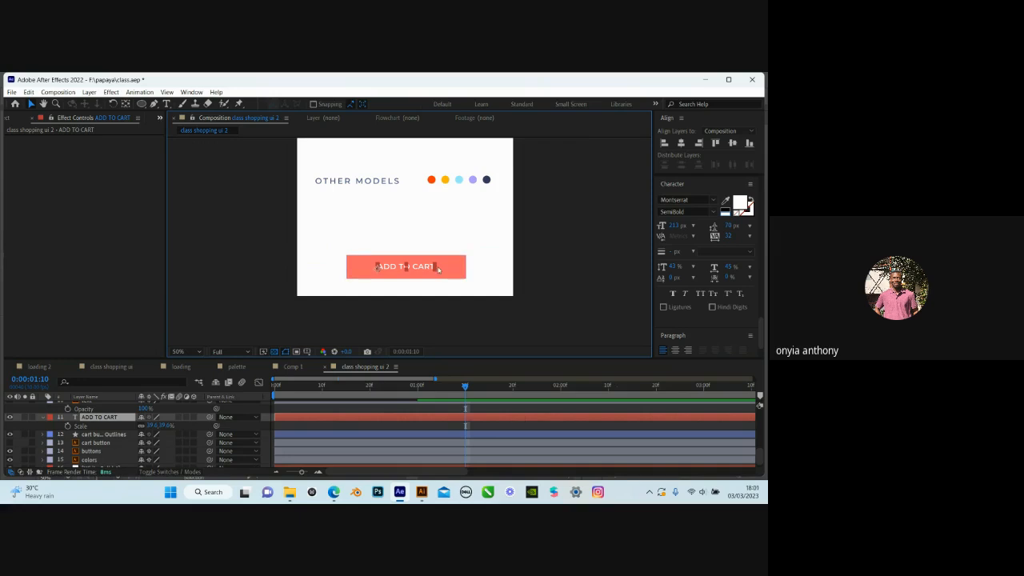
pyautogui.scroll(1, 412, 280)
pyautogui.moveTo(422, 283); pyautogui.dragTo(435, 234)
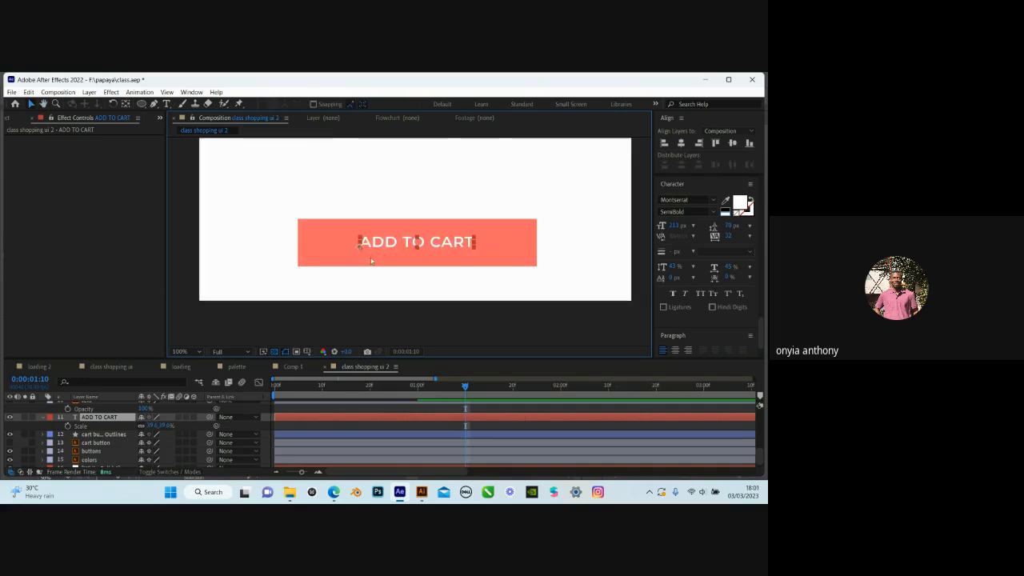
pyautogui.scroll(1, 374, 262)
pyautogui.scroll(-1, 365, 262)
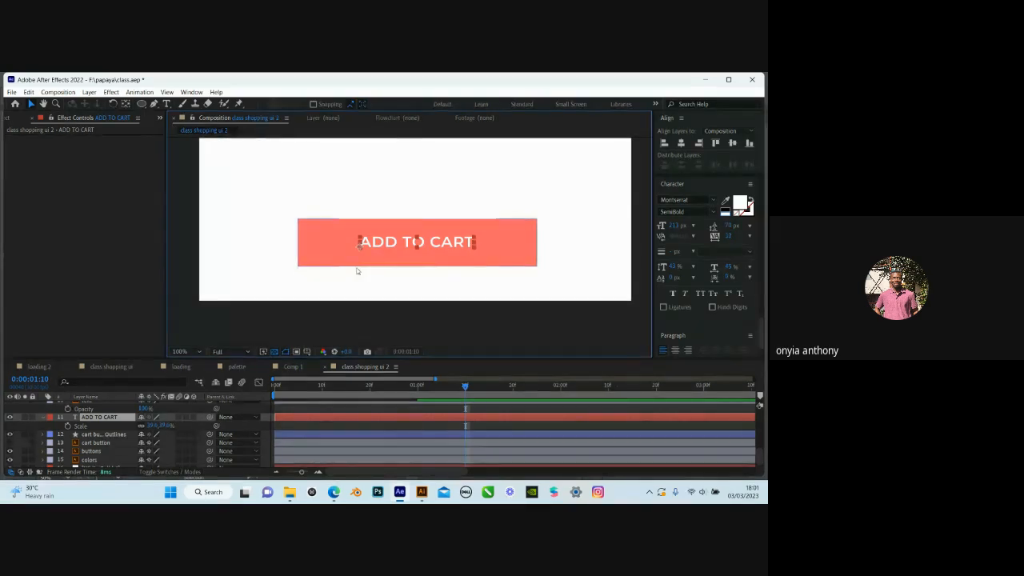
# Apply the Fill effect to the cart button outlines layer
pyautogui.click(160, 119)
pyautogui.click(184, 130)
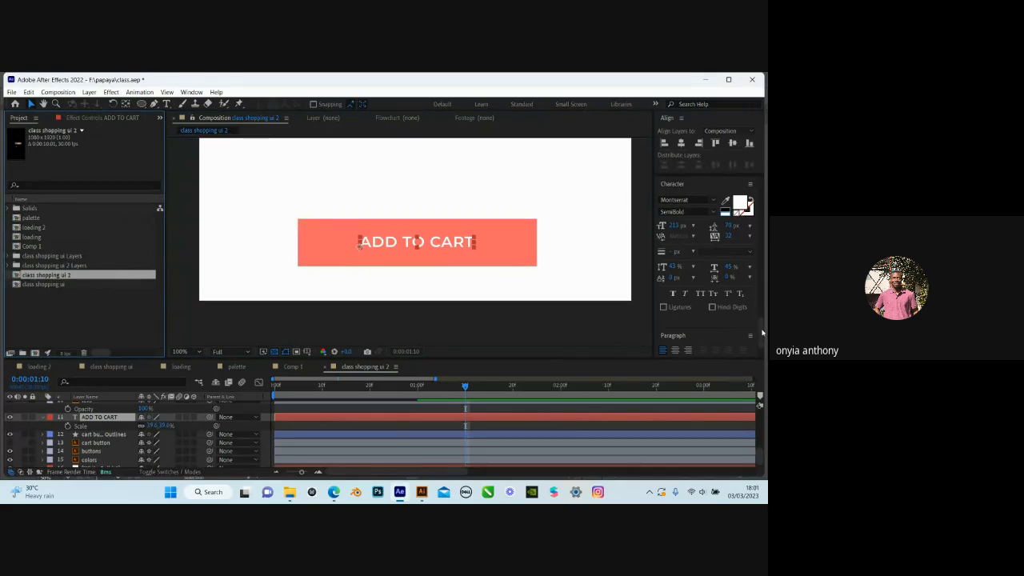
pyautogui.moveTo(762, 332); pyautogui.dragTo(762, 190)
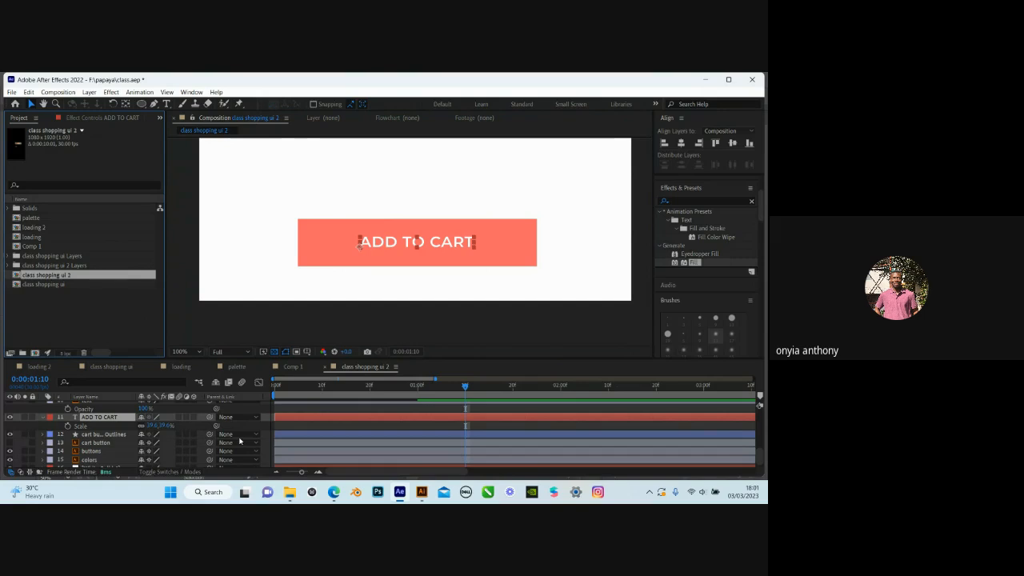
pyautogui.click(100, 433)
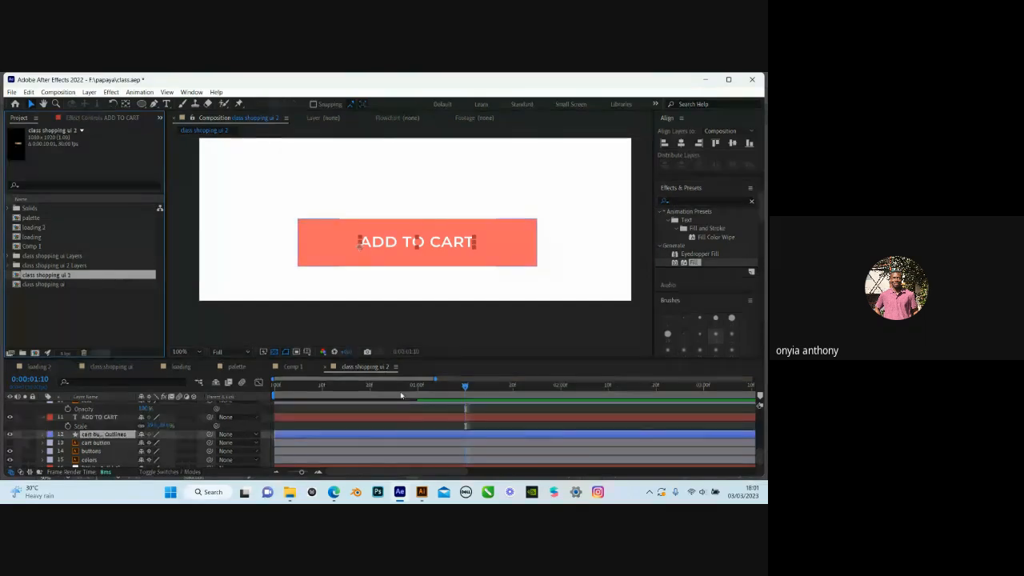
pyautogui.doubleClick(695, 262)
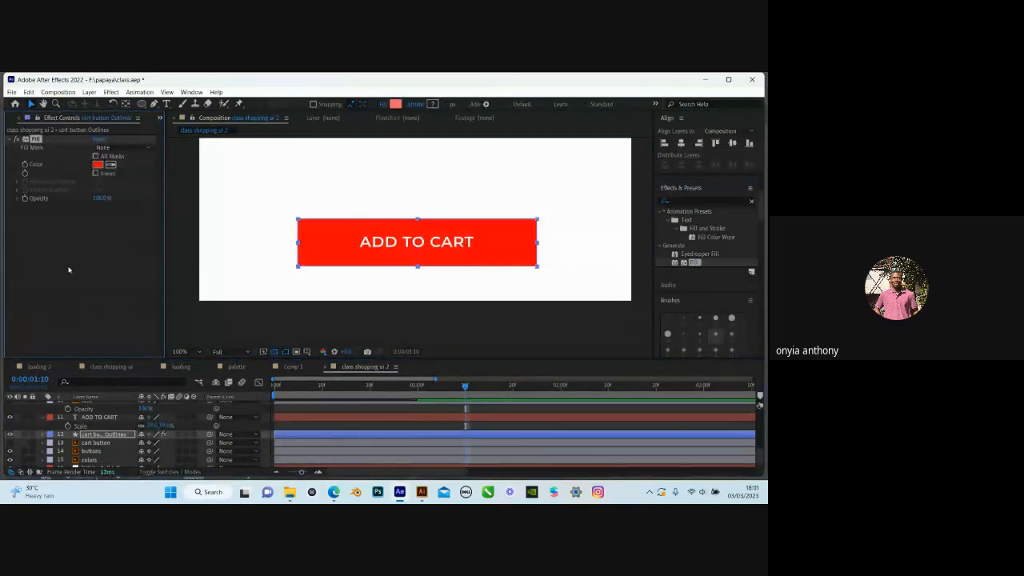
# Set the Fill effect's colour to the button's original coral by sampling it with the effect temporarily disabled
pyautogui.click(17, 139)
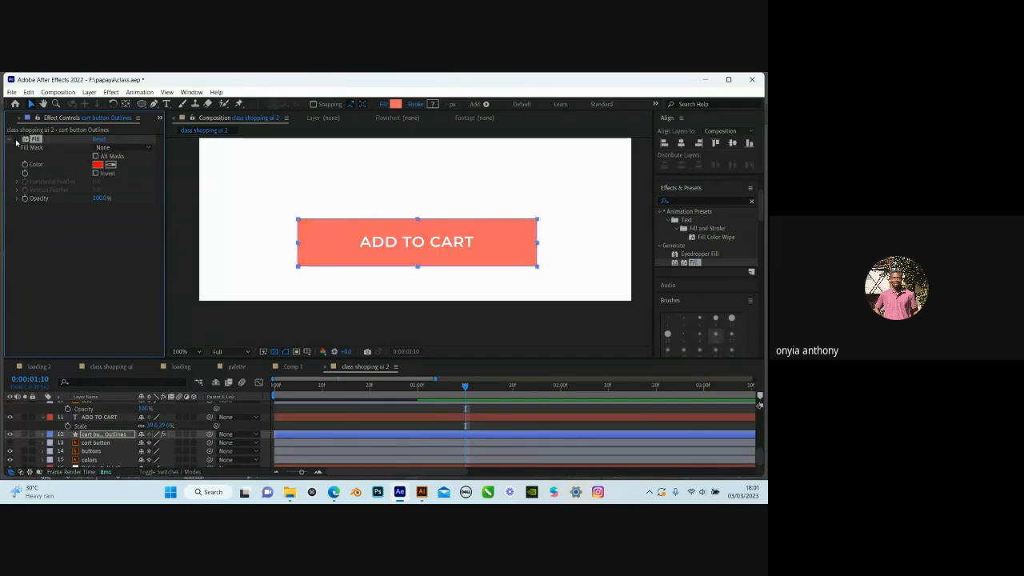
pyautogui.click(17, 140)
pyautogui.click(16, 140)
pyautogui.click(110, 164)
pyautogui.click(332, 242)
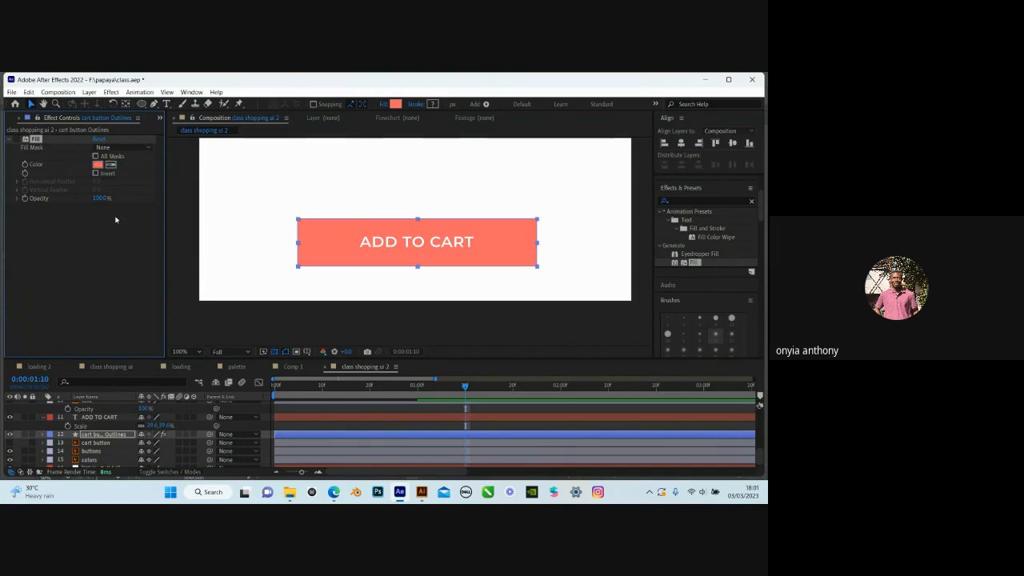
pyautogui.click(17, 141)
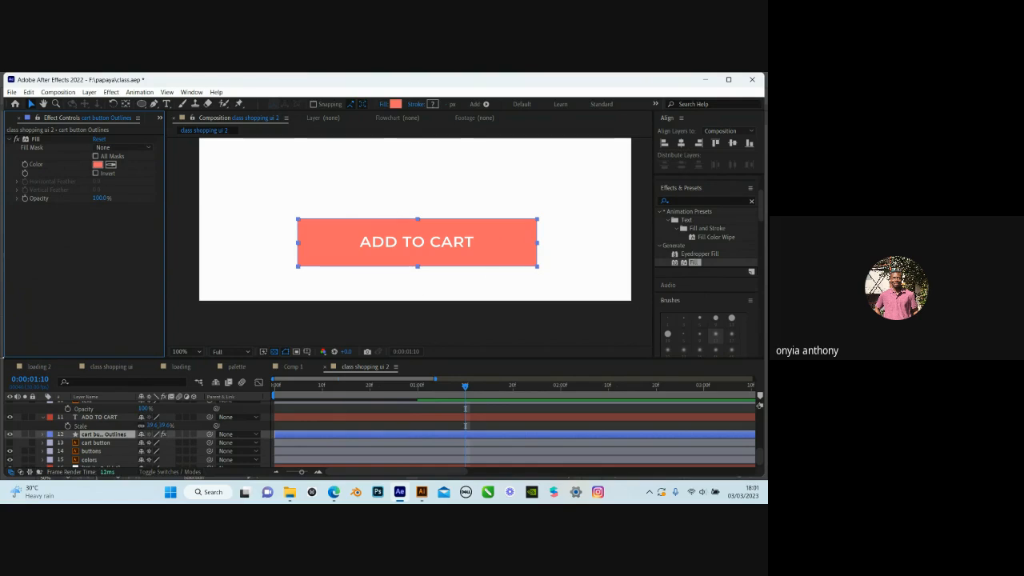
# Start keyframing the button's Fill colour at 0:00:01:10 and reveal the layer's keyframed properties
pyautogui.click(25, 165)
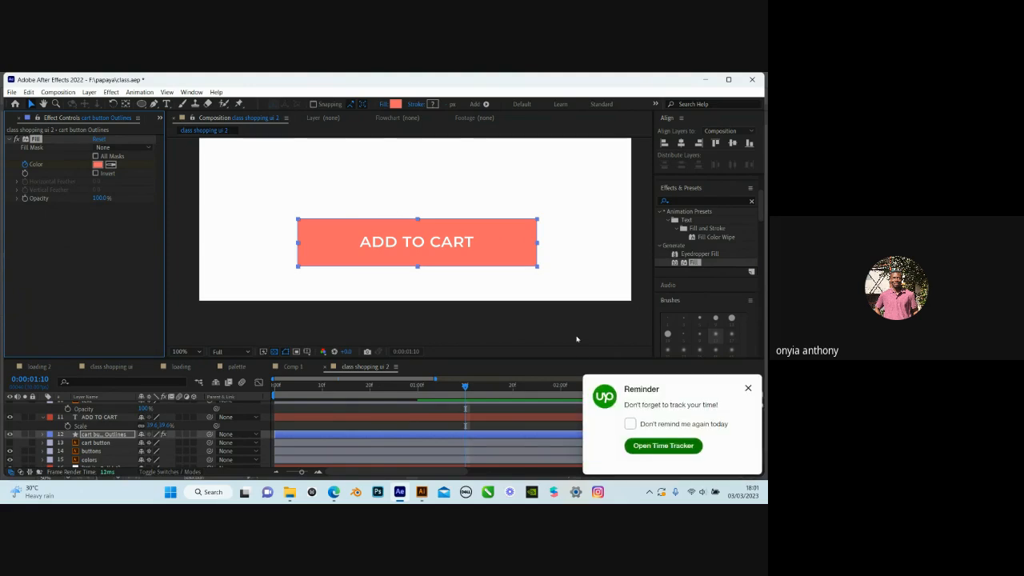
pyautogui.click(748, 389)
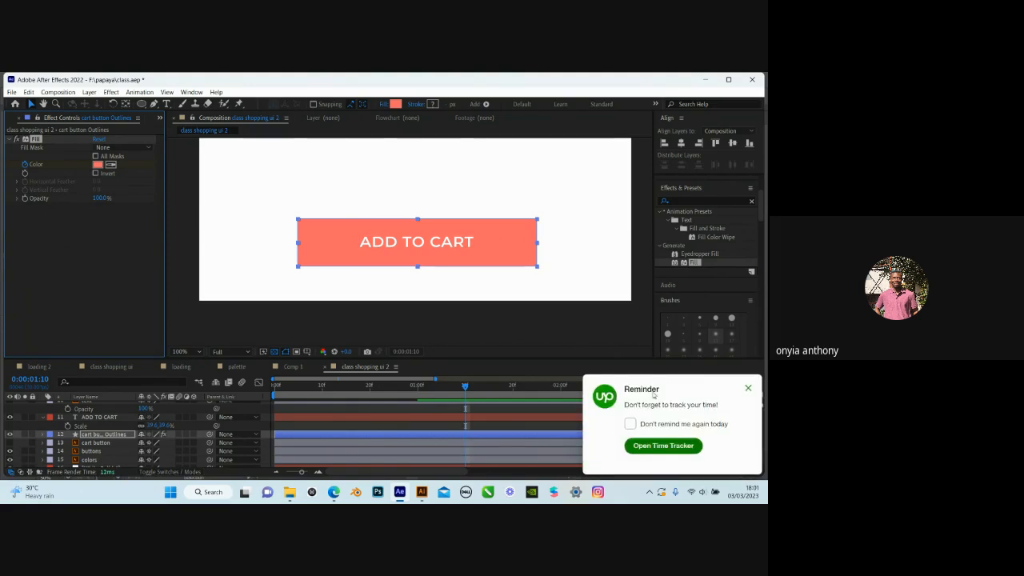
pyautogui.click(473, 438)
pyautogui.press('u')
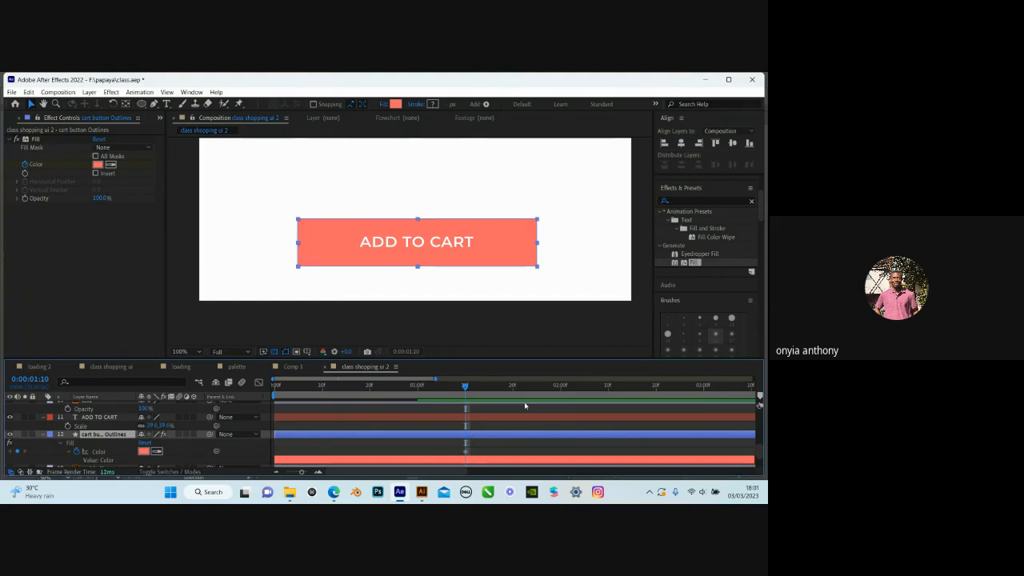
# Add a second Fill colour keyframe for the button outlines at 0:00:01:25
pyautogui.hotkey('shift', 'pagedown')
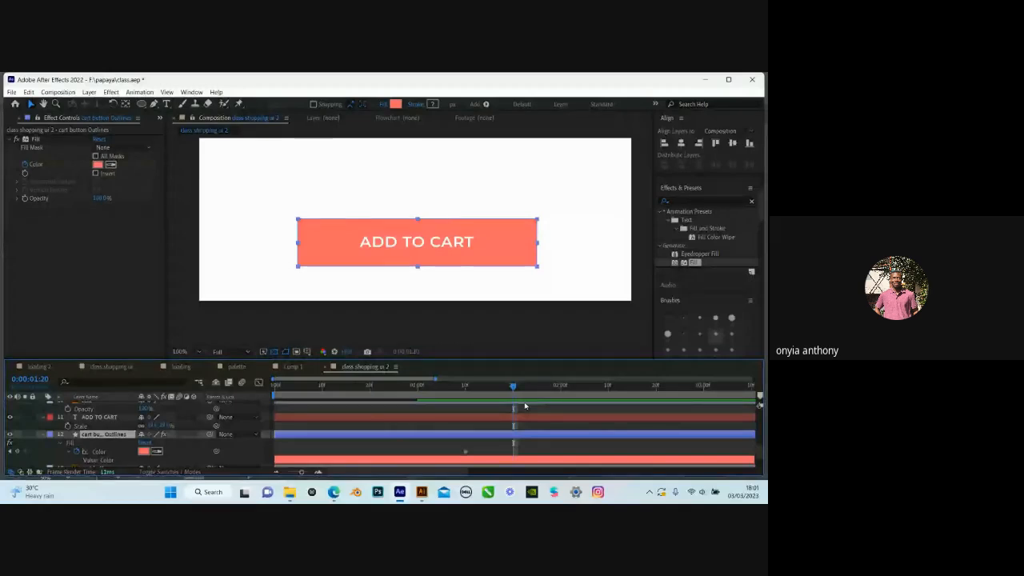
pyautogui.hotkey('shift', 'pageup')
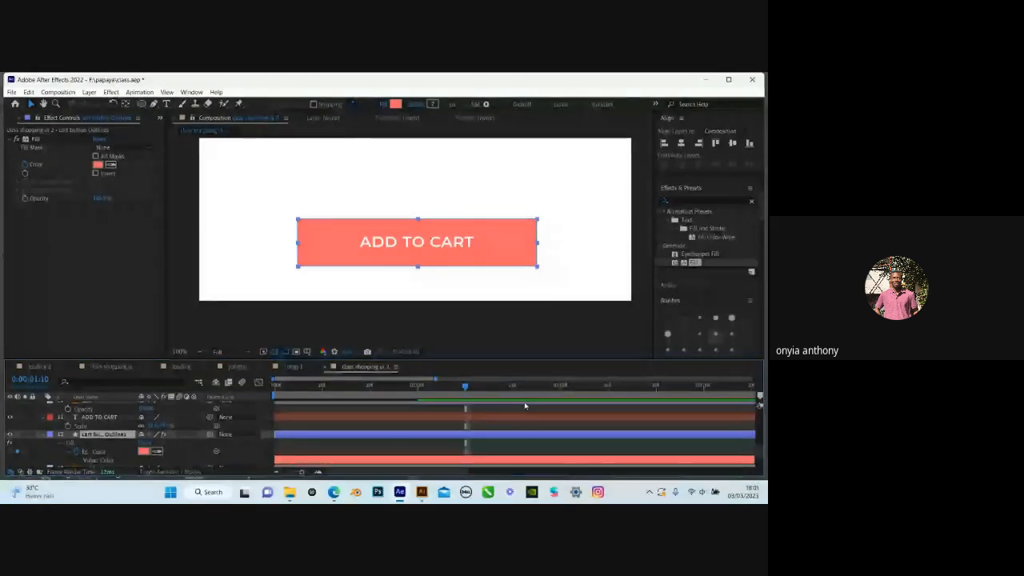
pyautogui.hotkey('shift', 'pagedown')
pyautogui.press('pagedown')
pyautogui.press('pagedown')
pyautogui.press('pagedown')
pyautogui.press('pagedown')
pyautogui.press('pagedown')
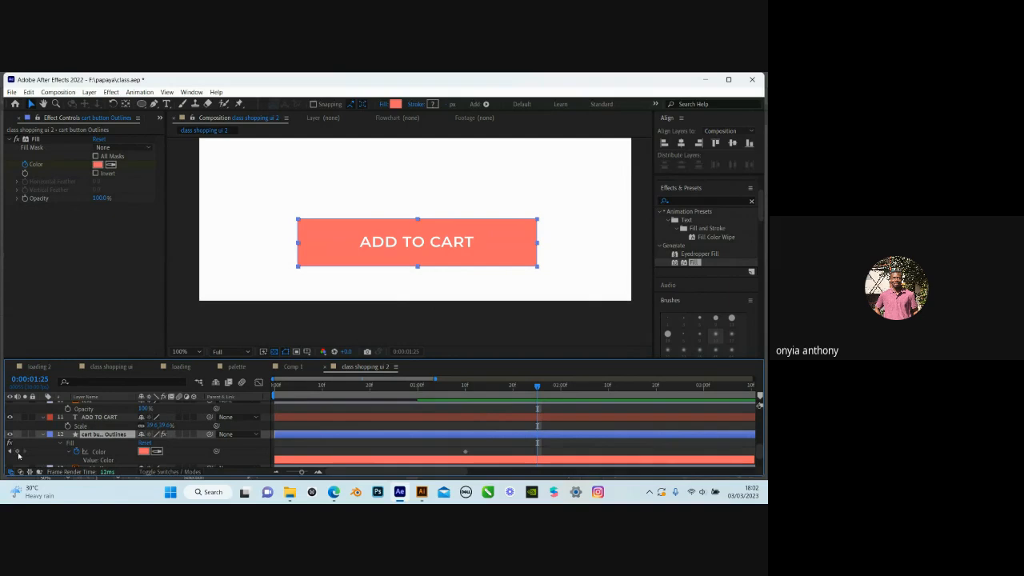
pyautogui.click(17, 452)
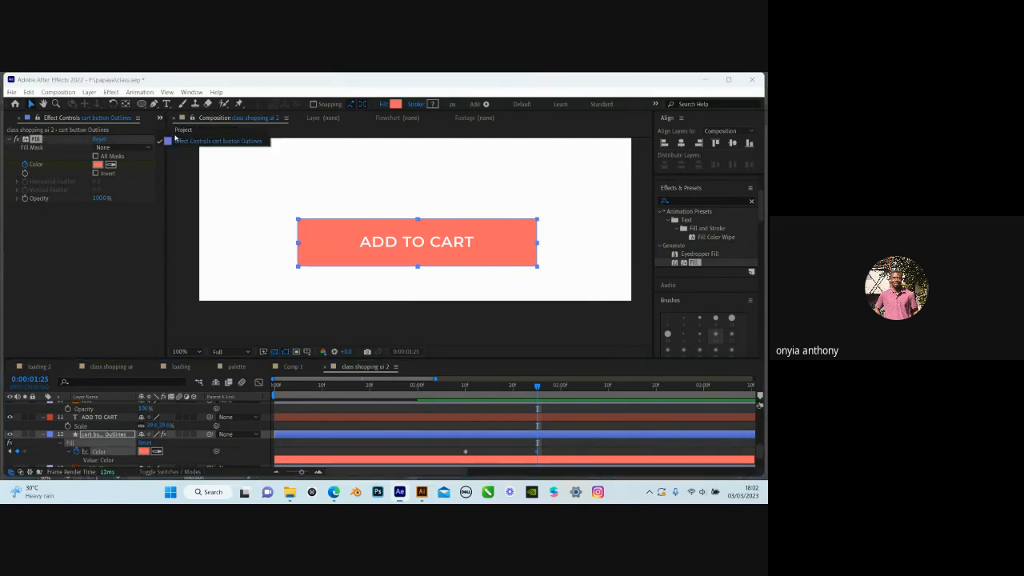
# Add the palette composition above the cart button outlines, shift it sideways to uncover the button, and reselect the outlines layer
pyautogui.click(160, 117)
pyautogui.click(180, 133)
pyautogui.moveTo(42, 219); pyautogui.dragTo(88, 432)
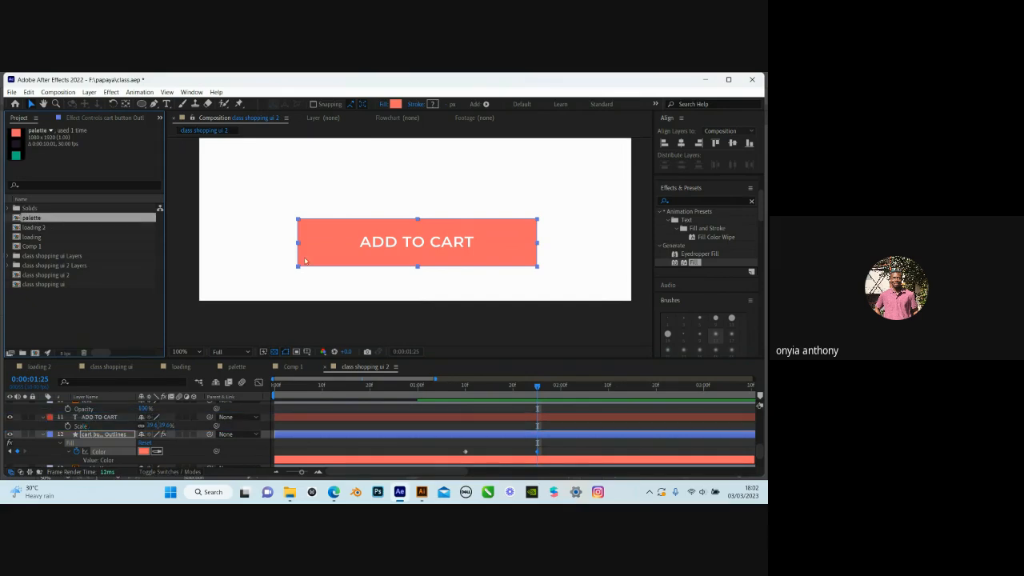
pyautogui.scroll(-4, 344, 269)
pyautogui.moveTo(379, 228); pyautogui.dragTo(329, 270)
pyautogui.press('.')
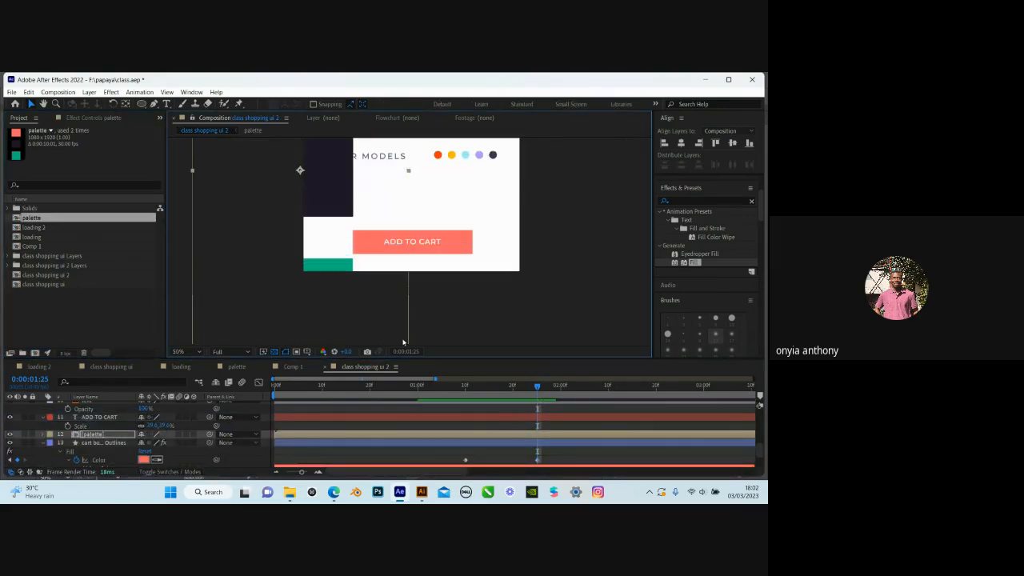
pyautogui.click(107, 443)
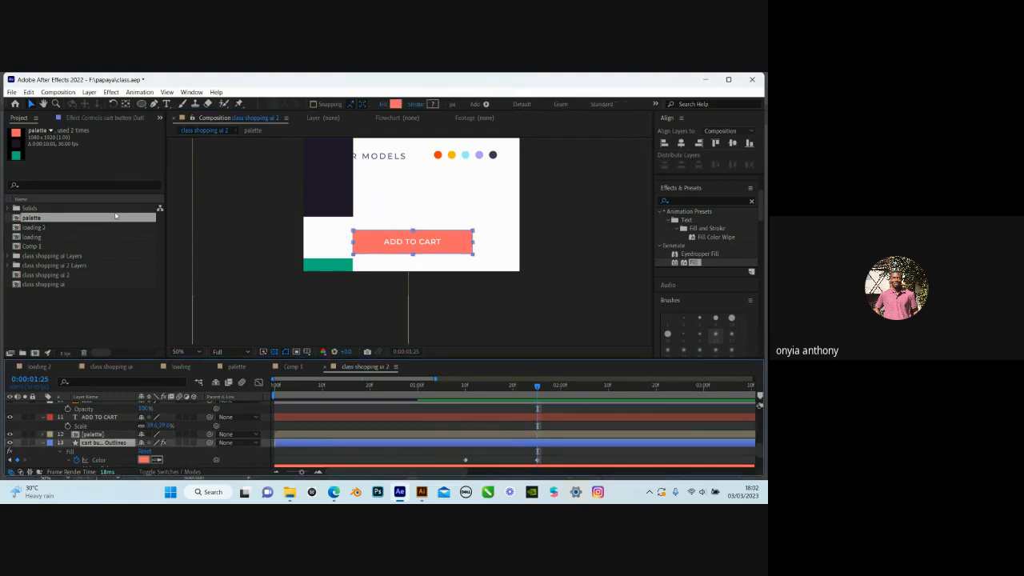
# Set the button's Fill colour keyframe at 0:00:01:25 to the palette's dark colour, hide the palette layer, and check the transition
pyautogui.click(88, 117)
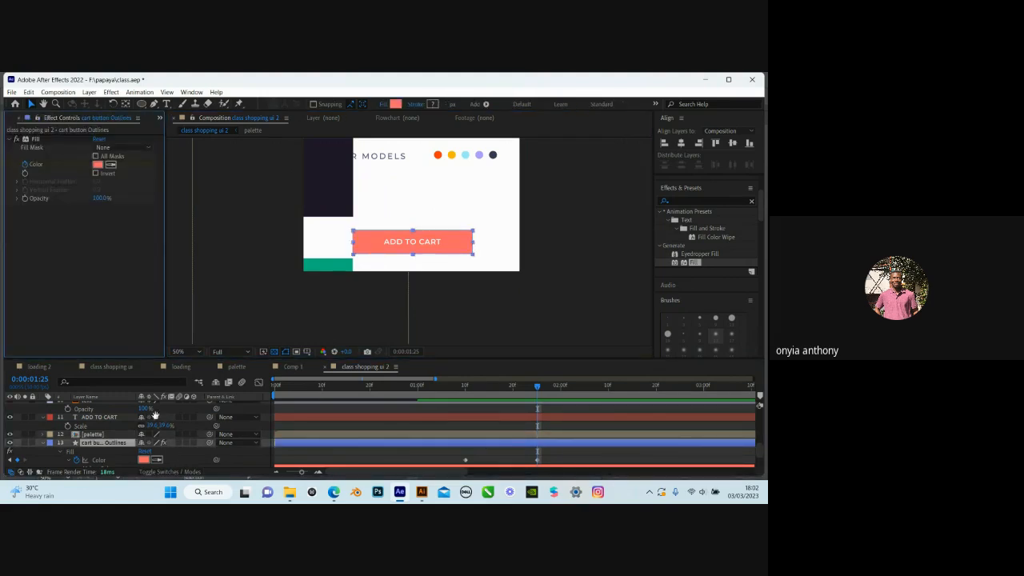
pyautogui.scroll(-2, 159, 439)
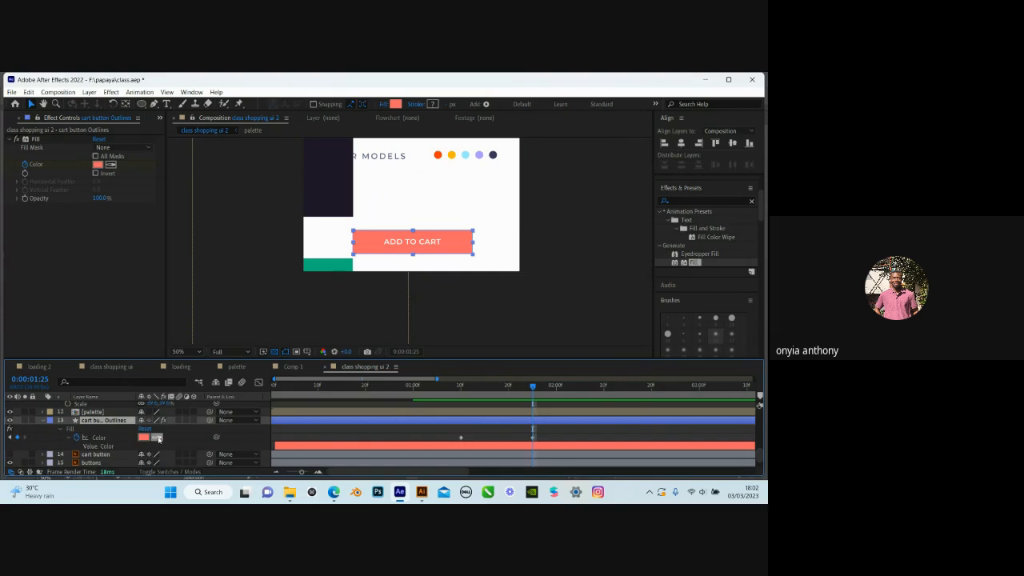
pyautogui.click(158, 437)
pyautogui.click(331, 194)
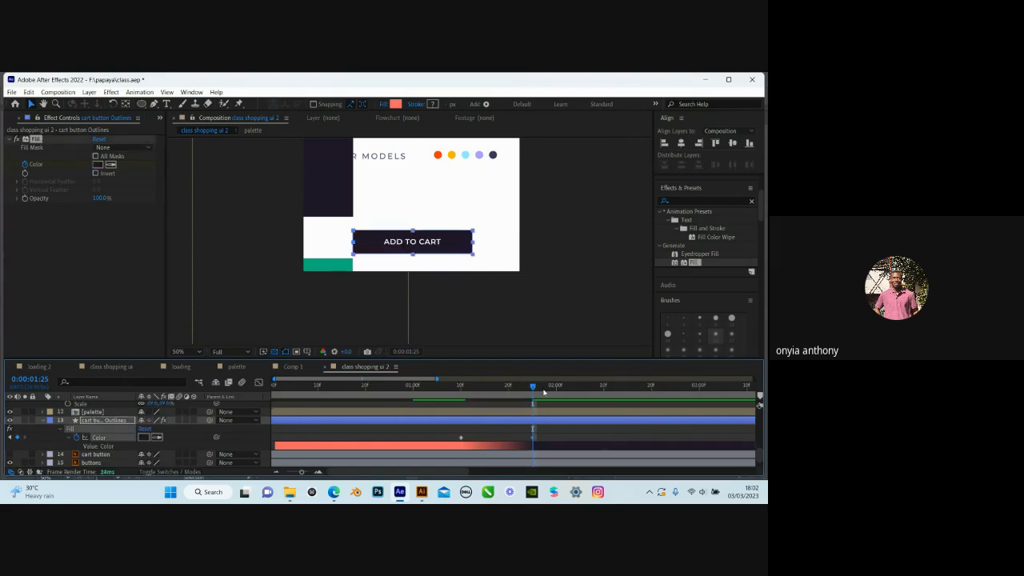
pyautogui.moveTo(534, 387); pyautogui.dragTo(470, 392)
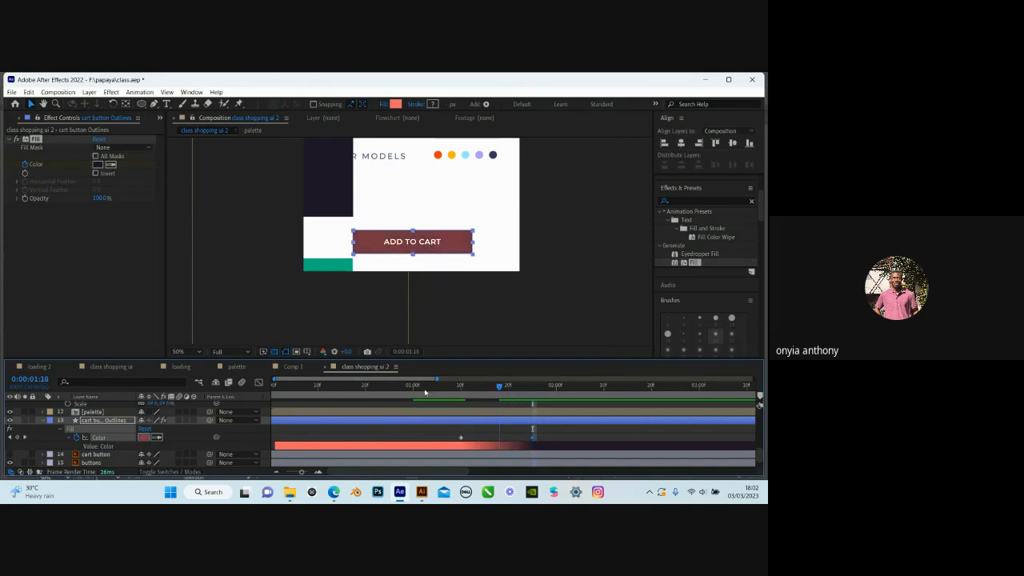
pyautogui.click(527, 392)
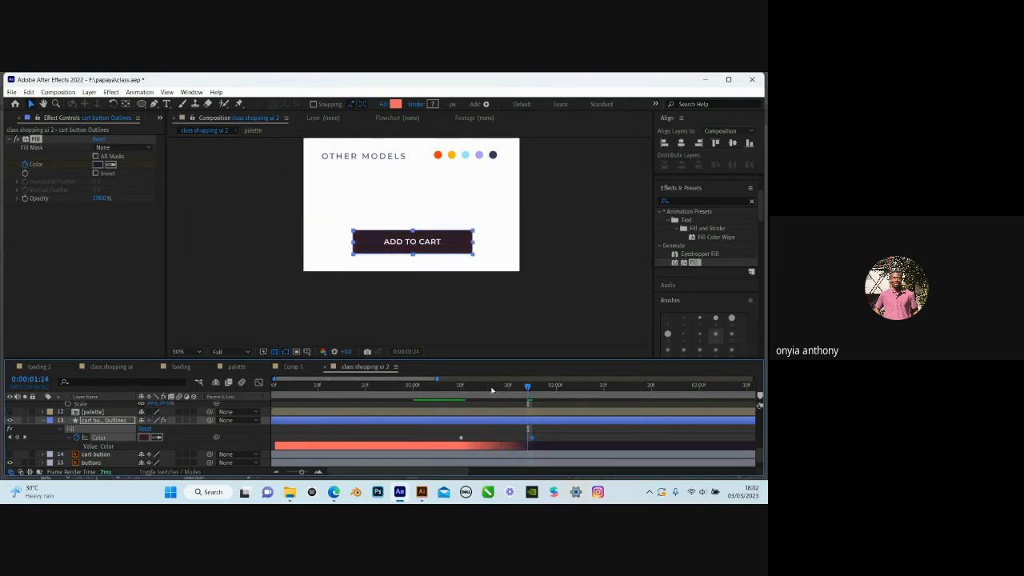
pyautogui.click(448, 391)
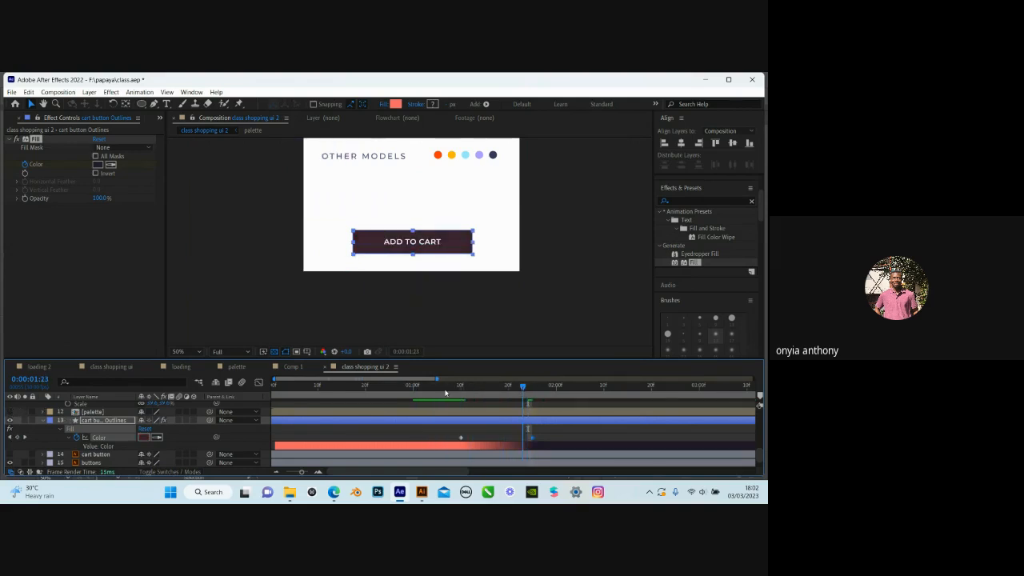
# Ease both Fill colour keyframes of the cart button outlines, preview the colour change, and return to 0:00:01:10
pyautogui.click(452, 439)
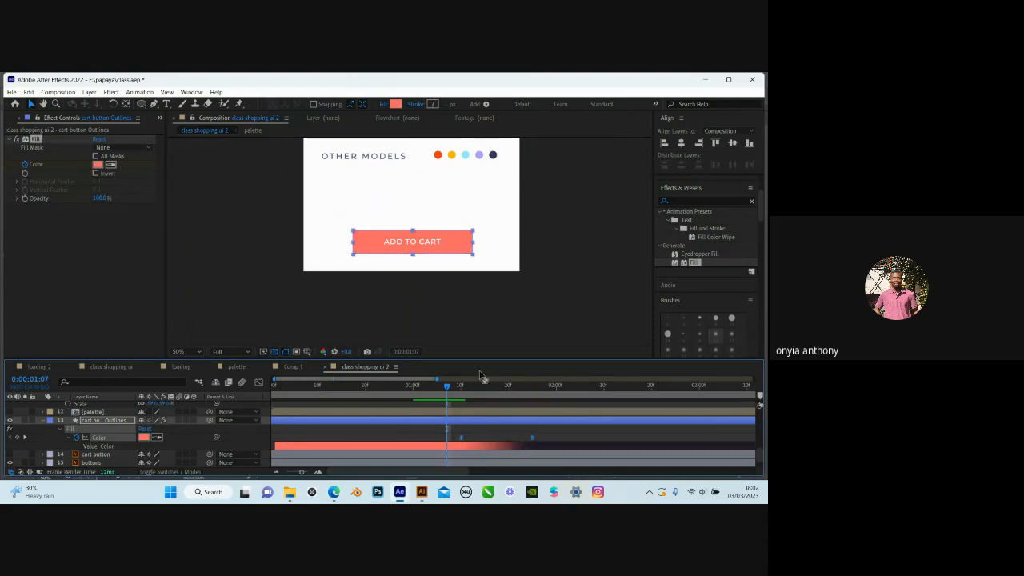
pyautogui.moveTo(474, 390); pyautogui.dragTo(432, 389)
pyautogui.press('space')
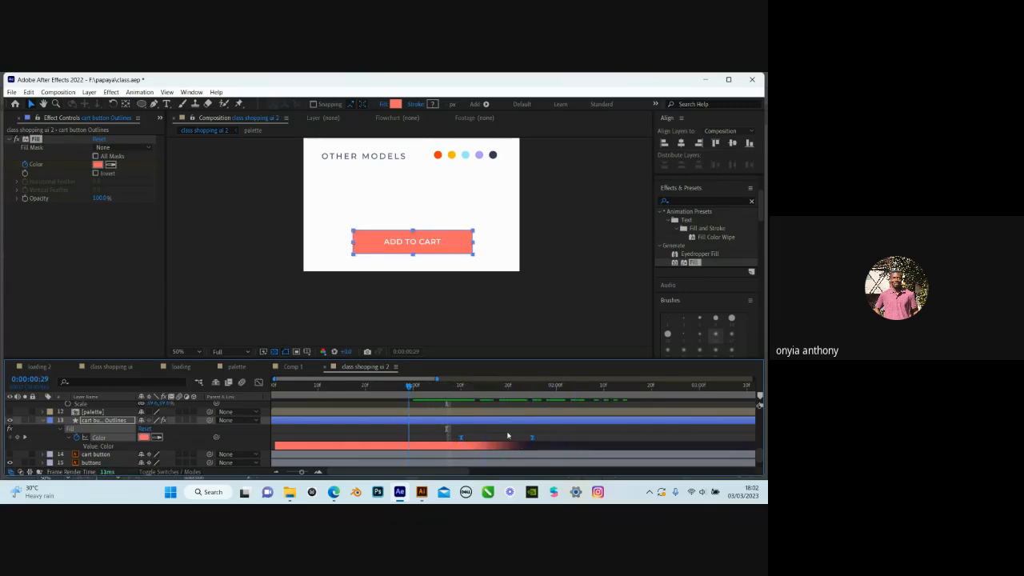
pyautogui.moveTo(524, 441)
pyautogui.mouseDown()
pyautogui.moveTo(475, 426)
pyautogui.moveTo(523, 426)
pyautogui.mouseUp()
pyautogui.press('j')
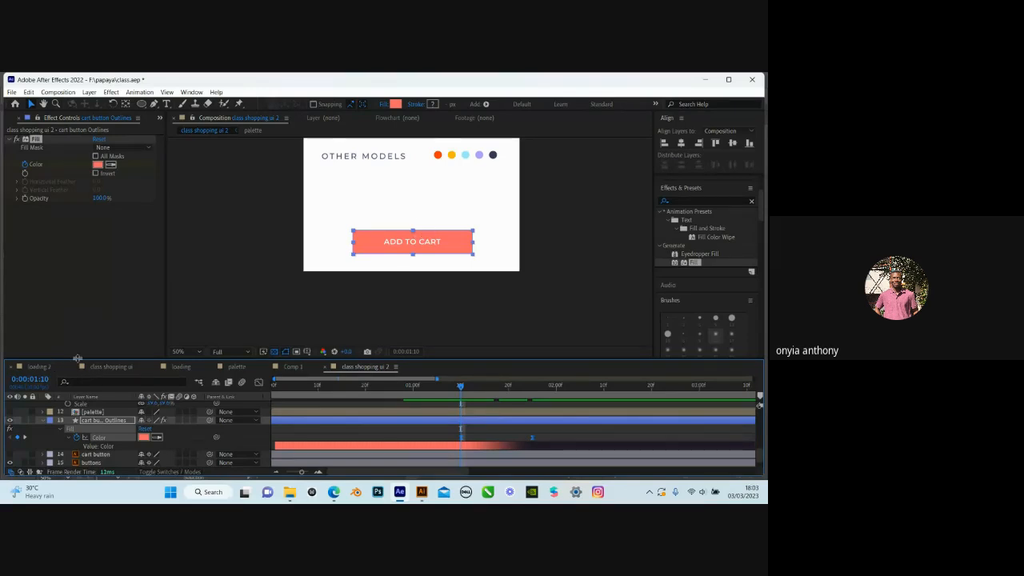
# Rename the three-dot loading composition Comp 1 as "loading new"
pyautogui.click(160, 118)
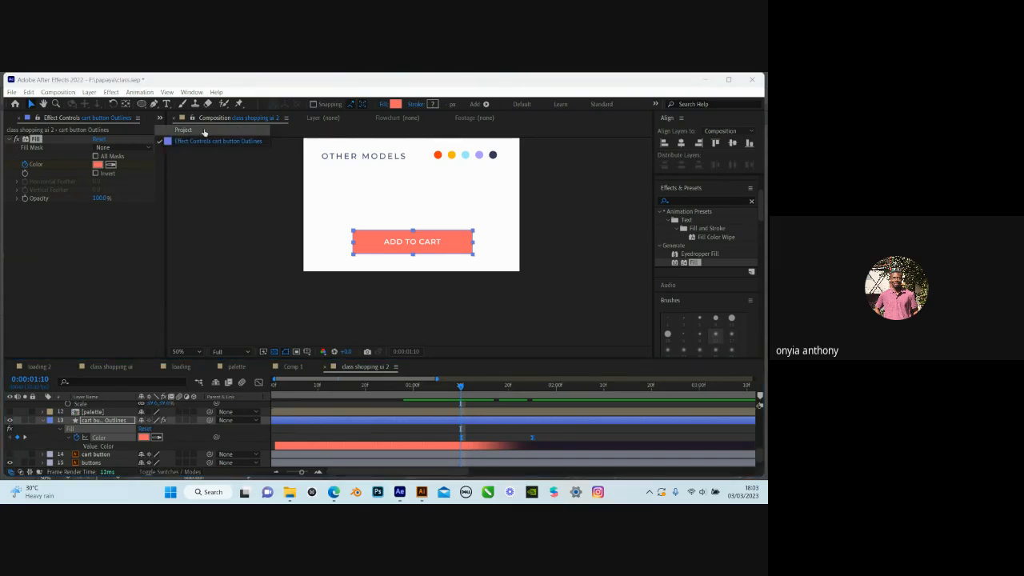
pyautogui.click(204, 132)
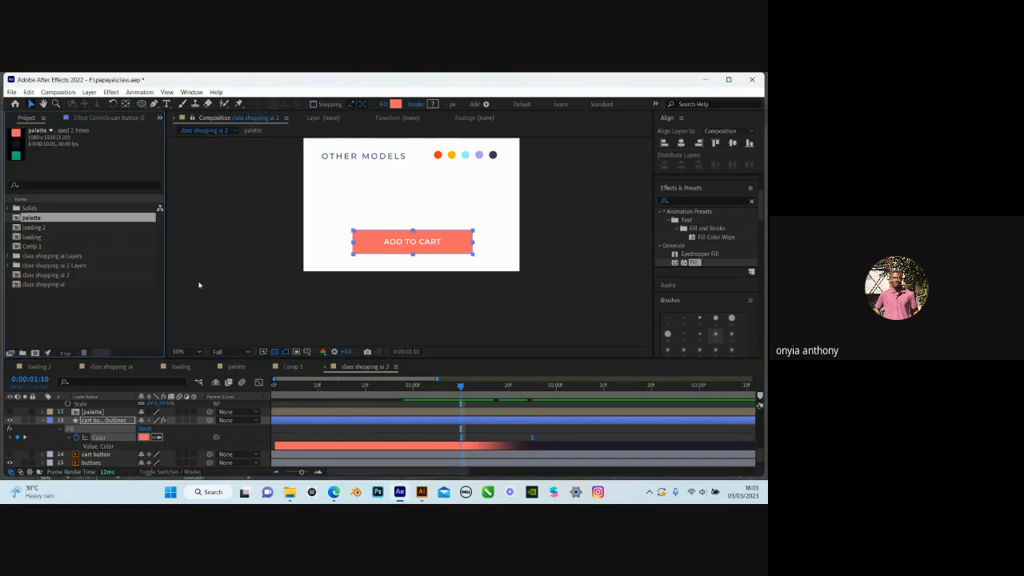
pyautogui.click(293, 368)
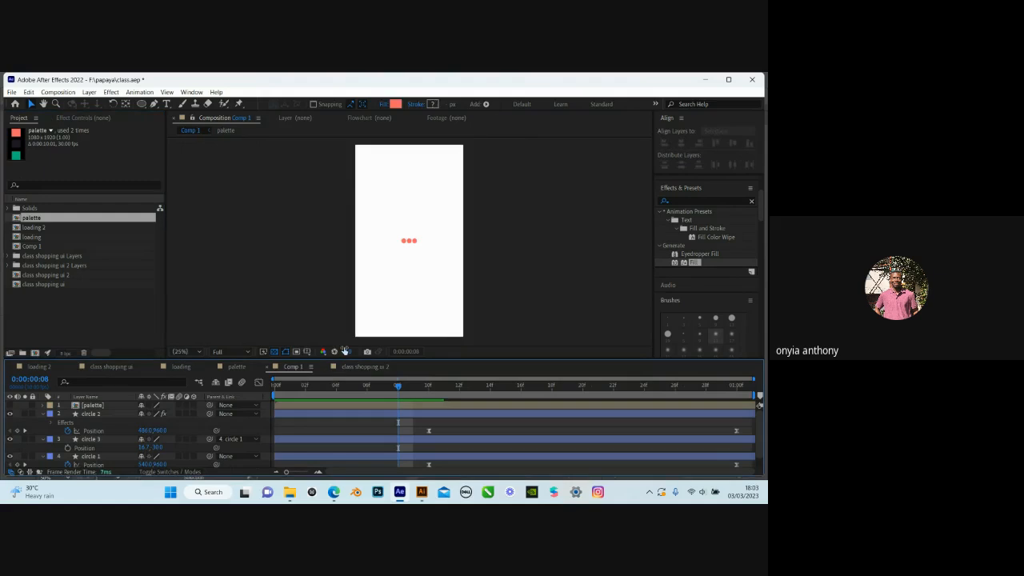
pyautogui.click(32, 247)
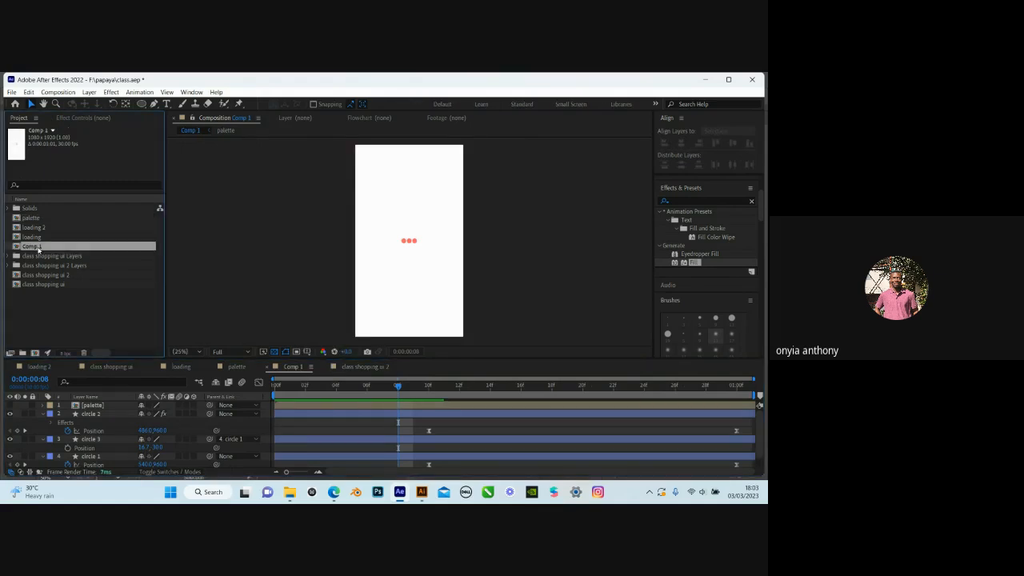
pyautogui.press('Return')
pyautogui.write('lo')
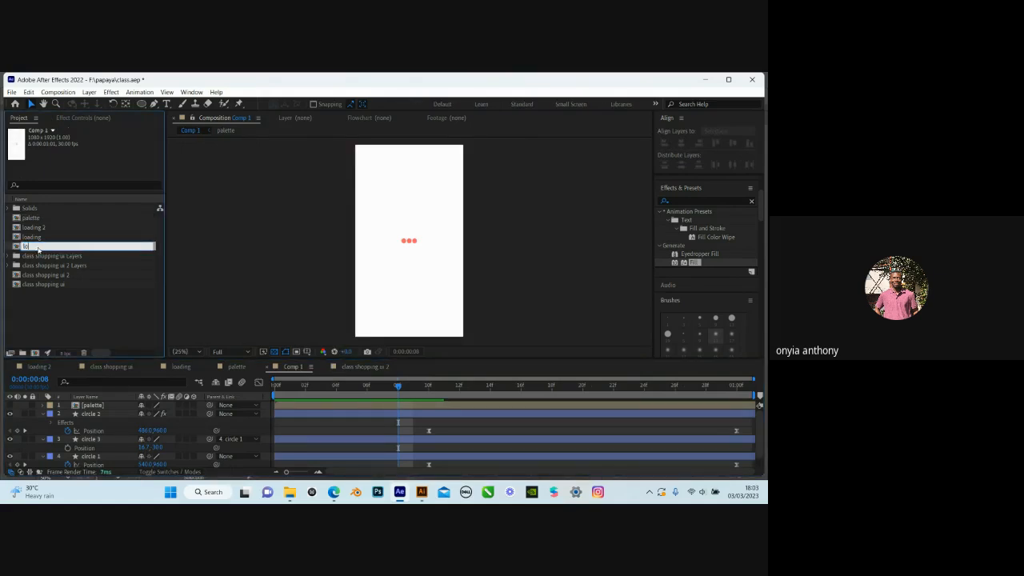
pyautogui.write('ading new')
pyautogui.press('Return')
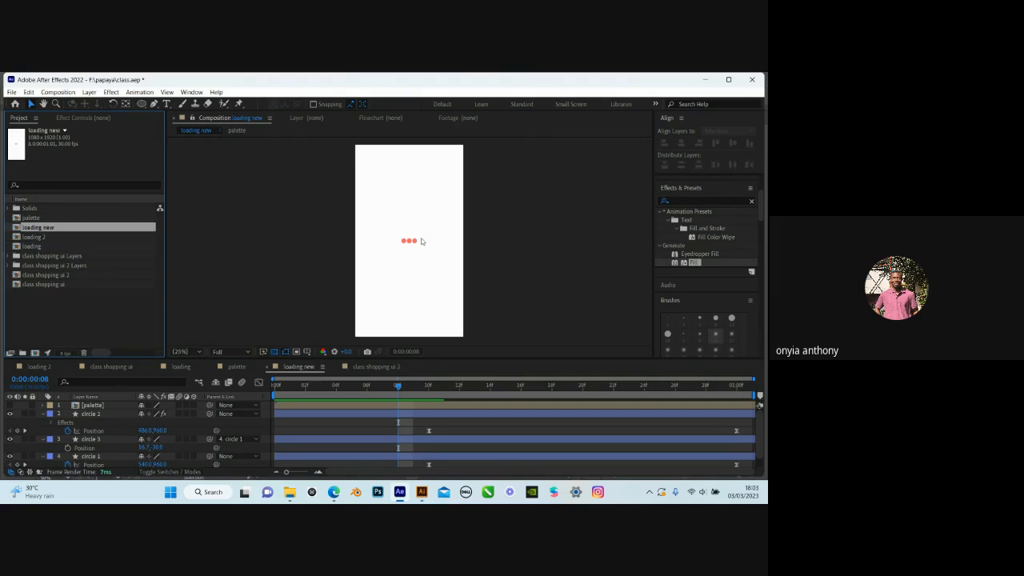
pyautogui.press('space')
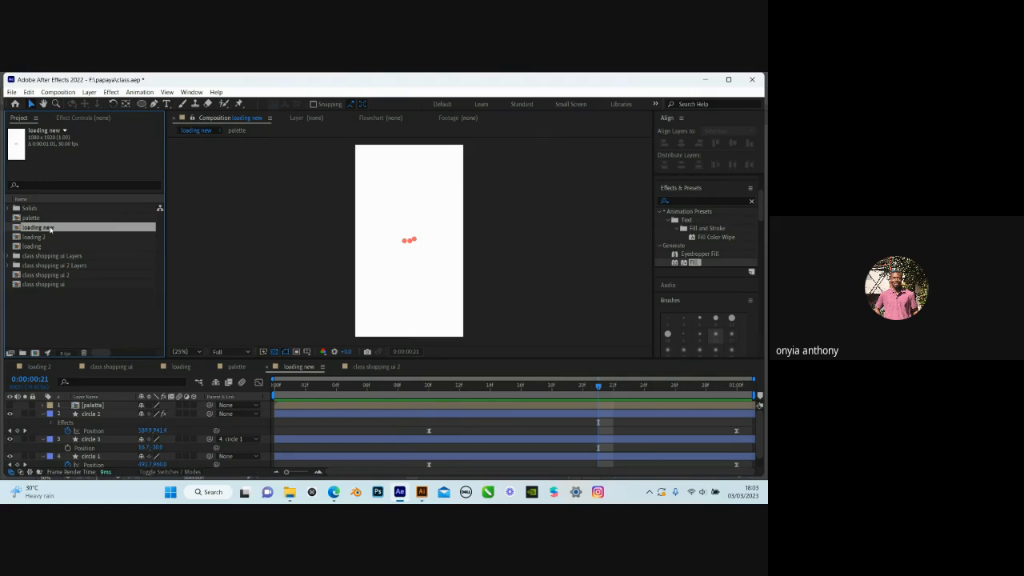
pyautogui.hotkey('ctrl', 'd')
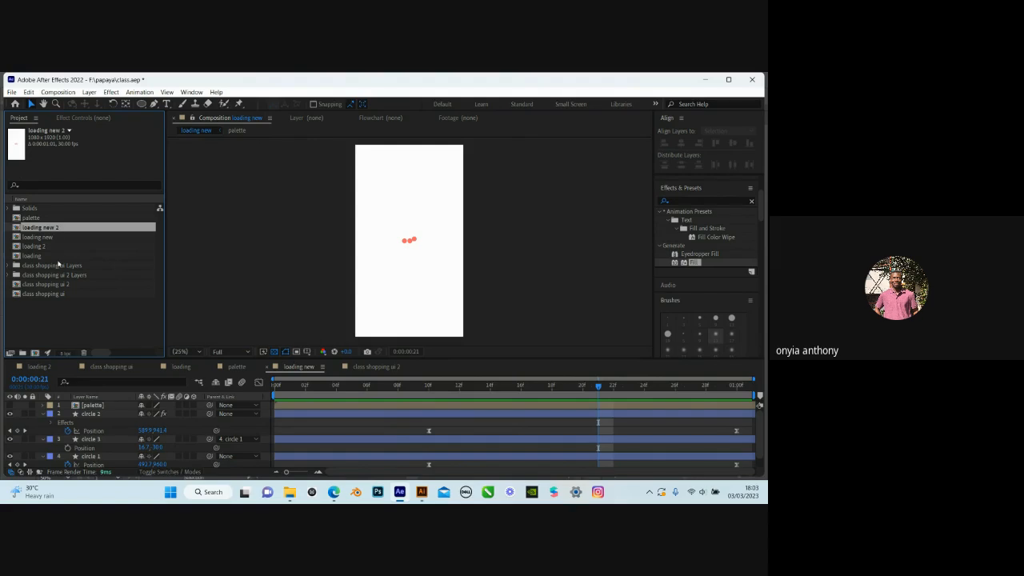
pyautogui.press('Delete')
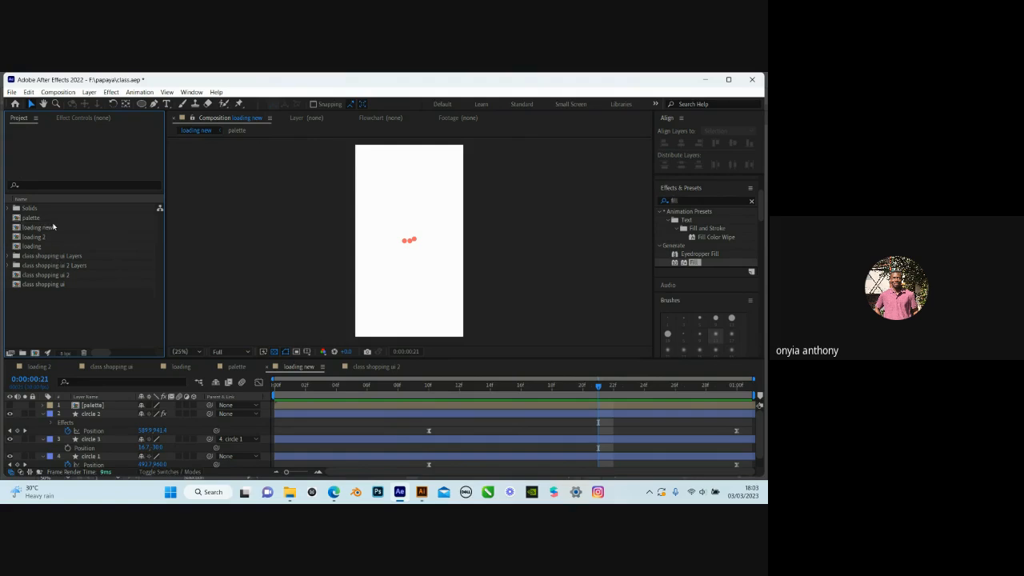
# Try adding the loading new composition above the cart button outlines in class shopping ui 2 and moving it down onto the button
pyautogui.click(51, 228)
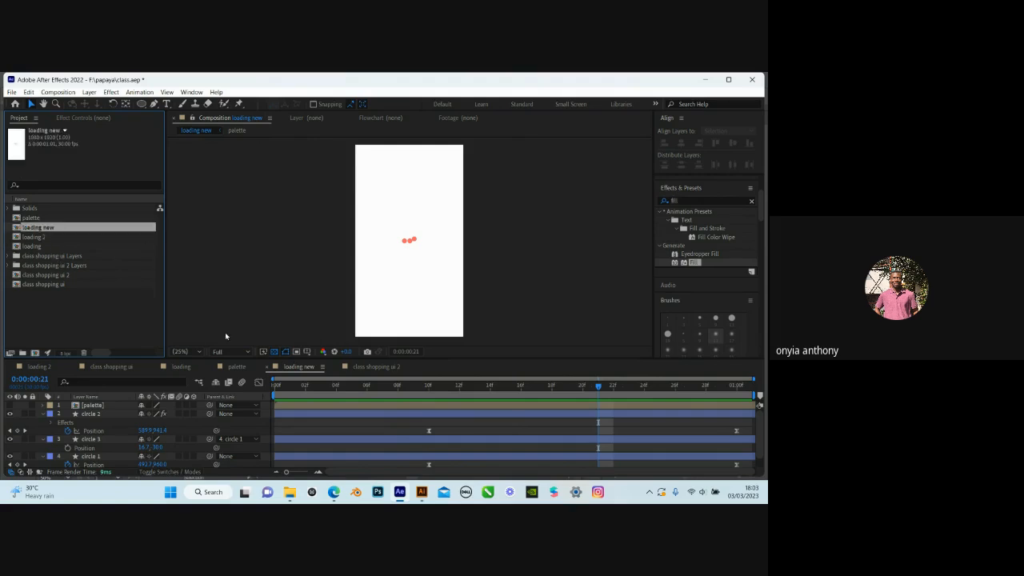
pyautogui.click(364, 367)
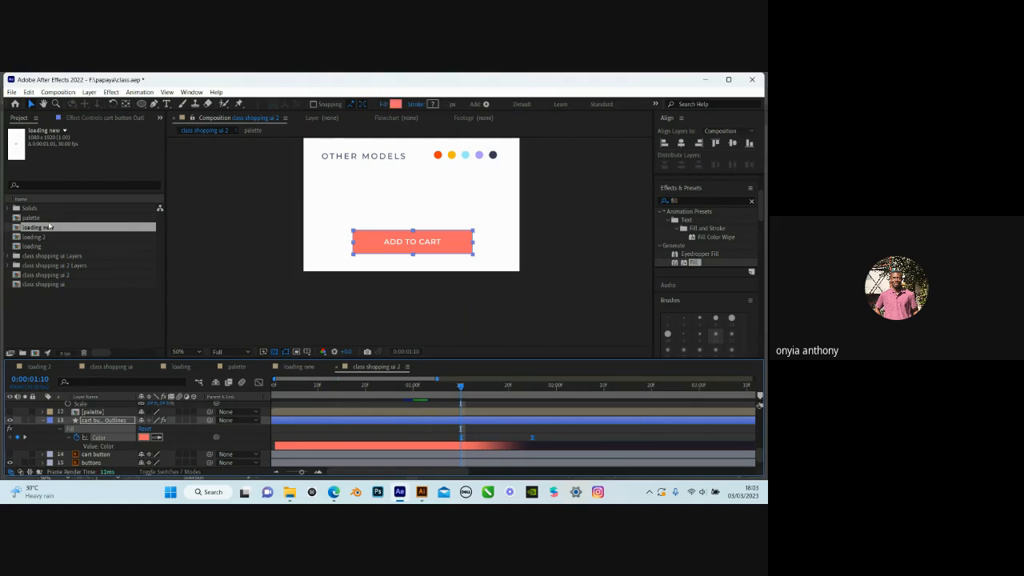
pyautogui.moveTo(50, 229); pyautogui.dragTo(139, 417)
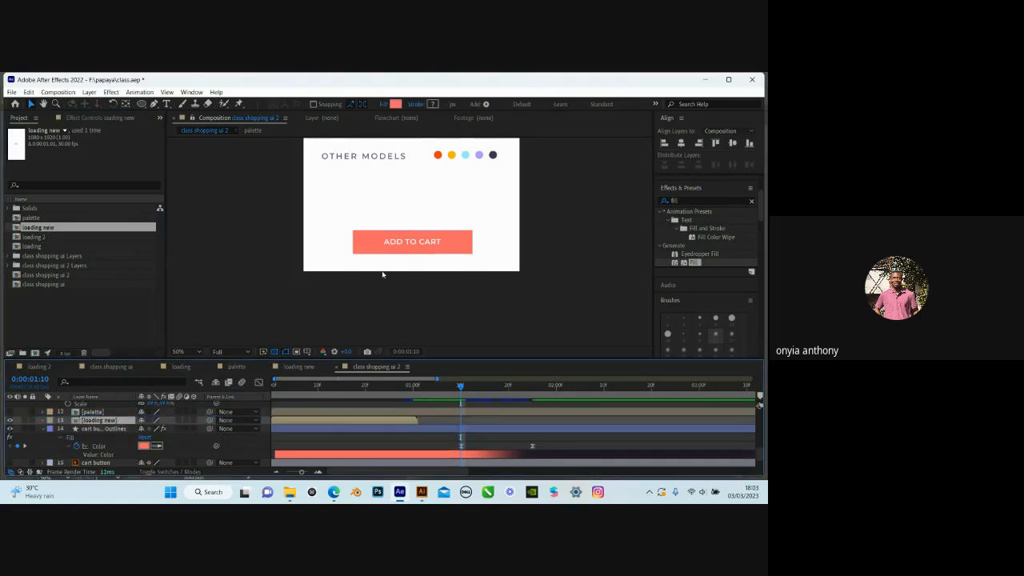
pyautogui.click(355, 390)
pyautogui.scroll(-2, 427, 238)
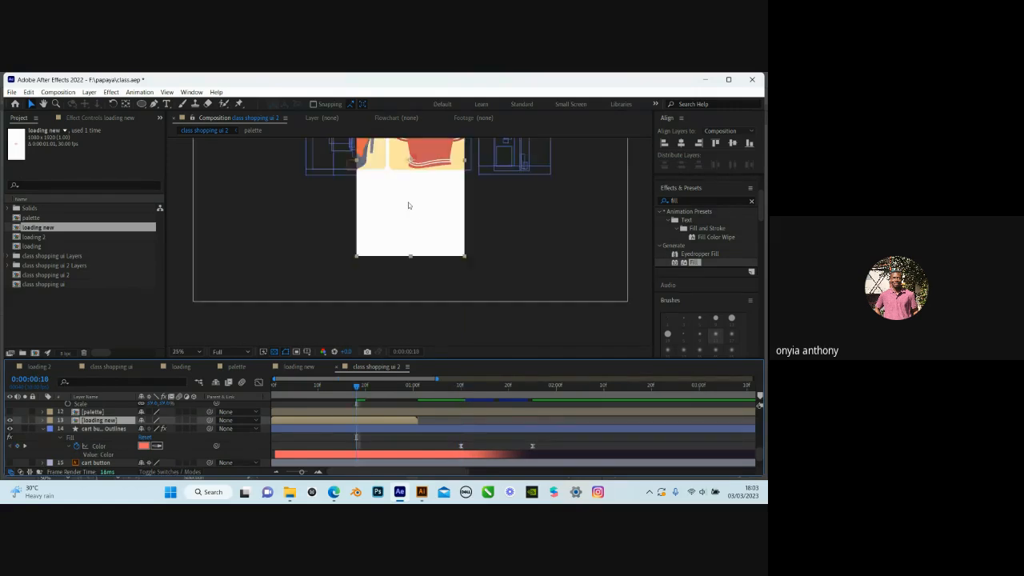
pyautogui.moveTo(417, 241); pyautogui.dragTo(414, 318)
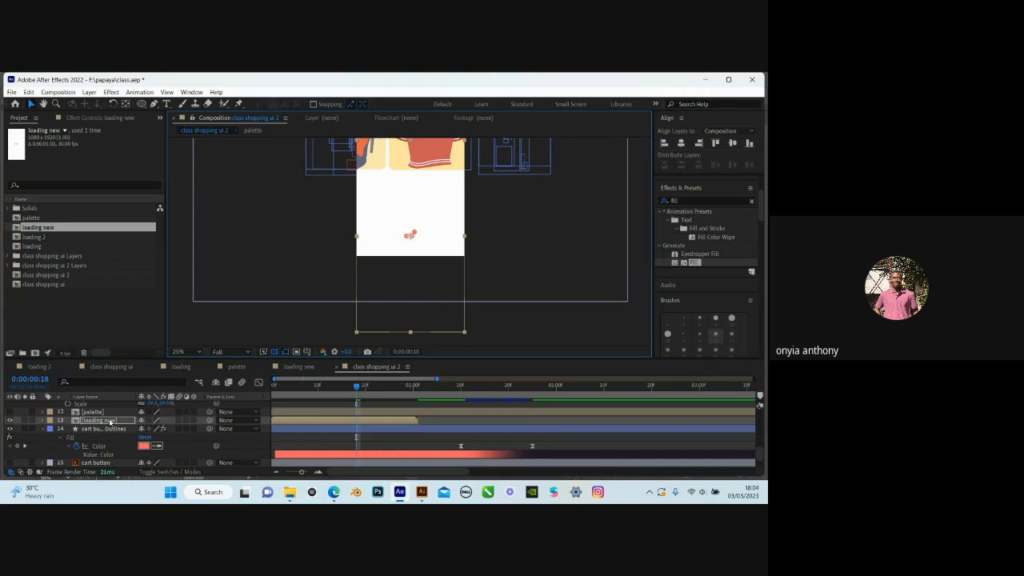
# Try hiding the white solid inside loading new, restore it, and delete the loading new layer from class shopping ui 2
pyautogui.click(300, 366)
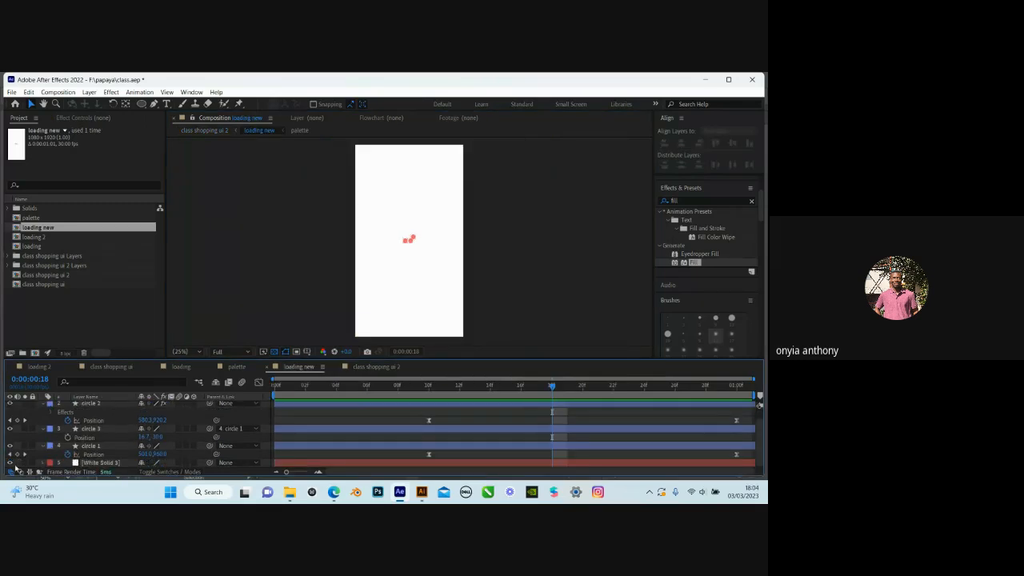
pyautogui.click(10, 463)
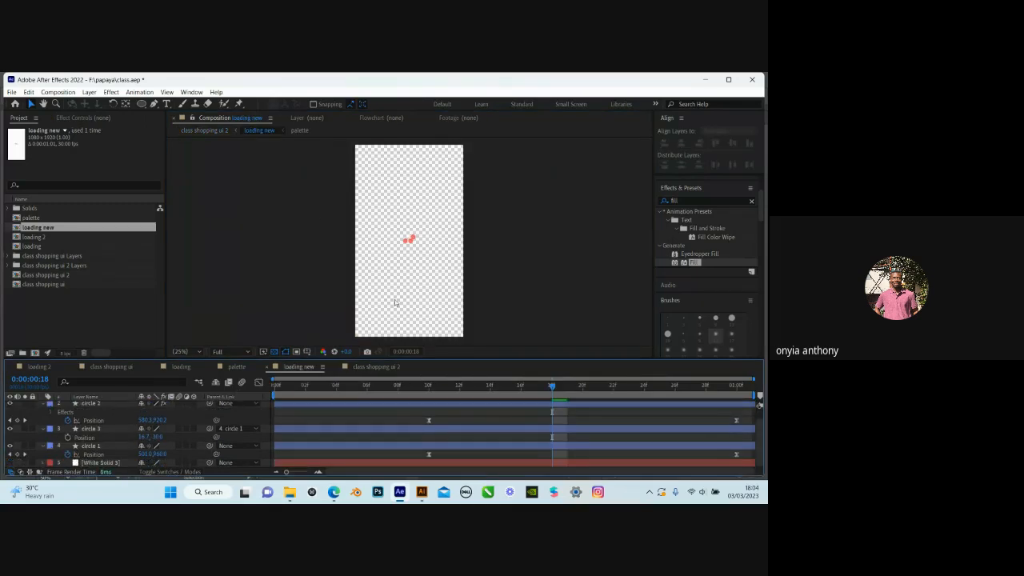
pyautogui.click(373, 367)
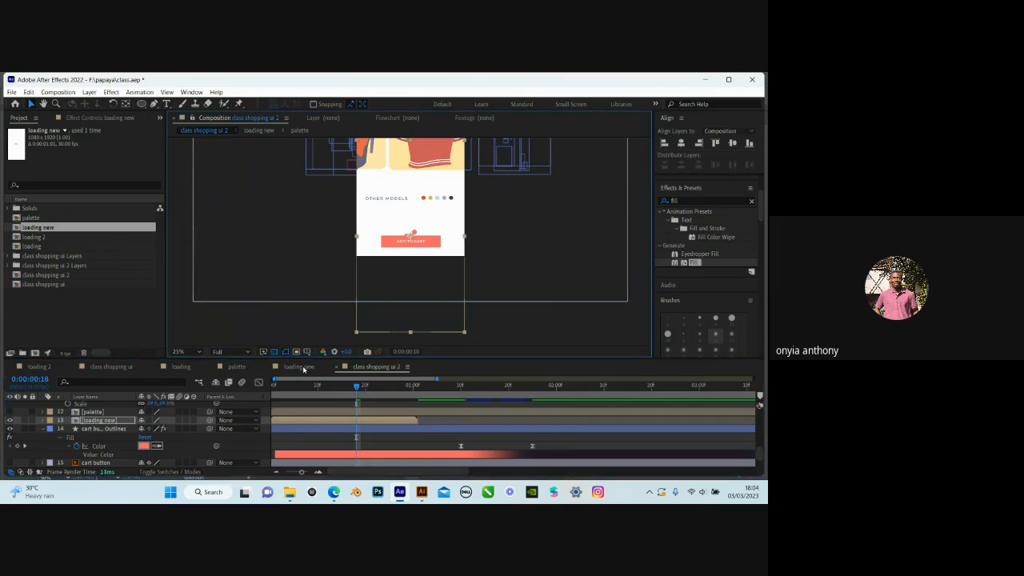
pyautogui.doubleClick(446, 227)
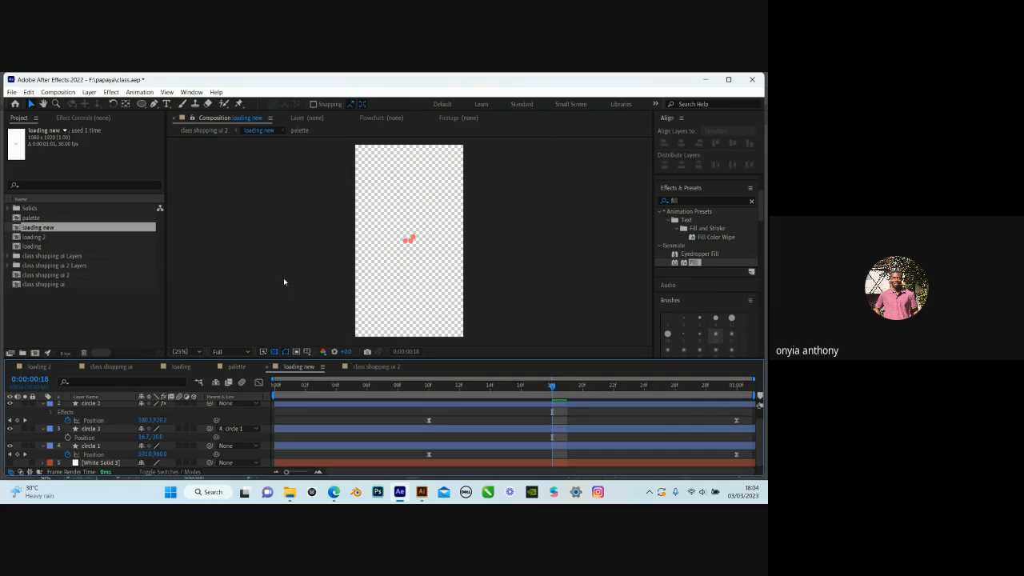
pyautogui.click(376, 366)
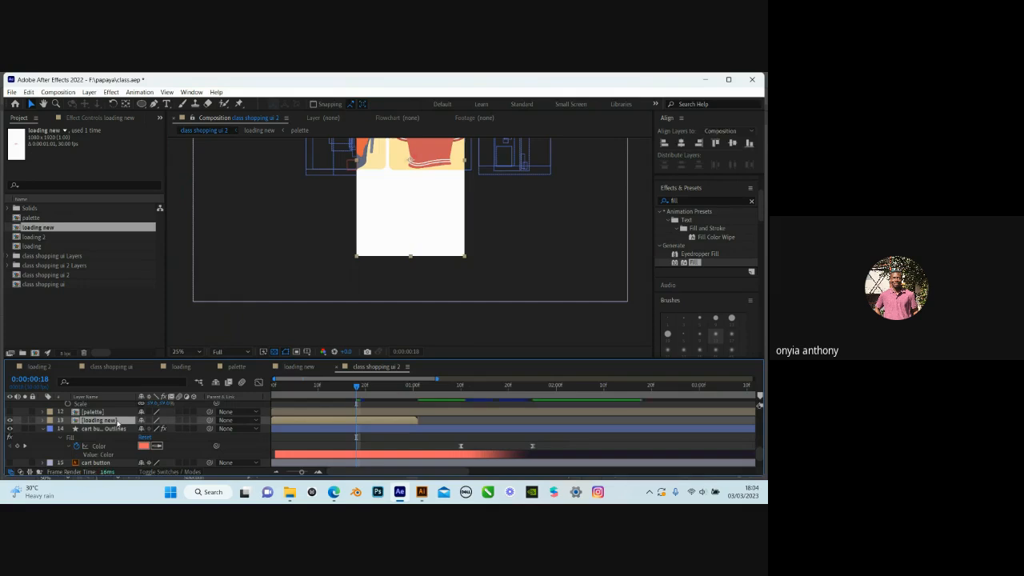
pyautogui.press('Delete')
# Duplicate the loading new composition and hide the white solid background in the copy only
pyautogui.click(34, 229)
pyautogui.hotkey('ctrl', 'd')
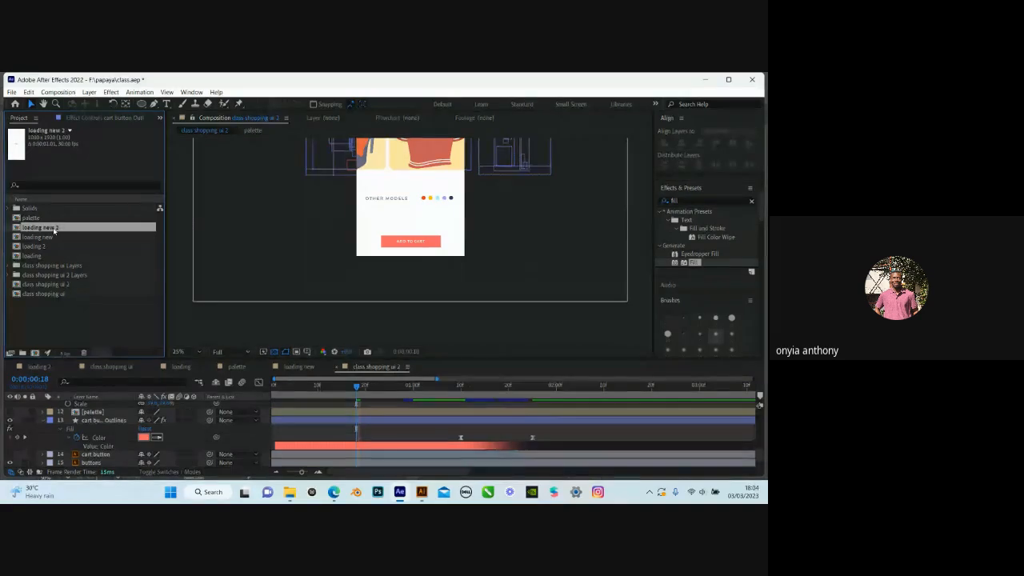
pyautogui.doubleClick(55, 229)
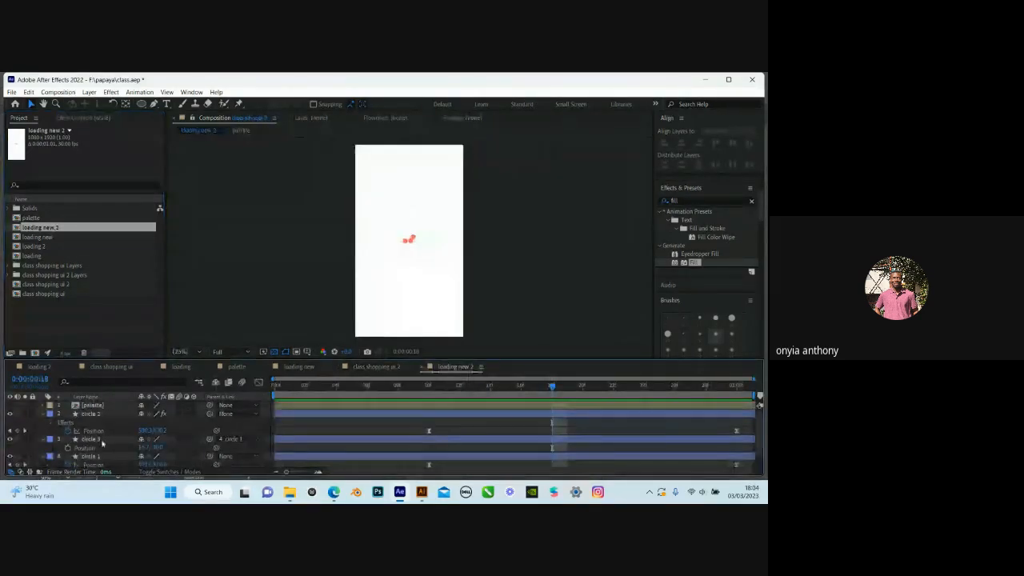
pyautogui.scroll(-1, 90, 455)
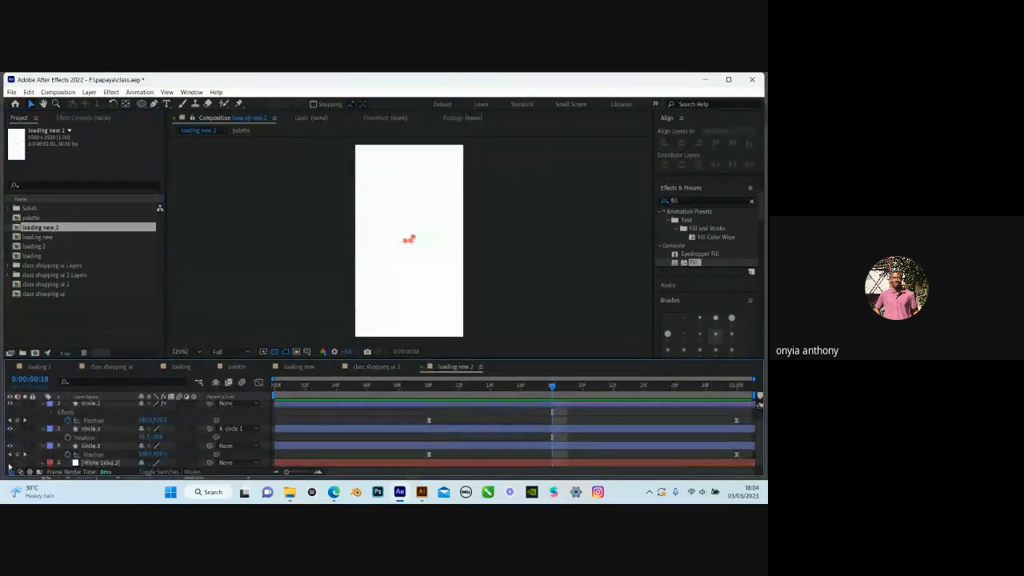
pyautogui.click(303, 367)
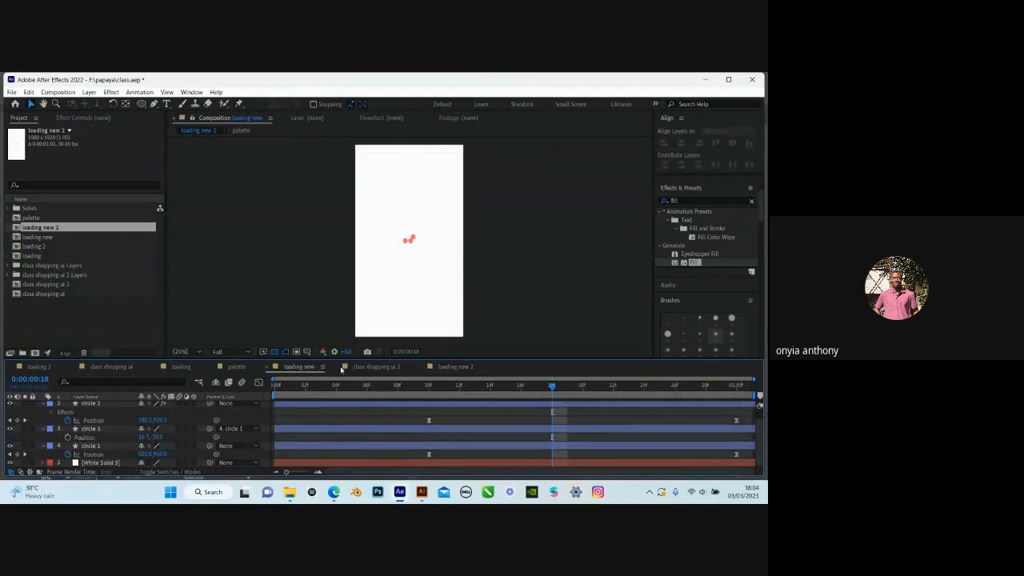
pyautogui.click(459, 367)
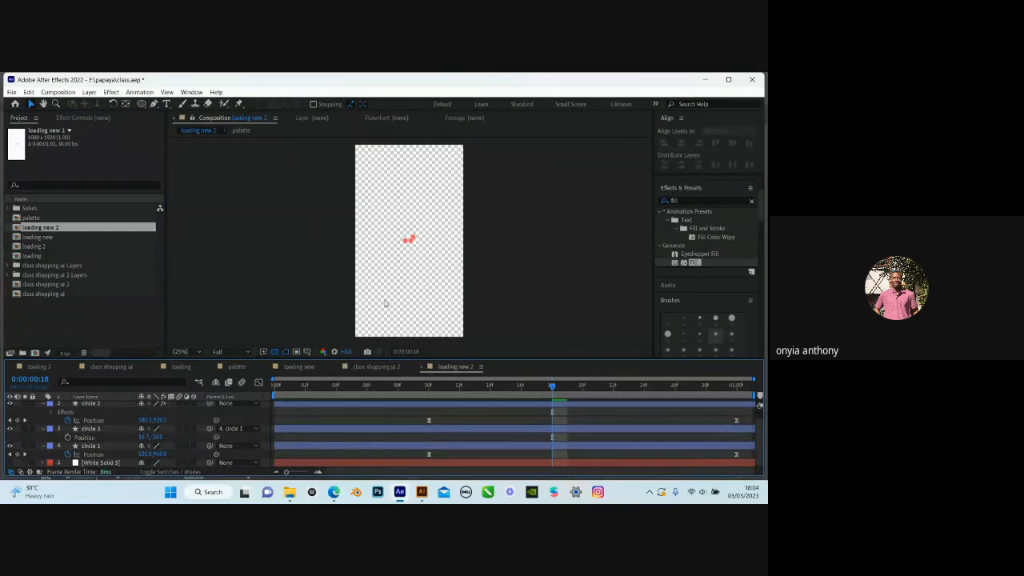
# Add loading new 2 above the cart button outlines, centre its dots on the button, and start the layer at 0:00:01:10
pyautogui.click(373, 367)
pyautogui.moveTo(54, 229); pyautogui.dragTo(93, 417)
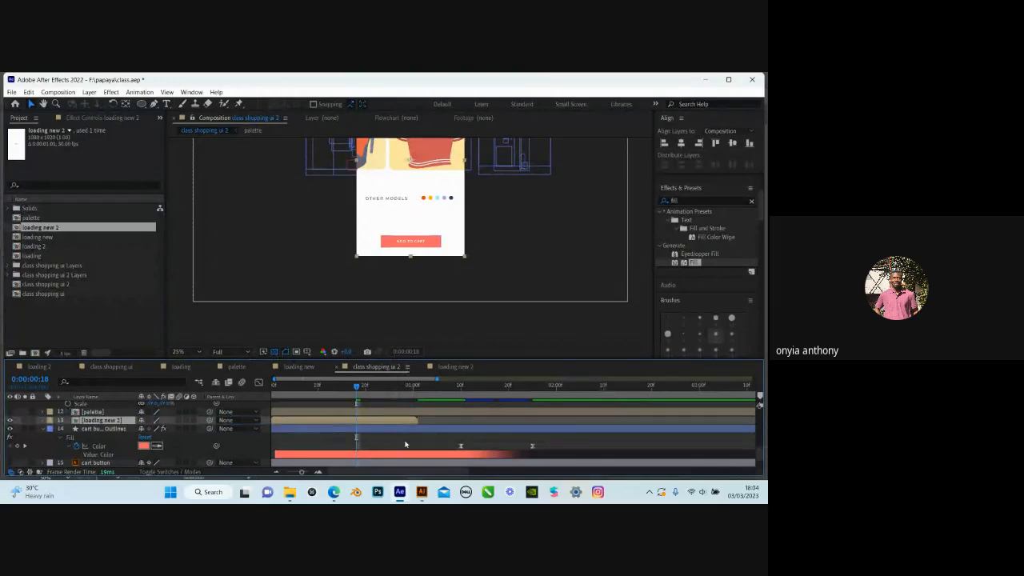
pyautogui.moveTo(411, 168); pyautogui.dragTo(413, 246)
pyautogui.moveTo(448, 419); pyautogui.dragTo(510, 425)
pyautogui.moveTo(449, 388); pyautogui.dragTo(570, 424)
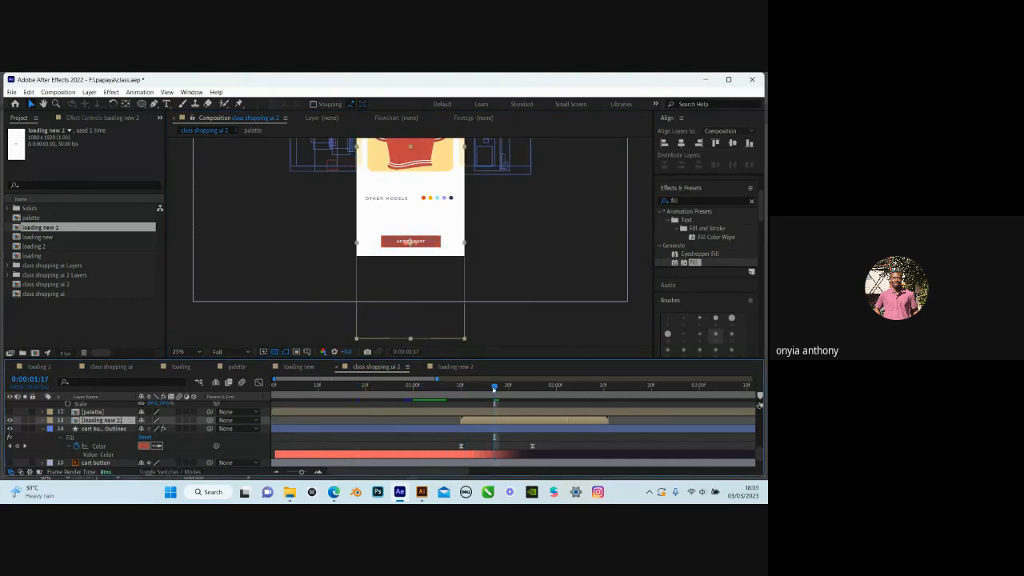
# Reduce the loading new 2 layer's scale to 44% and nudge its dots slightly up on the darkened cart button
pyautogui.moveTo(496, 389); pyautogui.dragTo(553, 393)
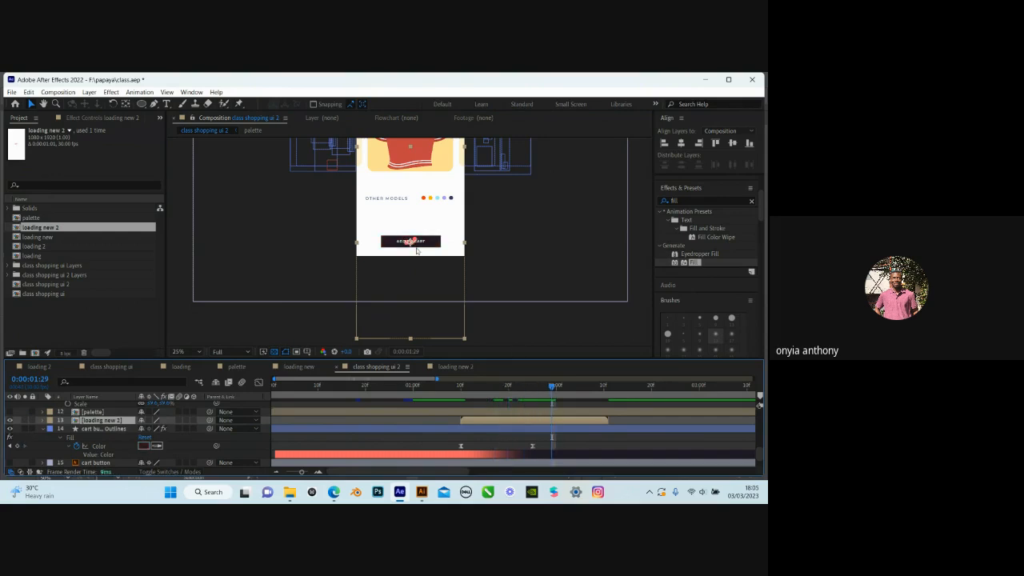
pyautogui.scroll(3, 410, 242)
pyautogui.press('s')
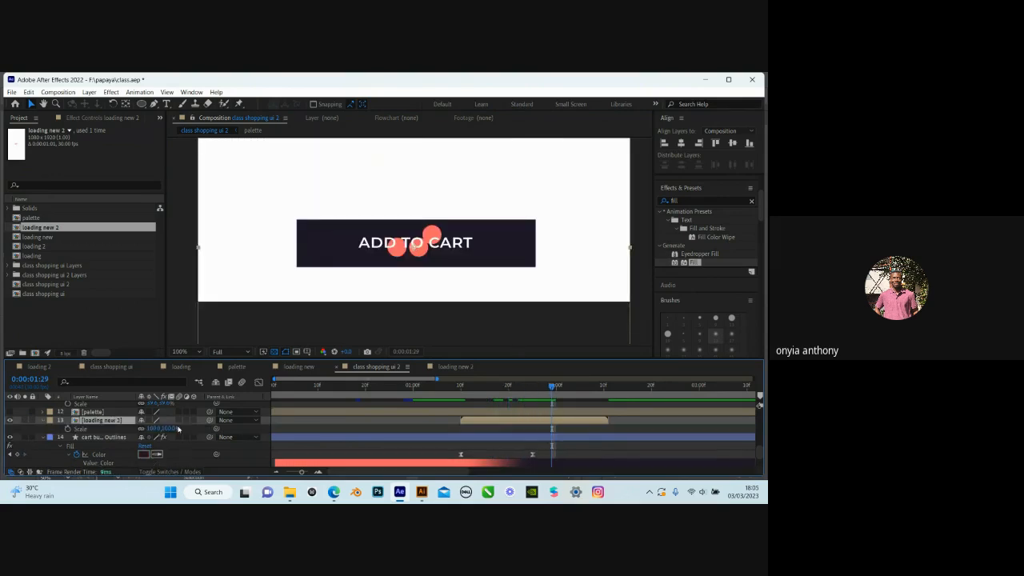
pyautogui.moveTo(160, 429); pyautogui.dragTo(145, 429)
pyautogui.press('Up')
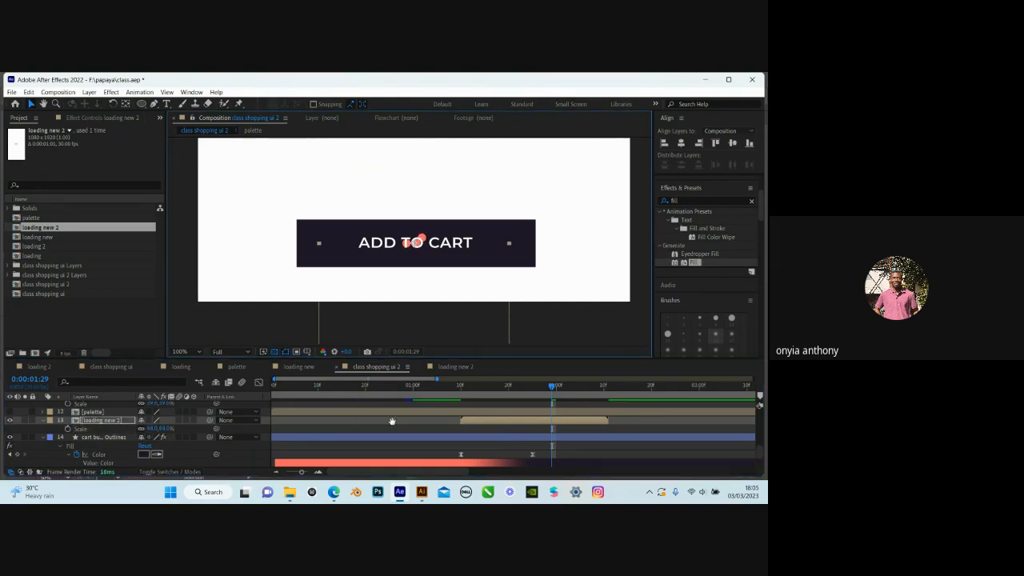
# Try starting the loading new 2 layer at 0:00:00:00 and preview the button animation
pyautogui.click(542, 421)
pyautogui.hscroll(-1, 541, 421)
pyautogui.moveTo(290, 388); pyautogui.dragTo(255, 396)
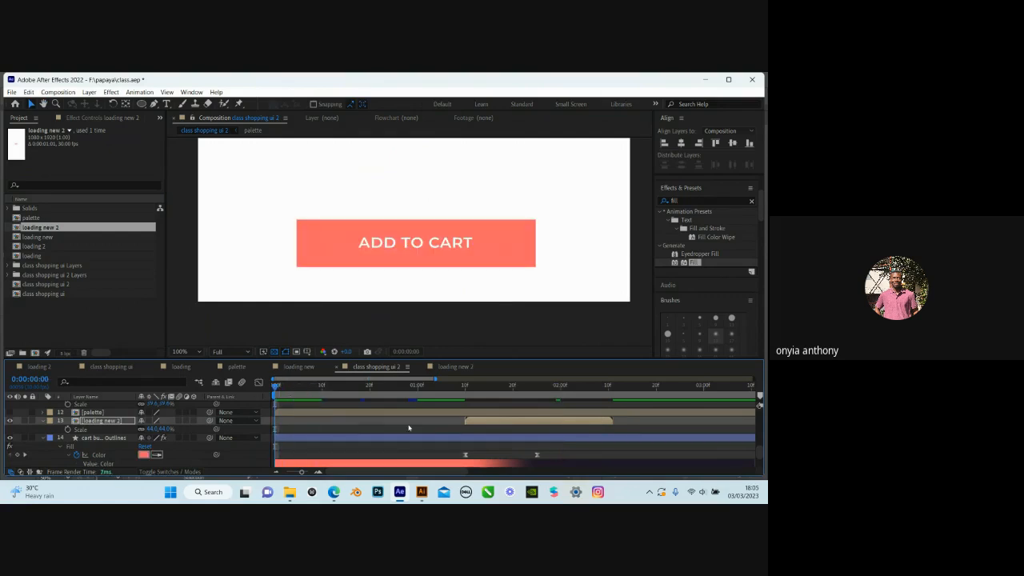
pyautogui.moveTo(494, 424); pyautogui.dragTo(303, 424)
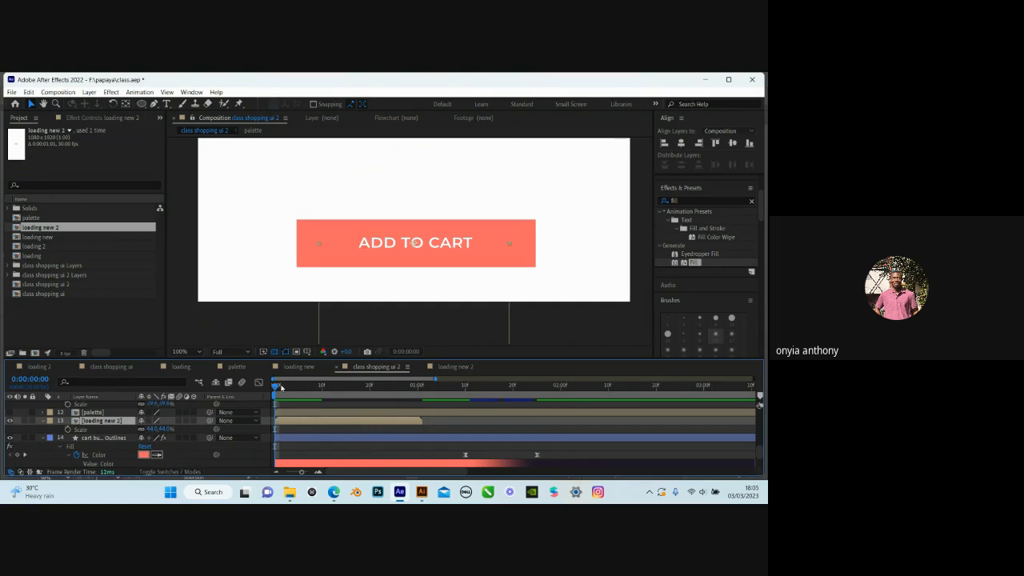
pyautogui.press('space')
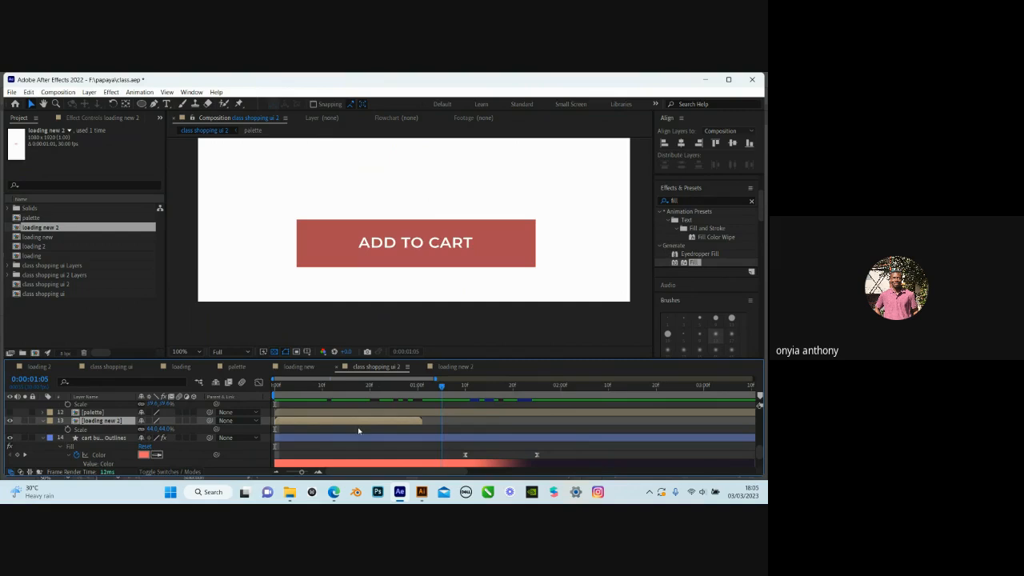
pyautogui.press('space')
# Try starting the loading new 2 layer at about 0:00:01:15 and play back the dots over the dark button
pyautogui.moveTo(304, 423); pyautogui.dragTo(507, 457)
pyautogui.moveTo(473, 388); pyautogui.dragTo(542, 410)
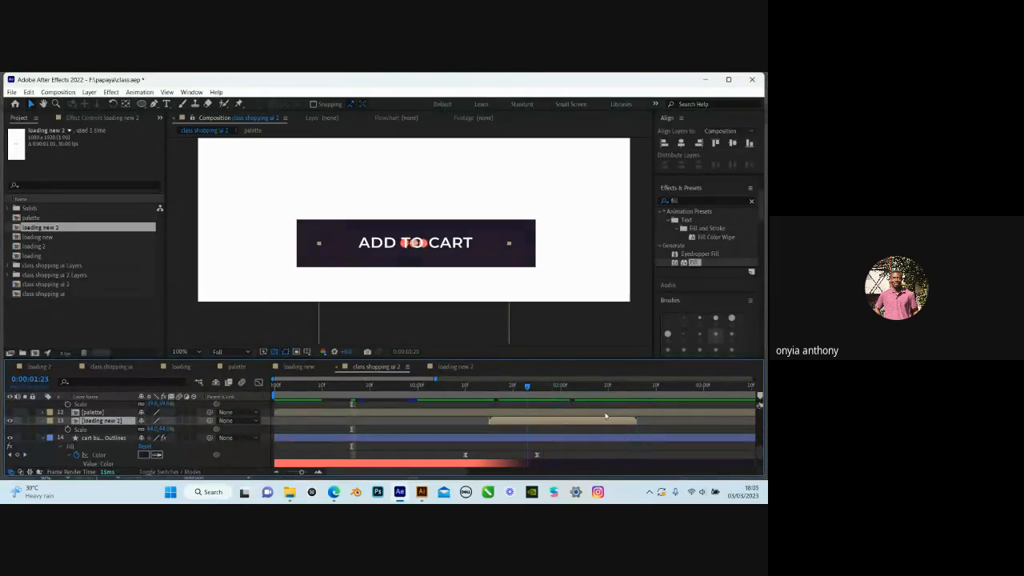
pyautogui.press('space')
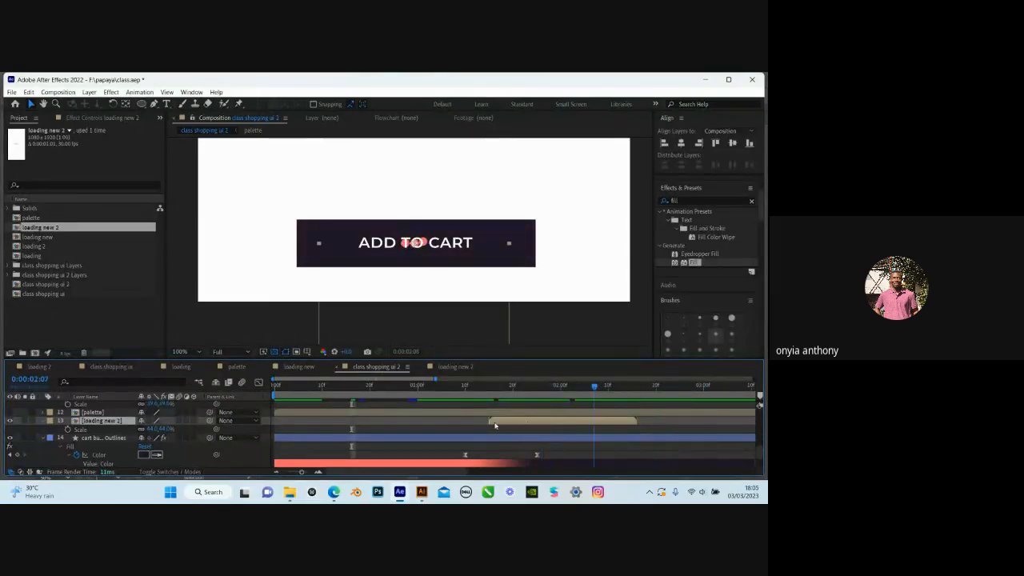
pyautogui.press('space')
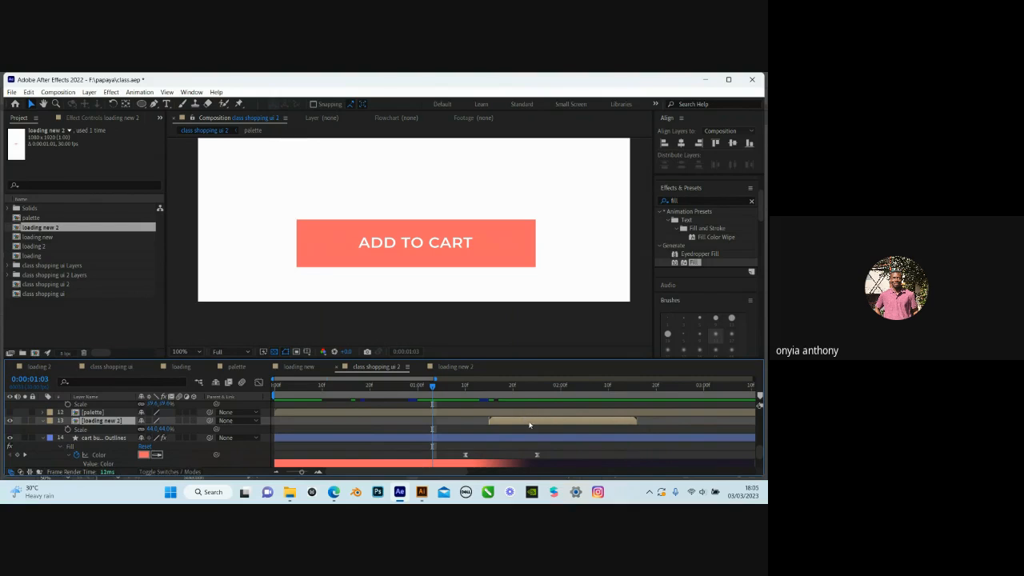
# Move the loading new 2 layer's start back to 0:00:00:00, check the loading new composition, and return to class shopping ui 2
pyautogui.moveTo(528, 426); pyautogui.dragTo(402, 417)
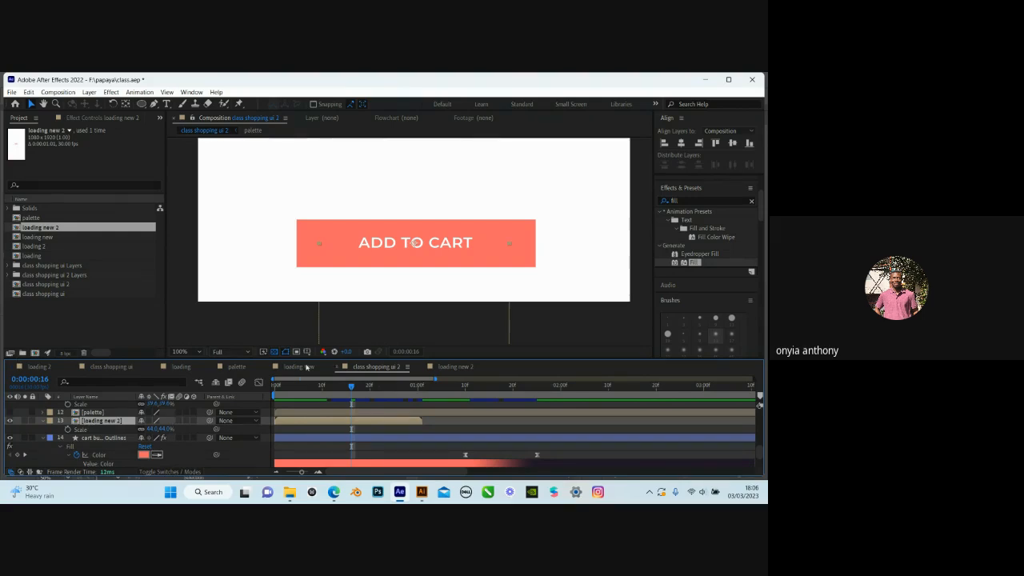
pyautogui.click(300, 367)
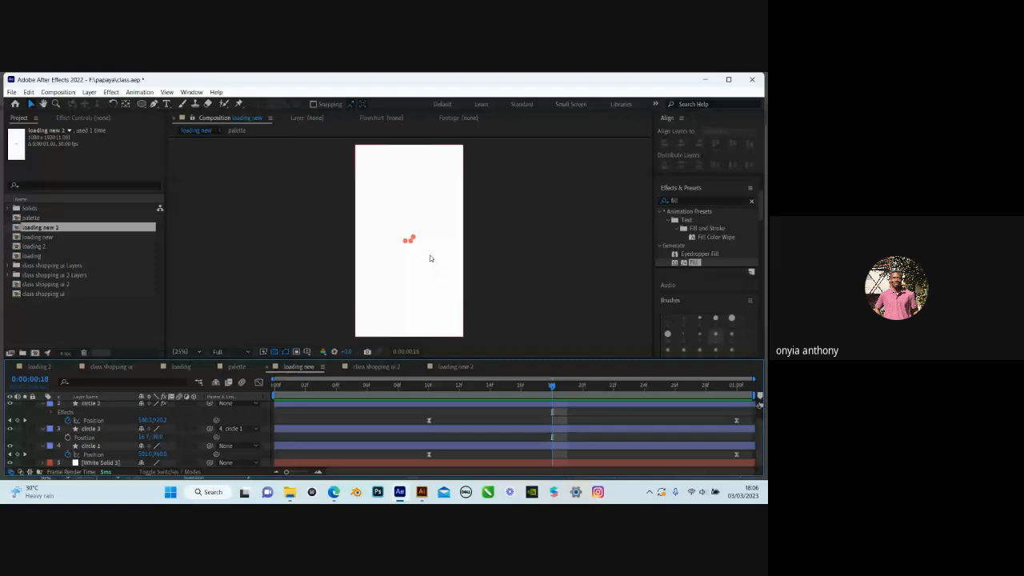
pyautogui.click(372, 366)
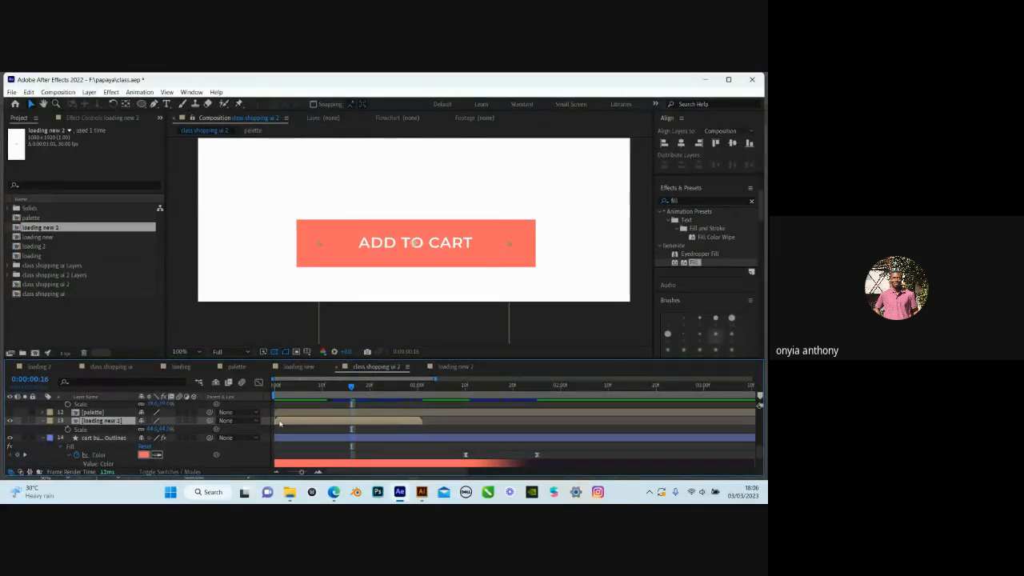
# Enable time remapping on the loading new 2 layer
pyautogui.click(42, 421)
pyautogui.click(42, 423)
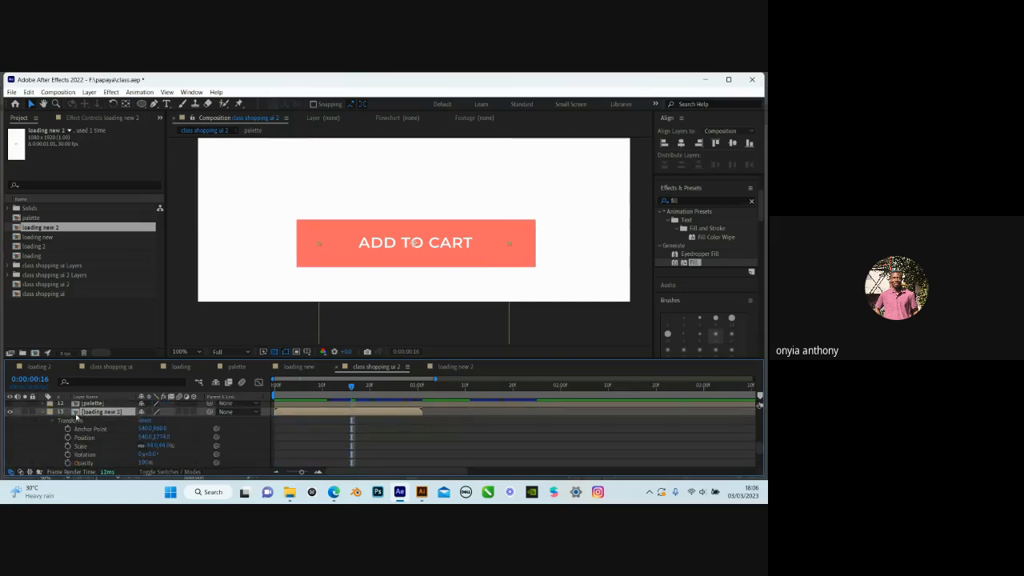
pyautogui.click(57, 413)
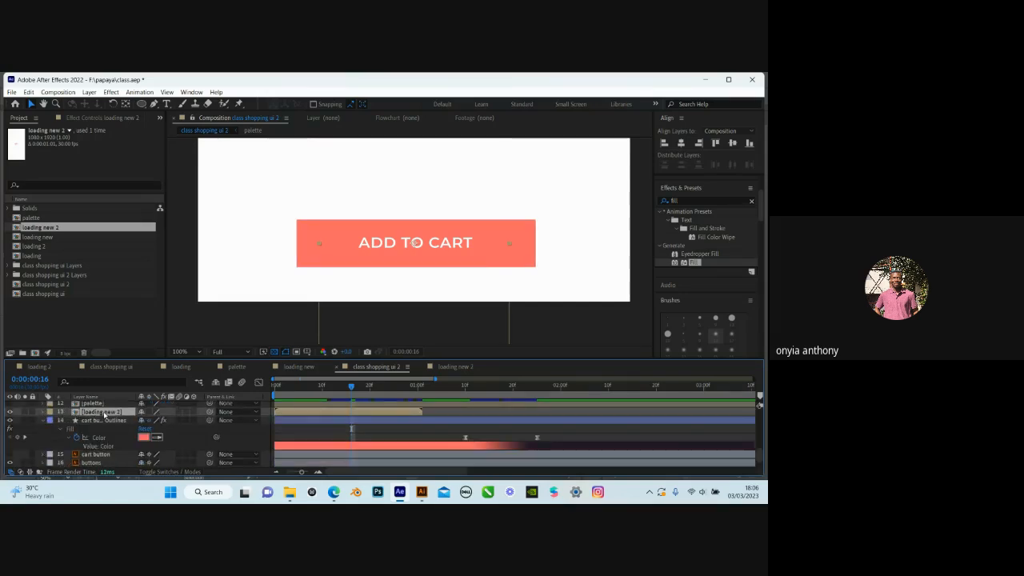
pyautogui.rightClick(104, 414)
pyautogui.moveTo(132, 191)
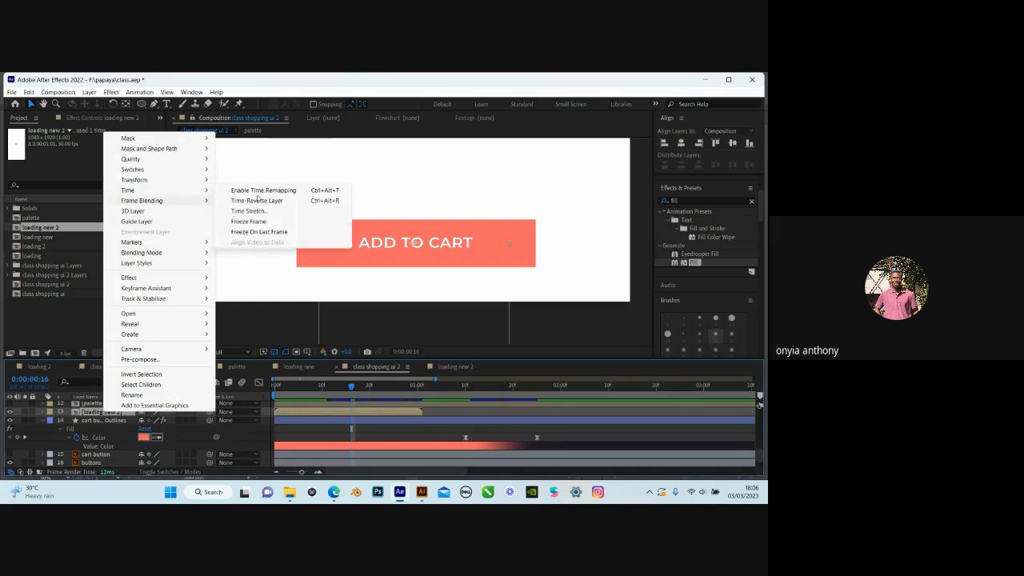
pyautogui.click(261, 190)
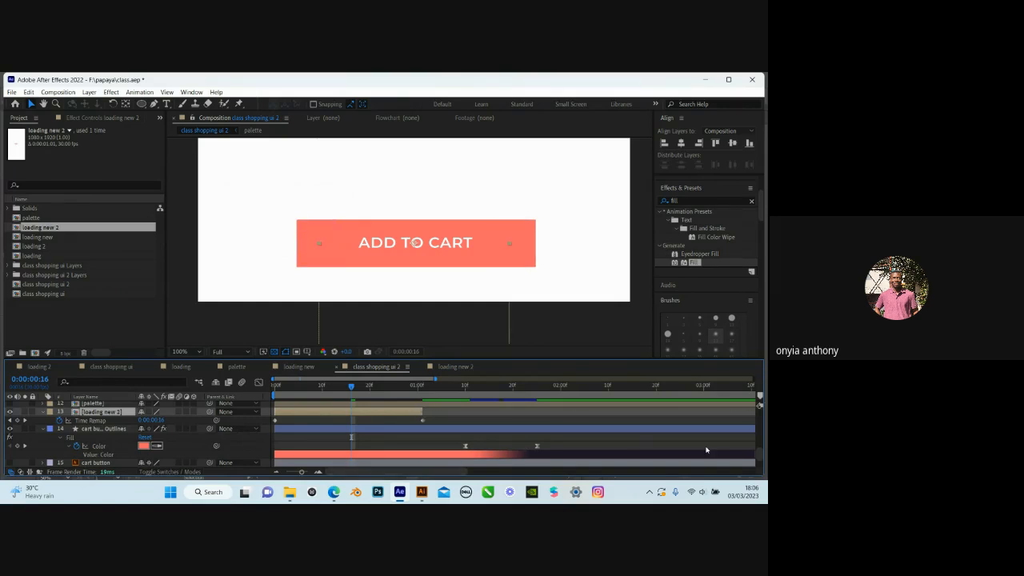
# Add the expression loopOut(type = "cycle", numKeyframes = 0) to the loading new 2 layer's Time Remap property
pyautogui.keyDown('alt'); pyautogui.click(60, 422); pyautogui.keyUp('alt')
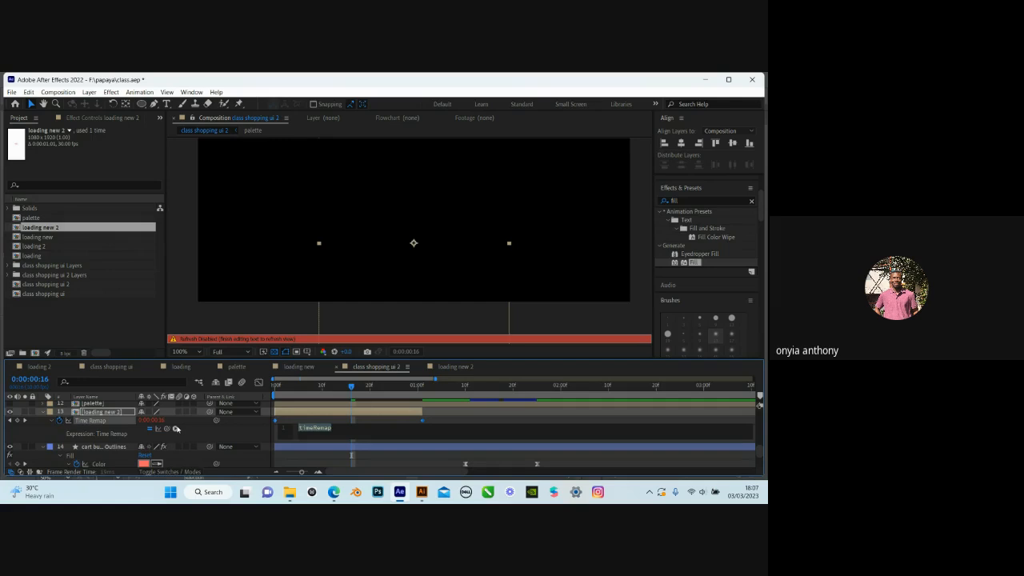
pyautogui.click(175, 430)
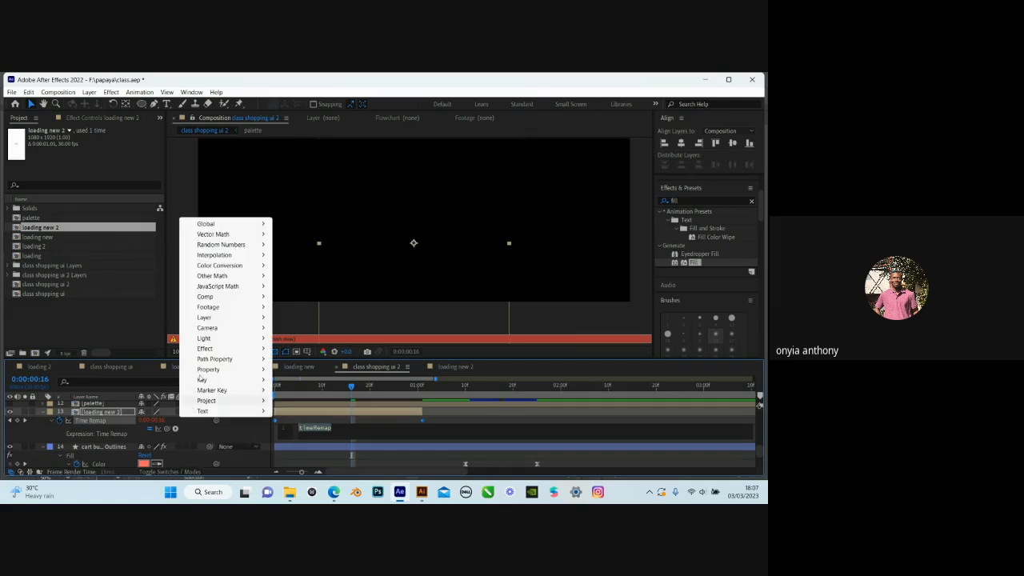
pyautogui.moveTo(228, 369)
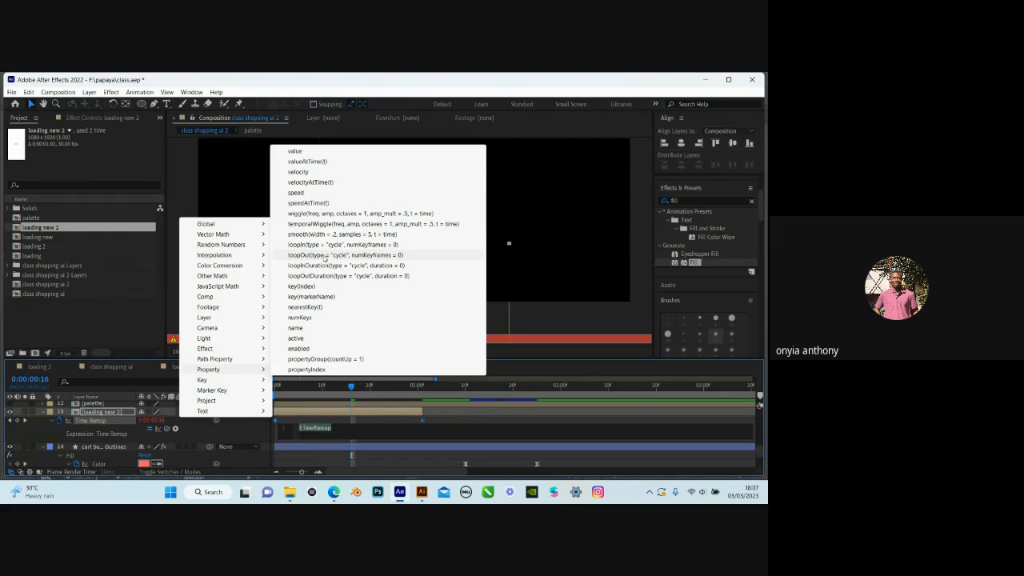
pyautogui.click(325, 256)
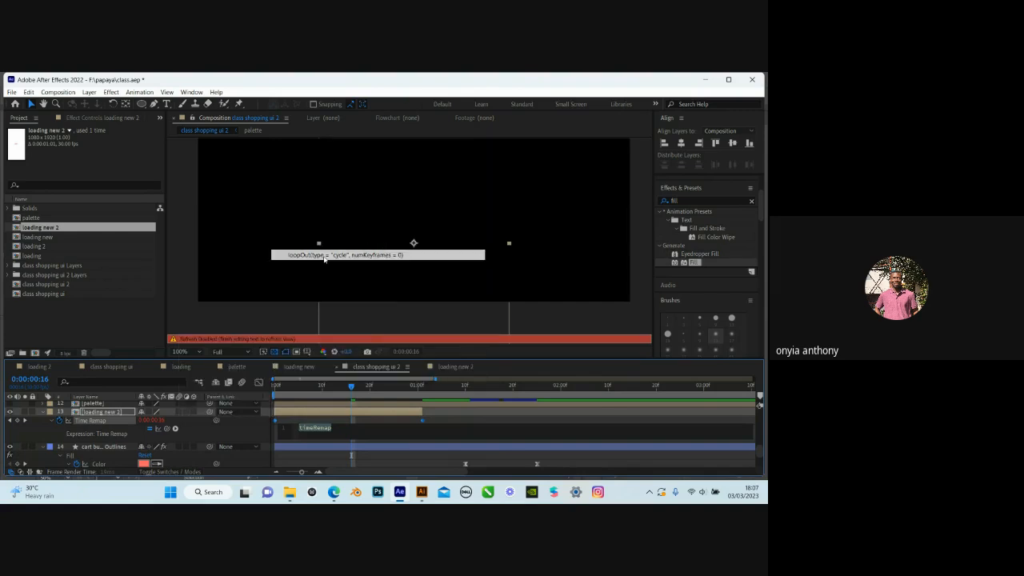
pyautogui.click(437, 410)
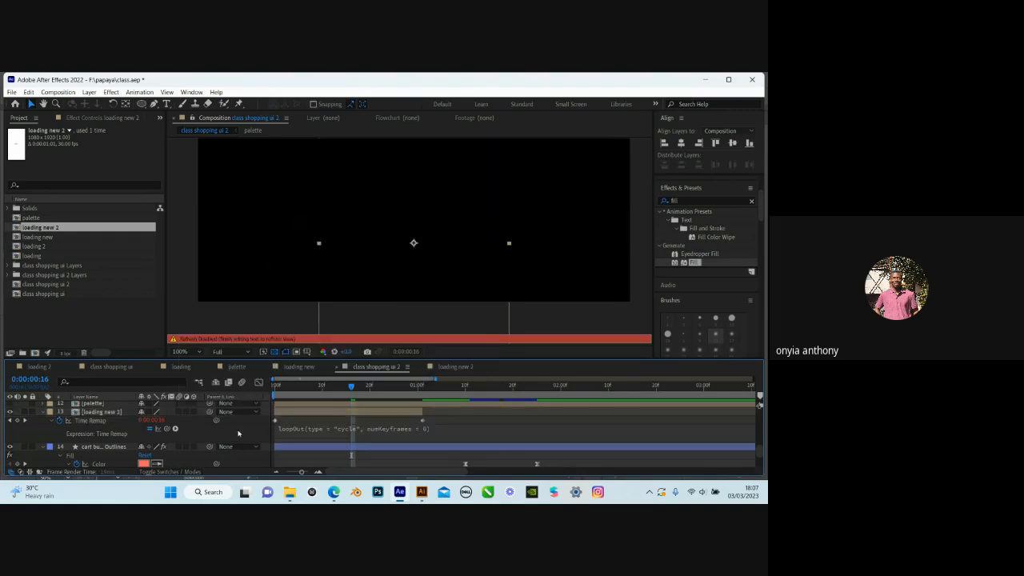
# Extend the loading new 2 layer's out point to the end of the class shopping ui 2 composition
pyautogui.moveTo(421, 410); pyautogui.dragTo(562, 411)
pyautogui.press('-')
pyautogui.press('-')
pyautogui.press('-')
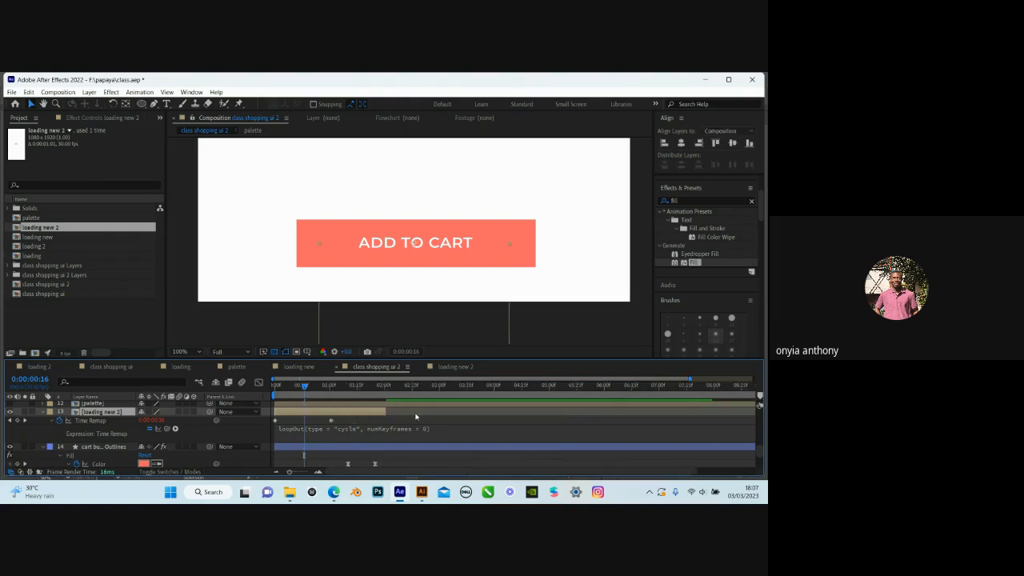
pyautogui.moveTo(479, 415); pyautogui.dragTo(746, 420)
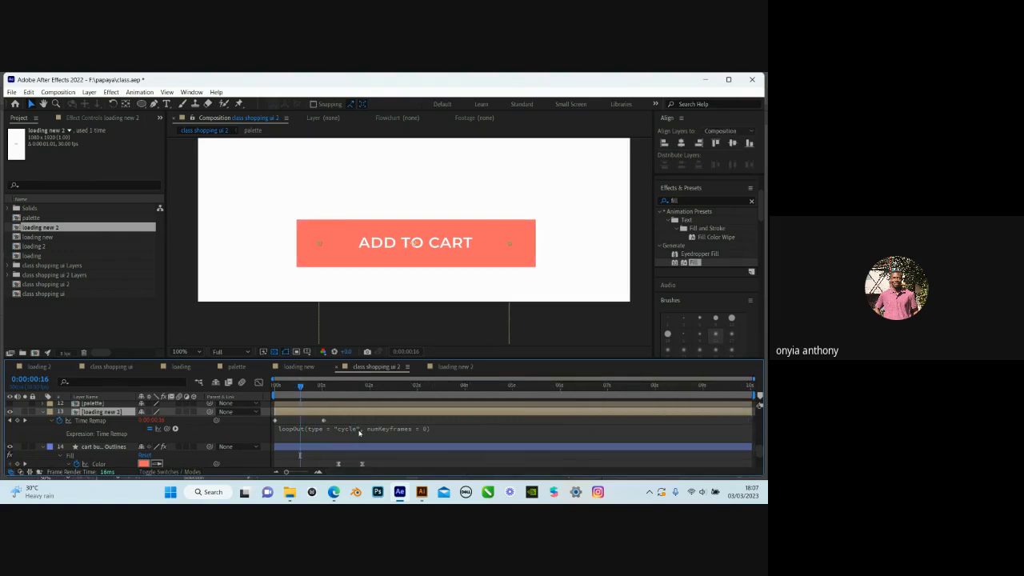
# Preview the looping dots on the cart button across the timeline and save the project
pyautogui.moveTo(301, 388); pyautogui.dragTo(500, 388)
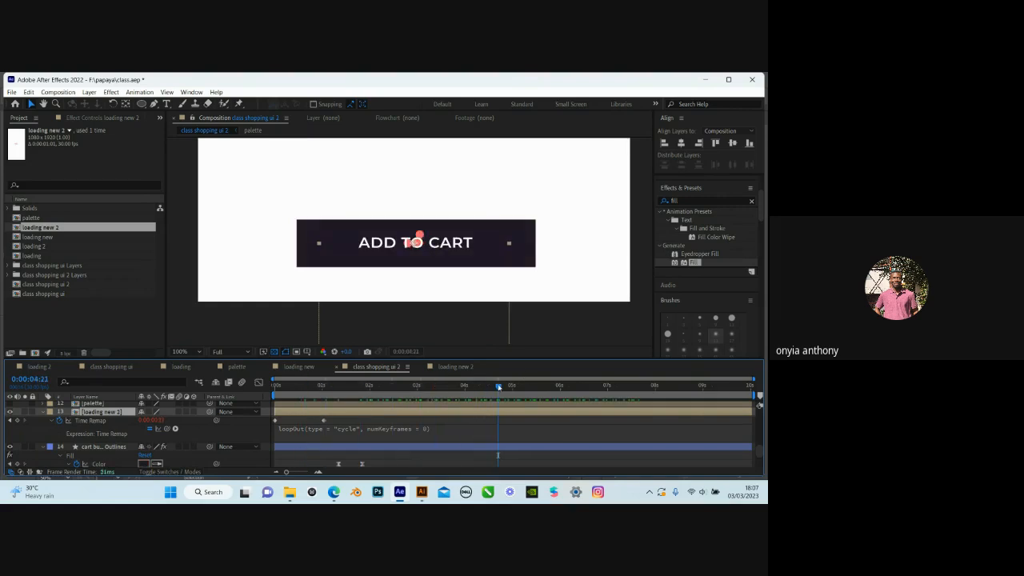
pyautogui.press('space')
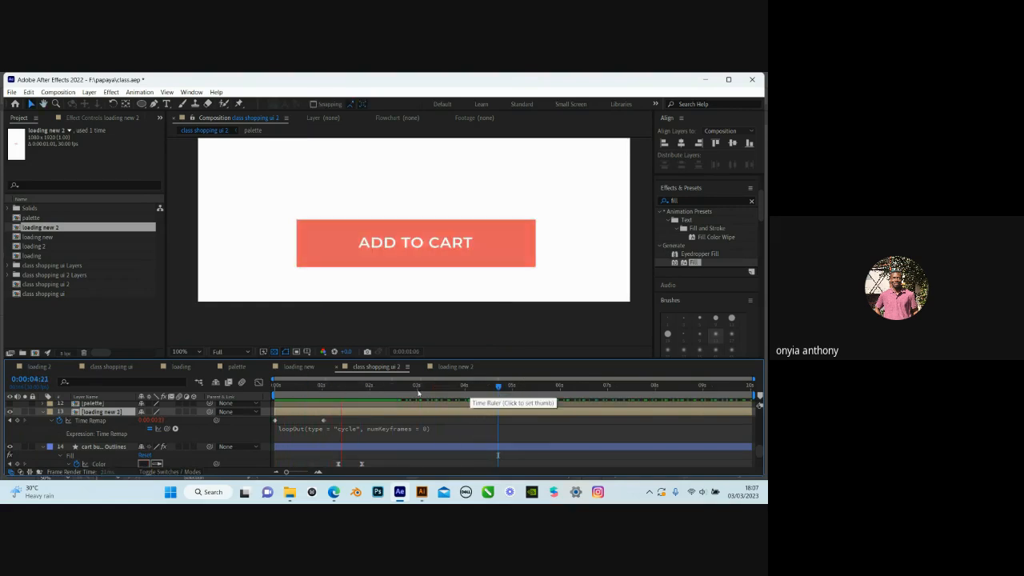
pyautogui.click(553, 392)
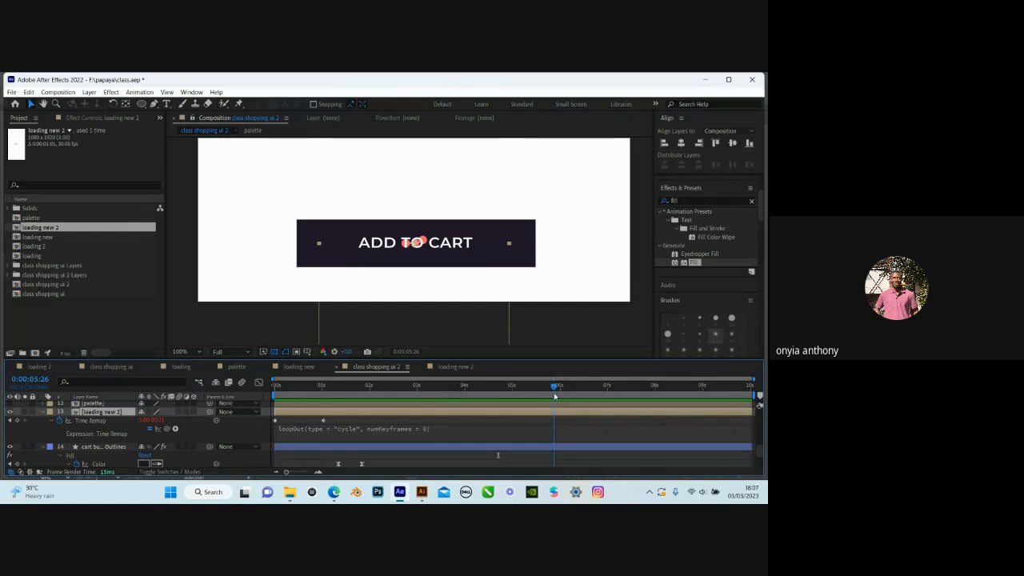
pyautogui.moveTo(544, 410); pyautogui.dragTo(408, 442)
pyautogui.hotkey('ctrl', 's')
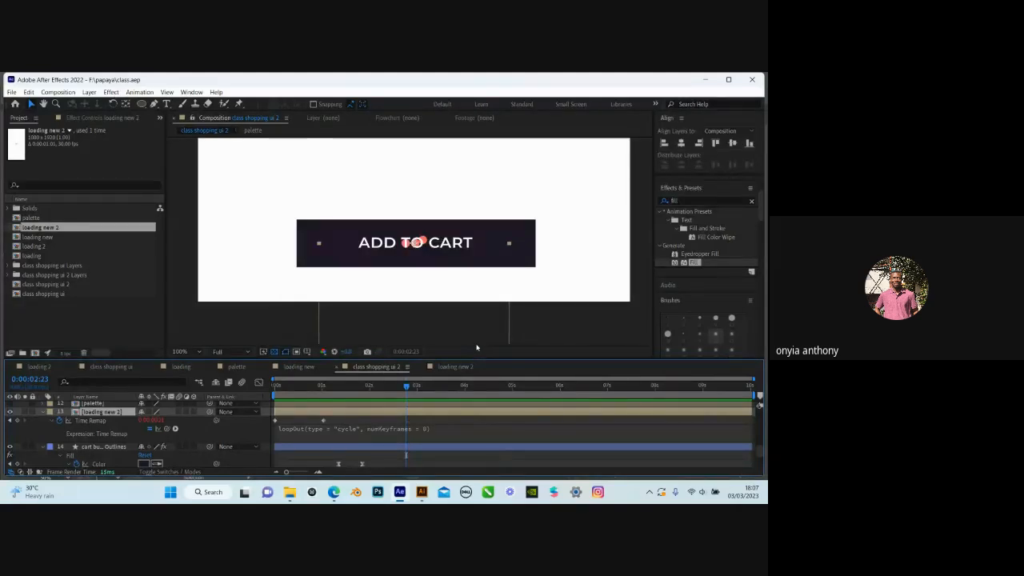
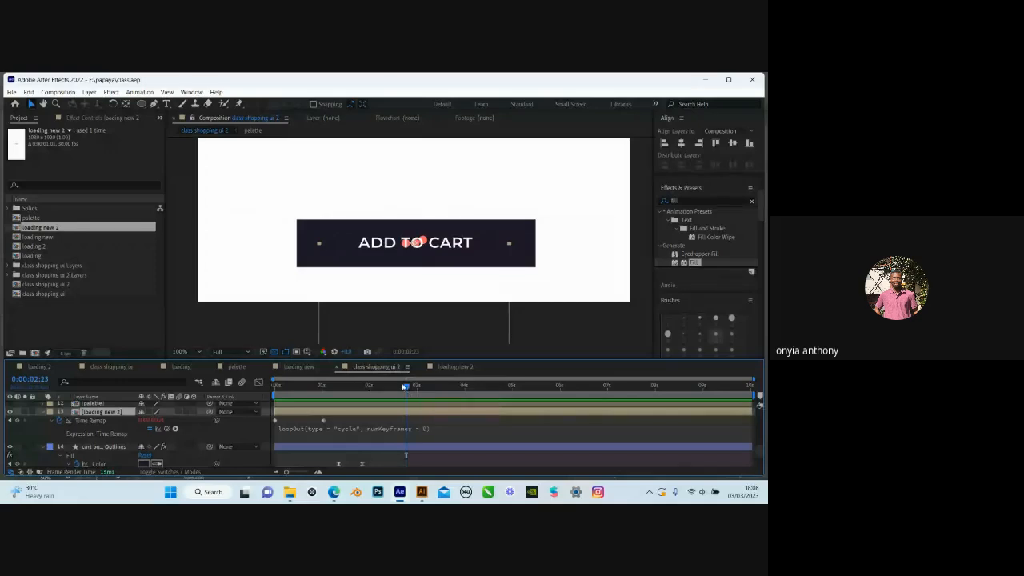
# Go to the cart button's first Fill color keyframe at 0:00:01:10 and move the loading new 2 layer down towards the button's lower edge
pyautogui.moveTo(406, 387); pyautogui.dragTo(381, 395)
pyautogui.scroll(-2, 376, 442)
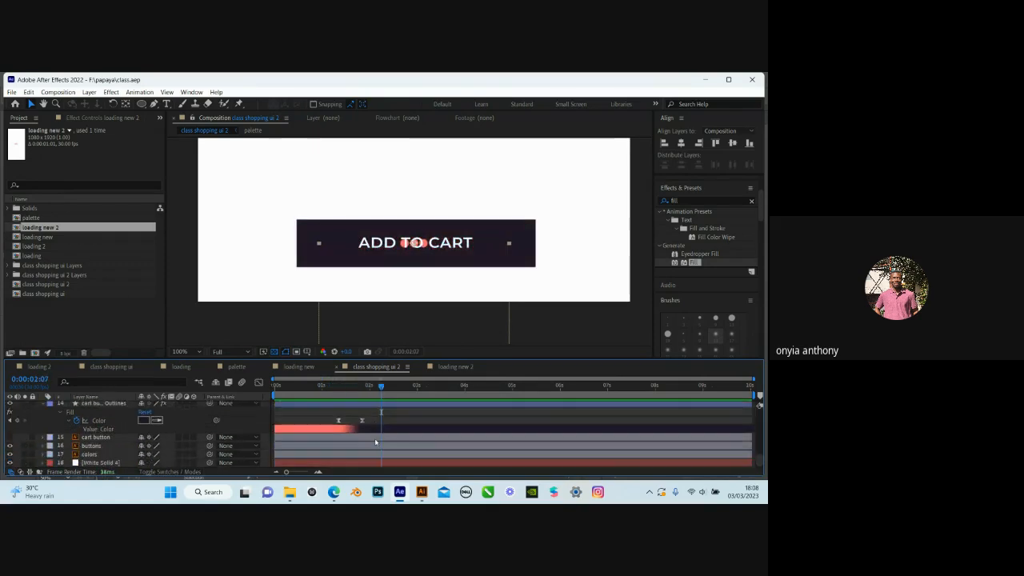
pyautogui.scroll(1, 377, 442)
pyautogui.press('j')
pyautogui.press('j')
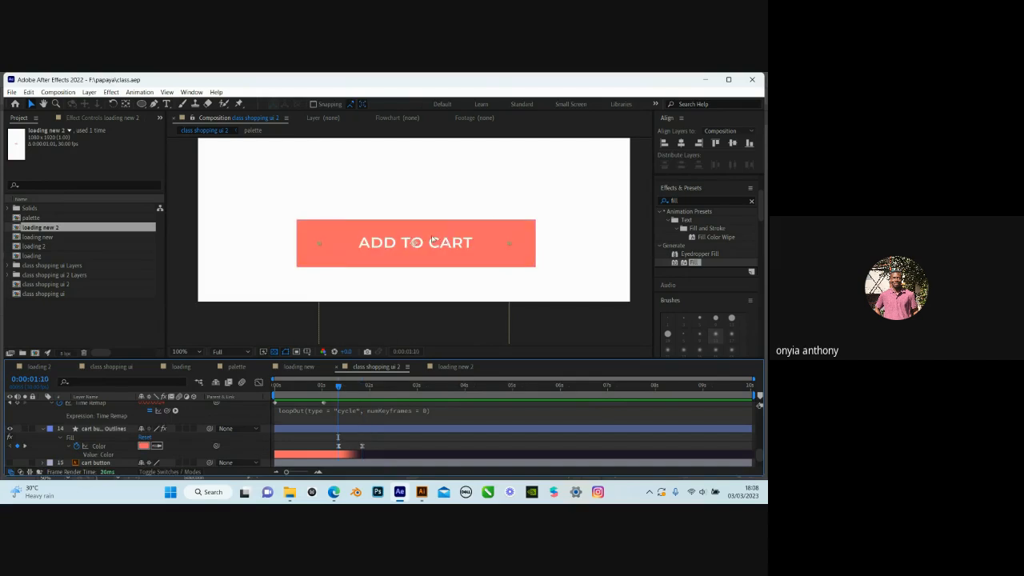
pyautogui.moveTo(415, 247); pyautogui.dragTo(414, 260)
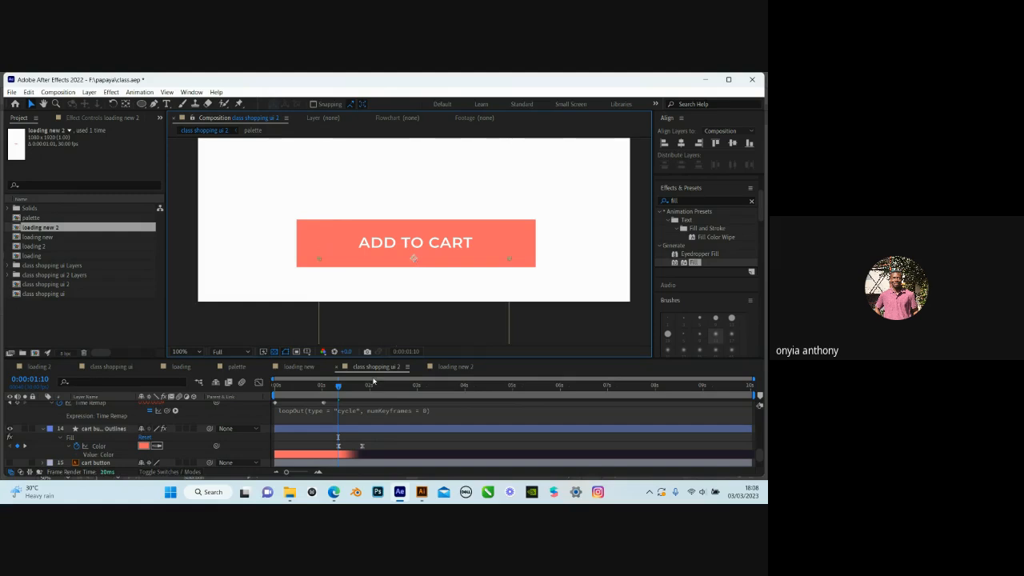
# Select the loading new 2 layer and collapse its Time Remap property and expression
pyautogui.scroll(2, 104, 428)
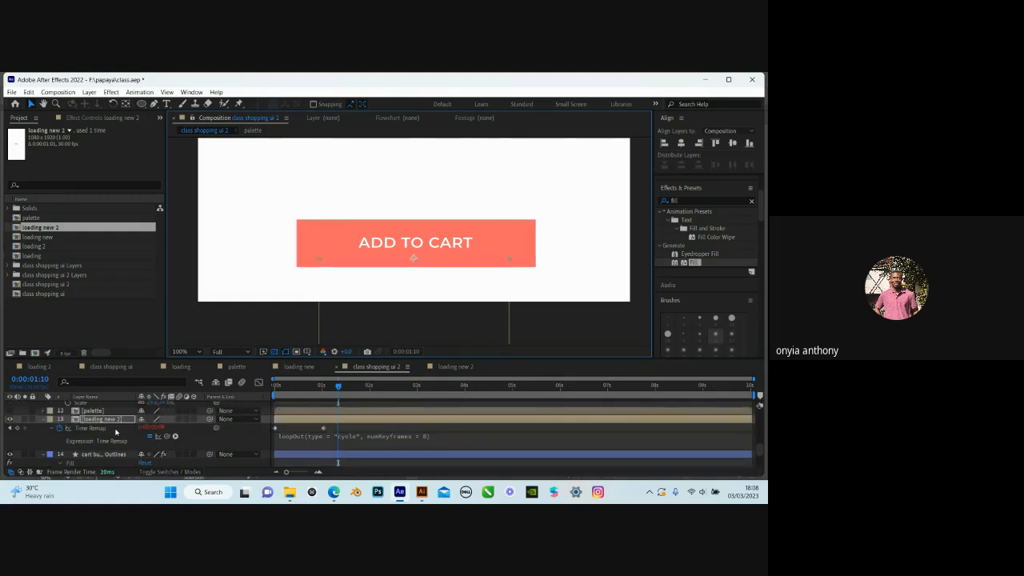
pyautogui.scroll(-2, 105, 445)
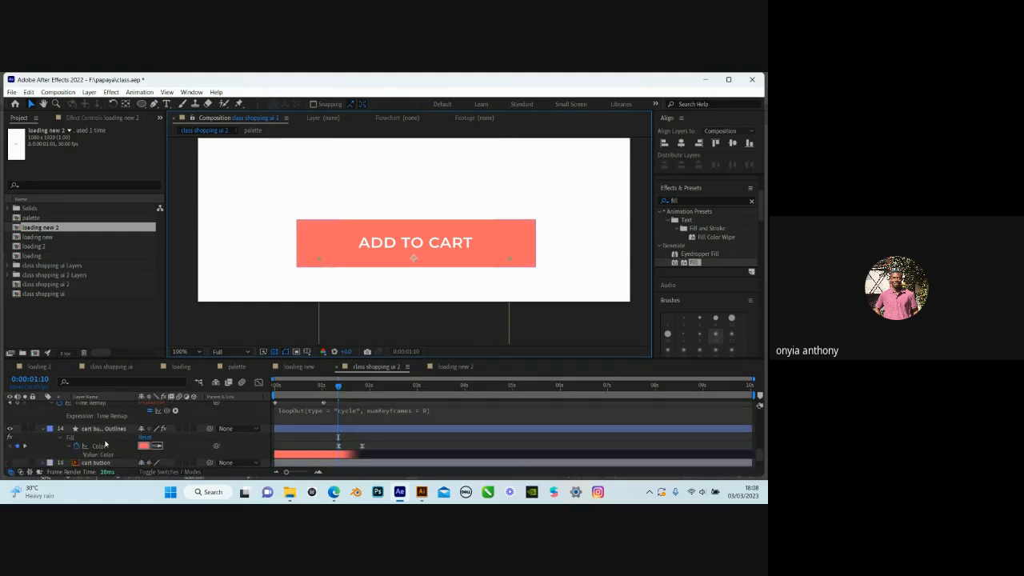
pyautogui.scroll(2, 112, 436)
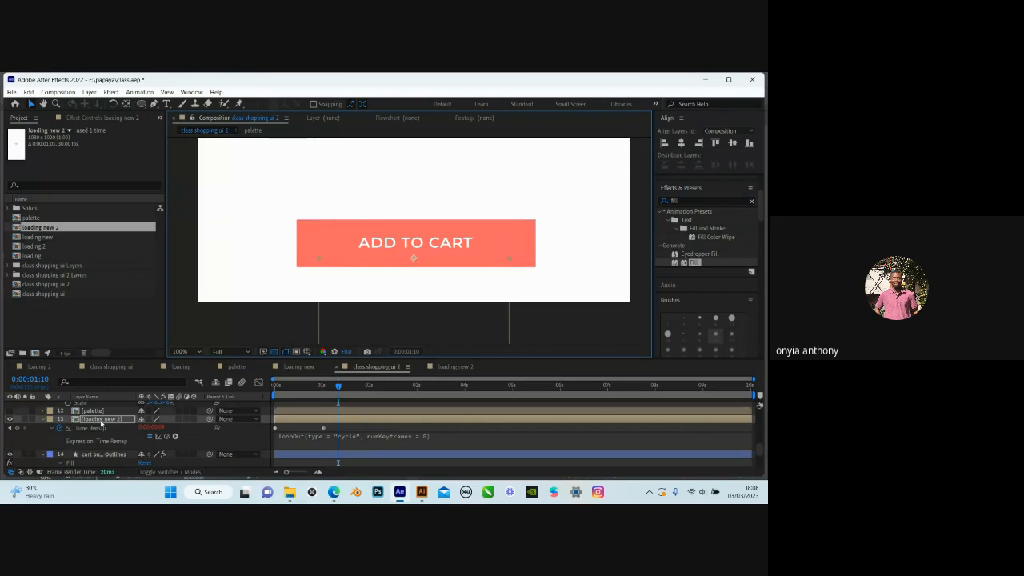
pyautogui.click(101, 421)
pyautogui.press('u')
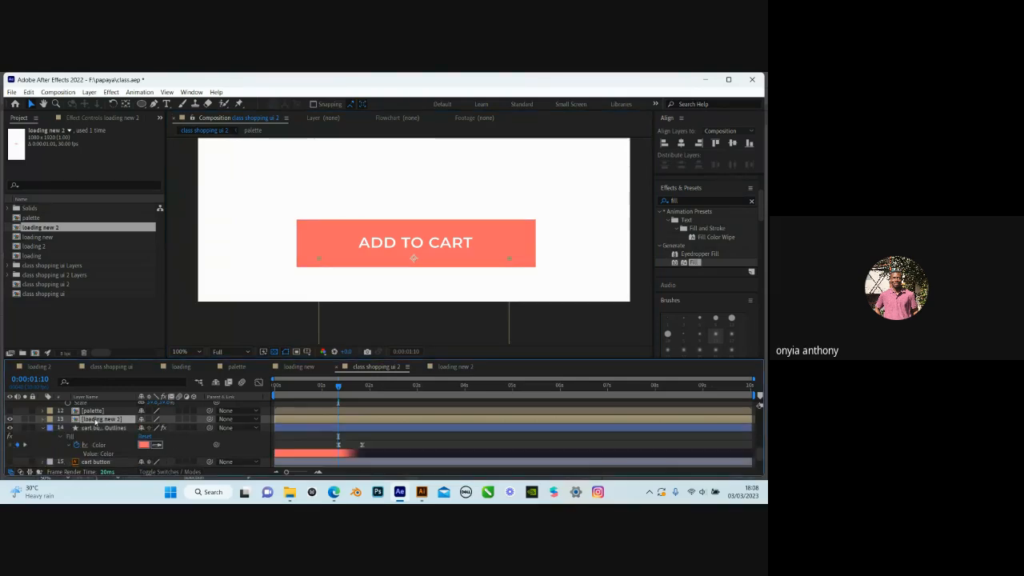
# Parent the loading new 2 layer to the ADD TO CART text layer and try shifting the text's Y position
pyautogui.scroll(3, 109, 430)
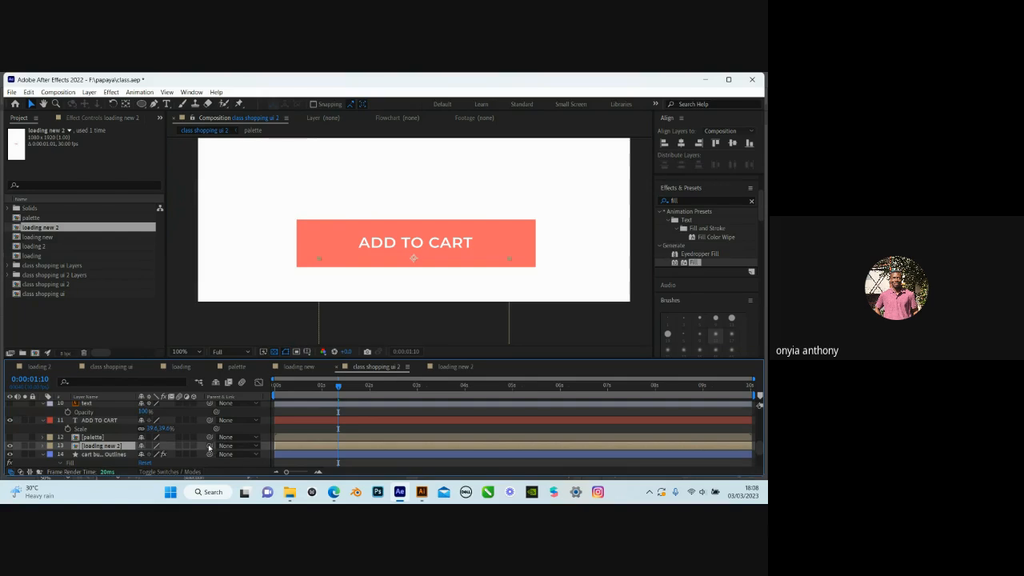
pyautogui.moveTo(206, 447); pyautogui.dragTo(106, 425)
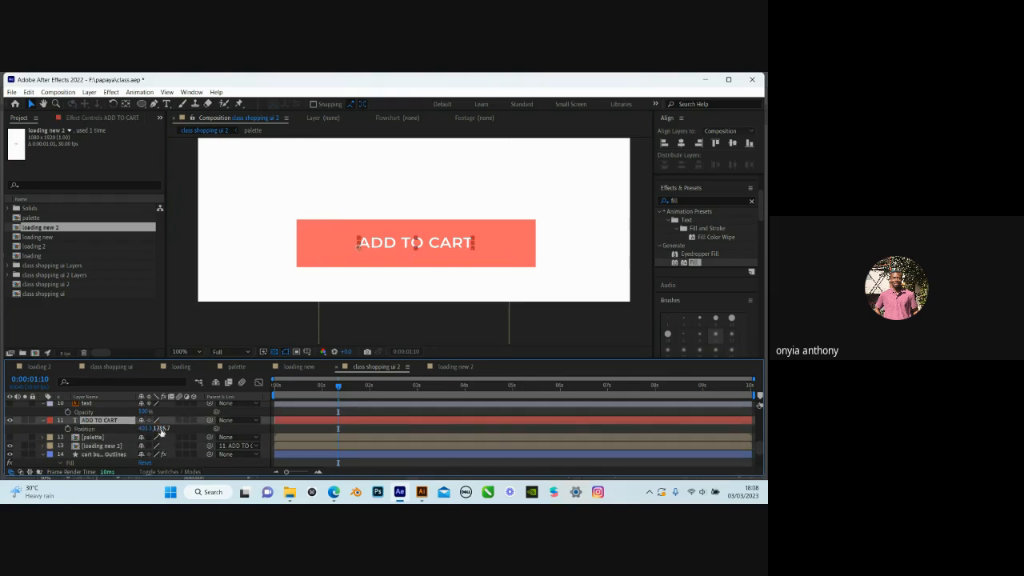
pyautogui.press('p')
pyautogui.moveTo(160, 428)
pyautogui.mouseDown()
pyautogui.moveTo(164, 419)
pyautogui.moveTo(141, 415)
pyautogui.moveTo(164, 411)
pyautogui.mouseUp()
pyautogui.scroll(-1, 342, 428)
pyautogui.scroll(1, 327, 423)
# Show the ADD TO CART layer's Opacity alongside Position and add a keyframe to both properties at 0:00:01:10
pyautogui.hotkey('shift', 't')
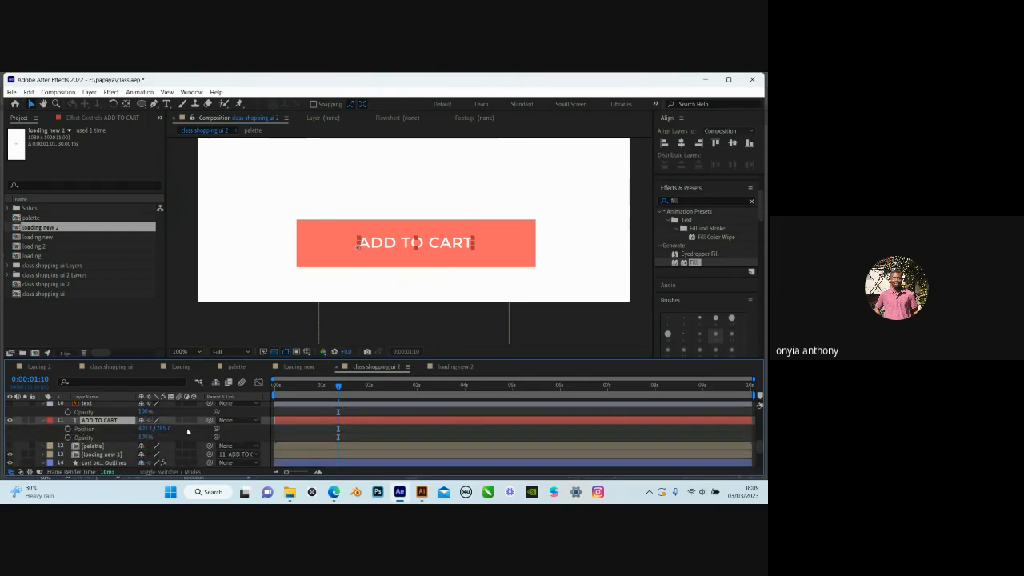
pyautogui.click(67, 429)
pyautogui.click(67, 437)
# At the button's second Color keyframe, 0:00:01:25, raise the ADD TO CART text to a Y position of about 1747 and set its Opacity to 0%
pyautogui.scroll(-2, 338, 431)
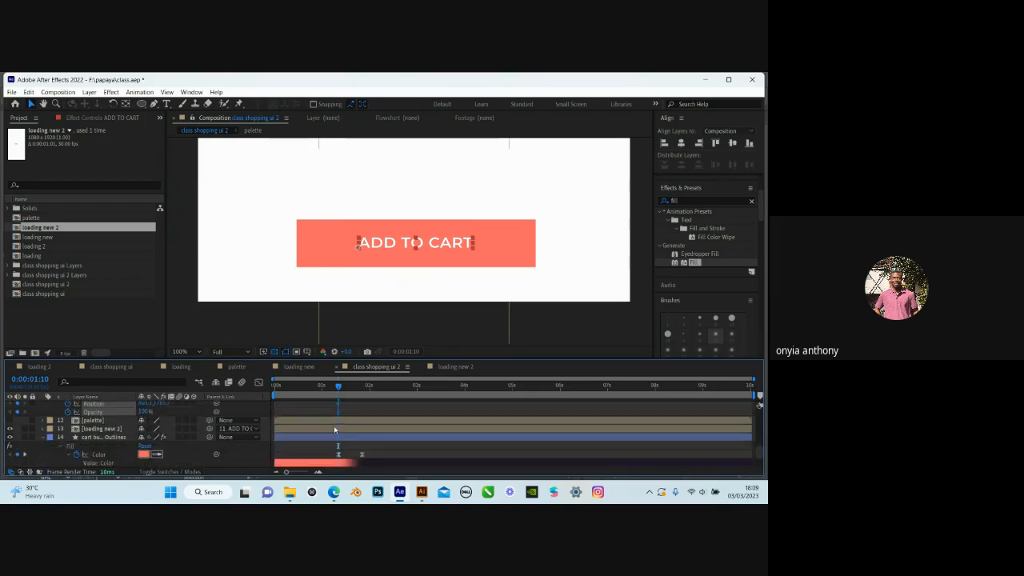
pyautogui.press('k')
pyautogui.scroll(2, 402, 444)
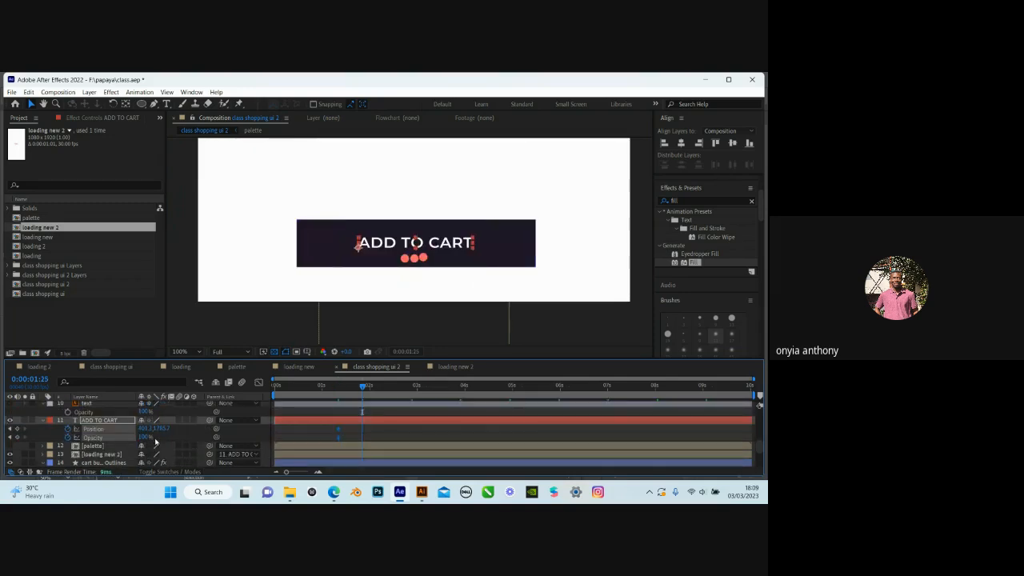
pyautogui.moveTo(168, 428); pyautogui.dragTo(145, 428)
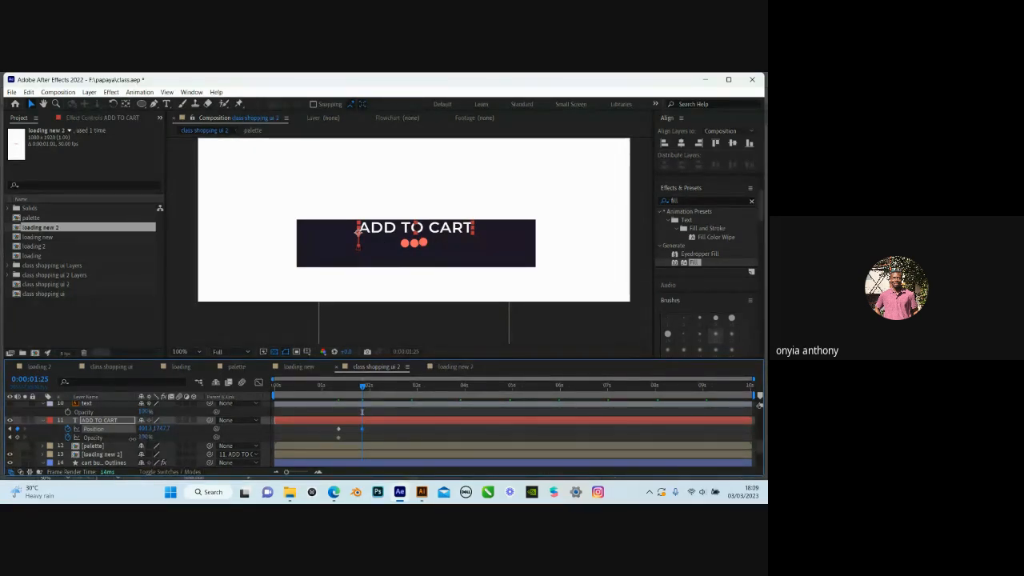
pyautogui.moveTo(133, 438); pyautogui.dragTo(144, 454)
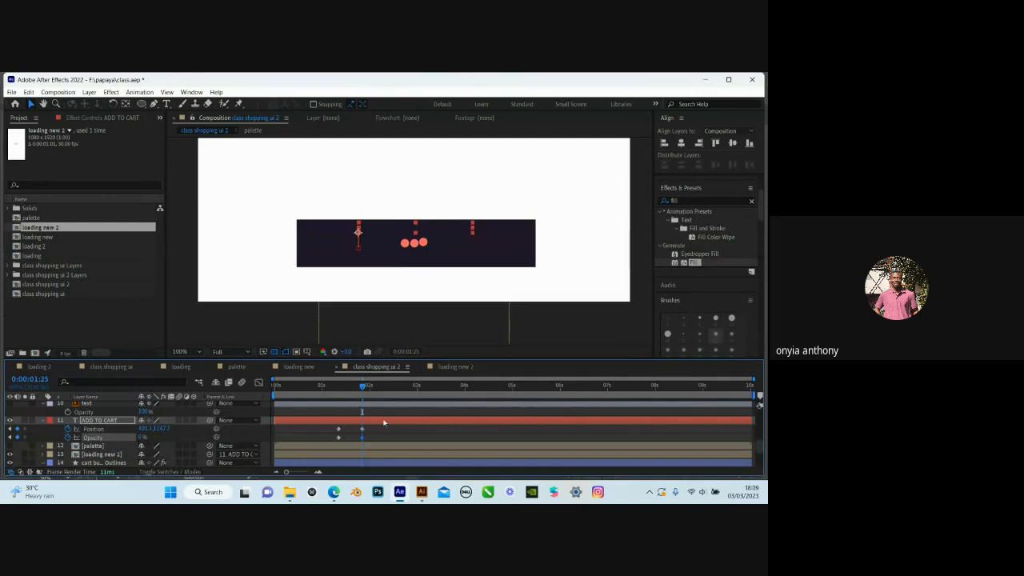
# Apply Easy Ease to all four Position and Opacity keyframes of the ADD TO CART layer
pyautogui.moveTo(377, 450); pyautogui.dragTo(325, 433)
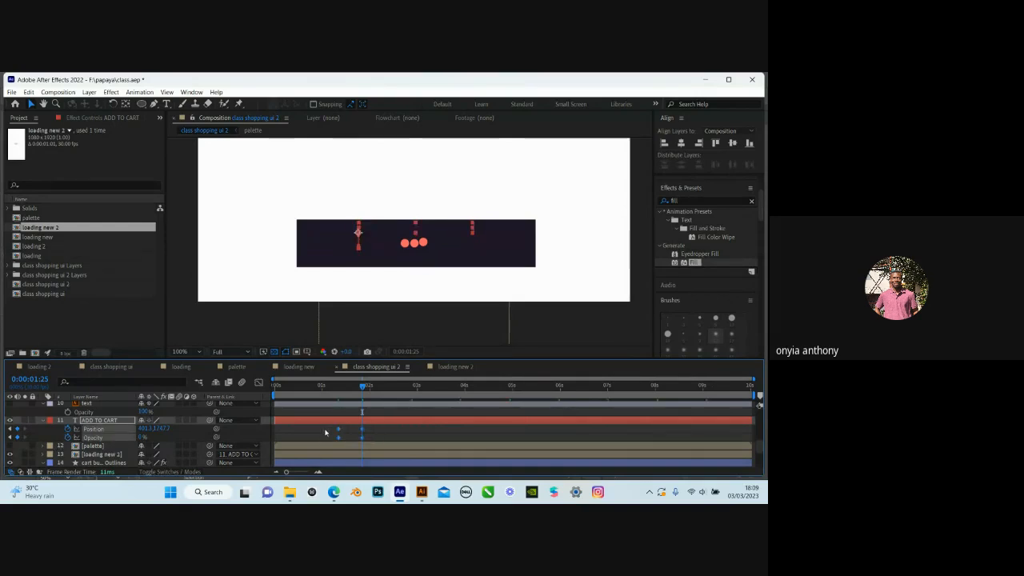
pyautogui.click(386, 439)
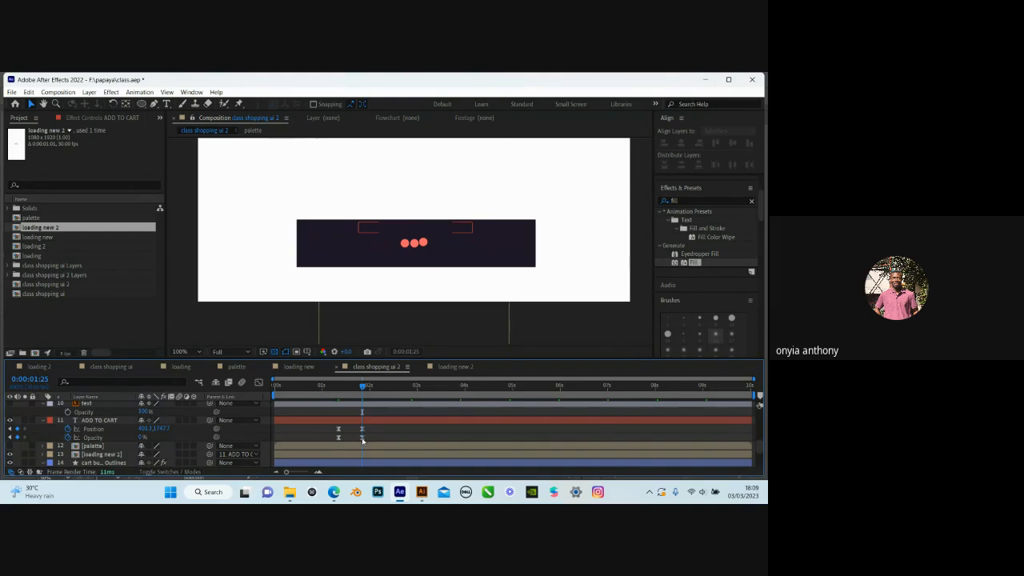
# Preview the text-to-dots transition and move the ADD TO CART layer's 0% Opacity keyframe earlier to 0:00:01:22
pyautogui.moveTo(334, 390)
pyautogui.mouseDown()
pyautogui.moveTo(357, 389)
pyautogui.moveTo(340, 393)
pyautogui.mouseUp()
pyautogui.press('pageup')
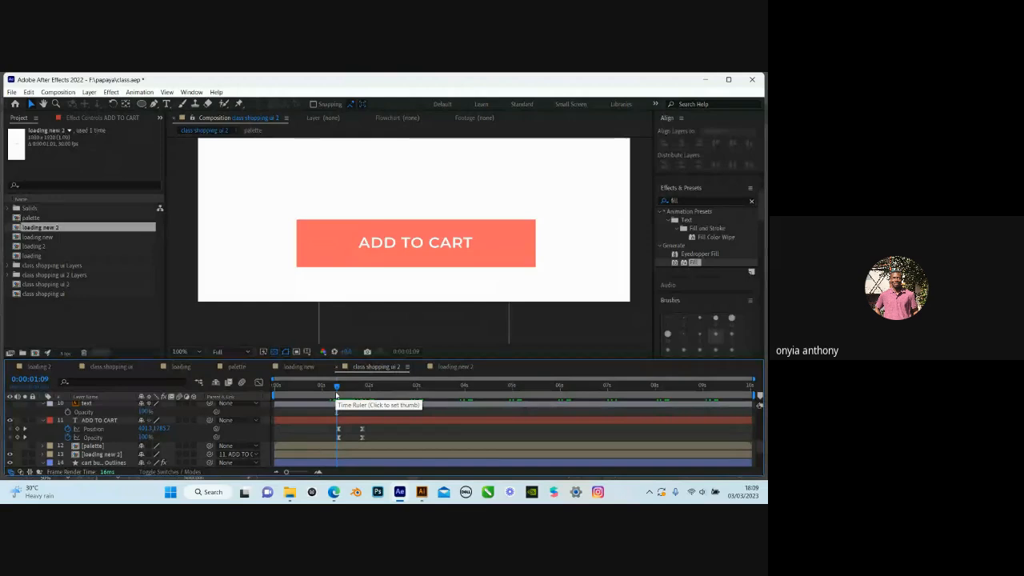
pyautogui.moveTo(336, 394); pyautogui.dragTo(333, 395)
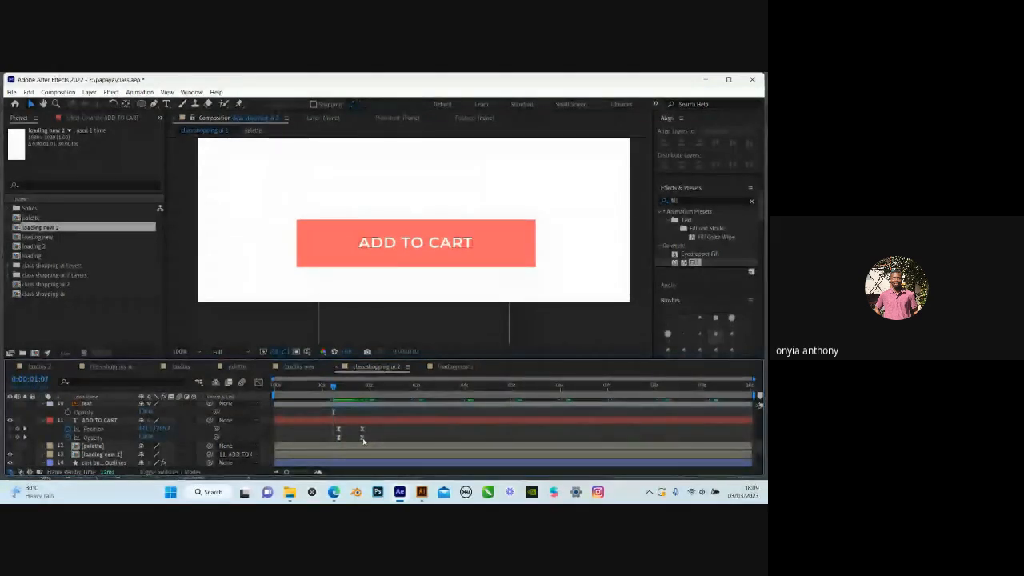
pyautogui.moveTo(362, 439); pyautogui.dragTo(357, 442)
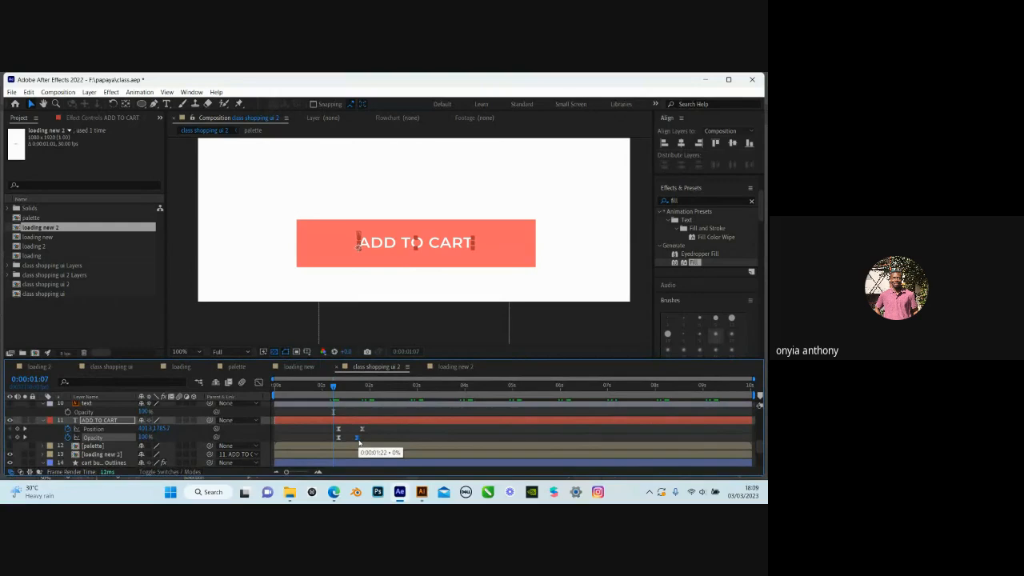
# Preview the ADD TO CART button's change into loading dots and return the time indicator to 0:00:01:05
pyautogui.moveTo(359, 442); pyautogui.dragTo(358, 443)
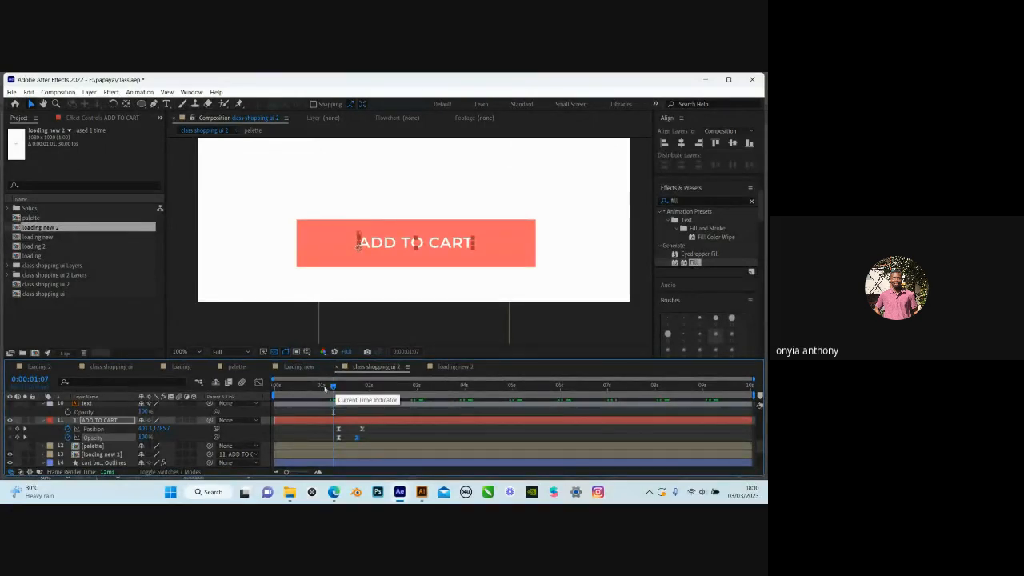
pyautogui.moveTo(325, 389); pyautogui.dragTo(344, 392)
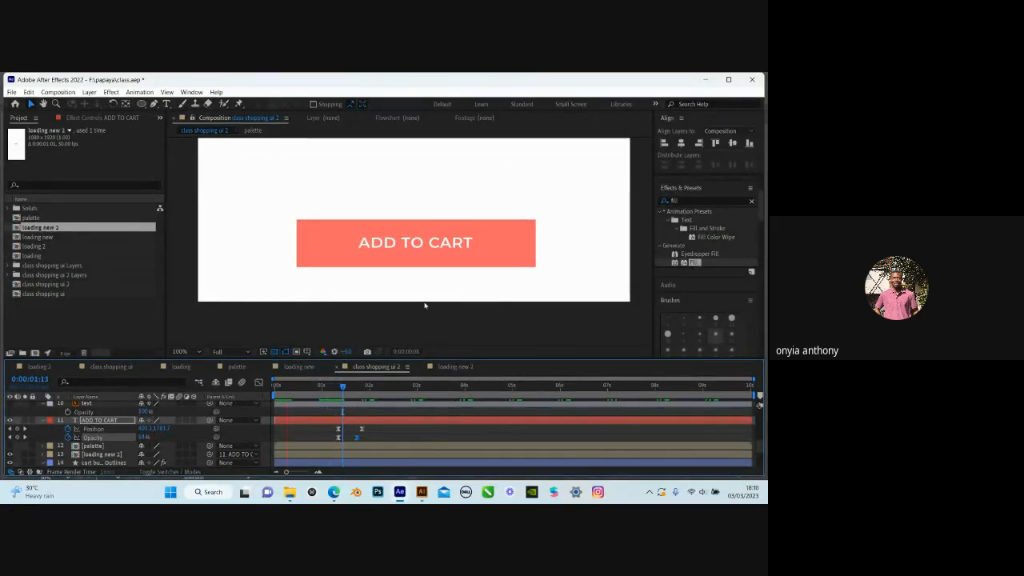
pyautogui.scroll(-2, 425, 304)
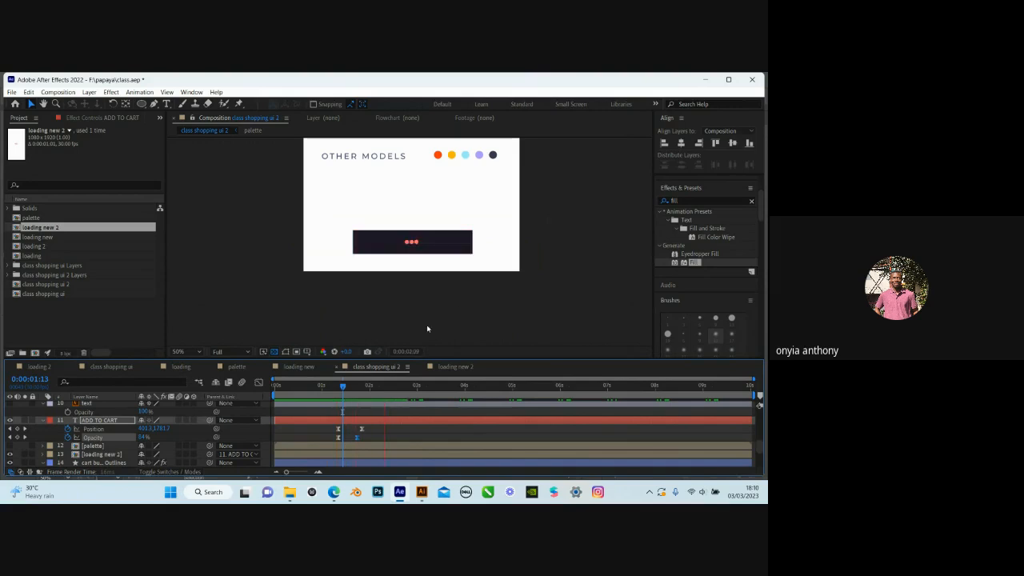
pyautogui.moveTo(341, 390)
pyautogui.mouseDown()
pyautogui.moveTo(321, 389)
pyautogui.moveTo(330, 390)
pyautogui.mouseUp()
pyautogui.scroll(-2, 433, 292)
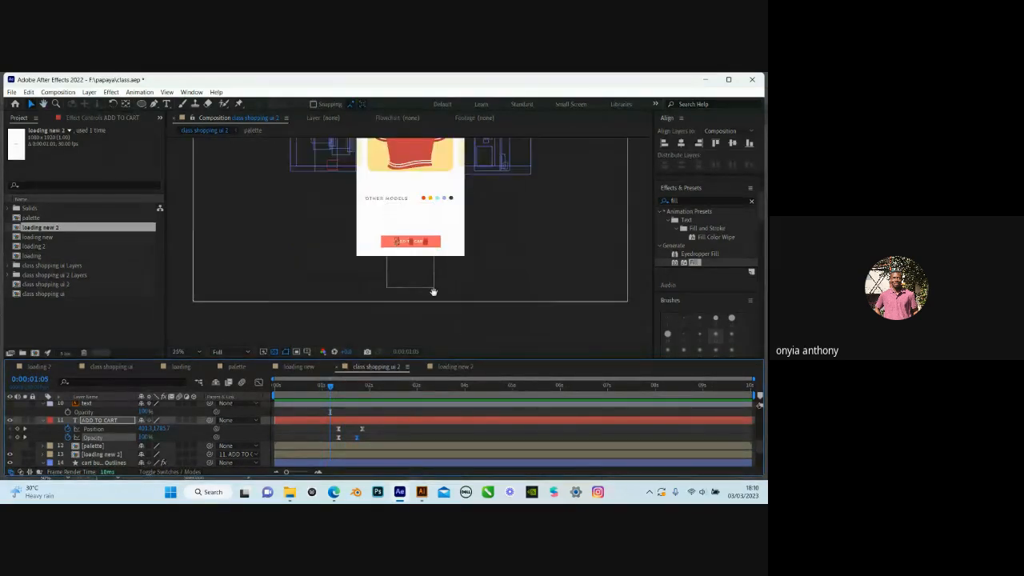
# Set the composition view to Fit up to 100% and play the animation from 0:00:00:00
pyautogui.click(179, 352)
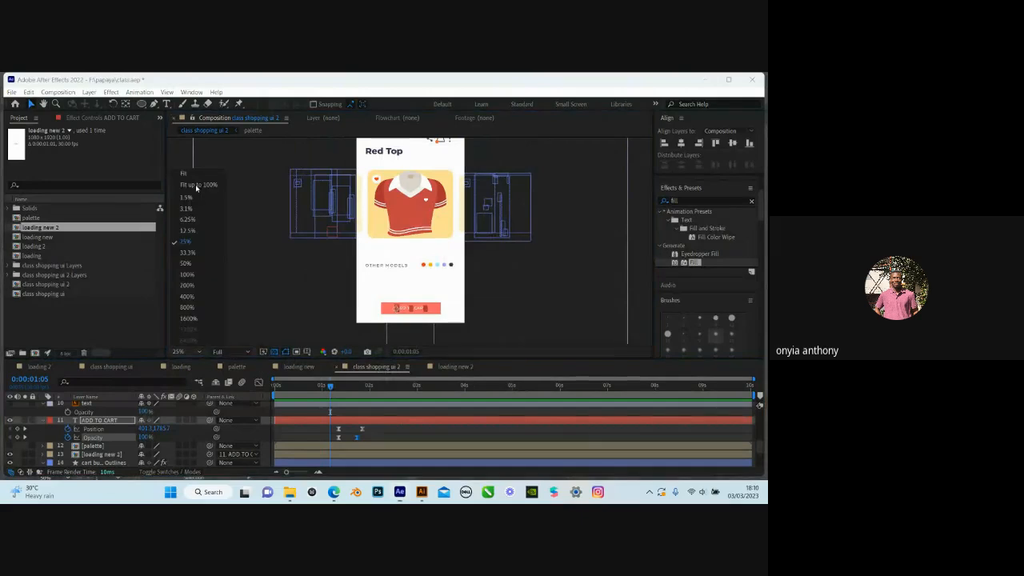
pyautogui.click(197, 185)
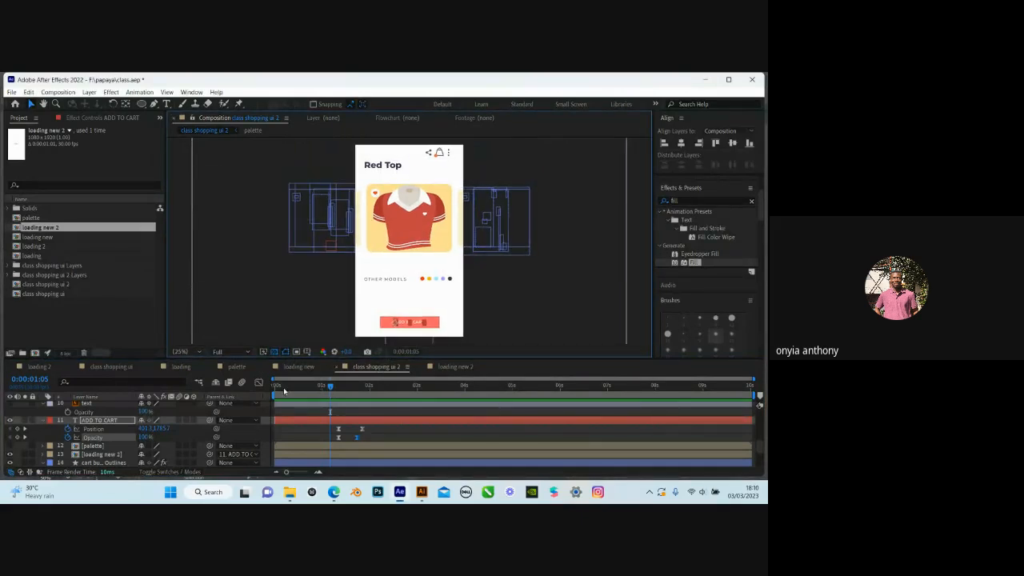
pyautogui.moveTo(305, 387); pyautogui.dragTo(272, 387)
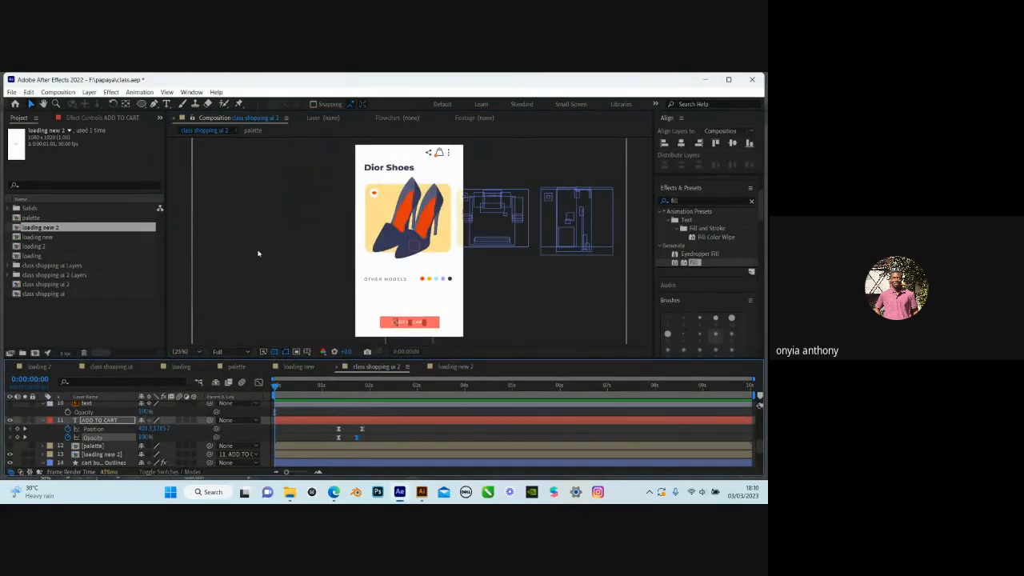
pyautogui.press('space')
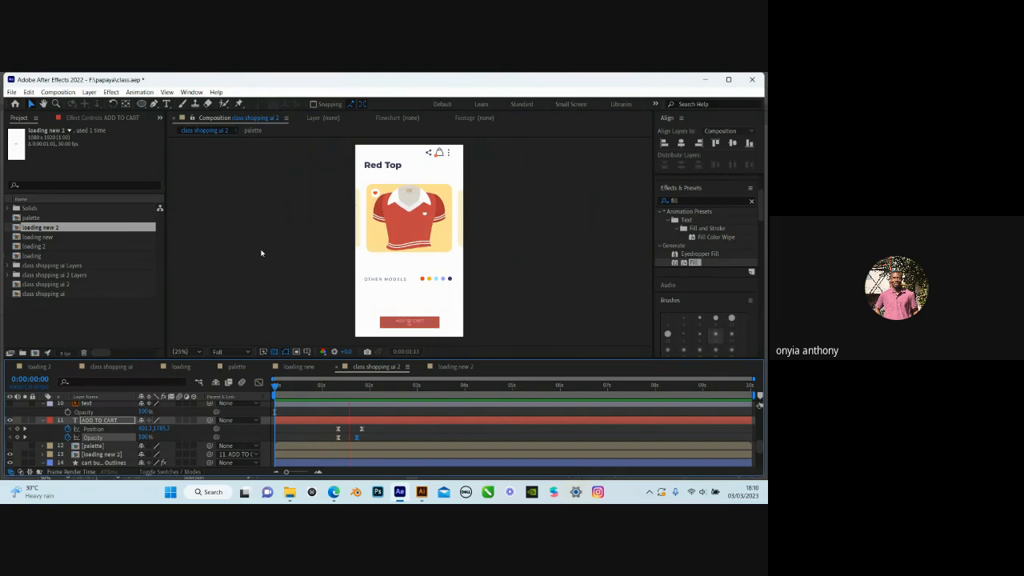
pyautogui.press('space')
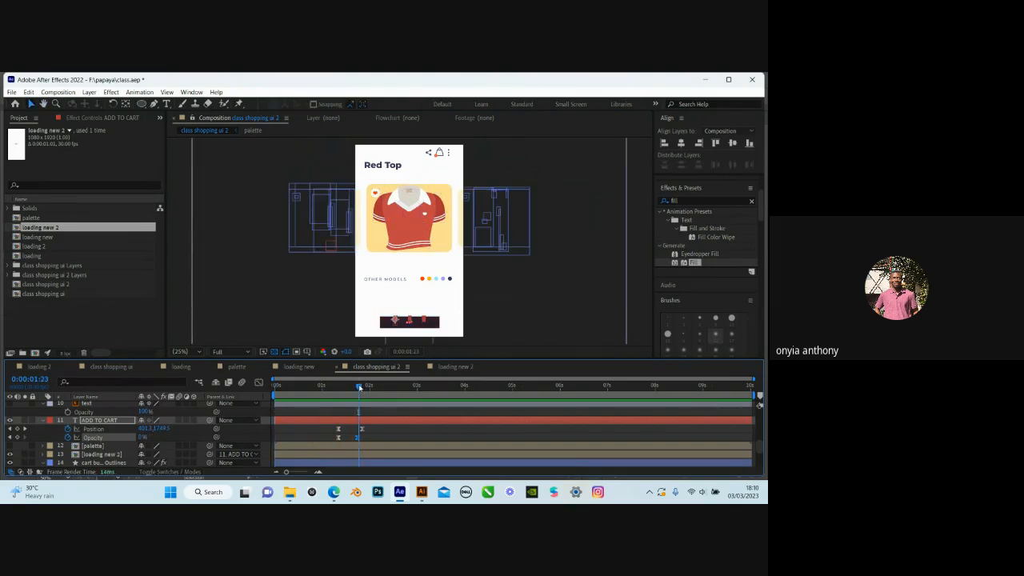
# Set the work area of class shopping ui 2 to start at about 0:00:01:07, just before the ADD TO CART keyframes
pyautogui.moveTo(350, 391); pyautogui.dragTo(330, 396)
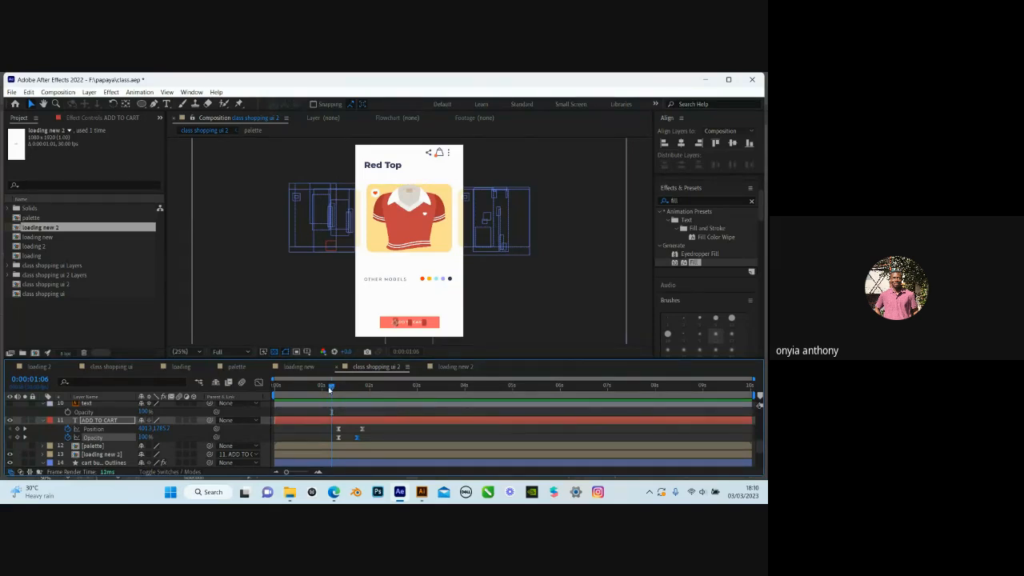
pyautogui.moveTo(331, 388); pyautogui.dragTo(333, 387)
pyautogui.scroll(1, 345, 433)
pyautogui.scroll(-2, 338, 440)
pyautogui.scroll(2, 337, 432)
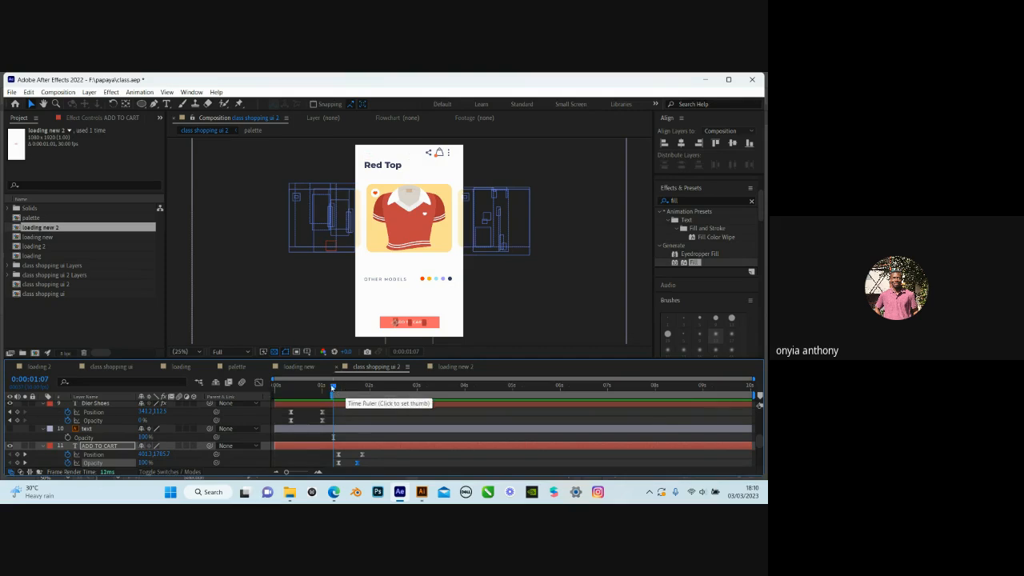
# Try ending the work area at 0:00:02:06
pyautogui.click(338, 390)
pyautogui.moveTo(349, 394); pyautogui.dragTo(379, 401)
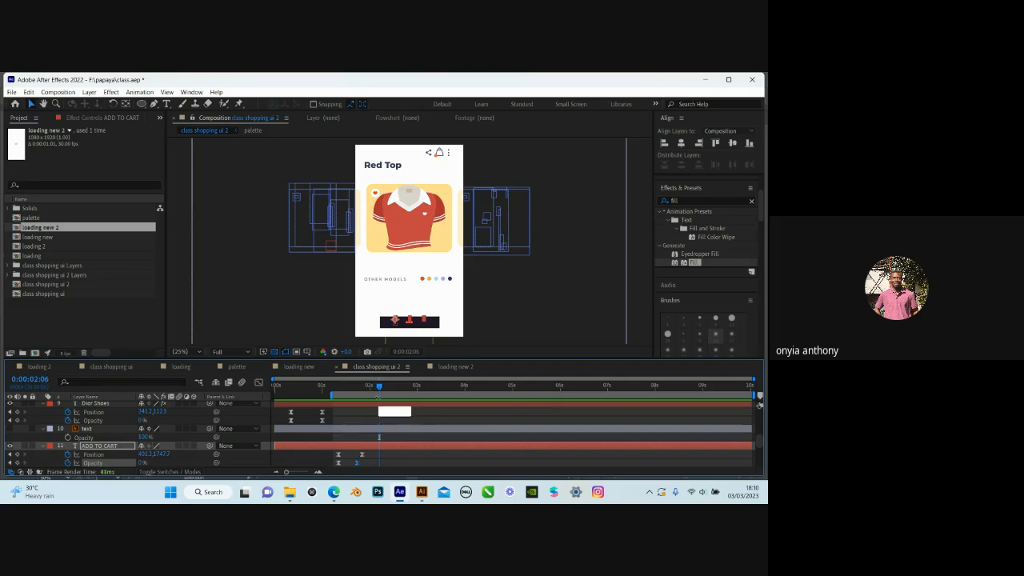
pyautogui.press('n')
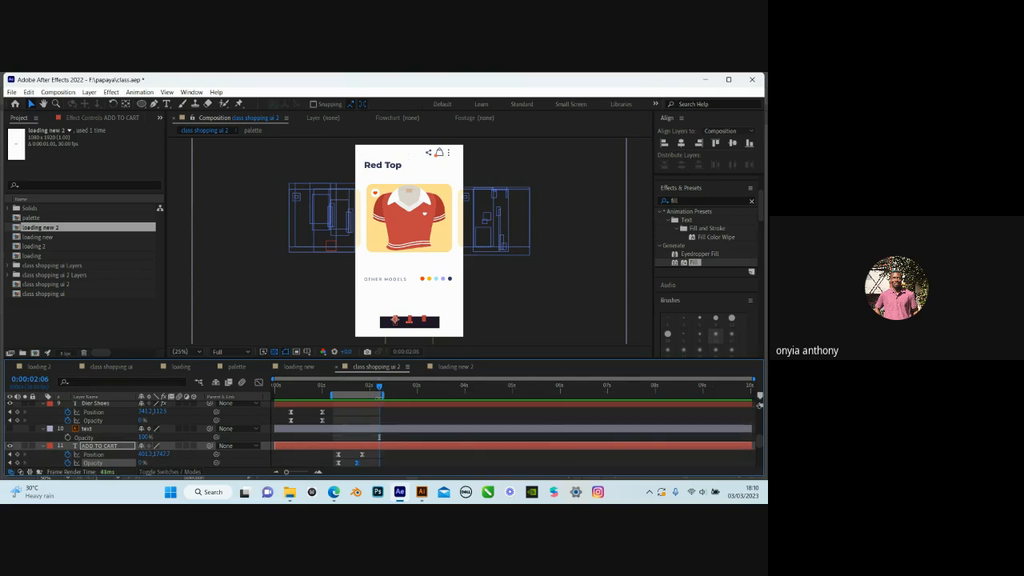
pyautogui.doubleClick(351, 395)
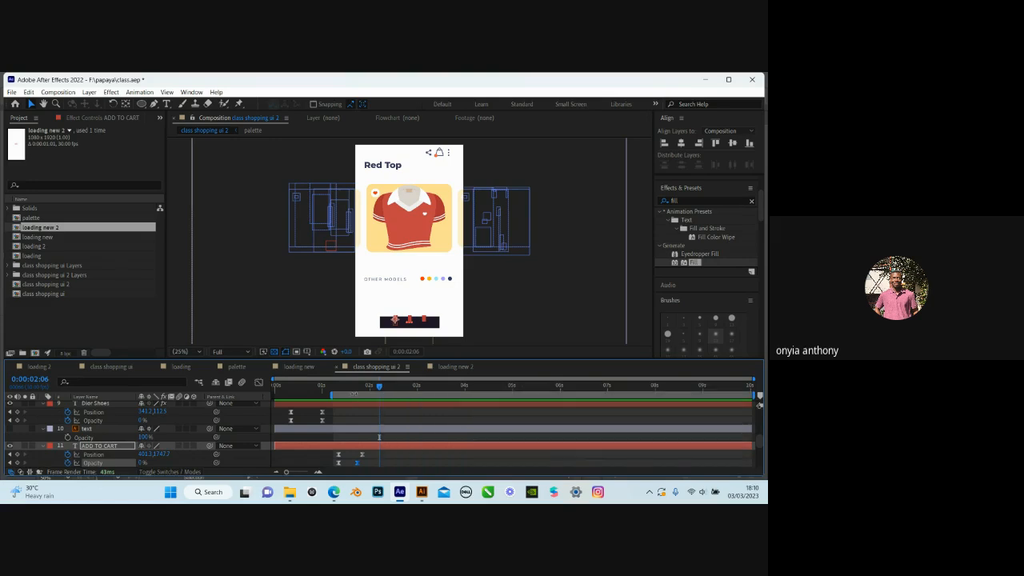
# Play back the work area, examine the button's loading dots up close, and replay the transition from 0:00:01:08
pyautogui.press('space')
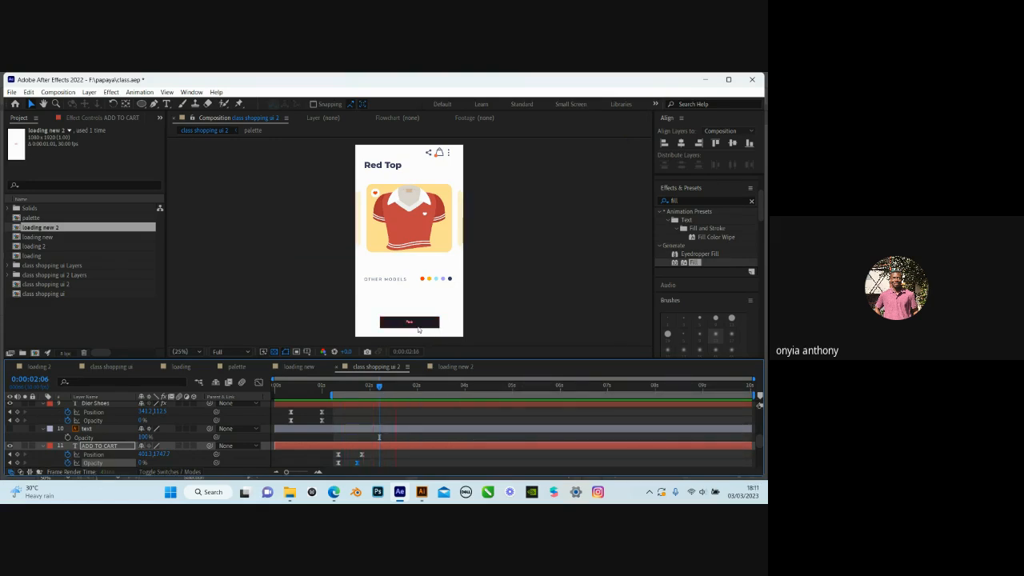
pyautogui.press('space')
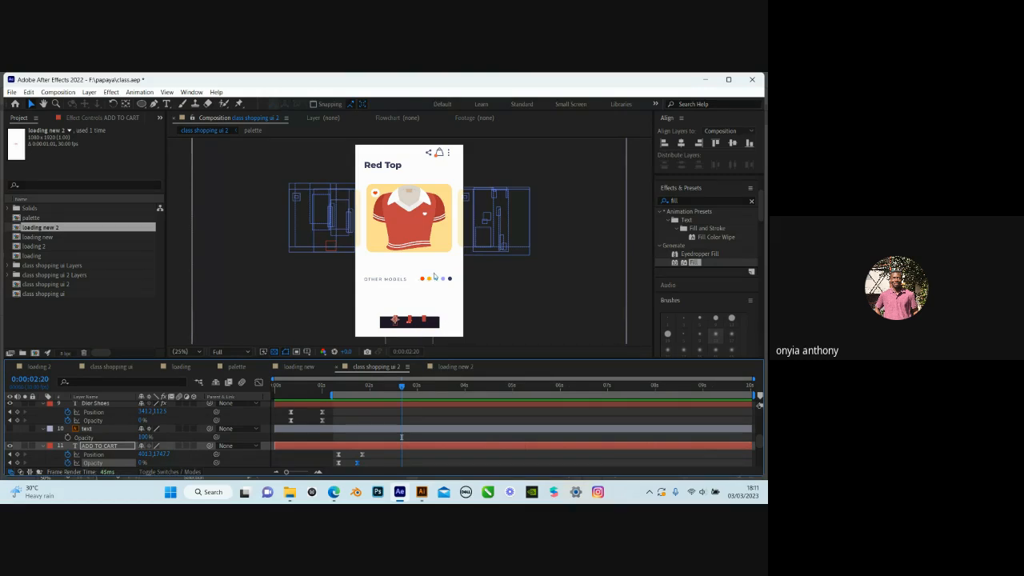
pyautogui.scroll(2, 416, 330)
pyautogui.moveTo(425, 257); pyautogui.dragTo(425, 212)
pyautogui.scroll(1, 427, 287)
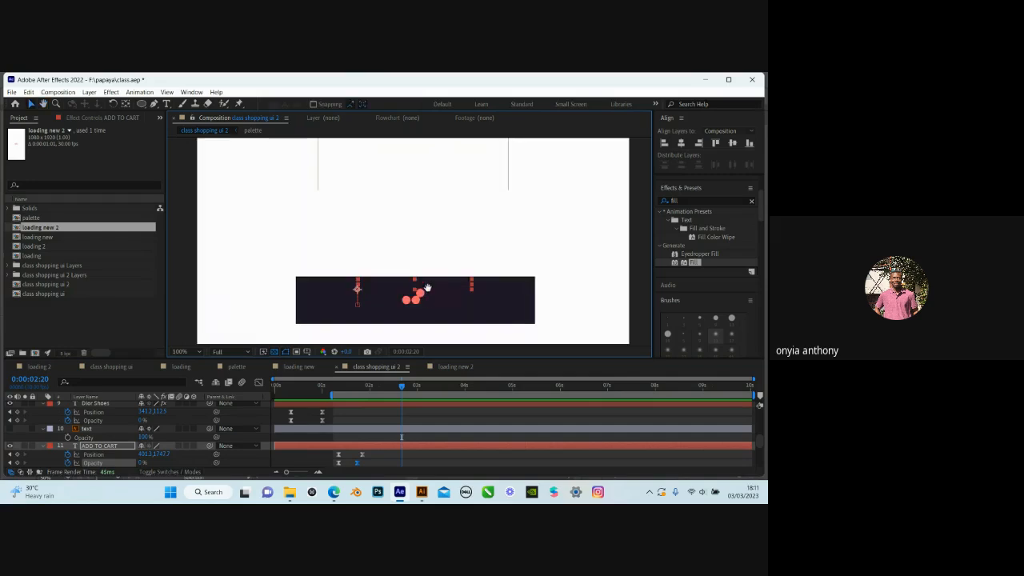
pyautogui.moveTo(428, 294); pyautogui.dragTo(428, 276)
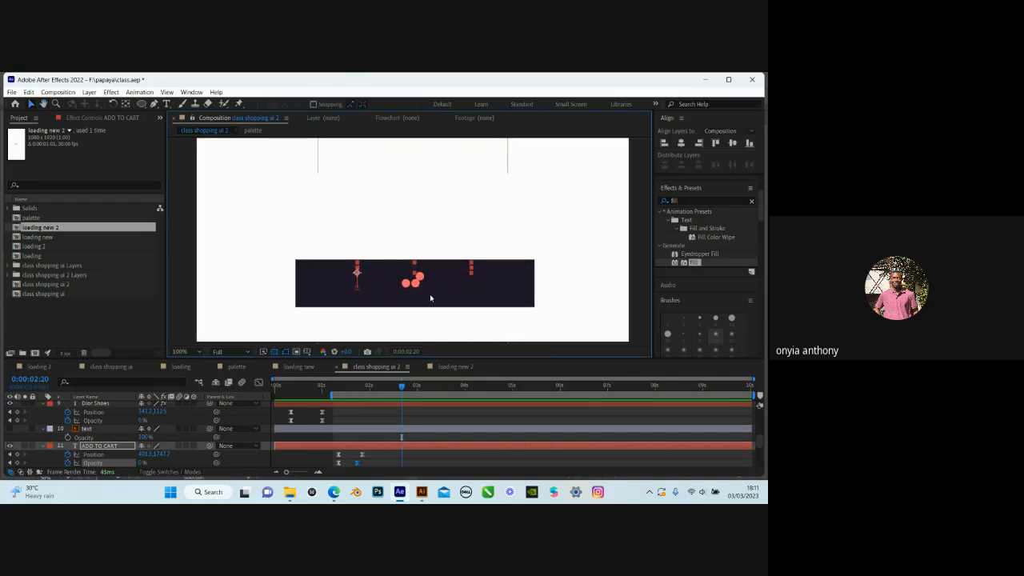
pyautogui.scroll(-1, 403, 219)
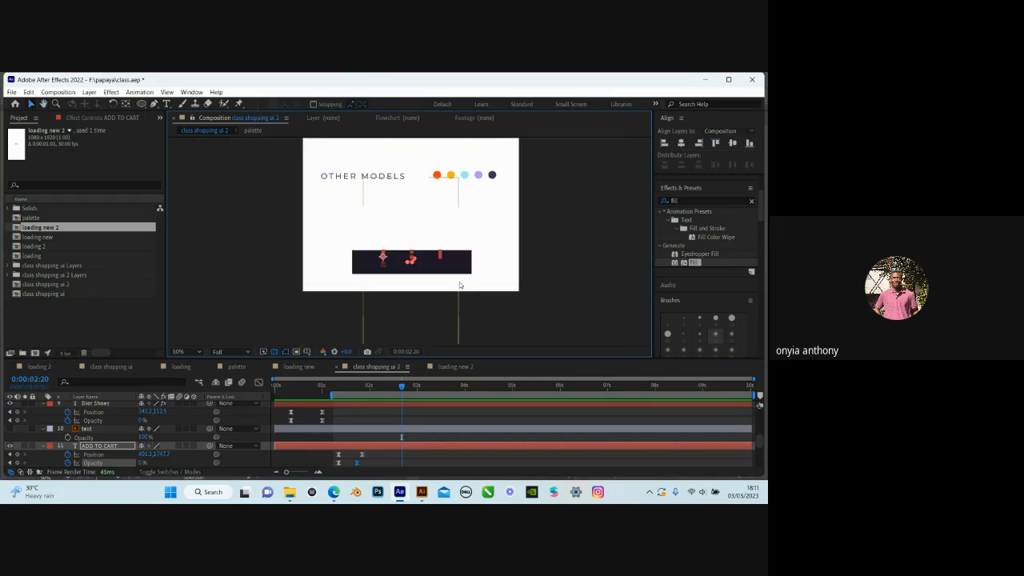
pyautogui.click(335, 386)
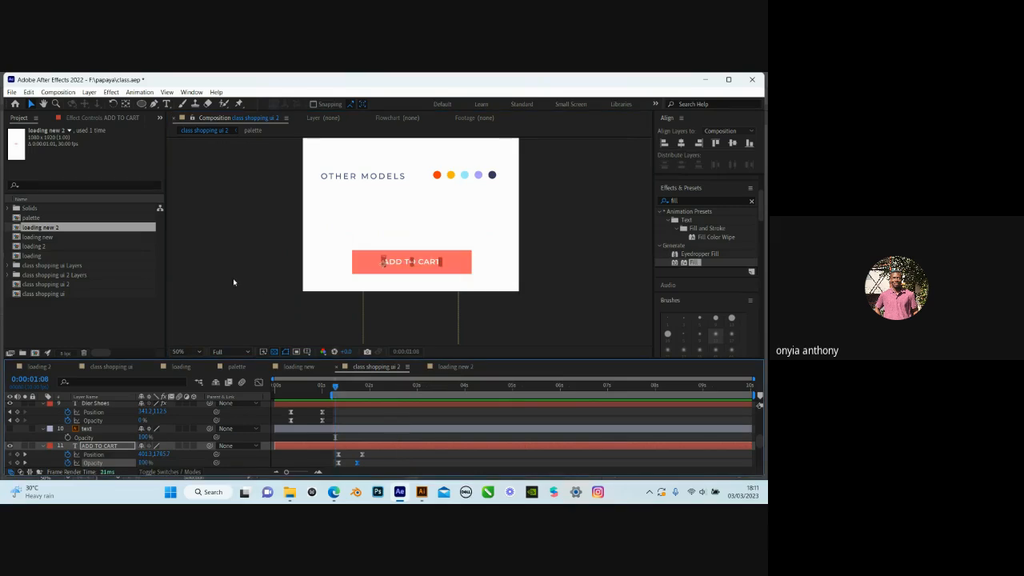
pyautogui.press('space')
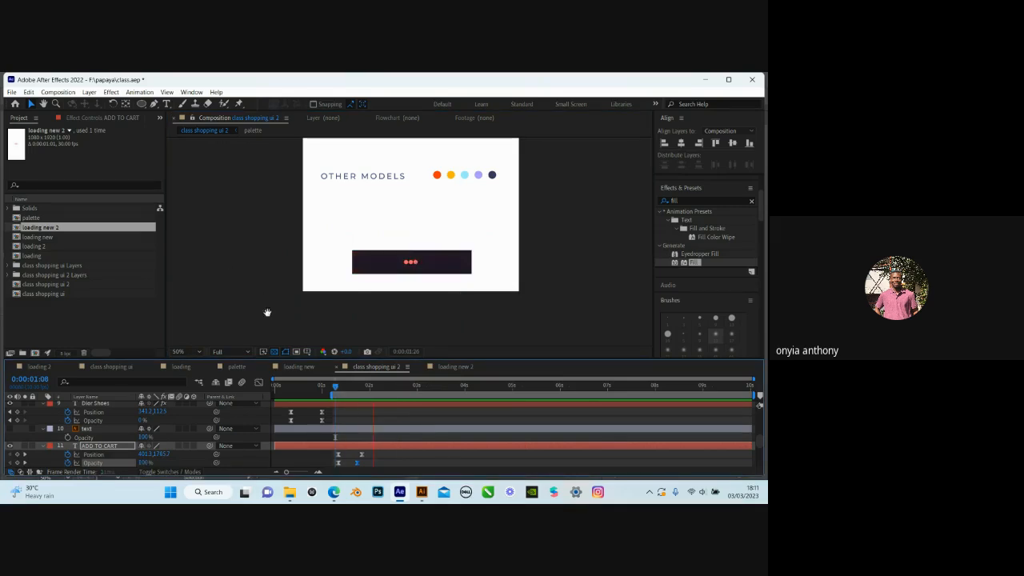
# Ease the ADD TO CART layer's Position and Opacity keyframes in the Graph Editor by lengthening the final keyframes' incoming handles
pyautogui.moveTo(369, 453); pyautogui.dragTo(329, 466)
pyautogui.click(258, 382)
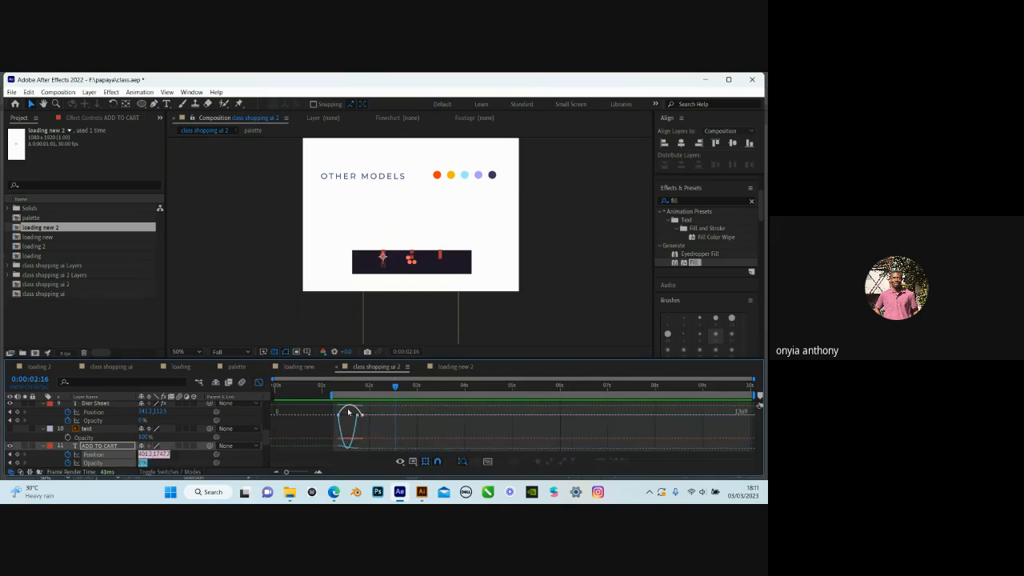
pyautogui.click(353, 416)
pyautogui.scroll(4, 355, 428)
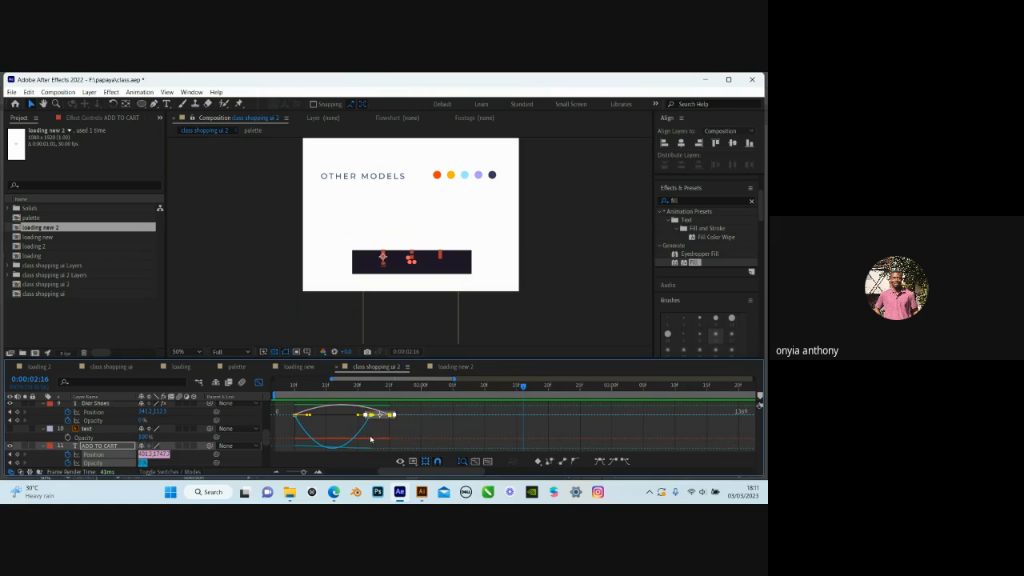
pyautogui.moveTo(358, 416); pyautogui.dragTo(339, 415)
pyautogui.hotkey('shift', 'F3')
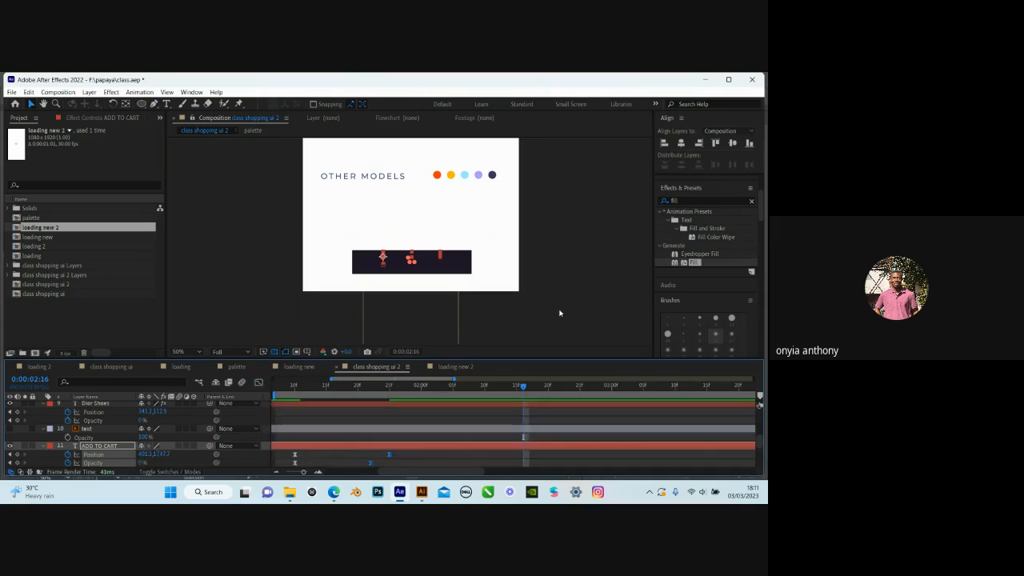
# Play back the eased button transition and place the time indicator at 0:00:04:00
pyautogui.press('space')
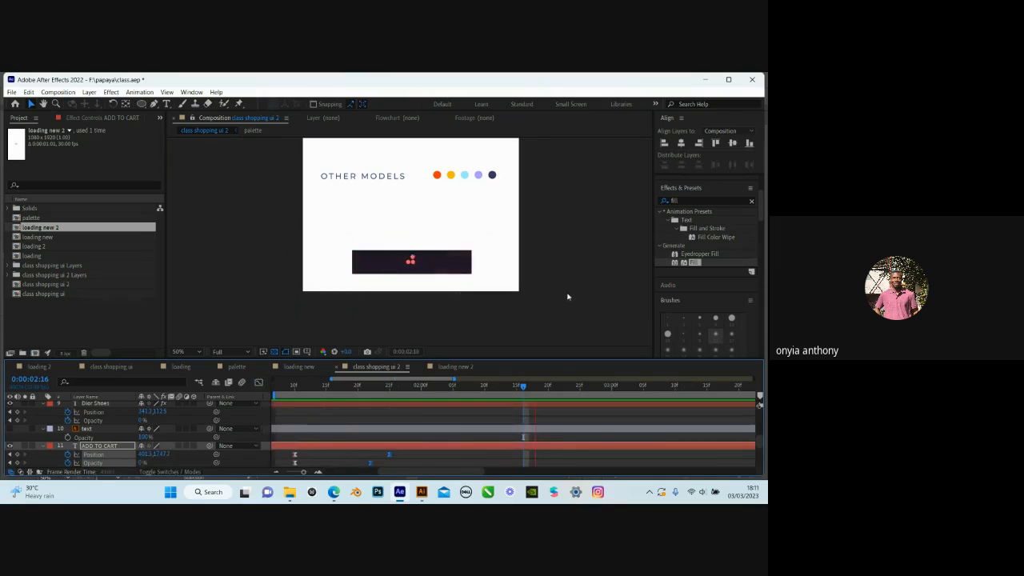
pyautogui.scroll(-4, 451, 429)
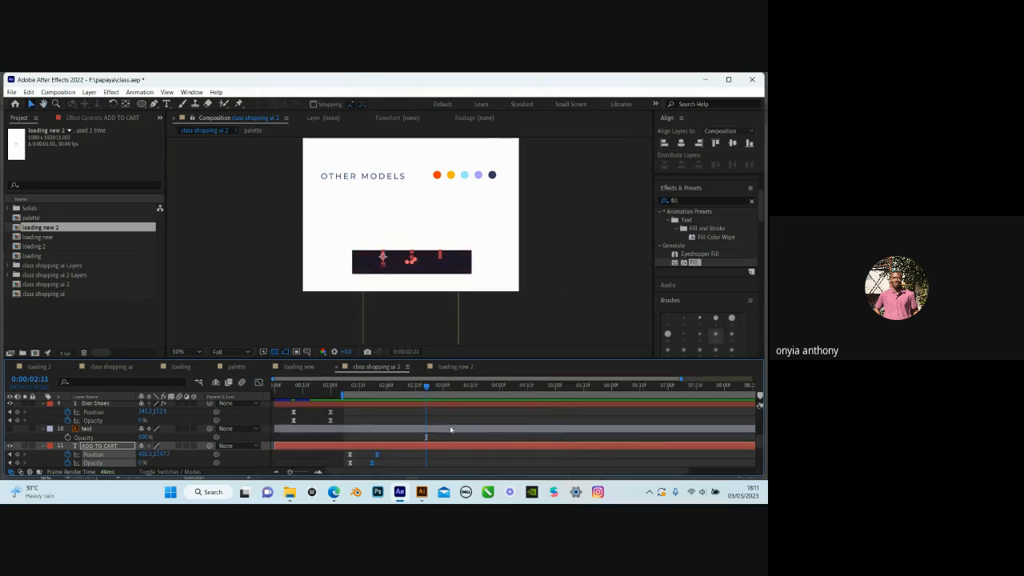
pyautogui.press('space')
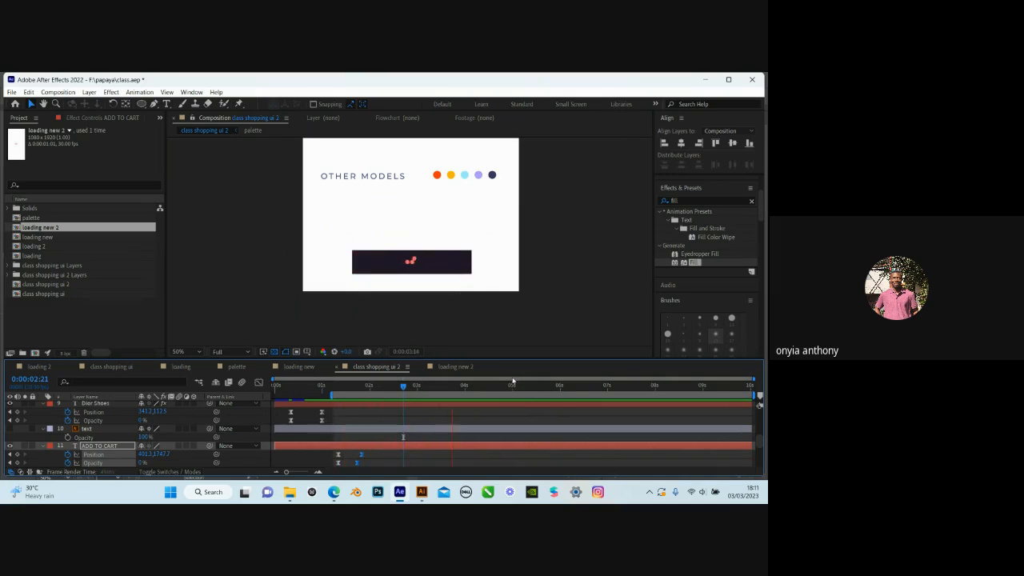
pyautogui.press('space')
pyautogui.moveTo(458, 390); pyautogui.dragTo(466, 395)
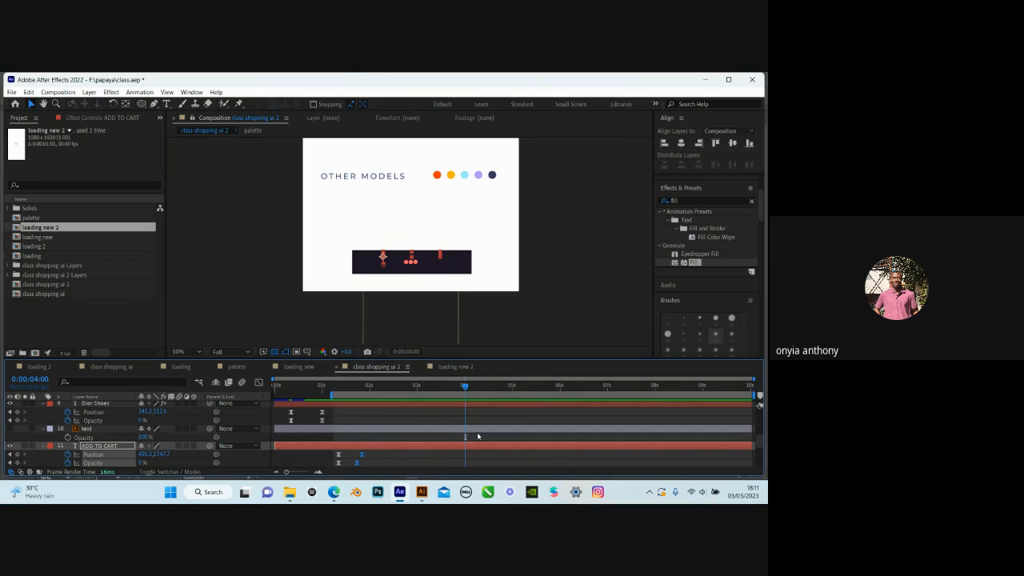
# Examine the button's loading and done states in the class shopping ui composition between 0:00:04:18 and 0:00:05:29
pyautogui.scroll(-1, 485, 442)
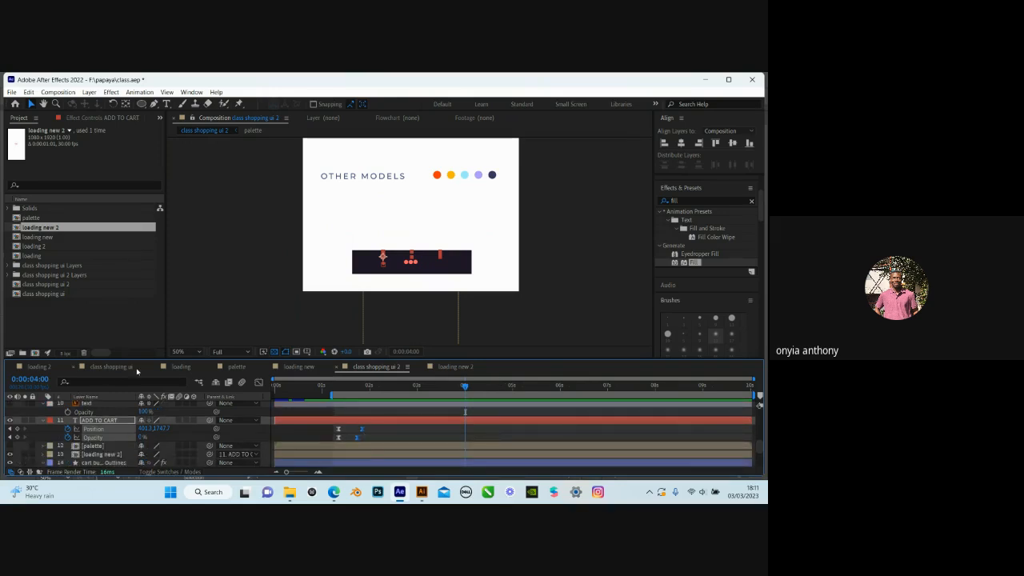
pyautogui.click(135, 368)
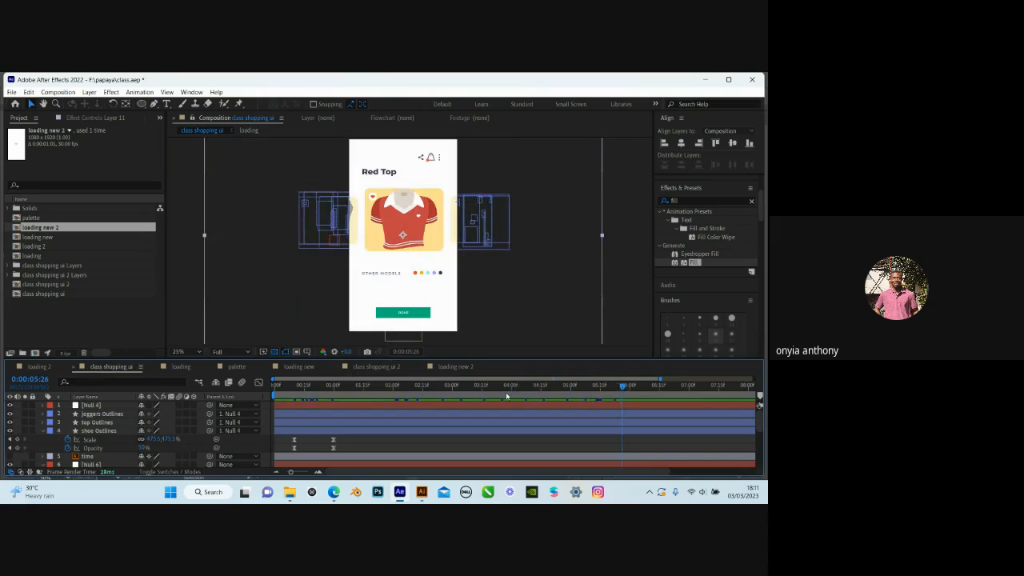
pyautogui.moveTo(506, 396); pyautogui.dragTo(572, 392)
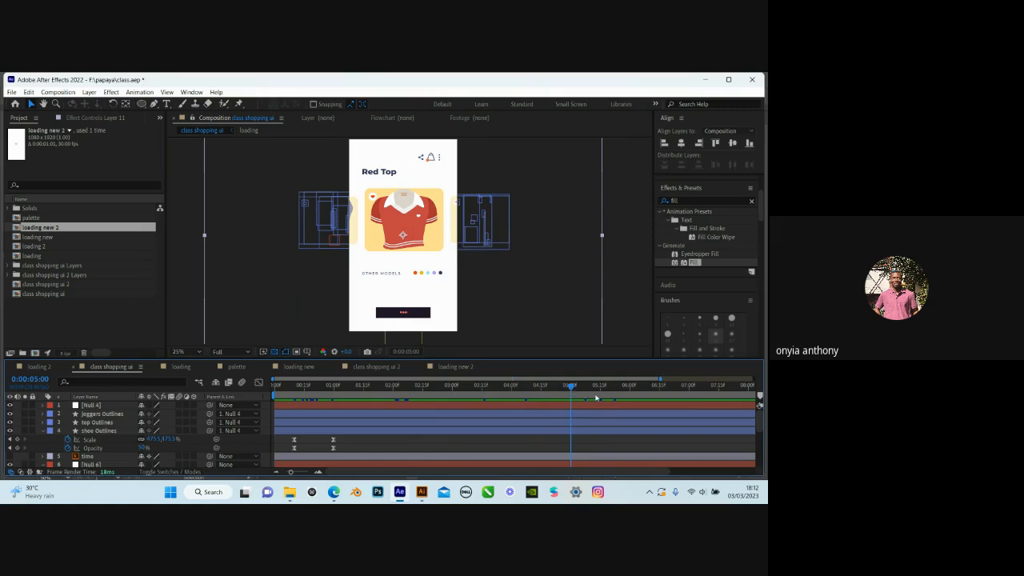
pyautogui.moveTo(596, 397); pyautogui.dragTo(628, 402)
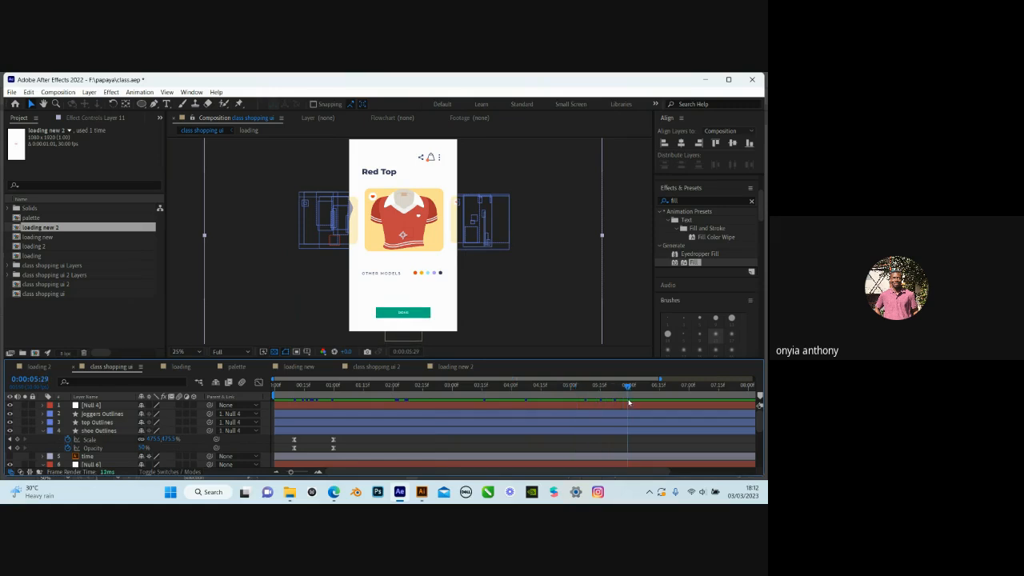
pyautogui.click(548, 406)
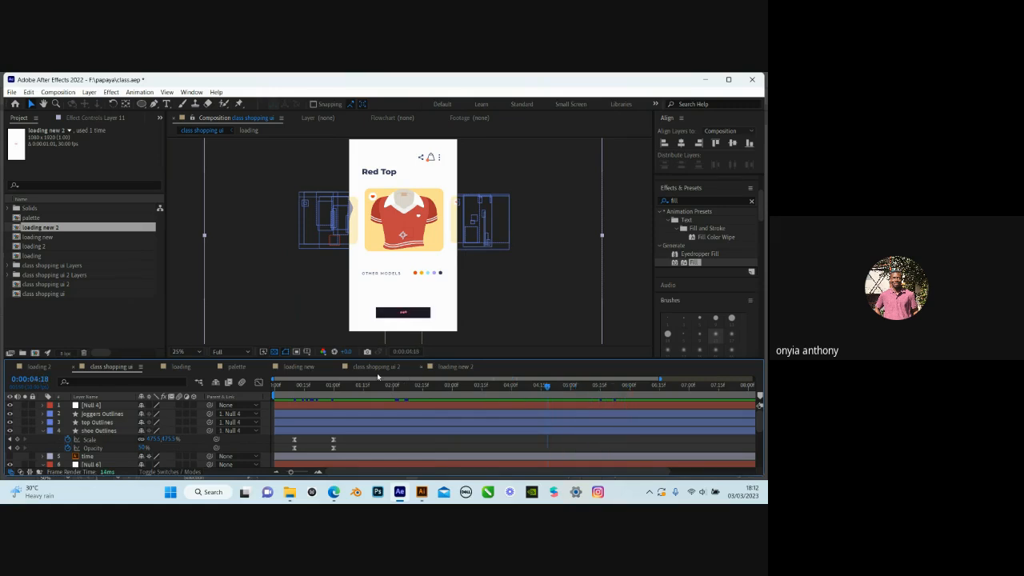
# Return to the class shopping ui 2 composition and show the cart button outline layer's Fill color keyframes
pyautogui.click(452, 370)
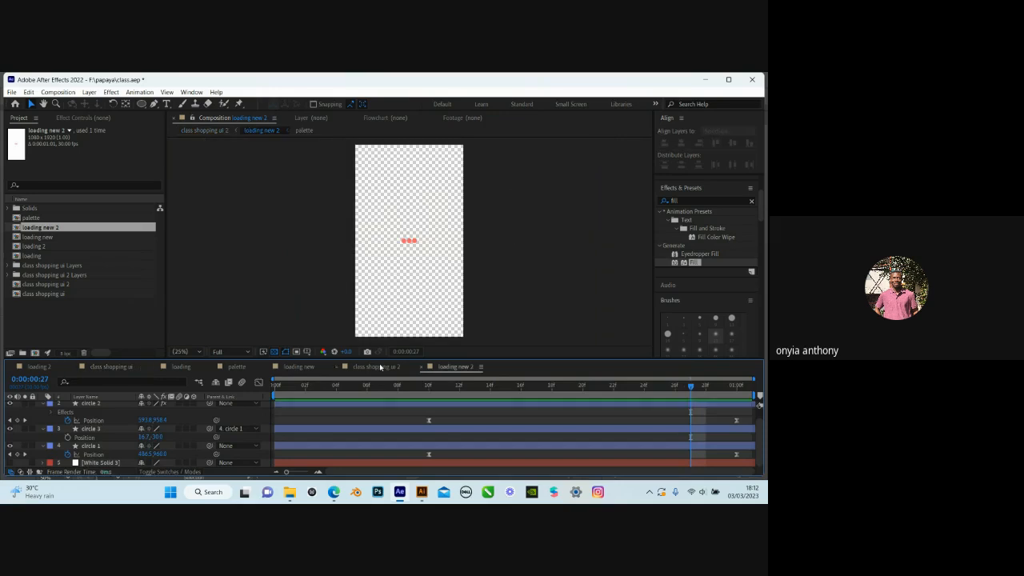
pyautogui.click(376, 366)
pyautogui.scroll(-1, 115, 458)
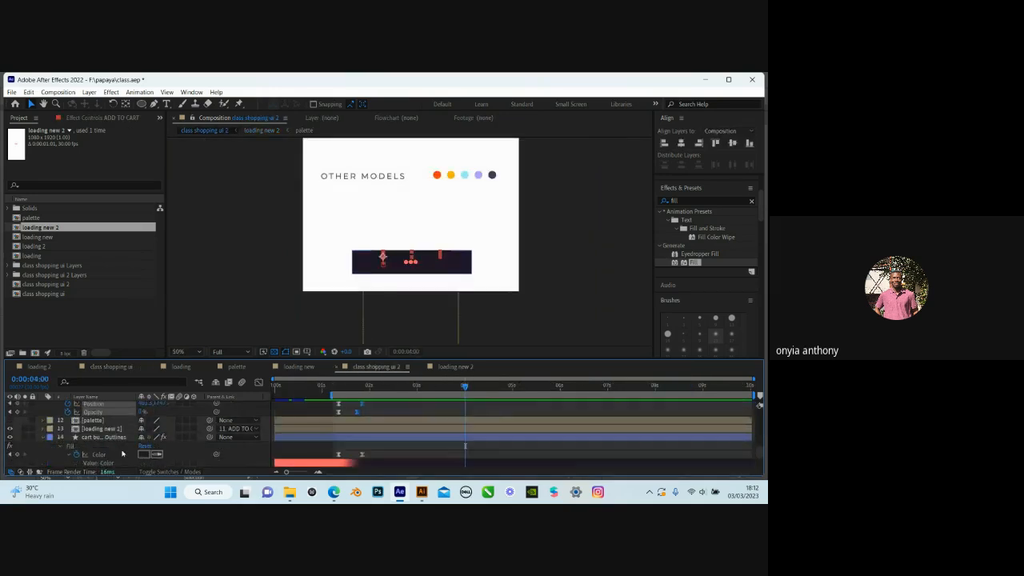
# Add a Fill Color keyframe to the cart button Outlines layer at 0:00:04:00 and play back the button up to it
pyautogui.click(371, 438)
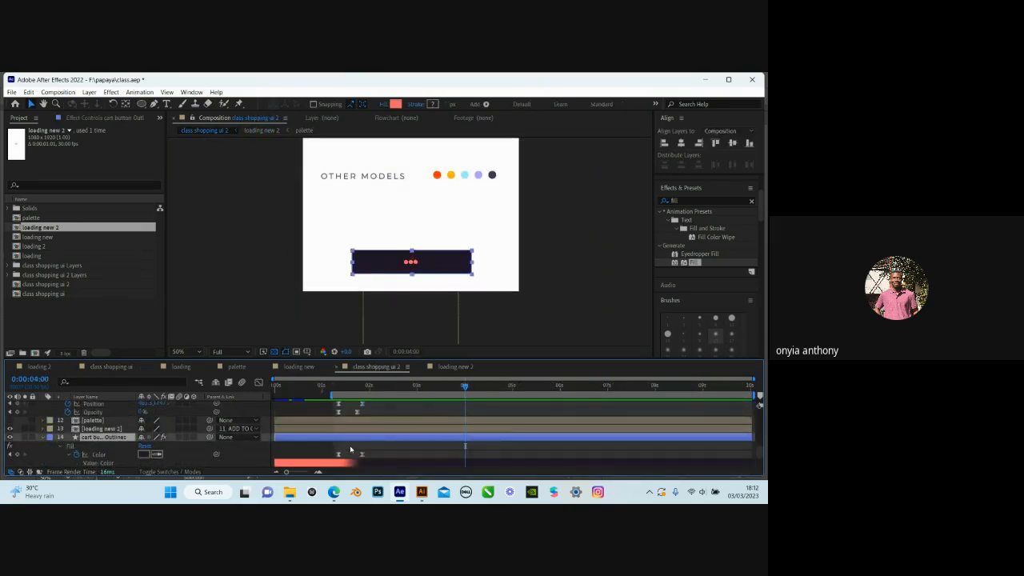
pyautogui.click(16, 454)
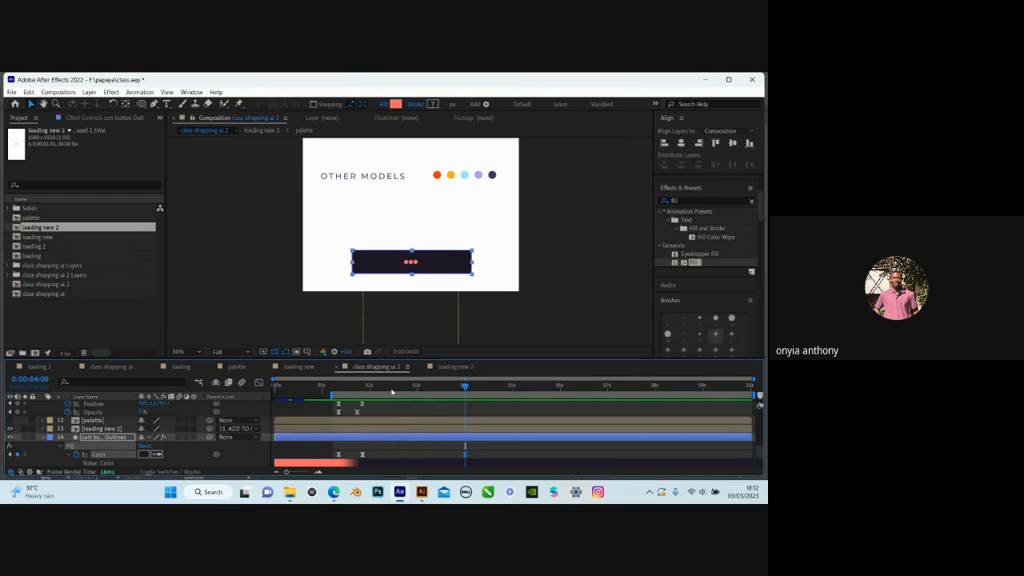
pyautogui.moveTo(381, 392); pyautogui.dragTo(364, 396)
pyautogui.click(453, 389)
pyautogui.press('k')
pyautogui.press('j')
pyautogui.press('space')
pyautogui.press('k')
# At 0:00:04:16, show the palette layer and sample its green for the cart button outline's Fill Color
pyautogui.hotkey('shift', 'pagedown')
pyautogui.hotkey('shift', 'pagedown')
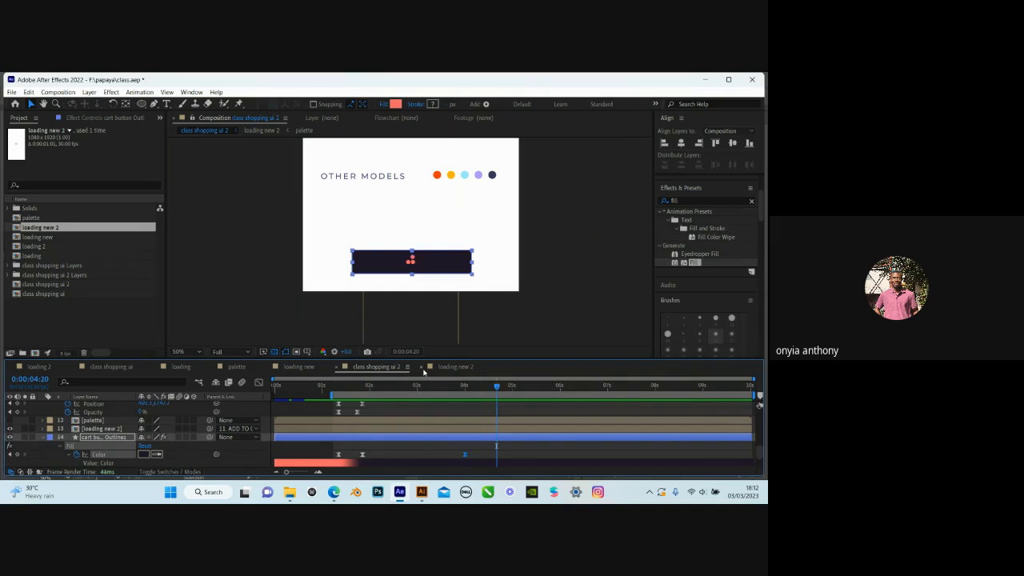
pyautogui.press('pageup')
pyautogui.press('pageup')
pyautogui.press('pageup')
pyautogui.press('pageup')
pyautogui.click(143, 448)
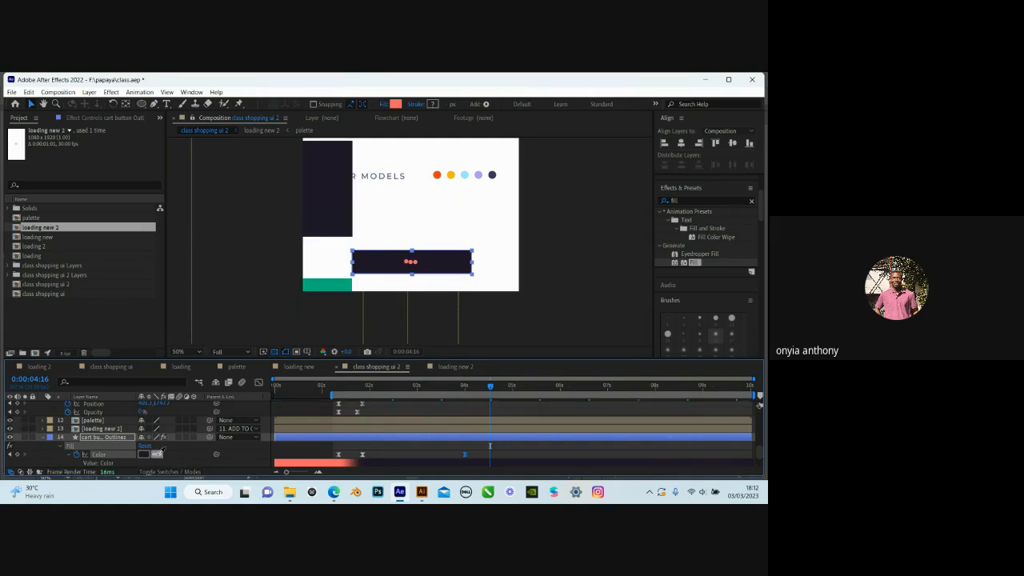
pyautogui.click(158, 453)
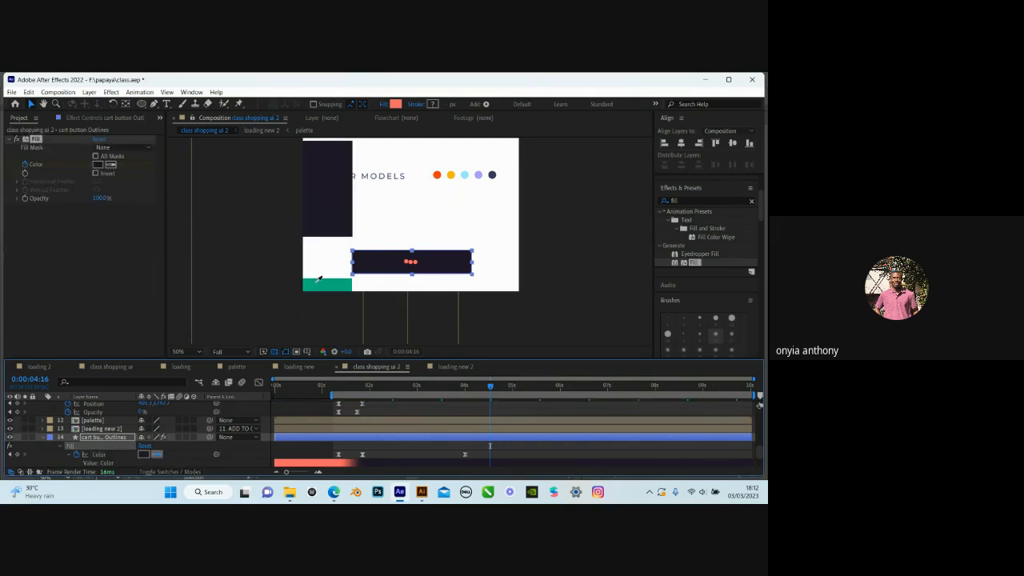
pyautogui.click(319, 278)
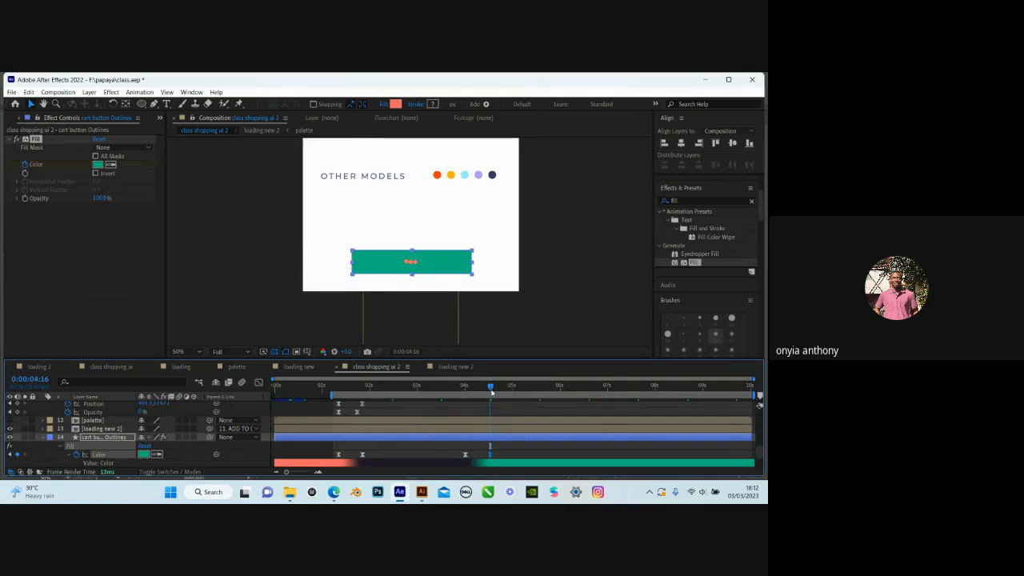
# Return to 0:00:04:00 and reveal the loading new 2 layer's Position and Opacity properties
pyautogui.moveTo(491, 387); pyautogui.dragTo(465, 387)
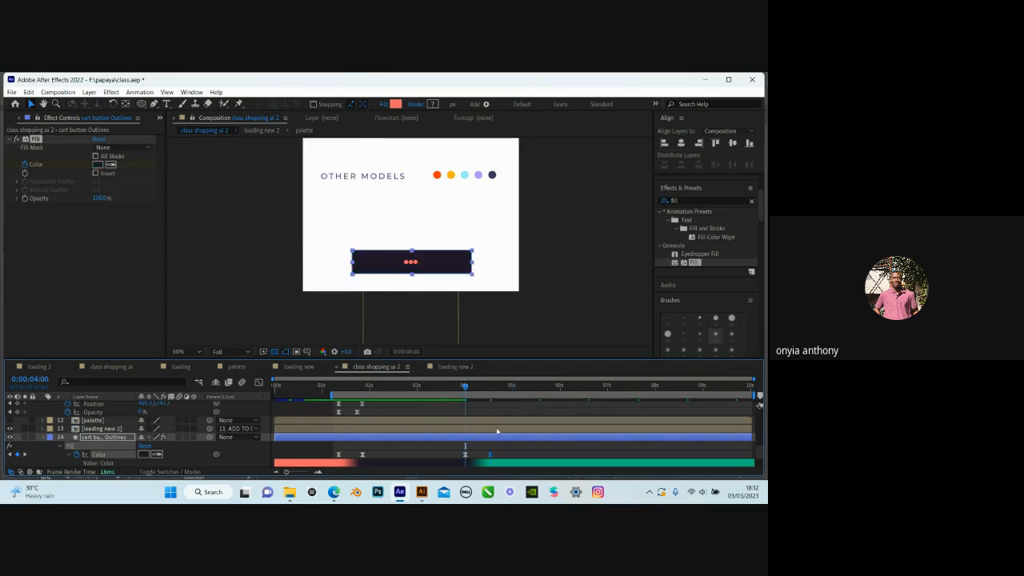
pyautogui.scroll(3, 477, 450)
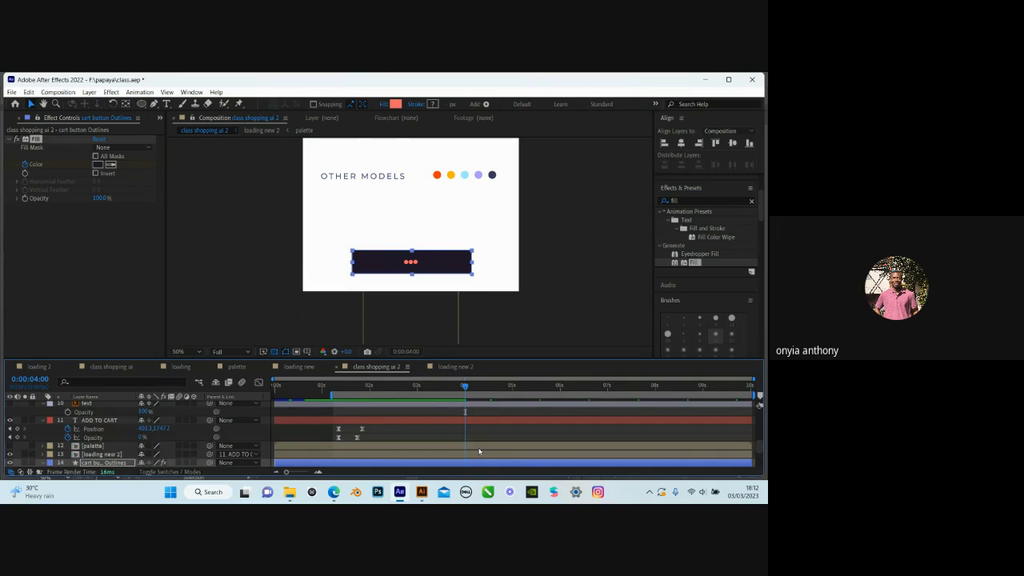
pyautogui.click(482, 453)
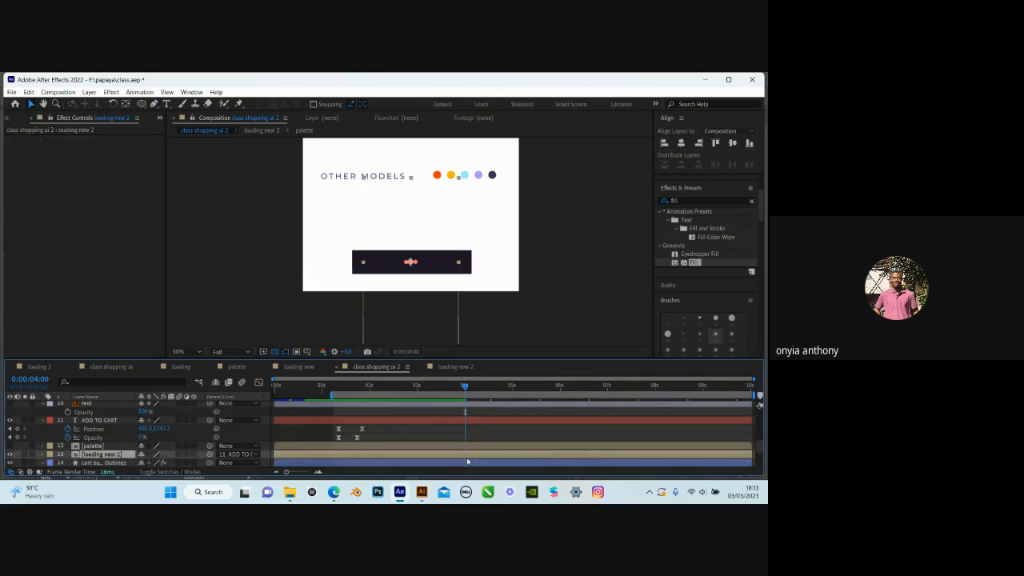
pyautogui.press('p')
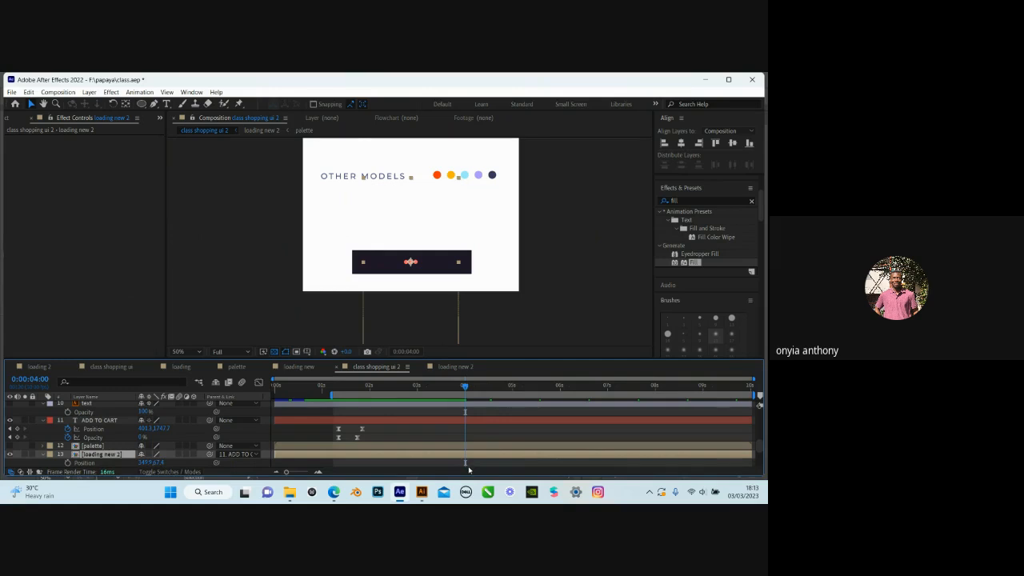
pyautogui.scroll(-3, 471, 457)
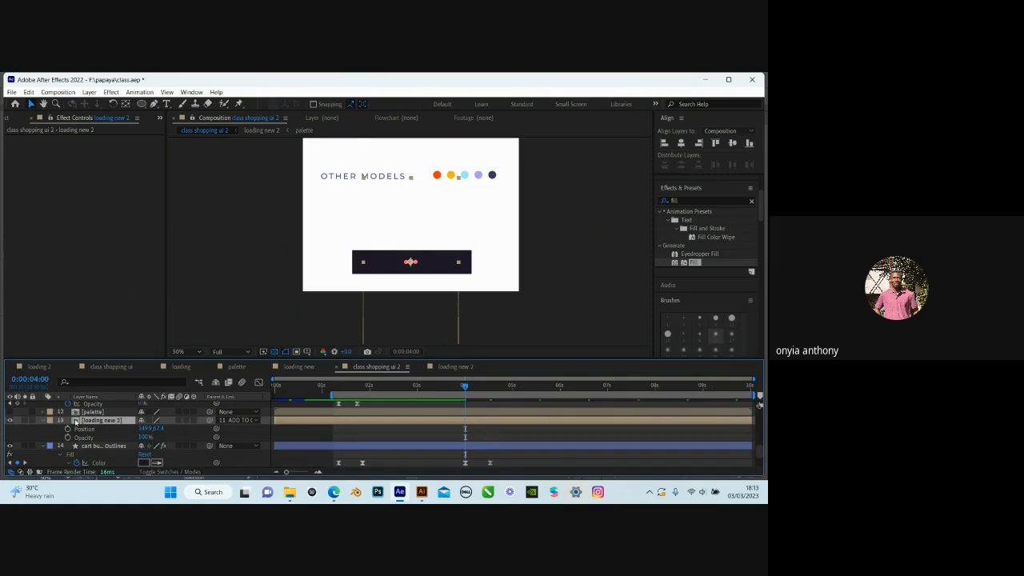
# Duplicate the ADD TO CART layer and remove all Position and Opacity keyframes from the copy at 0:00:01:10
pyautogui.scroll(2, 76, 420)
pyautogui.click(103, 412)
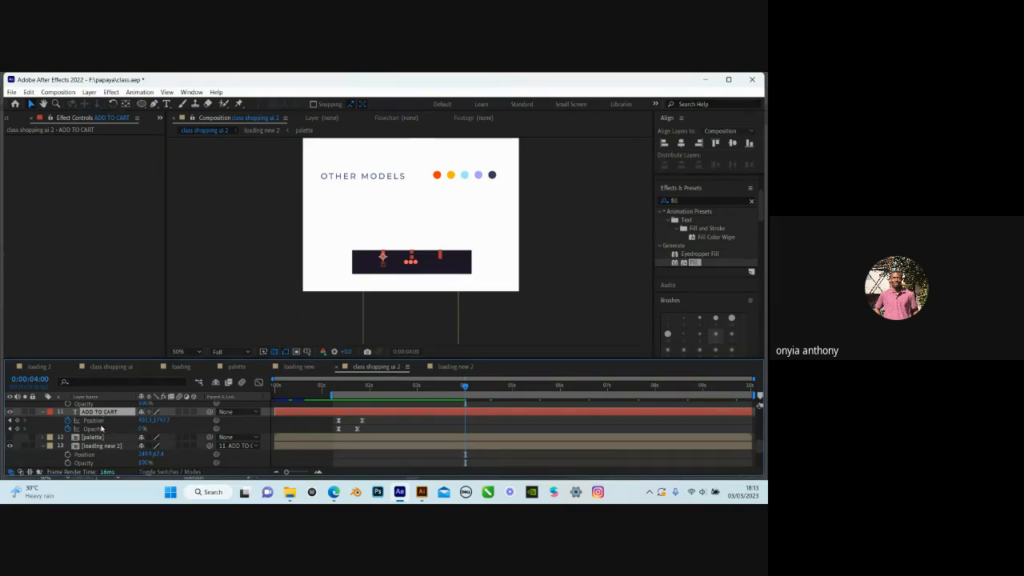
pyautogui.hotkey('ctrl', 'd')
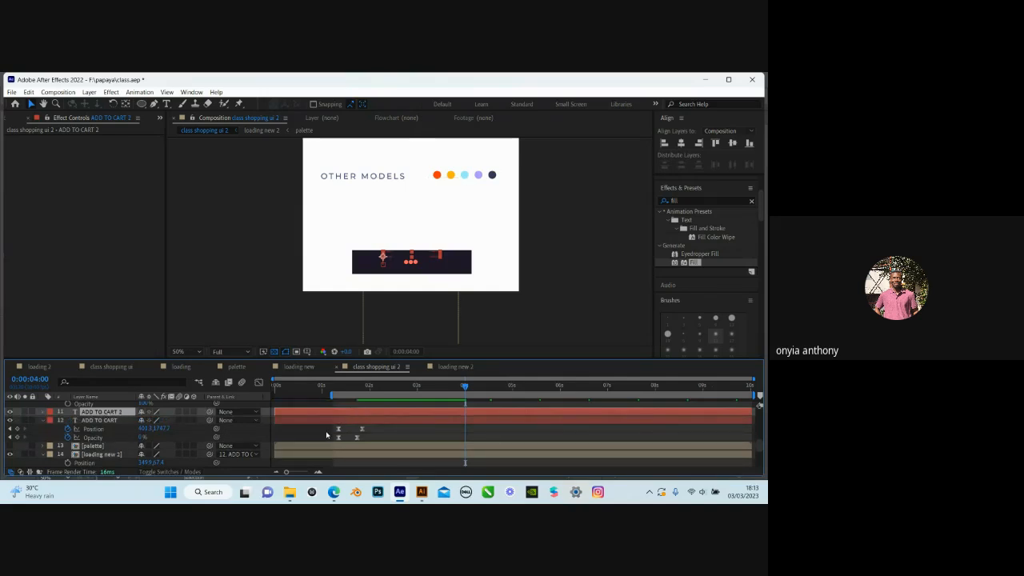
pyautogui.press('u')
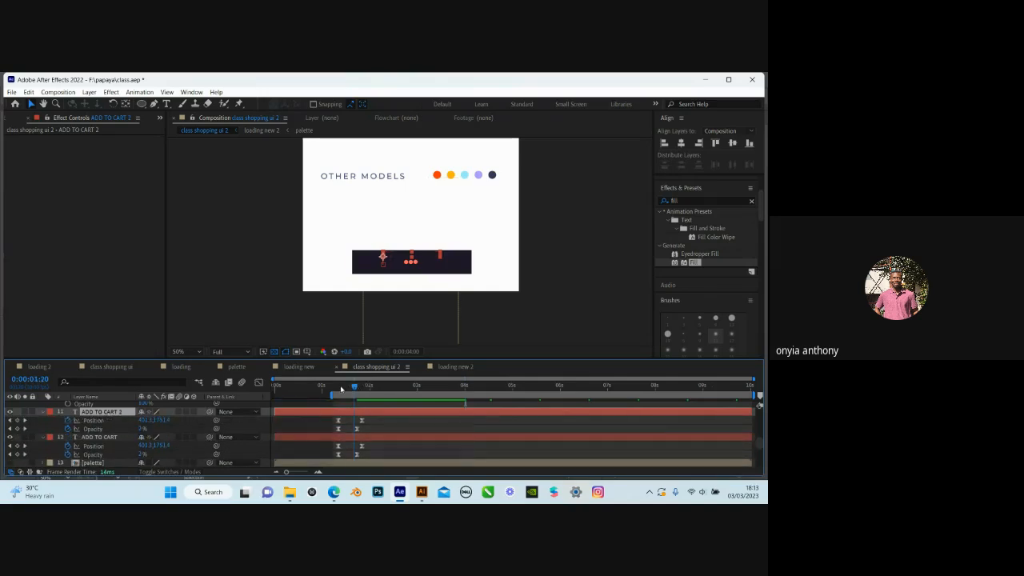
pyautogui.click(339, 386)
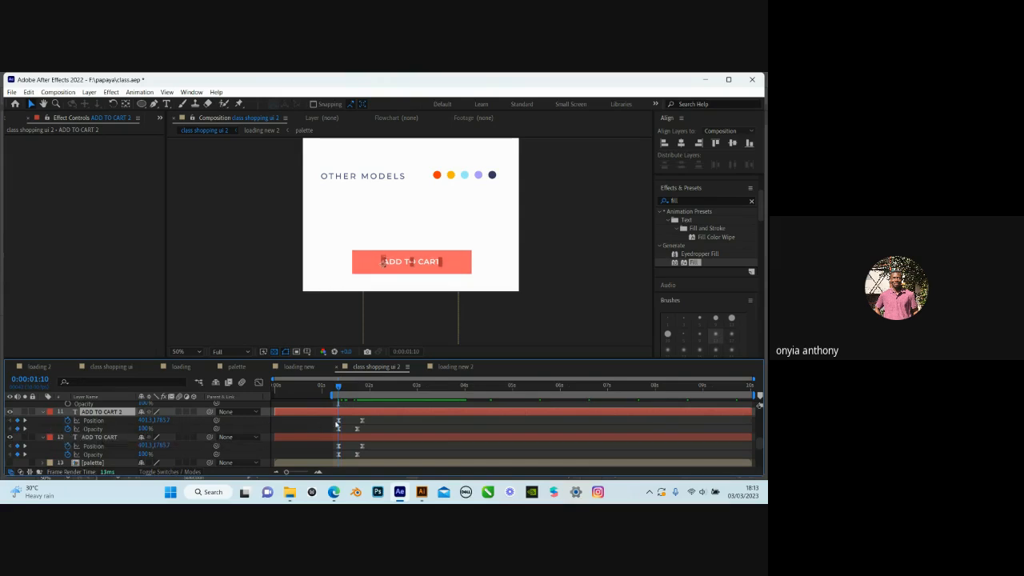
pyautogui.moveTo(375, 418); pyautogui.dragTo(336, 432)
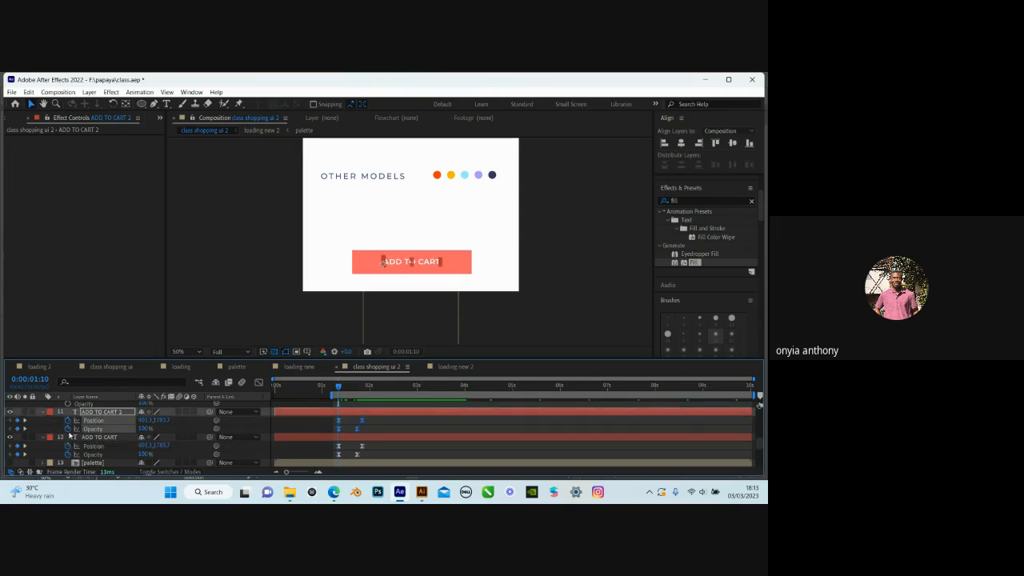
pyautogui.click(68, 420)
pyautogui.click(68, 429)
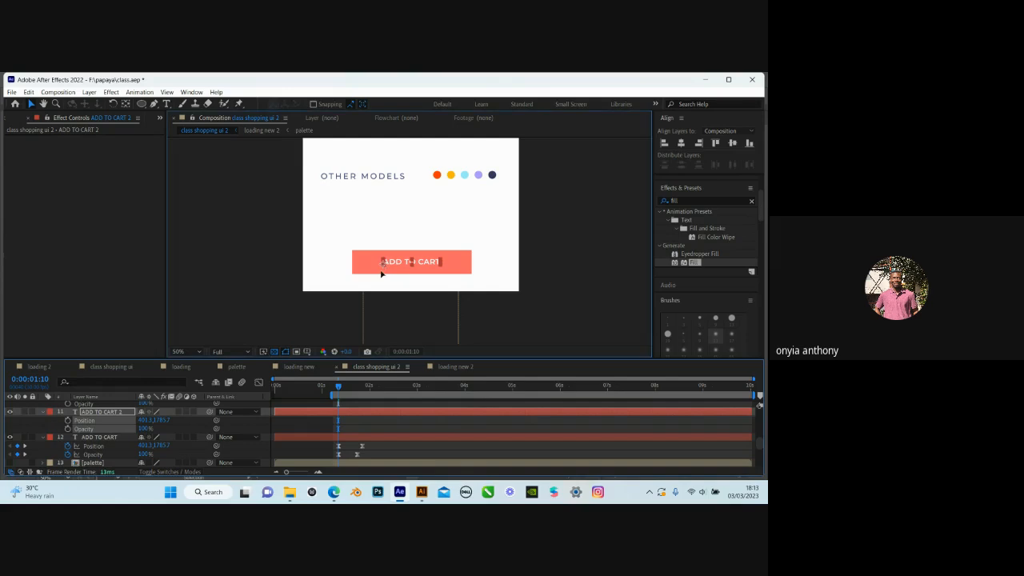
# Move the duplicated text just below the original ADD TO CART label and change its wording to DONE
pyautogui.moveTo(383, 265); pyautogui.dragTo(400, 272)
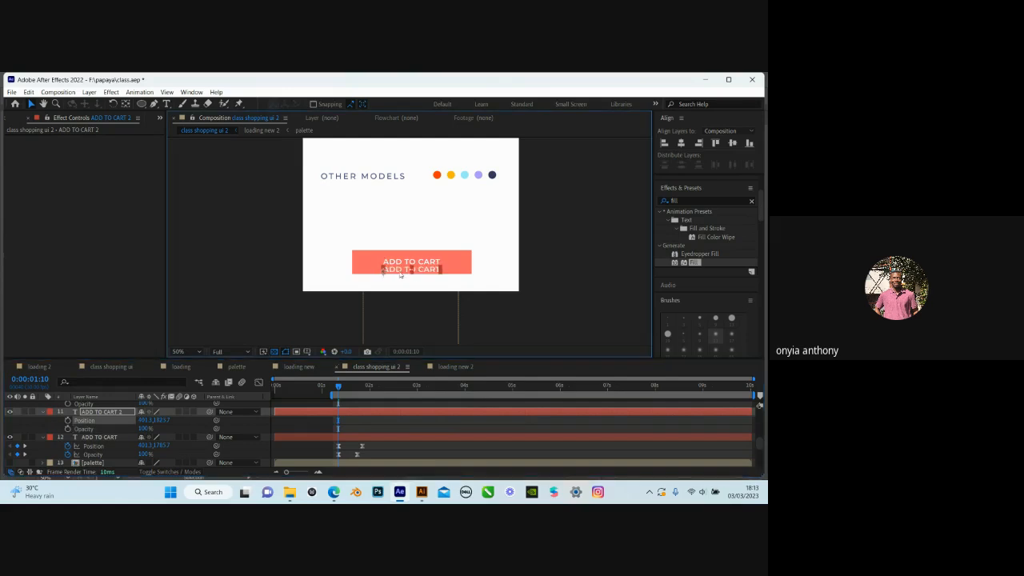
pyautogui.doubleClick(115, 412)
pyautogui.write('D')
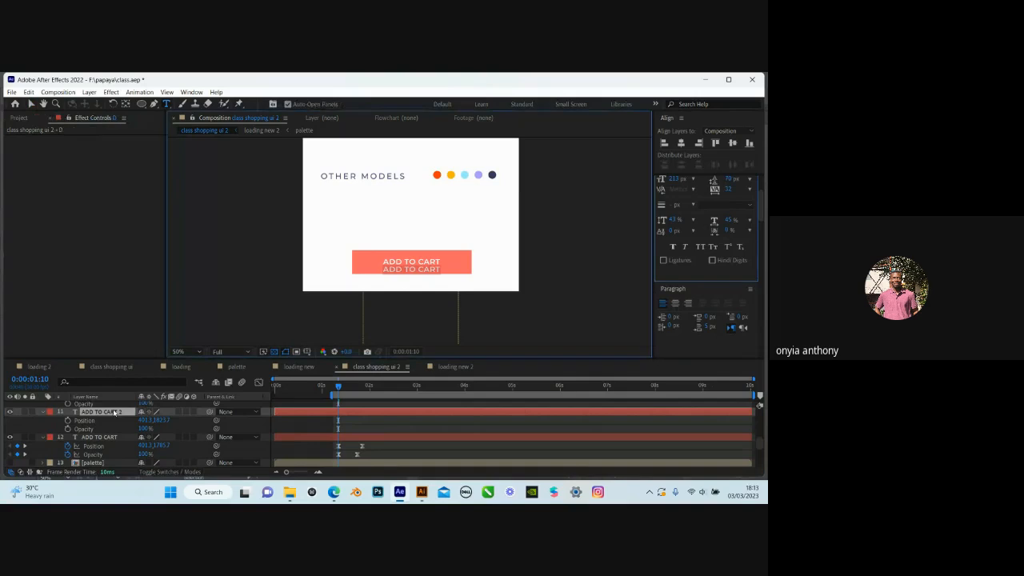
pyautogui.write('ONE')
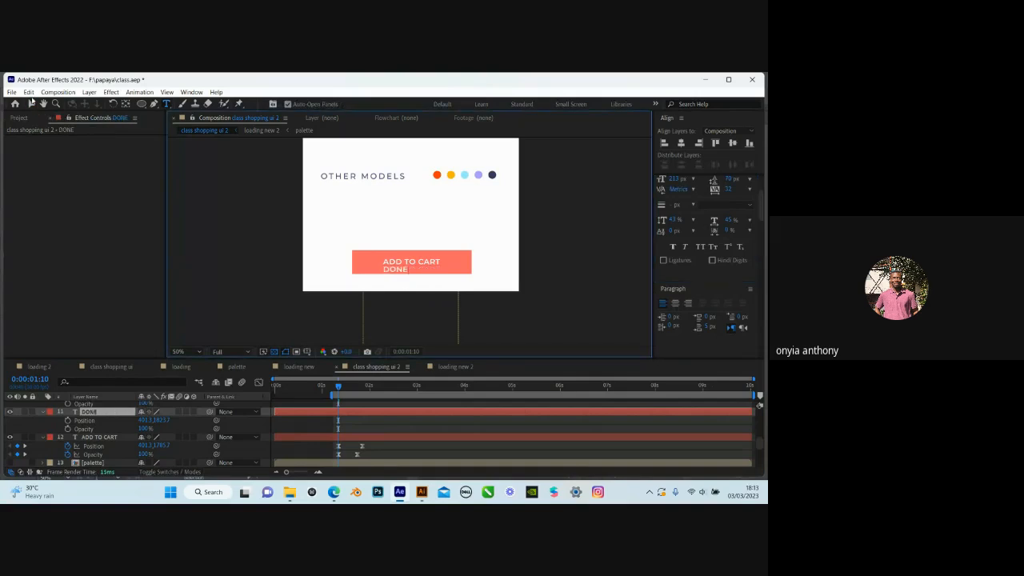
# Centre the DONE layer's anchor point on its text and shift the text horizontally to the middle of the button
pyautogui.click(30, 104)
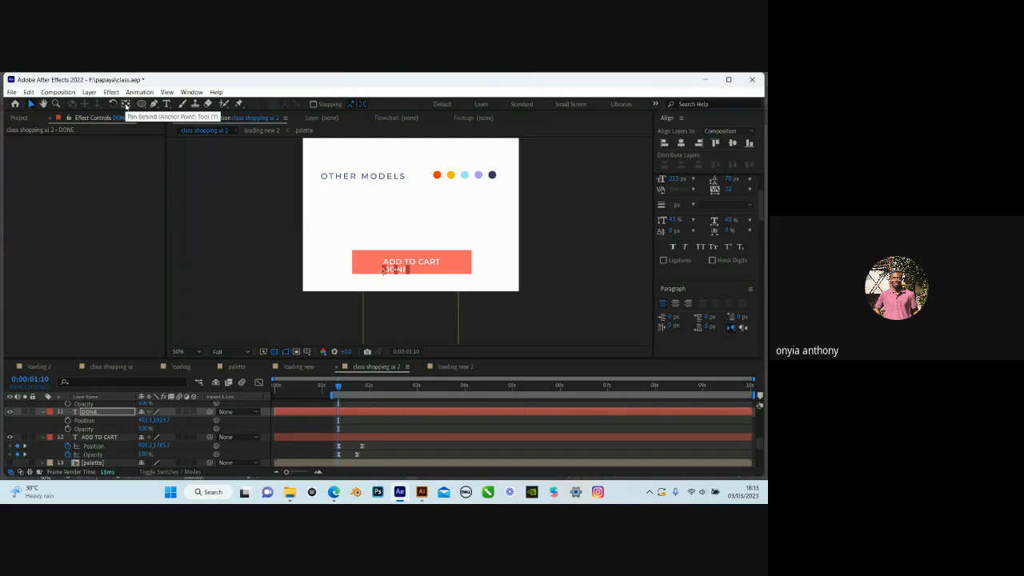
pyautogui.click(125, 106)
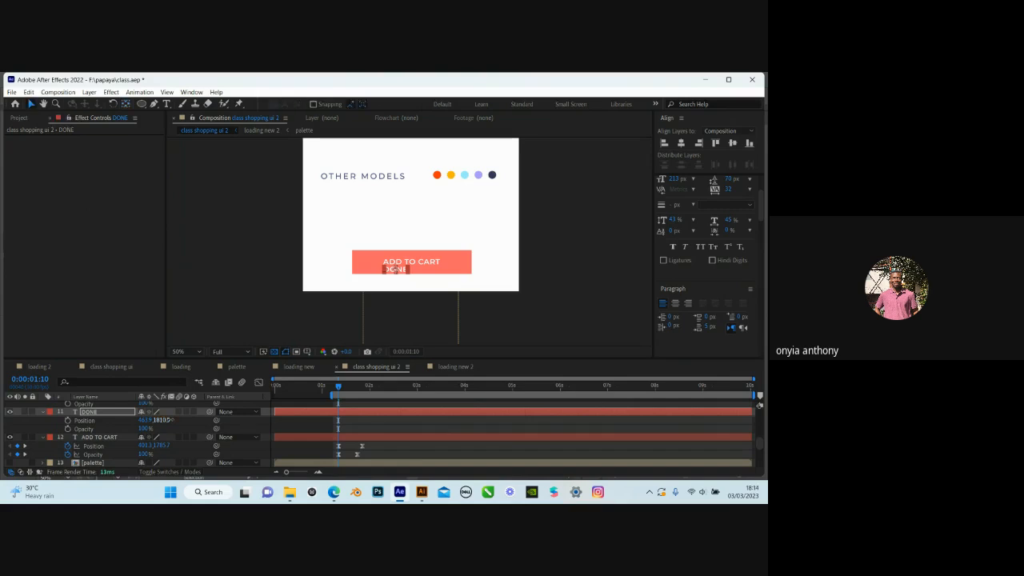
pyautogui.moveTo(169, 420); pyautogui.dragTo(186, 420)
pyautogui.hotkey('ctrl', 'z')
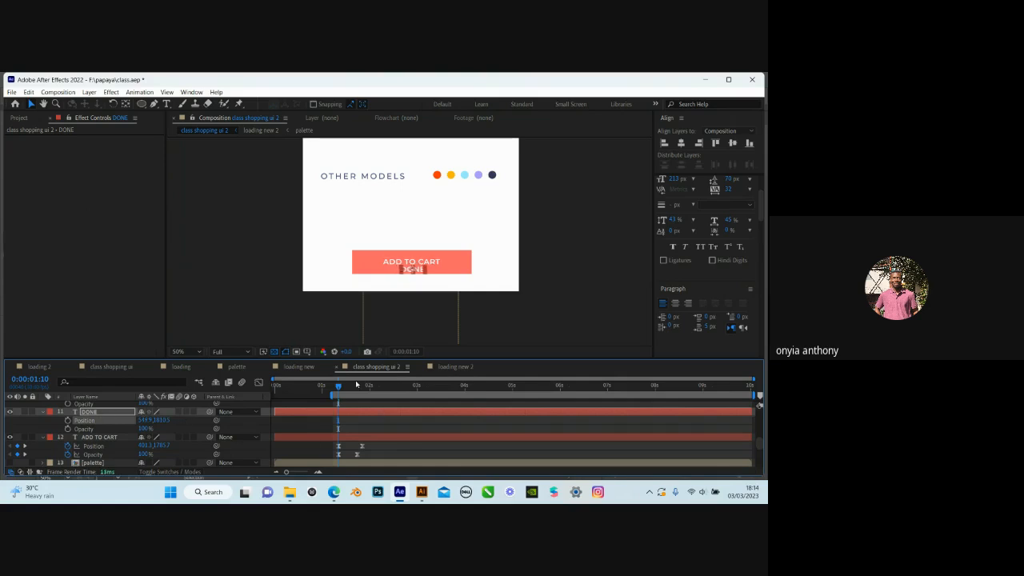
# At 0:00:04:00, nudge the DONE text slightly lower beneath the loading dots
pyautogui.moveTo(354, 391); pyautogui.dragTo(431, 405)
pyautogui.scroll(-5, 473, 436)
pyautogui.click(465, 388)
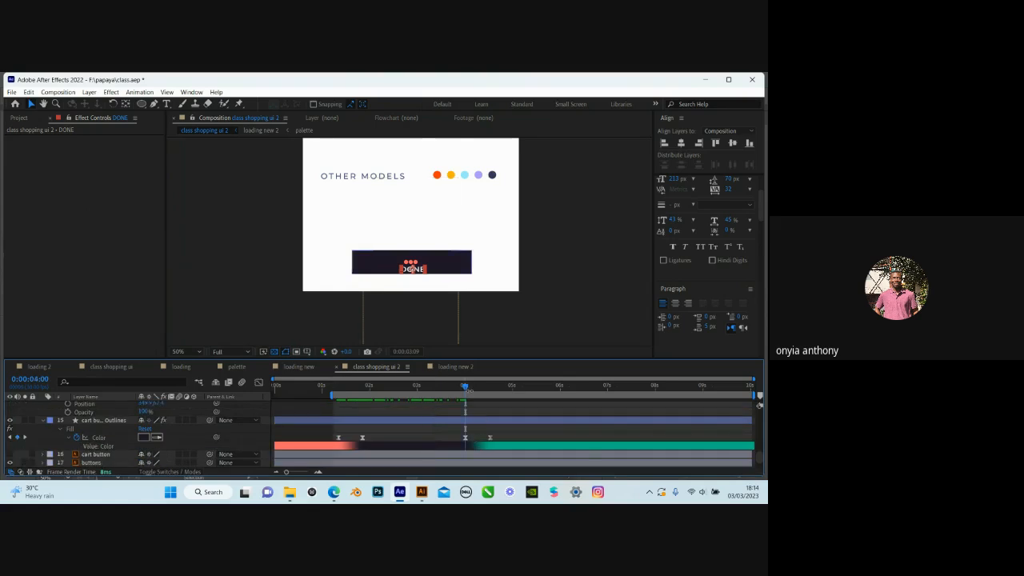
pyautogui.scroll(2, 412, 270)
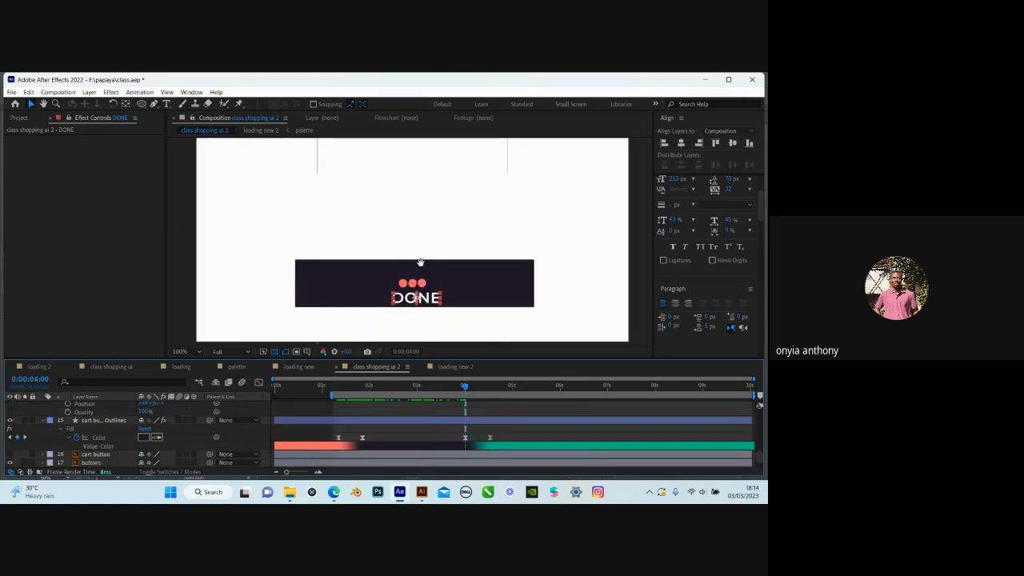
pyautogui.moveTo(410, 272); pyautogui.dragTo(412, 275)
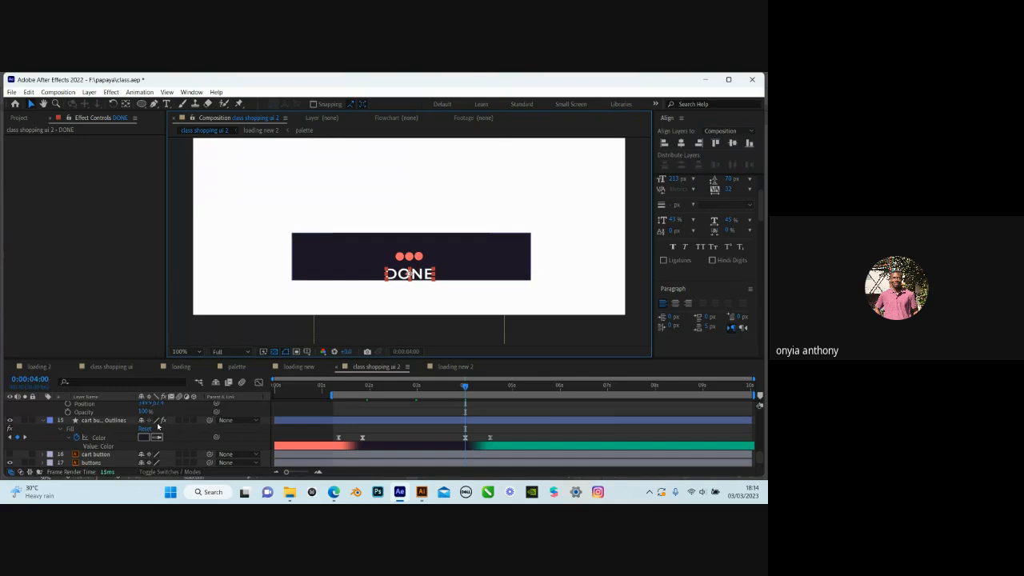
# Parent the DONE layer to the loading new 2 layer
pyautogui.scroll(2, 158, 426)
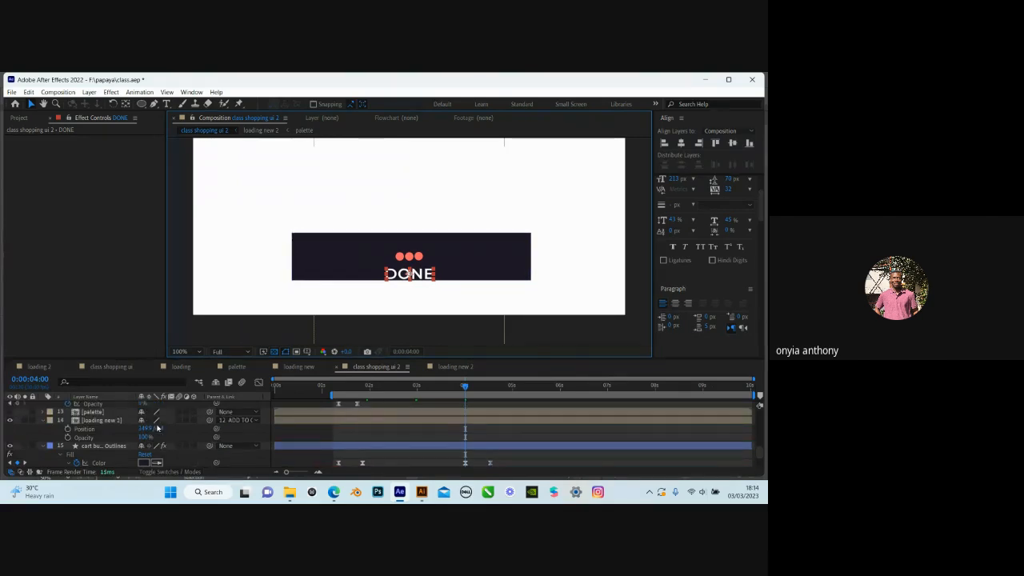
pyautogui.click(113, 420)
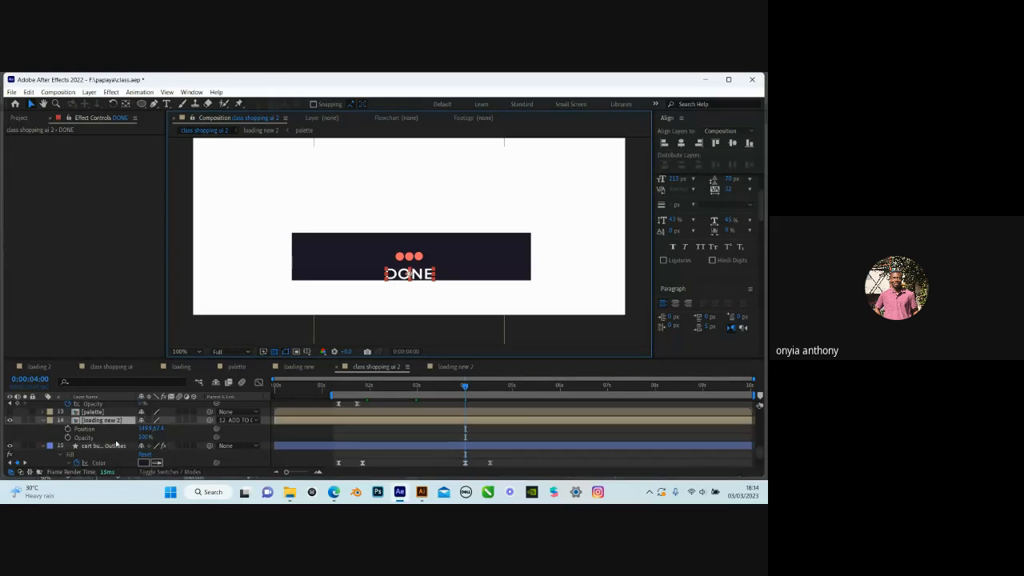
pyautogui.scroll(-2, 117, 441)
pyautogui.scroll(4, 119, 447)
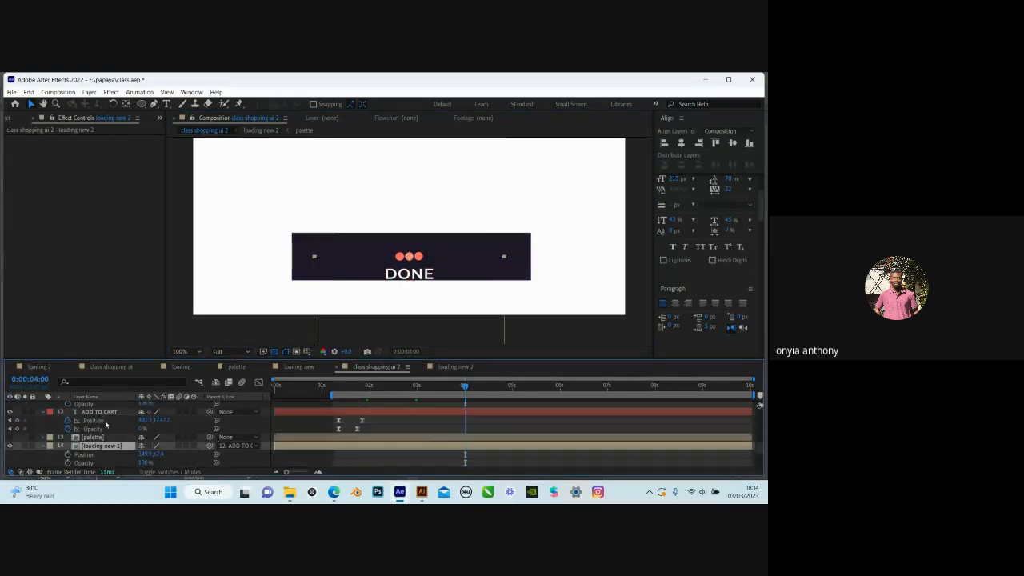
pyautogui.click(104, 412)
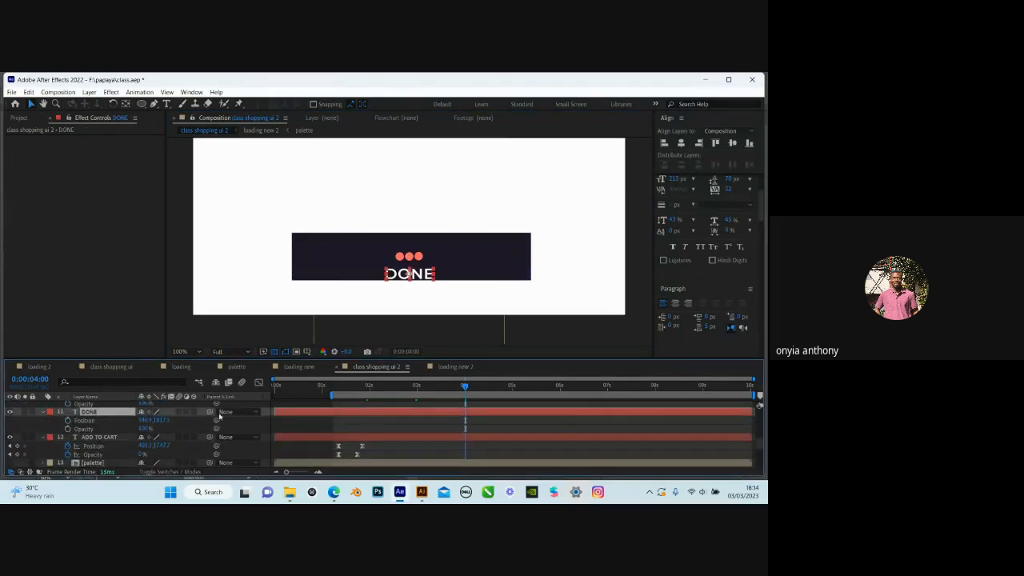
pyautogui.moveTo(210, 412); pyautogui.dragTo(112, 421)
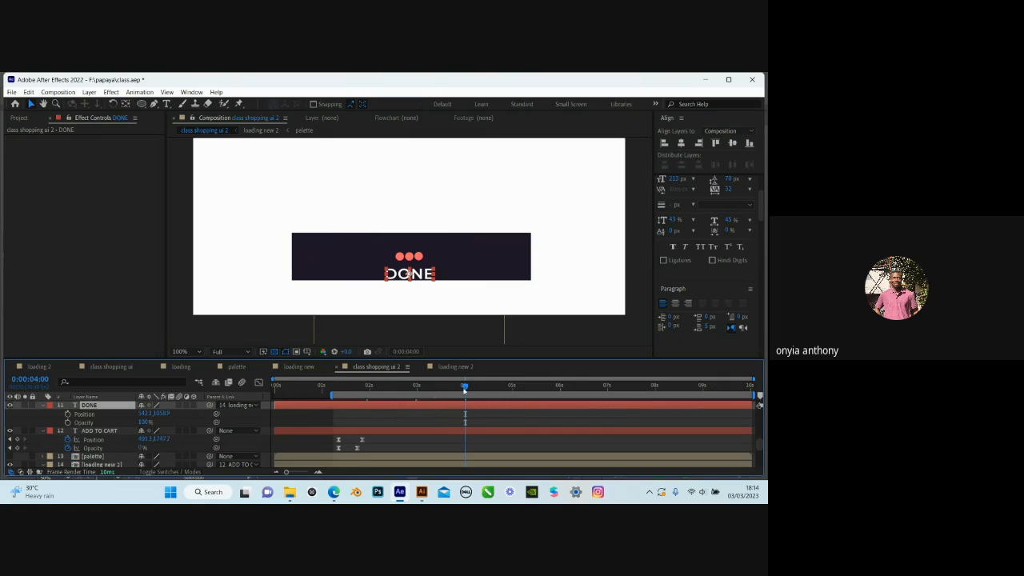
# Start animating the loading new 2 layer's position with a keyframe at 0:00:04:00, where the button's dark-to-green colour change begins
pyautogui.moveTo(442, 389); pyautogui.dragTo(471, 417)
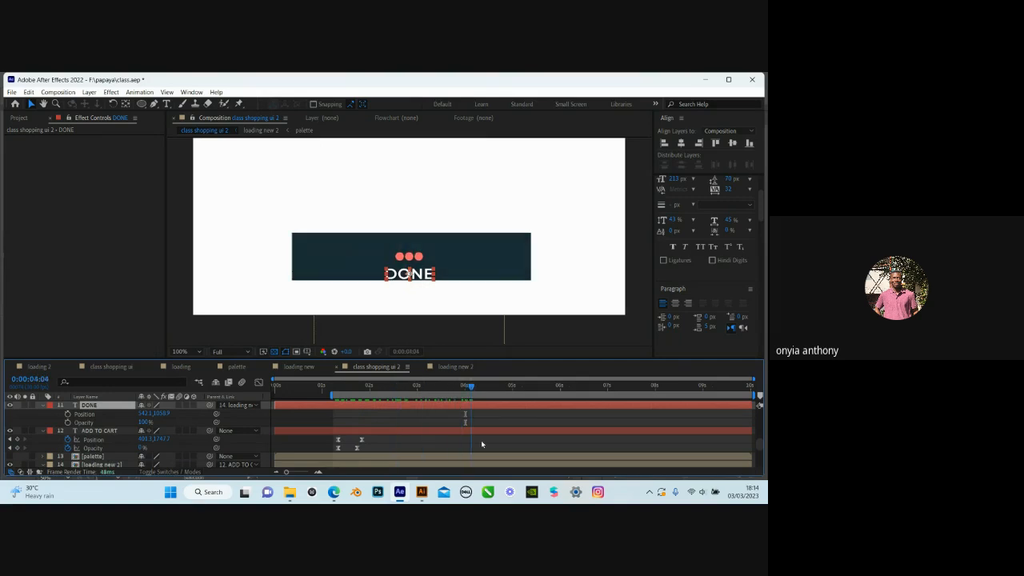
pyautogui.scroll(-1, 482, 445)
pyautogui.scroll(-1, 482, 445)
pyautogui.press('j')
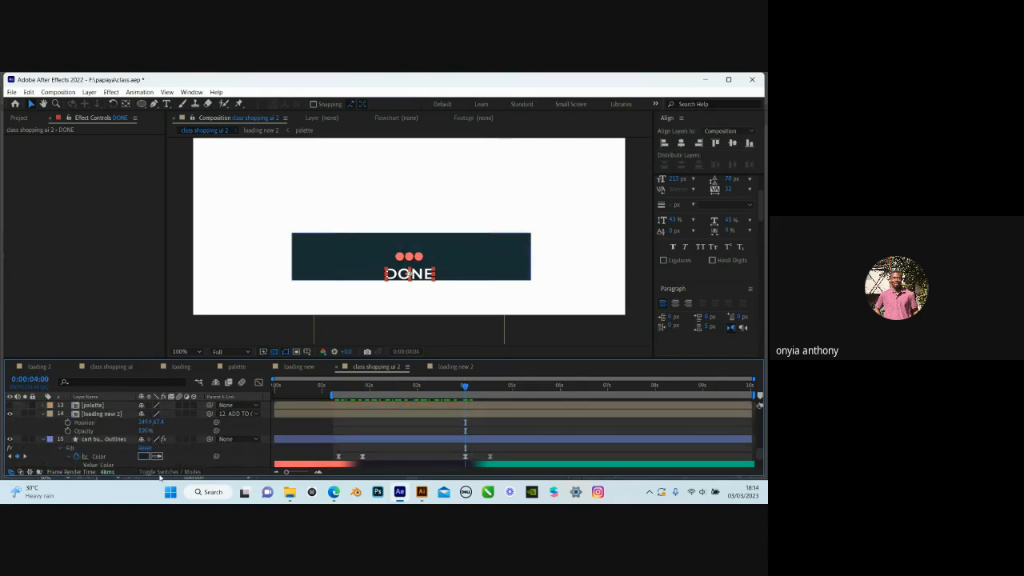
pyautogui.scroll(1, 80, 436)
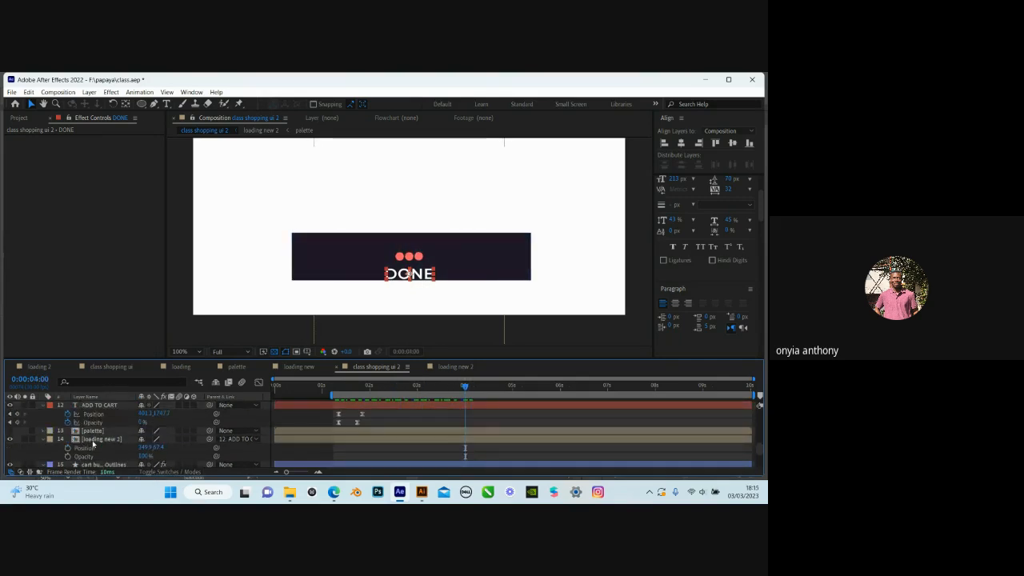
pyautogui.click(94, 442)
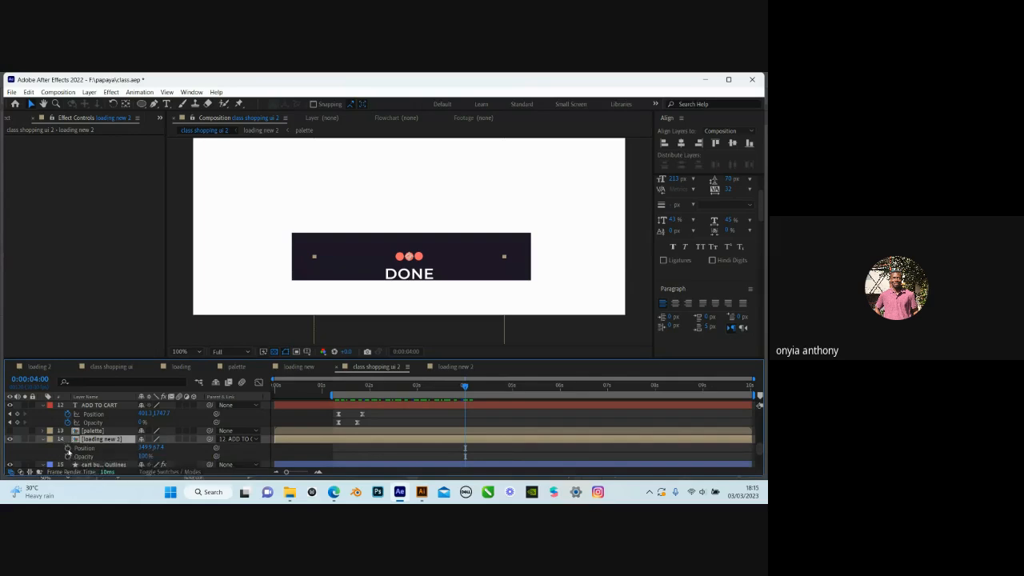
pyautogui.click(68, 448)
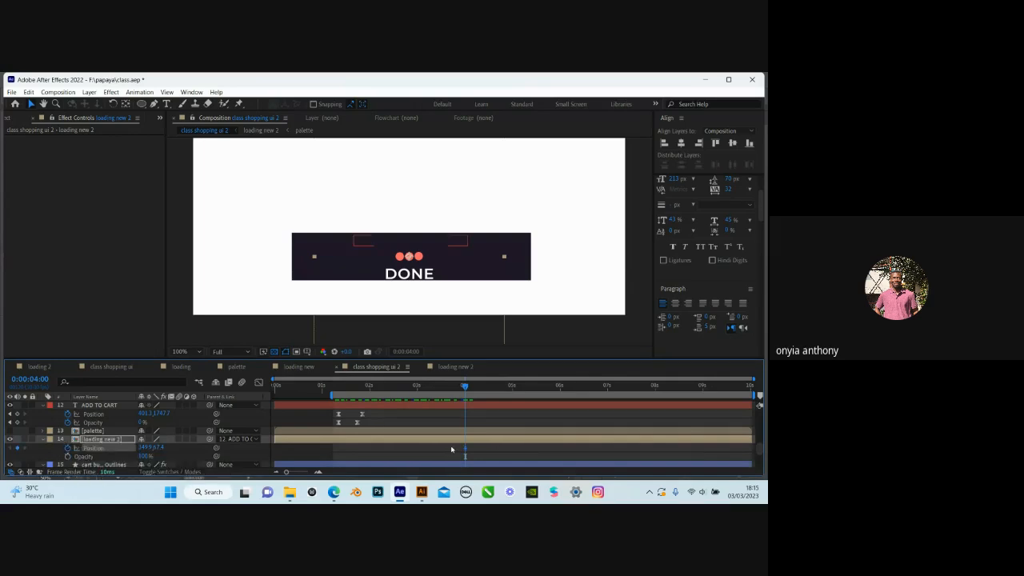
# At 0:00:04:16, raise the loading new 2 layer to a Y position of -42.6 so DONE sits centred in the green button
pyautogui.scroll(-2, 453, 453)
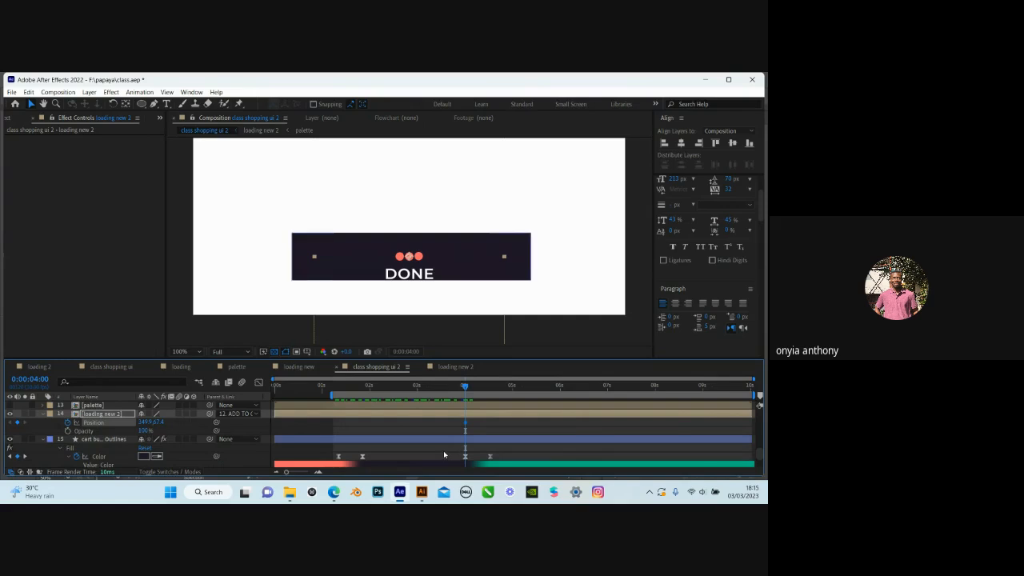
pyautogui.press('k')
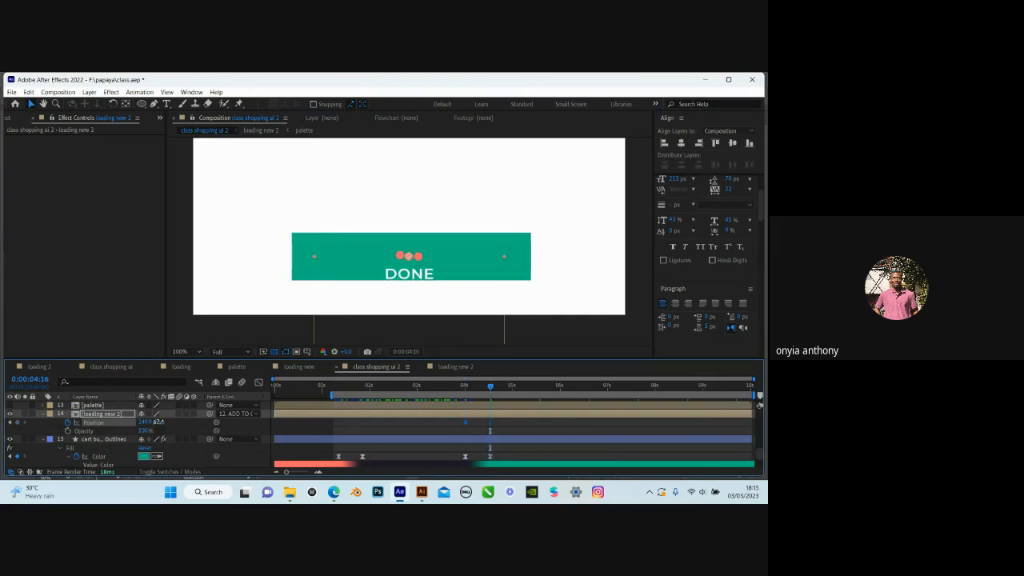
pyautogui.moveTo(408, 256); pyautogui.dragTo(408, 259)
pyautogui.moveTo(408, 253)
pyautogui.mouseDown()
pyautogui.moveTo(408, 241)
pyautogui.moveTo(408, 251)
pyautogui.mouseUp()
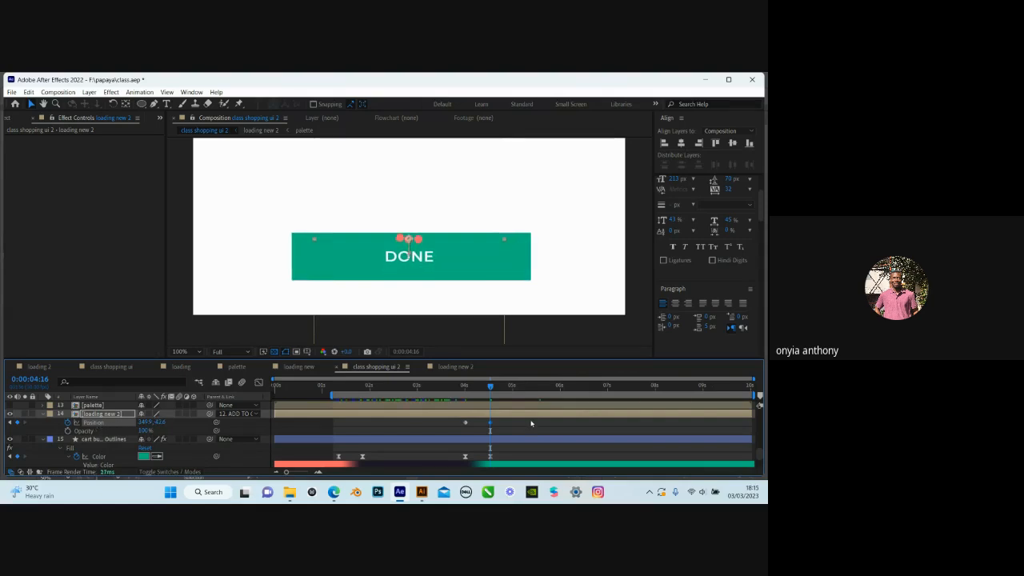
# Fade the loading new 2 layer from 100% opacity at 0:00:04:00 to 0% at 0:00:04:16
pyautogui.press('j')
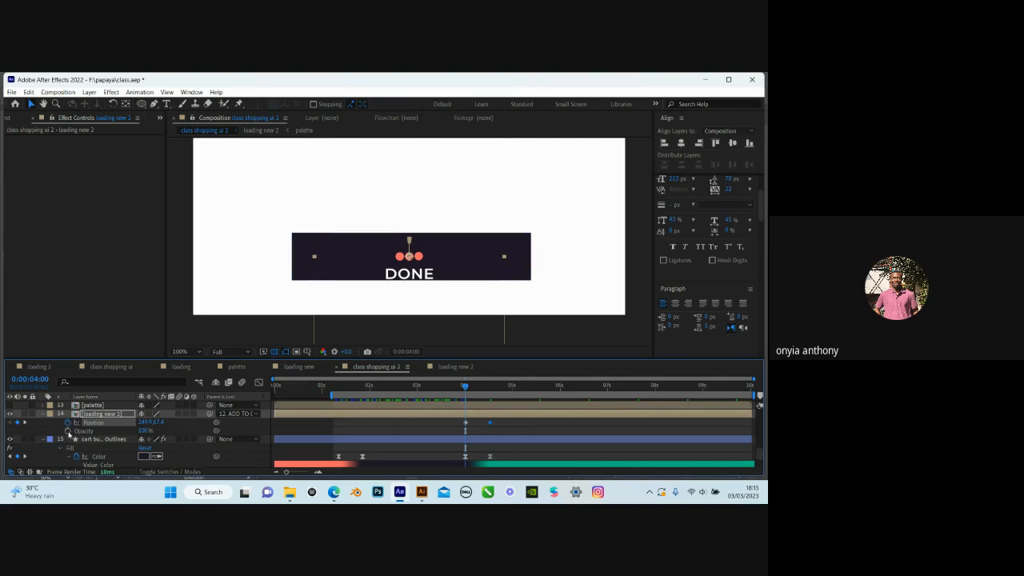
pyautogui.click(68, 431)
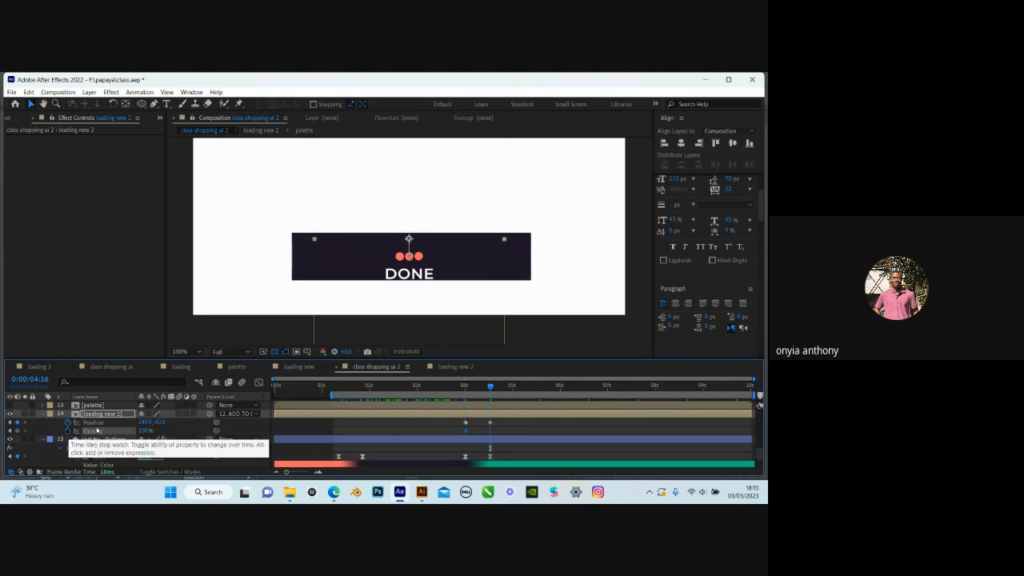
pyautogui.press('k')
pyautogui.moveTo(142, 433); pyautogui.dragTo(50, 439)
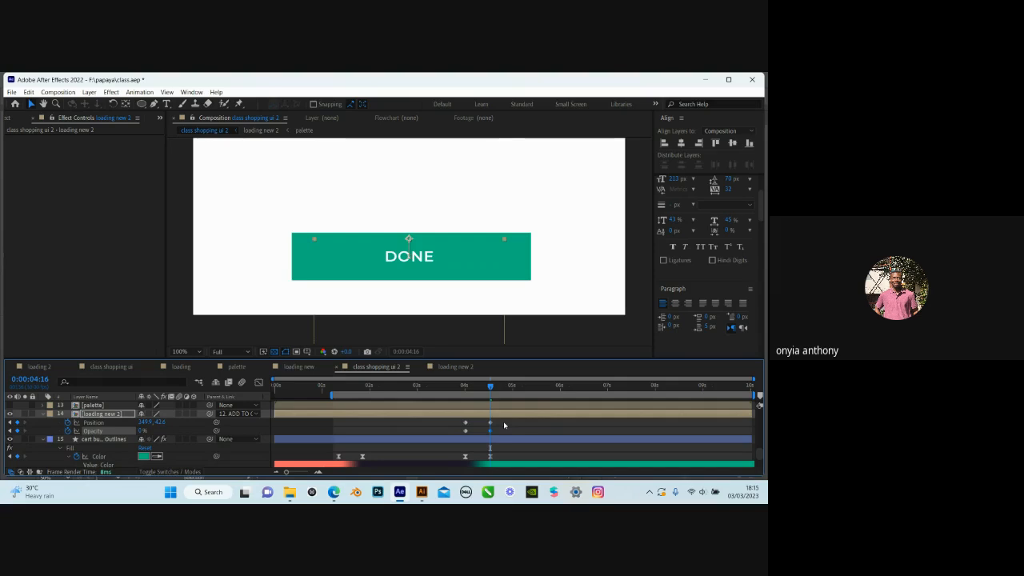
pyautogui.moveTo(453, 436); pyautogui.dragTo(503, 420)
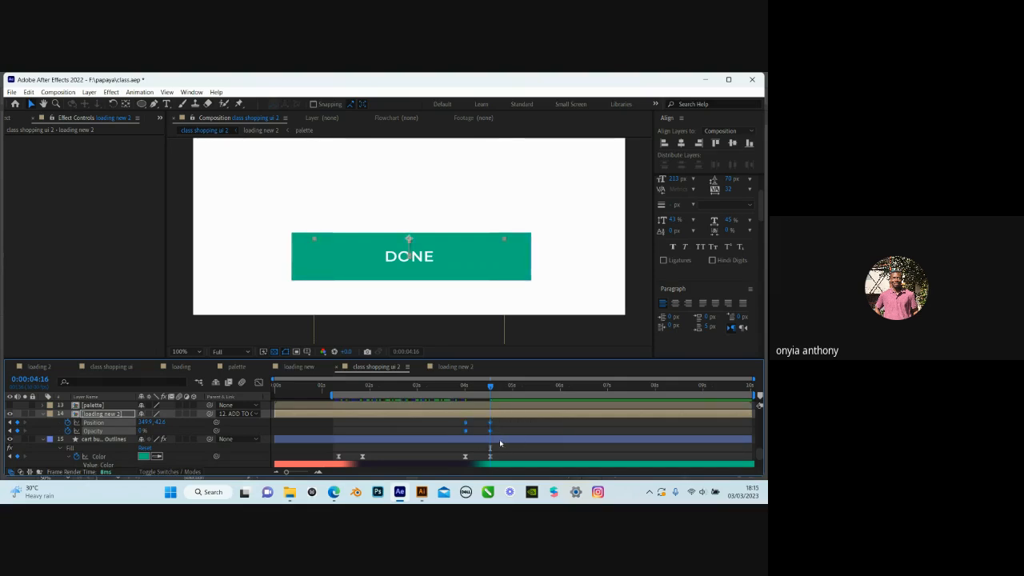
# Add an opacity keyframe to the DONE text layer at 0:00:04:00
pyautogui.scroll(2, 500, 427)
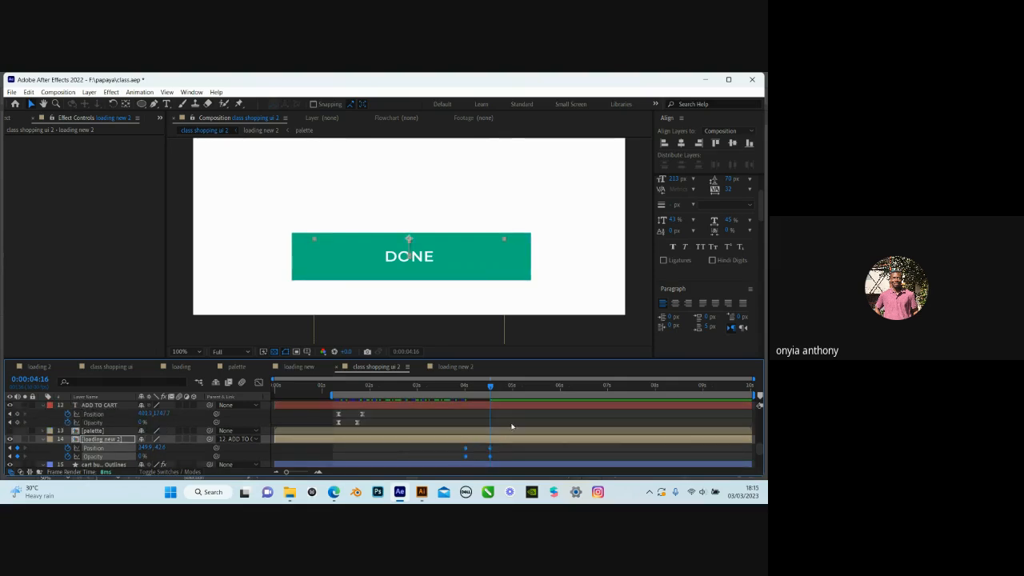
pyautogui.scroll(1, 497, 415)
pyautogui.click(497, 408)
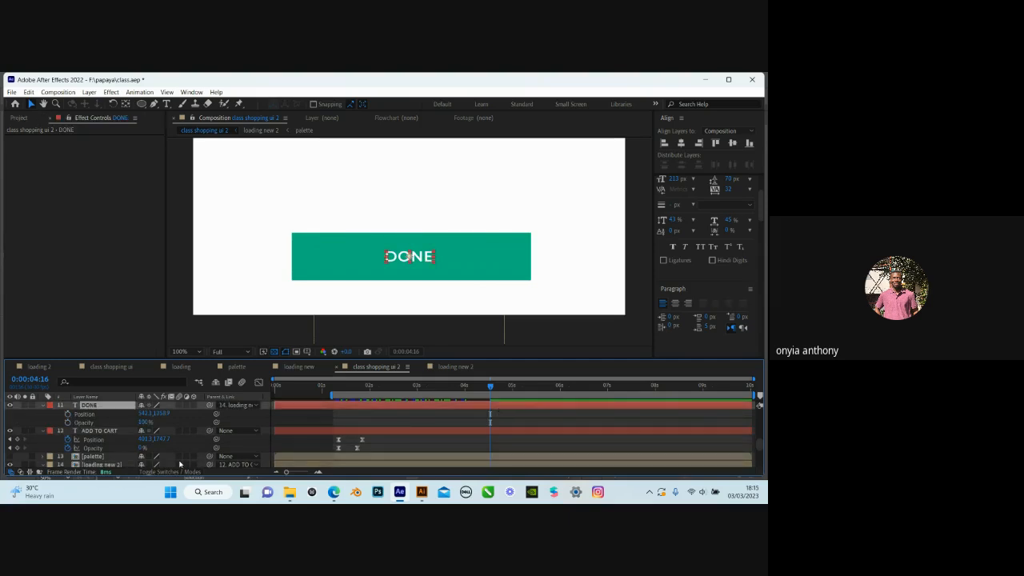
pyautogui.scroll(-2, 517, 459)
pyautogui.scroll(1, 517, 459)
pyautogui.press('j')
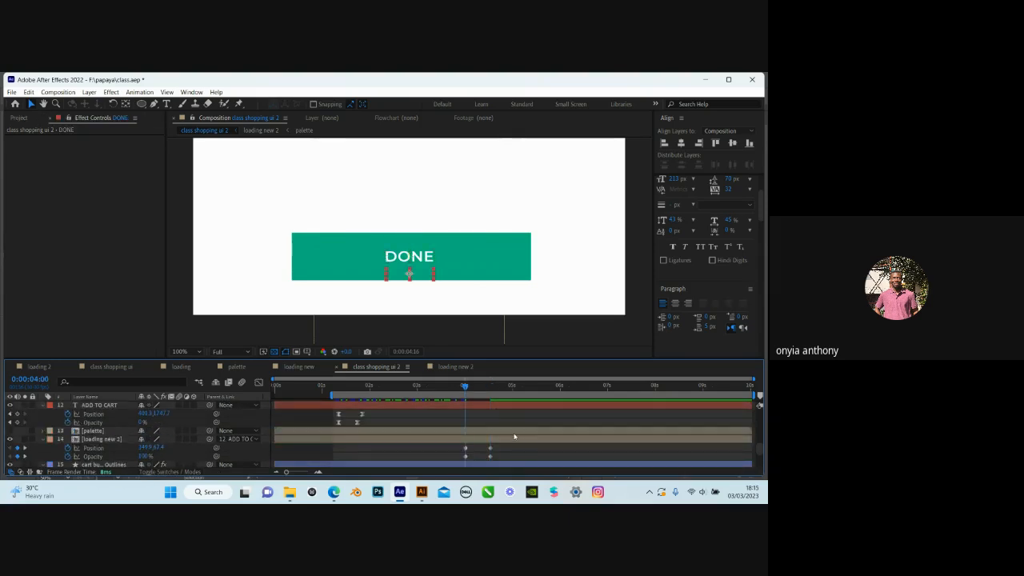
pyautogui.scroll(3, 511, 426)
pyautogui.scroll(1, 491, 420)
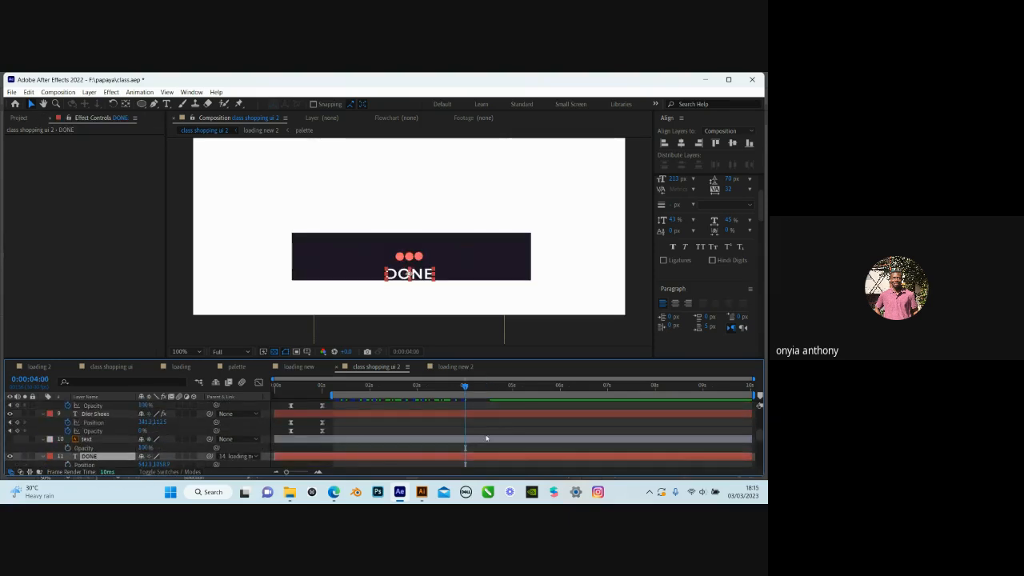
pyautogui.scroll(-2, 468, 457)
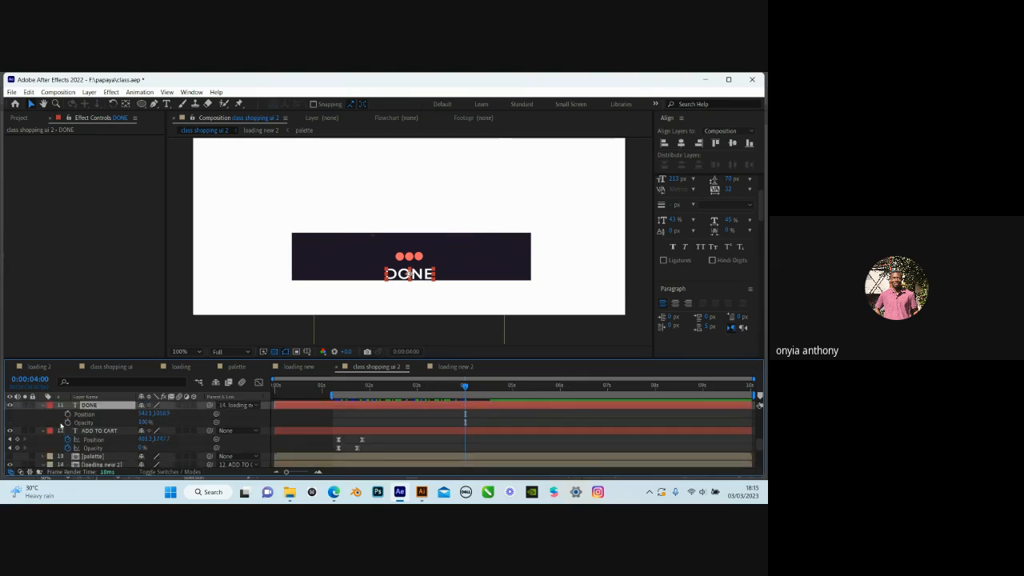
pyautogui.click(328, 422)
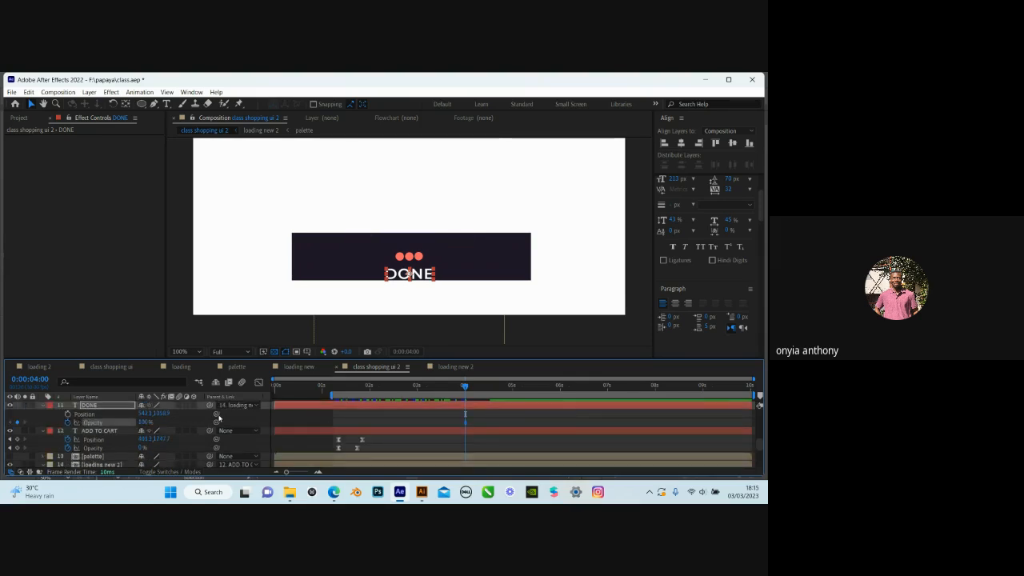
# Fade in the DONE text by keyframing it fully hidden at 0:00:04:00 and at 100% opacity at 0:00:04:16
pyautogui.press('u')
pyautogui.press('u')
pyautogui.press('u')
pyautogui.press('u')
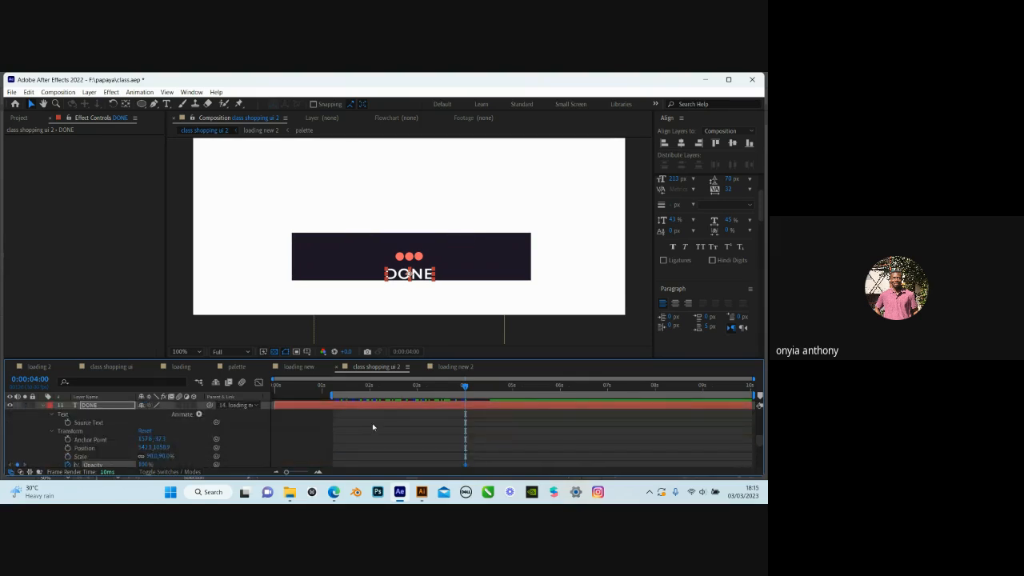
pyautogui.press('u')
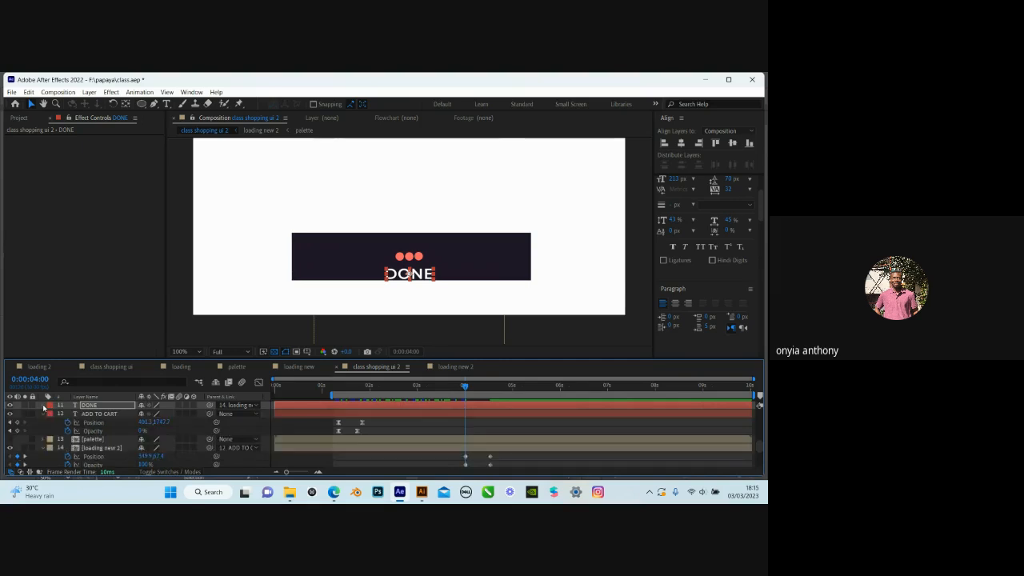
pyautogui.press('k')
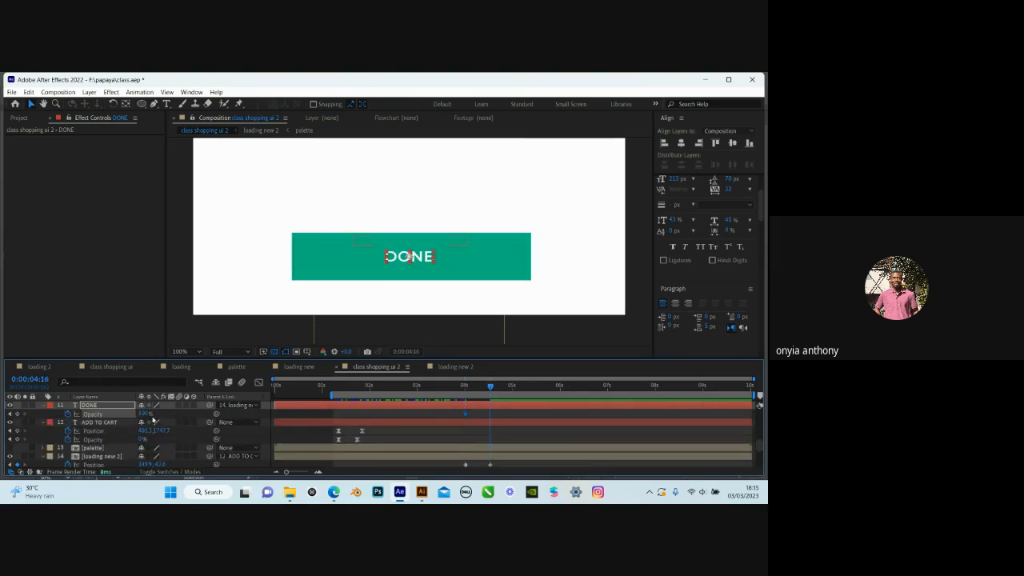
pyautogui.click(146, 414)
pyautogui.click(17, 415)
pyautogui.press('j')
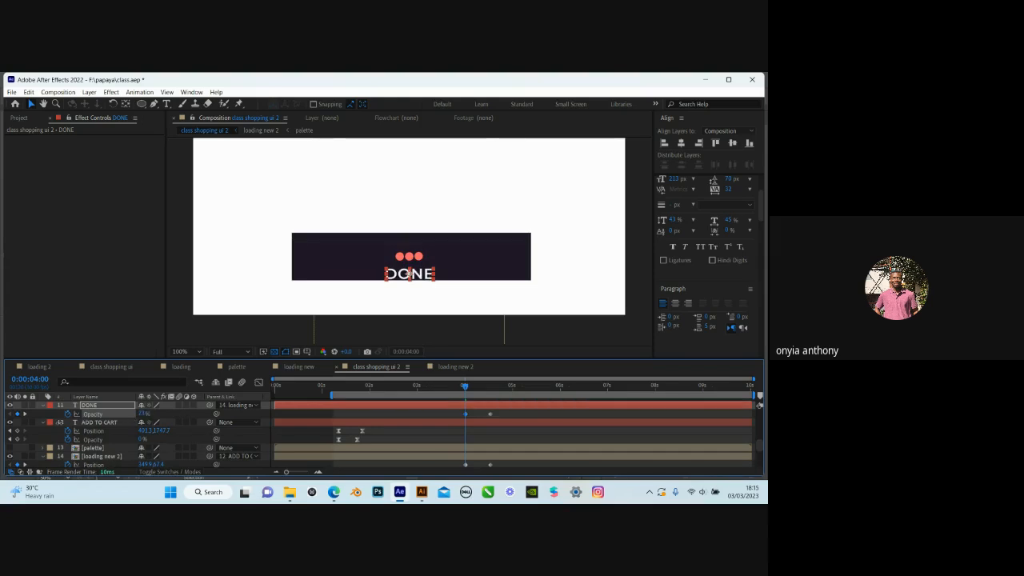
pyautogui.moveTo(59, 423); pyautogui.dragTo(48, 428)
# Easy-ease the DONE and loading new 2 keyframes, lengthen their ending handles in the speed graph, and preview the transition
pyautogui.moveTo(510, 419); pyautogui.dragTo(457, 444)
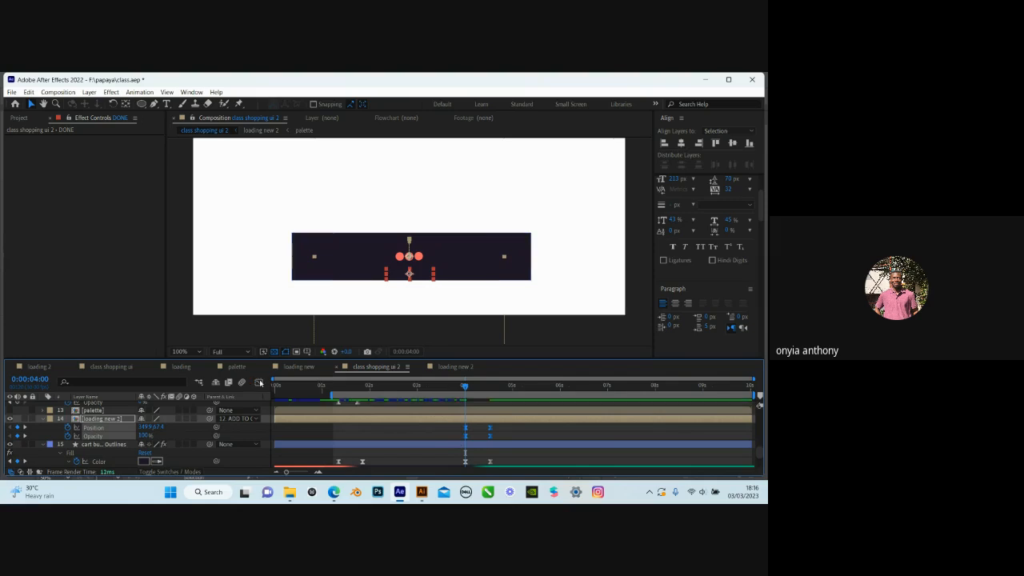
pyautogui.hotkey('shift', 'F3')
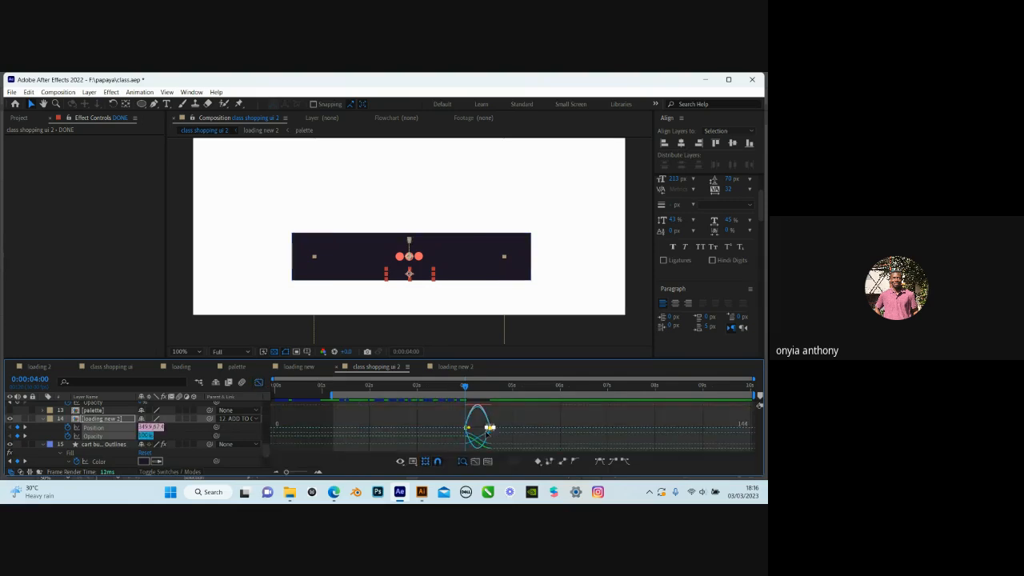
pyautogui.scroll(3, 489, 429)
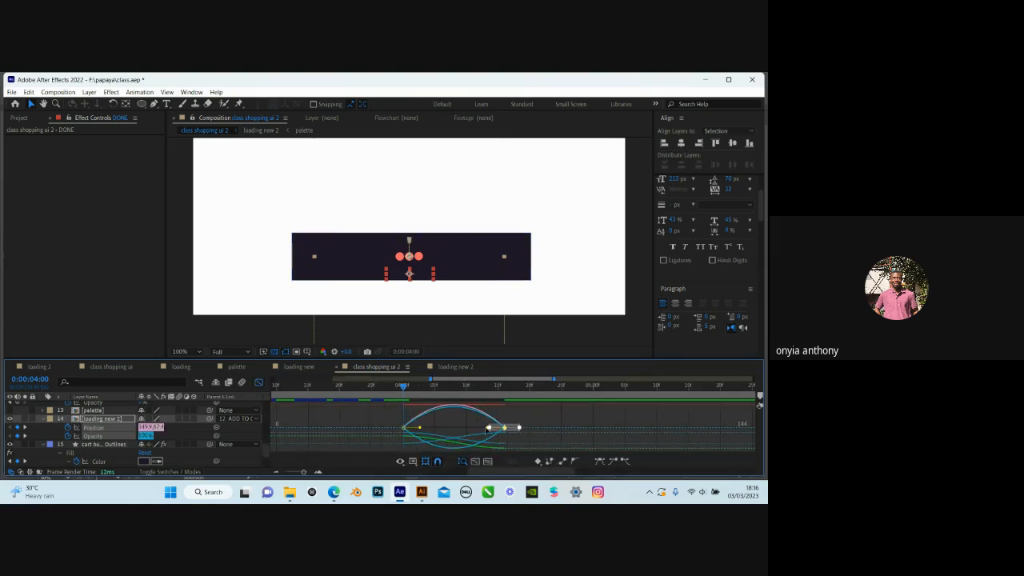
pyautogui.moveTo(480, 433); pyautogui.dragTo(460, 428)
pyautogui.click(258, 382)
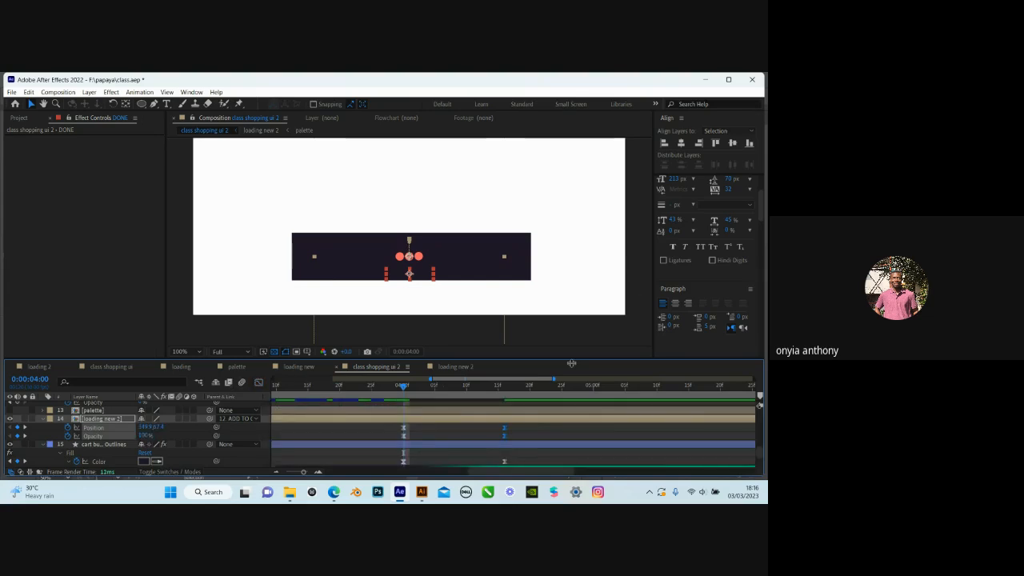
pyautogui.press(';')
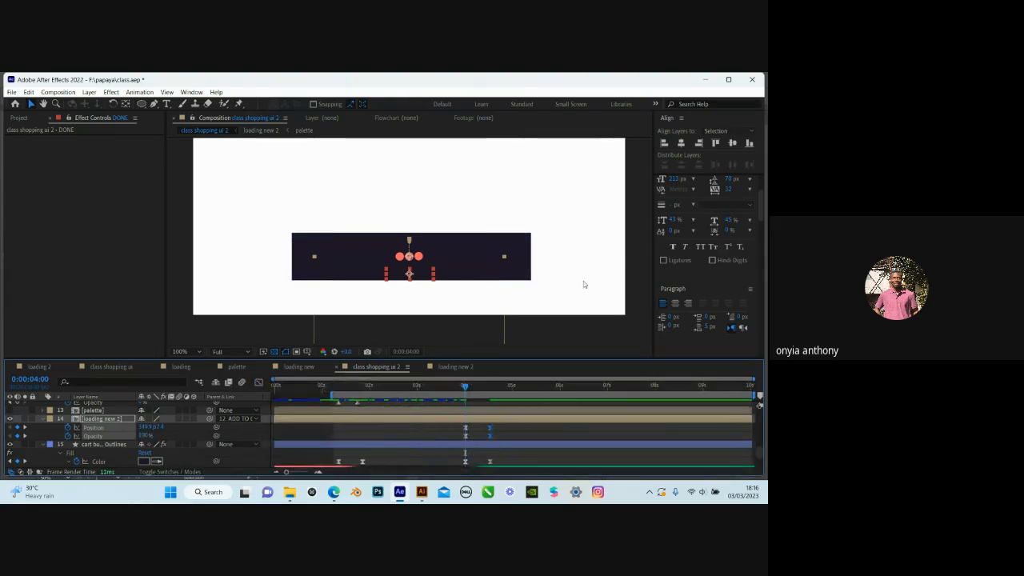
pyautogui.press('space')
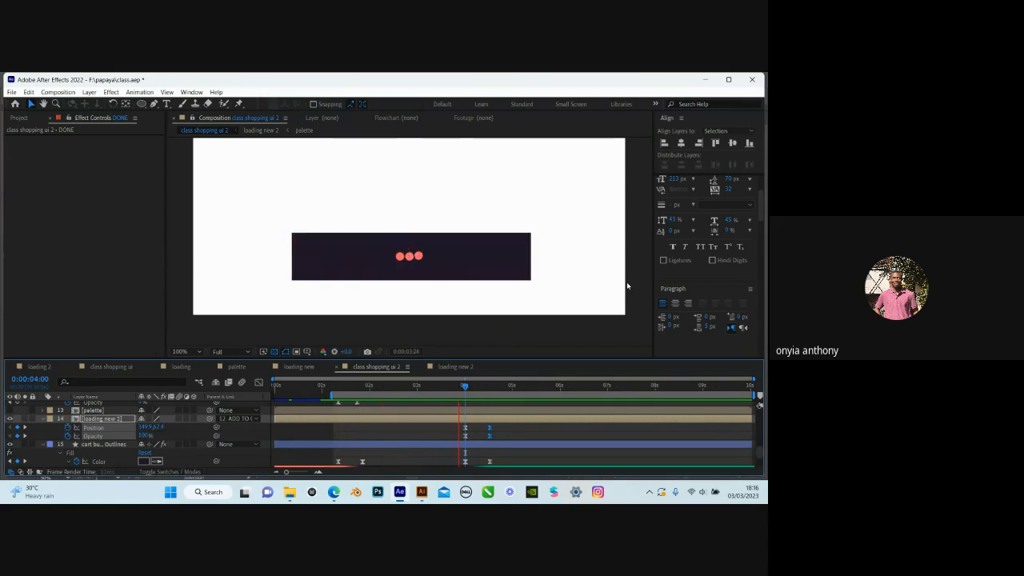
pyautogui.press('space')
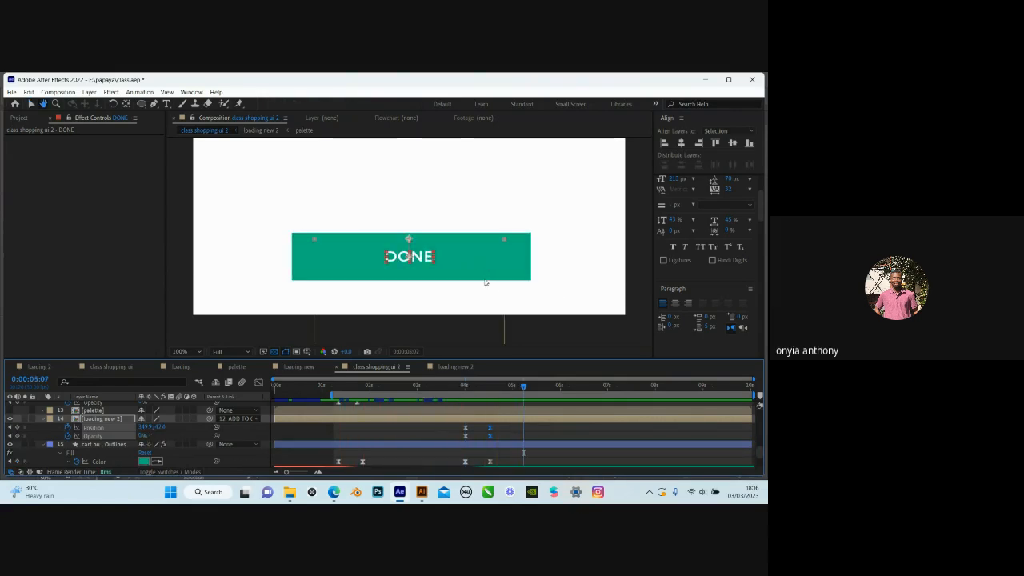
# Extend the work area back towards the composition's start and preview the full phone screen animation from 0:00:00:00
pyautogui.moveTo(524, 387)
pyautogui.mouseDown()
pyautogui.moveTo(430, 392)
pyautogui.moveTo(509, 388)
pyautogui.mouseUp()
pyautogui.scroll(-6, 402, 236)
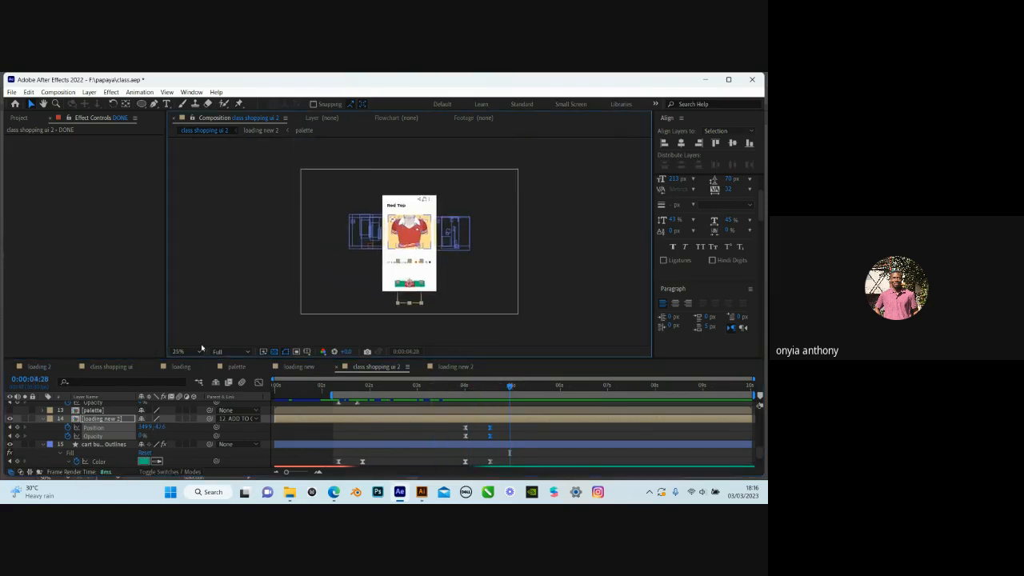
pyautogui.scroll(2, 402, 236)
pyautogui.click(180, 352)
pyautogui.click(197, 185)
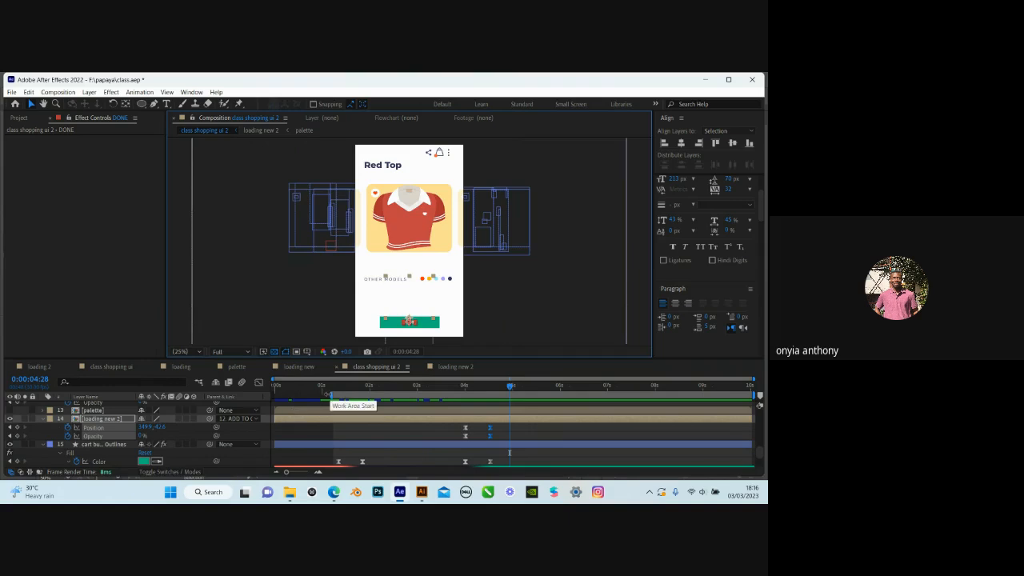
pyautogui.moveTo(328, 395); pyautogui.dragTo(287, 392)
pyautogui.press('Home')
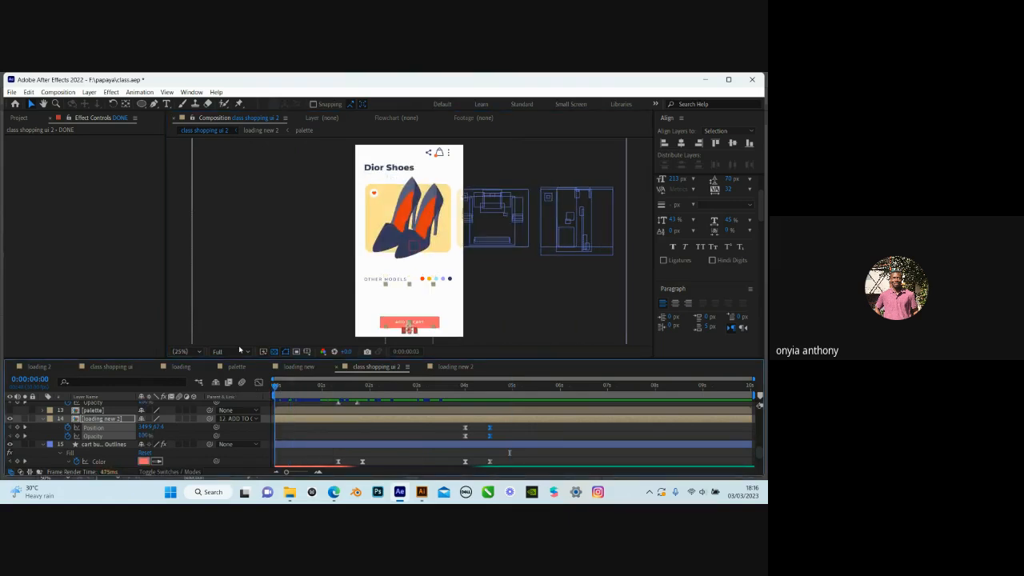
pyautogui.press('space')
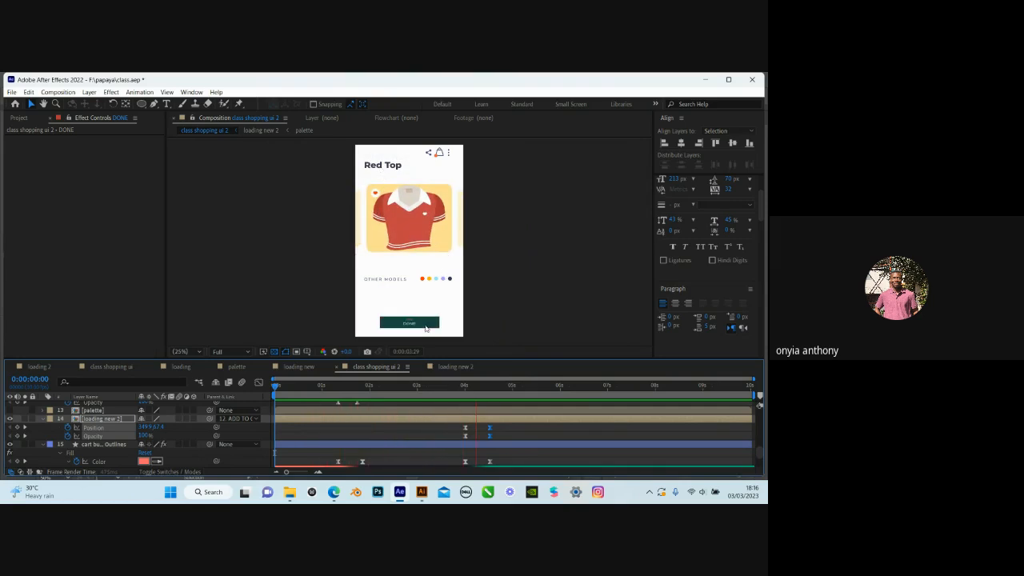
pyautogui.press('space')
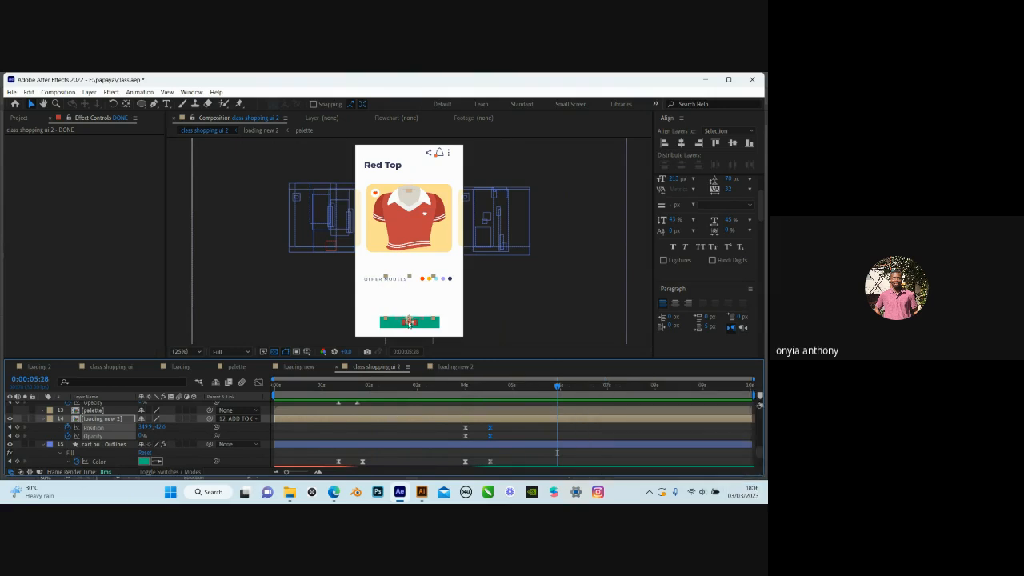
# Go to 0:00:04:18 and examine the green DONE button up close
pyautogui.click(462, 387)
pyautogui.moveTo(485, 395)
pyautogui.mouseDown()
pyautogui.moveTo(515, 400)
pyautogui.moveTo(423, 400)
pyautogui.moveTo(494, 404)
pyautogui.mouseUp()
pyautogui.scroll(-2, 410, 293)
pyautogui.scroll(2, 409, 293)
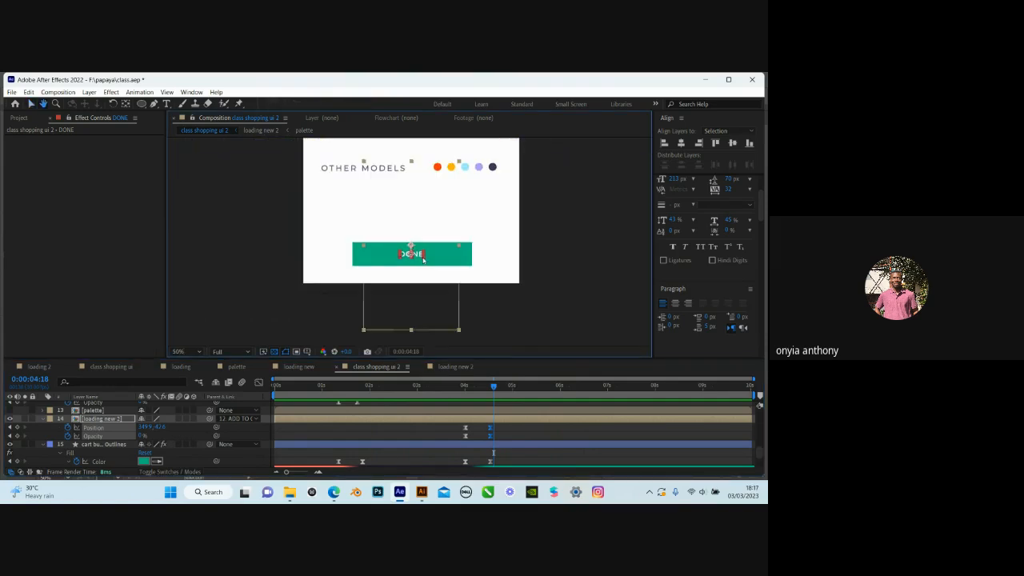
# Fit the entire phone screen into the composition view and save the project
pyautogui.click(423, 256)
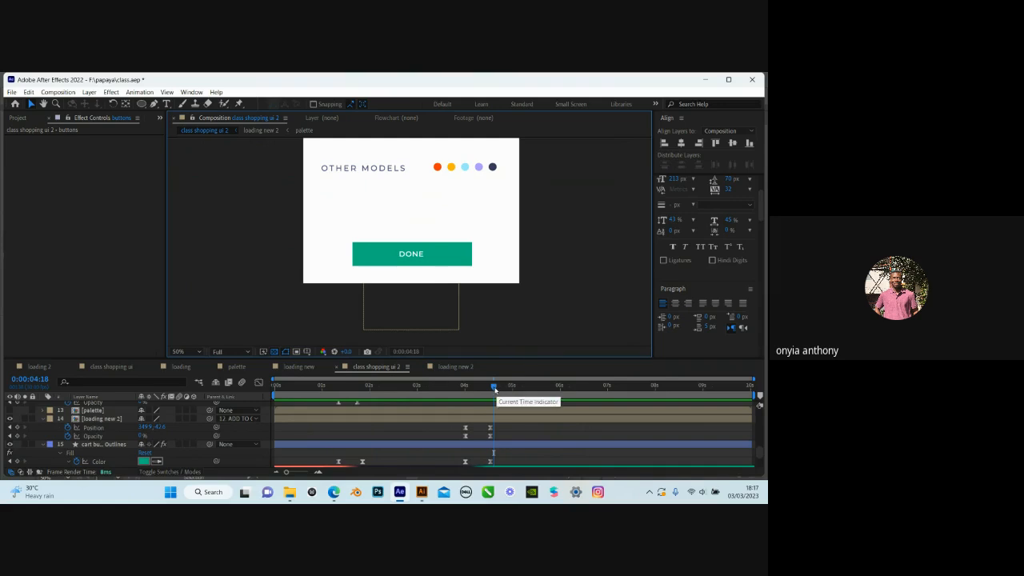
pyautogui.click(182, 351)
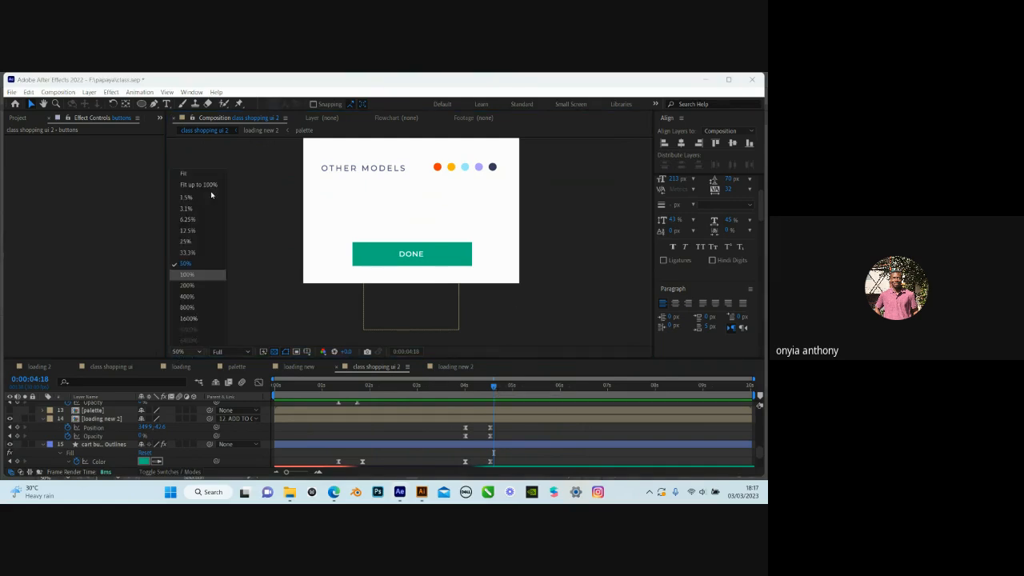
pyautogui.click(200, 185)
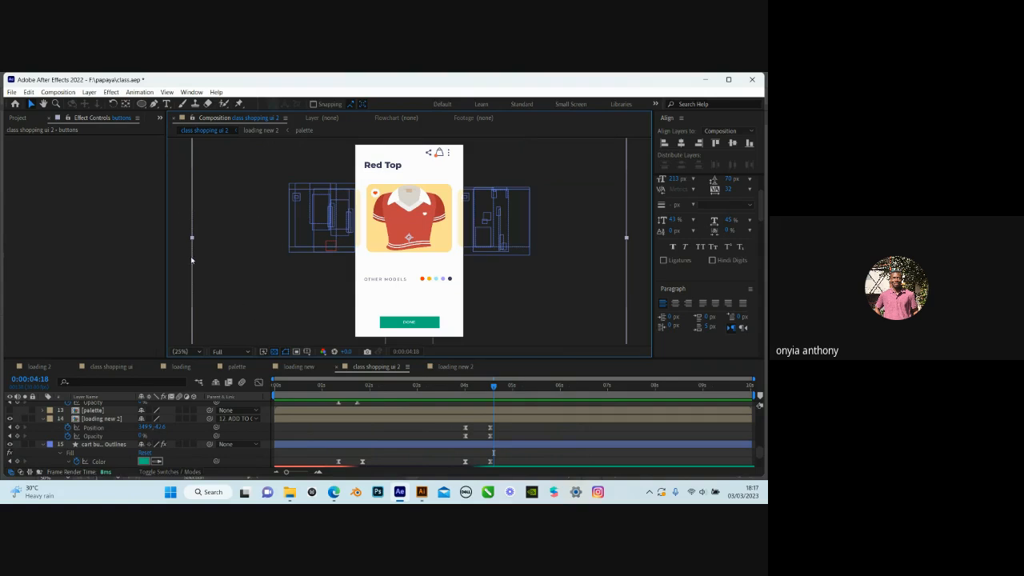
pyautogui.hotkey('ctrl', 's')
pyautogui.moveTo(335, 493)
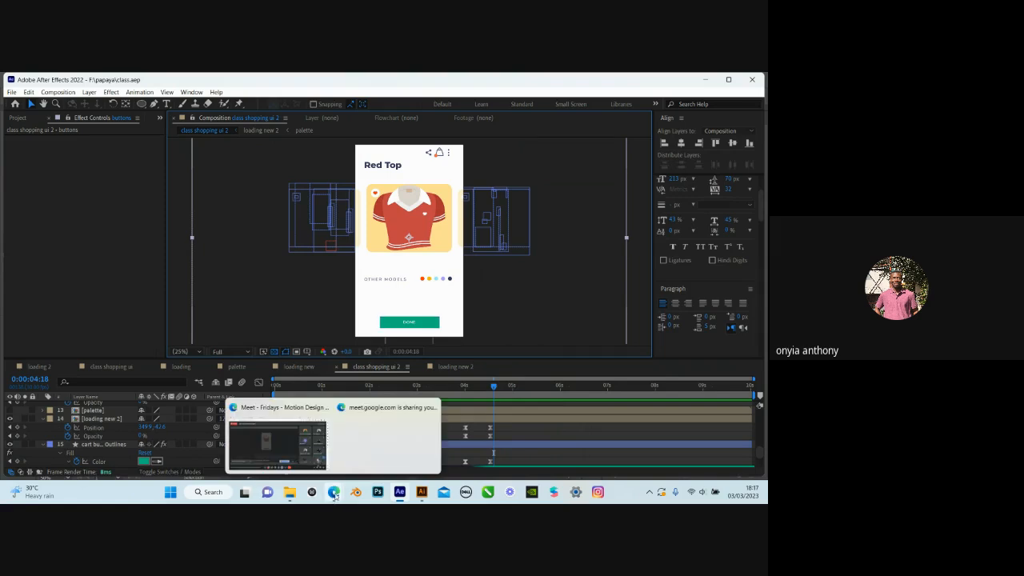
pyautogui.moveTo(293, 452)
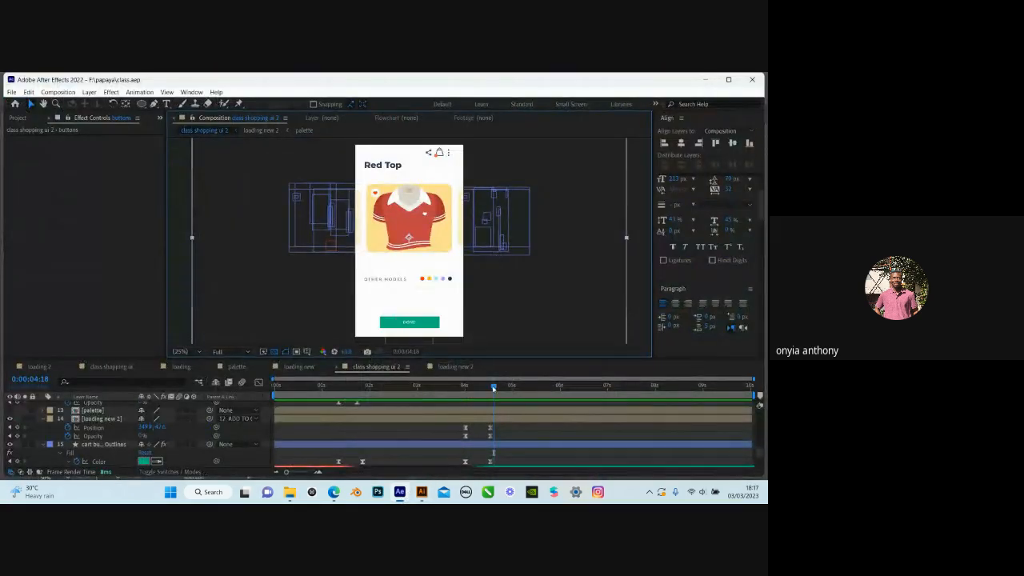
# Add a Position keyframe to the Null 8 layer at 0:00:05:06
pyautogui.moveTo(493, 388); pyautogui.dragTo(513, 391)
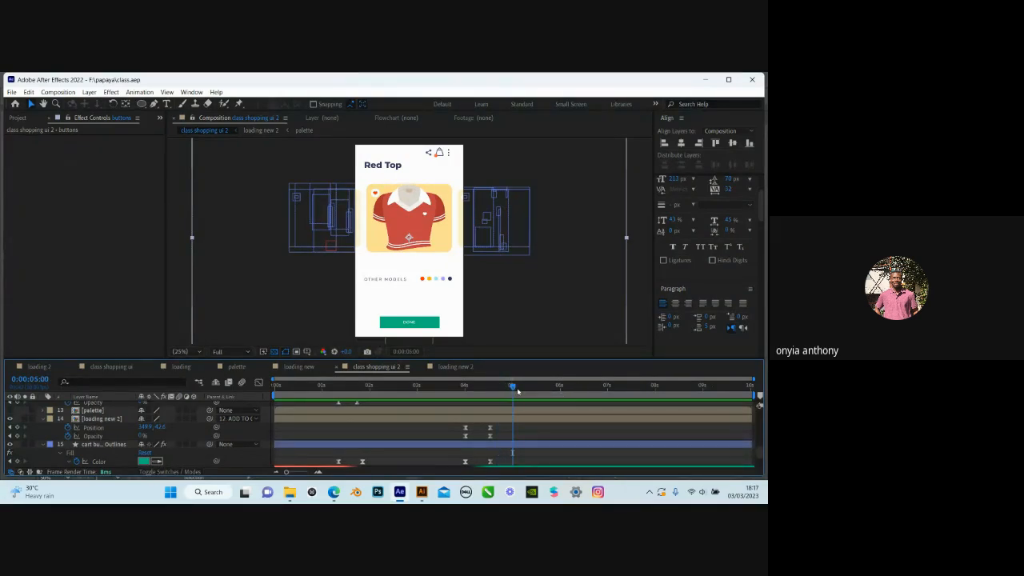
pyautogui.press('j')
pyautogui.hotkey('shift', 'pagedown')
pyautogui.hotkey('shift', 'pagedown')
pyautogui.scroll(5, 544, 433)
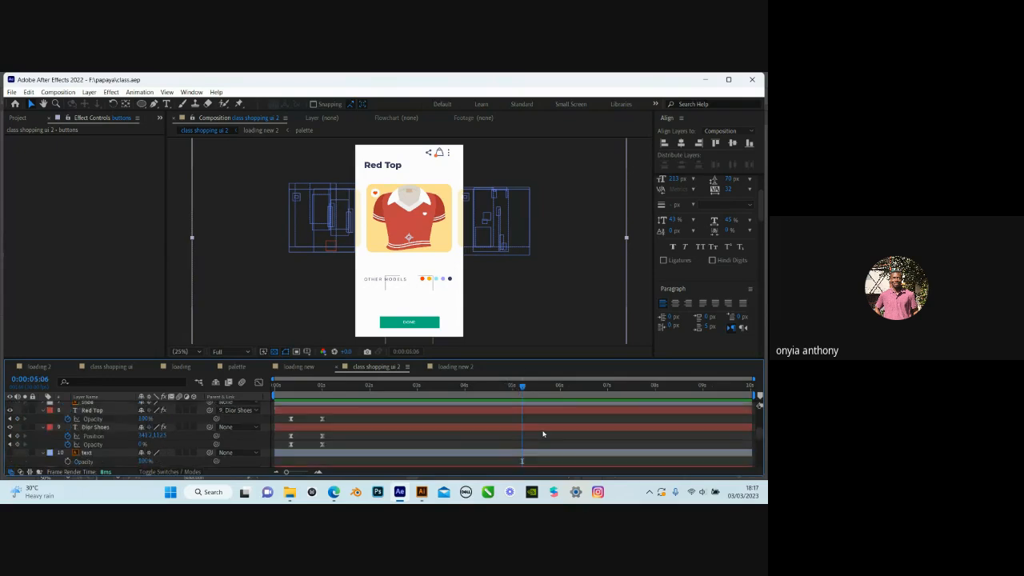
pyautogui.scroll(3, 531, 427)
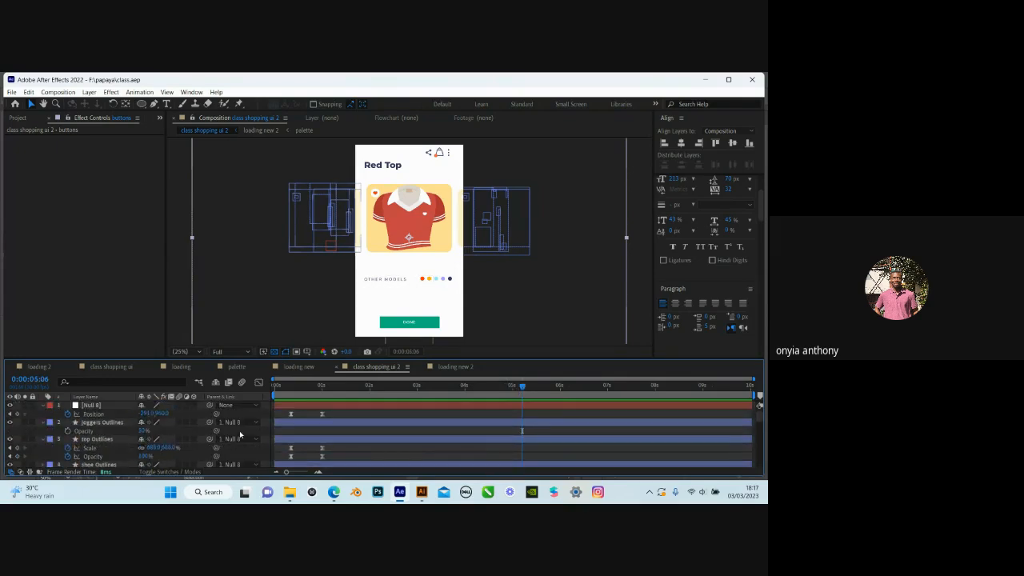
pyautogui.click(97, 407)
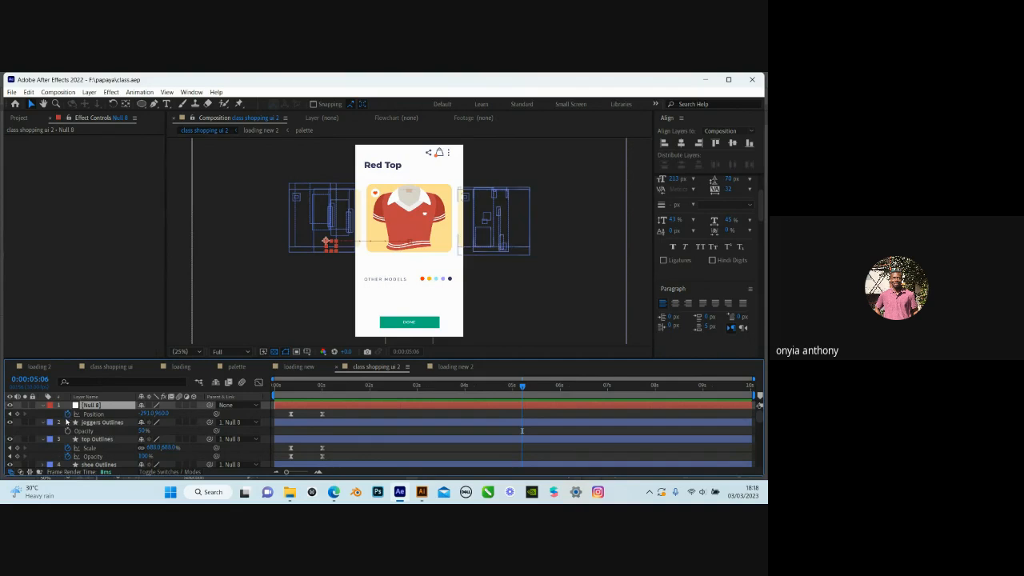
pyautogui.click(18, 414)
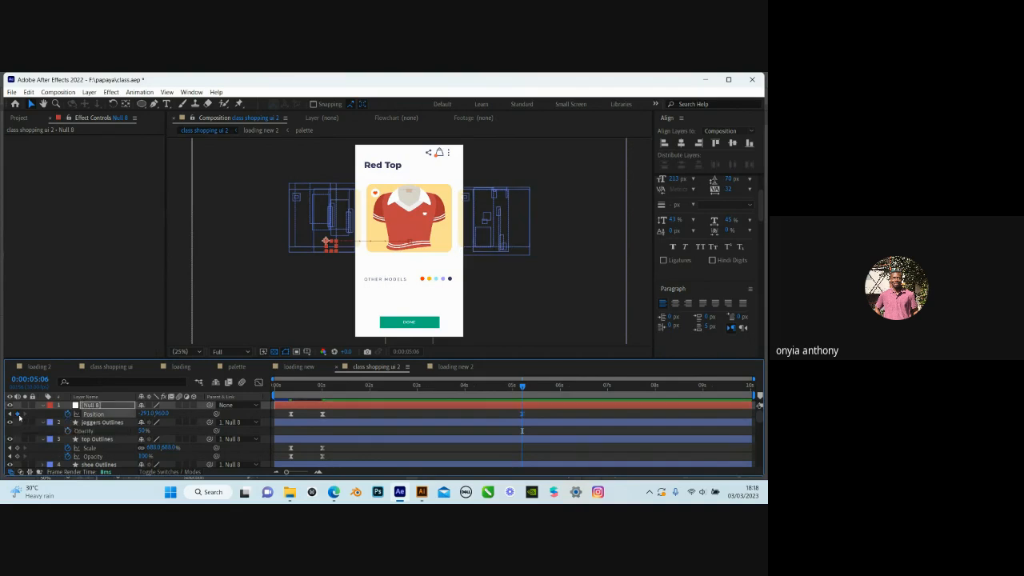
# Slide the joggers into the phone screen by setting Null 8's X position to -1126 at 0:00:05:26
pyautogui.hotkey('shift', 'pagedown')
pyautogui.hotkey('shift', 'pagedown')
pyautogui.moveTo(327, 242); pyautogui.dragTo(293, 240)
pyautogui.moveTo(96, 415); pyautogui.dragTo(35, 415)
pyautogui.moveTo(147, 416); pyautogui.dragTo(72, 419)
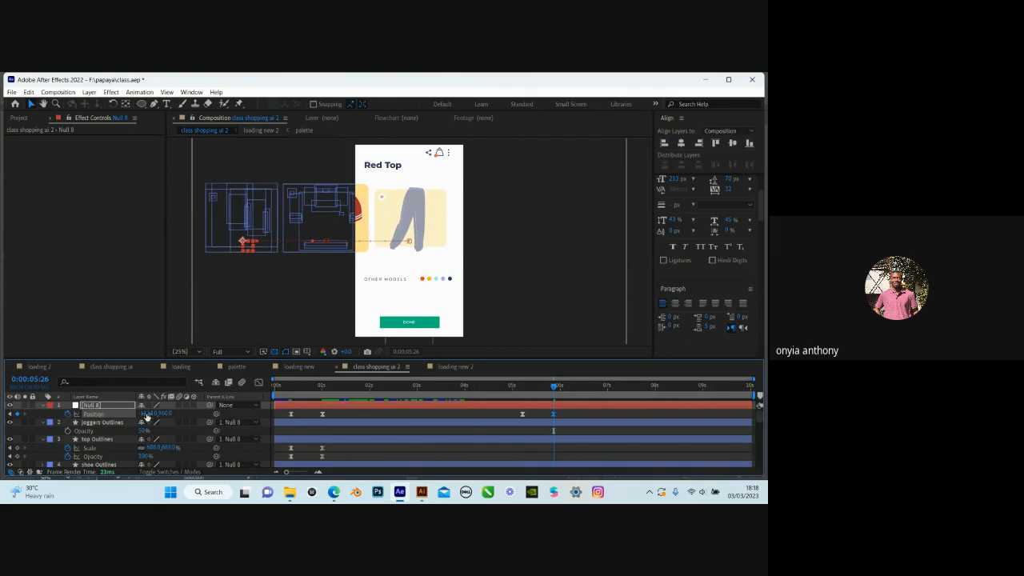
pyautogui.moveTo(148, 414); pyautogui.dragTo(147, 415)
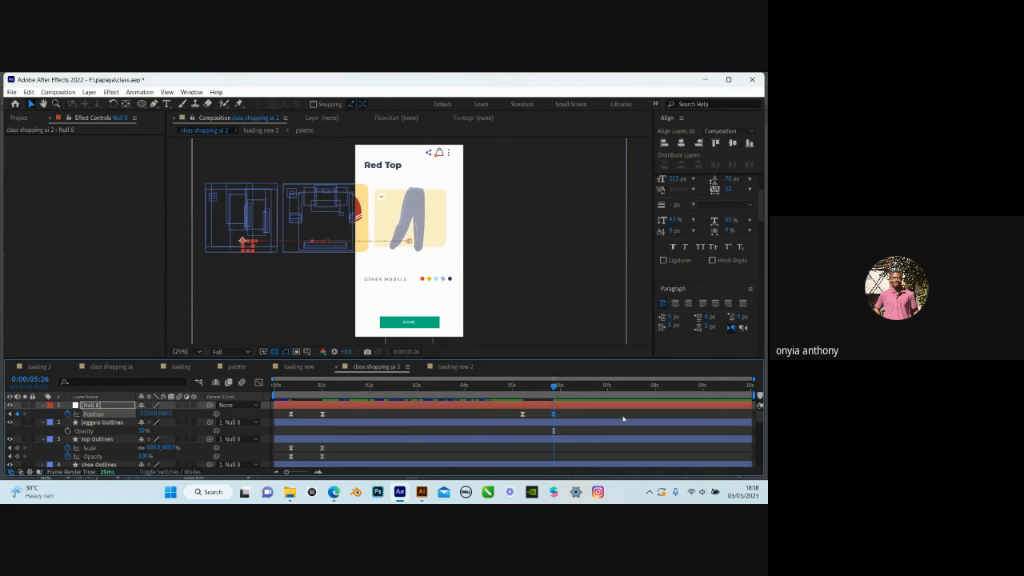
# Fade in joggers Outlines by keyframing Opacity at 50% at 0:00:05:06 and 100% at 0:00:05:26
pyautogui.press('j')
pyautogui.click(303, 425)
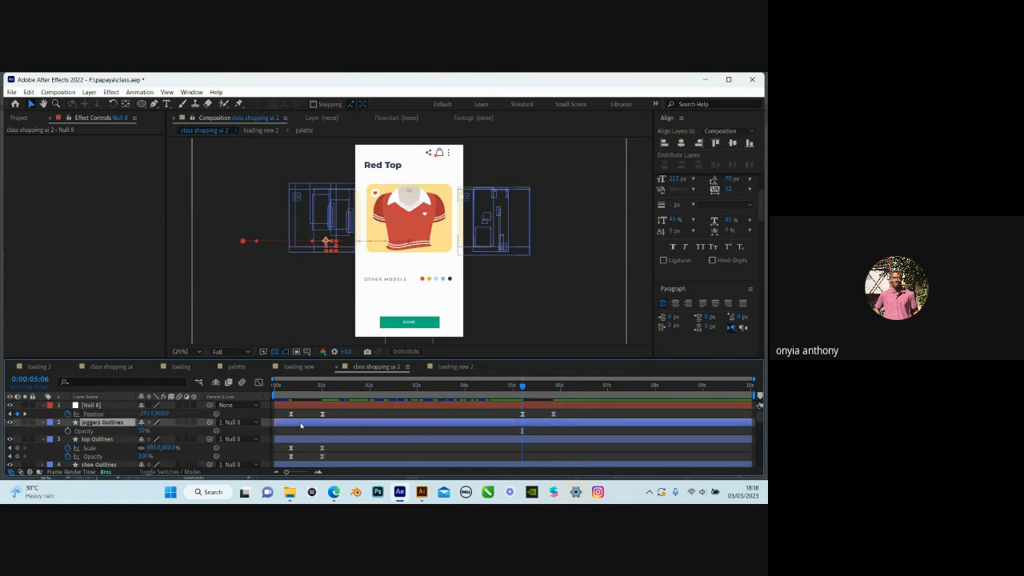
pyautogui.click(68, 432)
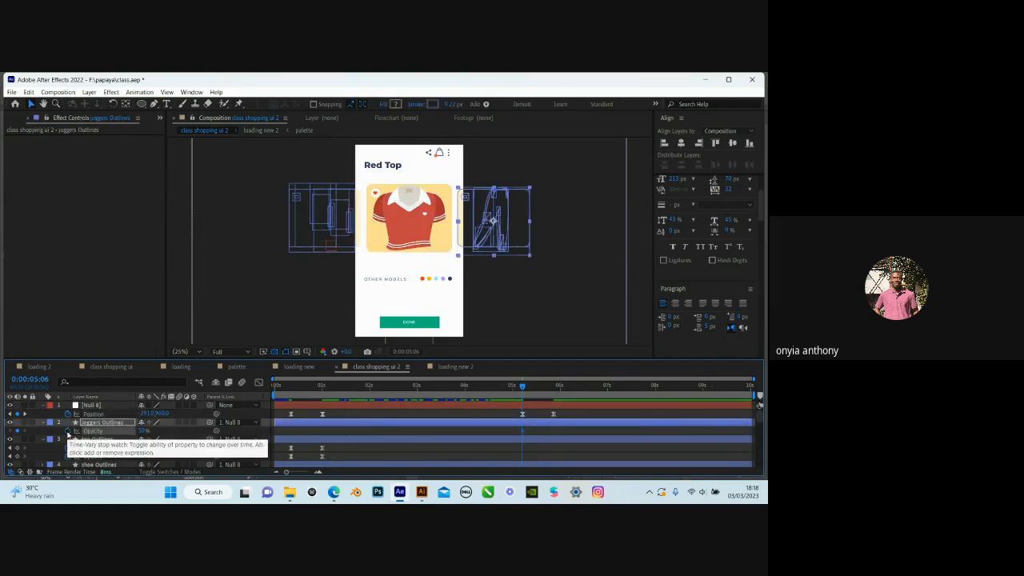
pyautogui.press('k')
pyautogui.moveTo(143, 432); pyautogui.dragTo(373, 424)
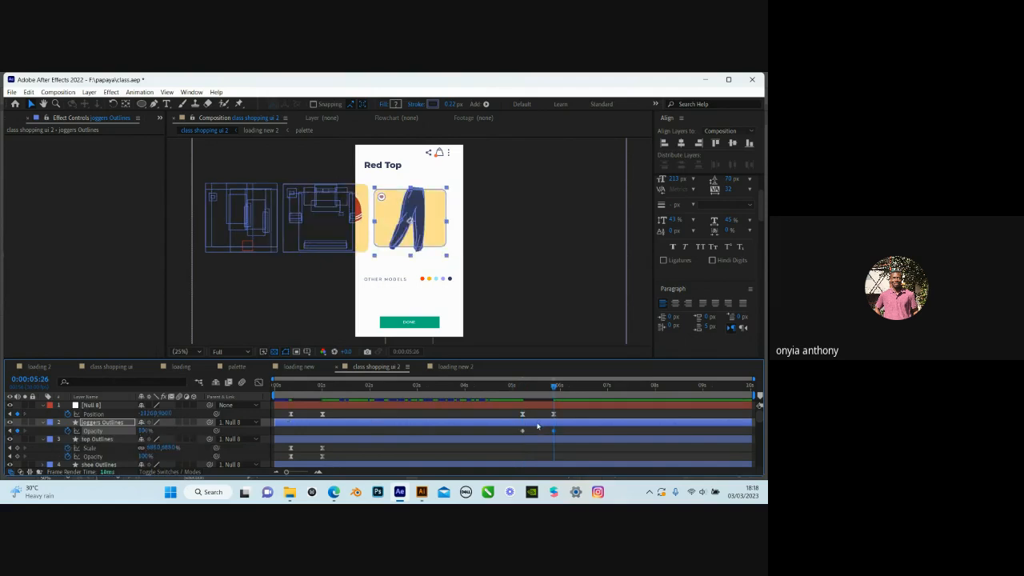
# Start keyframing joggers Outlines' Scale at 579% at 0:00:05:06 and try enlarging the layer at 0:00:05:26
pyautogui.press('j')
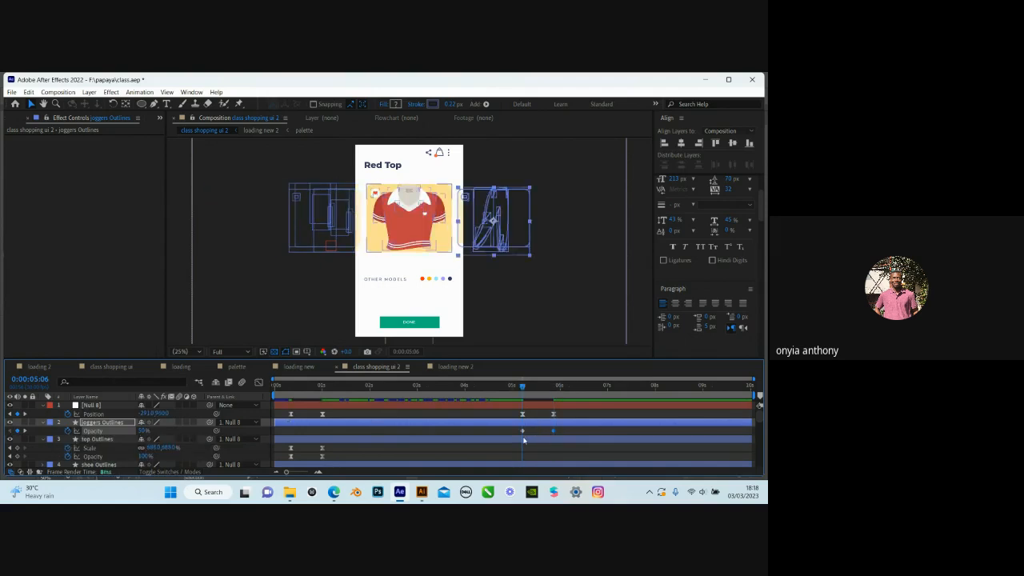
pyautogui.hotkey('shift', 's')
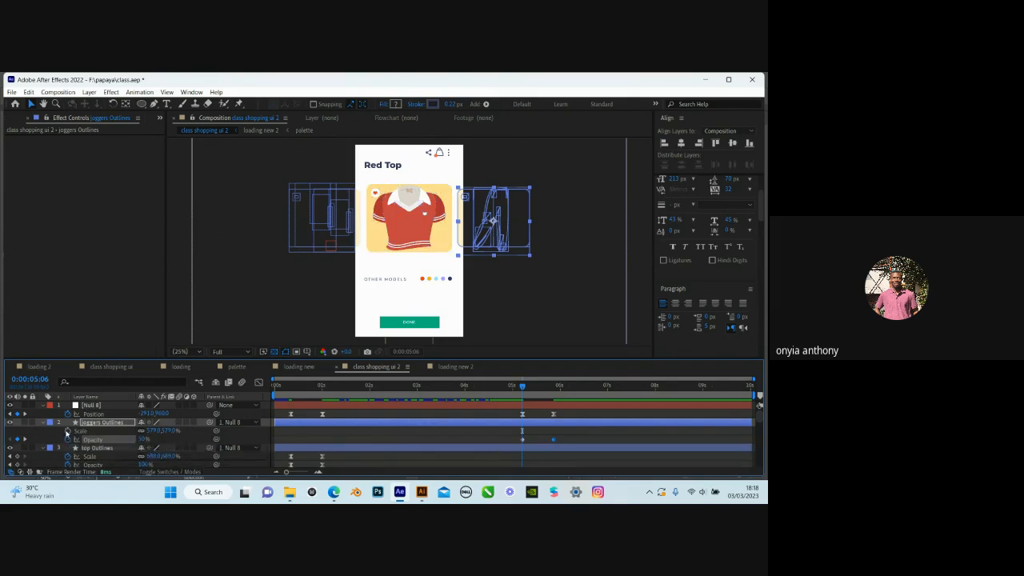
pyautogui.click(67, 432)
pyautogui.press('k')
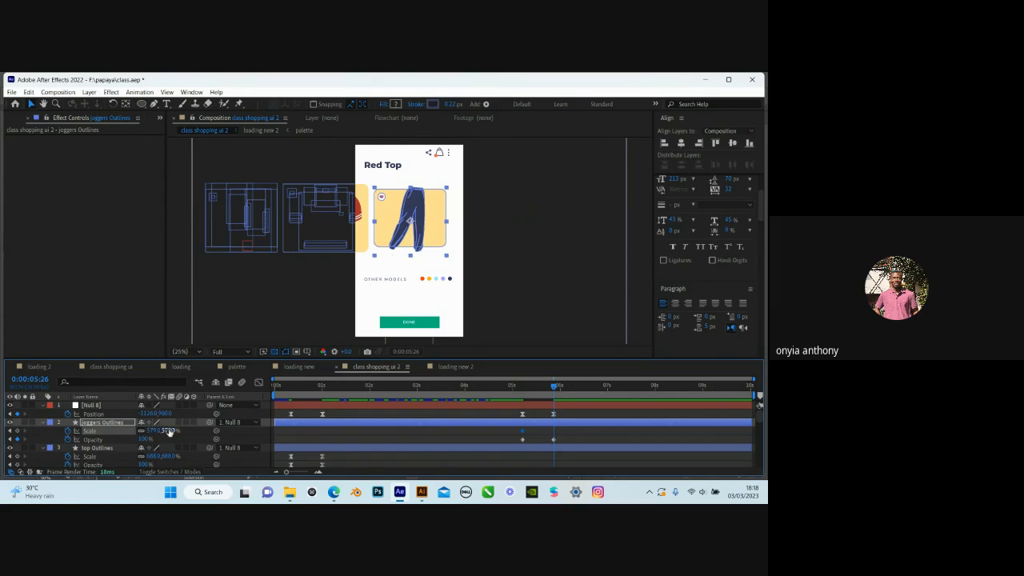
pyautogui.moveTo(164, 431); pyautogui.dragTo(195, 431)
# Match the joggers' enlarged size to top Outlines by setting their Scale to 688% at 0:00:05:26
pyautogui.press('j')
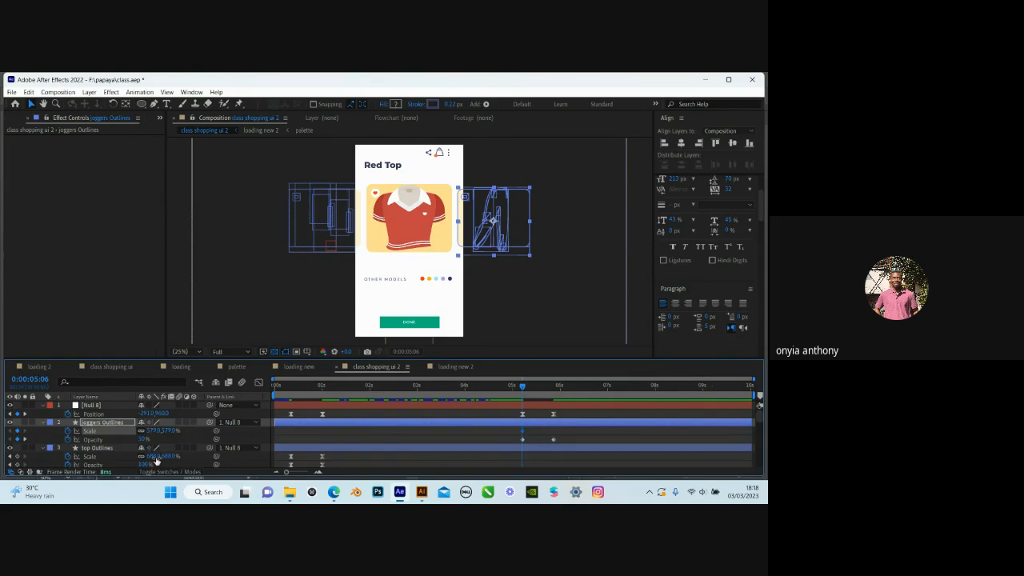
pyautogui.click(153, 456)
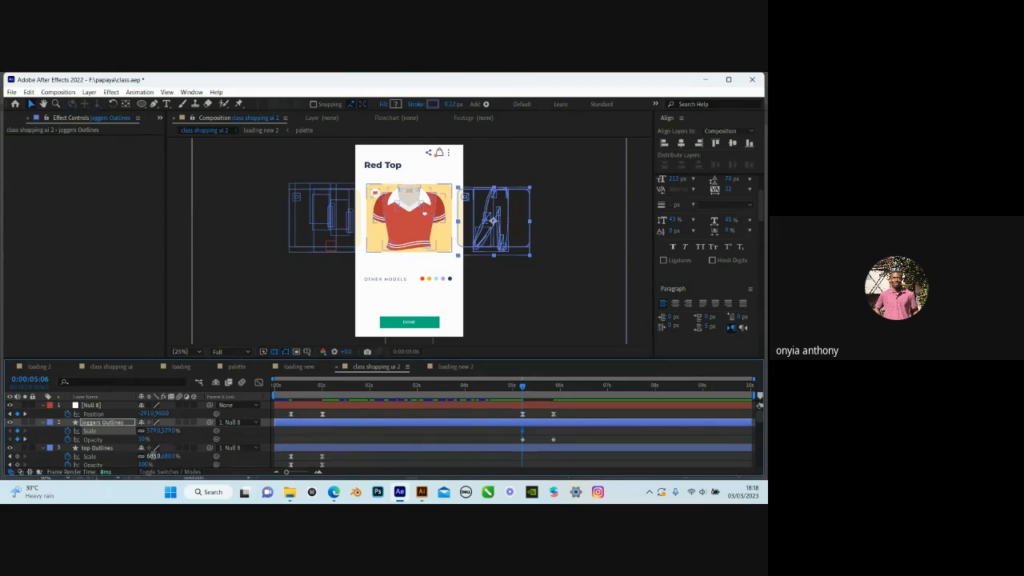
pyautogui.click(152, 456)
pyautogui.click(199, 459)
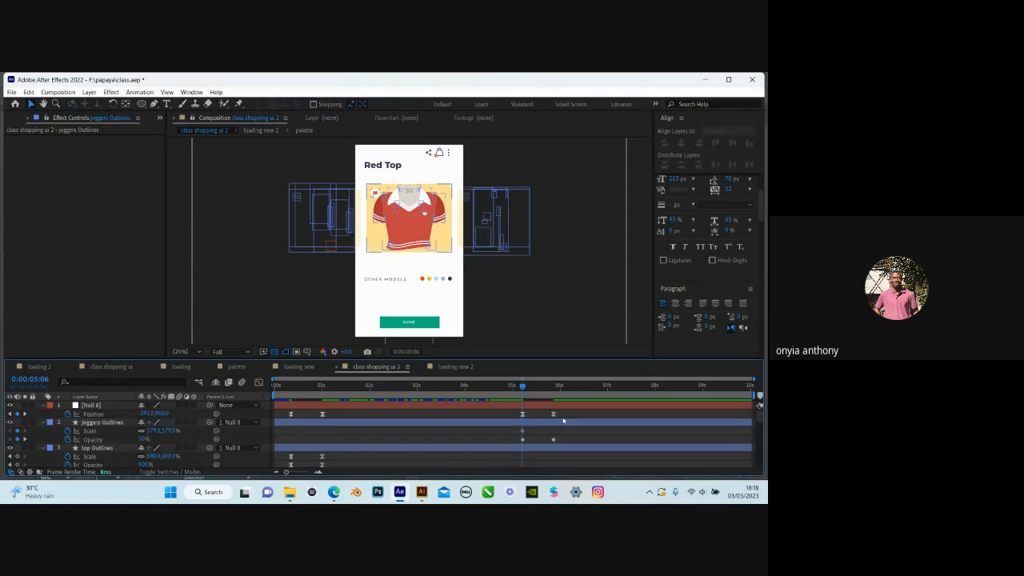
pyautogui.click(525, 440)
pyautogui.press('k')
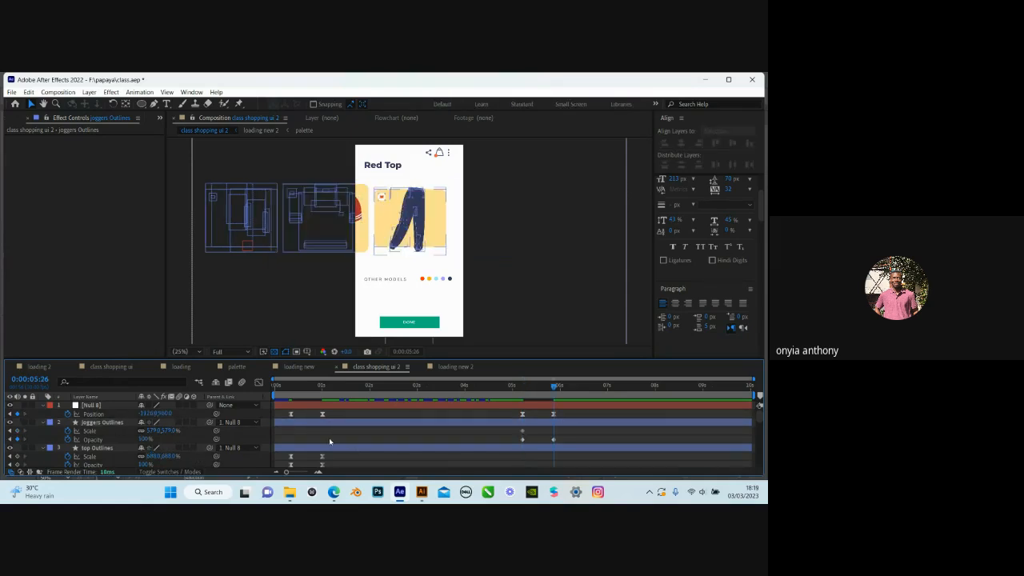
pyautogui.click(155, 431)
pyautogui.write('688')
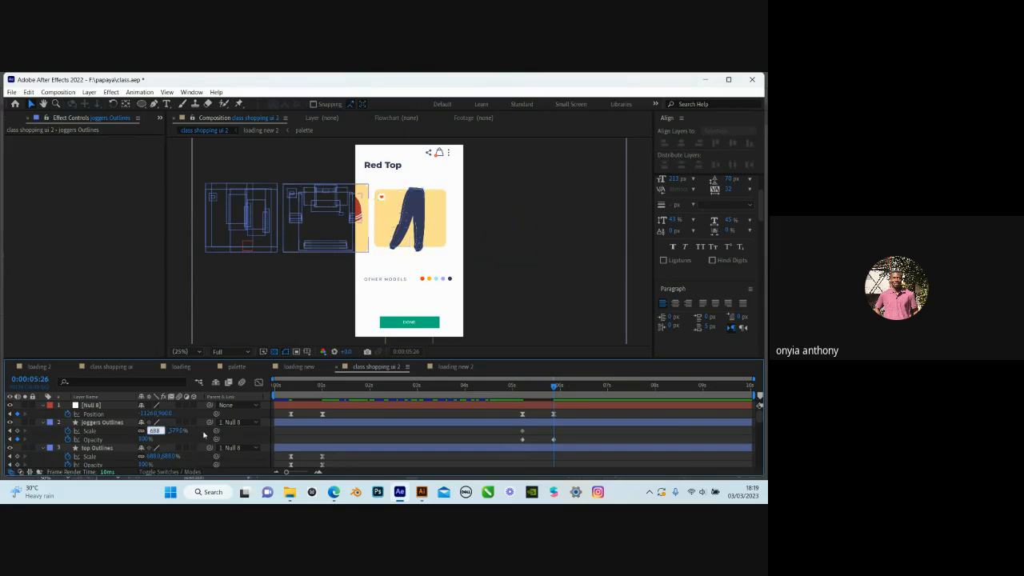
pyautogui.press('Return')
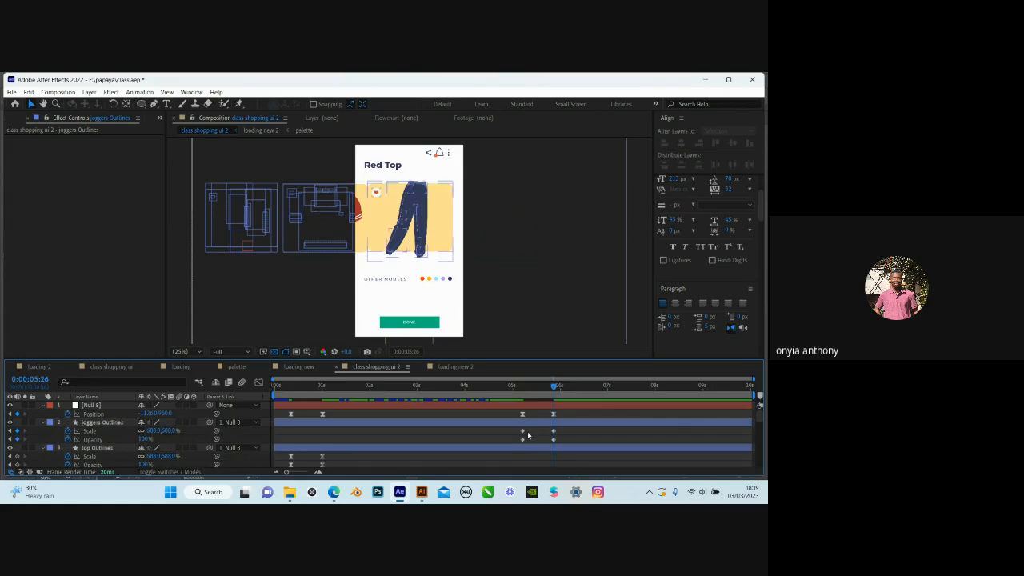
# Shrink top Outlines by keyframing Scale at 688% at 0:00:05:06 and pasting its earlier 579% keyframe at 0:00:05:26
pyautogui.press('j')
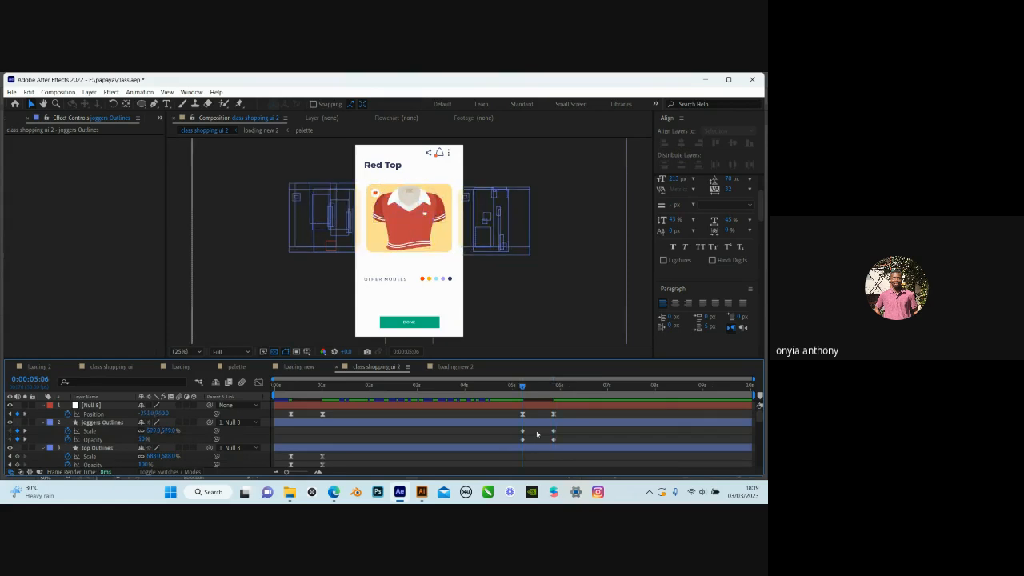
pyautogui.scroll(-2, 537, 434)
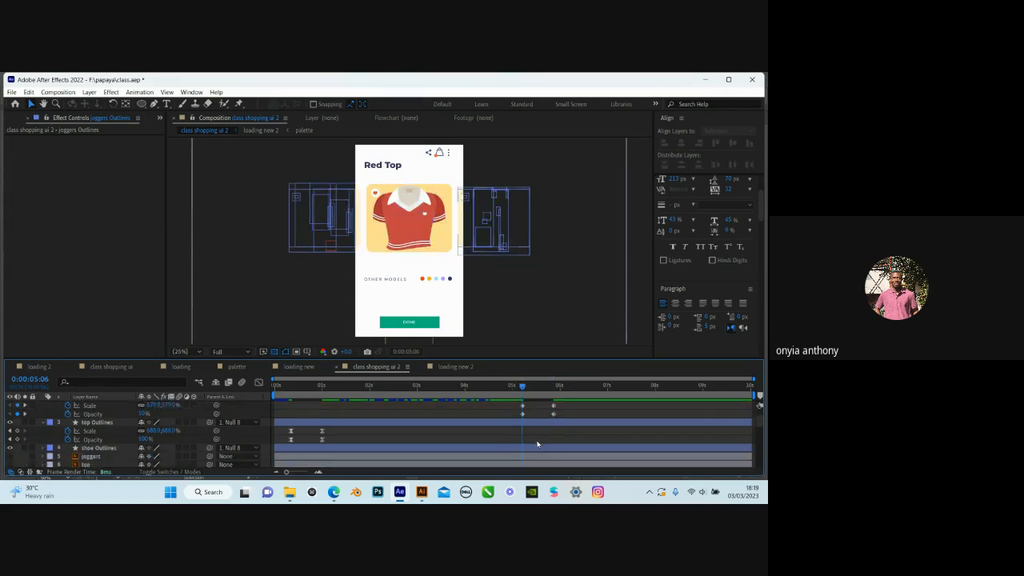
pyautogui.click(325, 426)
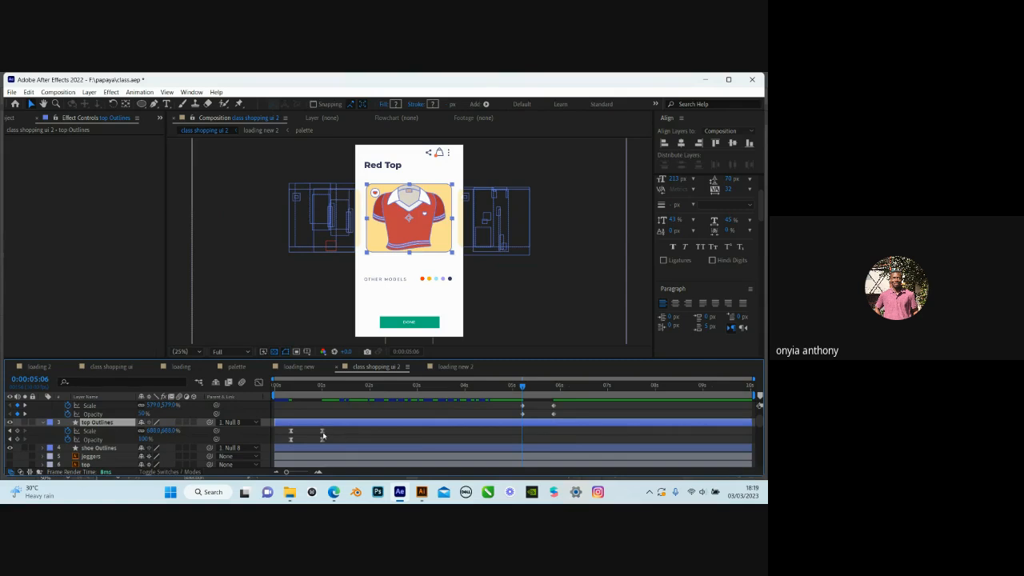
pyautogui.click(18, 431)
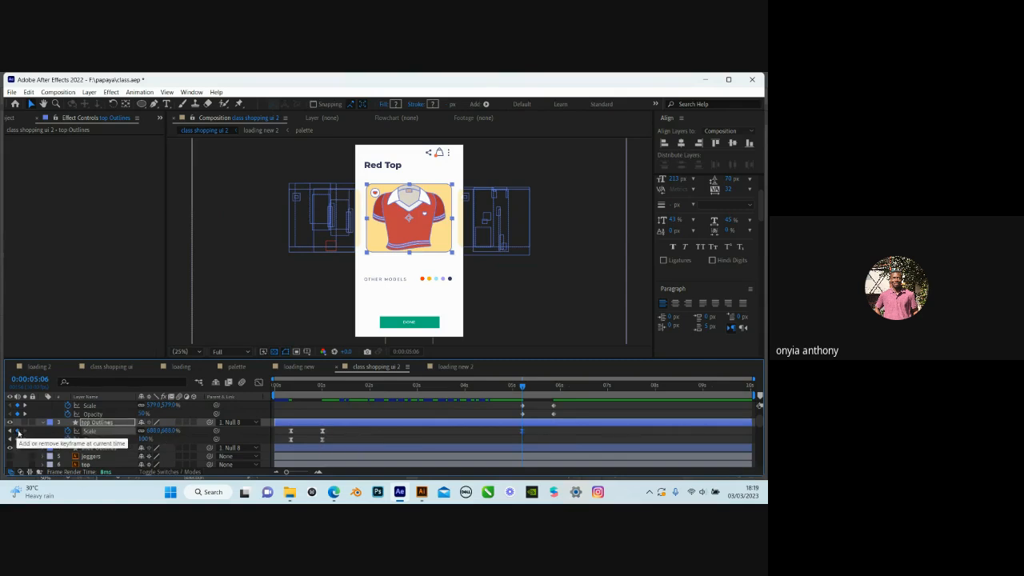
pyautogui.press('k')
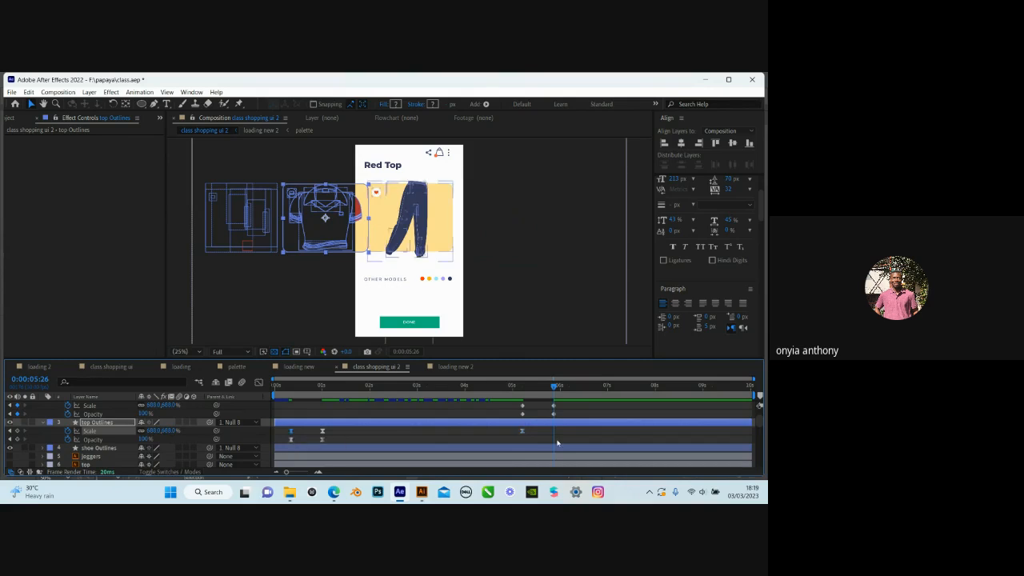
pyautogui.hotkey('ctrl', 'v')
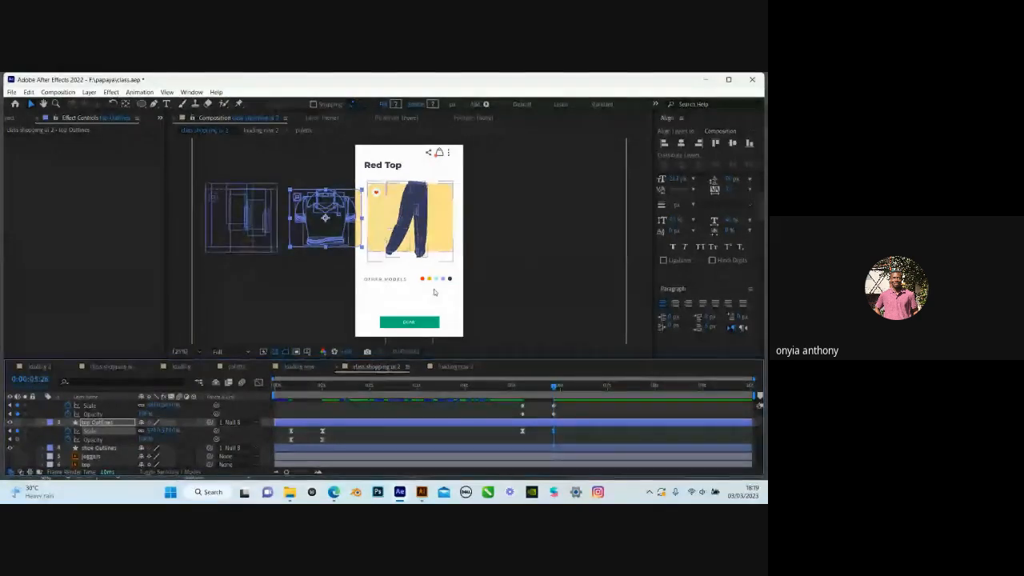
pyautogui.moveTo(554, 386); pyautogui.dragTo(551, 391)
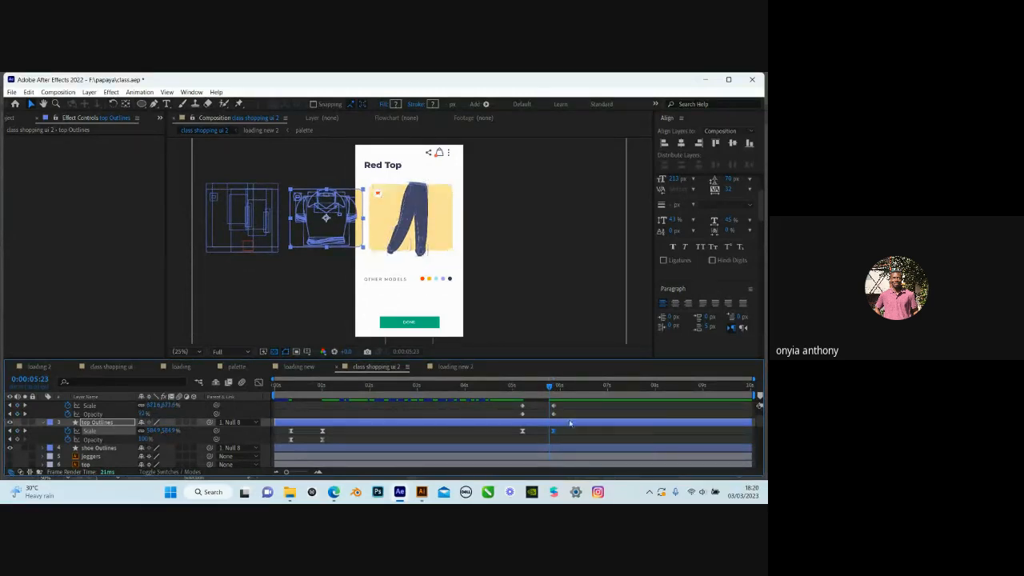
# Dim top Outlines by keyframing Opacity at 100% at 0:00:05:06 and pasting its earlier 50% keyframe at 0:00:05:26
pyautogui.press('j')
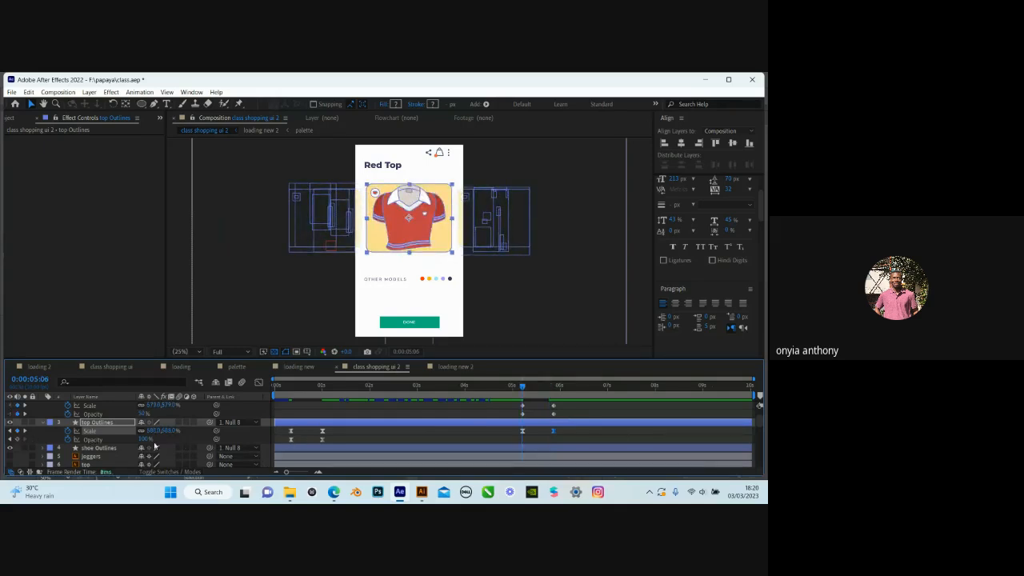
pyautogui.hotkey('alt', 'shift', 't')
pyautogui.press('k')
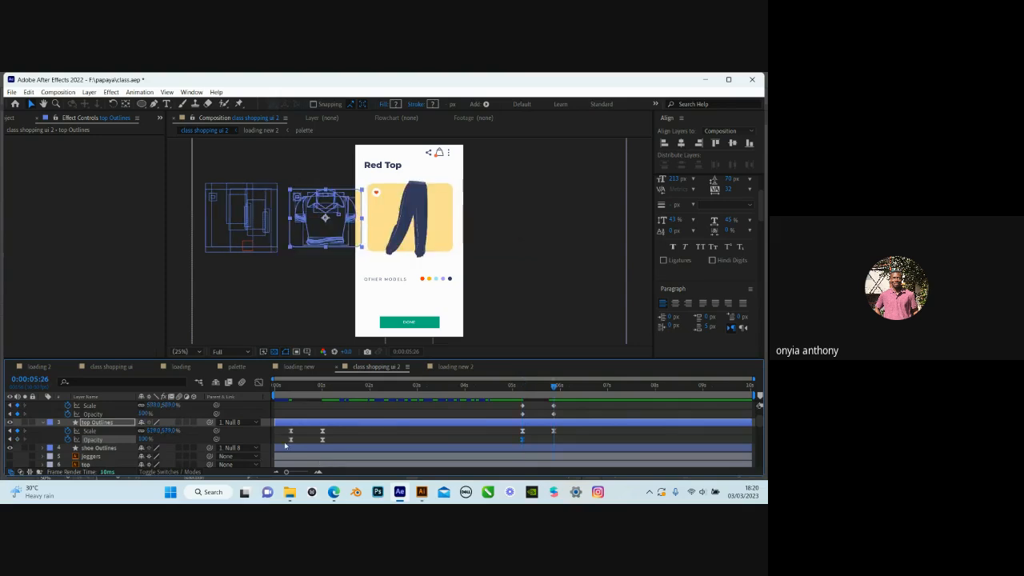
pyautogui.hotkey('ctrl', 'c')
pyautogui.hotkey('ctrl', 'v')
# Easy-ease the joggers Outlines Scale and Opacity keyframes and lengthen their ending handles in the speed graph
pyautogui.scroll(1, 571, 420)
pyautogui.moveTo(564, 427); pyautogui.dragTo(496, 442)
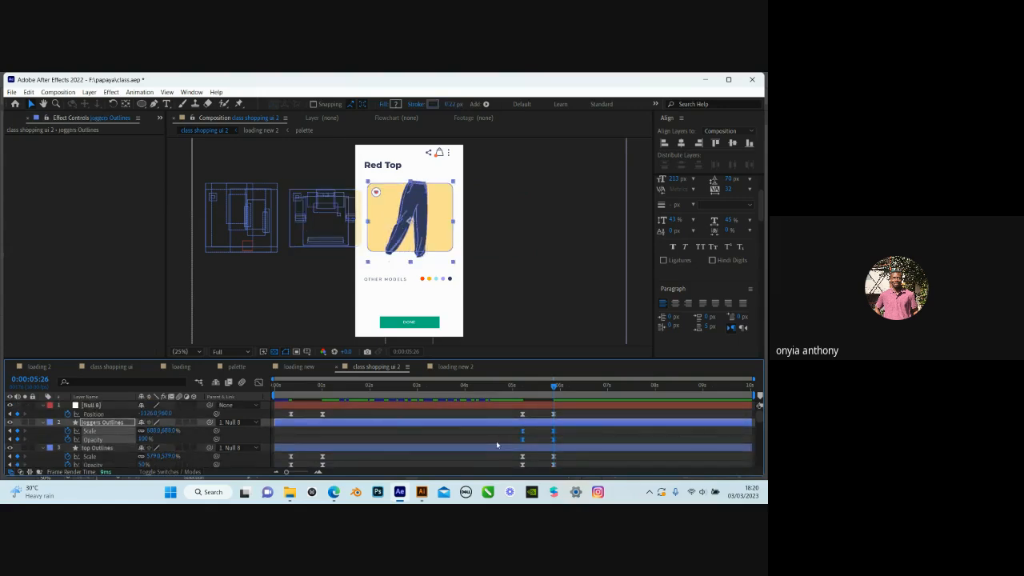
pyautogui.click(259, 381)
pyautogui.moveTo(565, 436); pyautogui.dragTo(509, 448)
pyautogui.scroll(2, 548, 455)
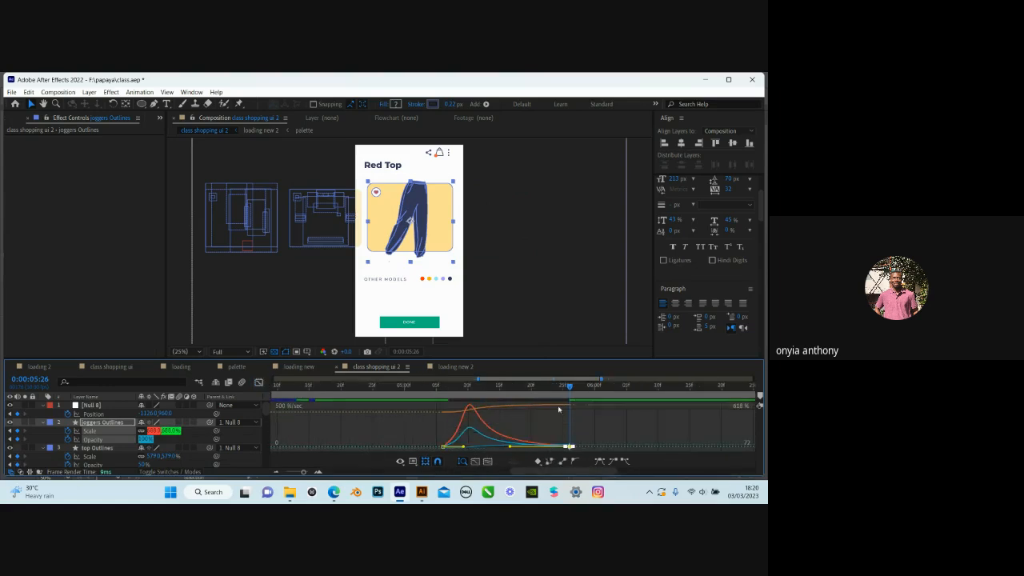
# Preview the carousel slide from the red top to the joggers, starting shortly before its keyframes at 0:00:05:06
pyautogui.hotkey('shift', 'F3')
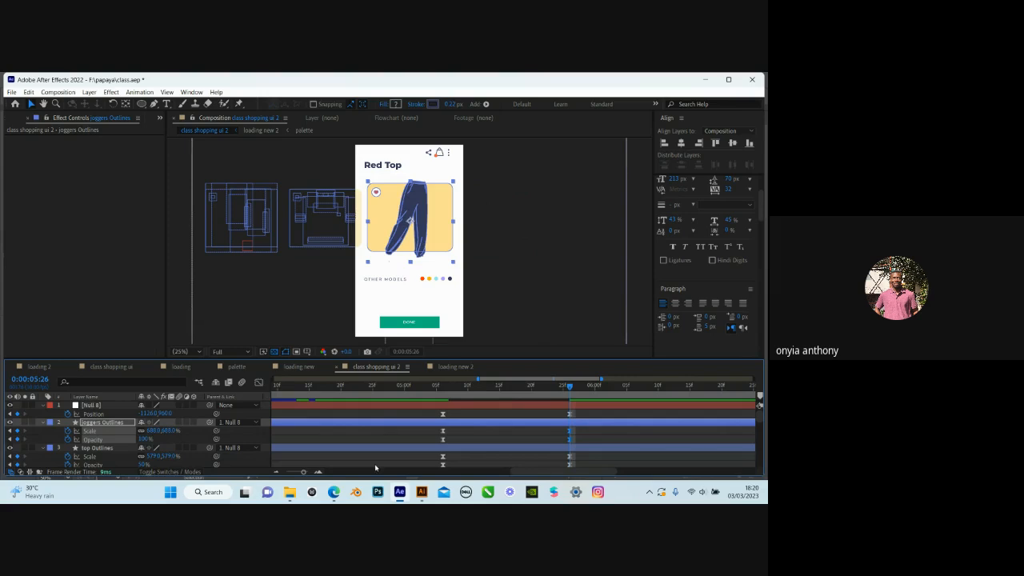
pyautogui.click(481, 476)
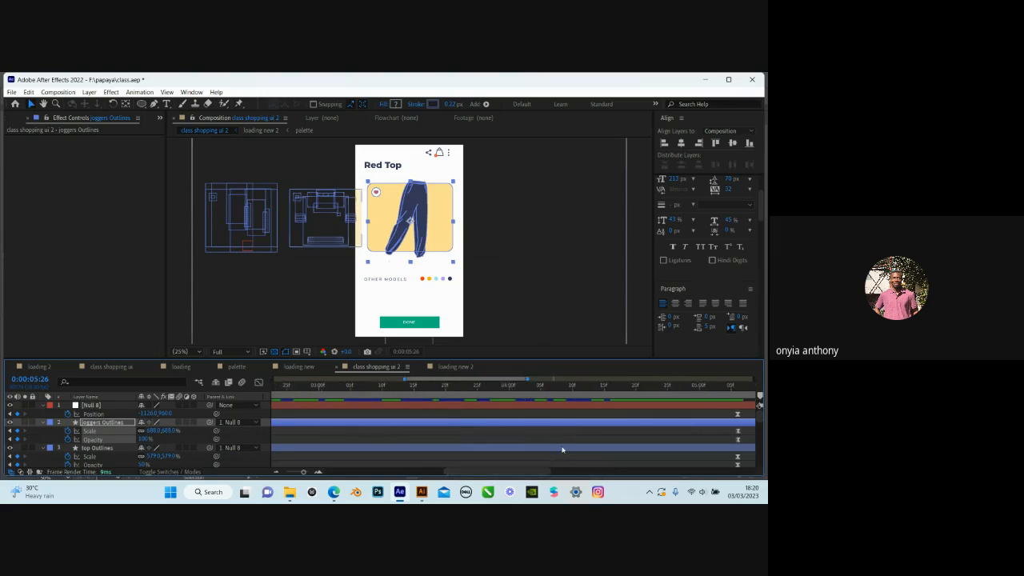
pyautogui.press('-')
pyautogui.press('-')
pyautogui.moveTo(509, 389); pyautogui.dragTo(504, 389)
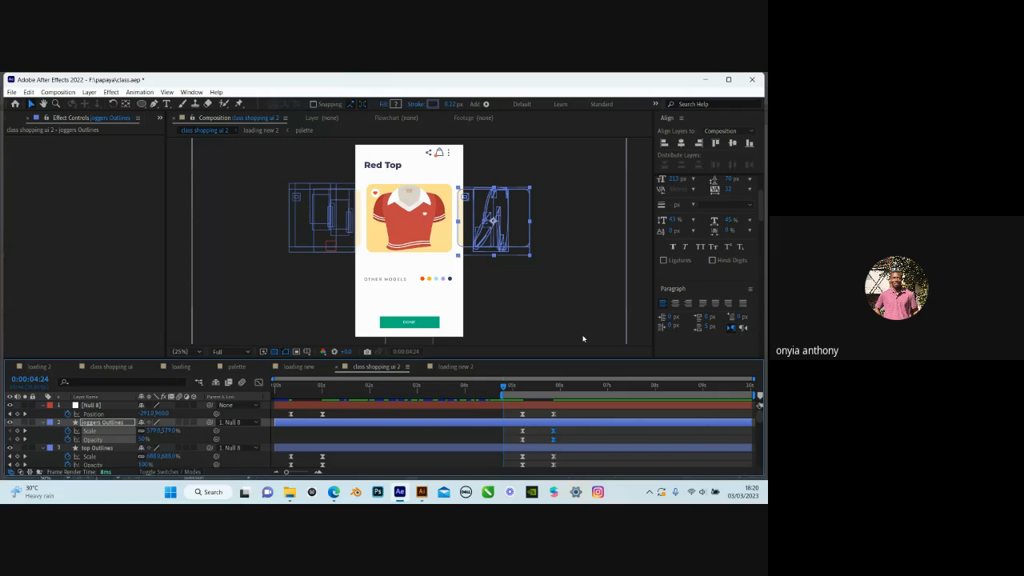
pyautogui.press('space')
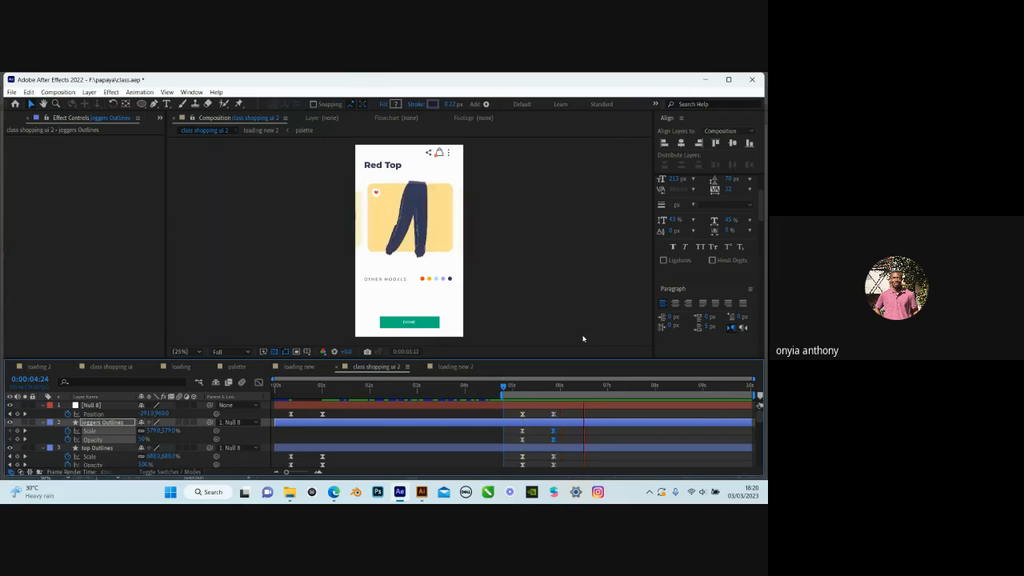
pyautogui.press('space')
pyautogui.click(509, 389)
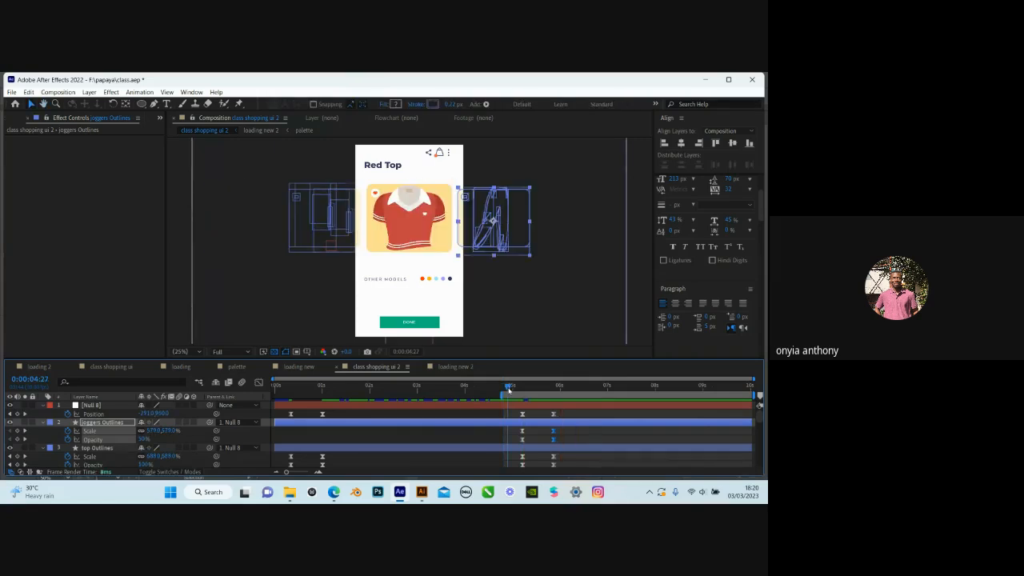
pyautogui.moveTo(509, 390); pyautogui.dragTo(510, 391)
pyautogui.press('space')
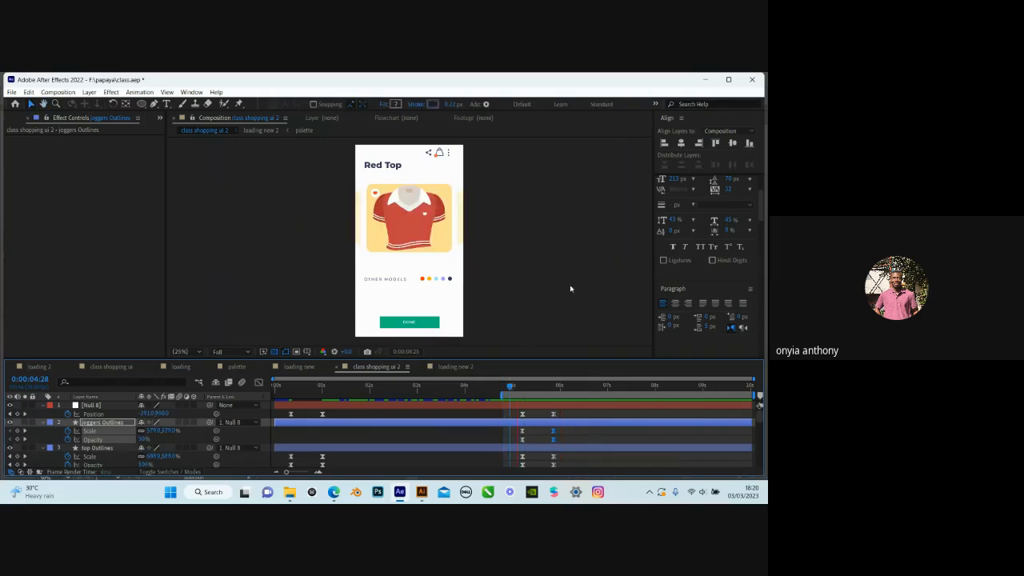
pyautogui.press('space')
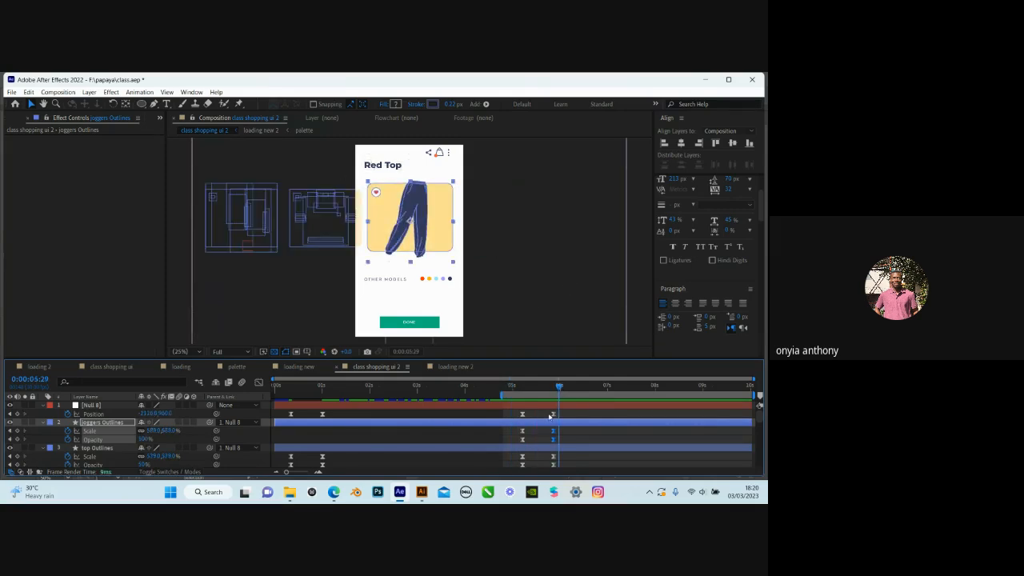
# Return to the carousel keyframes at 0:00:05:06 and collapse the properties of joggers Outlines and top Outlines
pyautogui.press('j')
pyautogui.press('j')
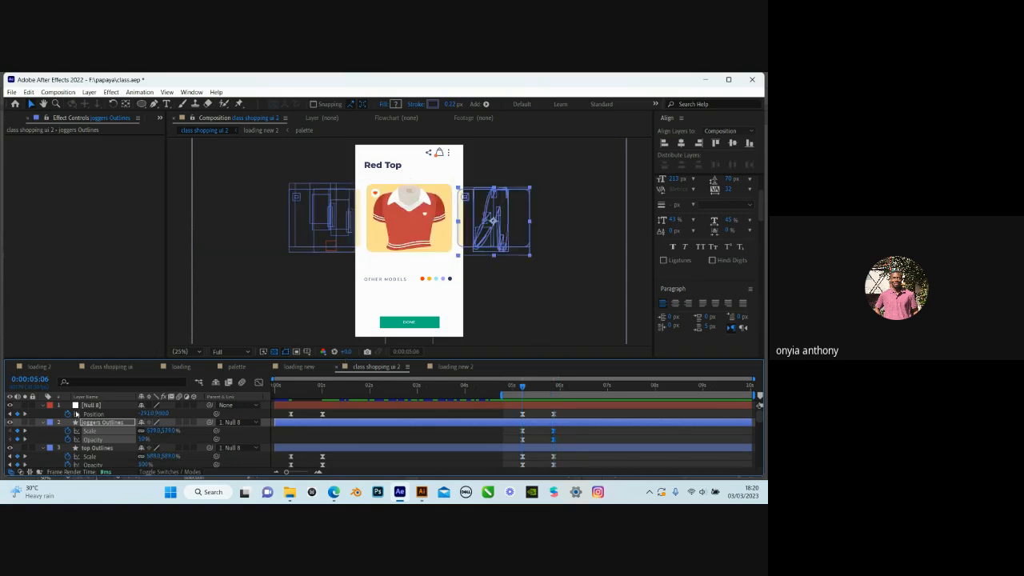
pyautogui.click(43, 422)
pyautogui.click(43, 431)
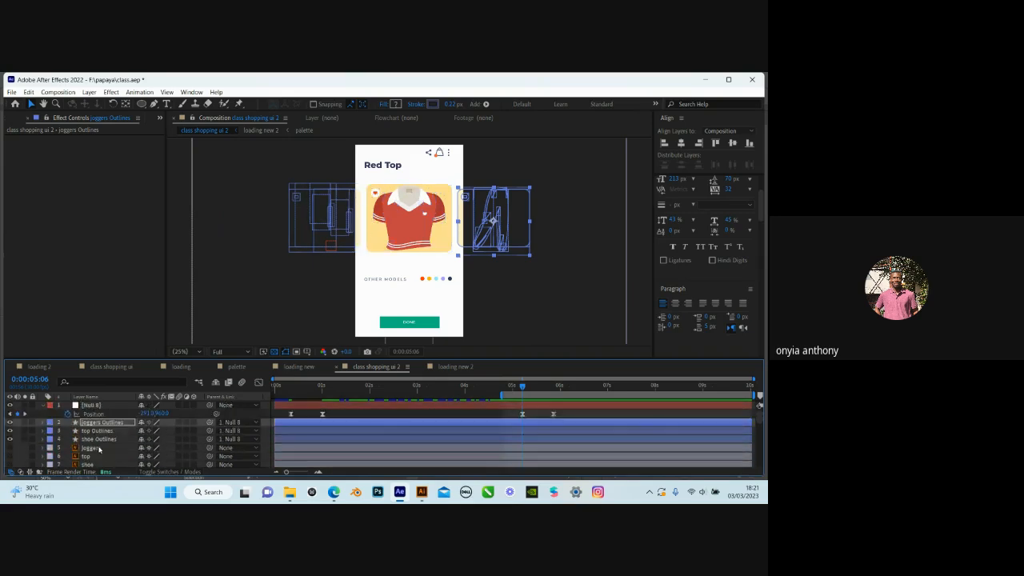
pyautogui.click(97, 449)
pyautogui.scroll(-2, 96, 446)
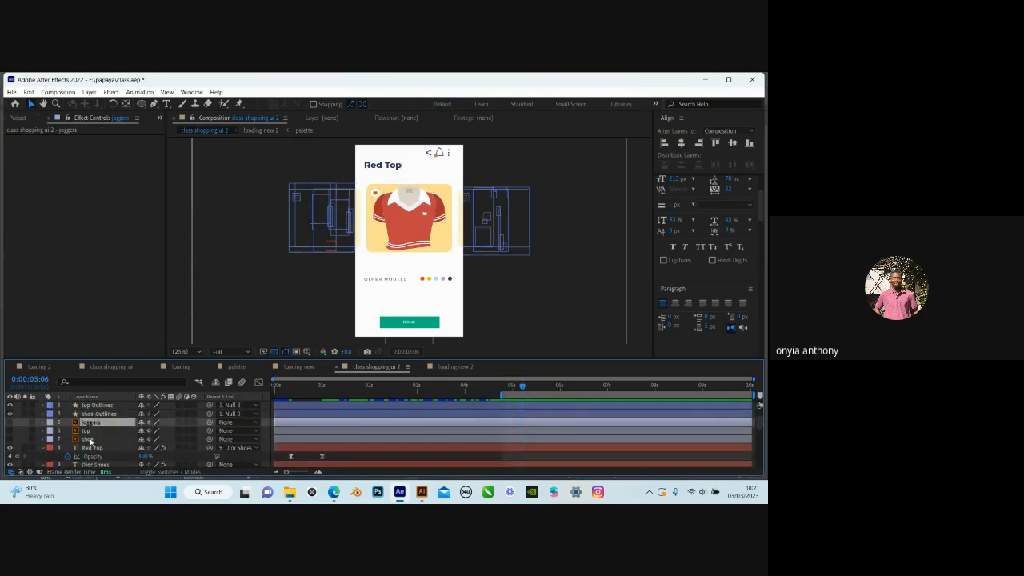
pyautogui.keyDown('shift'); pyautogui.click(101, 438); pyautogui.keyUp('shift')
pyautogui.scroll(-3, 98, 446)
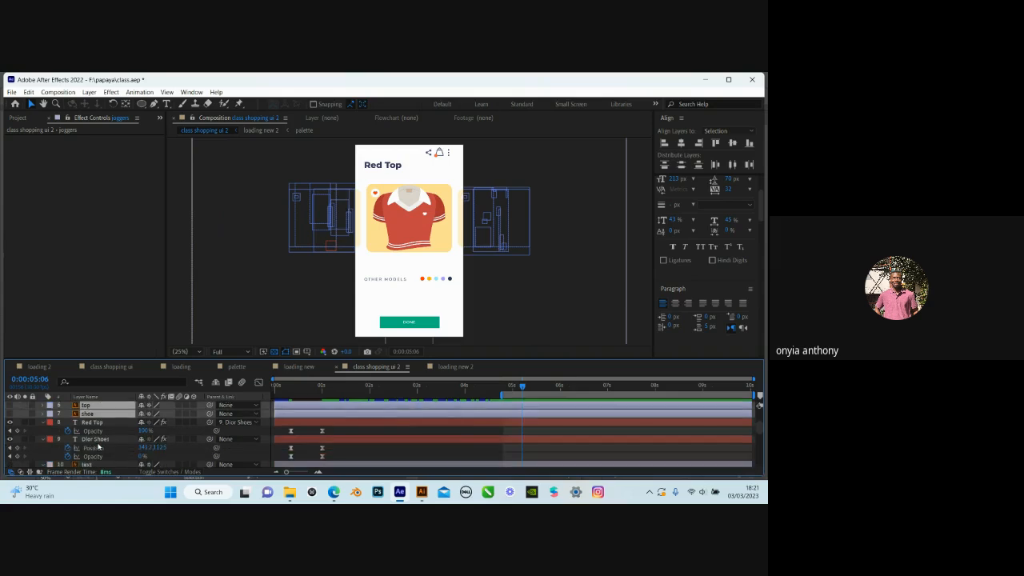
pyautogui.scroll(-3, 99, 446)
pyautogui.scroll(-3, 112, 440)
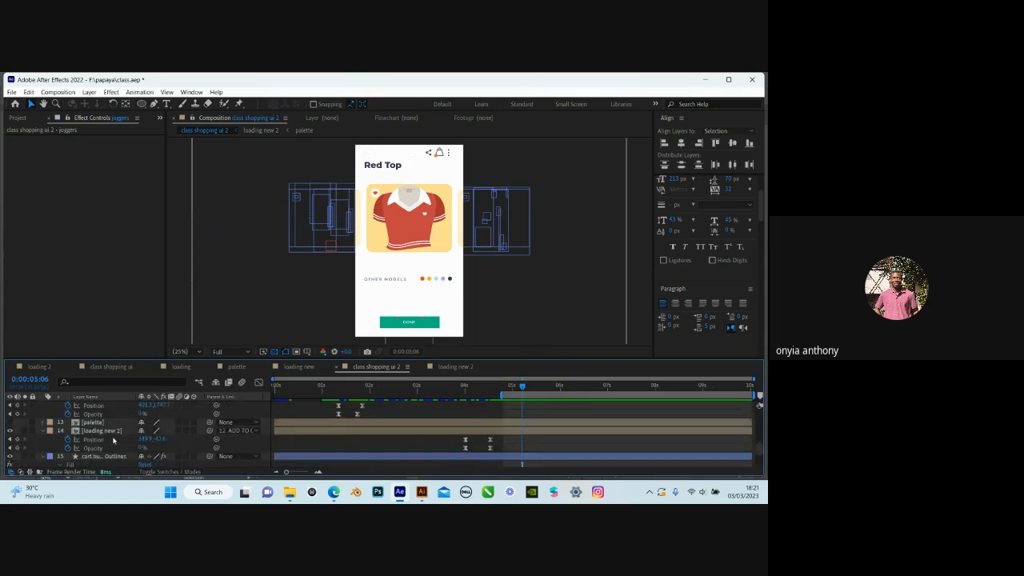
pyautogui.scroll(-3, 113, 440)
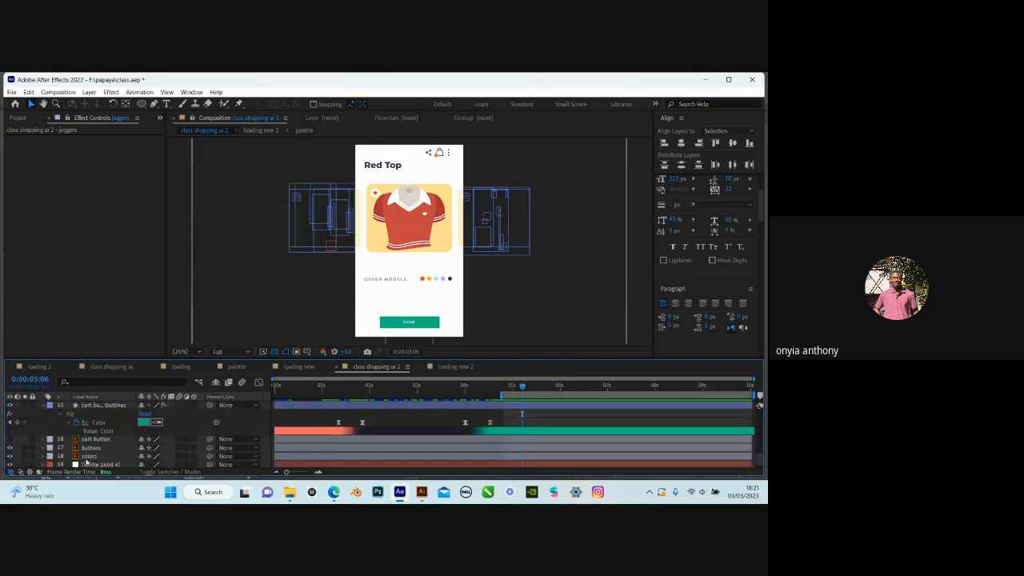
# Give the joggers, top, shoe, text, cart button, buttons and colors source layers a Dark Green label, and save the project
pyautogui.click(126, 456)
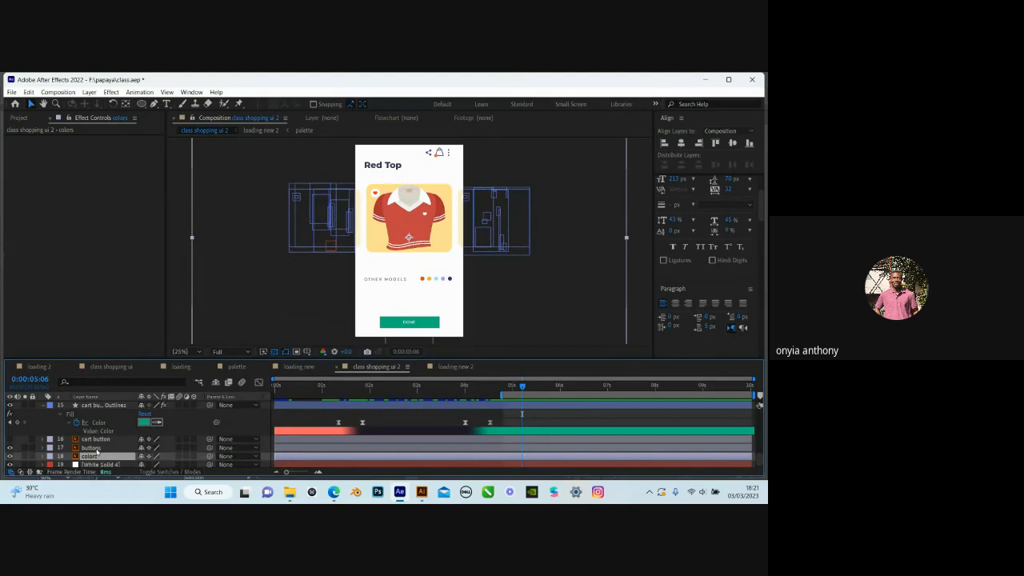
pyautogui.keyDown('shift'); pyautogui.click(98, 448); pyautogui.keyUp('shift')
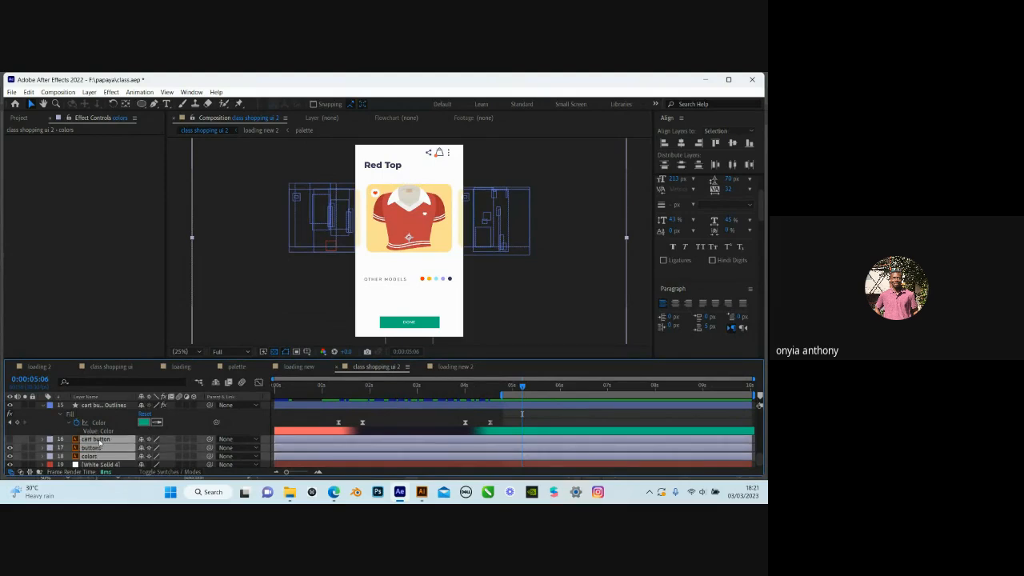
pyautogui.scroll(5, 97, 441)
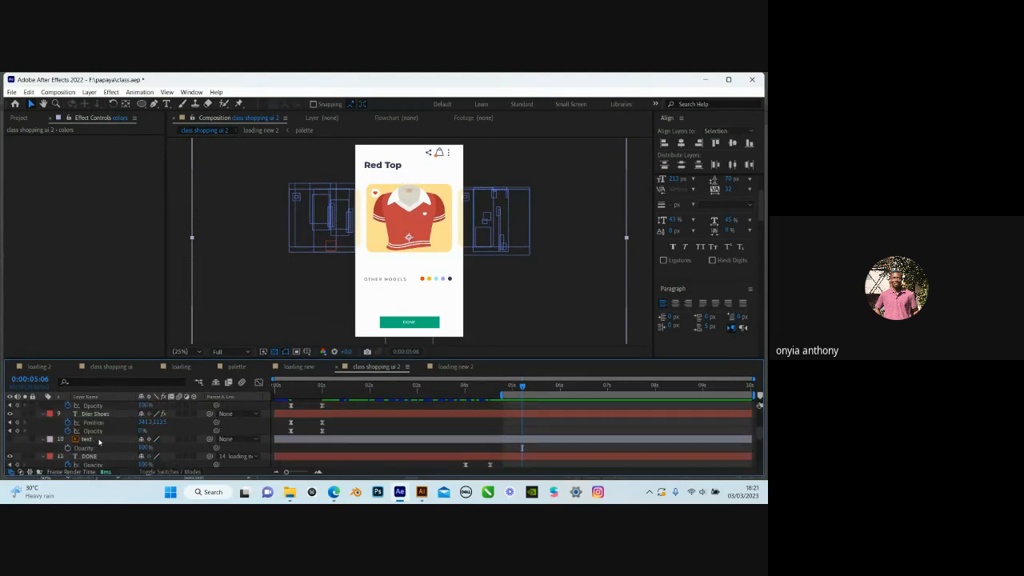
pyautogui.scroll(3, 93, 441)
pyautogui.click(90, 439)
pyautogui.keyDown('shift'); pyautogui.click(89, 430); pyautogui.keyUp('shift')
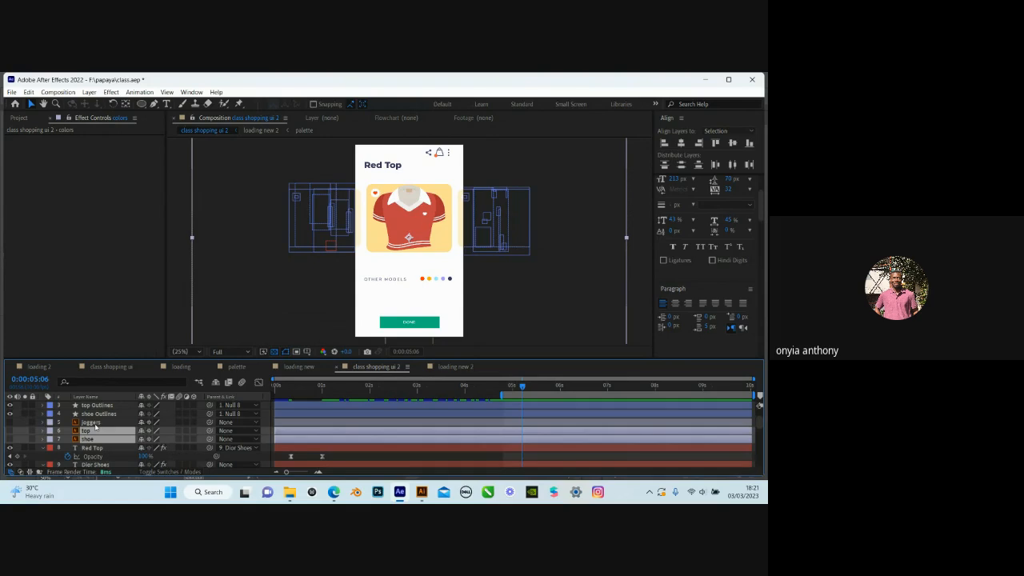
pyautogui.keyDown('shift'); pyautogui.click(93, 422); pyautogui.keyUp('shift')
pyautogui.scroll(-8, 88, 440)
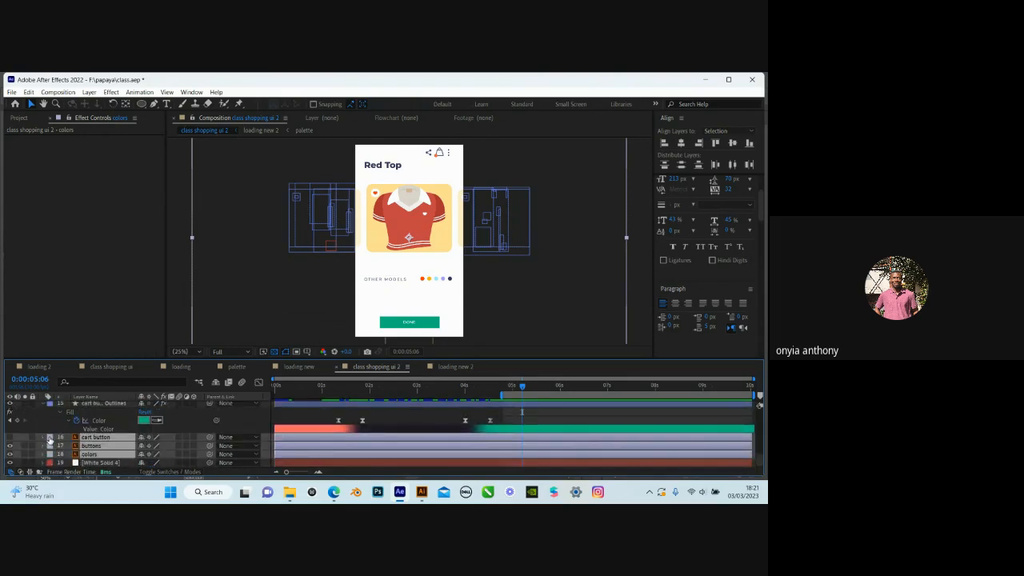
pyautogui.click(50, 438)
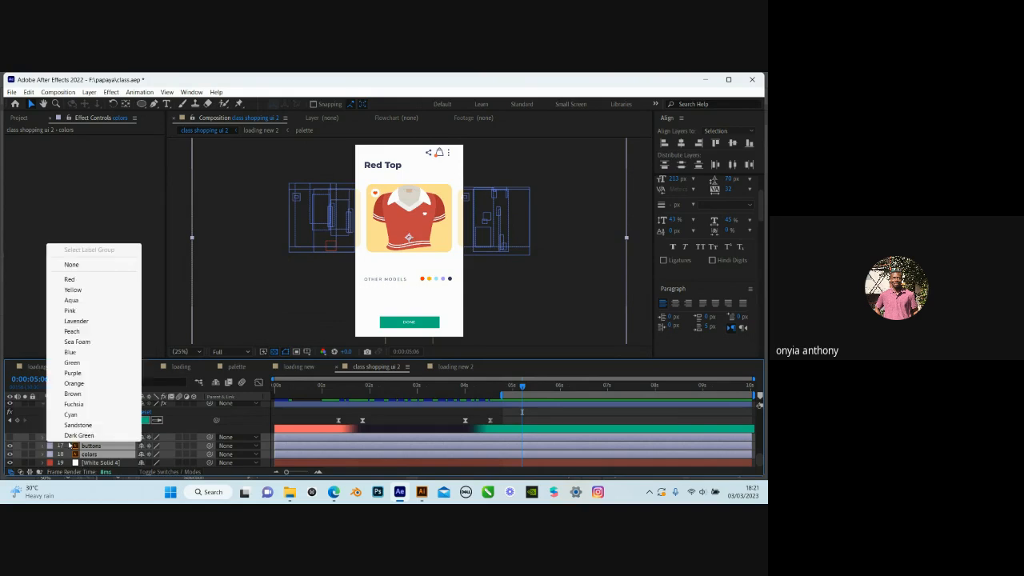
pyautogui.click(80, 436)
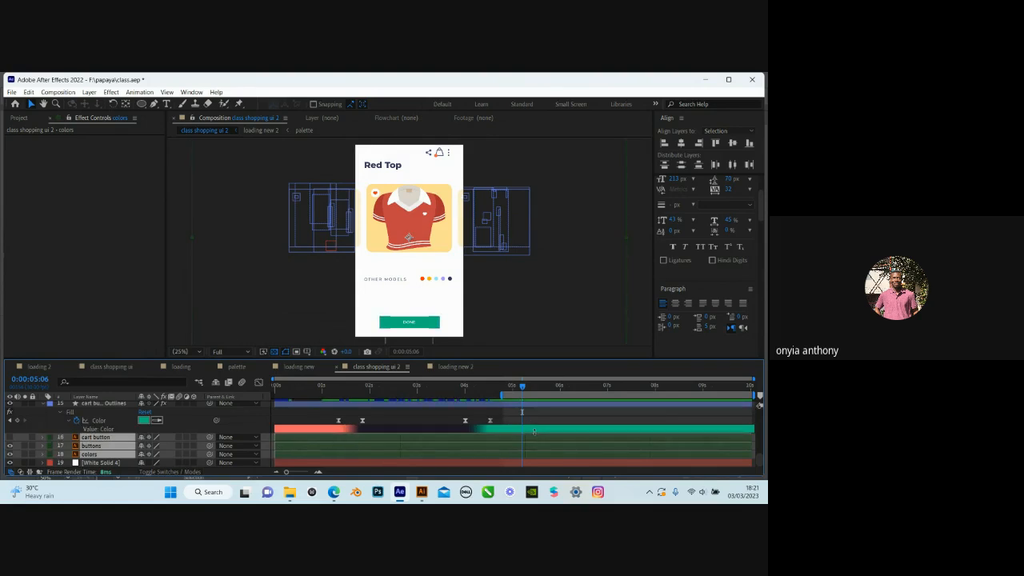
pyautogui.hotkey('ctrl', 's')
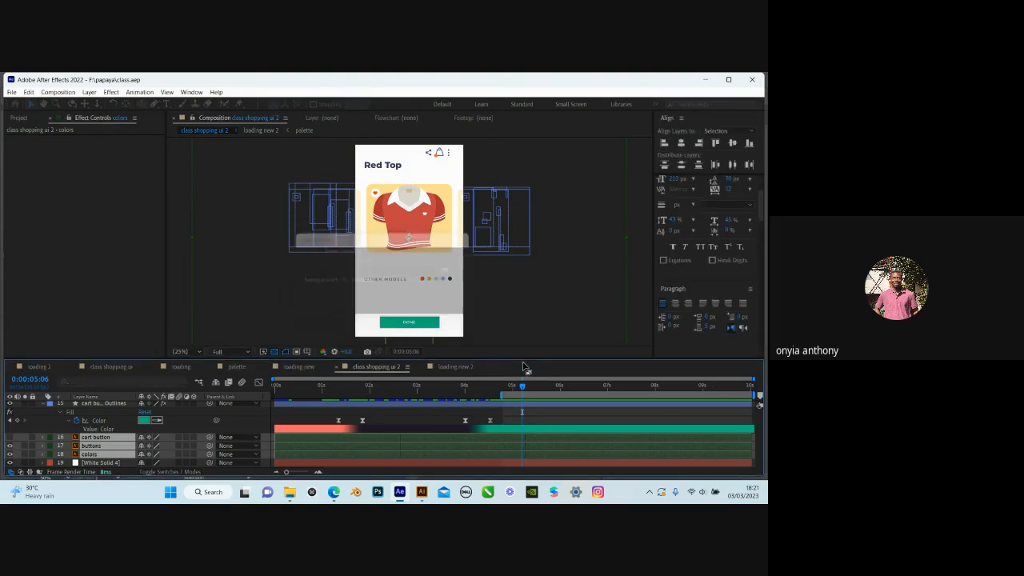
pyautogui.click(34, 447)
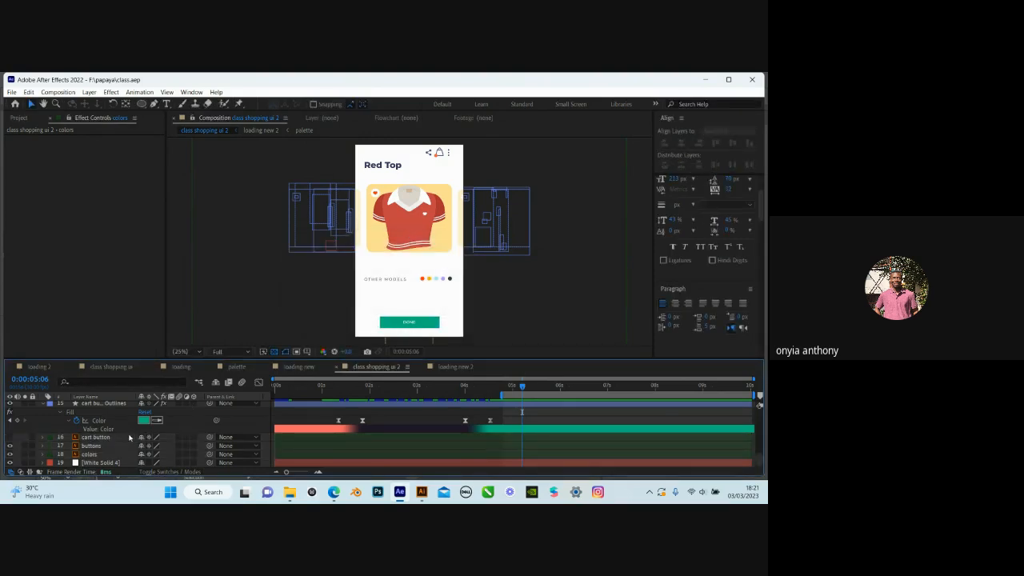
pyautogui.scroll(1, 108, 430)
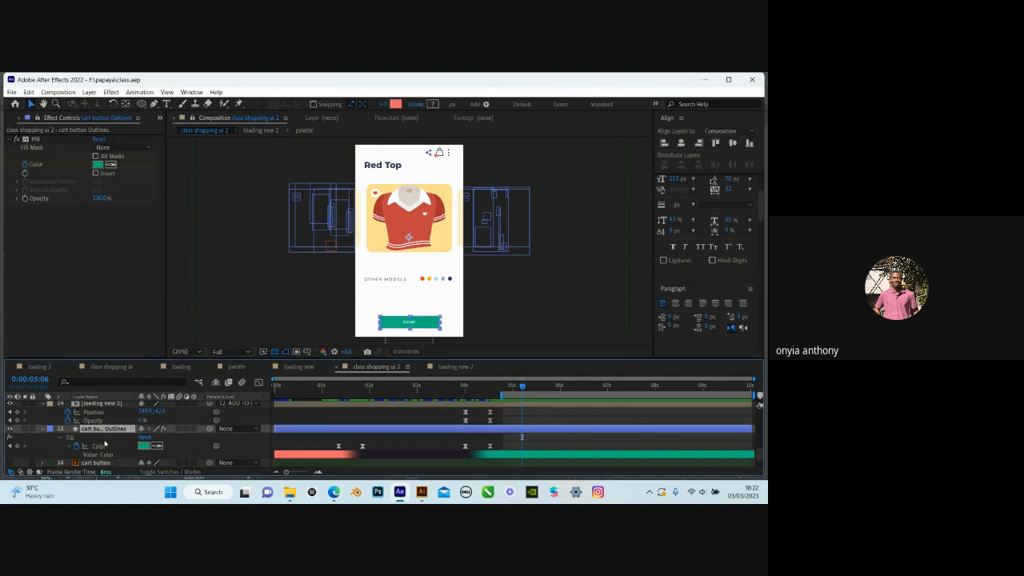
pyautogui.scroll(2, 121, 436)
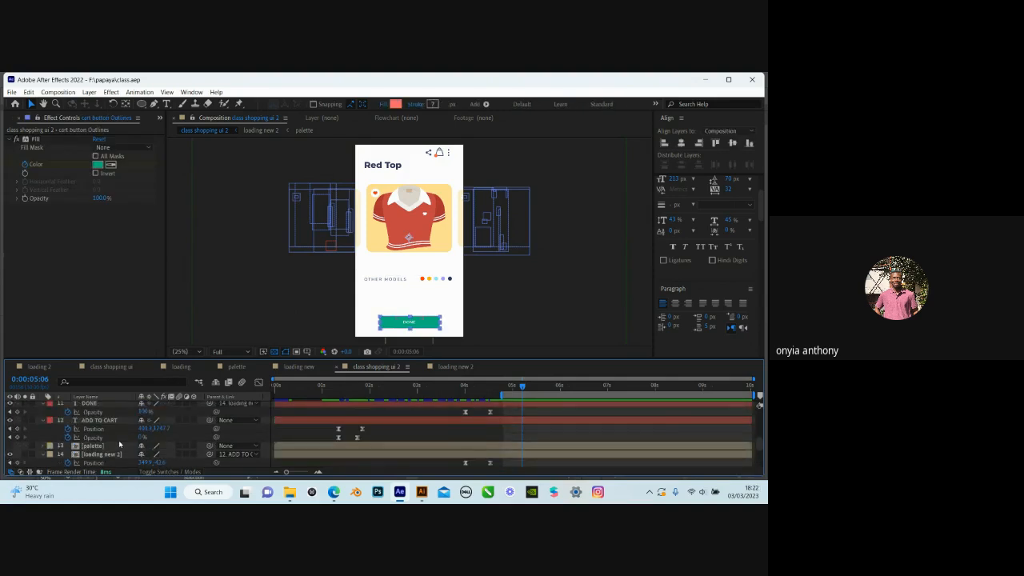
pyautogui.scroll(2, 112, 446)
pyautogui.click(104, 447)
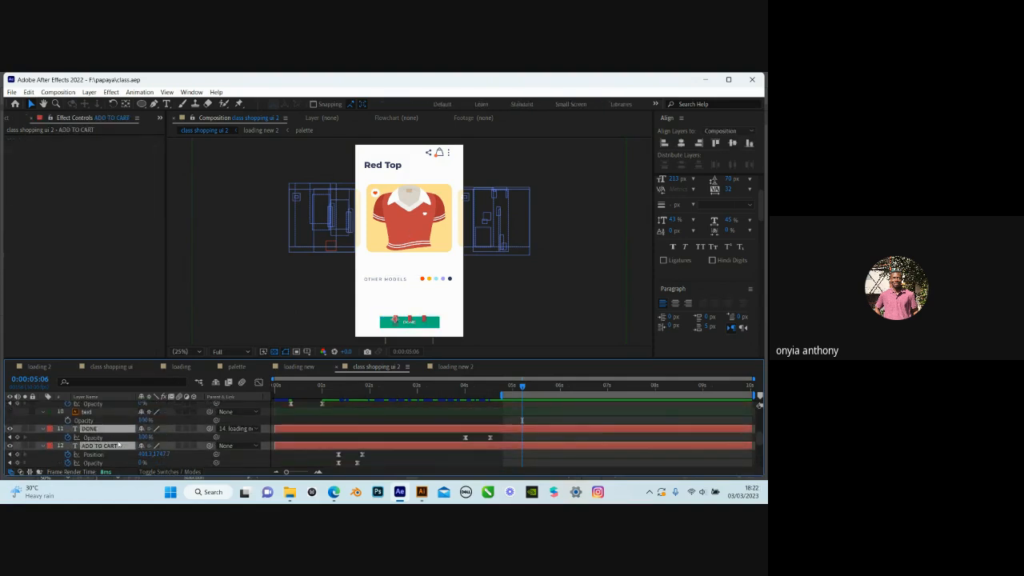
pyautogui.scroll(4, 119, 444)
pyautogui.scroll(-2, 118, 444)
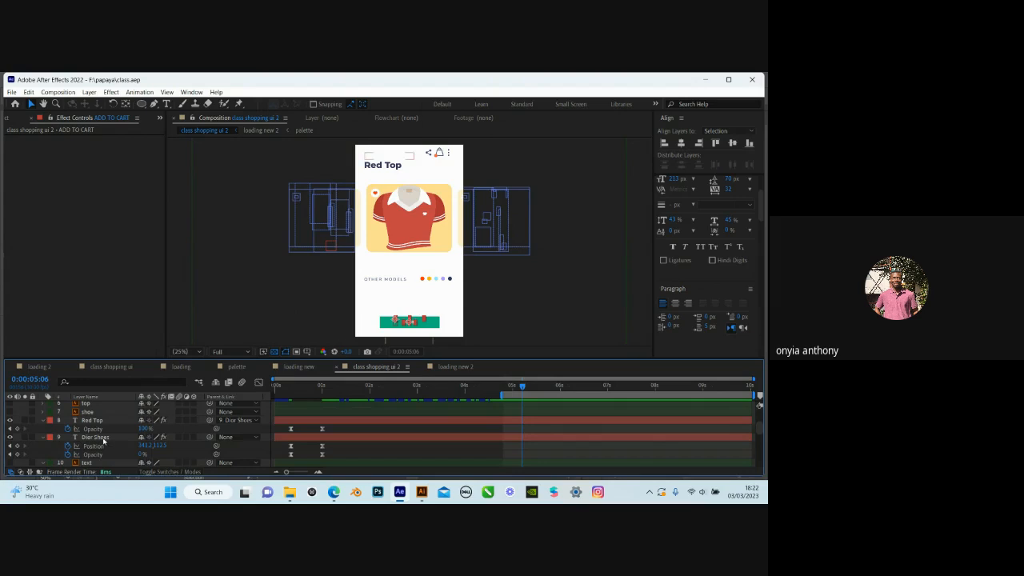
pyautogui.click(98, 438)
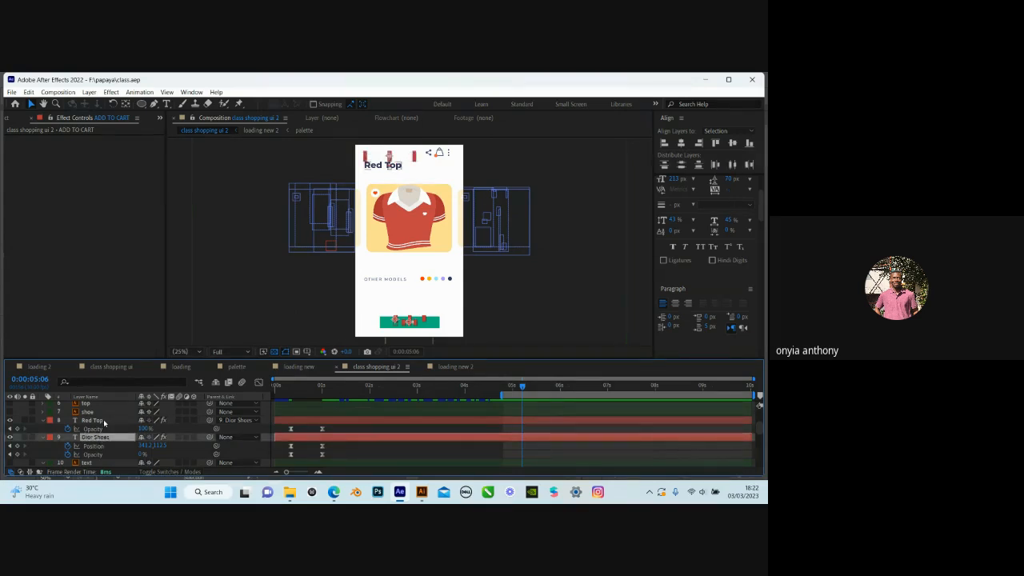
pyautogui.keyDown('ctrl'); pyautogui.click(95, 420); pyautogui.keyUp('ctrl')
pyautogui.scroll(4, 249, 442)
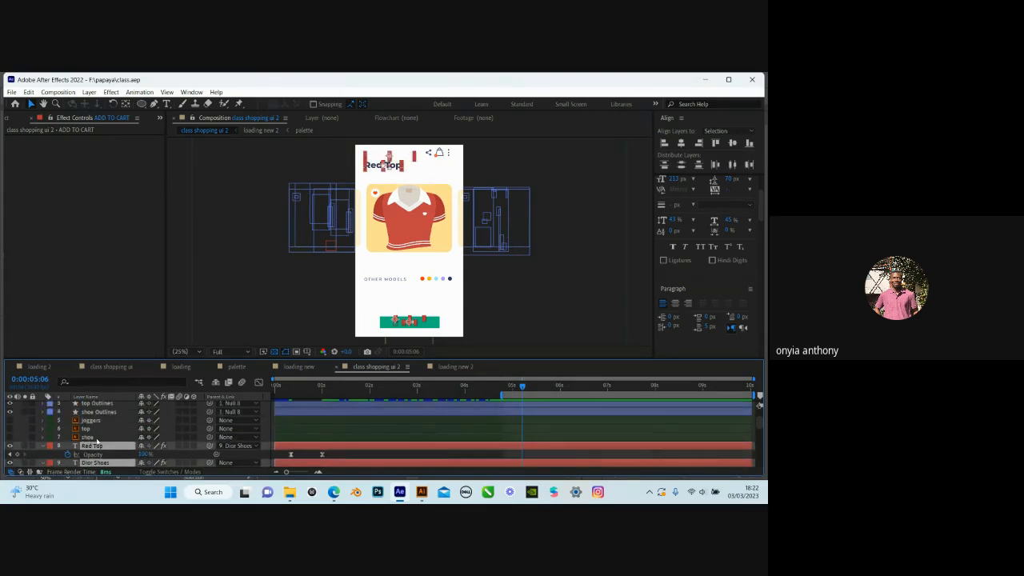
# Give the joggers Outlines, top Outlines and shoe Outlines layers a Purple label
pyautogui.click(100, 438)
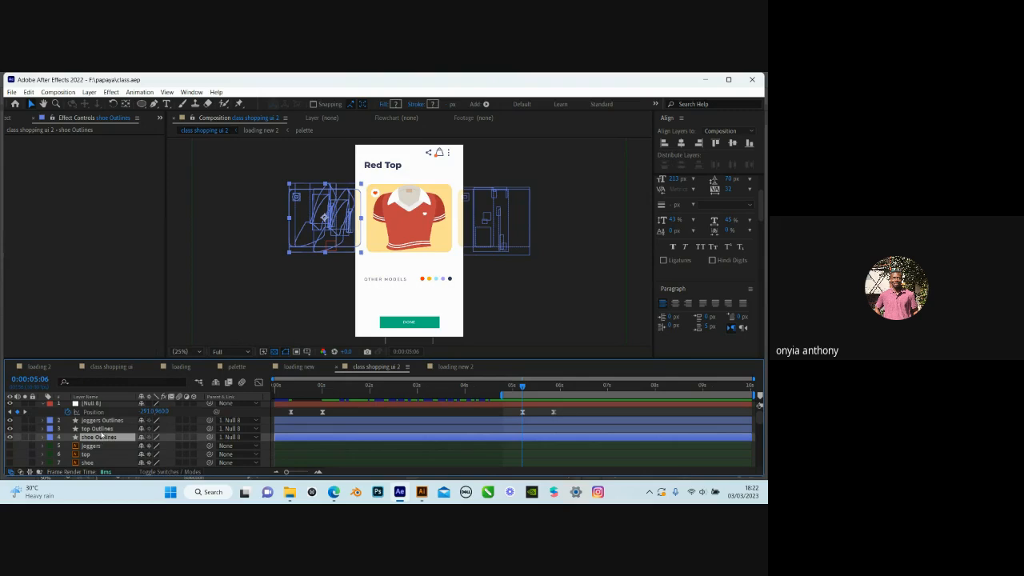
pyautogui.keyDown('ctrl'); pyautogui.click(100, 429); pyautogui.keyUp('ctrl')
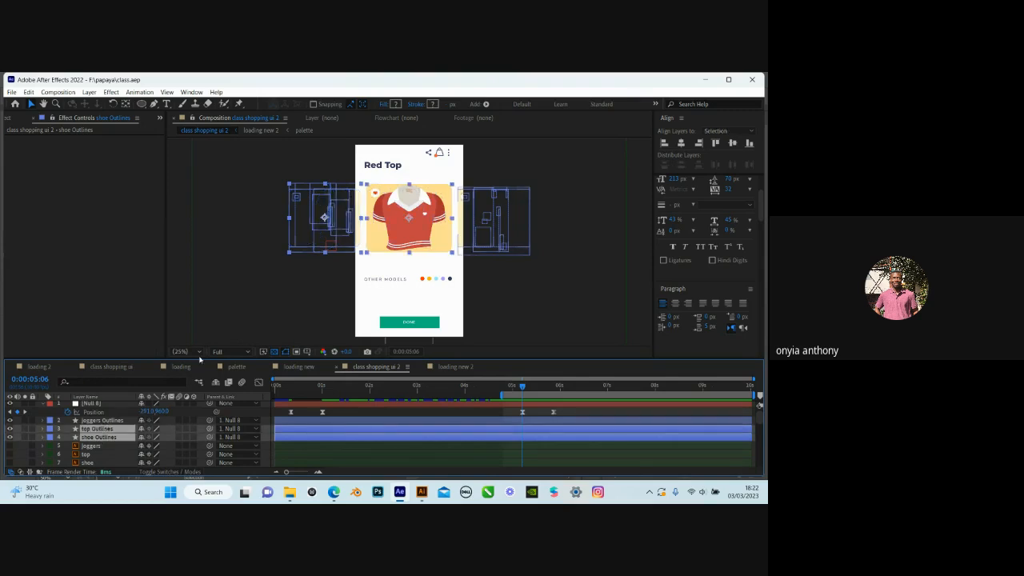
pyautogui.keyDown('ctrl'); pyautogui.click(114, 422); pyautogui.keyUp('ctrl')
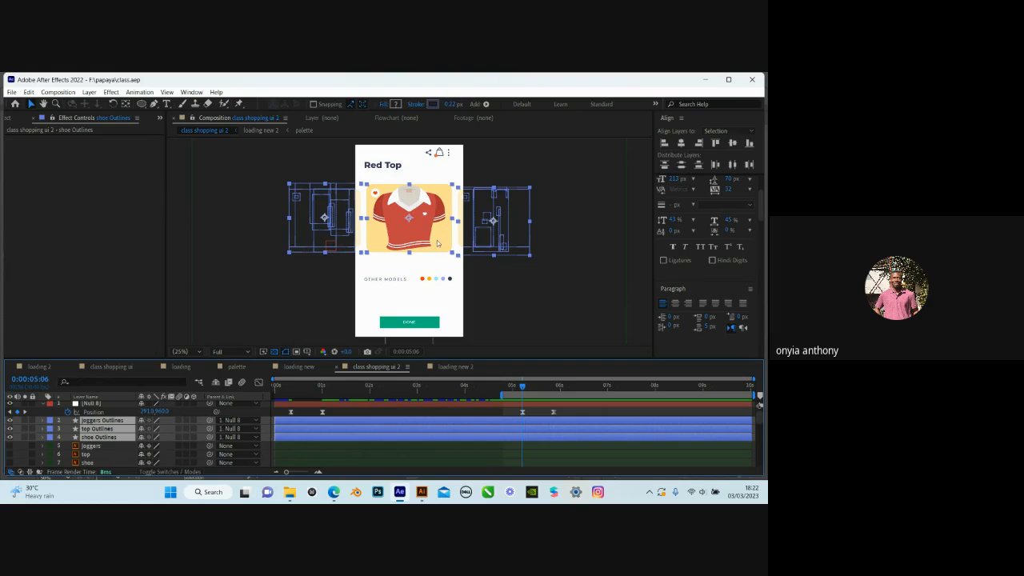
pyautogui.scroll(-5, 143, 430)
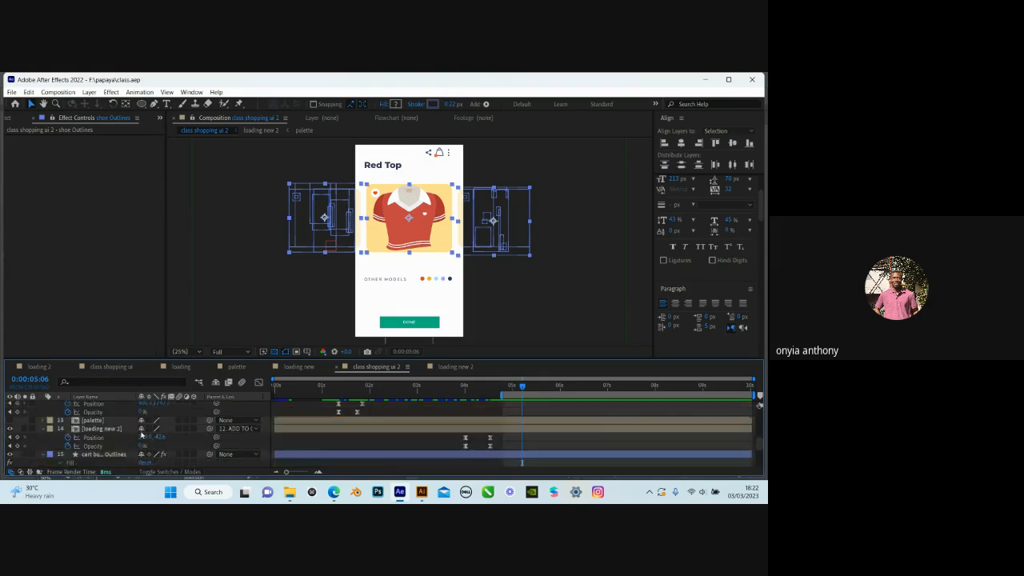
pyautogui.scroll(-3, 142, 432)
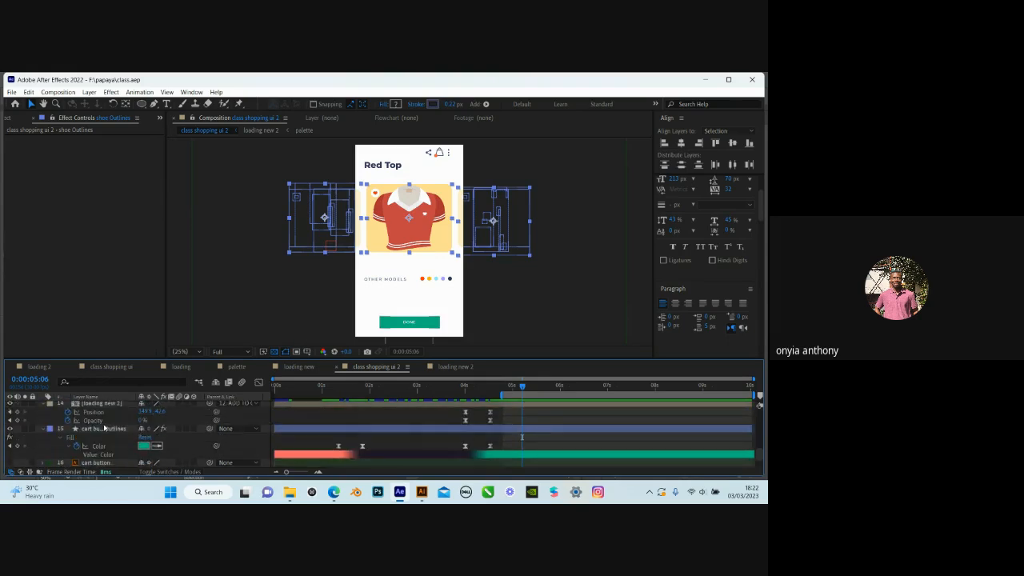
pyautogui.scroll(8, 116, 430)
pyautogui.click(50, 429)
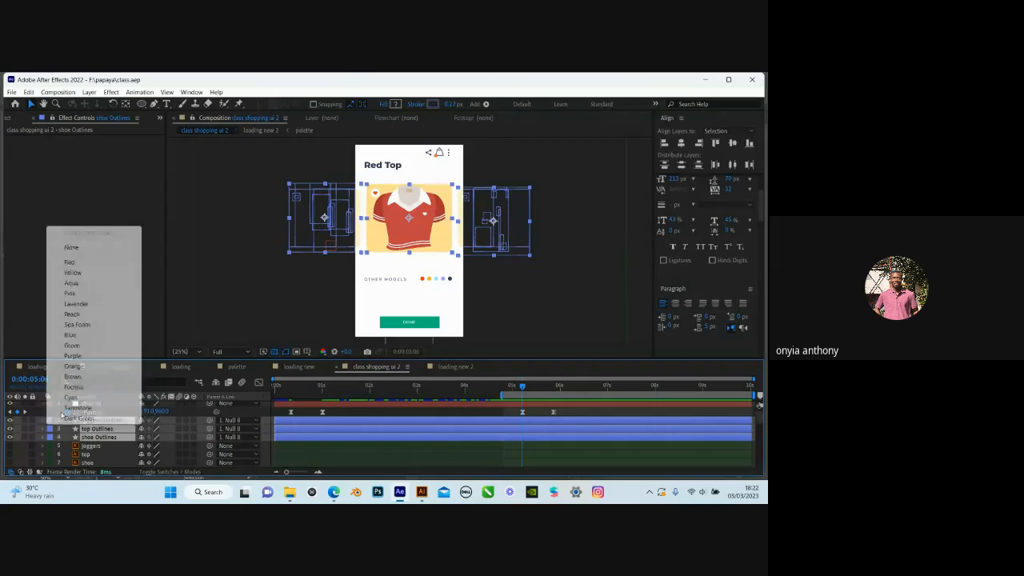
pyautogui.click(76, 356)
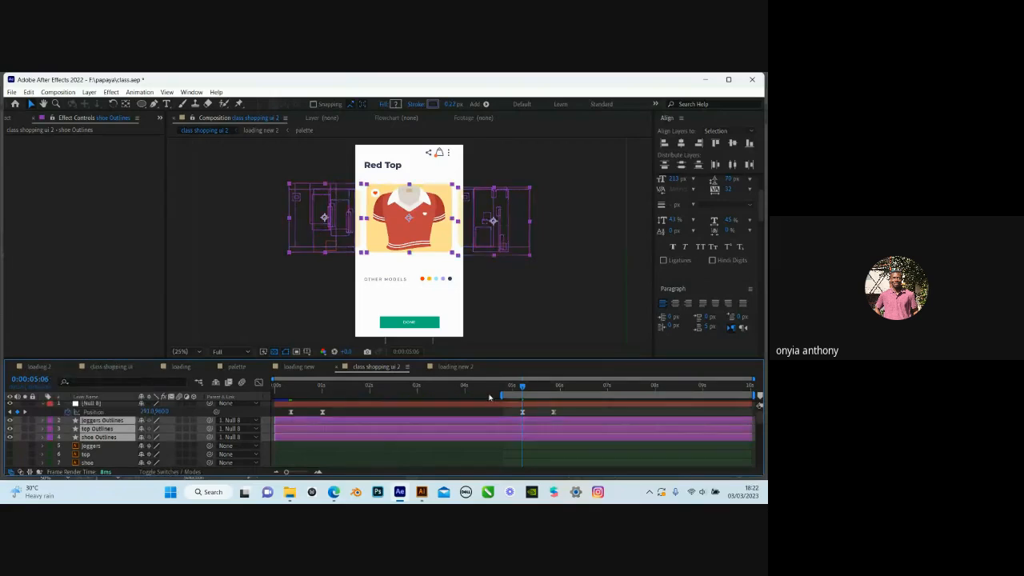
# Clear the selection of the outline layers and duplicate the Red Top text layer
pyautogui.click(591, 277)
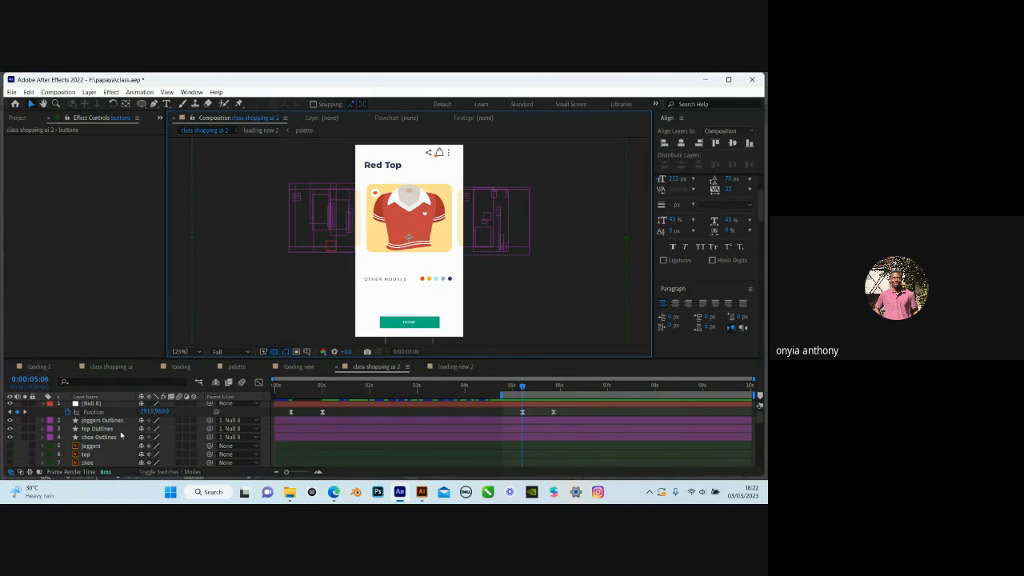
pyautogui.click(96, 430)
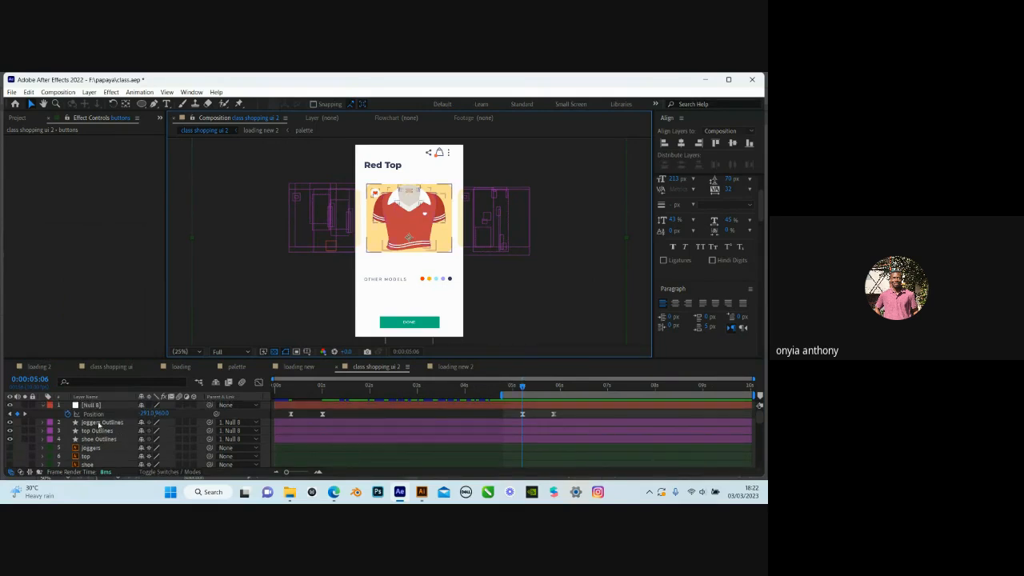
pyautogui.click(99, 424)
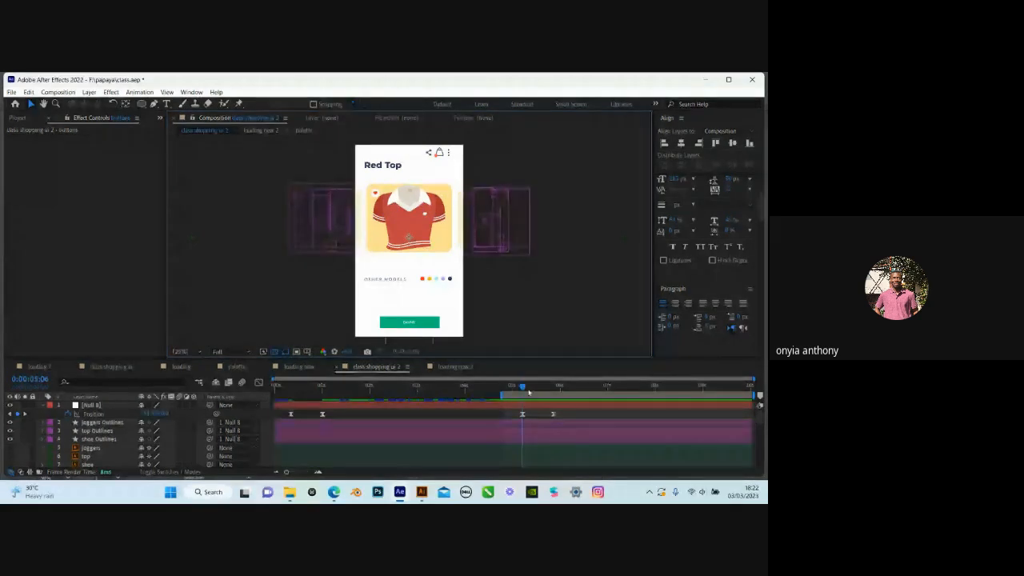
pyautogui.scroll(-5, 80, 440)
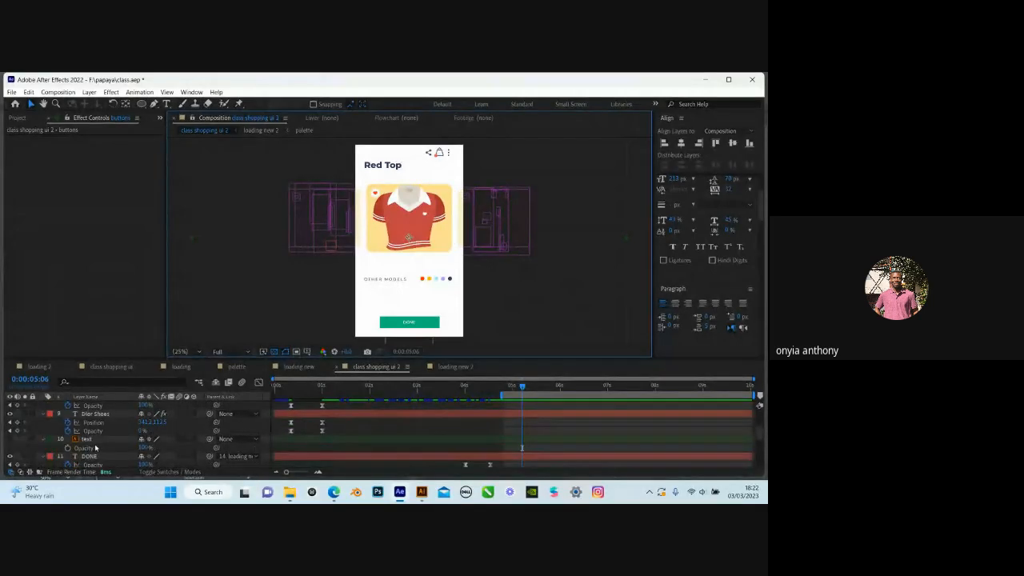
pyautogui.scroll(2, 98, 452)
pyautogui.click(103, 424)
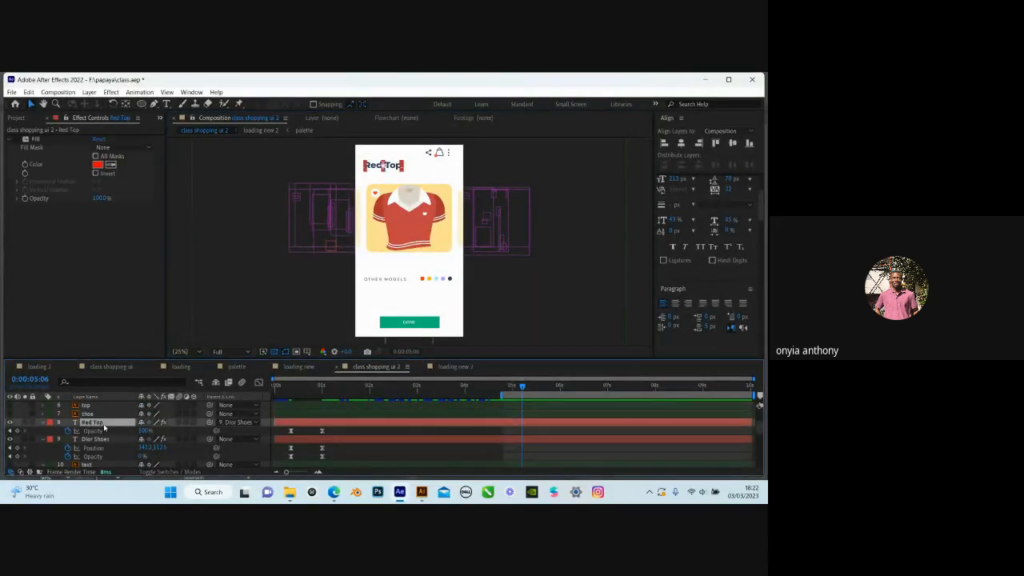
pyautogui.hotkey('ctrl', 'd')
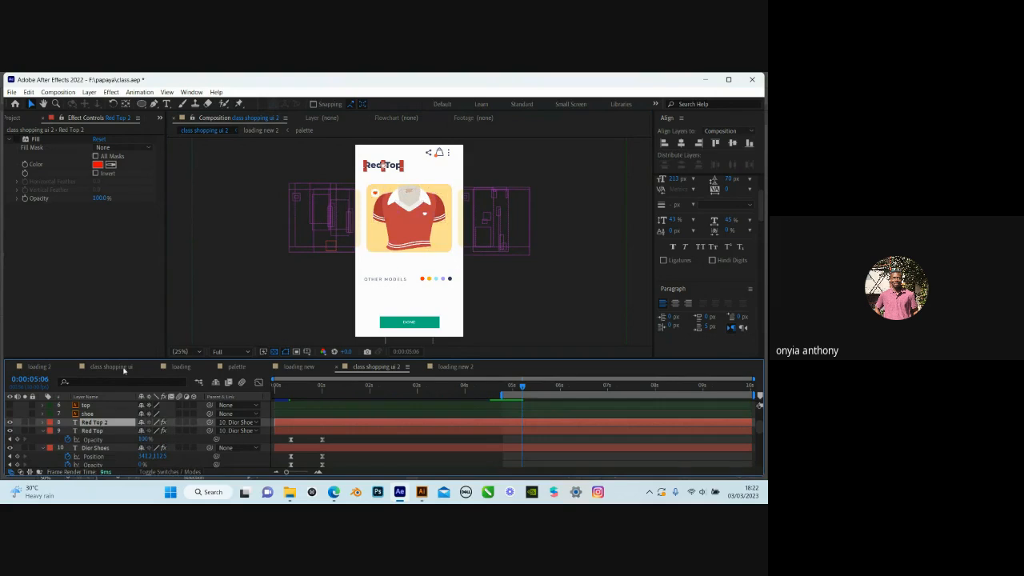
# Change the text of the duplicated Red Top layer to Joggers
pyautogui.doubleClick(103, 424)
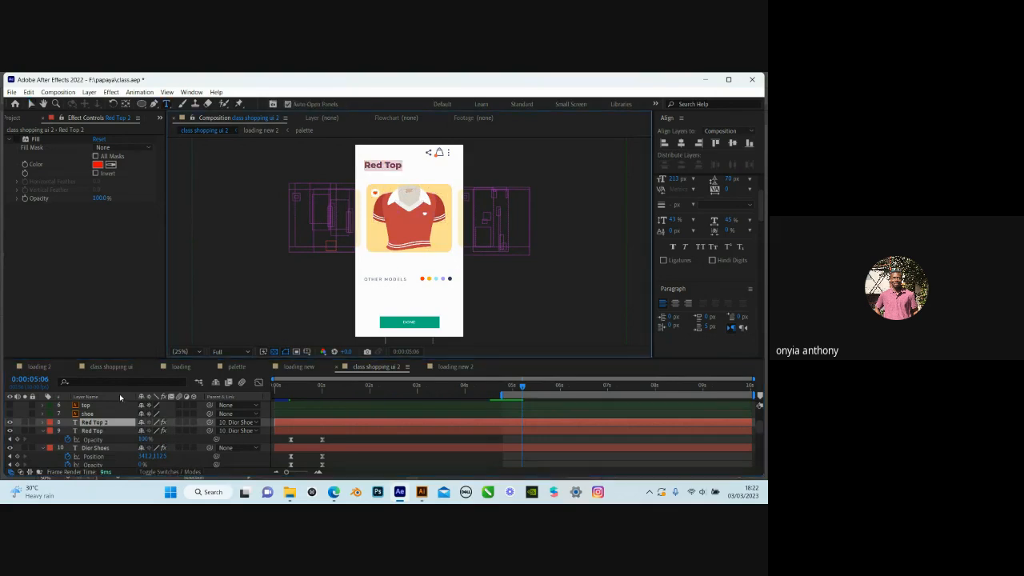
pyautogui.write('lo')
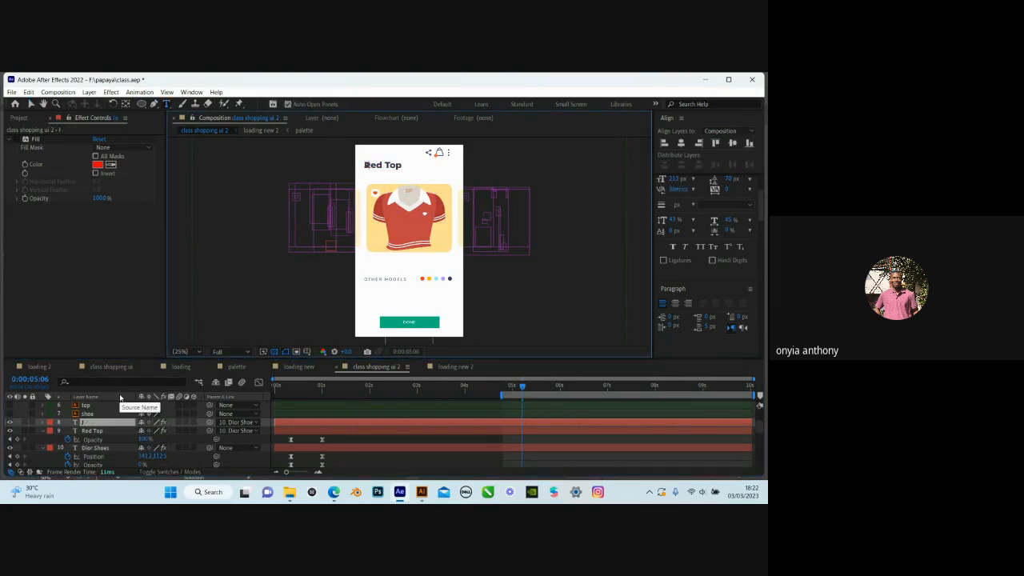
pyautogui.write('ggers')
pyautogui.click(16, 425)
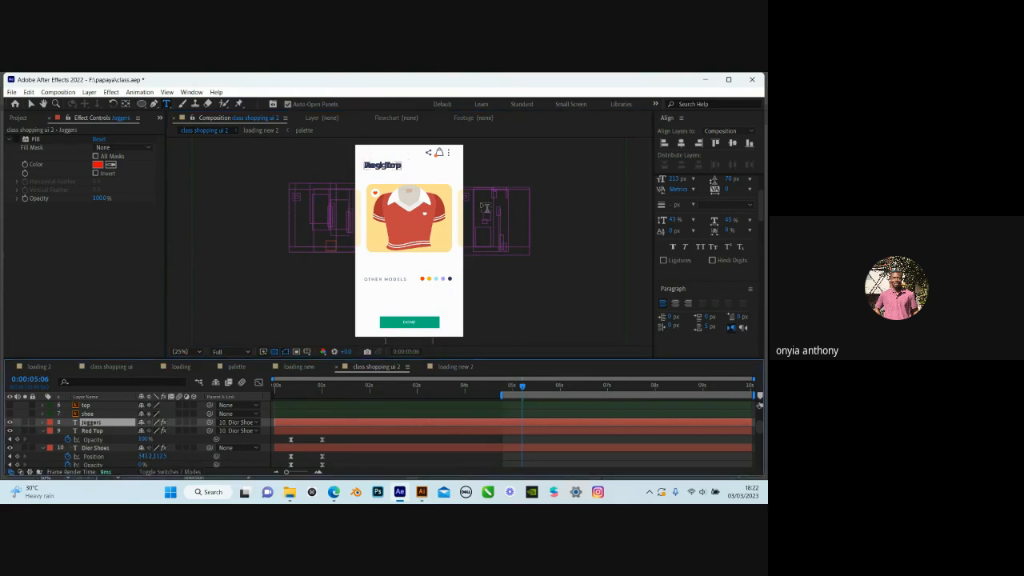
pyautogui.click(104, 424)
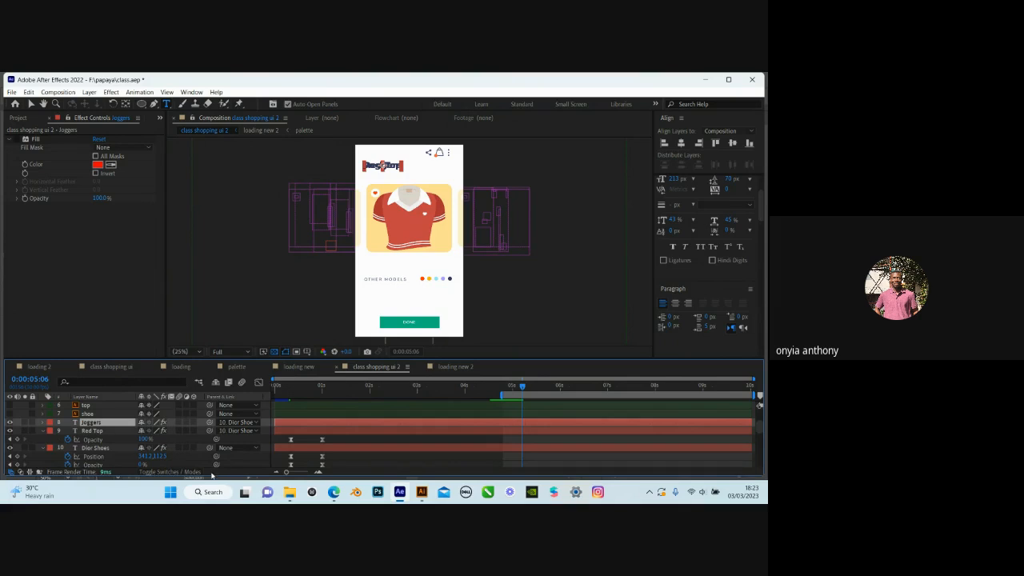
# Collapse the revealed properties of the Dior Shoes and Red Top text layers
pyautogui.click(44, 448)
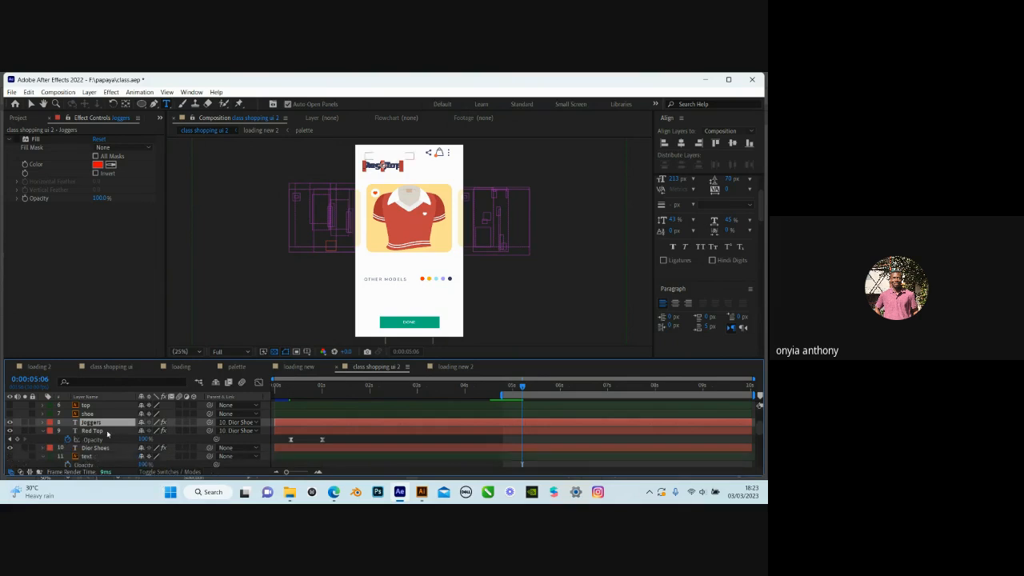
pyautogui.click(44, 433)
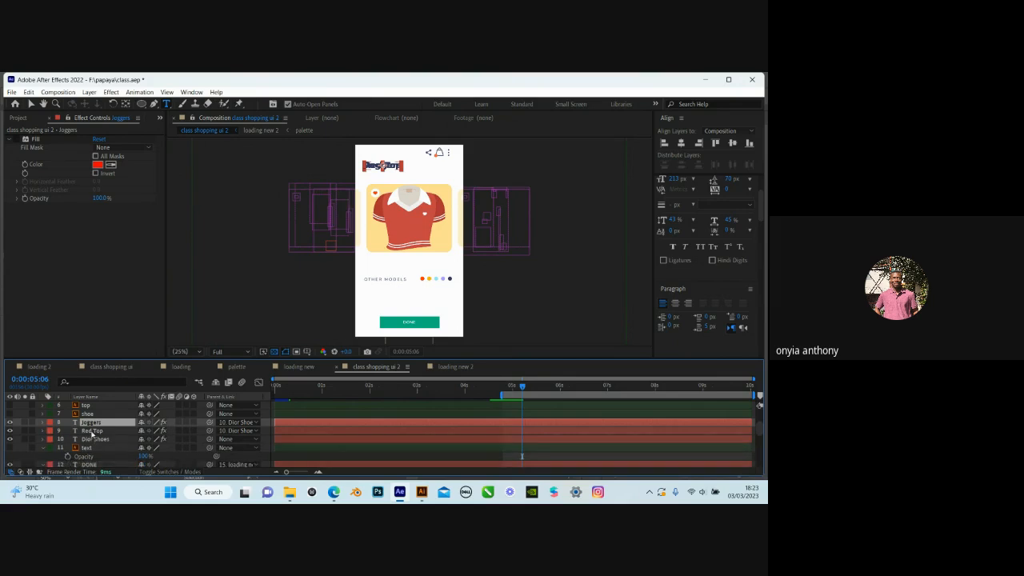
pyautogui.click(92, 431)
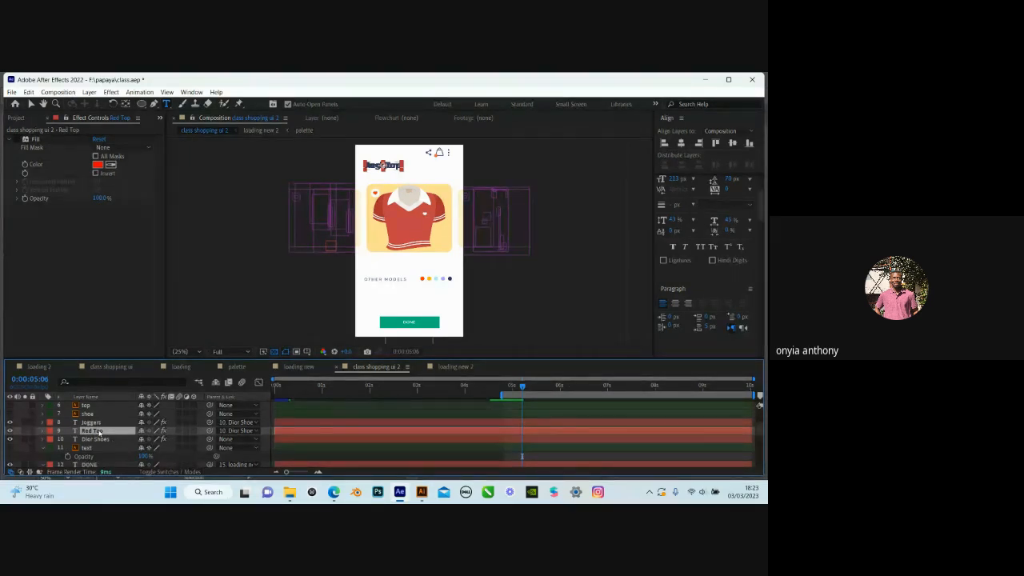
# Reveal the Joggers text layer's Opacity and remove all of its keyframes
pyautogui.click(101, 424)
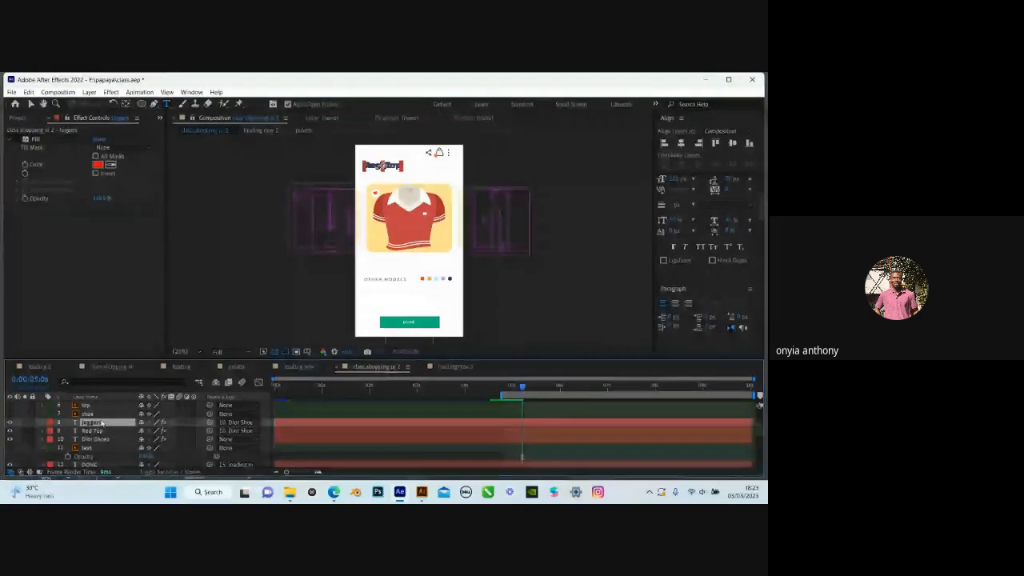
pyautogui.press('t')
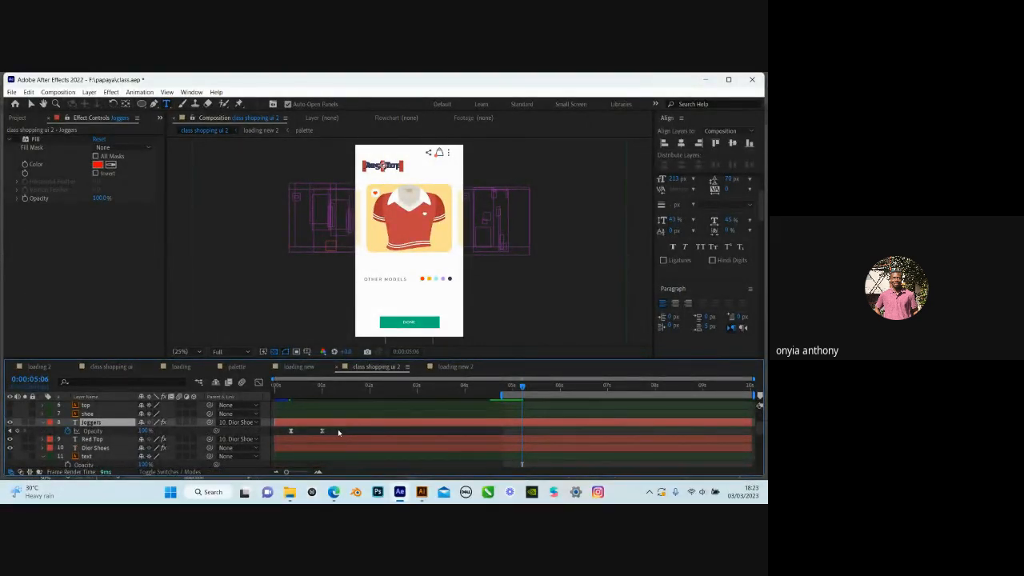
pyautogui.moveTo(330, 437); pyautogui.dragTo(284, 430)
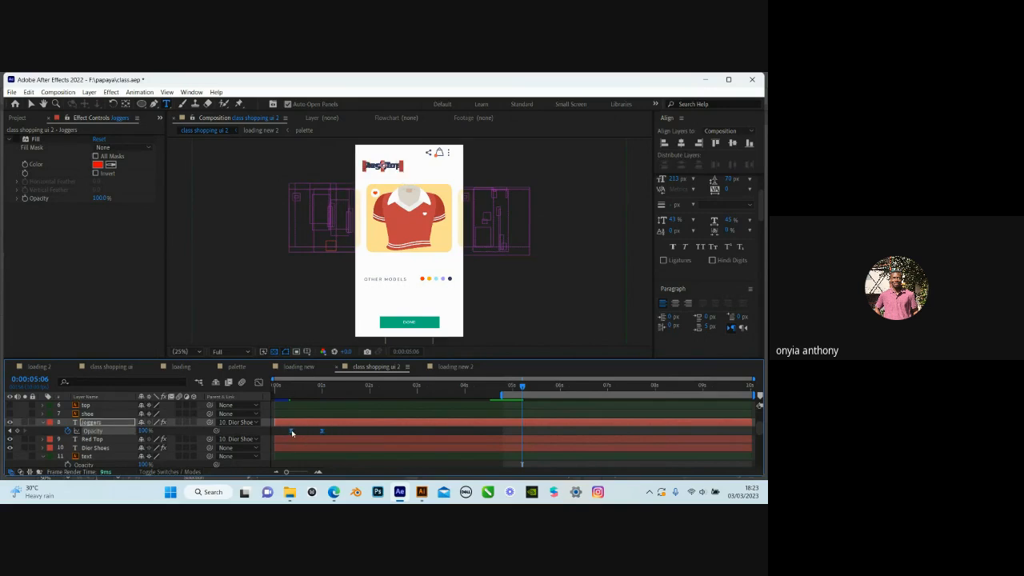
pyautogui.click(69, 432)
pyautogui.scroll(2, 559, 417)
pyautogui.scroll(-3, 558, 422)
pyautogui.scroll(1, 557, 422)
pyautogui.scroll(1, 558, 422)
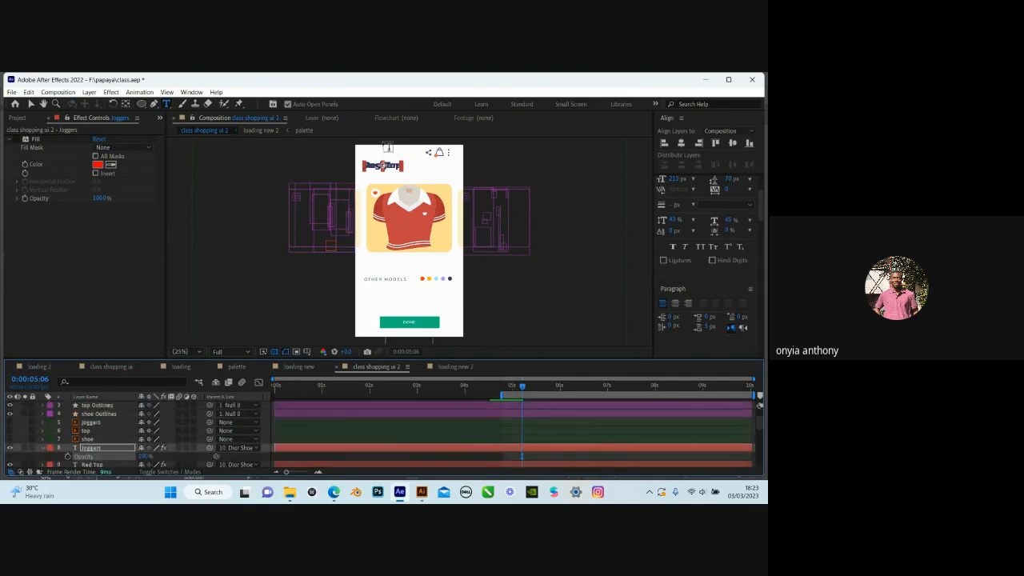
# Move the Joggers text straight down so it sits directly beneath the Red Top title
pyautogui.press('v')
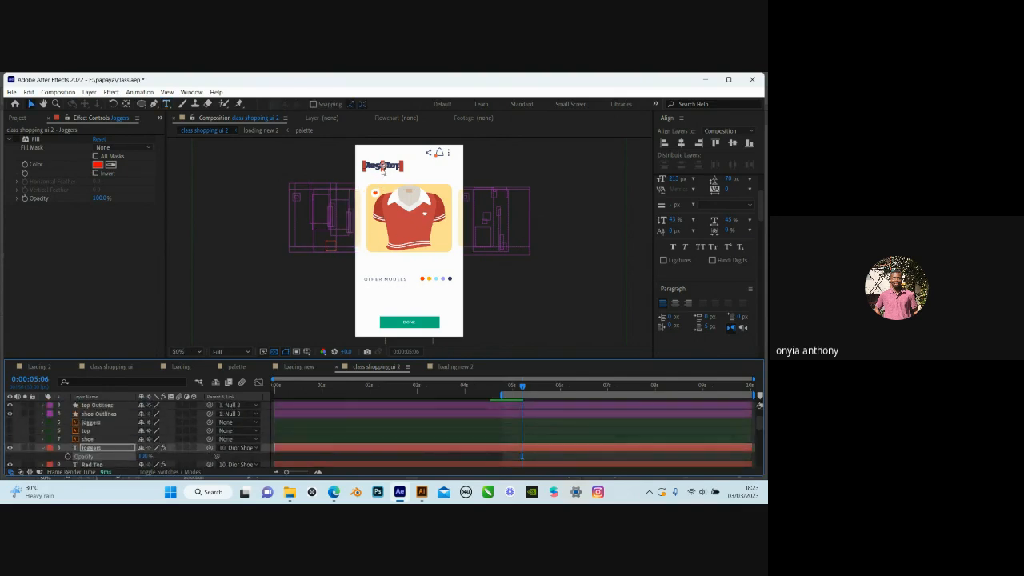
pyautogui.scroll(2, 384, 172)
pyautogui.moveTo(385, 200); pyautogui.dragTo(391, 313)
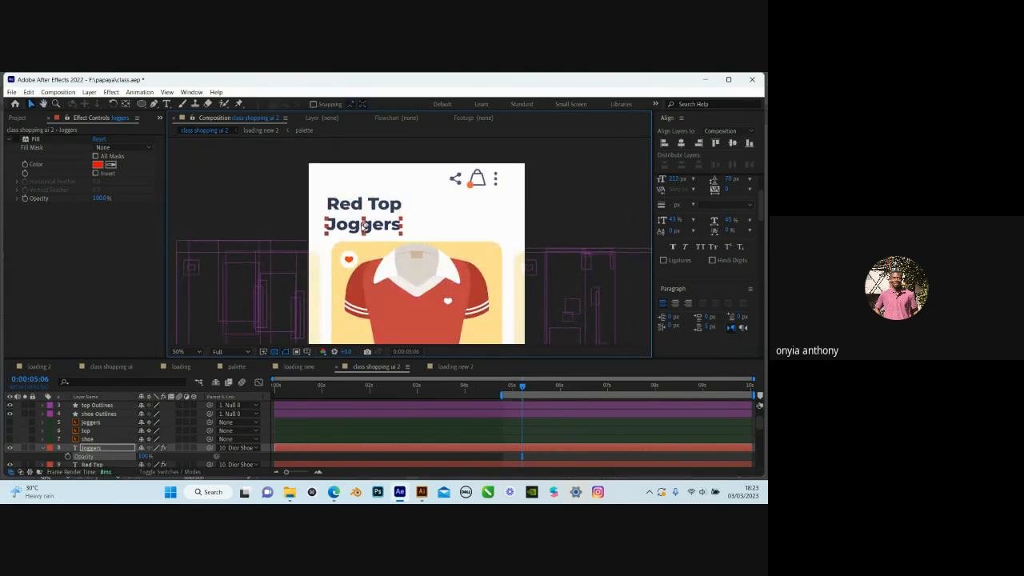
pyautogui.moveTo(405, 220); pyautogui.dragTo(405, 199)
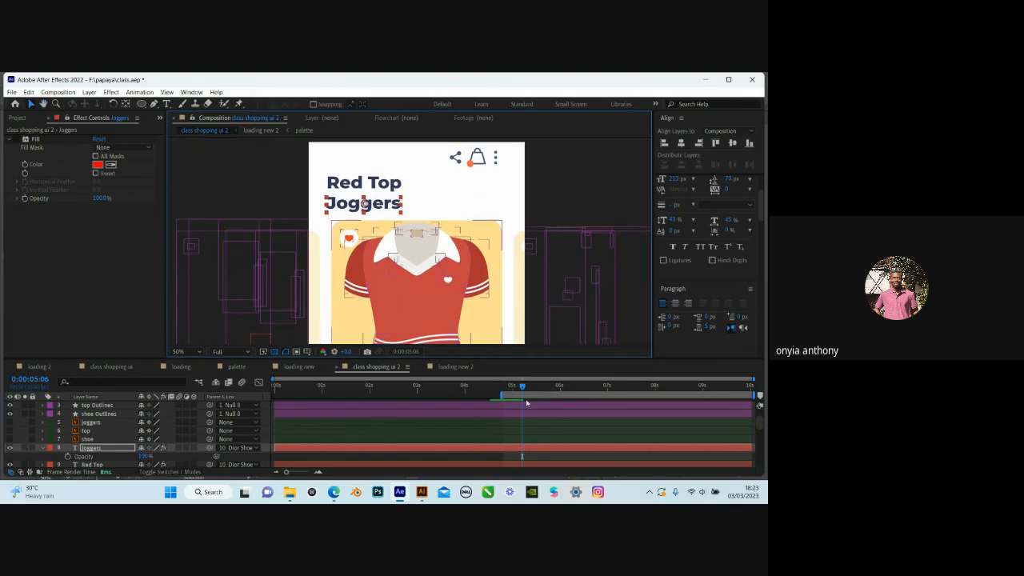
# Parent the Joggers text layer to the Red Top text layer
pyautogui.scroll(-2, 403, 425)
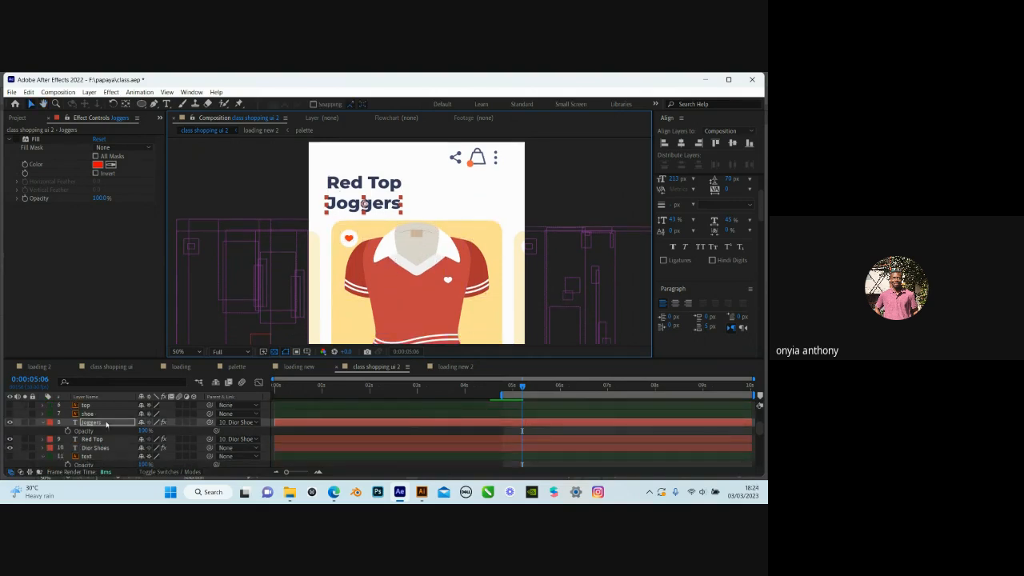
pyautogui.click(106, 425)
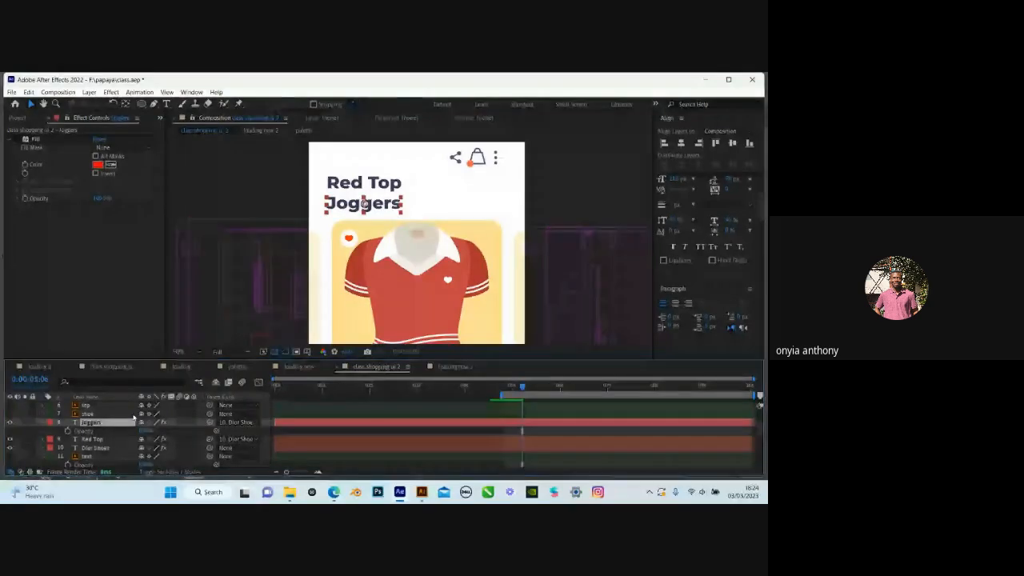
pyautogui.moveTo(210, 421); pyautogui.dragTo(104, 441)
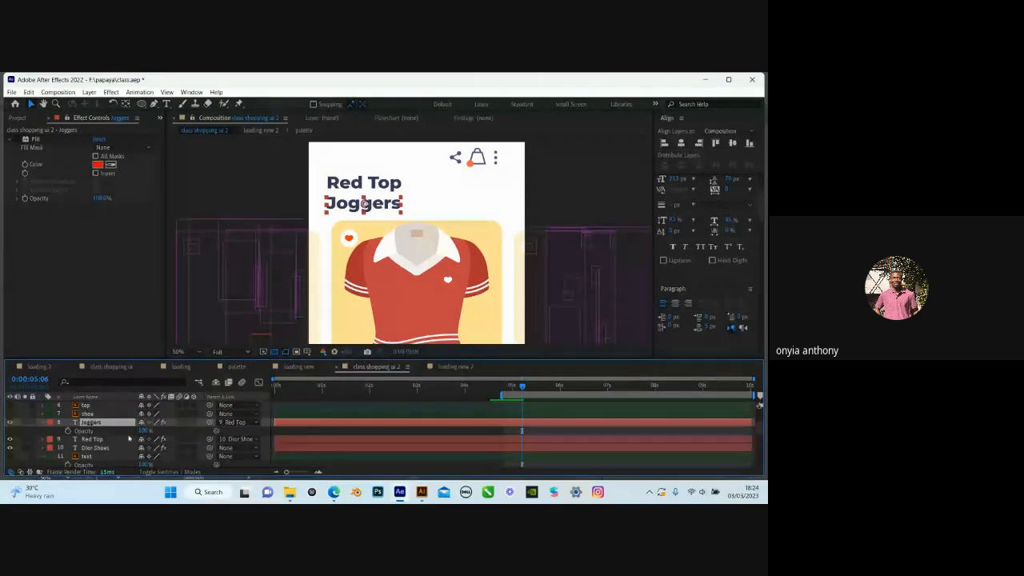
# Keyframe Red Top's Position from 0:00:05:06 to 0:00:05:26, moving it up until Joggers takes the title's place
pyautogui.click(96, 439)
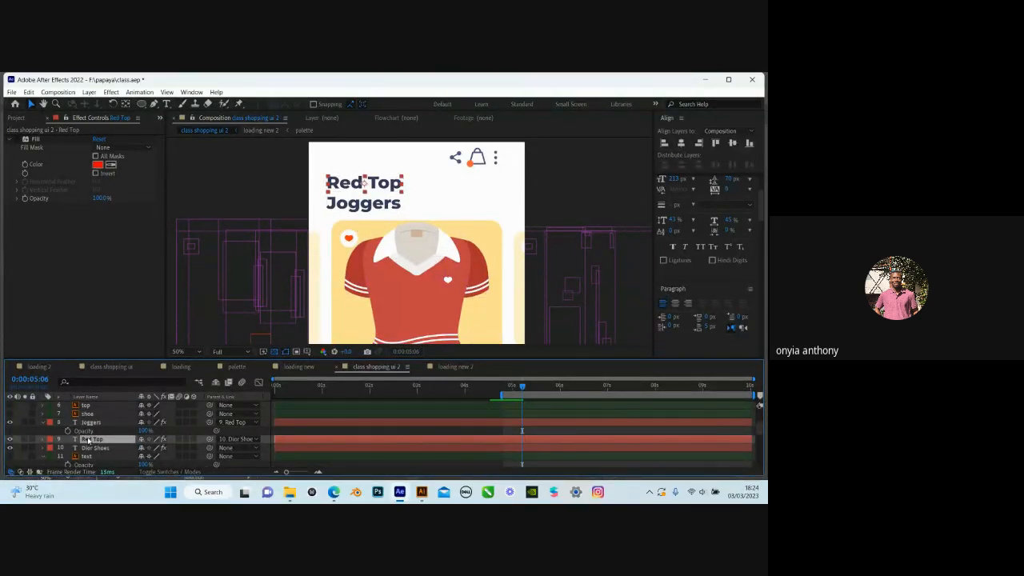
pyautogui.press('p')
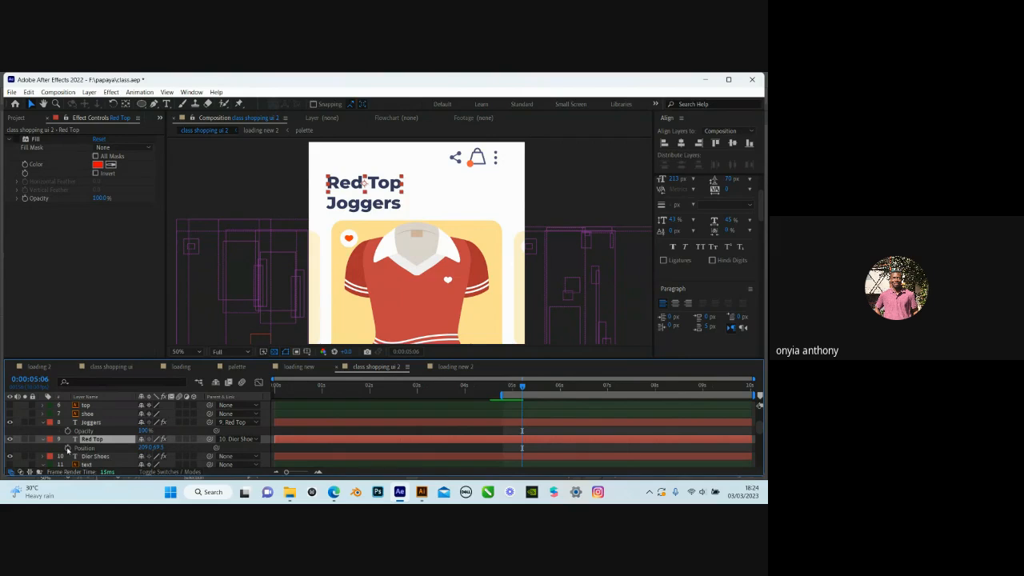
pyautogui.click(68, 448)
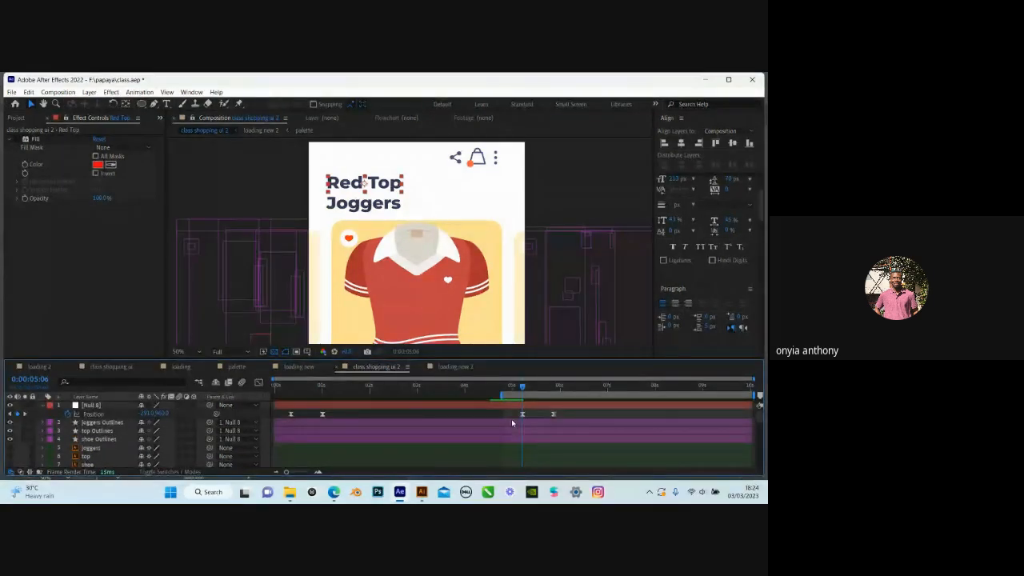
pyautogui.press('k')
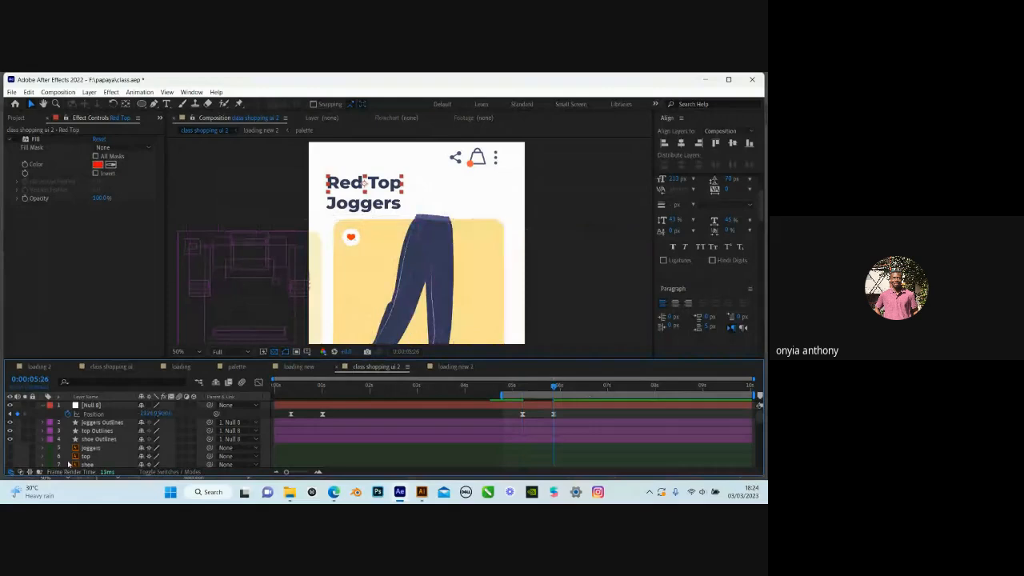
pyautogui.scroll(-3, 70, 461)
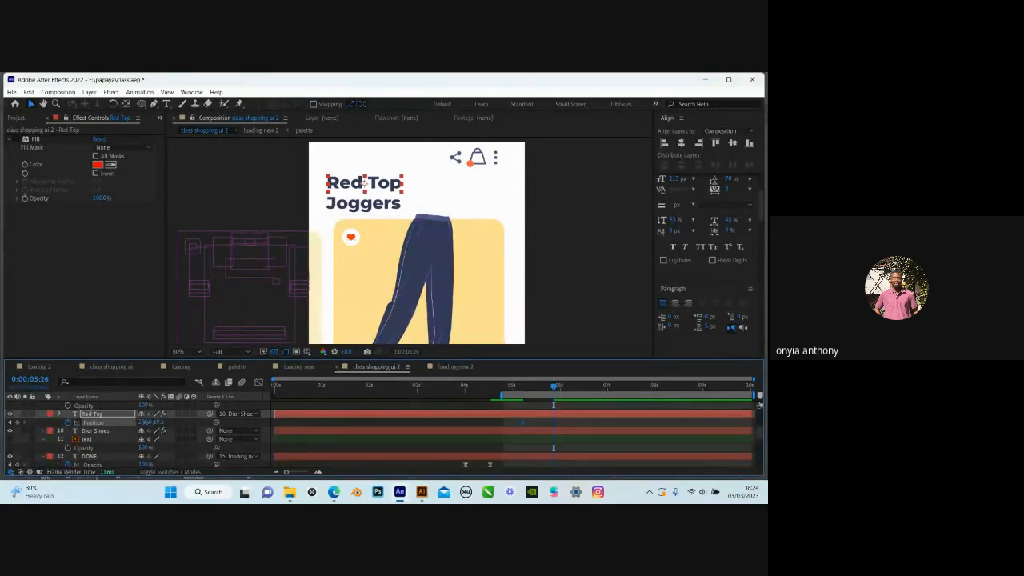
pyautogui.moveTo(159, 423); pyautogui.dragTo(96, 430)
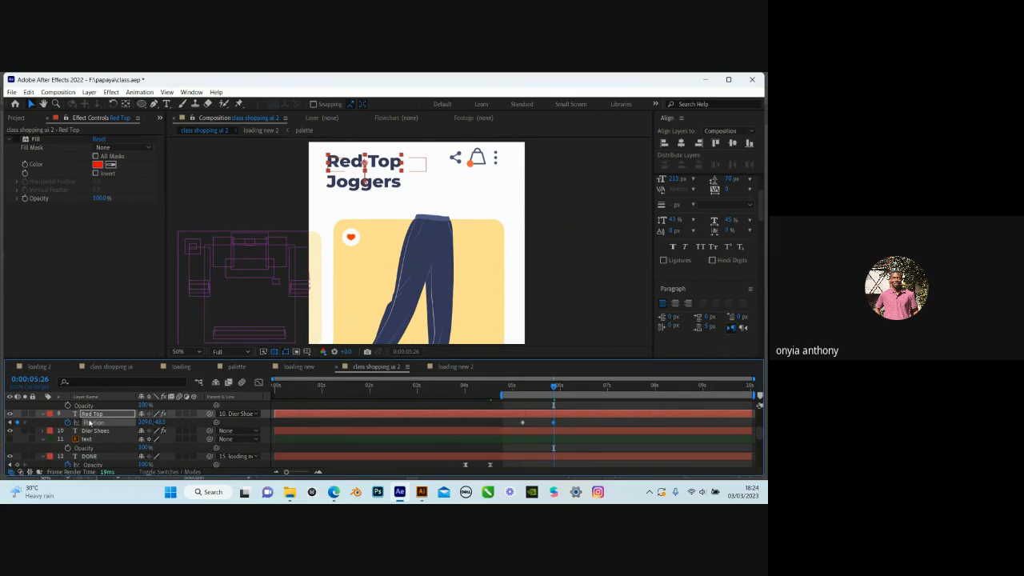
# Fade out Red Top with Opacity keyframes of 100% at 0:00:05:06 and 0% at 0:00:05:26
pyautogui.click(92, 414)
pyautogui.hotkey('shift', 't')
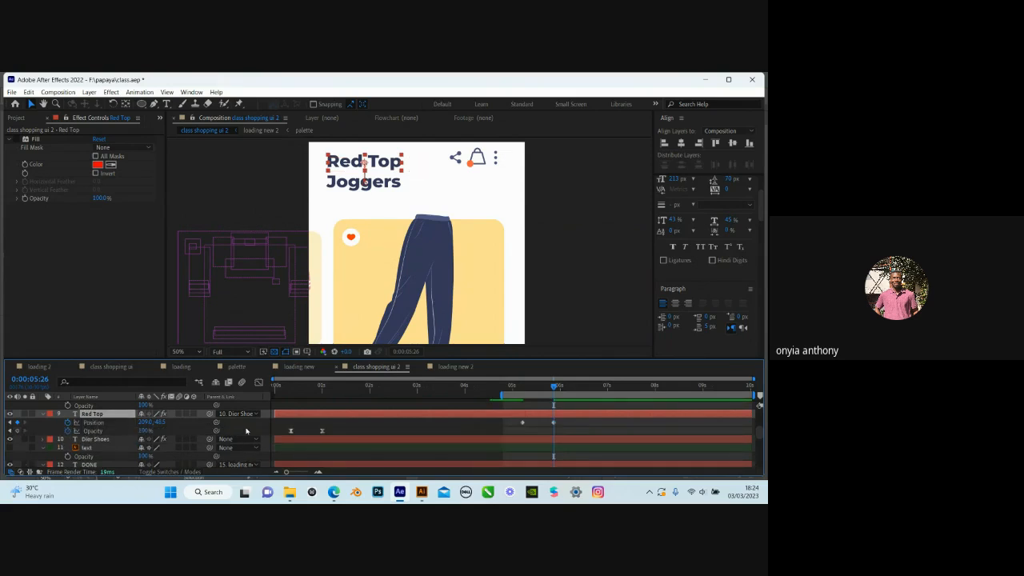
pyautogui.press('j')
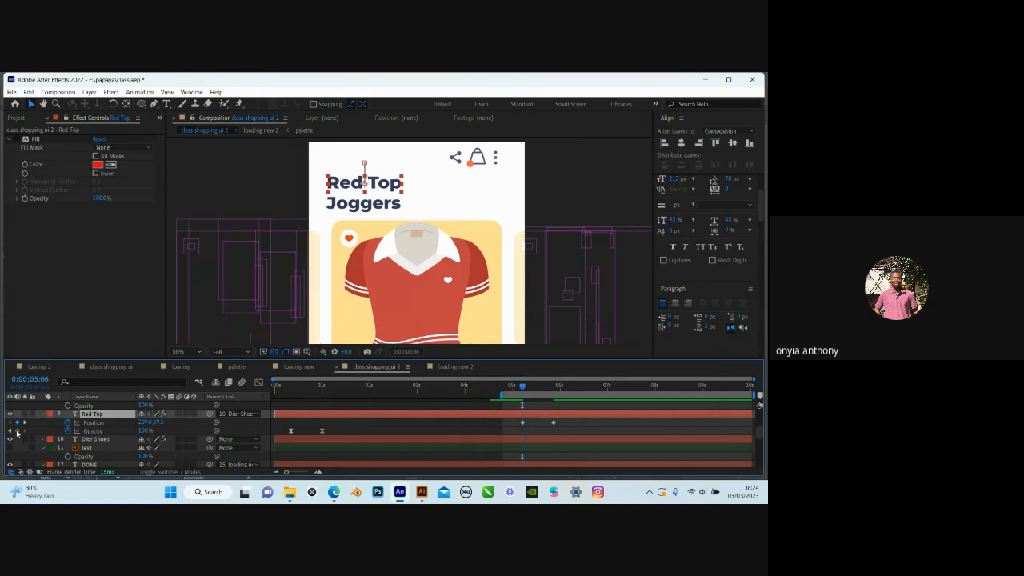
pyautogui.click(16, 432)
pyautogui.press('k')
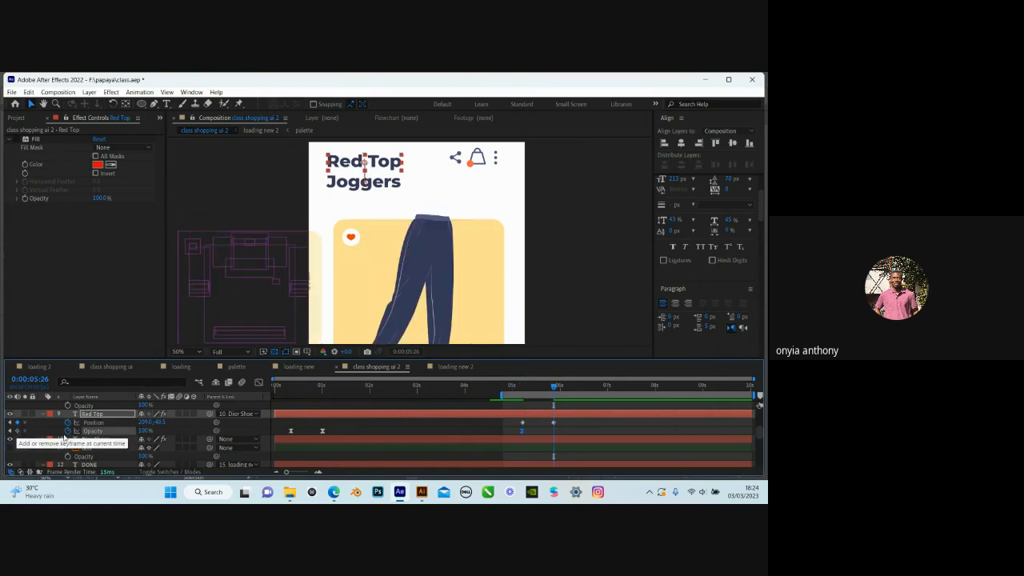
pyautogui.click(144, 430)
pyautogui.write('0')
pyautogui.press('Return')
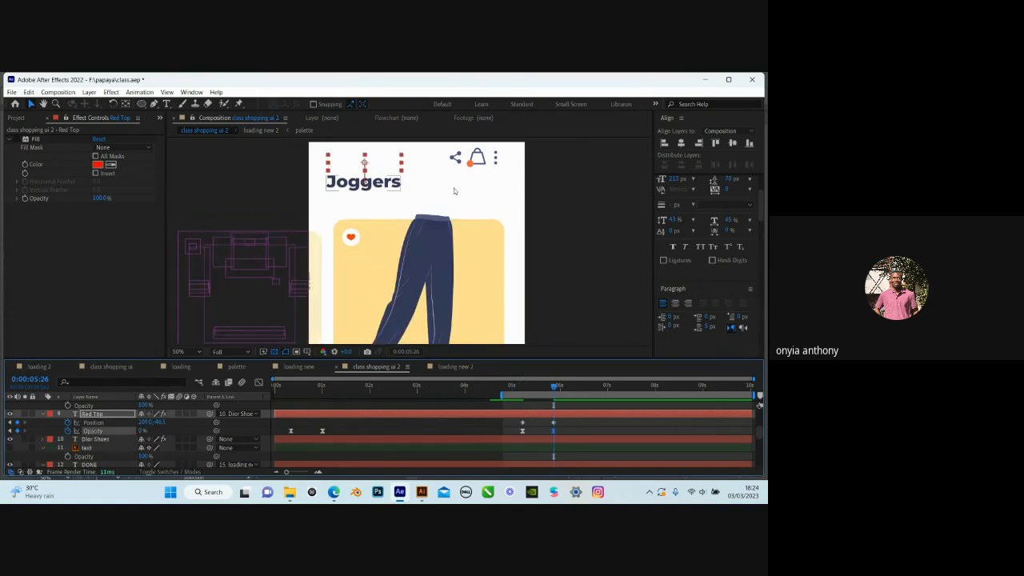
# Fade in the Joggers text with Opacity keyframes of 0% at 0:00:05:06 and 100% at 0:00:05:26
pyautogui.scroll(1, 551, 424)
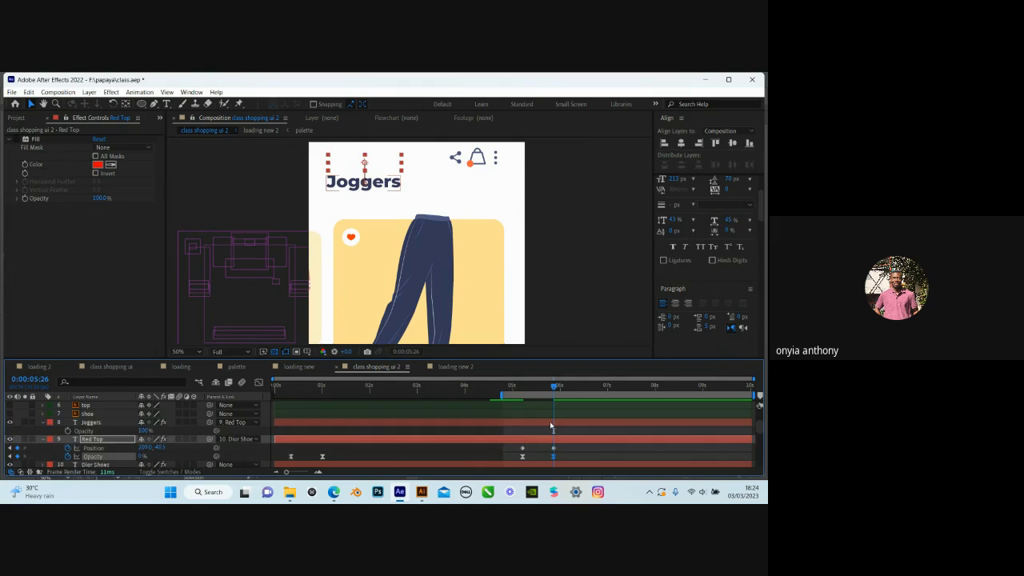
pyautogui.click(550, 426)
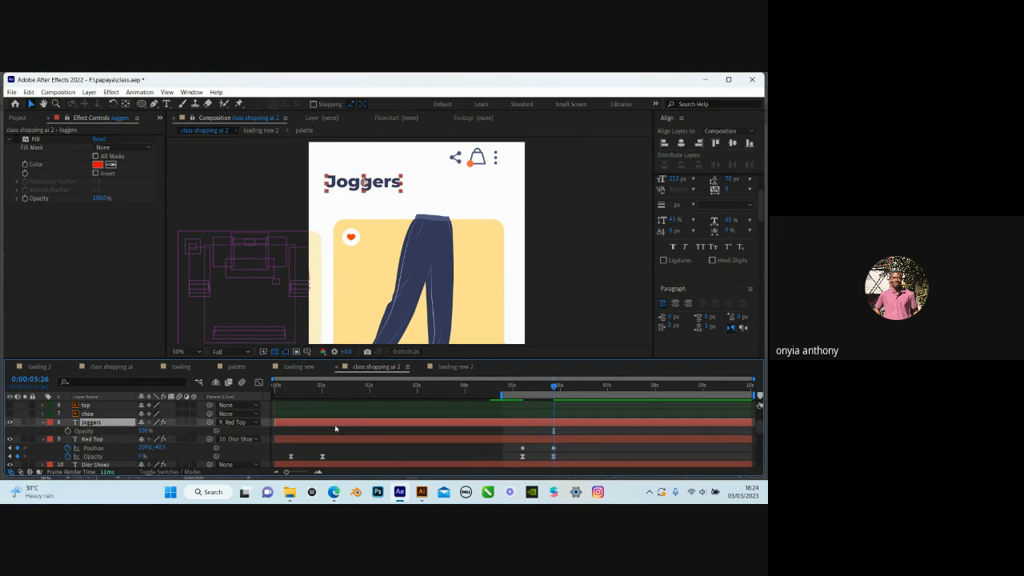
pyautogui.press('j')
pyautogui.click(144, 431)
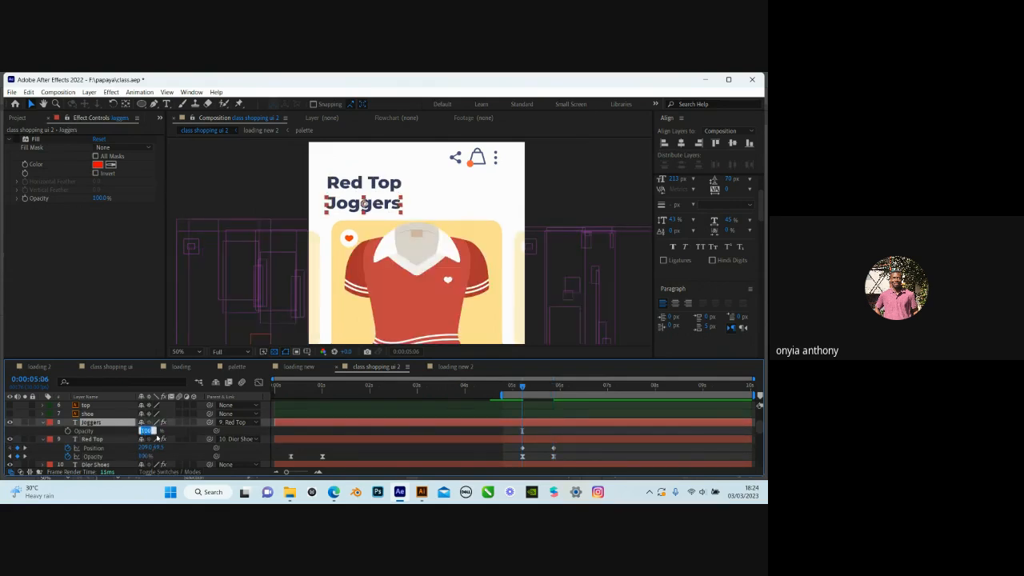
pyautogui.write('0')
pyautogui.click(200, 433)
pyautogui.click(67, 431)
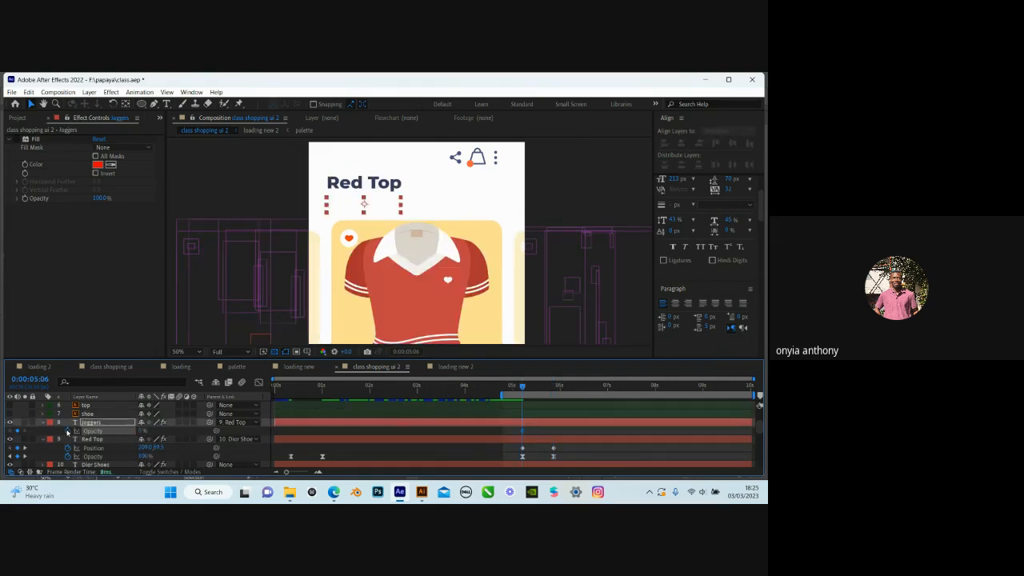
pyautogui.press('k')
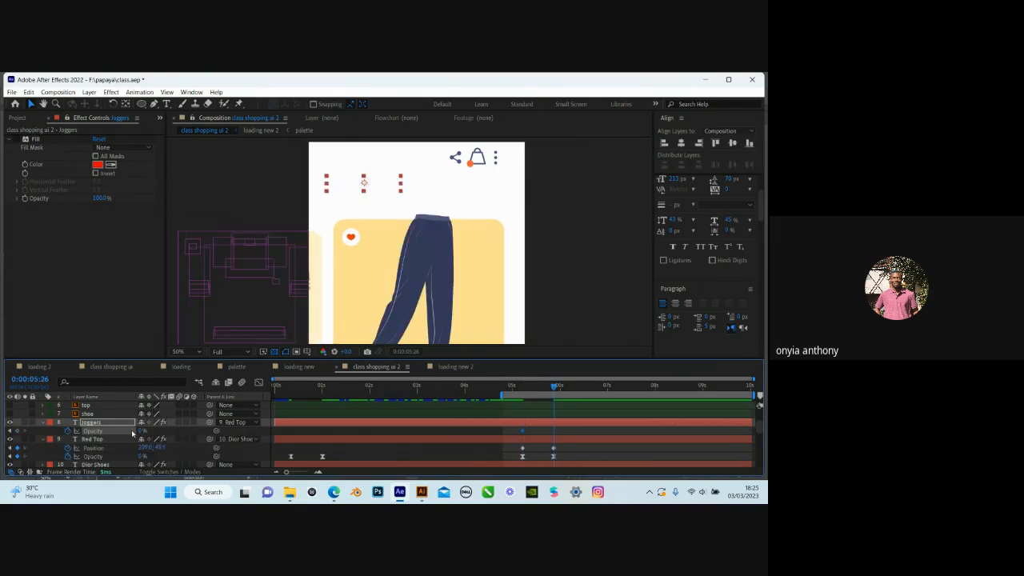
pyautogui.click(142, 430)
pyautogui.write('100')
# Reshape the speed curves of the Joggers Opacity and Red Top Position keyframes for an early peak and a long, gradual slowdown
pyautogui.moveTo(567, 429); pyautogui.dragTo(513, 450)
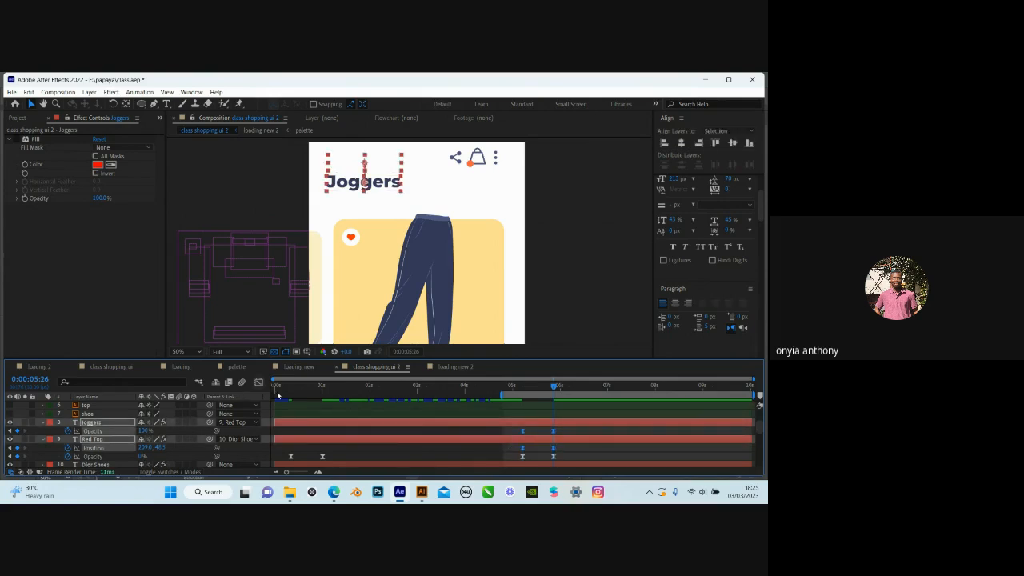
pyautogui.hotkey('shift', 'F3')
pyautogui.moveTo(561, 440); pyautogui.dragTo(548, 456)
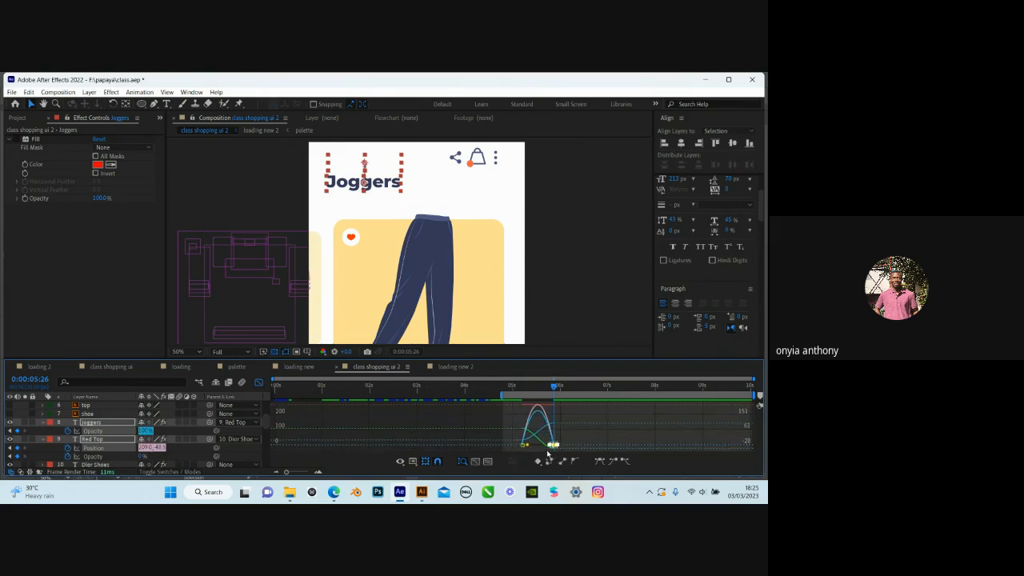
pyautogui.scroll(2, 549, 450)
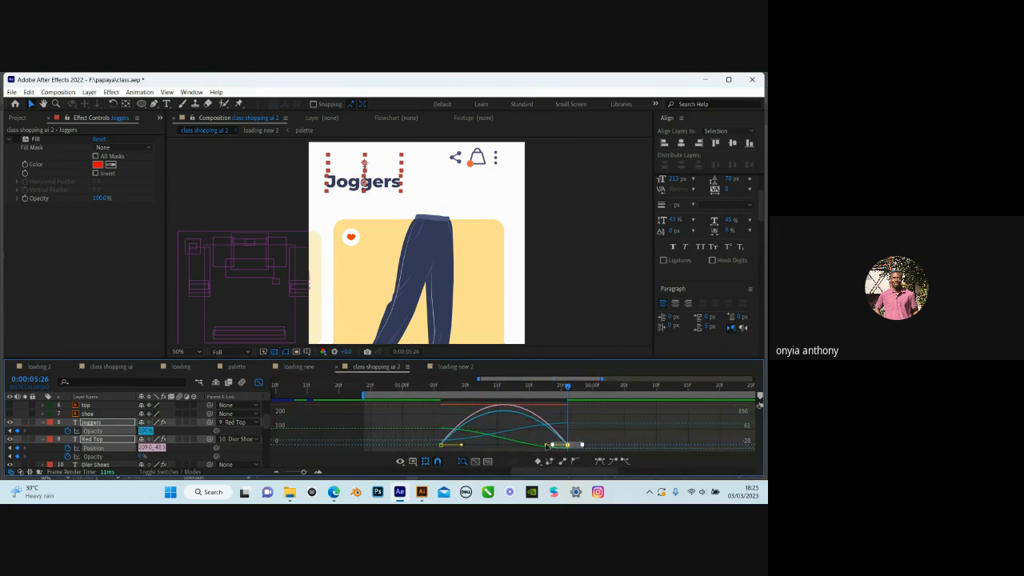
pyautogui.moveTo(548, 445); pyautogui.dragTo(504, 447)
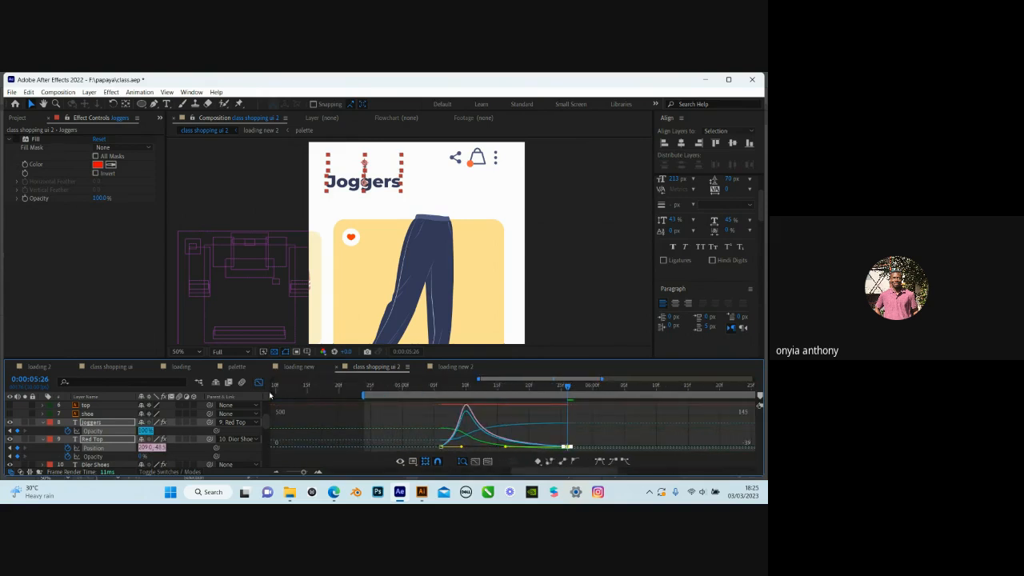
pyautogui.click(258, 382)
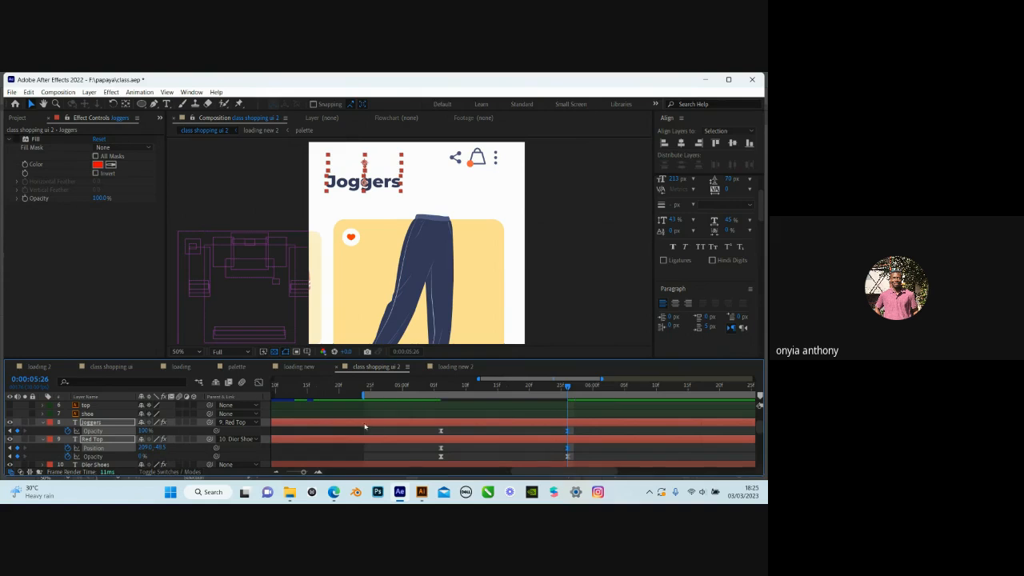
pyautogui.press('-')
pyautogui.press('-')
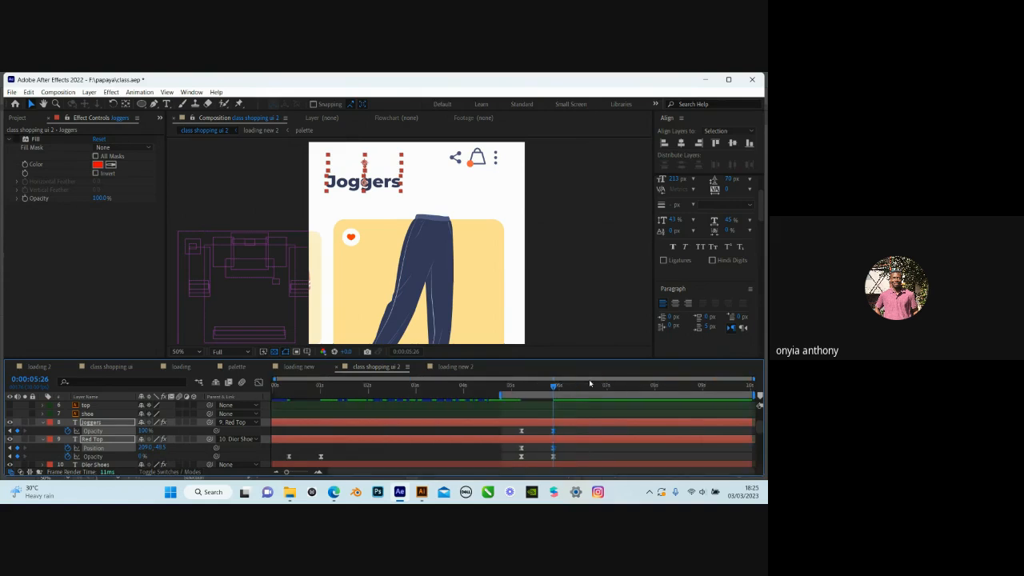
# Fit the whole composition in the viewer and save the project
pyautogui.scroll(-2, 448, 298)
pyautogui.click(189, 352)
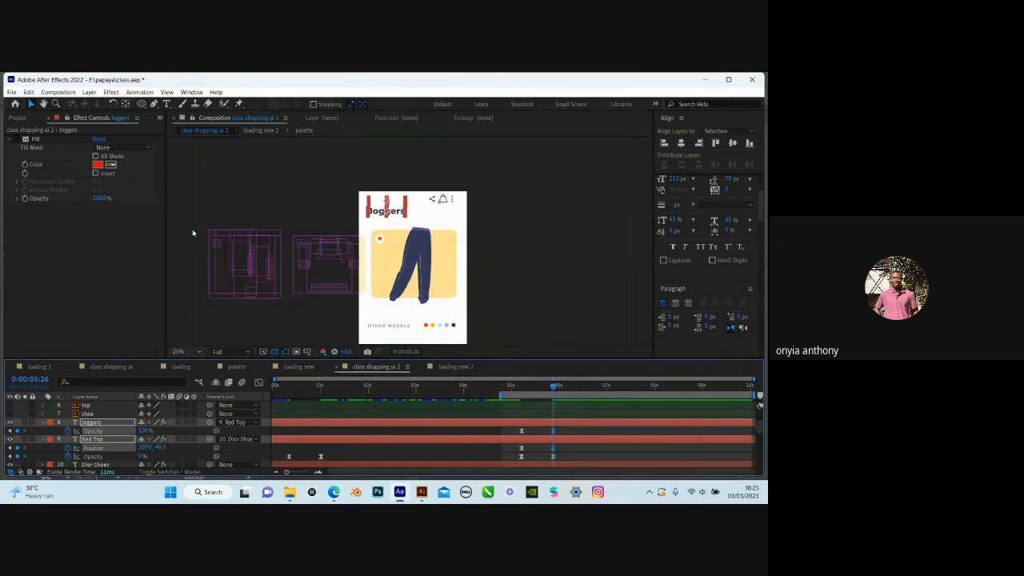
pyautogui.click(192, 185)
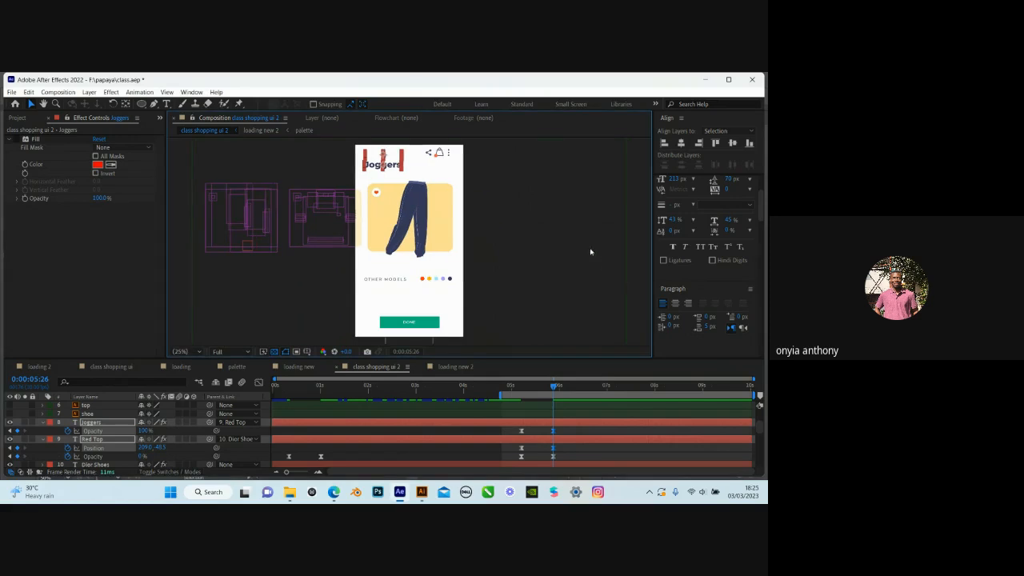
pyautogui.click(618, 230)
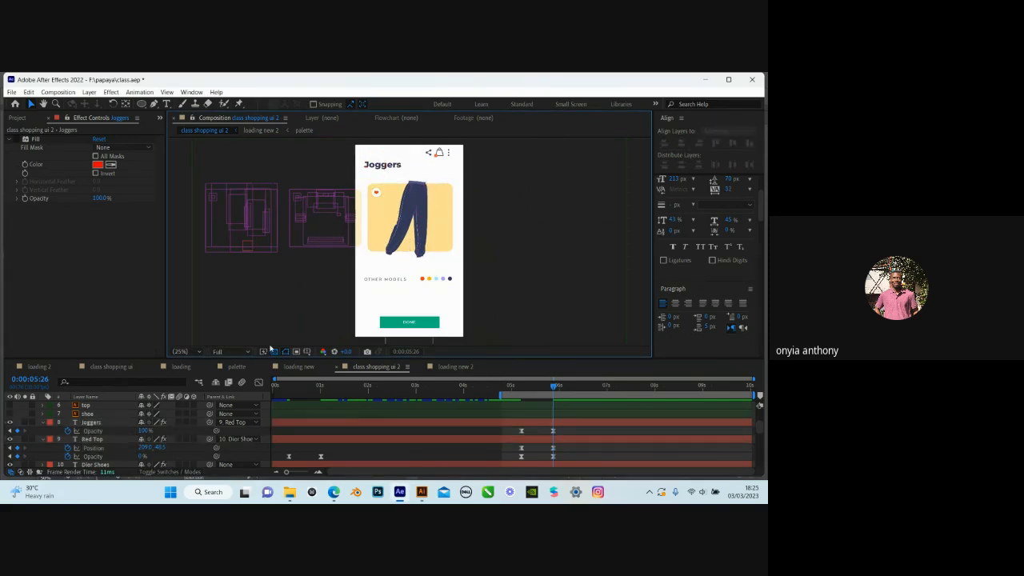
pyautogui.hotkey('ctrl', 's')
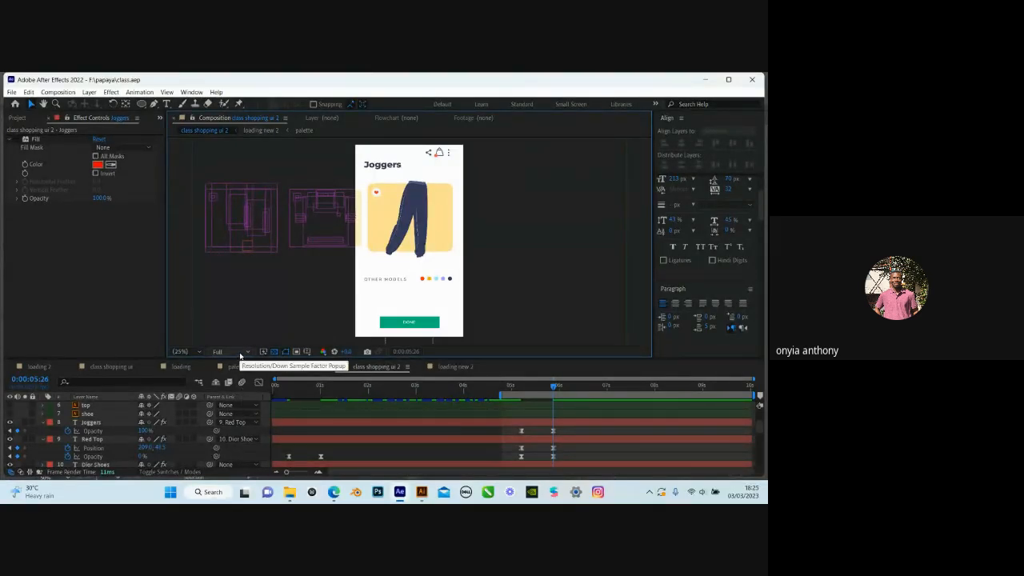
# Compare the joggers' sharpness up close at Quarter and Full preview resolution
pyautogui.click(240, 353)
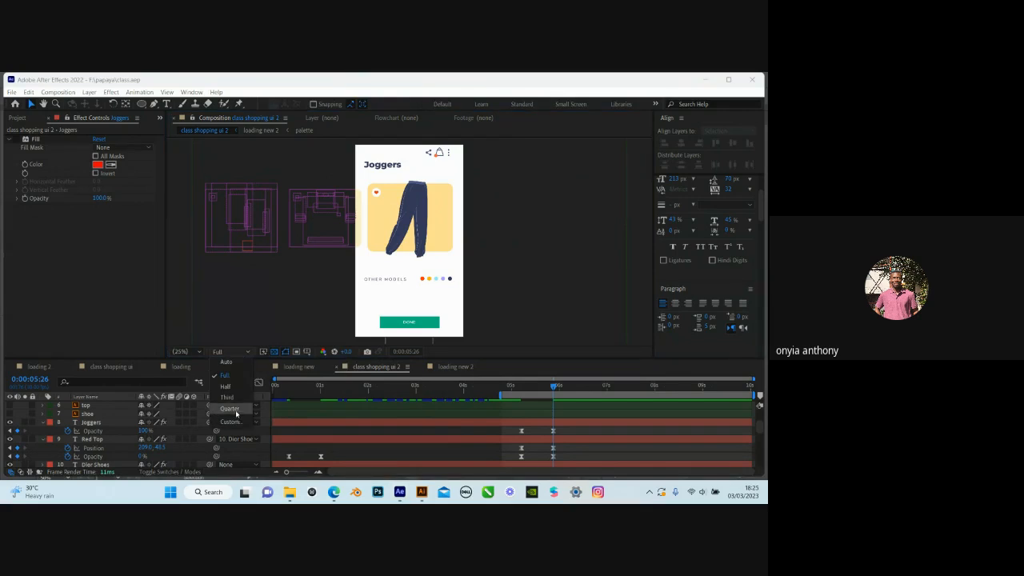
pyautogui.press('Escape')
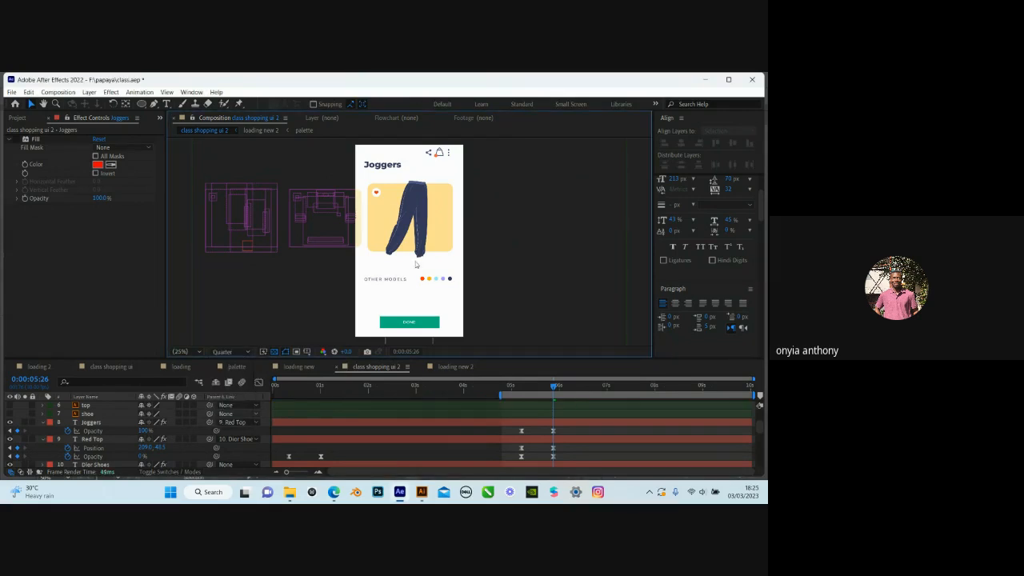
pyautogui.scroll(7, 362, 232)
pyautogui.scroll(-2, 362, 232)
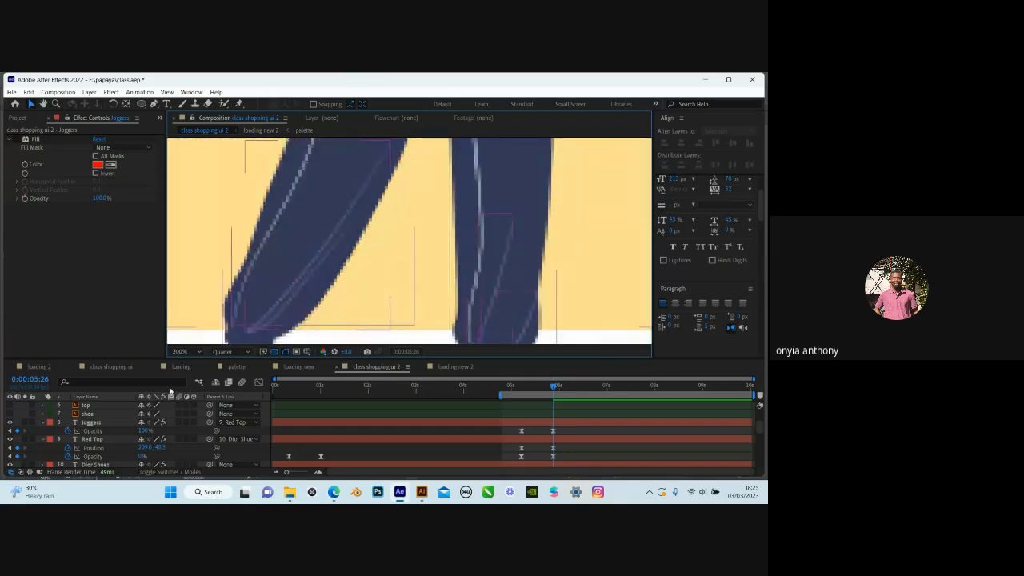
pyautogui.click(225, 351)
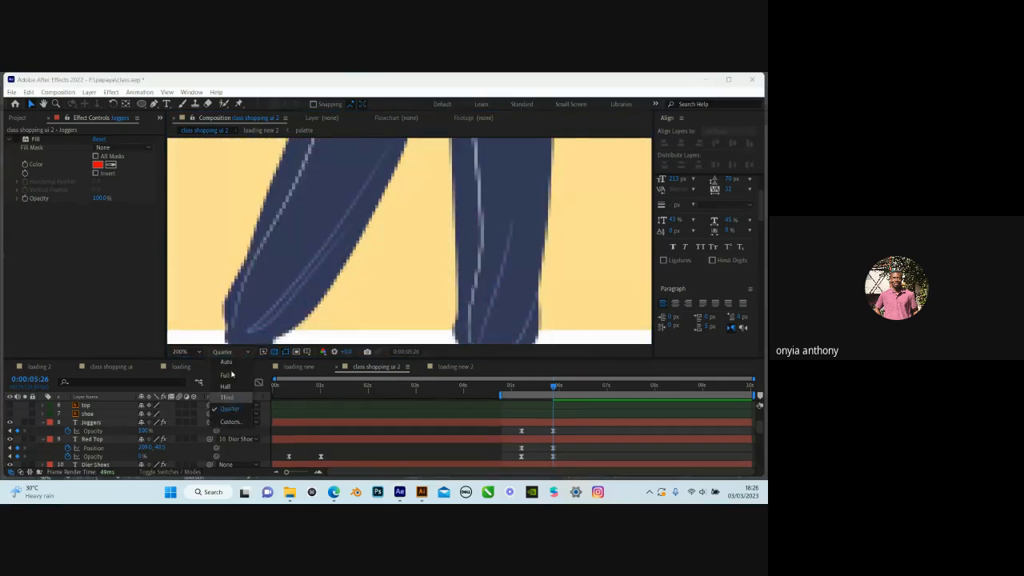
pyautogui.click(225, 375)
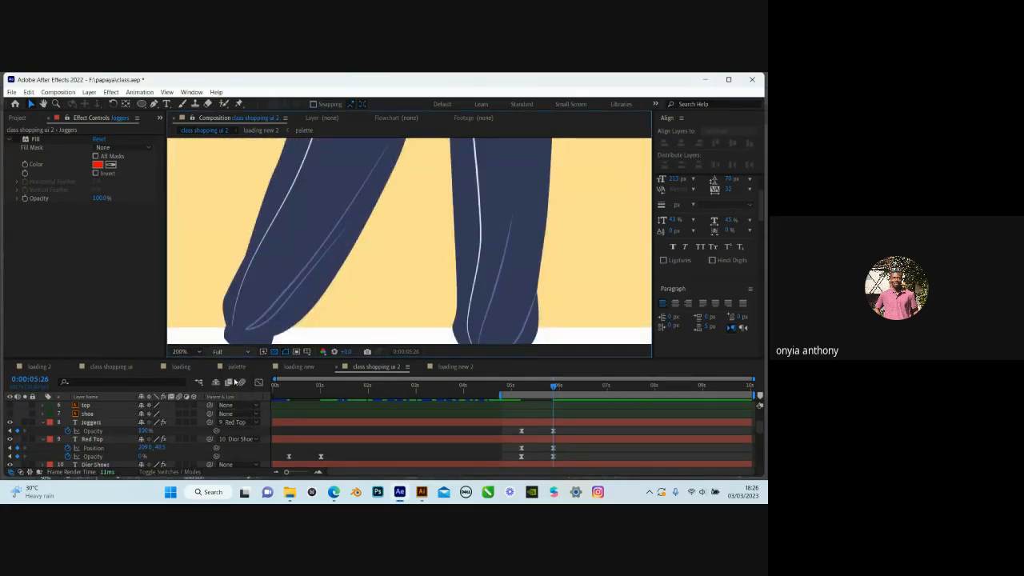
# Preview the title and carousel transition at Quarter resolution with the full screen in view, and restore Full resolution
pyautogui.click(225, 351)
pyautogui.click(227, 402)
pyautogui.hotkey('shift', '/')
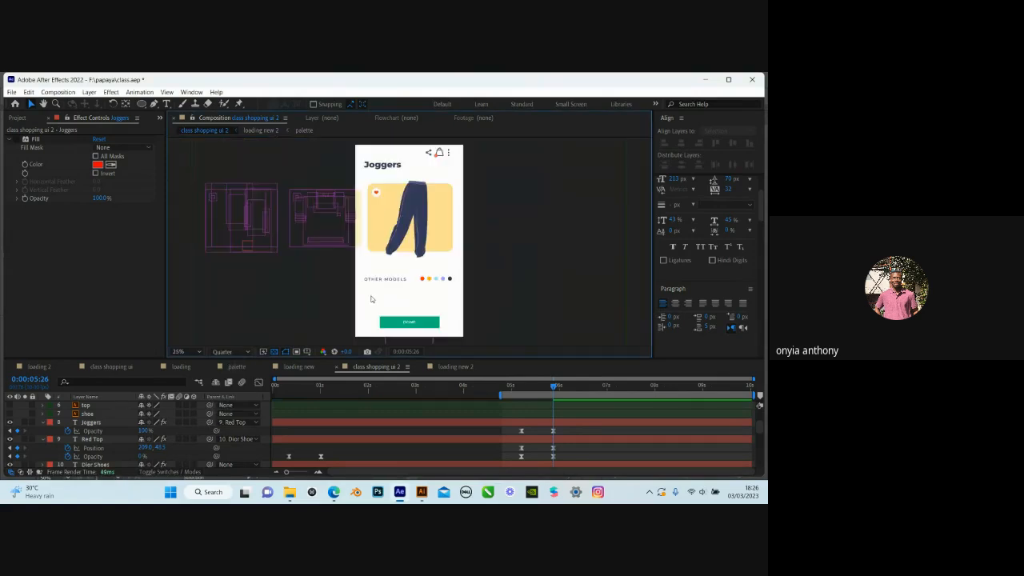
pyautogui.click(180, 352)
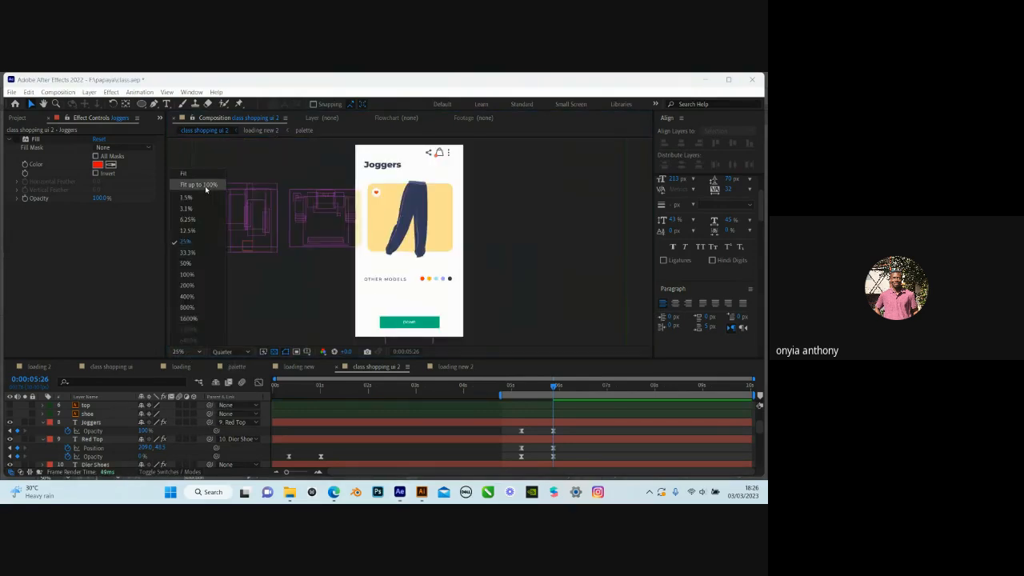
pyautogui.click(204, 185)
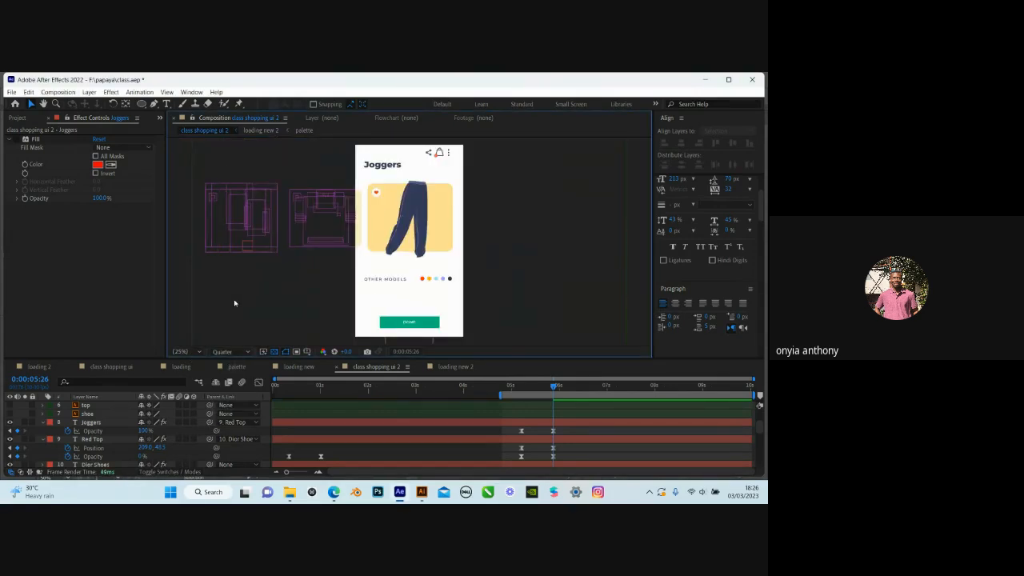
pyautogui.press('space')
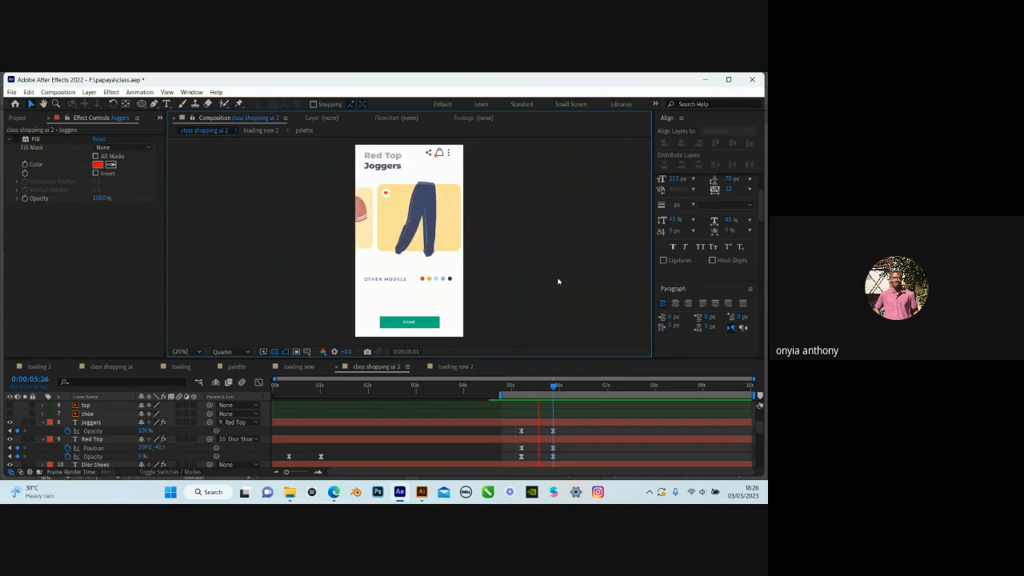
pyautogui.click(222, 352)
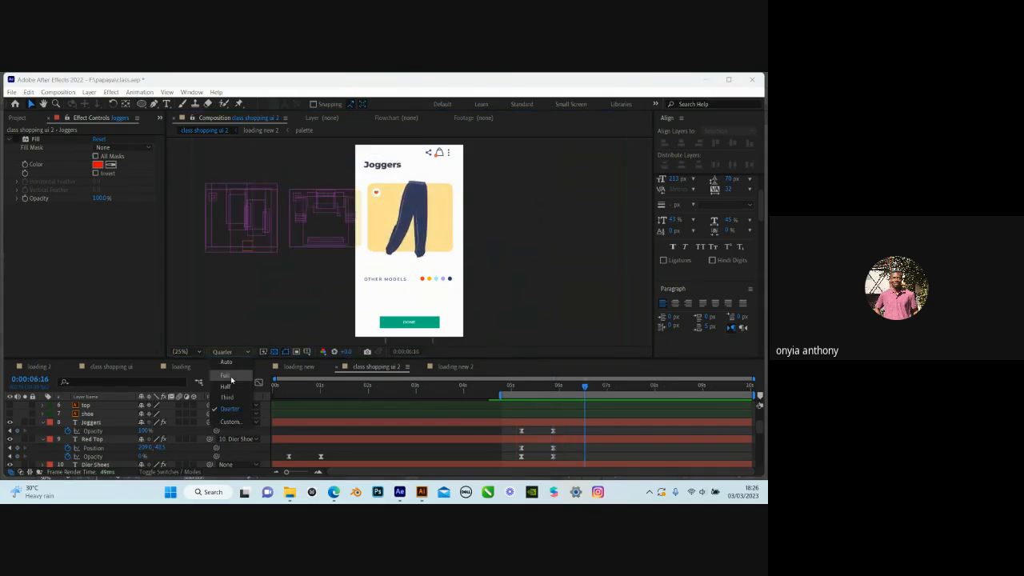
pyautogui.click(225, 375)
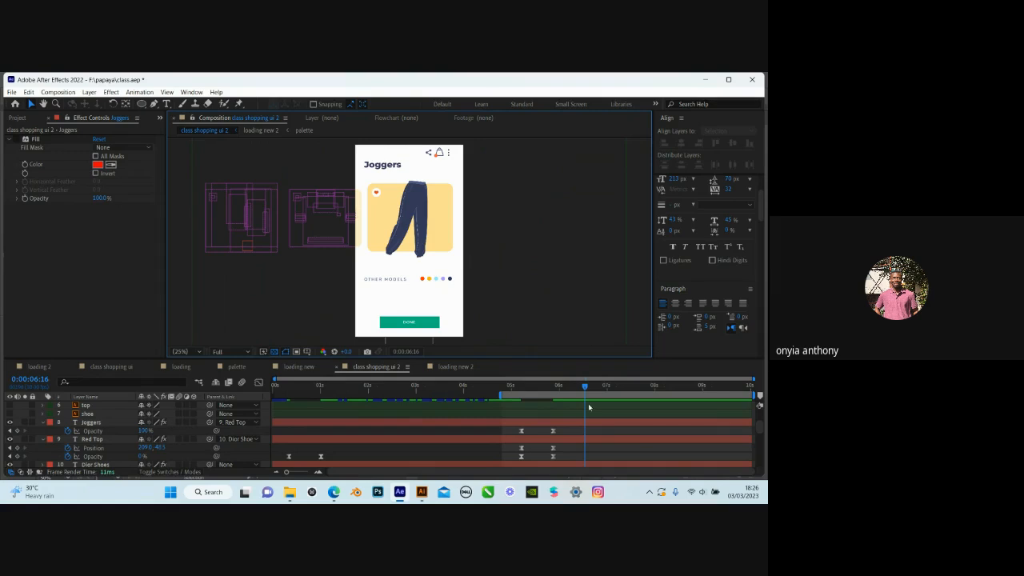
# Examine the shopping screen at 0:00:05:26, especially the area around the DONE button
pyautogui.moveTo(523, 395); pyautogui.dragTo(551, 404)
pyautogui.scroll(-3, 410, 285)
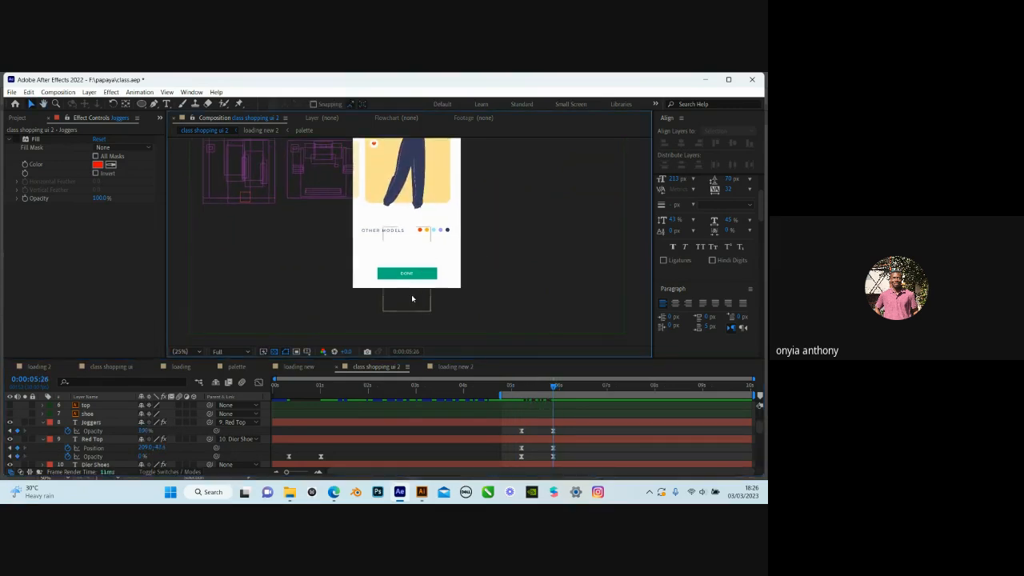
pyautogui.scroll(2, 412, 294)
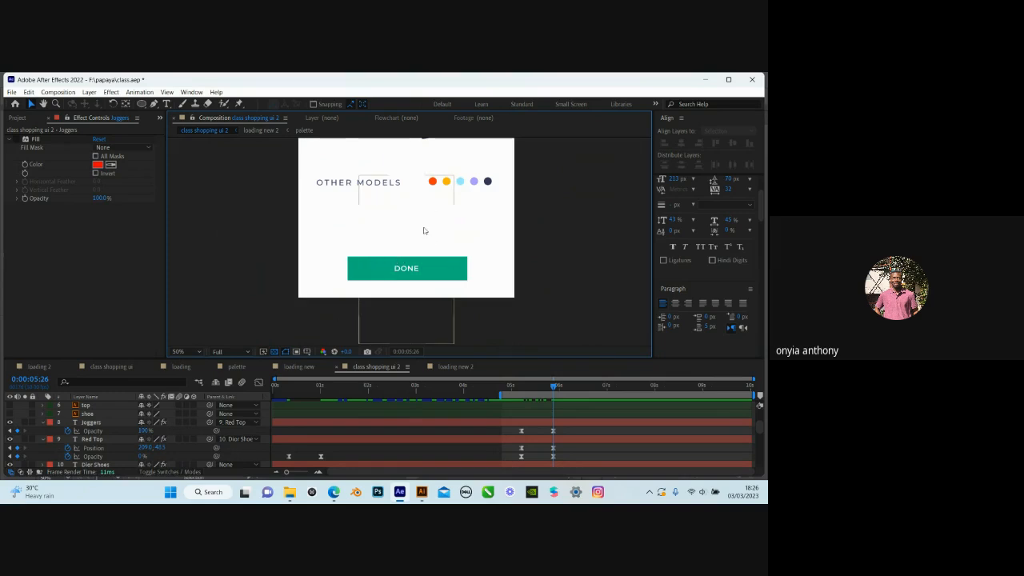
pyautogui.scroll(-1, 415, 244)
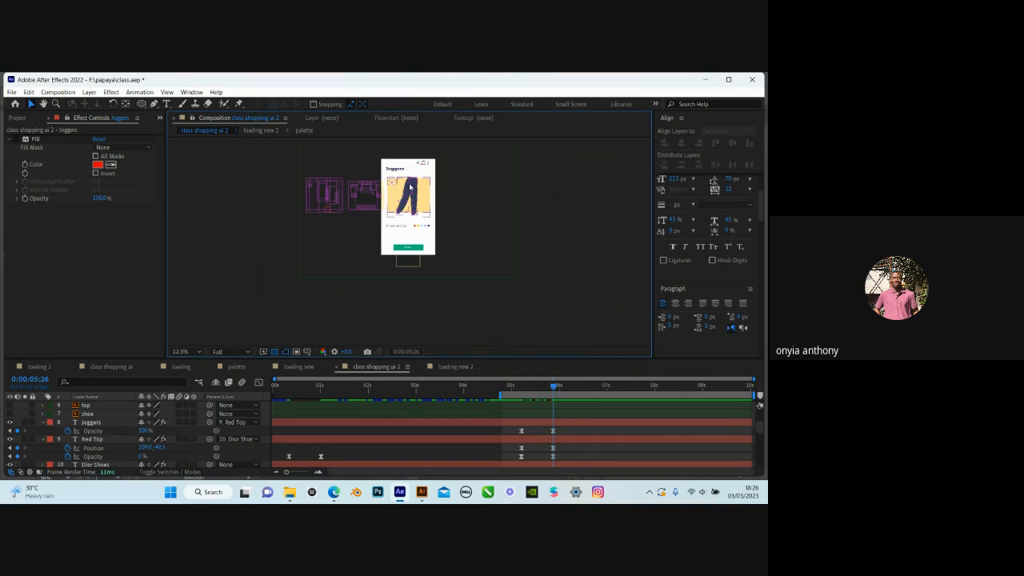
pyautogui.scroll(-1, 404, 172)
pyautogui.scroll(1, 407, 160)
pyautogui.scroll(2, 412, 204)
pyautogui.press('v')
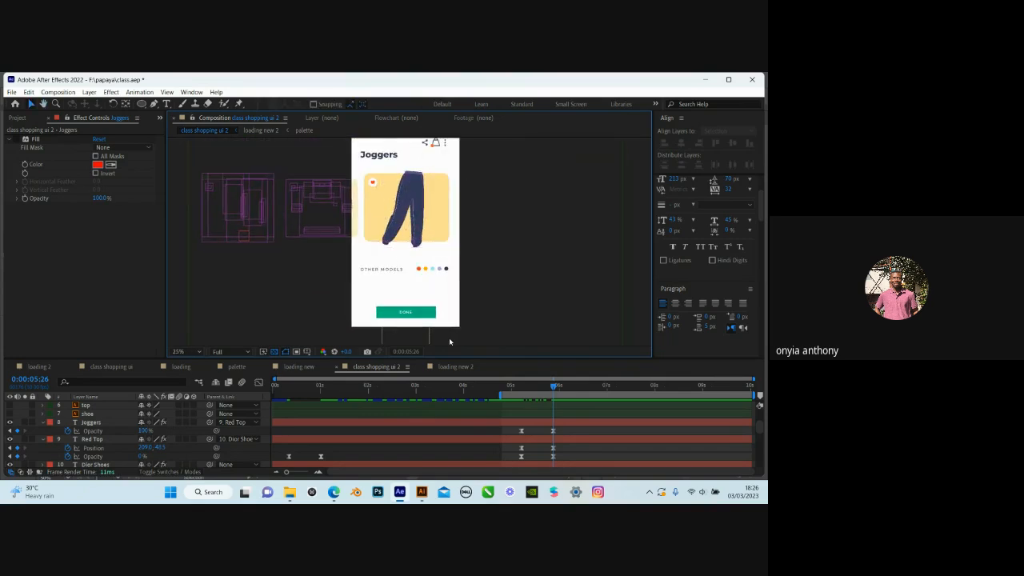
# Add a Fill Color keyframe at 0:00:05:06 on the cart button Outlines layer, keeping its current green
pyautogui.moveTo(553, 386); pyautogui.dragTo(528, 386)
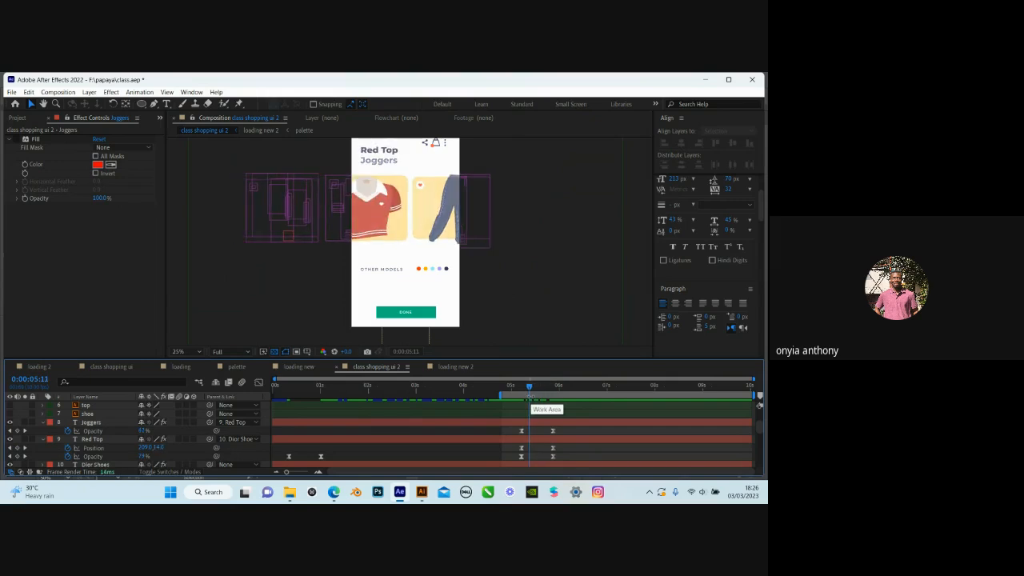
pyautogui.press('j')
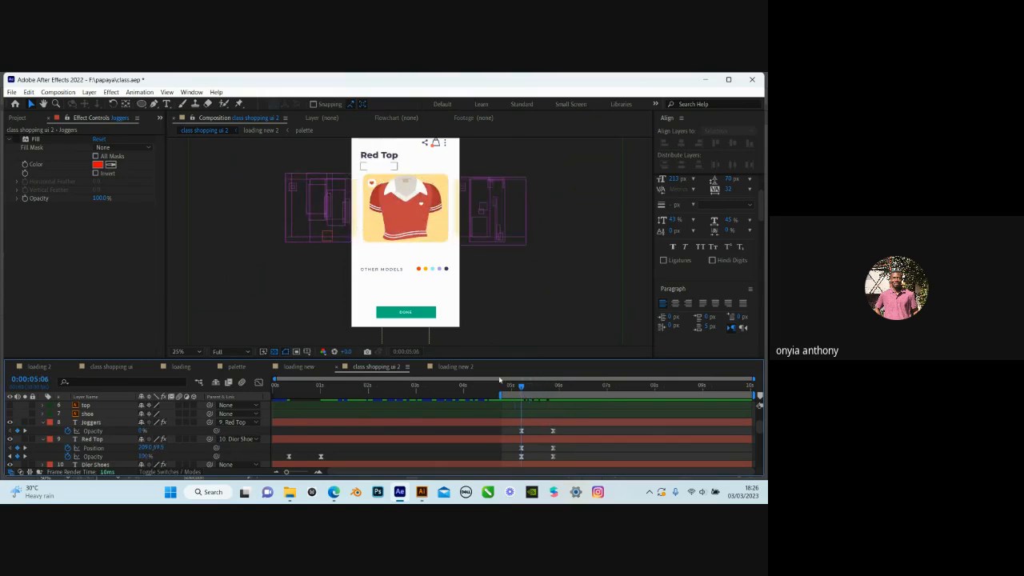
pyautogui.scroll(-6, 520, 432)
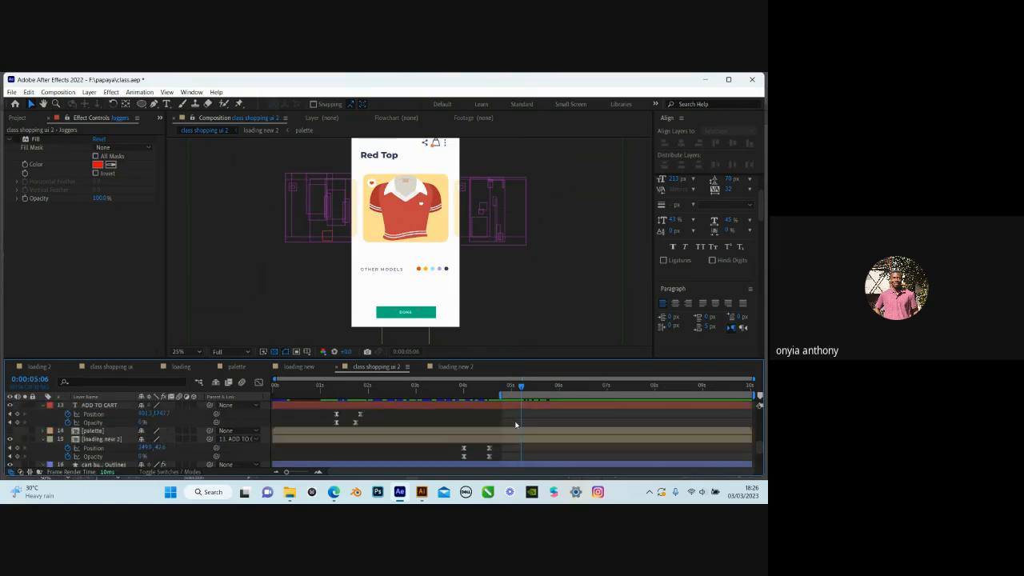
pyautogui.click(521, 440)
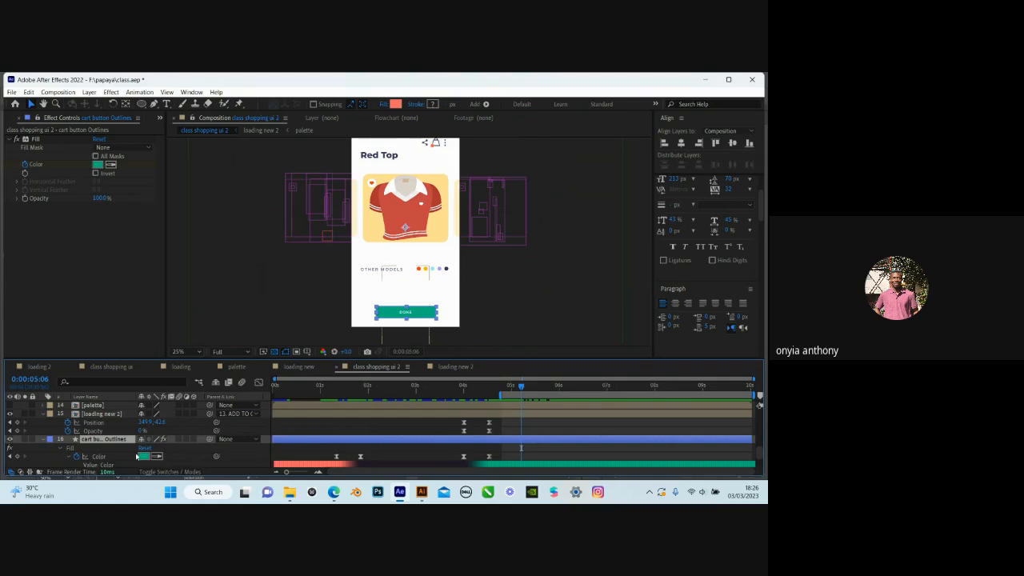
pyautogui.click(18, 457)
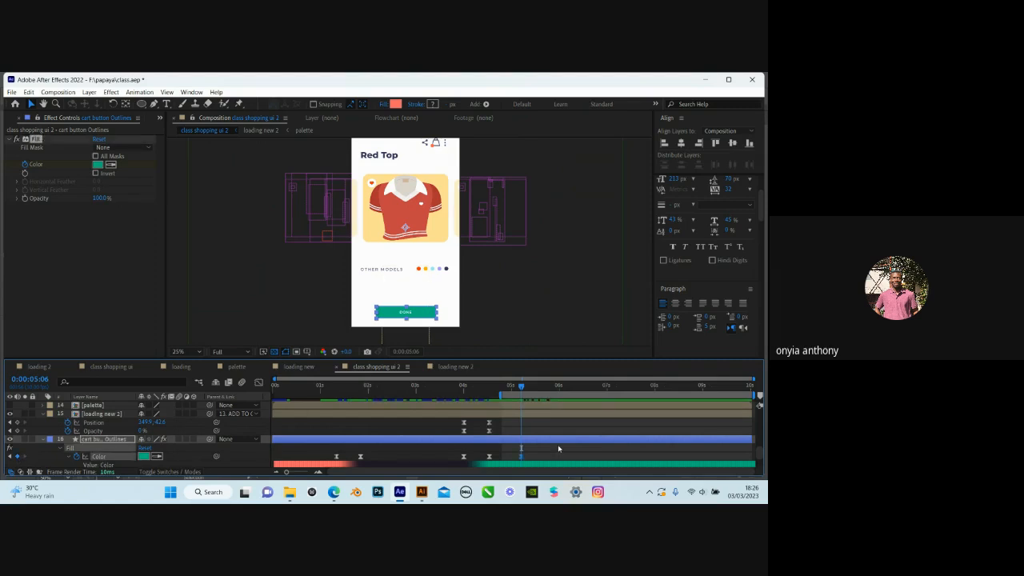
# Copy the first coral Fill Color keyframe on the cart button Outlines layer and paste it at 0:00:05:26
pyautogui.press('space')
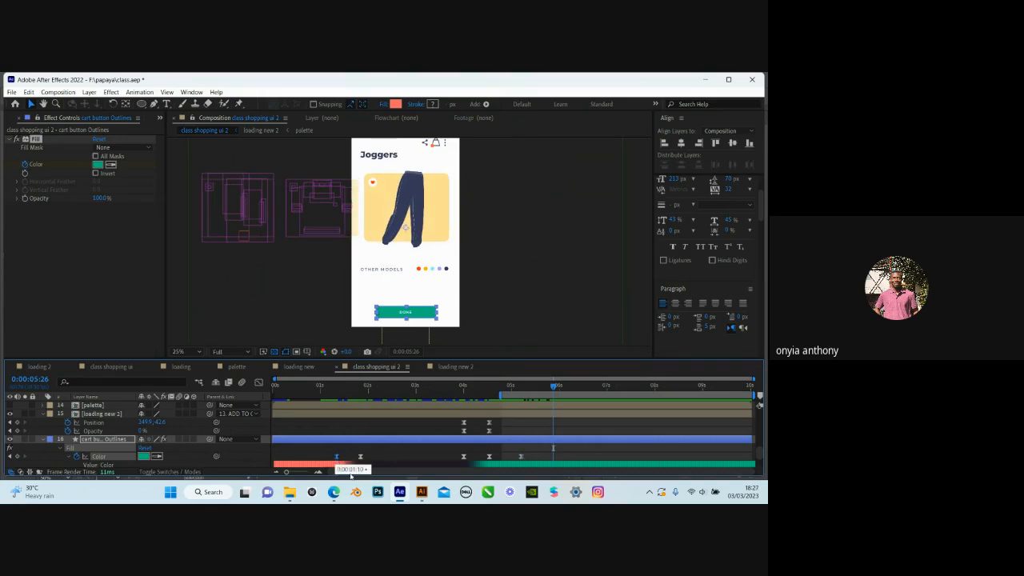
pyautogui.scroll(-2, 448, 424)
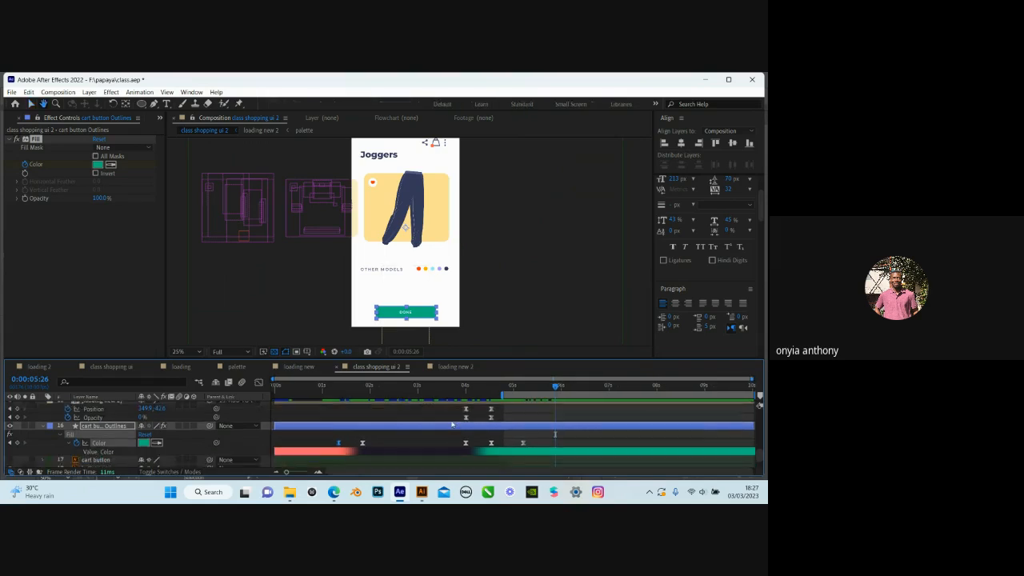
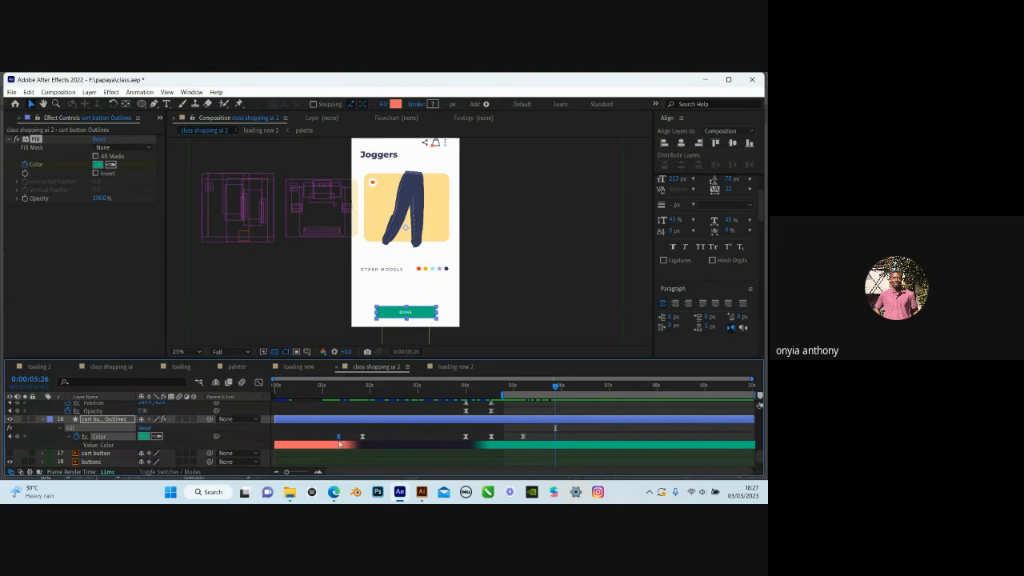
pyautogui.hotkey('ctrl', 'c')
pyautogui.hotkey('ctrl', 'v')
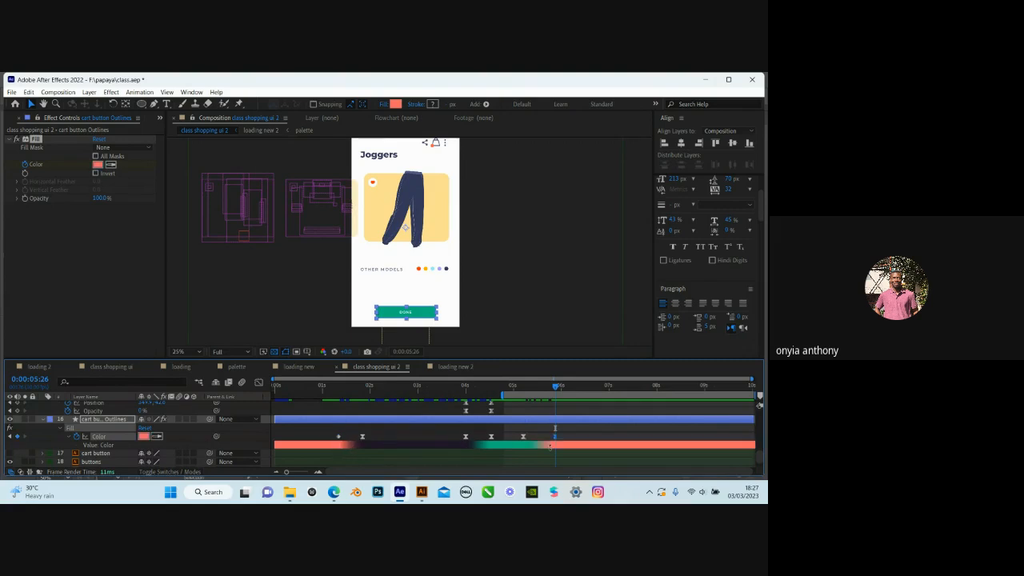
pyautogui.scroll(2, 413, 322)
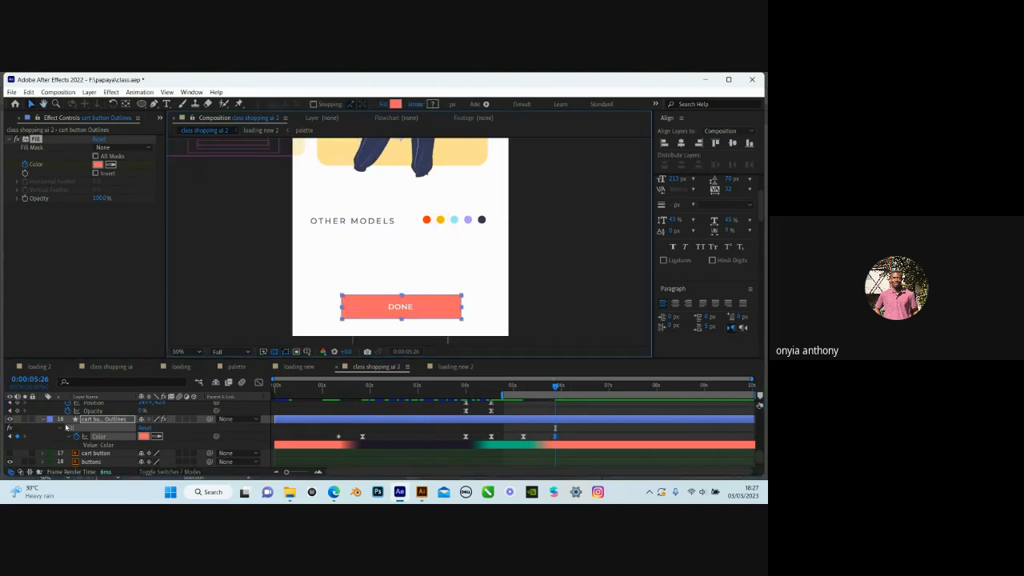
pyautogui.scroll(4, 96, 416)
pyautogui.click(97, 412)
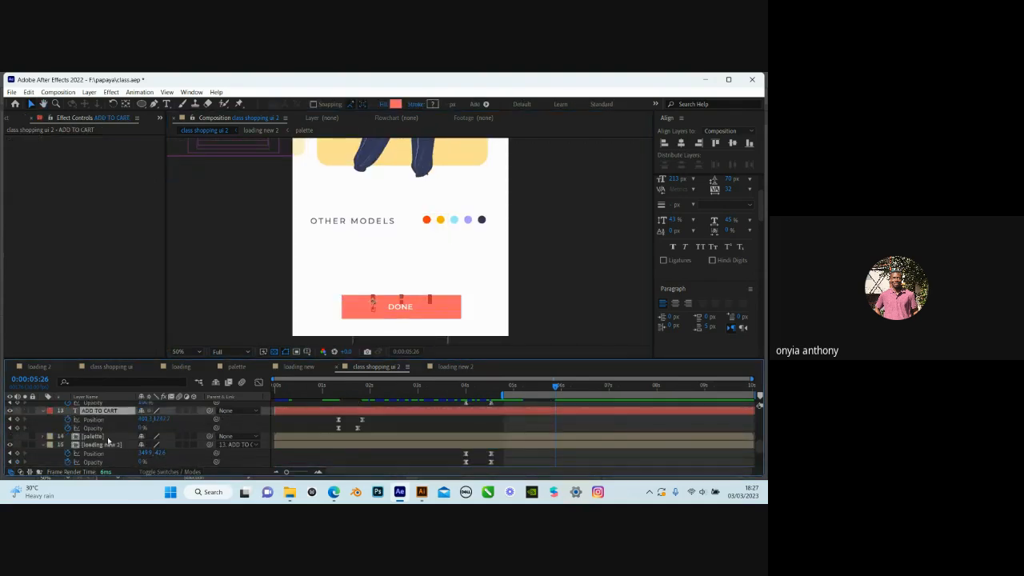
pyautogui.scroll(1, 104, 435)
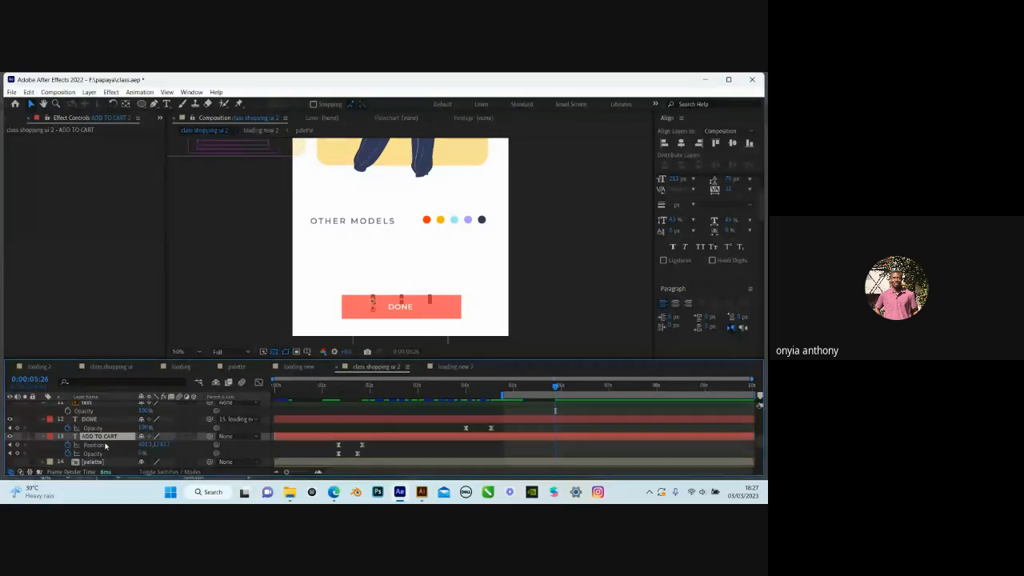
pyautogui.hotkey('ctrl', 'd')
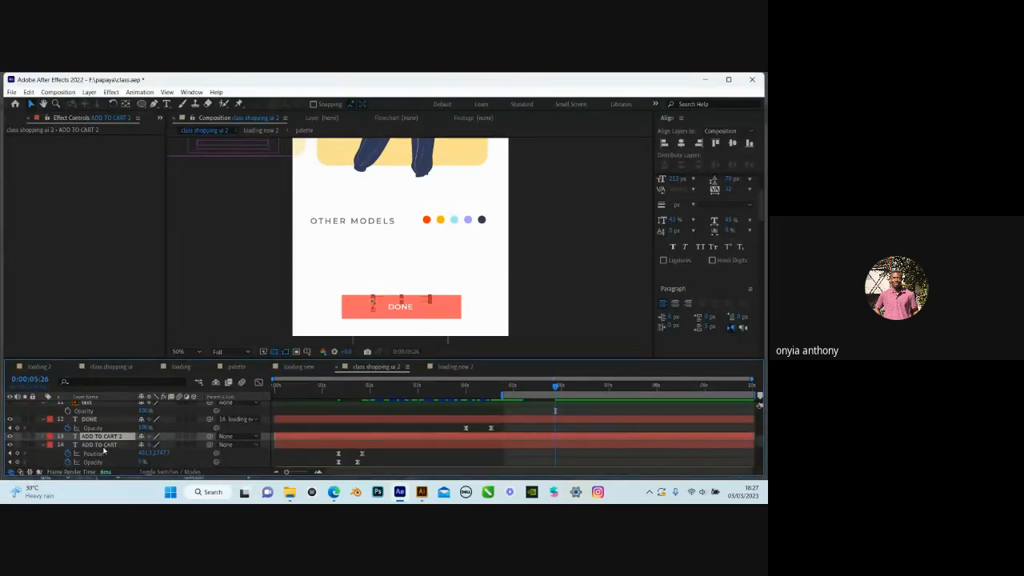
pyautogui.hotkey('ctrl', 'z')
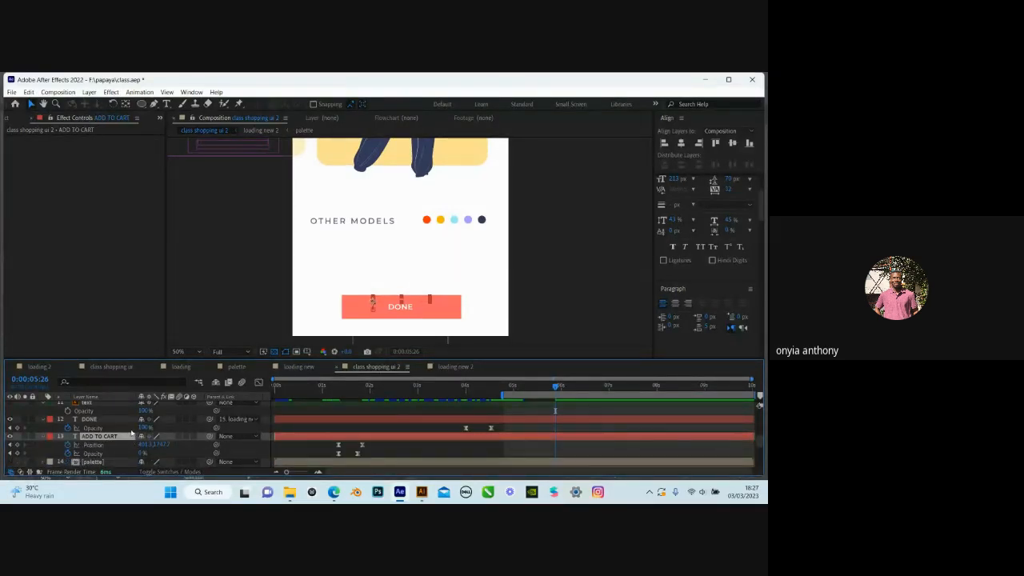
pyautogui.rightClick(325, 438)
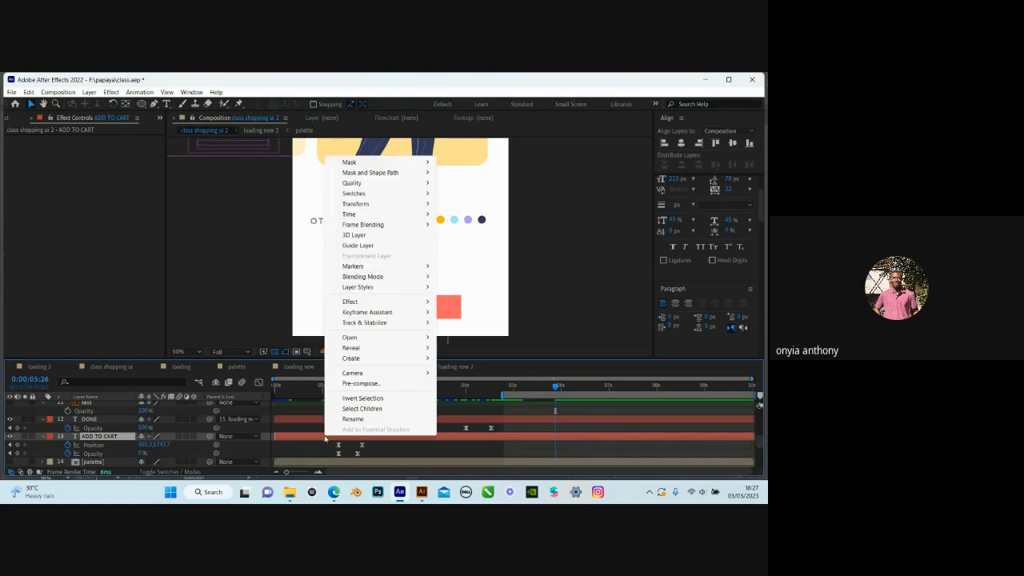
pyautogui.click(315, 454)
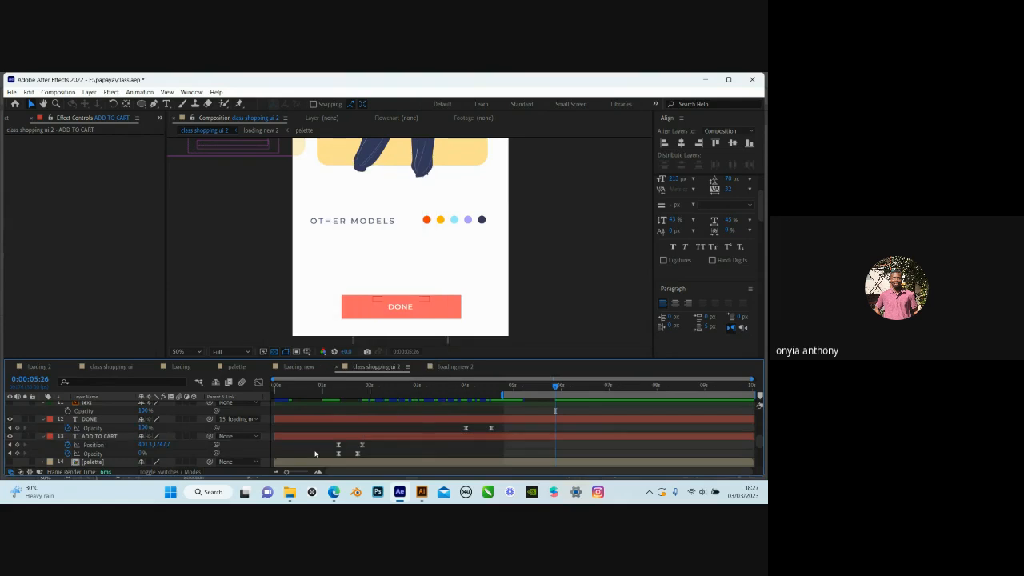
# Split the ADD TO CART text layer at 0:00:05:26
pyautogui.click(325, 437)
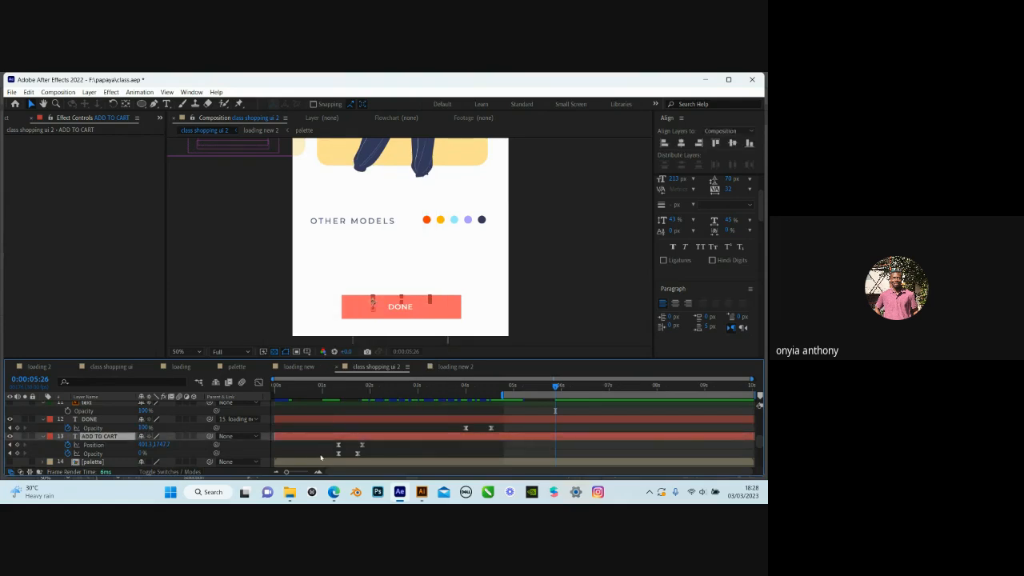
pyautogui.hotkey('ctrl', 'shift', 'd')
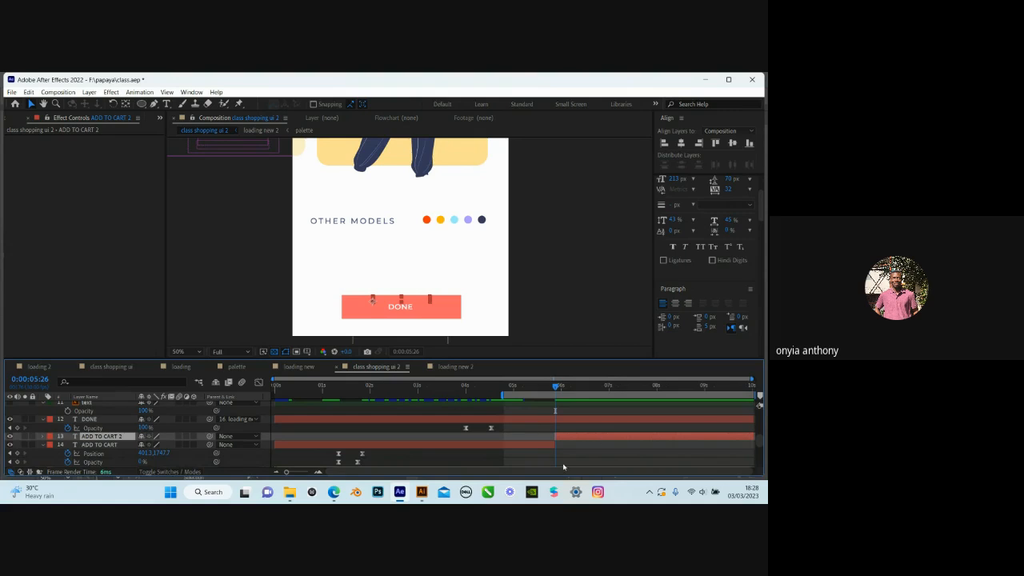
pyautogui.hotkey('ctrl', 'z')
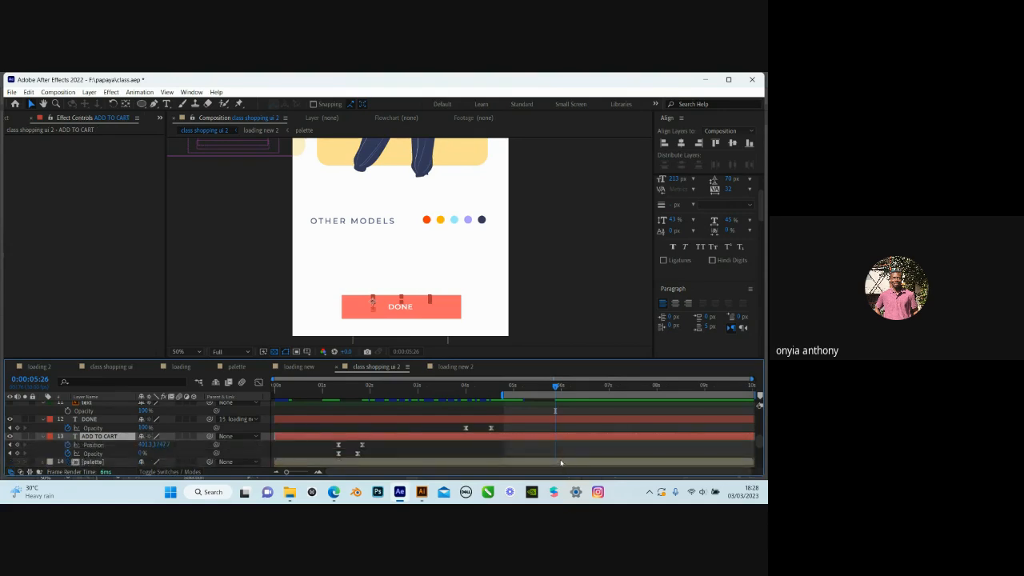
pyautogui.hotkey('ctrl', 'shift', 'z')
pyautogui.hotkey('ctrl', 'z')
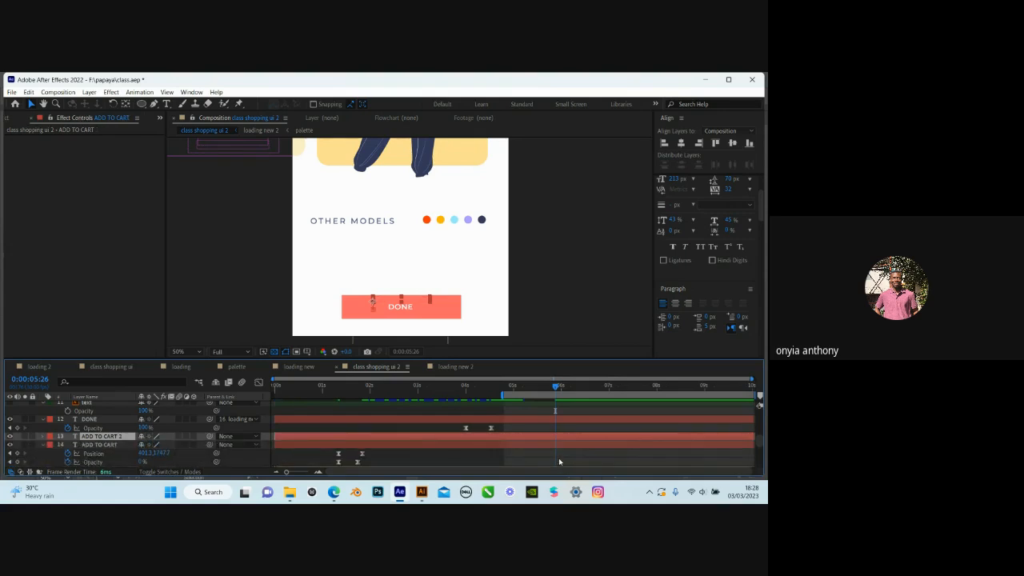
pyautogui.hotkey('ctrl', 'shift', 'z')
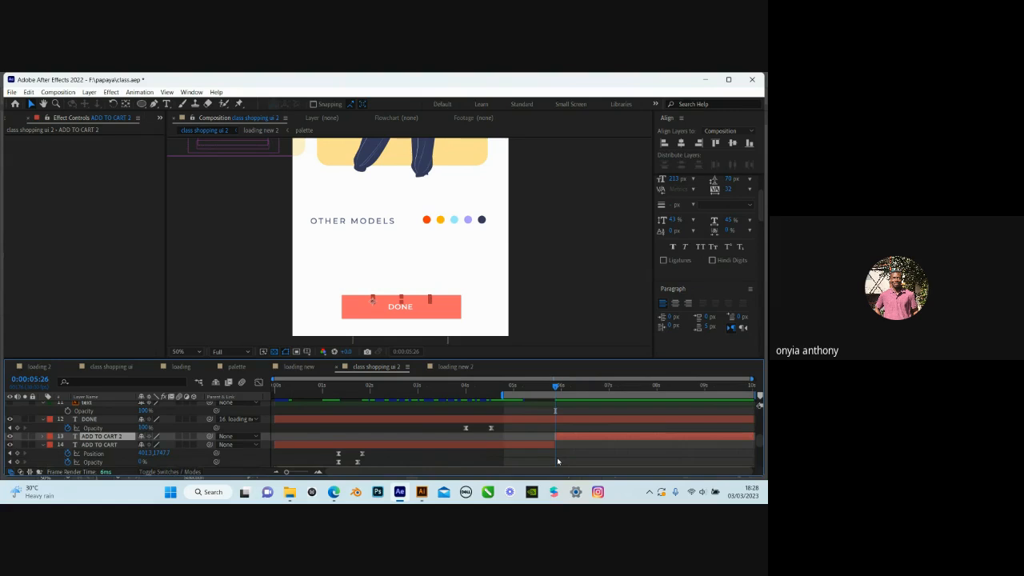
# Remove all Position and Opacity keyframes from the split-off ADD TO CART 2 layer
pyautogui.scroll(-2, 97, 439)
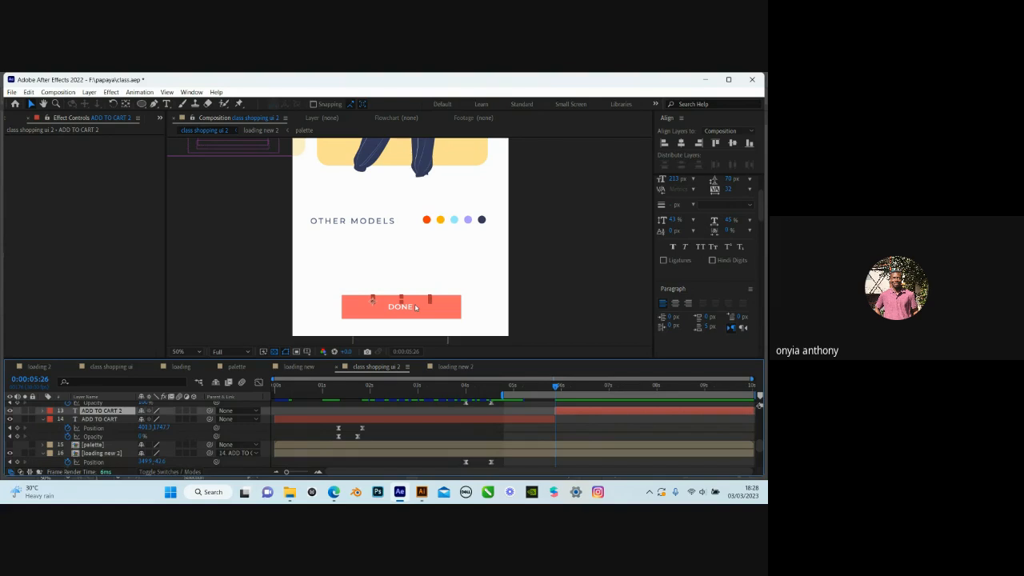
pyautogui.press('u')
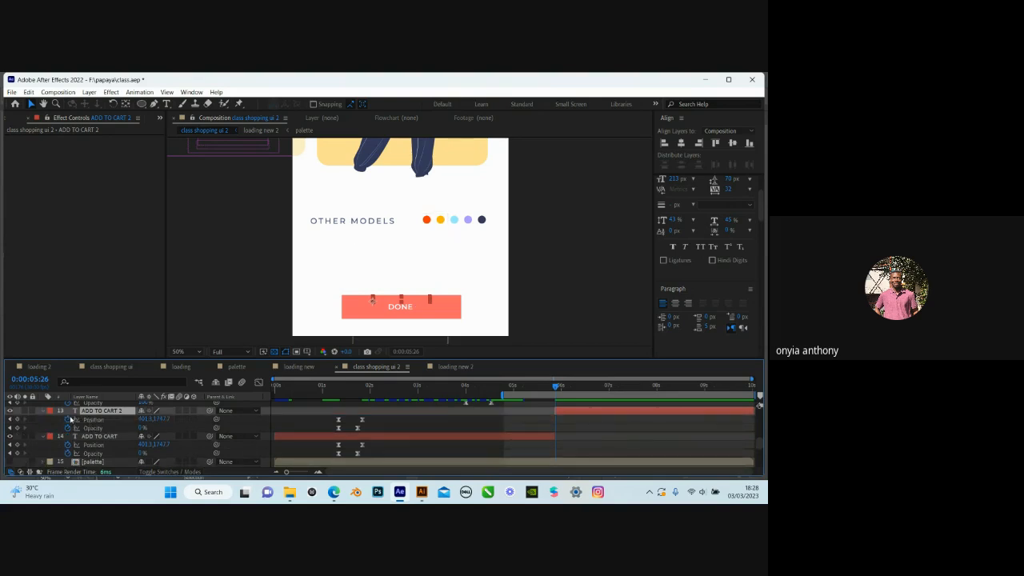
pyautogui.click(68, 419)
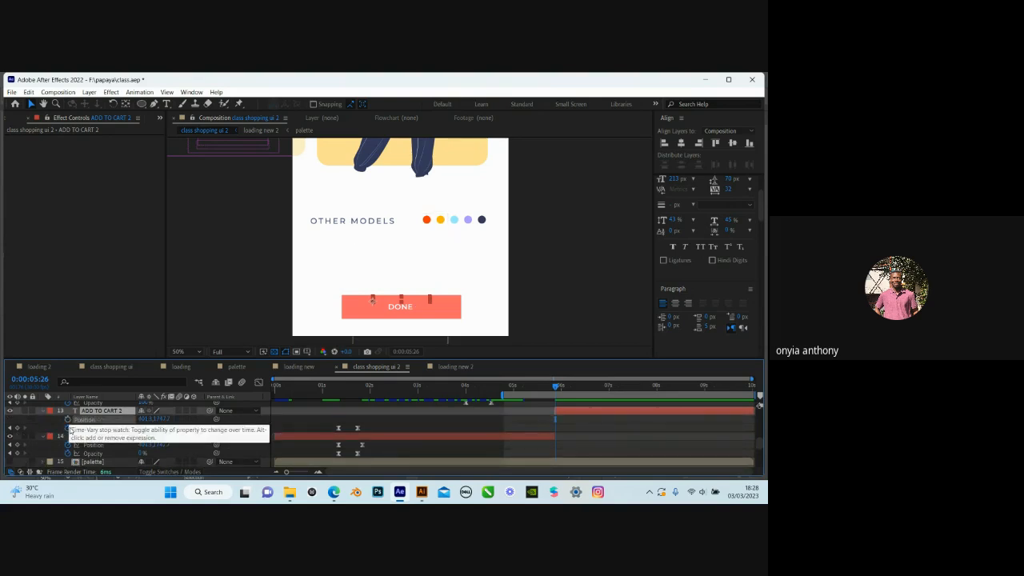
pyautogui.click(69, 428)
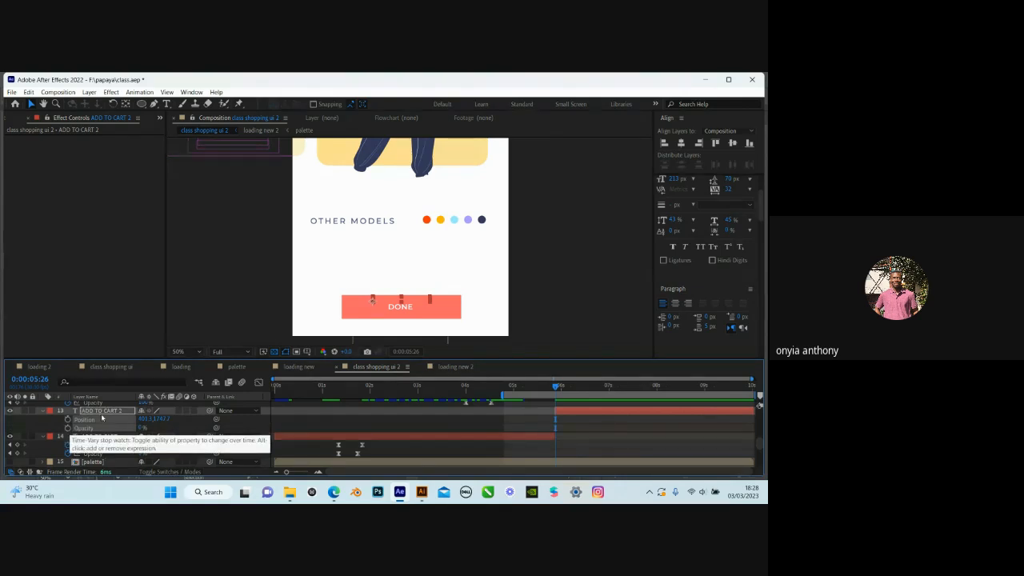
# Set the ADD TO CART 2 layer's Opacity to 100% and move its text straight down to just below DONE on the button's lower edge
pyautogui.moveTo(373, 307); pyautogui.dragTo(373, 315)
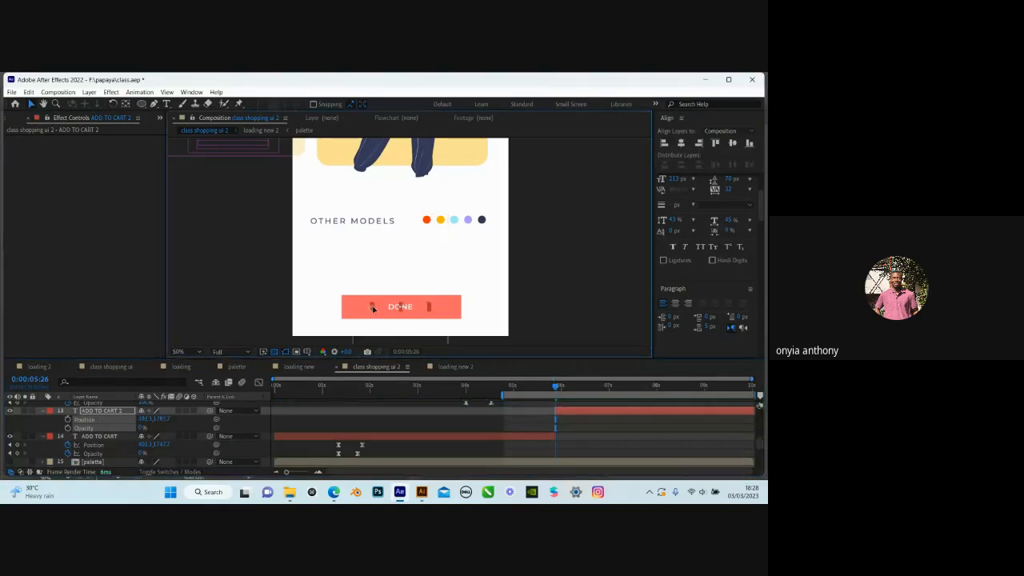
pyautogui.moveTo(143, 428); pyautogui.dragTo(270, 428)
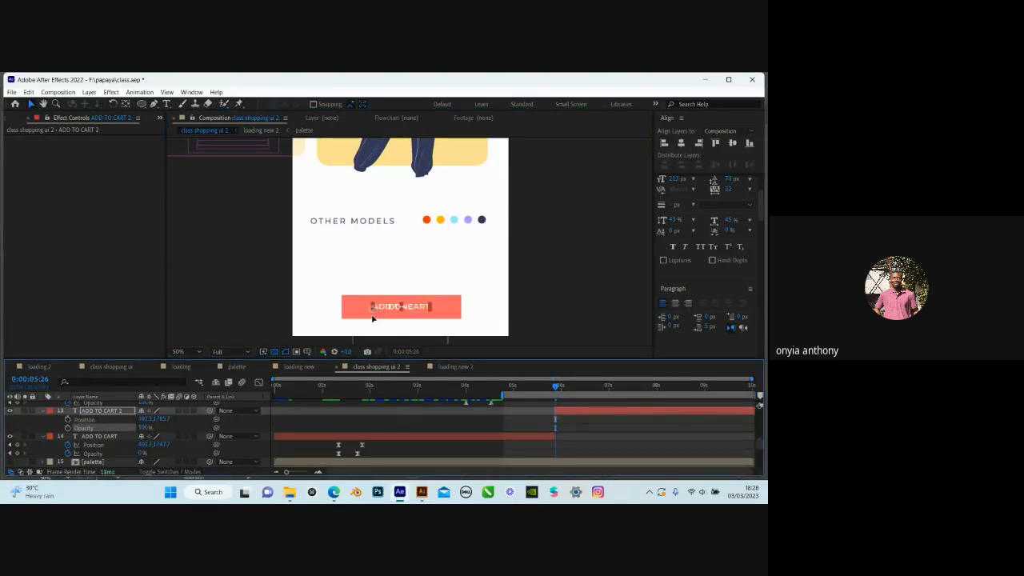
pyautogui.moveTo(373, 310); pyautogui.dragTo(372, 319)
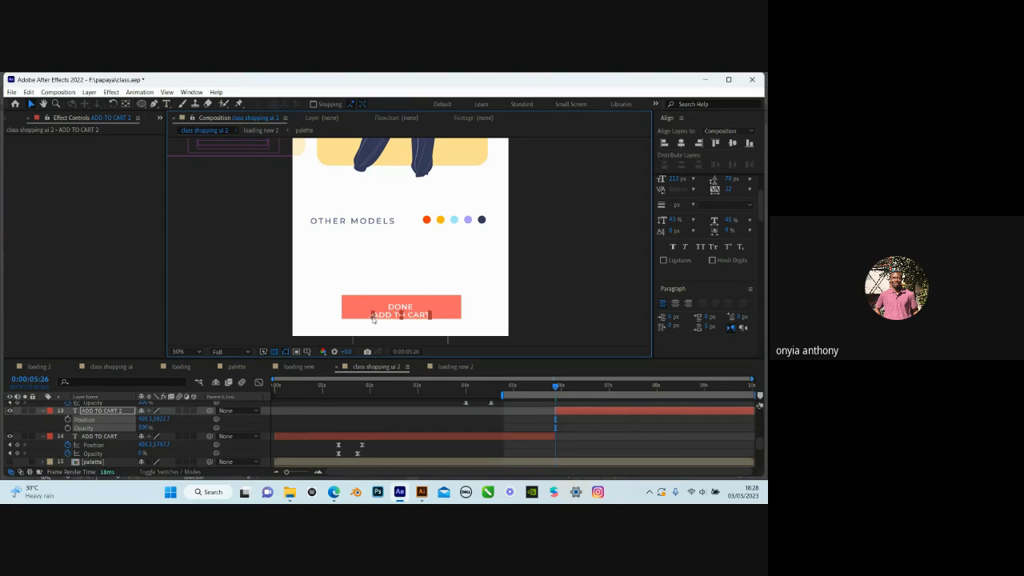
# Trim the end of ADD TO CART and extend the start of ADD TO CART 2 so both meet exactly at 0:00:05:06
pyautogui.scroll(2, 591, 438)
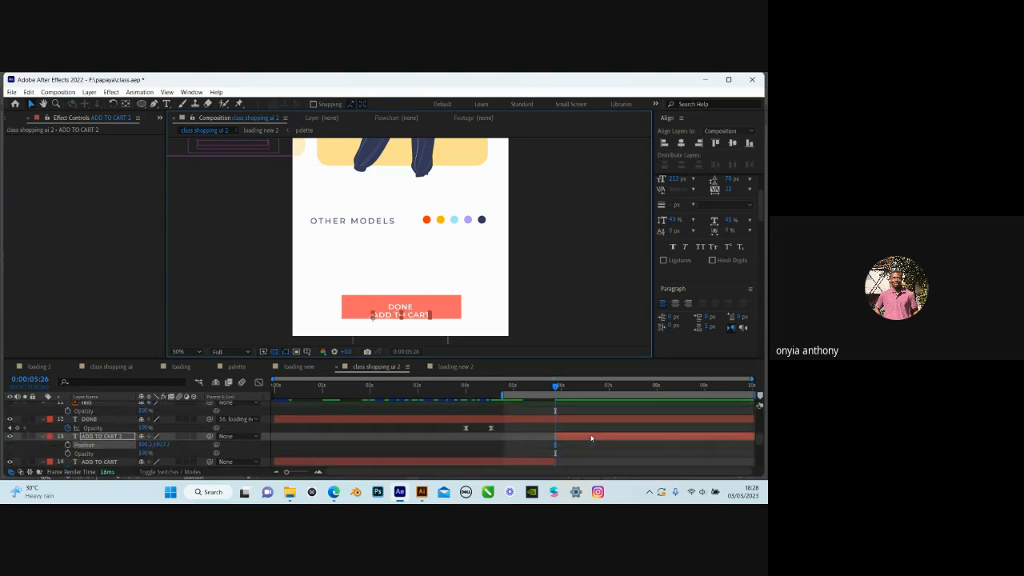
pyautogui.scroll(2, 591, 438)
pyautogui.scroll(-2, 591, 437)
pyautogui.scroll(4, 545, 463)
pyautogui.press('j')
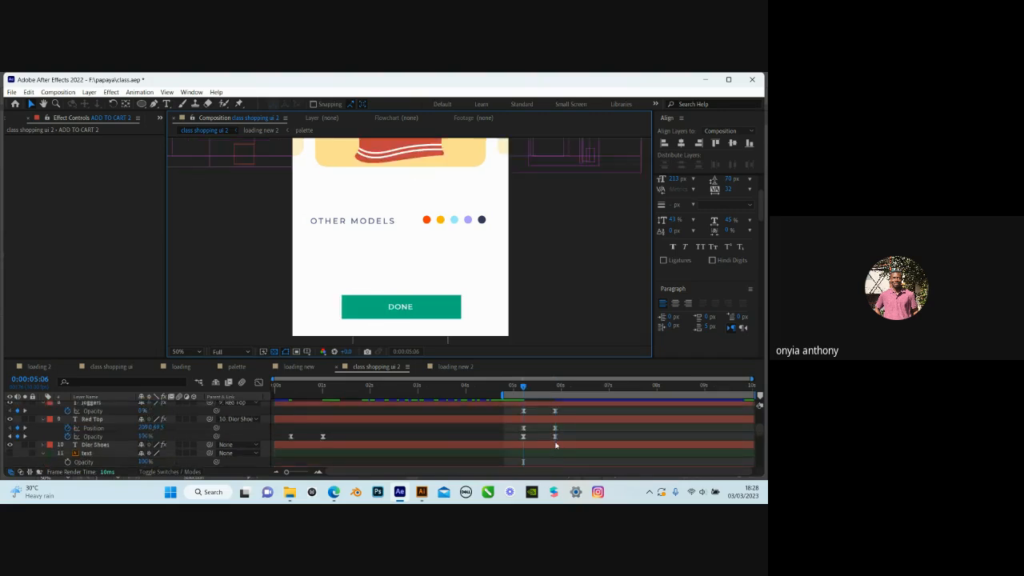
pyautogui.scroll(-4, 555, 456)
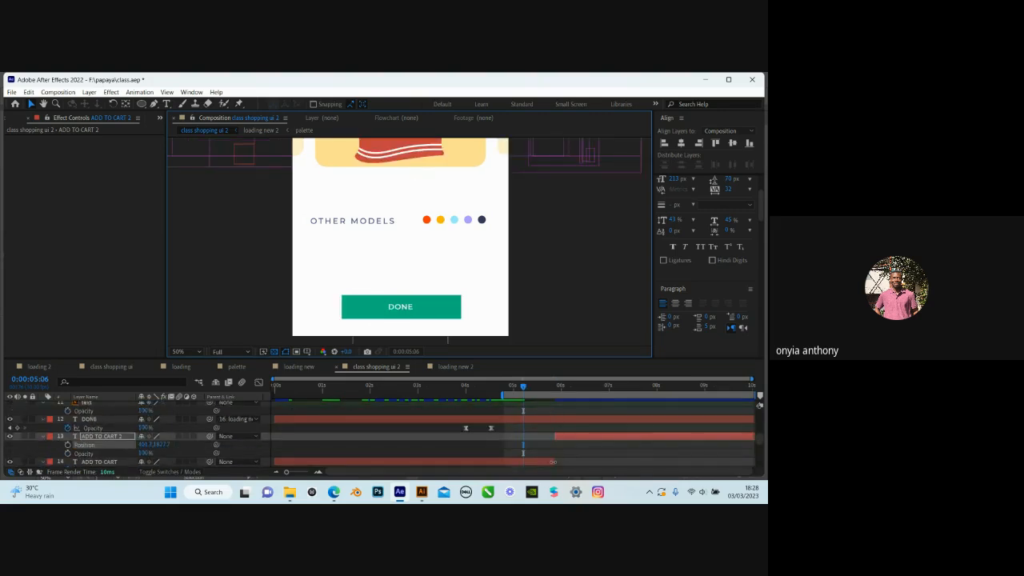
pyautogui.moveTo(550, 462); pyautogui.dragTo(524, 438)
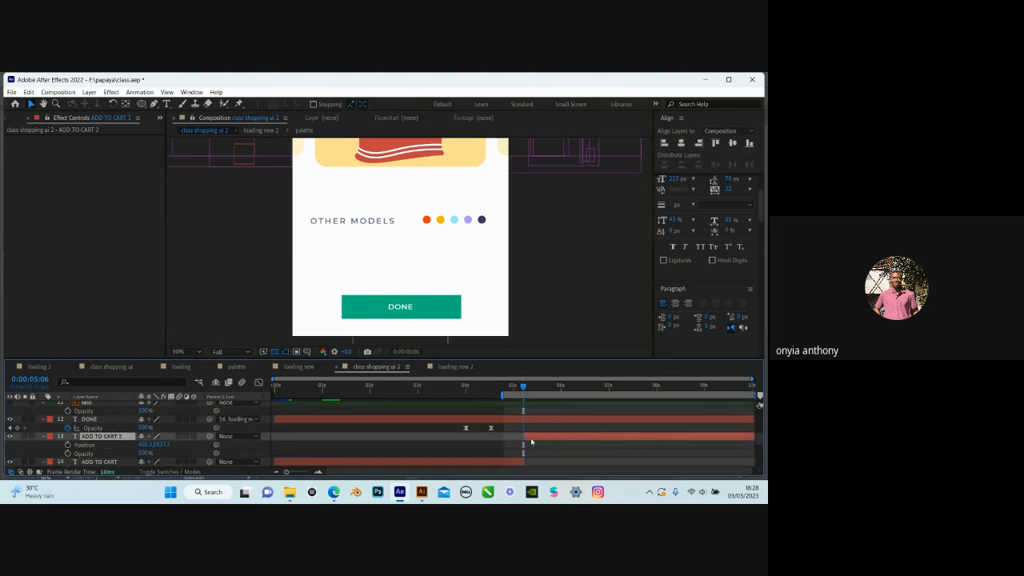
pyautogui.scroll(-2, 532, 419)
pyautogui.scroll(4, 532, 418)
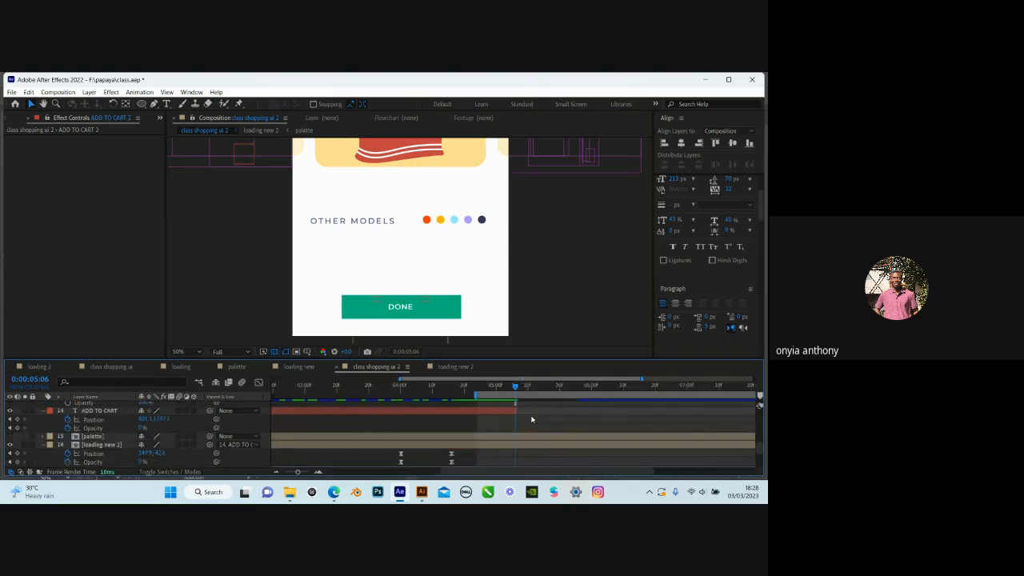
pyautogui.moveTo(548, 456); pyautogui.dragTo(644, 495)
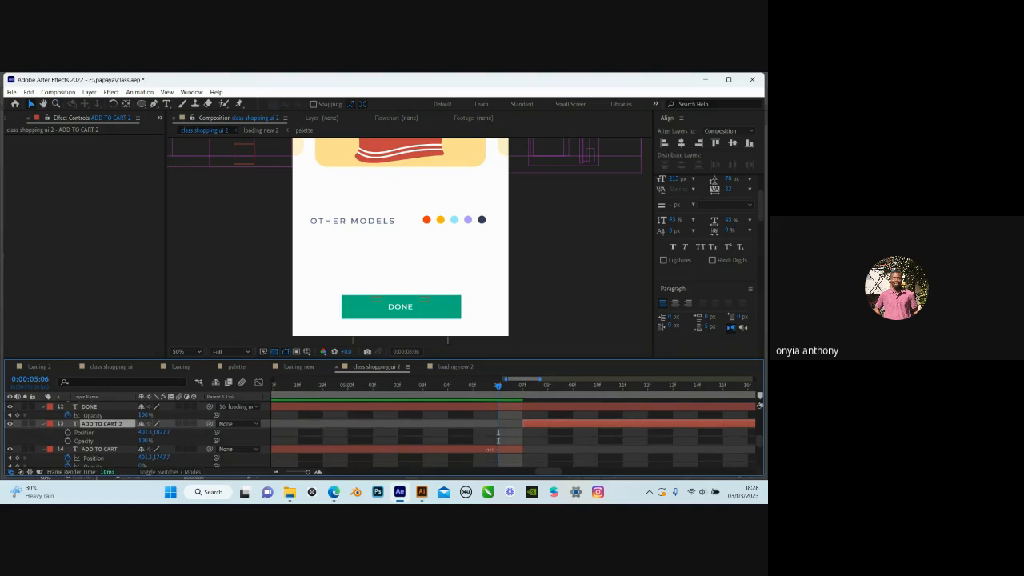
pyautogui.moveTo(523, 449); pyautogui.dragTo(498, 423)
pyautogui.scroll(-1, 548, 411)
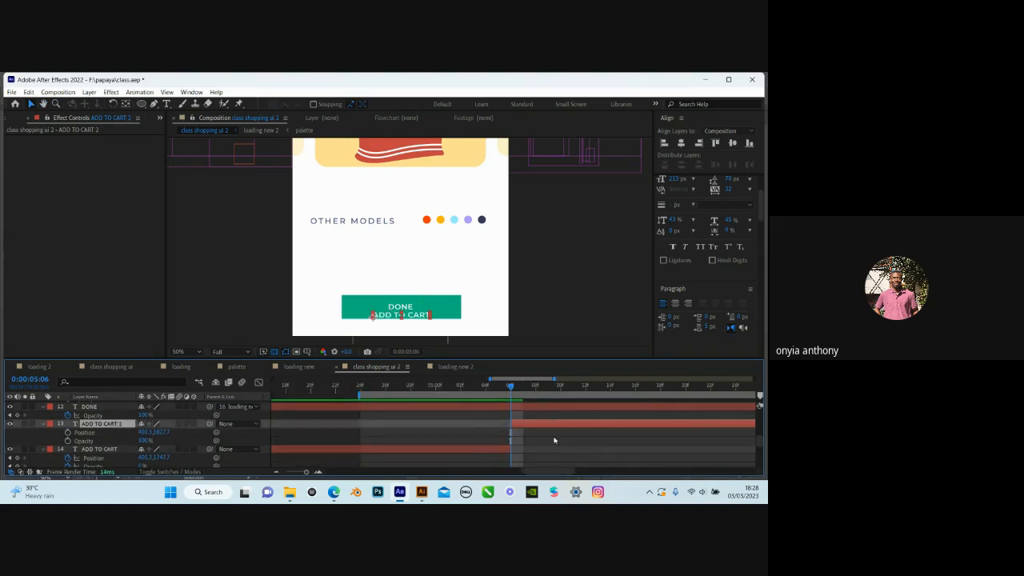
# Start Position animation on the ADD TO CART 2 layer with a keyframe at 0:00:05:06, keeping the text below DONE
pyautogui.scroll(-5, 556, 438)
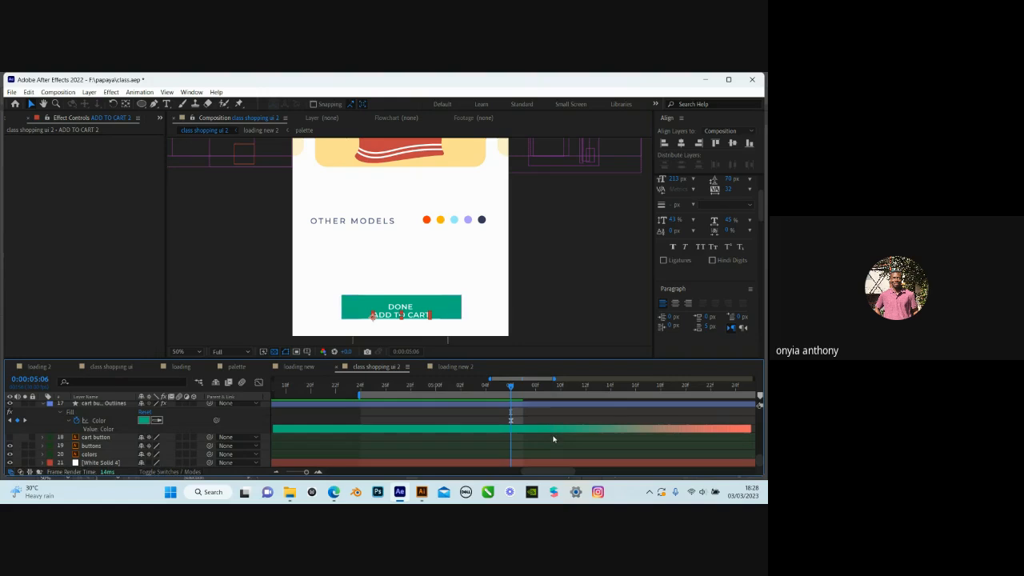
pyautogui.scroll(5, 552, 440)
pyautogui.scroll(-2, 545, 446)
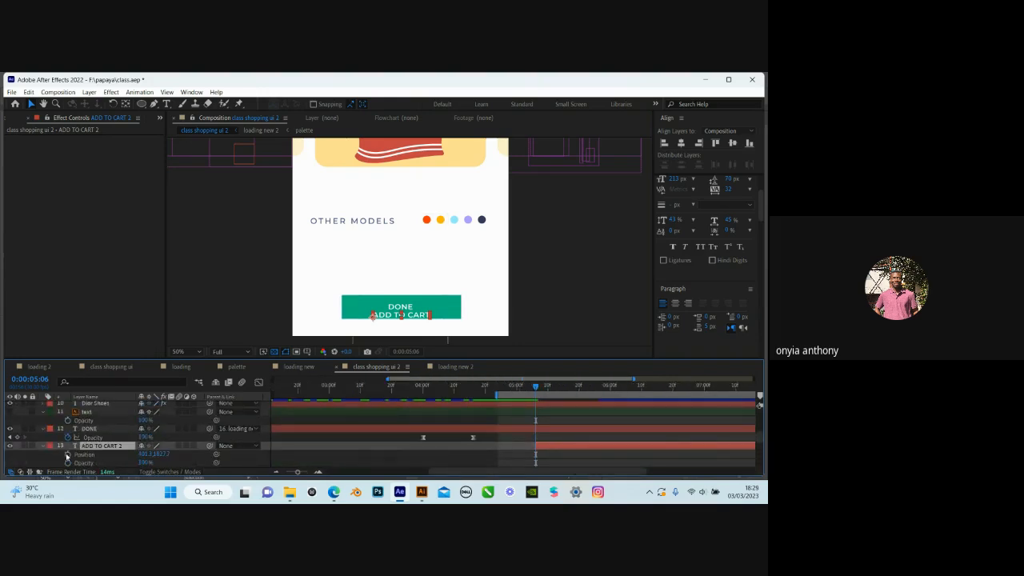
pyautogui.click(67, 454)
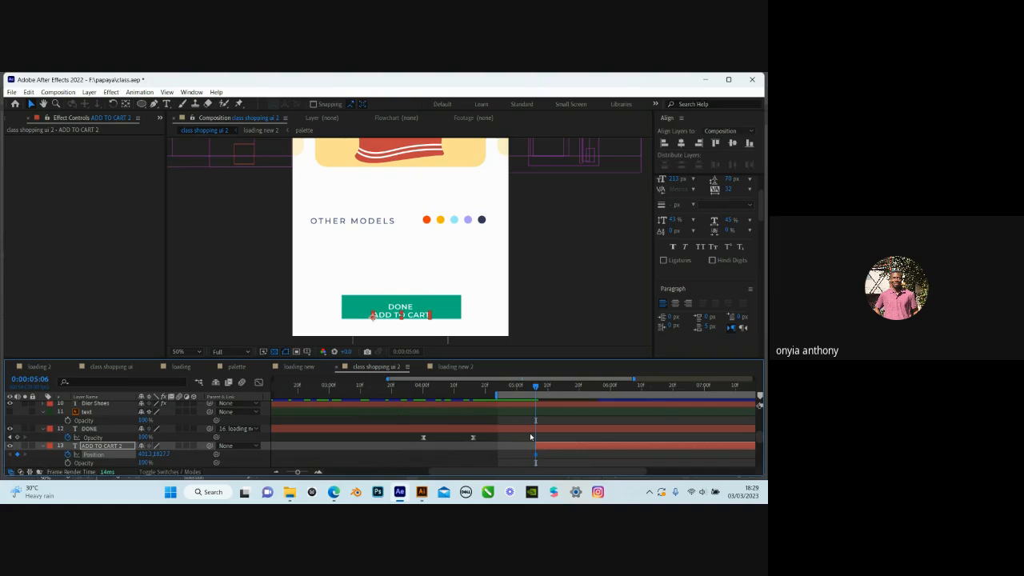
pyautogui.scroll(-2, 565, 440)
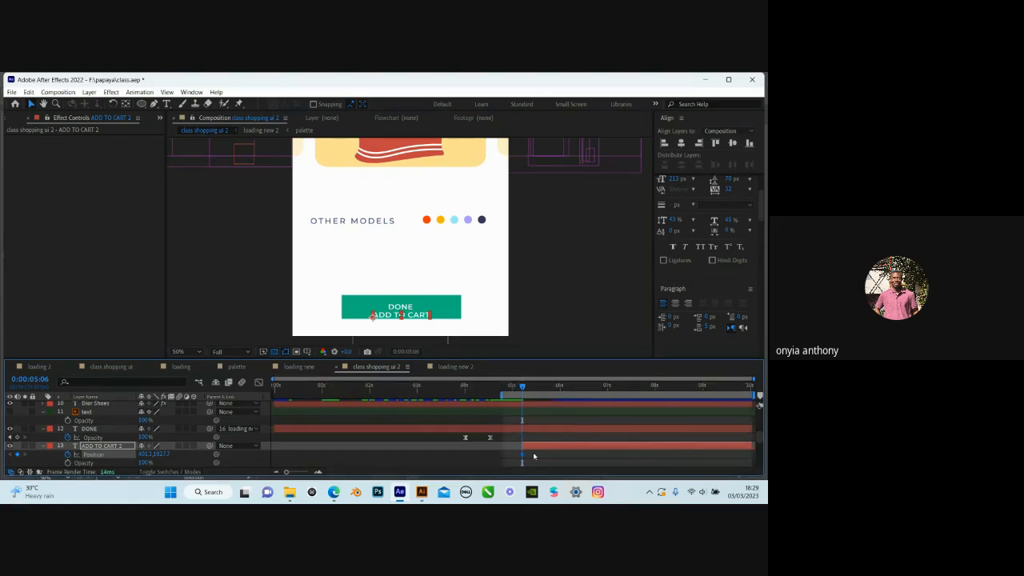
pyautogui.scroll(-2, 533, 452)
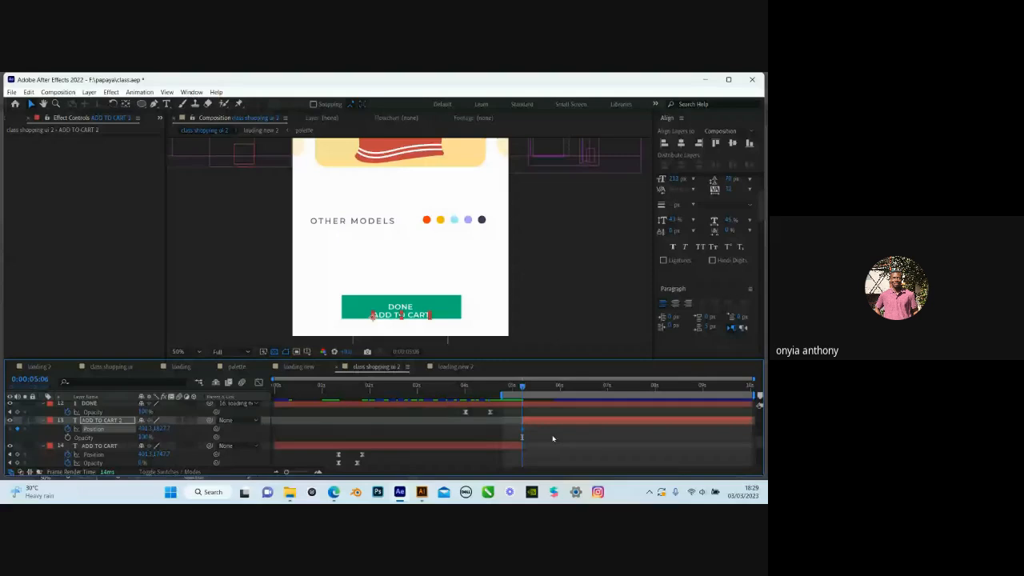
# Examine the screen layout and the button's colour keyframes between 0:00:05:06 and 0:00:05:26
pyautogui.scroll(6, 376, 206)
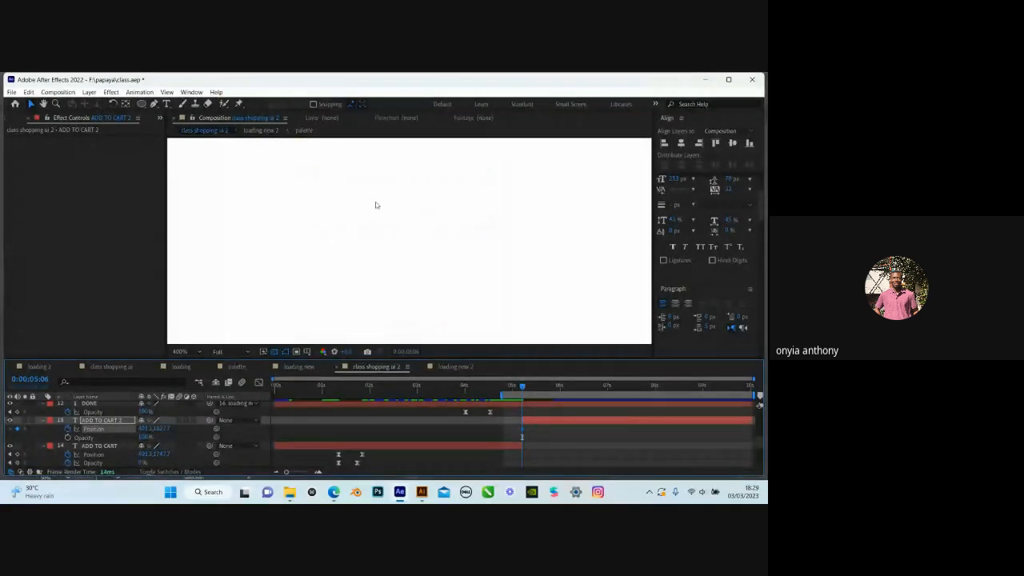
pyautogui.scroll(-8, 375, 205)
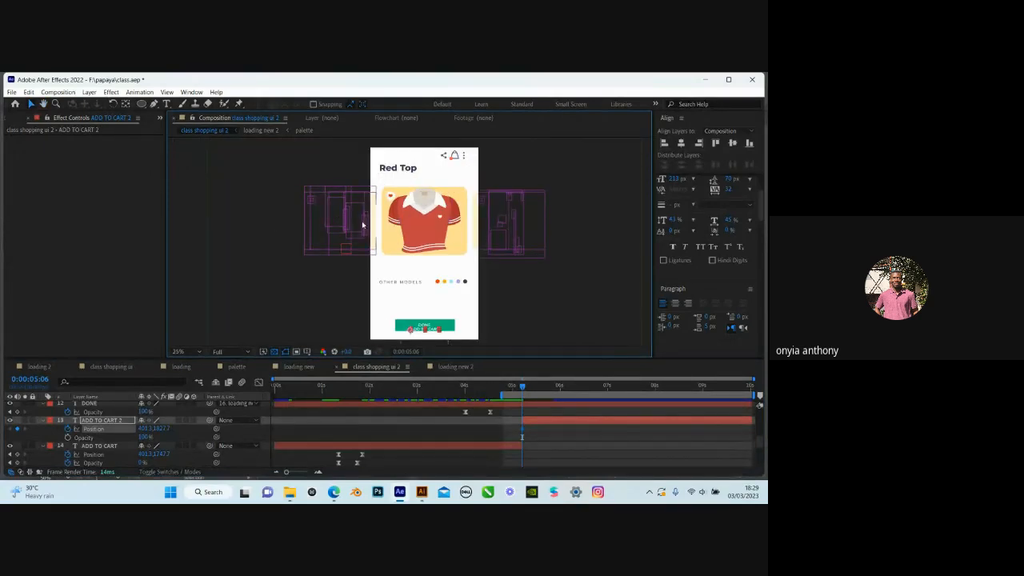
pyautogui.scroll(-2, 459, 277)
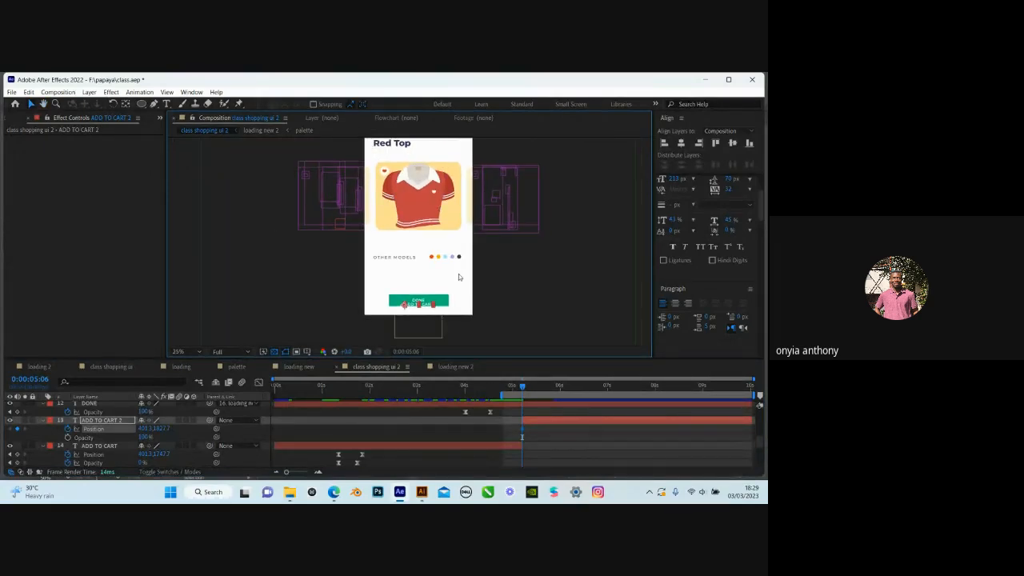
pyautogui.scroll(-1, 460, 277)
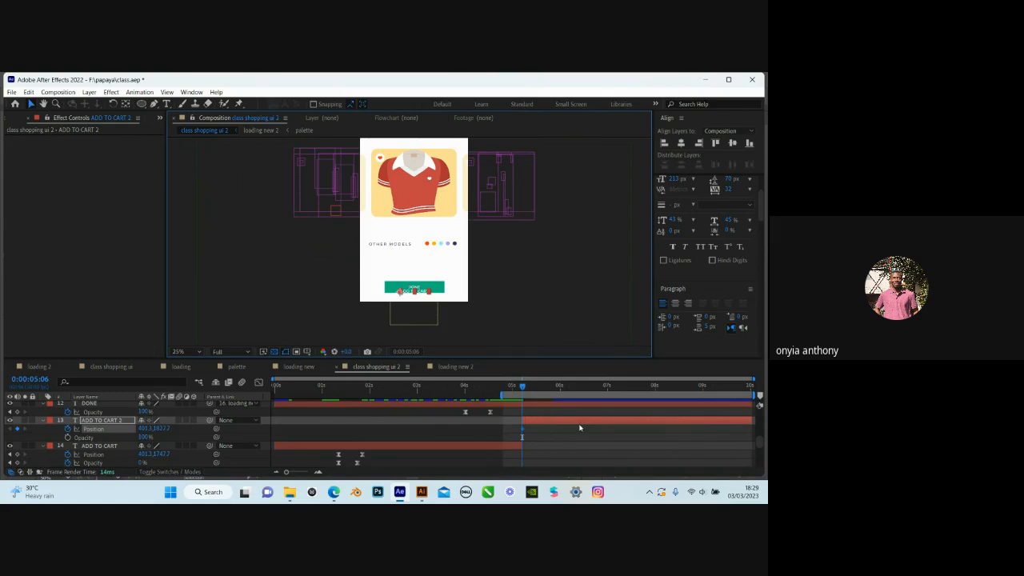
pyautogui.scroll(-4, 574, 436)
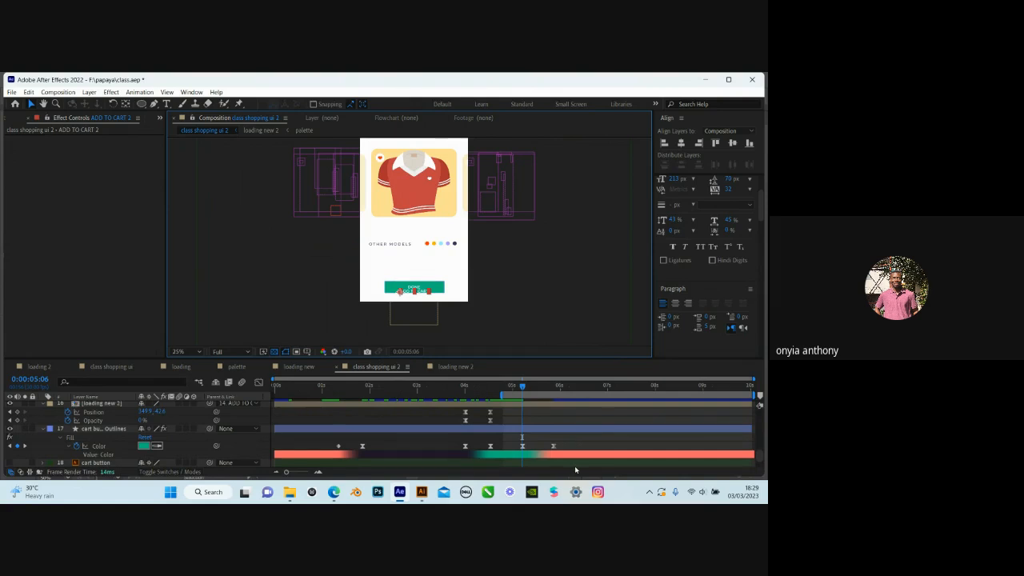
pyautogui.press('space')
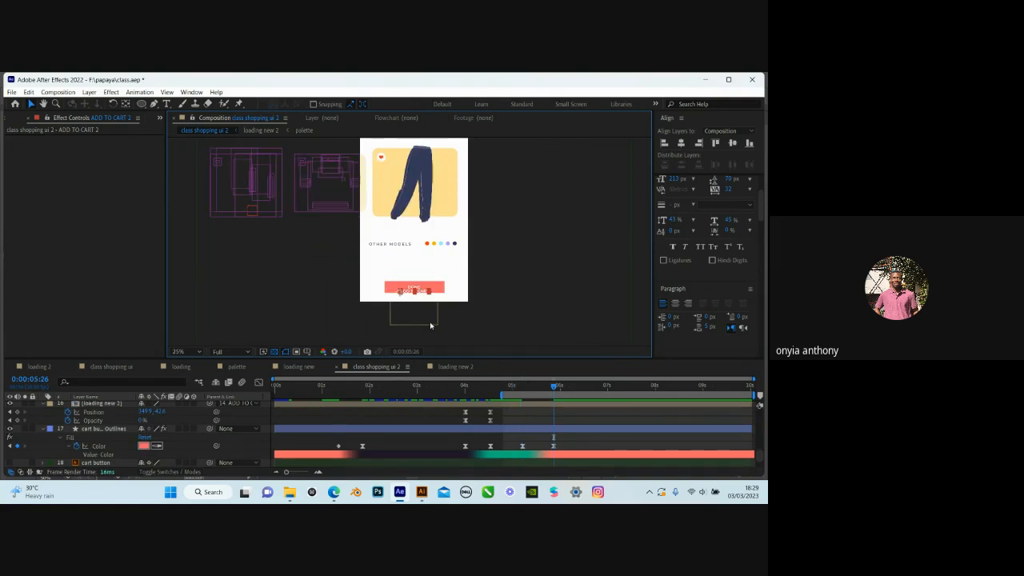
pyautogui.scroll(1, 431, 326)
pyautogui.scroll(4, 536, 445)
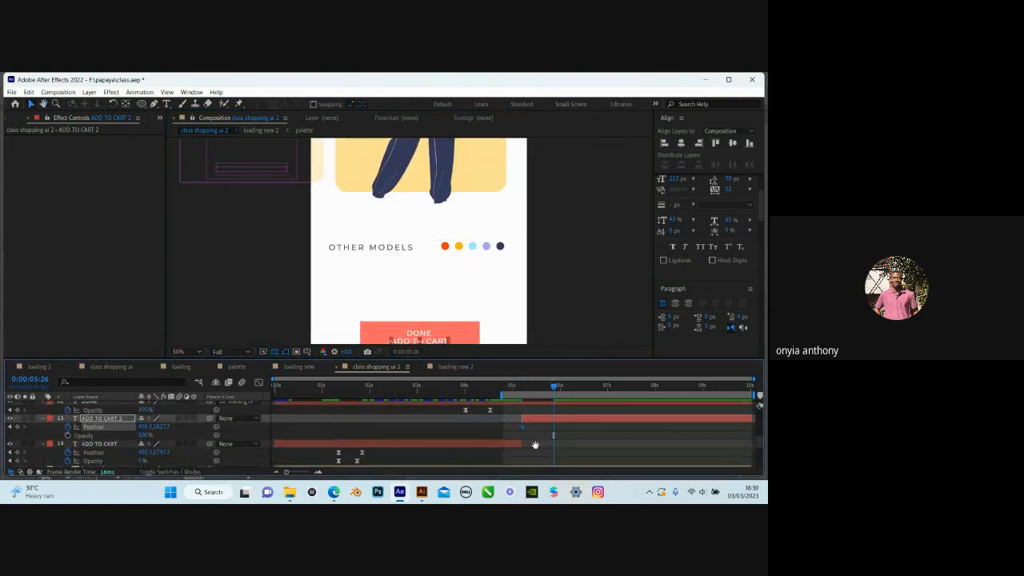
pyautogui.scroll(2, 112, 432)
# Start Position animation on the DONE layer with a keyframe at 0:00:05:06
pyautogui.click(106, 419)
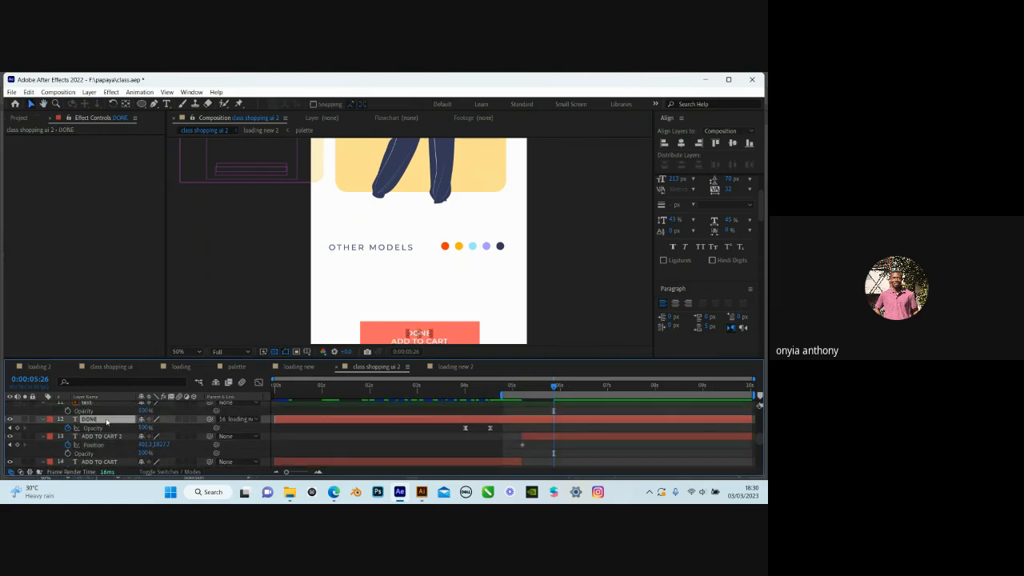
pyautogui.press('p')
pyautogui.press('j')
pyautogui.click(68, 428)
pyautogui.press('Return')
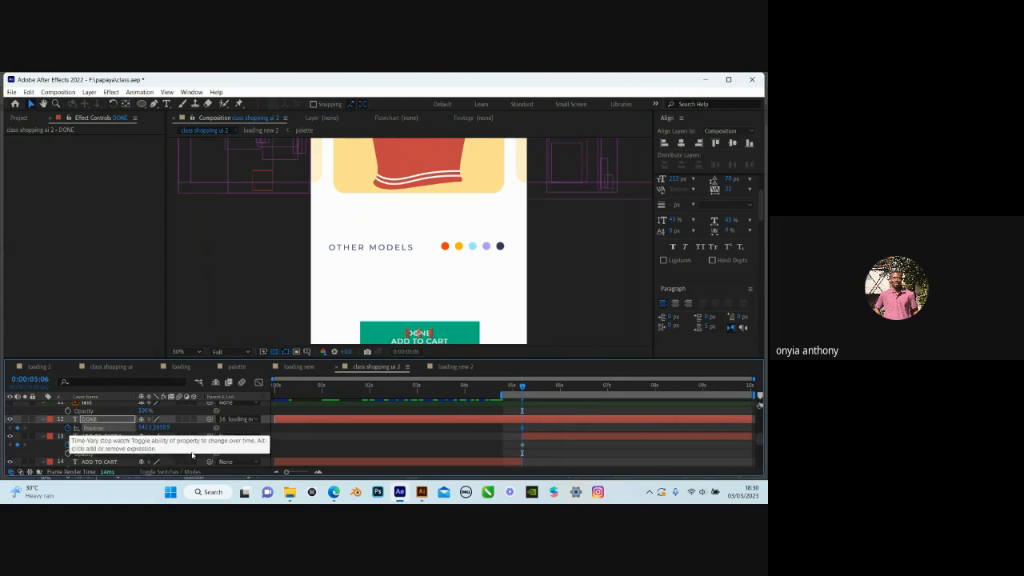
# At 0:00:05:26, move the DONE text straight up to the button's upper edge
pyautogui.press('k')
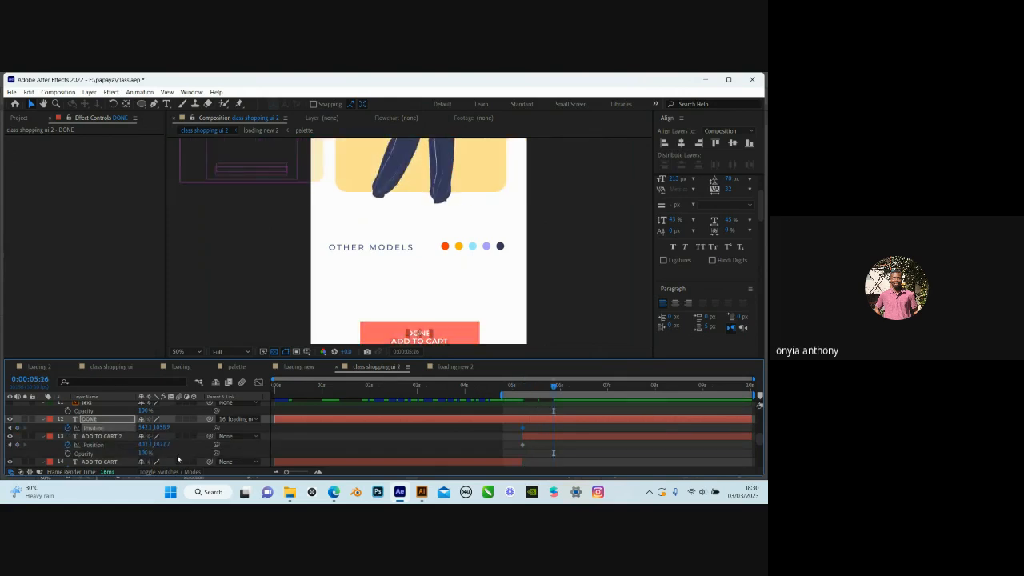
pyautogui.moveTo(165, 427); pyautogui.dragTo(162, 427)
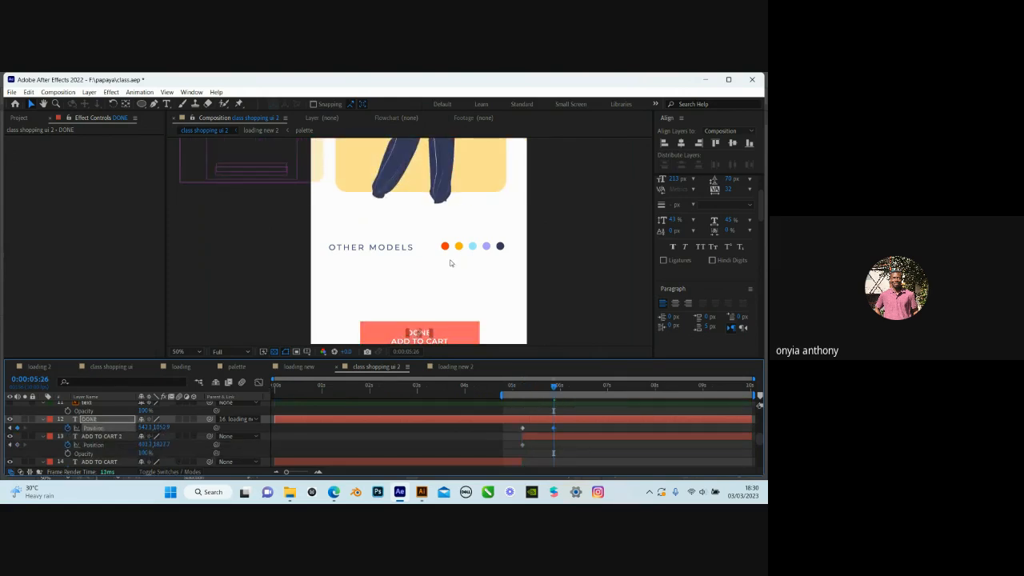
pyautogui.moveTo(449, 262); pyautogui.dragTo(435, 129)
pyautogui.scroll(2, 450, 280)
pyautogui.scroll(-2, 448, 265)
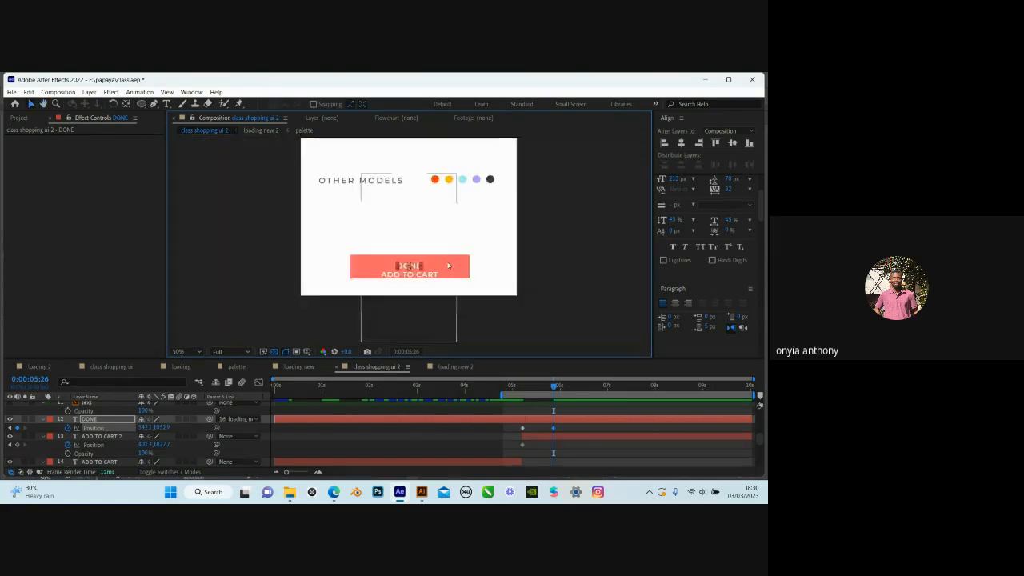
pyautogui.moveTo(448, 265); pyautogui.dragTo(448, 246)
pyautogui.scroll(1, 448, 246)
pyautogui.moveTo(162, 427); pyautogui.dragTo(108, 429)
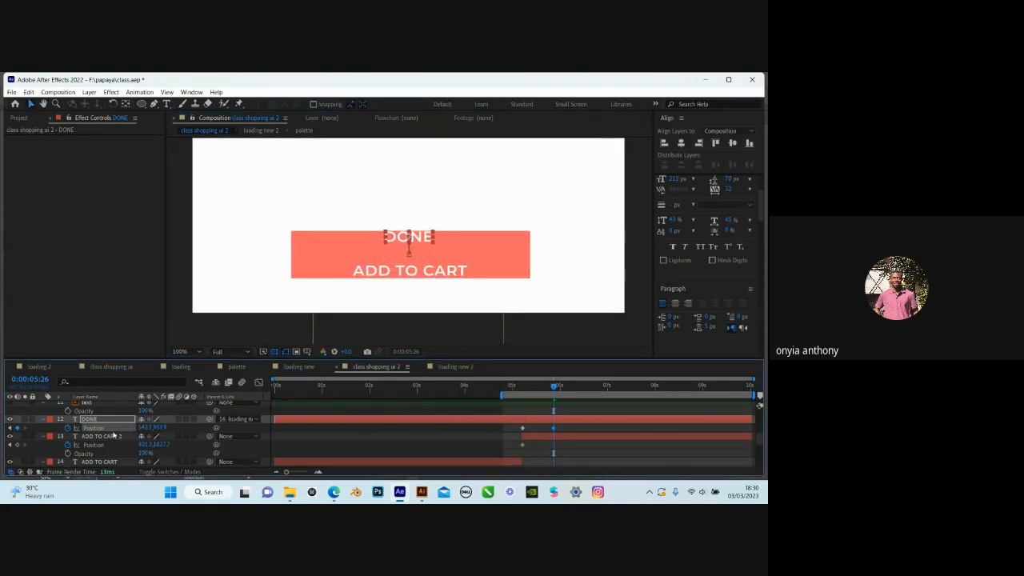
# Fade out the DONE layer with Opacity keyframes of 100% at 0:00:05:06 and 0% at 0:00:05:26
pyautogui.press('t')
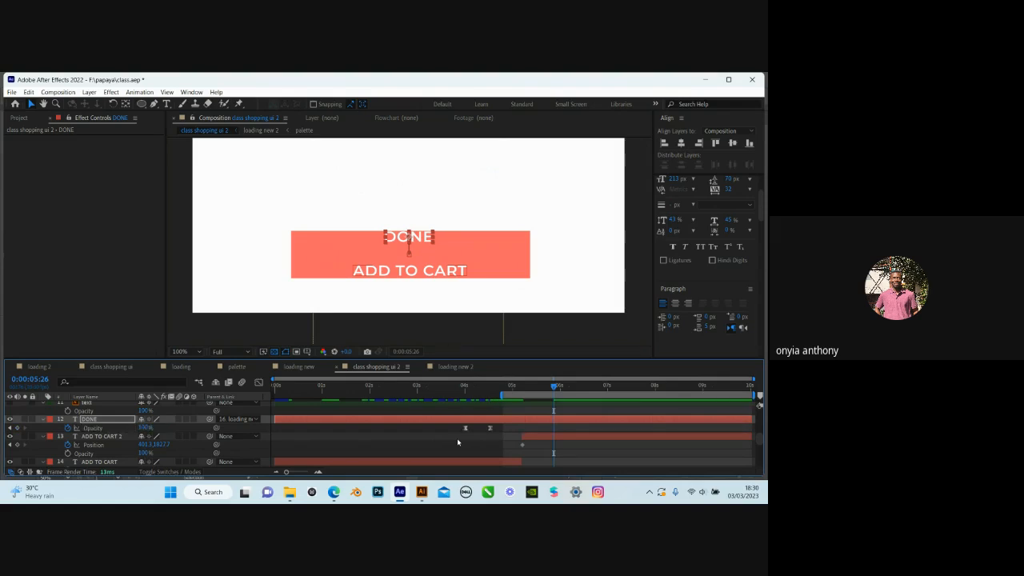
pyautogui.press('t')
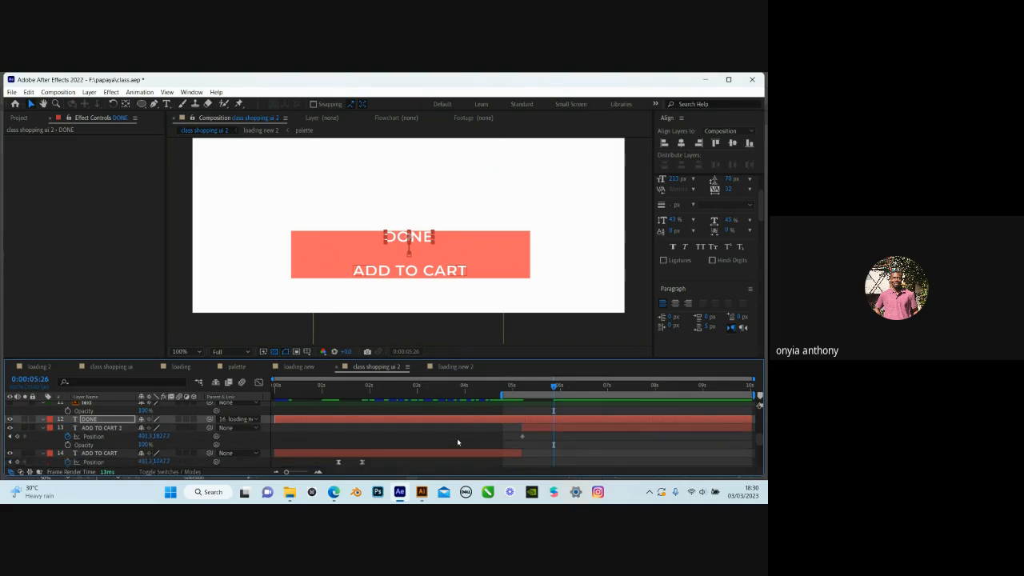
pyautogui.press('u')
pyautogui.press('j')
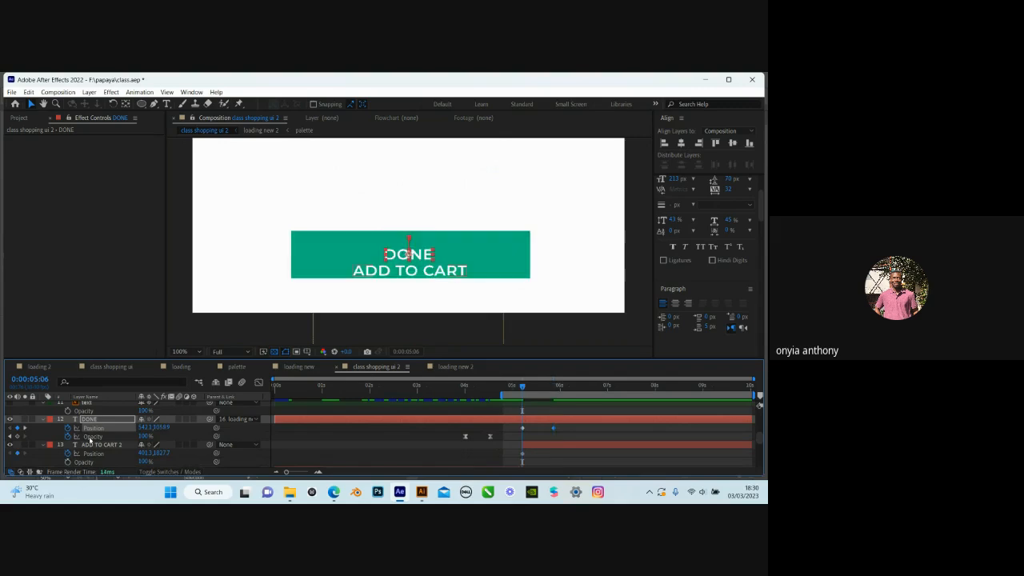
pyautogui.click(17, 437)
pyautogui.press('k')
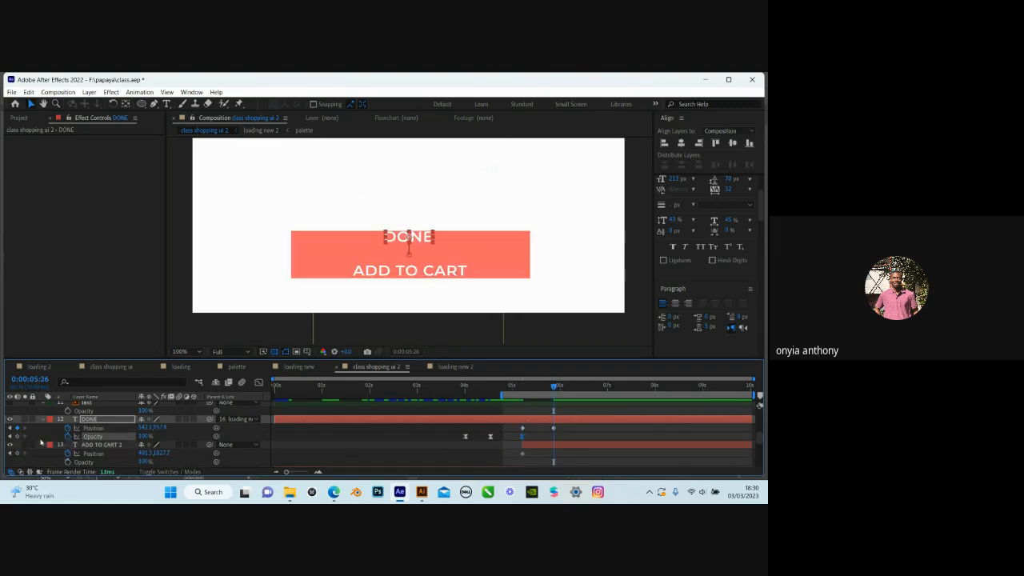
pyautogui.click(144, 436)
pyautogui.write('0')
pyautogui.press('Return')
pyautogui.press('j')
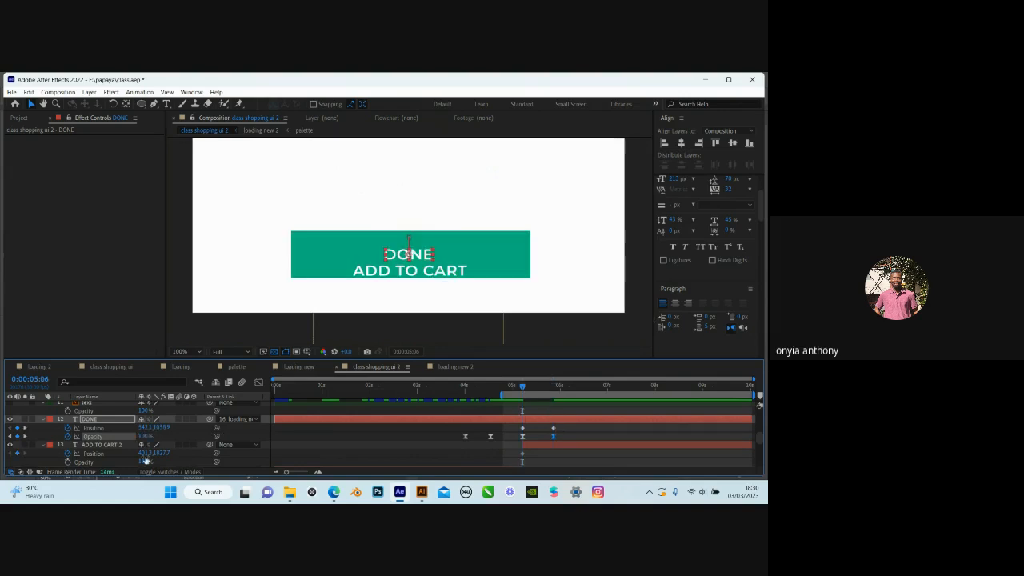
# Copy the ADD TO CART layer's Position keyframe at 0:00:01:10 onto the ADD TO CART 2 layer at 0:00:05:26
pyautogui.click(106, 446)
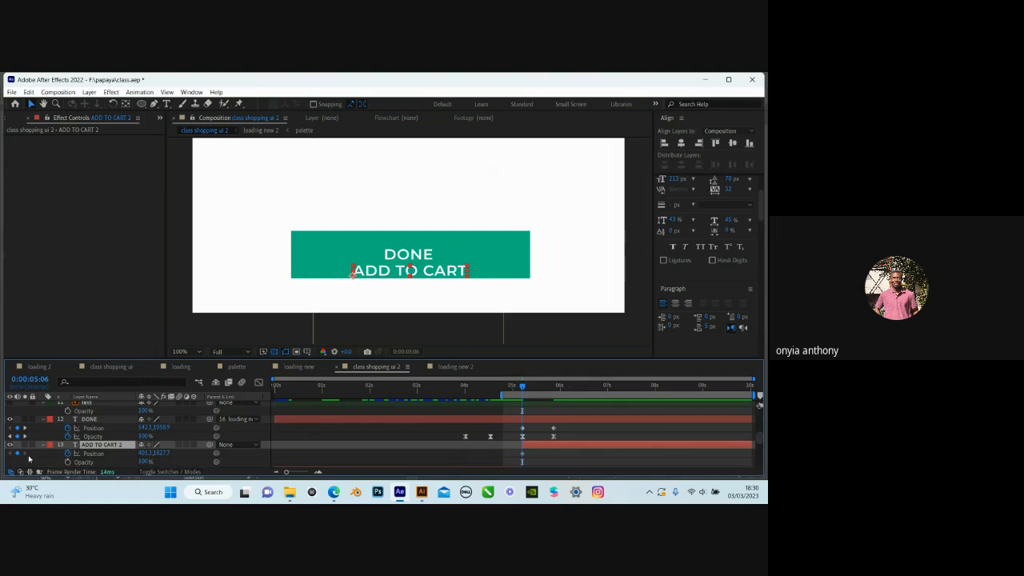
pyautogui.press('k')
pyautogui.scroll(-3, 449, 442)
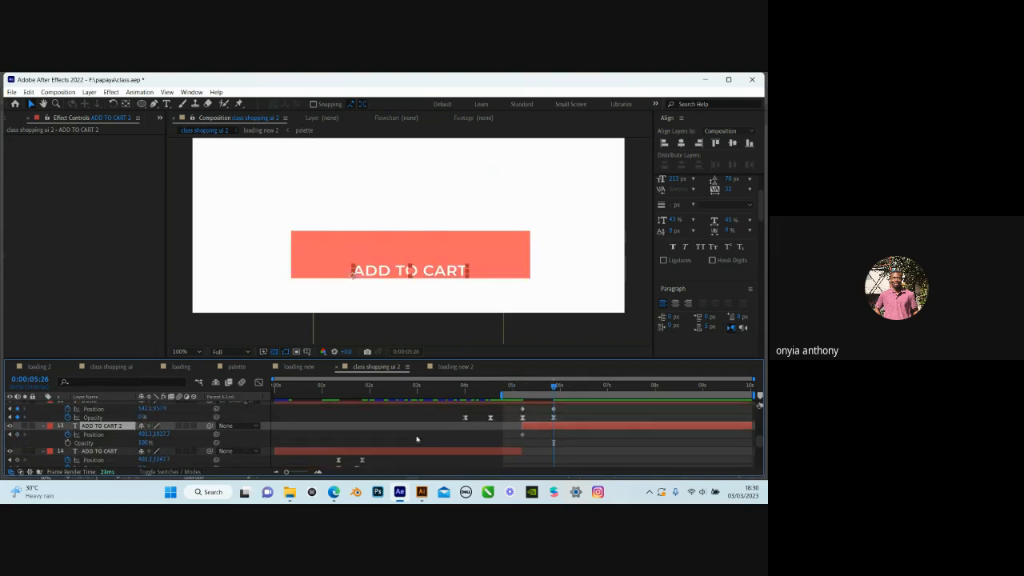
pyautogui.click(358, 389)
pyautogui.click(337, 390)
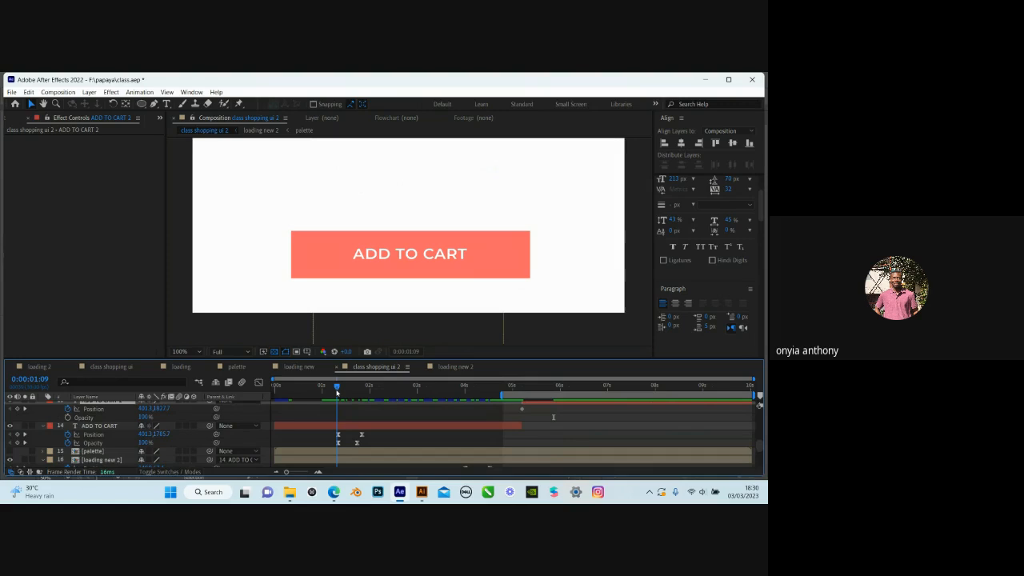
pyautogui.moveTo(337, 391); pyautogui.dragTo(339, 391)
pyautogui.click(339, 433)
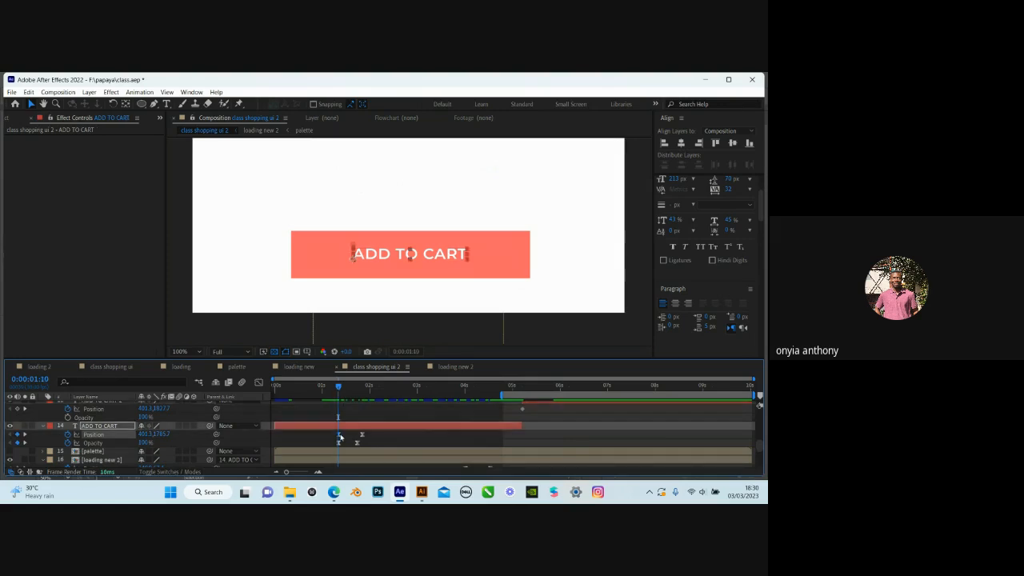
pyautogui.click(547, 385)
pyautogui.scroll(1, 559, 423)
pyautogui.press('k')
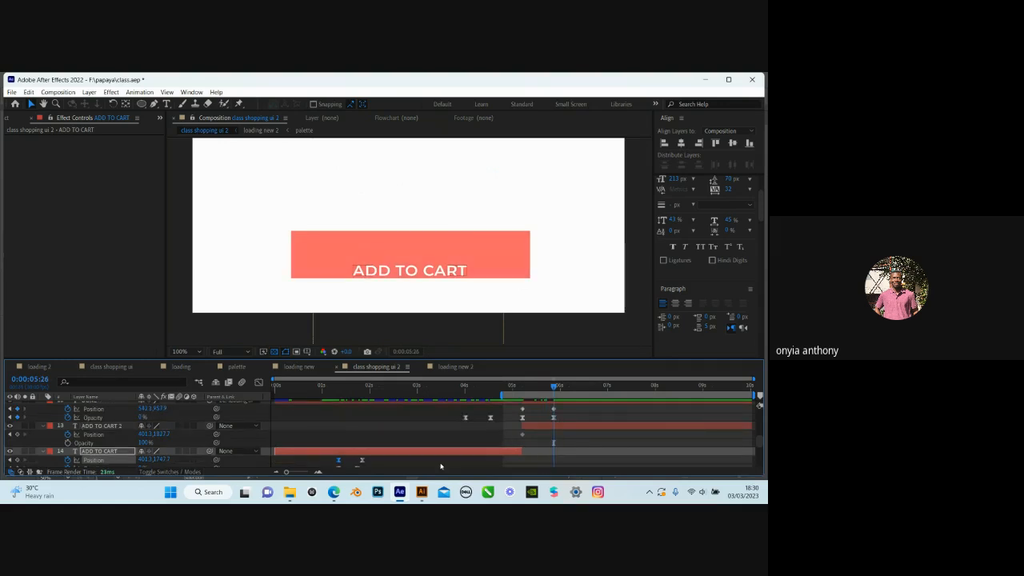
pyautogui.click(533, 427)
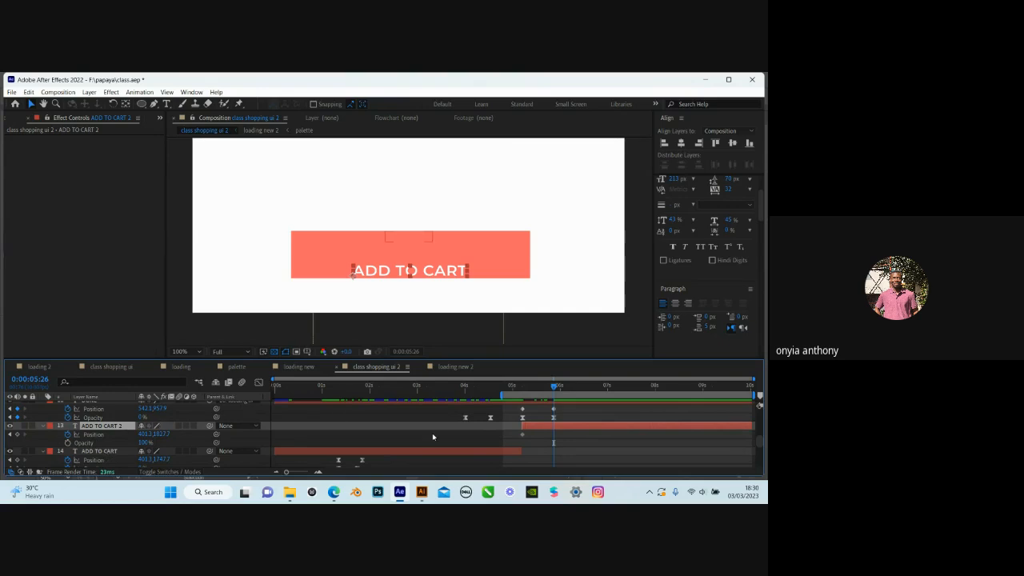
pyautogui.scroll(-1, 358, 445)
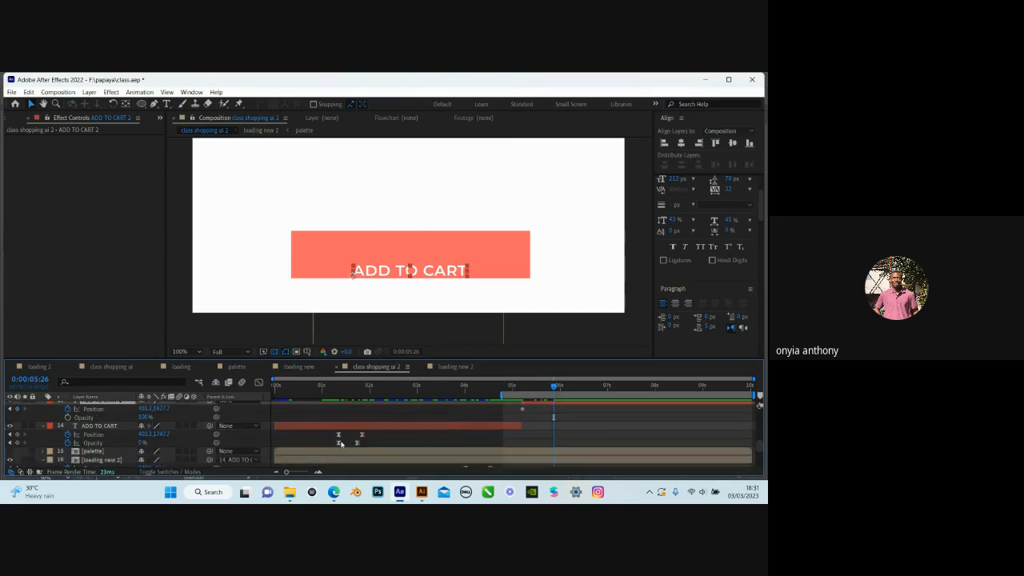
pyautogui.click(338, 437)
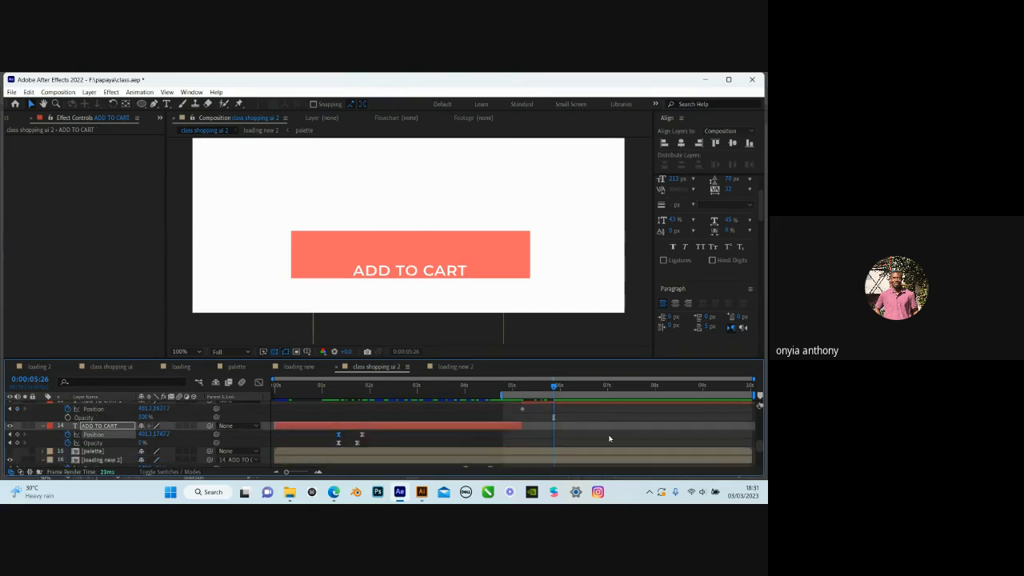
pyautogui.scroll(3, 592, 430)
pyautogui.click(580, 425)
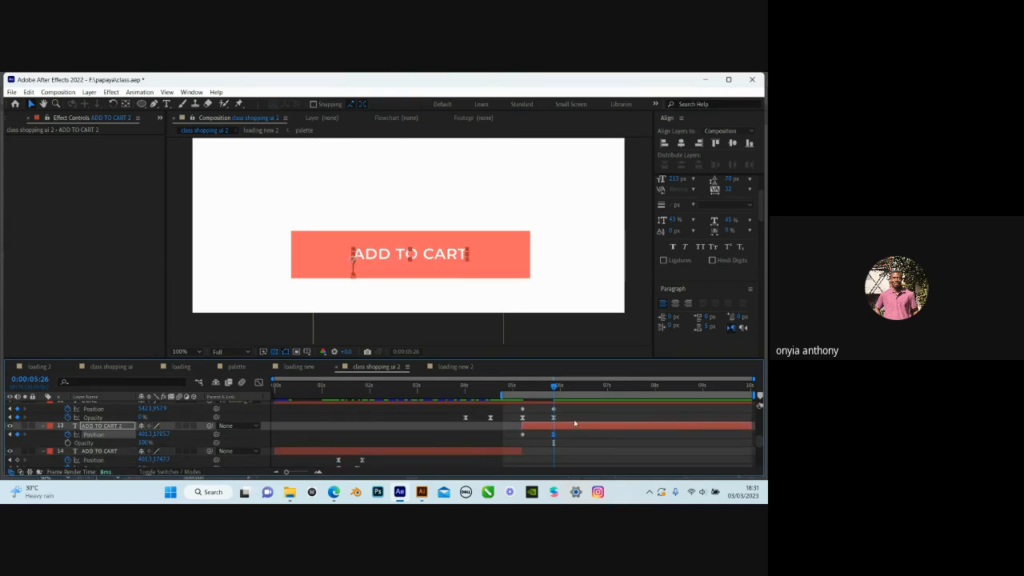
# Apply Easy Ease to the Position keyframes of DONE and ADD TO CART 2 at 0:00:05:06 and 0:00:05:26
pyautogui.click(551, 409)
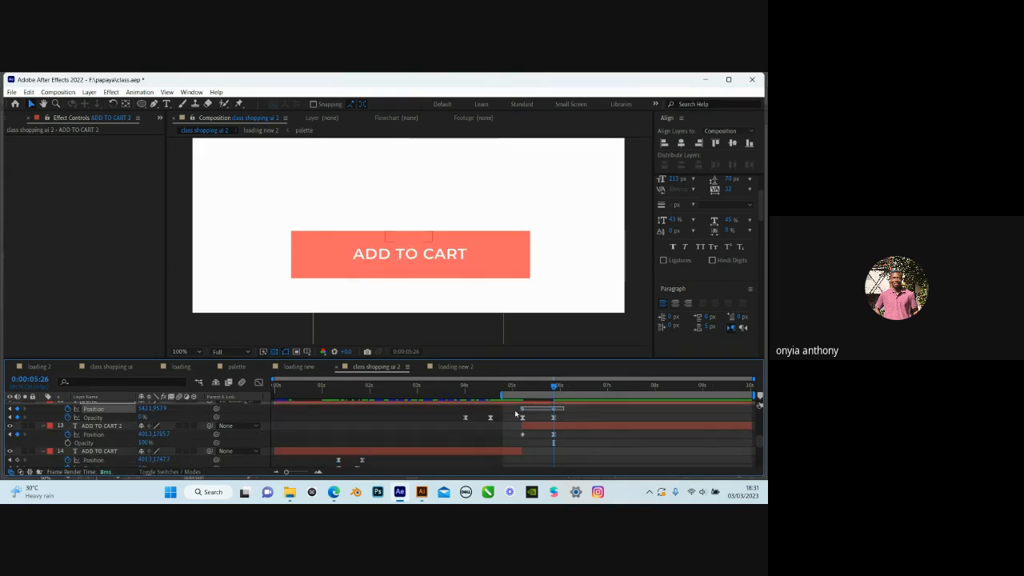
pyautogui.click(505, 437)
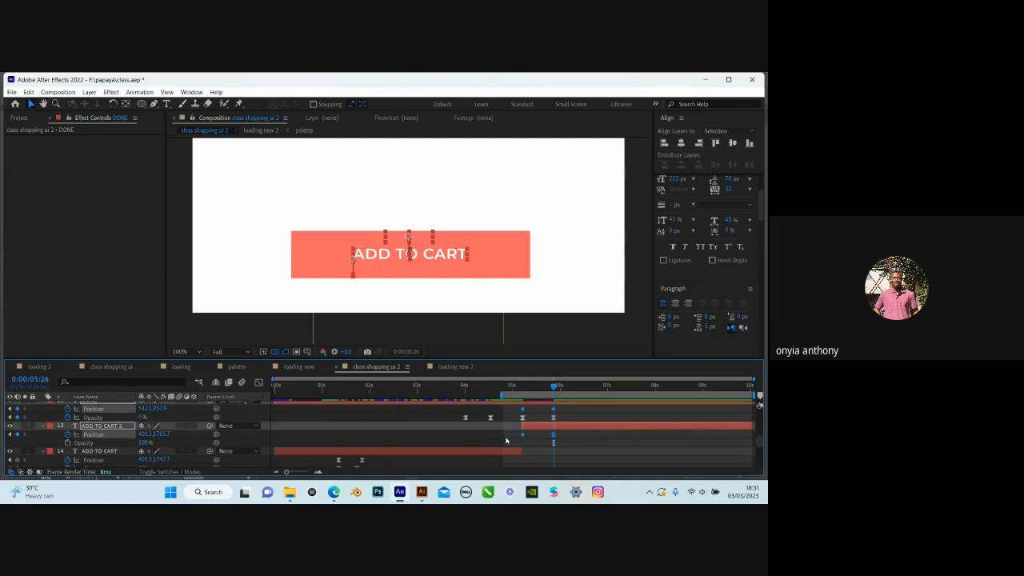
pyautogui.press('F9')
pyautogui.click(593, 444)
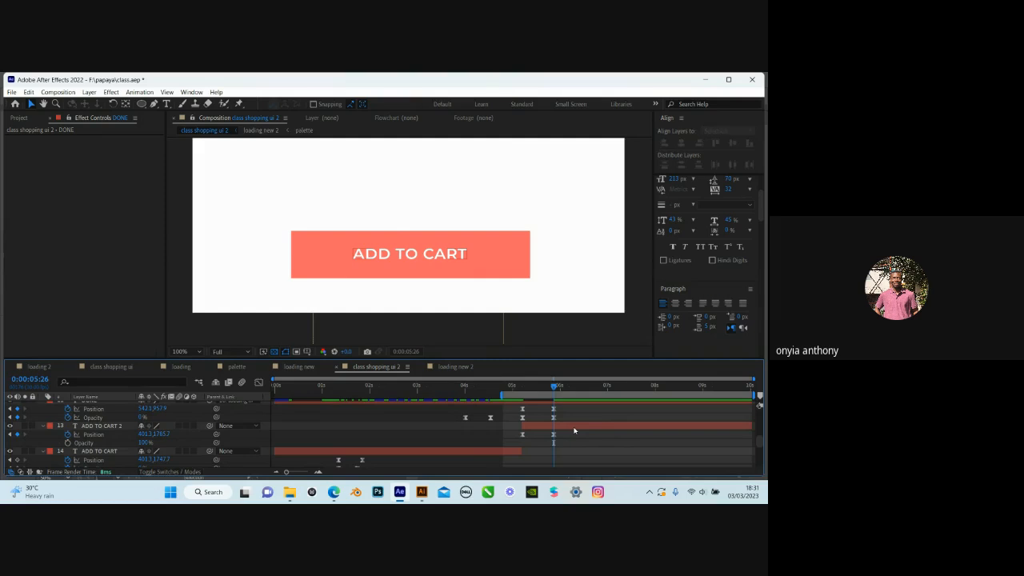
# Fade in the ADD TO CART 2 layer with Opacity keyframes of 0% at 0:00:05:06 and 100% at 0:00:05:26
pyautogui.click(574, 431)
pyautogui.press('j')
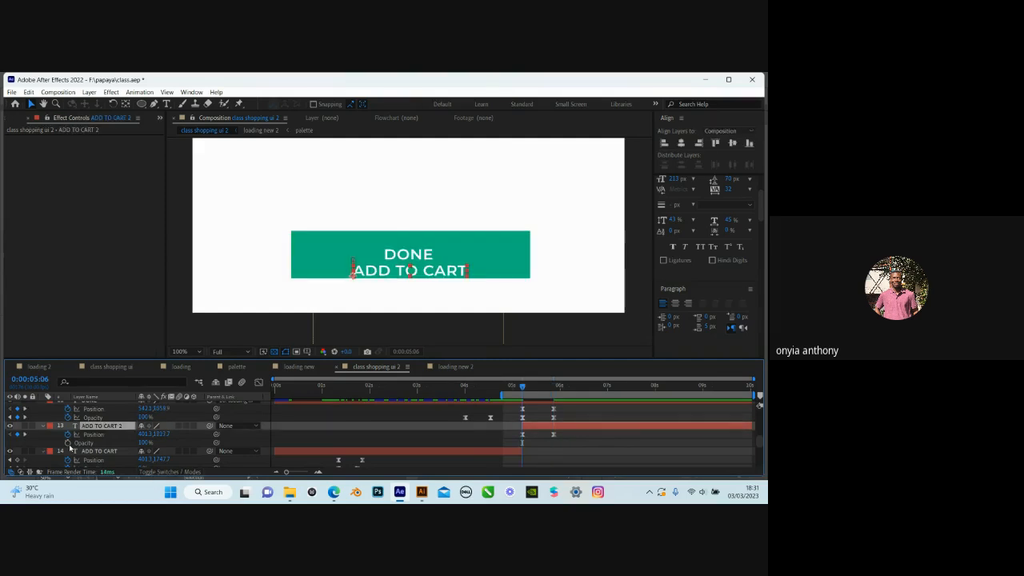
pyautogui.click(68, 443)
pyautogui.press('k')
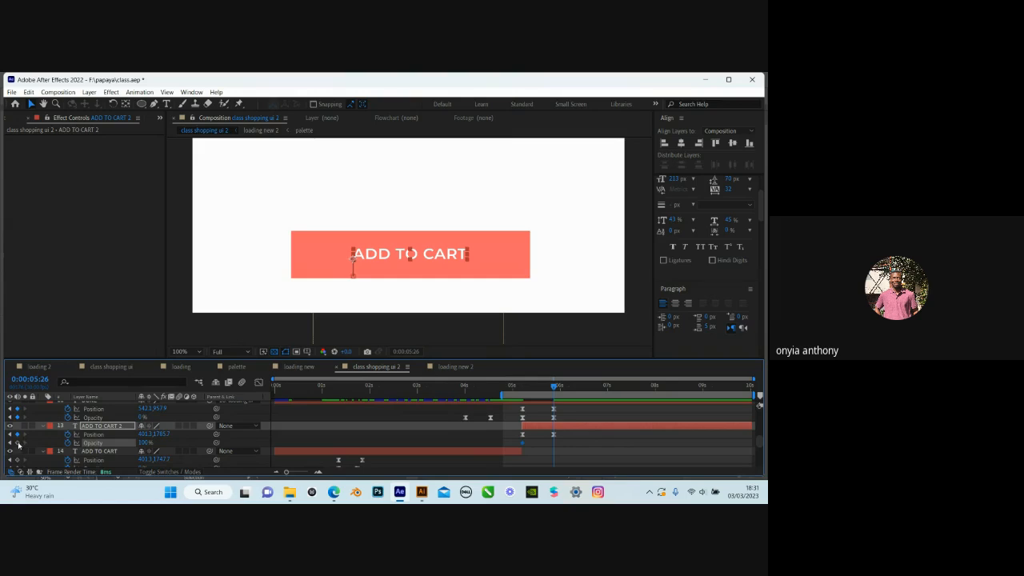
pyautogui.press('j')
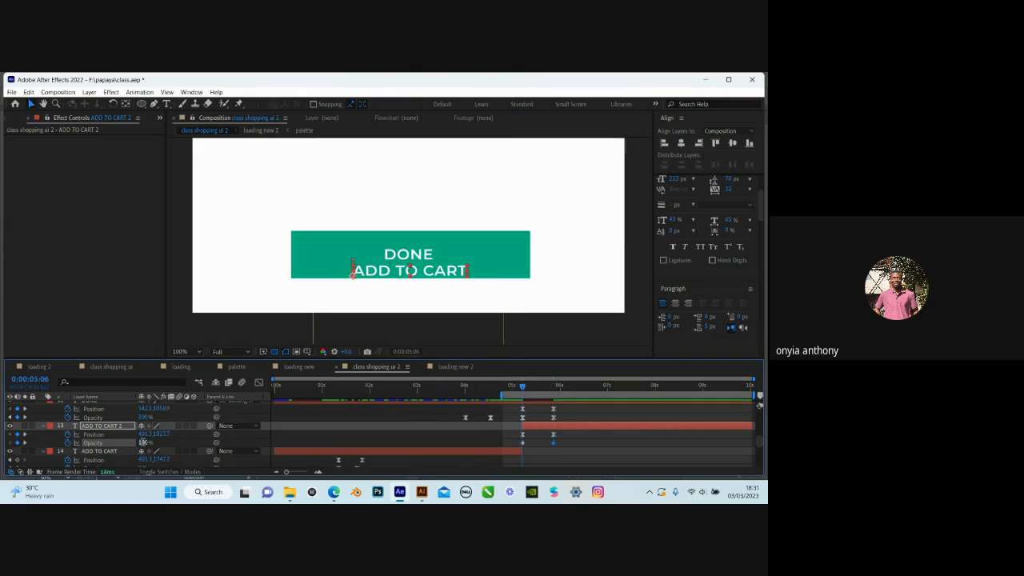
pyautogui.click(145, 443)
pyautogui.write('0')
pyautogui.press('Return')
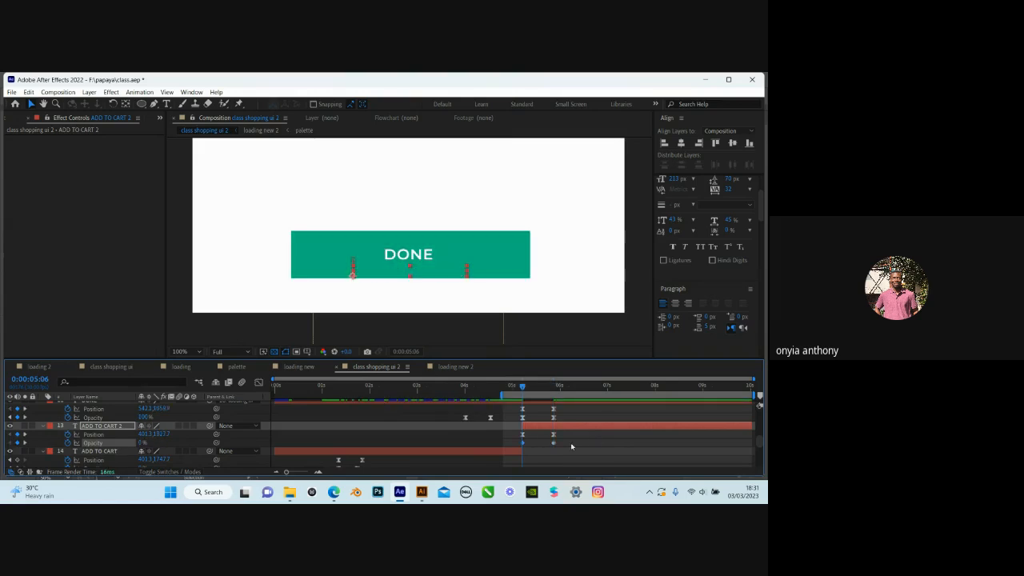
# Apply Easy Ease to ADD TO CART 2's Opacity keyframes and reshape the DONE and ADD TO CART 2 speed curves to peak early and ease out slowly
pyautogui.click(513, 451)
pyautogui.moveTo(513, 450); pyautogui.dragTo(516, 413)
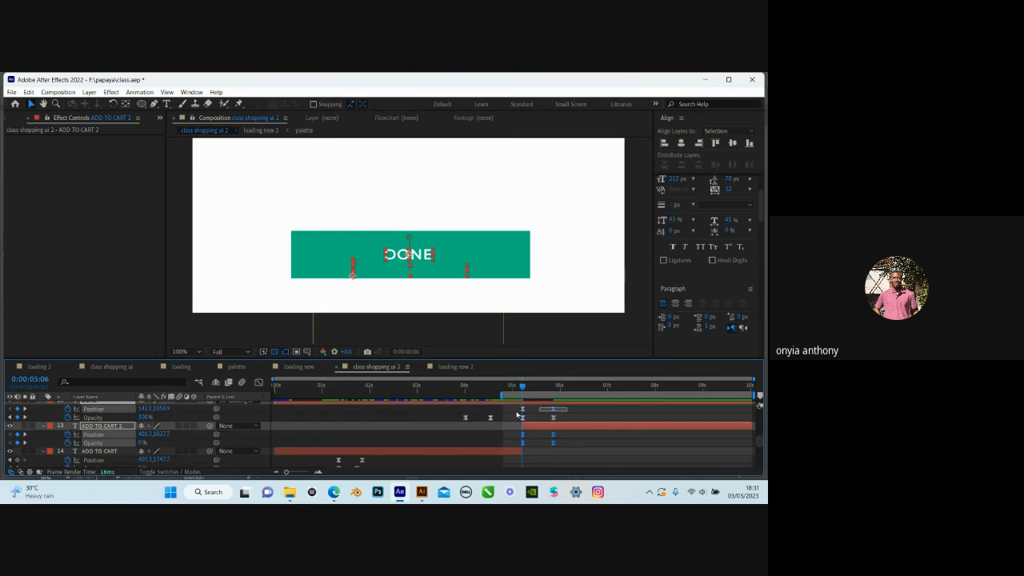
pyautogui.click(260, 383)
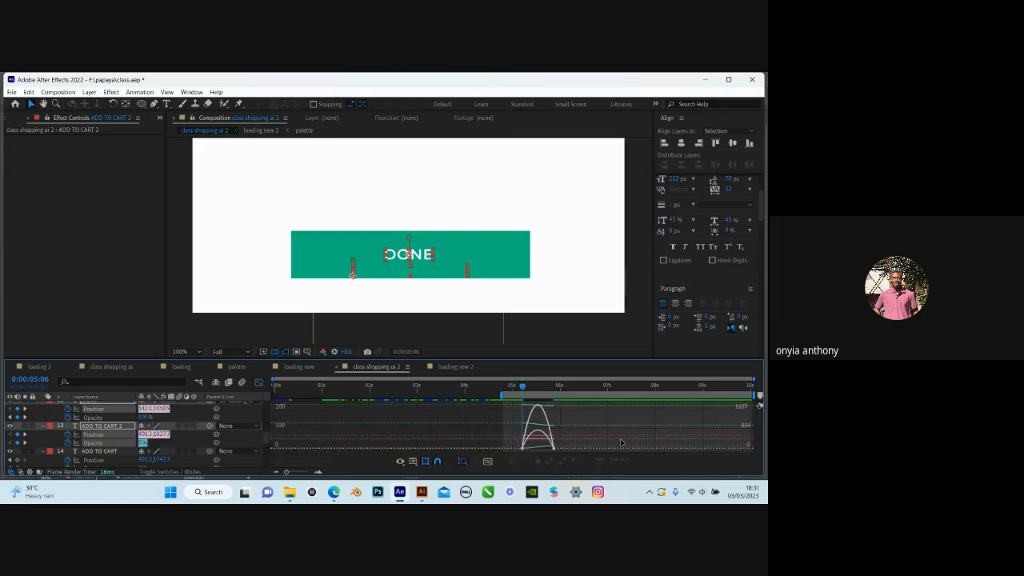
pyautogui.scroll(4, 567, 440)
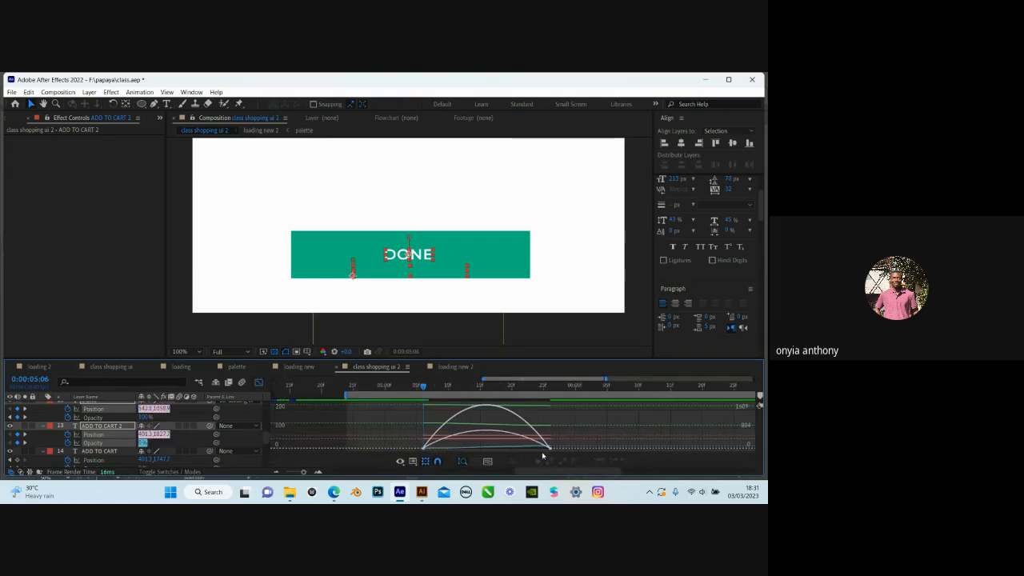
pyautogui.moveTo(566, 430); pyautogui.dragTo(509, 427)
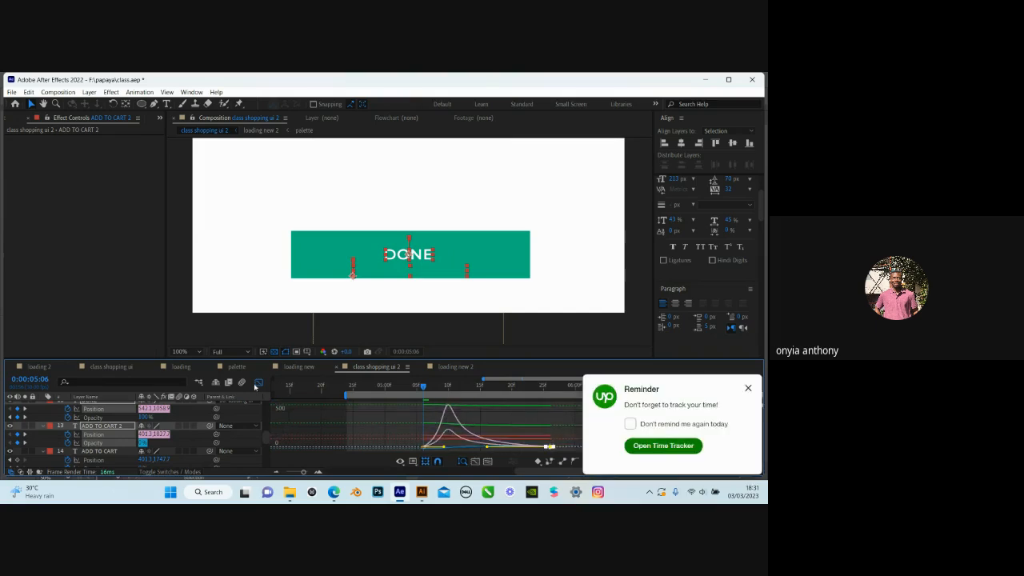
pyautogui.click(258, 382)
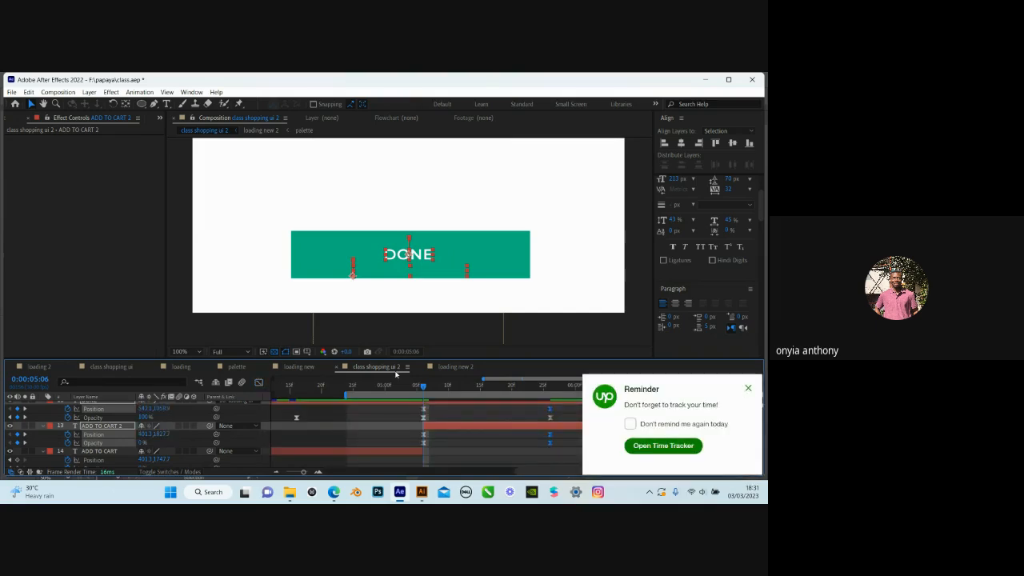
pyautogui.scroll(-2, 544, 448)
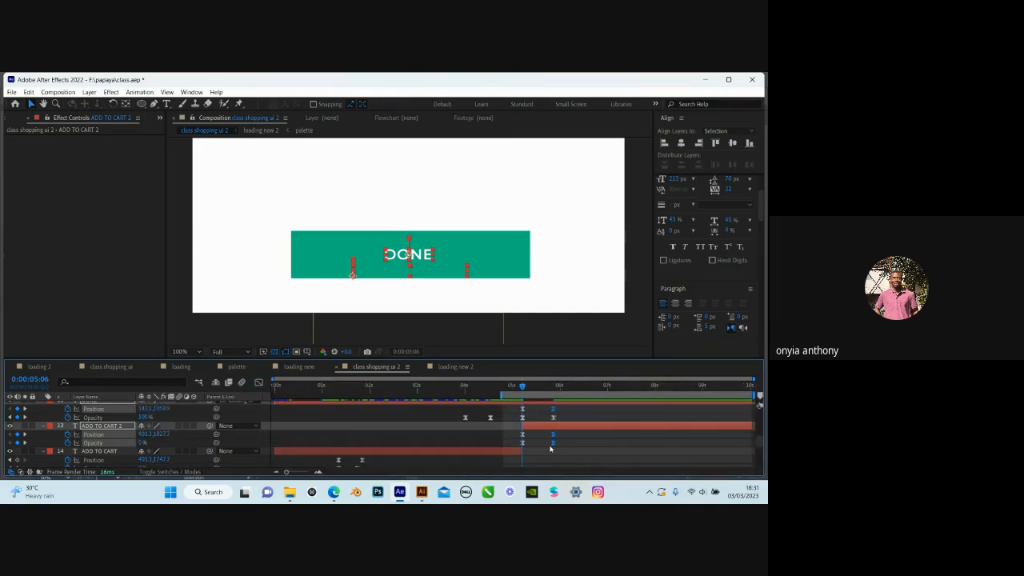
# Extend the start of the class shopping ui 2 work area back to the beginning of the timeline
pyautogui.scroll(-3, 550, 448)
pyautogui.scroll(-3, 550, 448)
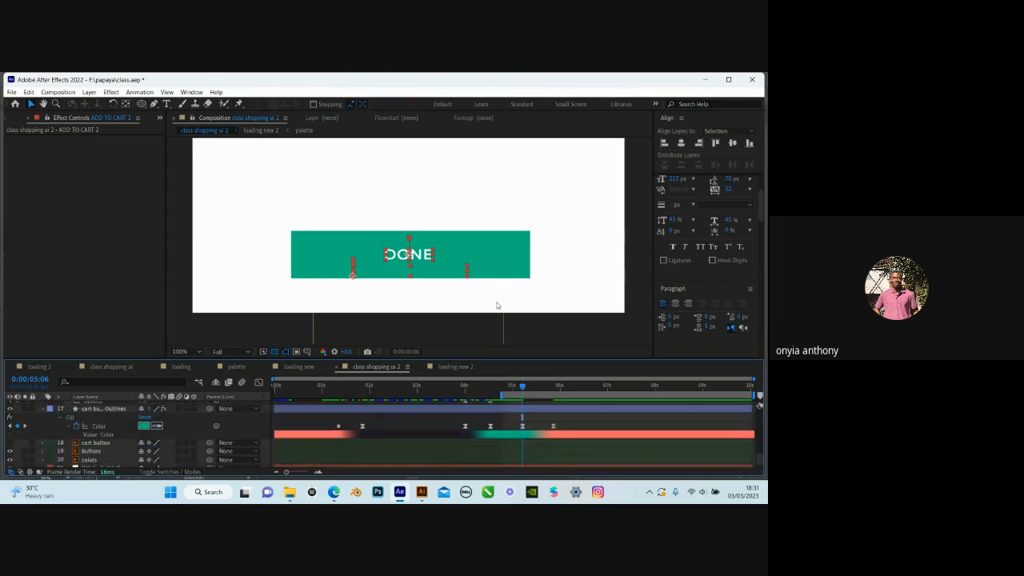
pyautogui.scroll(1, 225, 367)
pyautogui.click(186, 352)
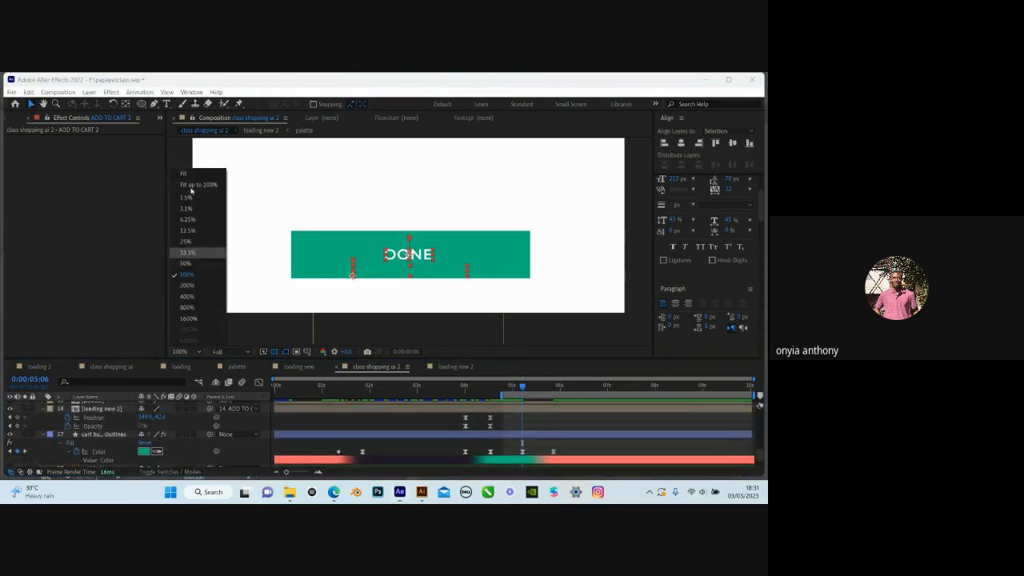
pyautogui.click(200, 228)
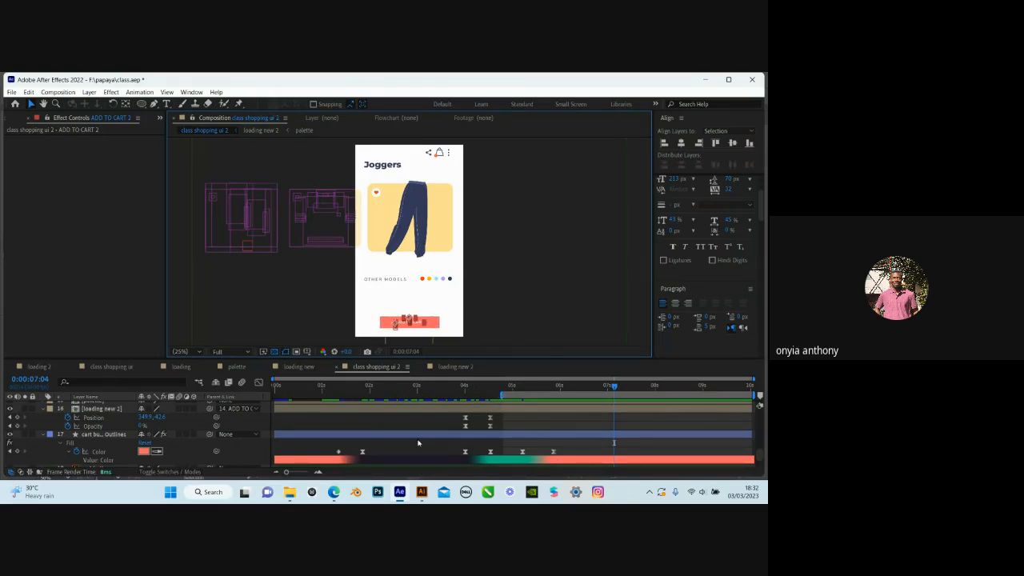
pyautogui.moveTo(503, 395); pyautogui.dragTo(275, 396)
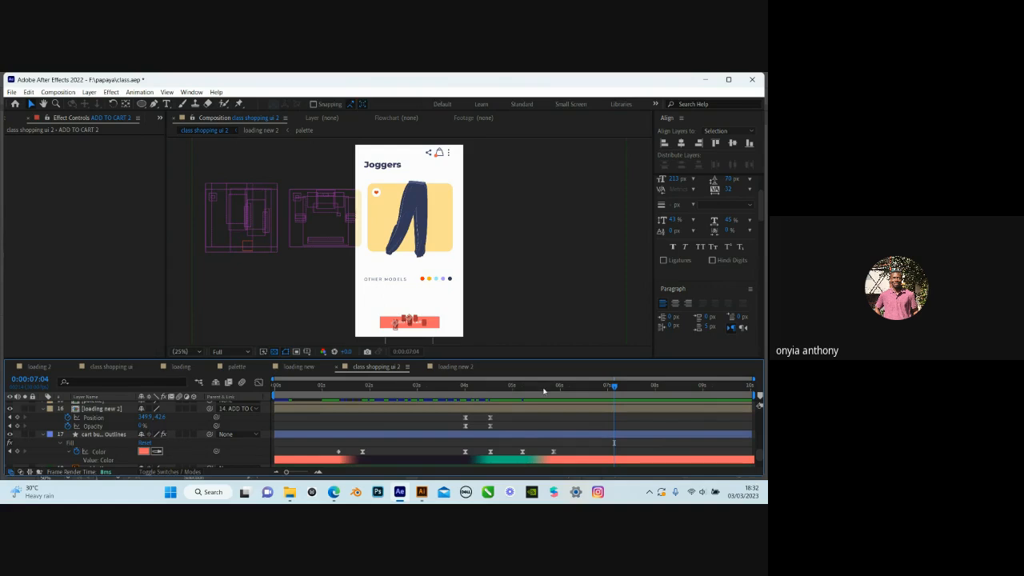
# Preview the shopping animation with the composition view maximized, and return the playhead to 0:00:00:00
pyautogui.press('space')
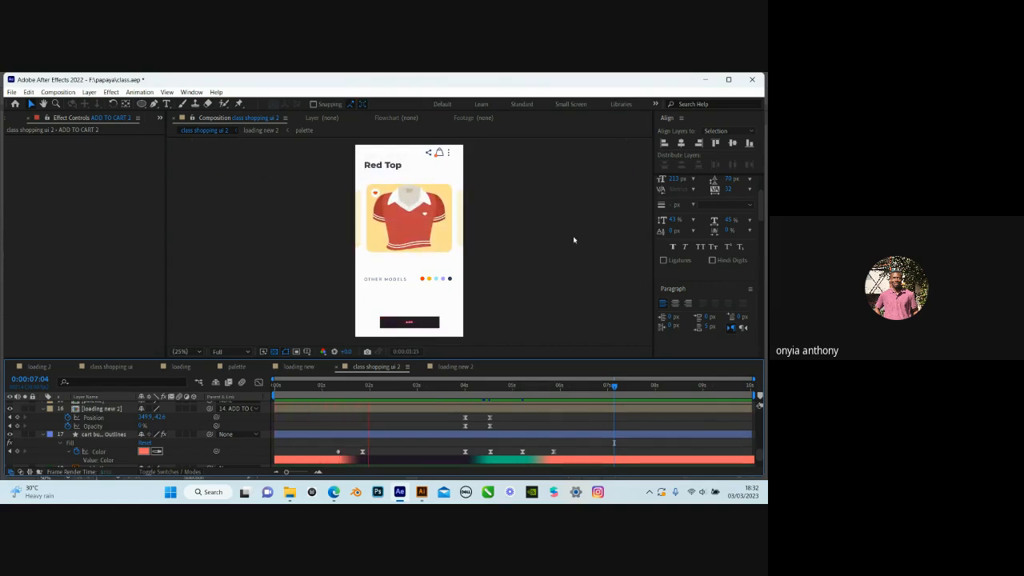
pyautogui.press('`')
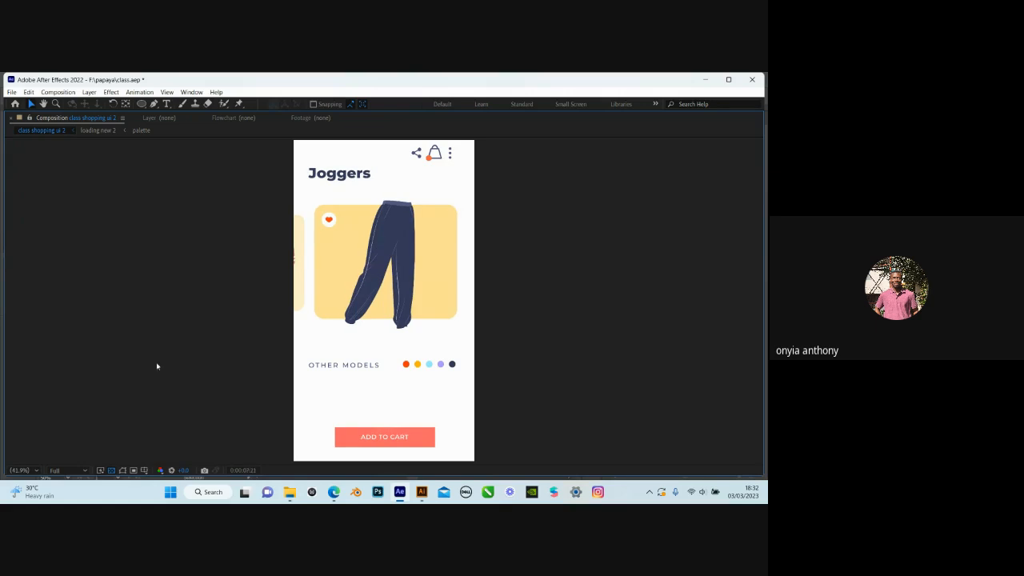
pyautogui.press('space')
pyautogui.press('`')
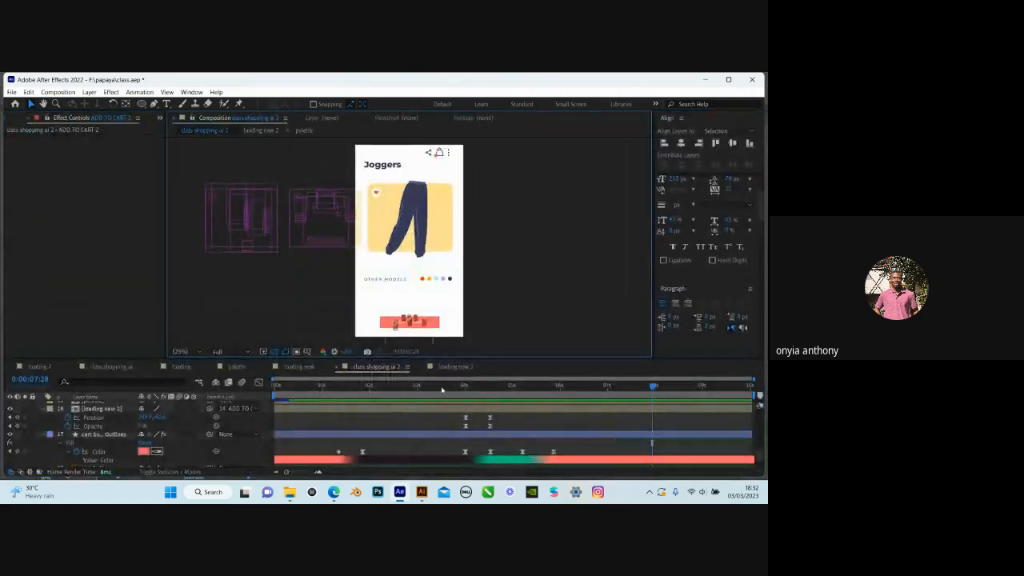
pyautogui.moveTo(427, 387); pyautogui.dragTo(272, 394)
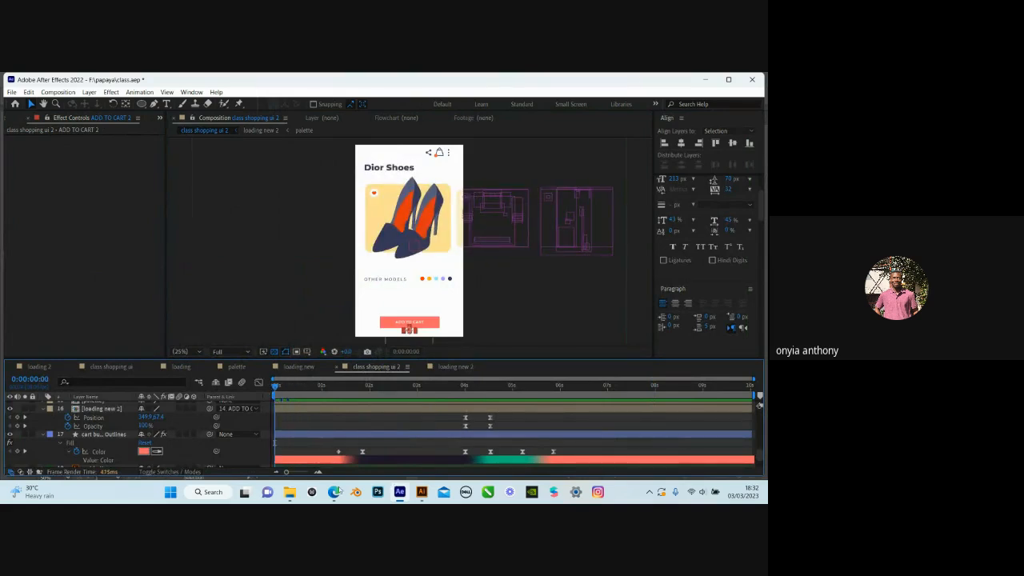
# Check the Google Meet call in the browser, then return to After Effects and save the class.aep project
pyautogui.moveTo(333, 495)
pyautogui.click(260, 448)
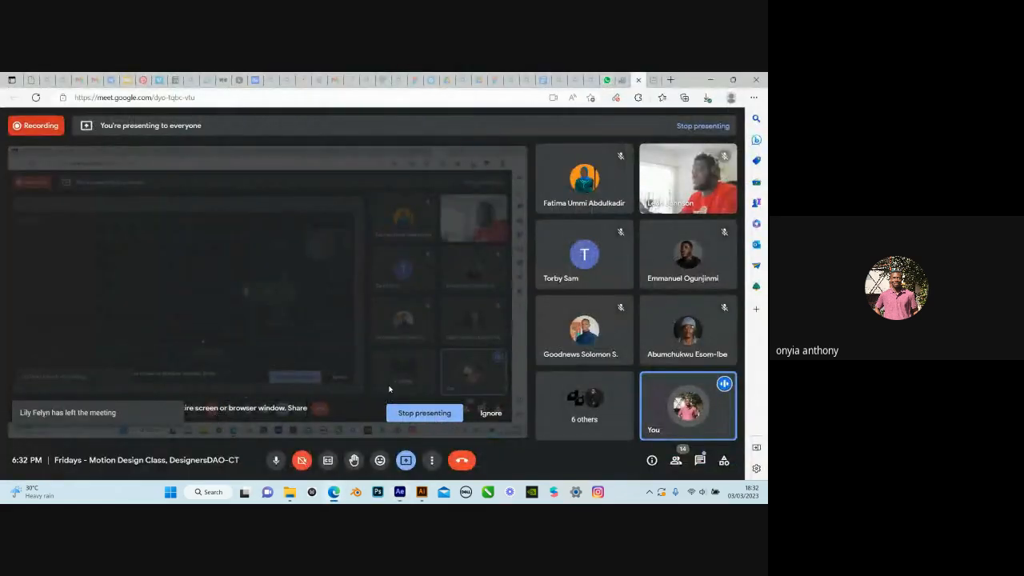
pyautogui.moveTo(404, 485)
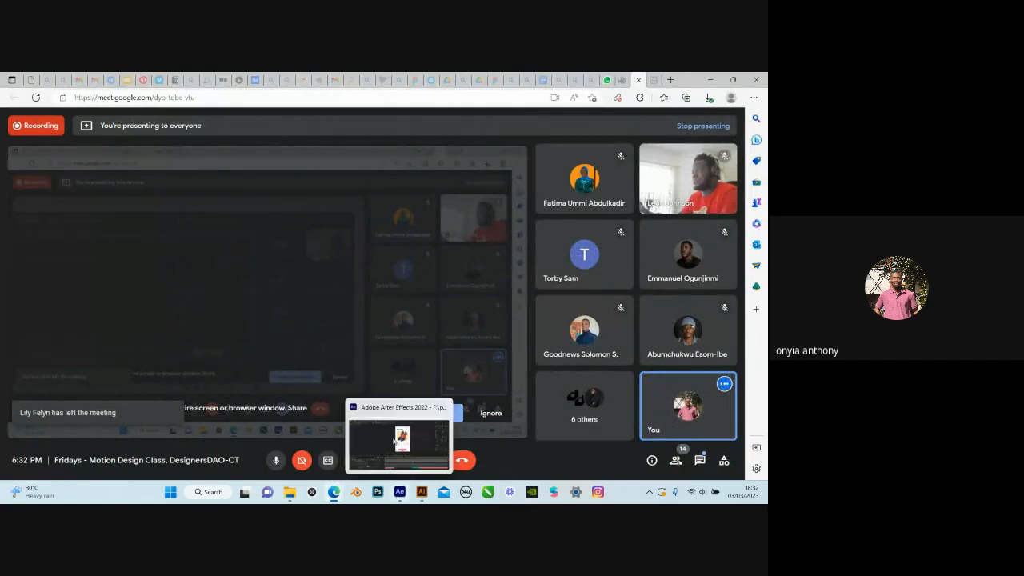
pyautogui.click(396, 440)
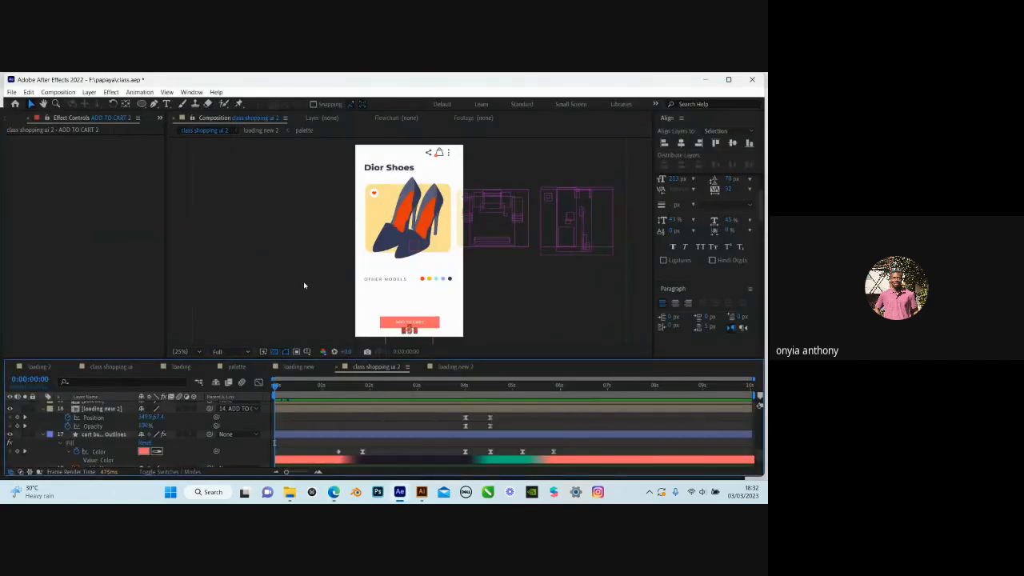
pyautogui.hotkey('ctrl', 's')
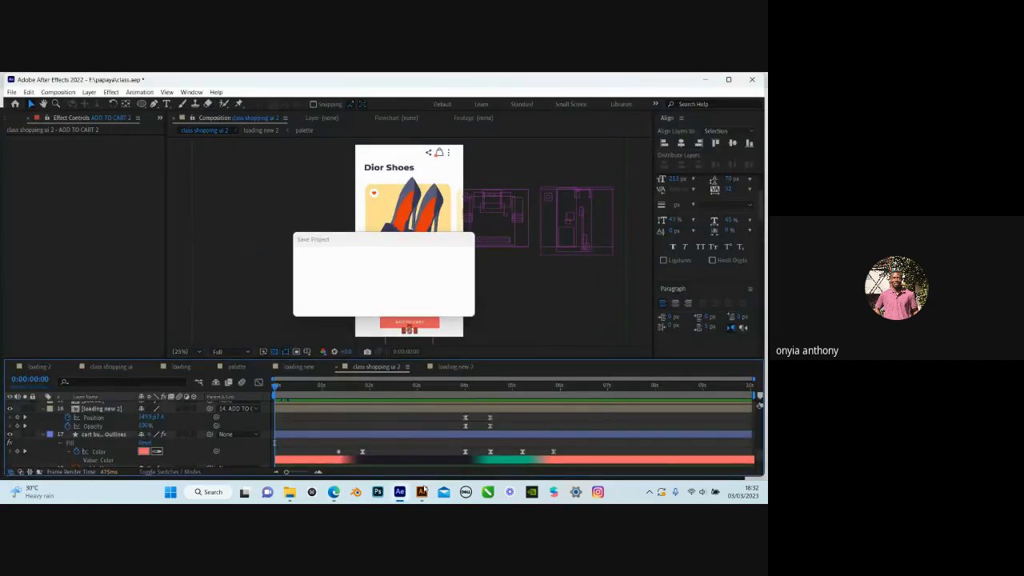
# Check the Google Meet call again and switch to Illustrator to view the class shopping ui artwork and its layers
pyautogui.moveTo(334, 491)
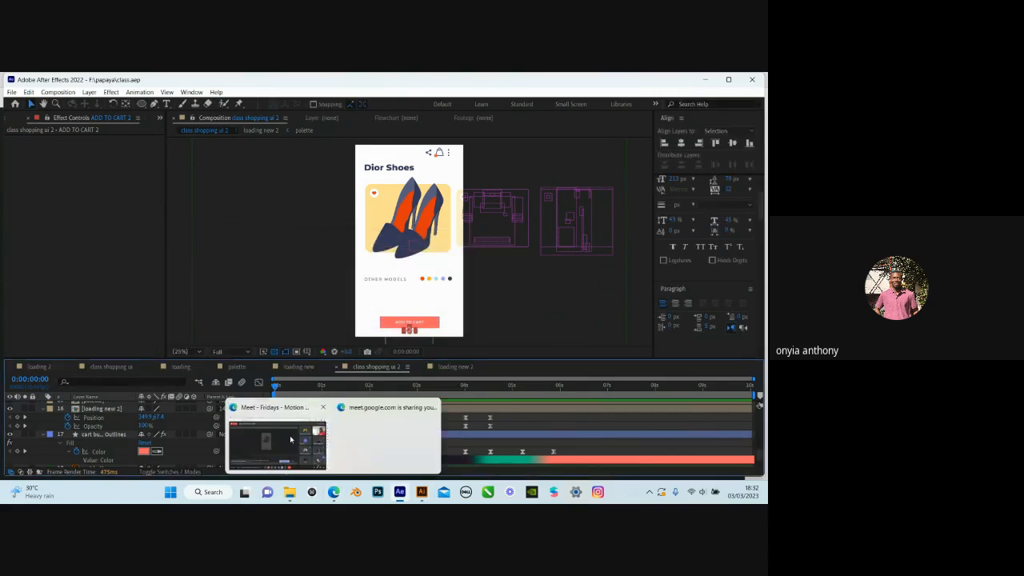
pyautogui.click(294, 442)
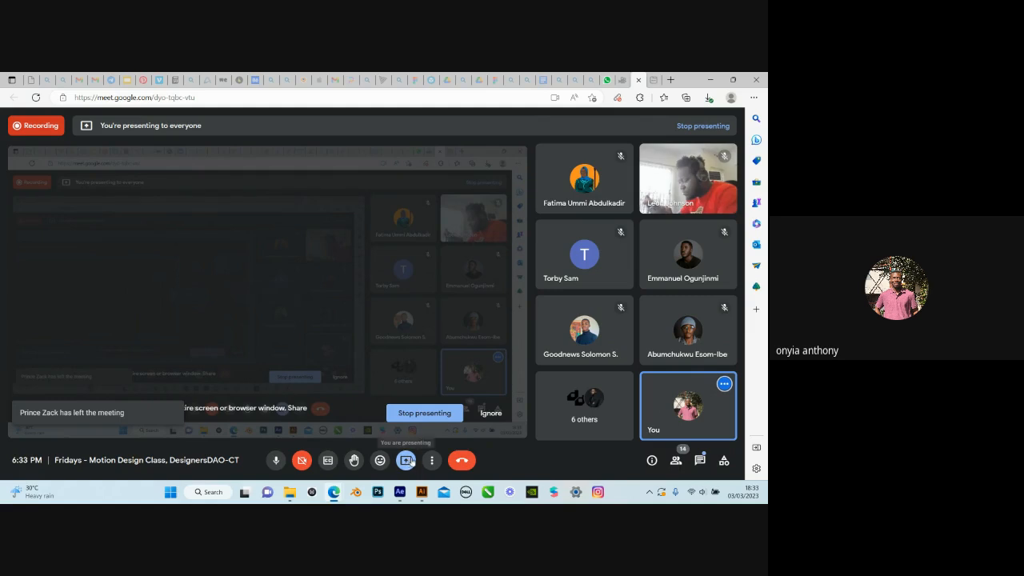
pyautogui.click(400, 492)
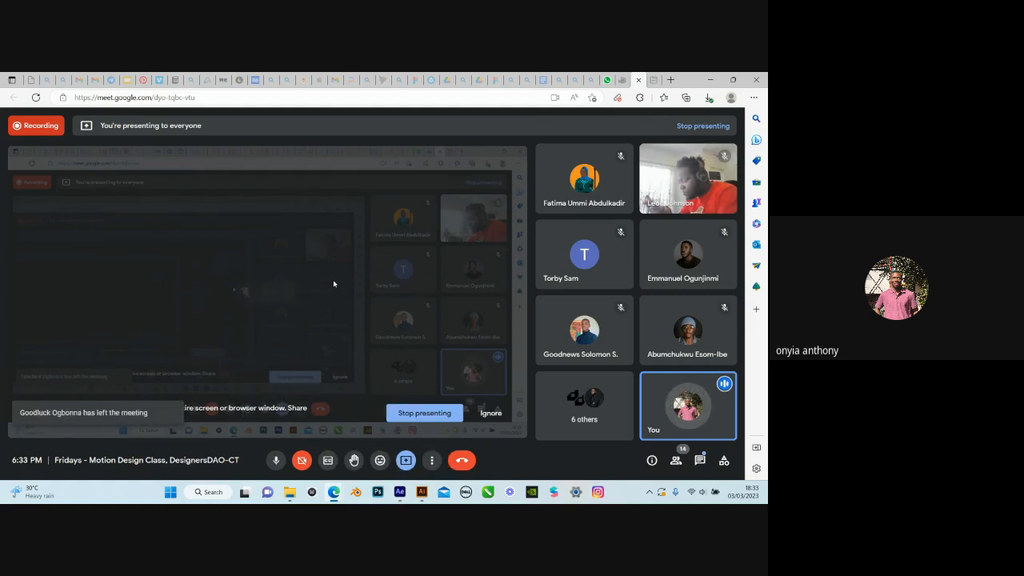
pyautogui.click(422, 492)
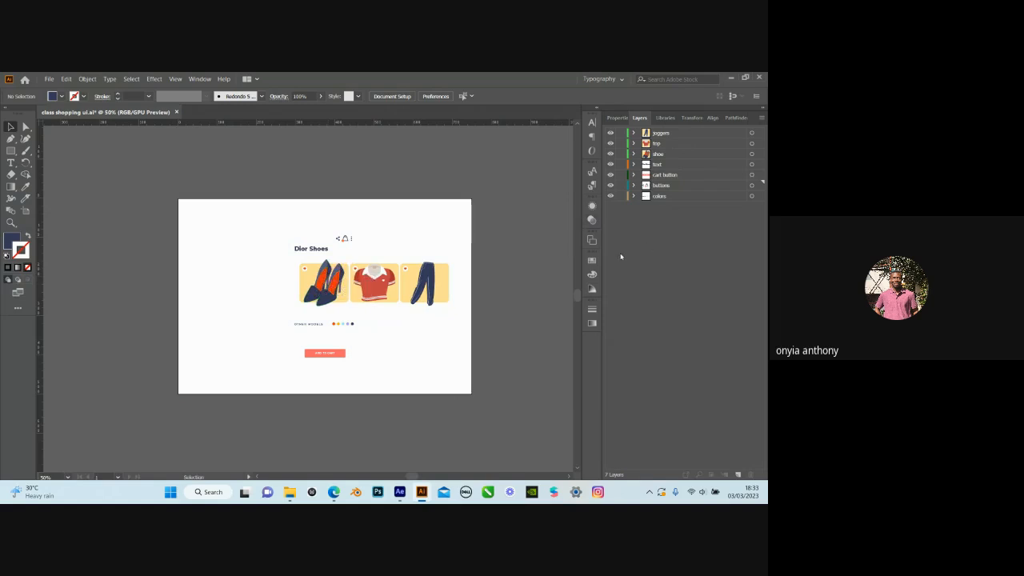
# Switch to After Effects, scrub through class shopping ui 2, and preview the circle animation in the loading new composition
pyautogui.click(399, 491)
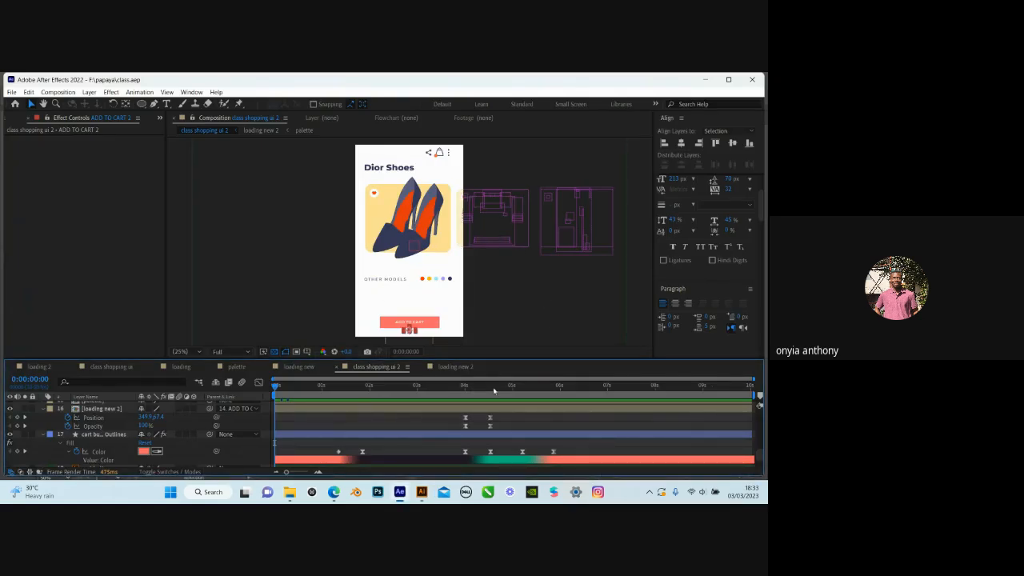
pyautogui.moveTo(495, 389); pyautogui.dragTo(479, 402)
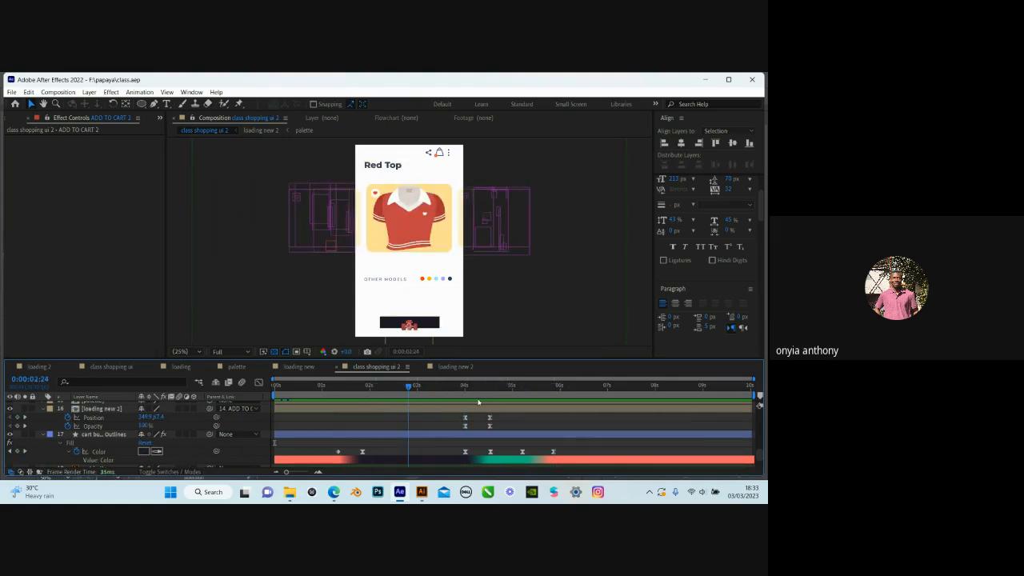
pyautogui.click(299, 367)
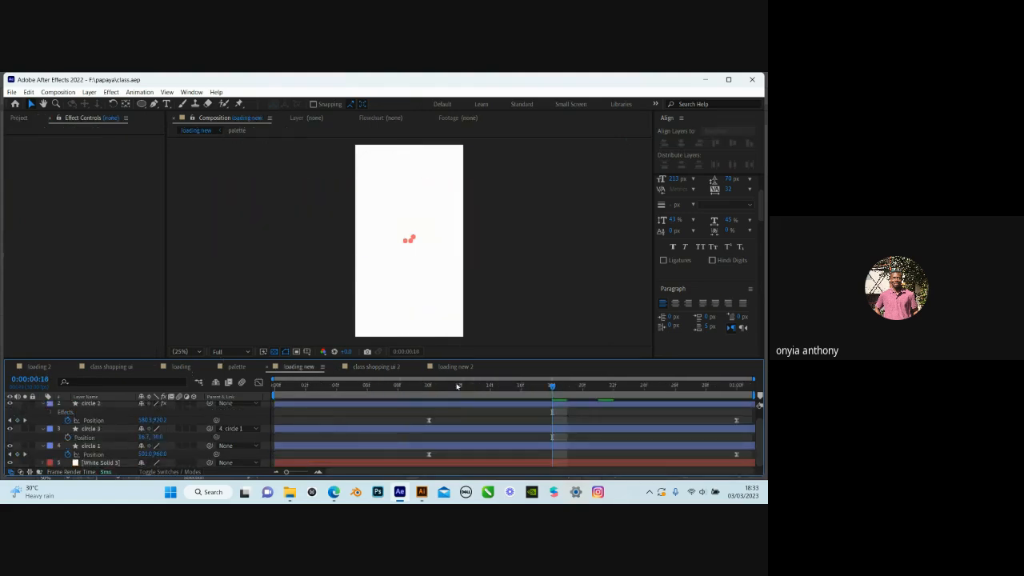
pyautogui.moveTo(336, 389); pyautogui.dragTo(642, 386)
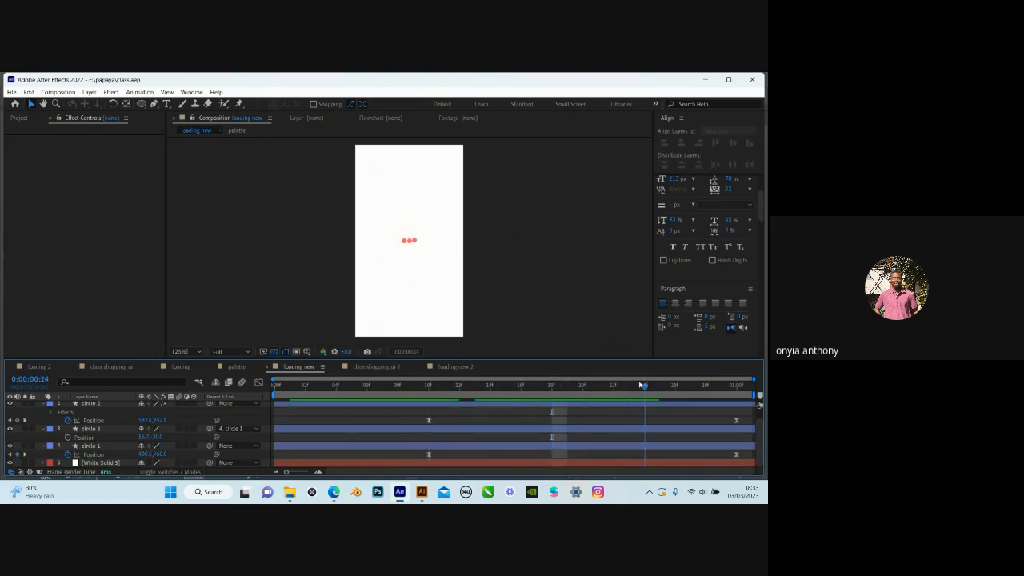
pyautogui.press('space')
pyautogui.press('space')
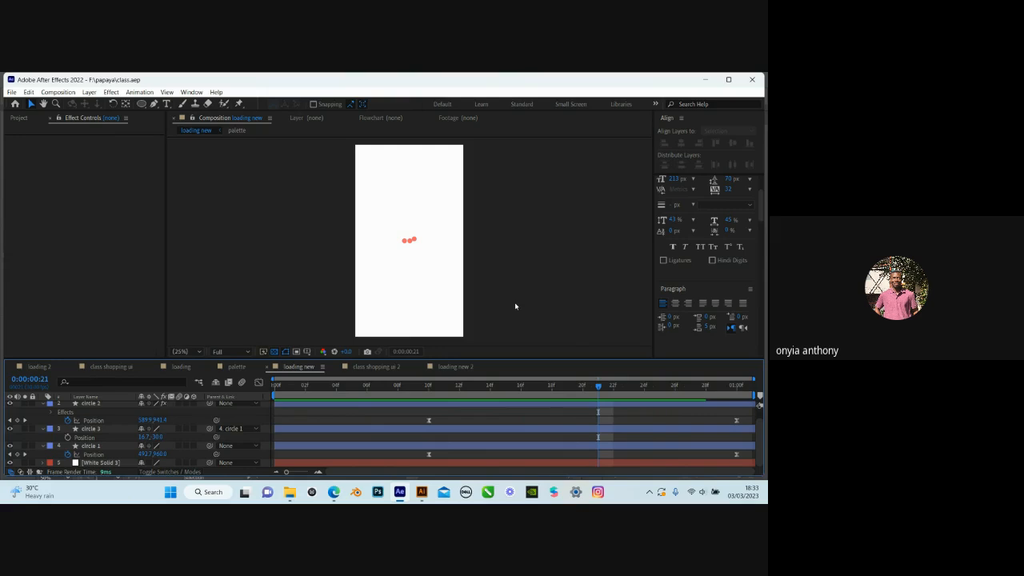
# View the Illustrator artwork again, then collapse the loading new 2 and cart button Outlines layer properties in After Effects' class shopping ui 2
pyautogui.click(422, 492)
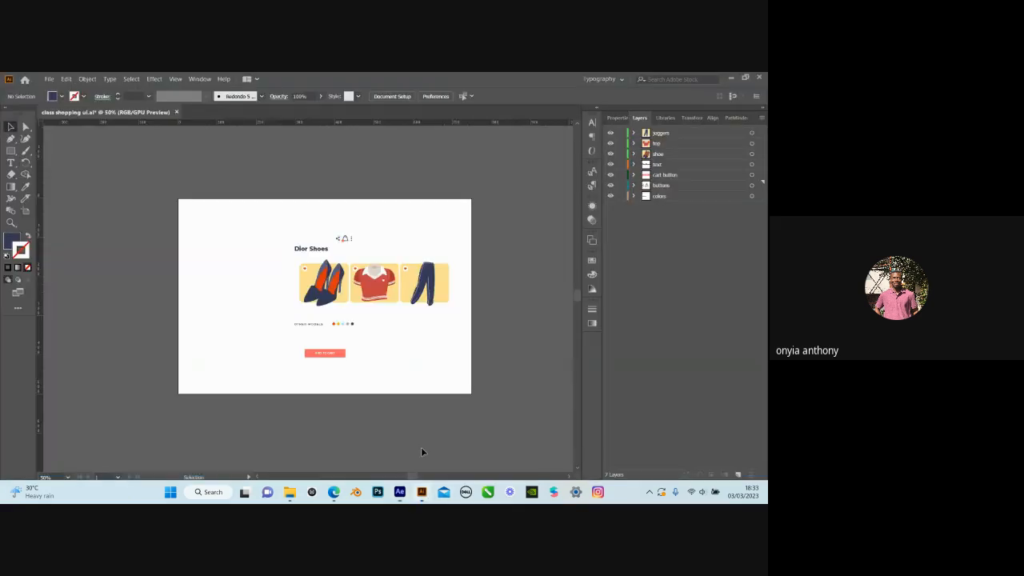
pyautogui.click(400, 491)
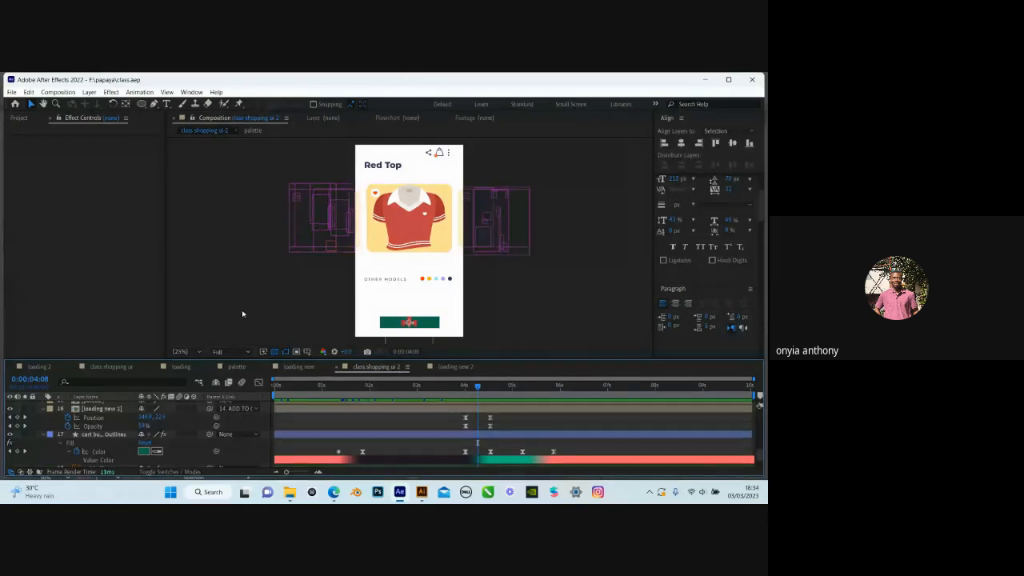
pyautogui.scroll(1, 55, 456)
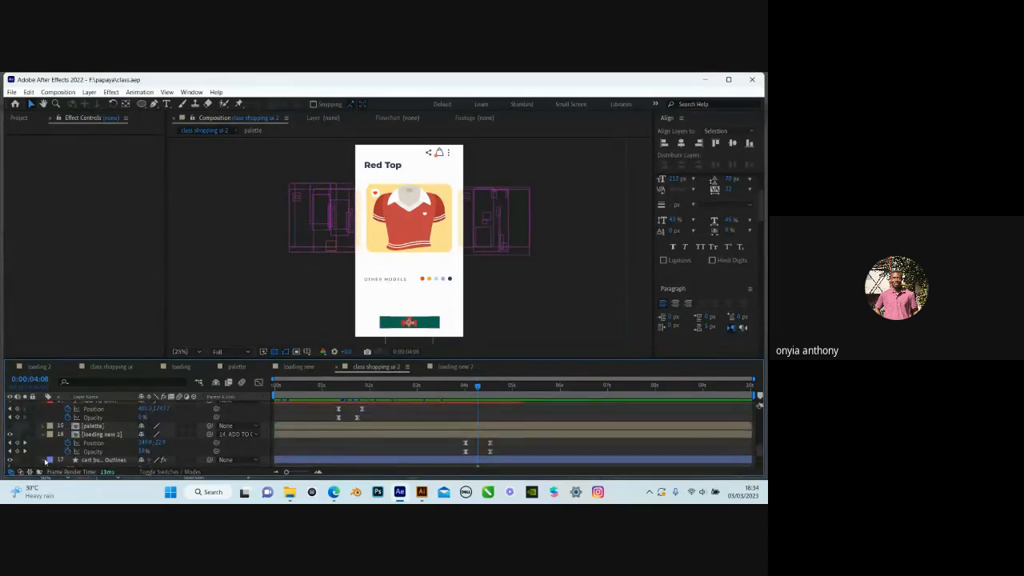
pyautogui.click(50, 434)
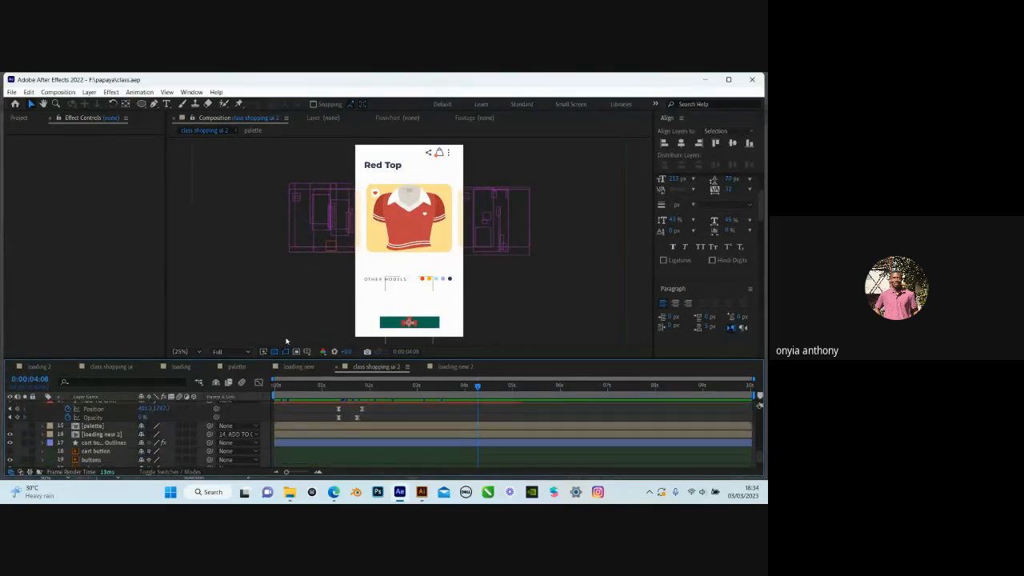
pyautogui.click(437, 213)
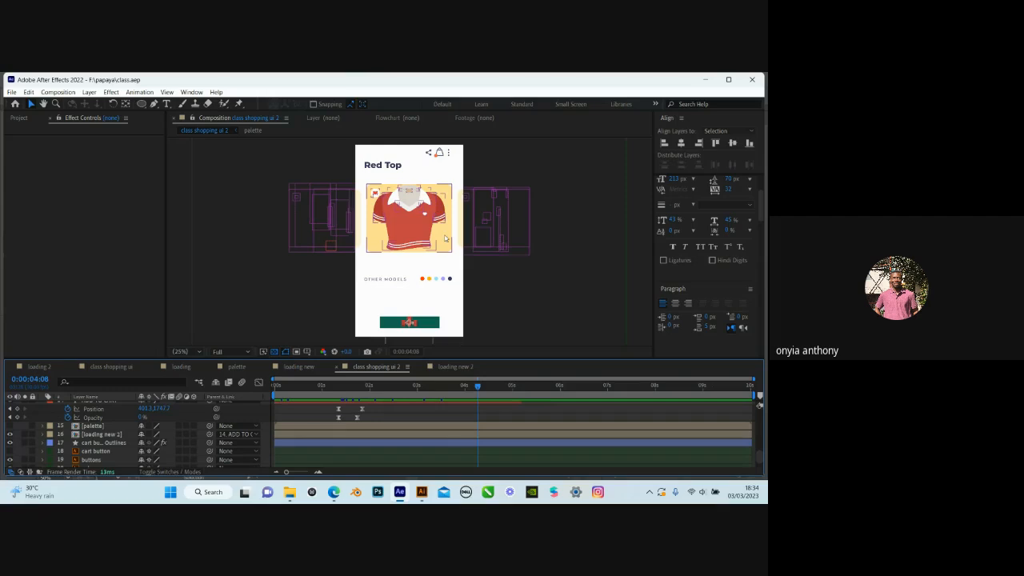
# Switch to the Google Meet call, look through its participant list, and mute the microphone
pyautogui.moveTo(333, 491)
pyautogui.click(288, 428)
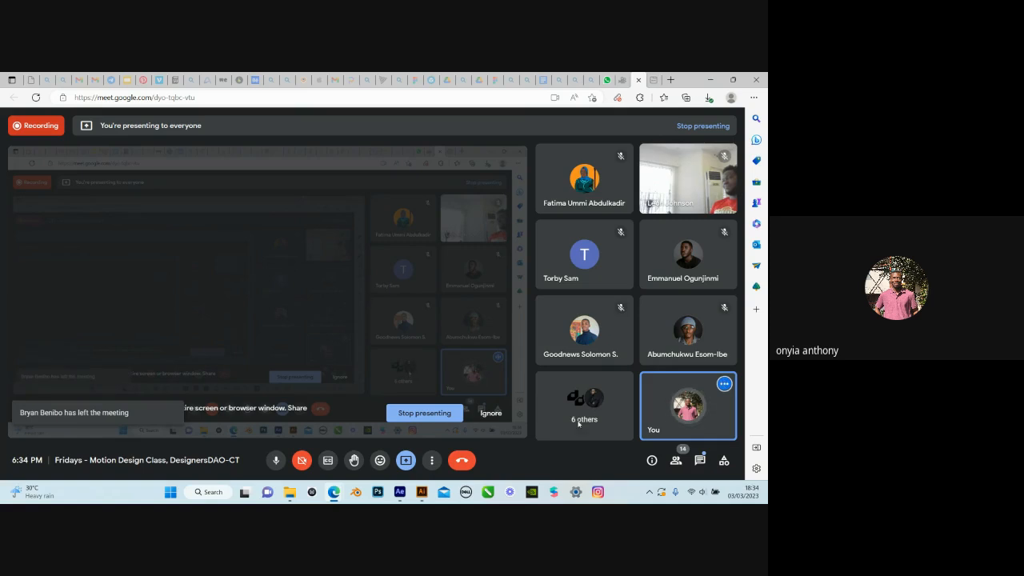
pyautogui.click(676, 462)
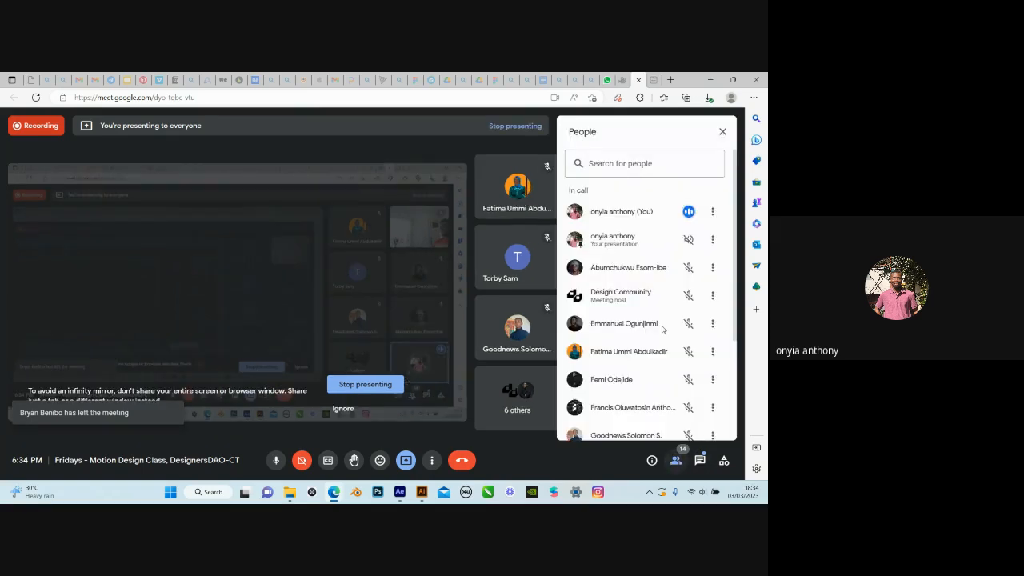
pyautogui.scroll(-5, 658, 336)
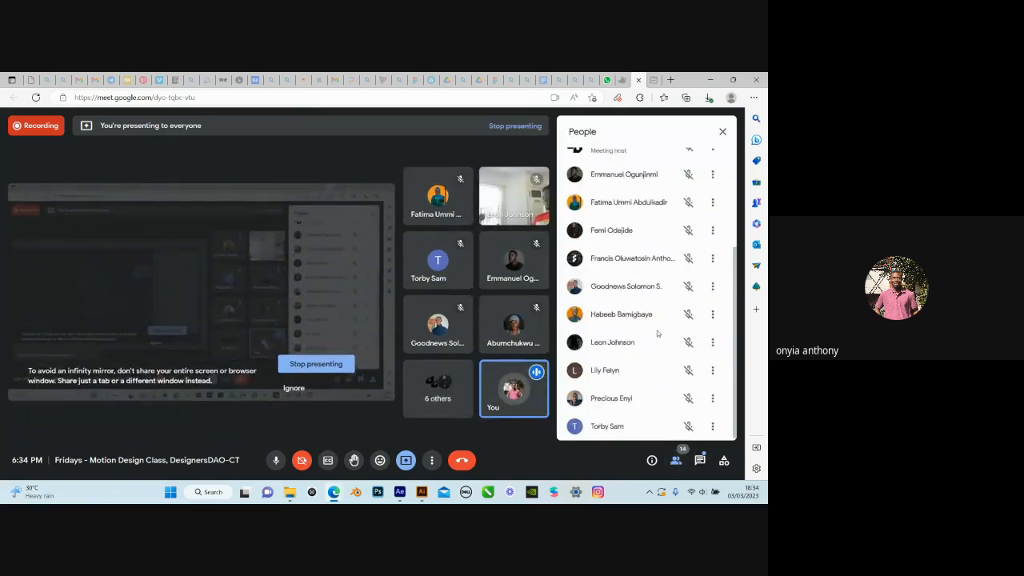
pyautogui.scroll(5, 658, 336)
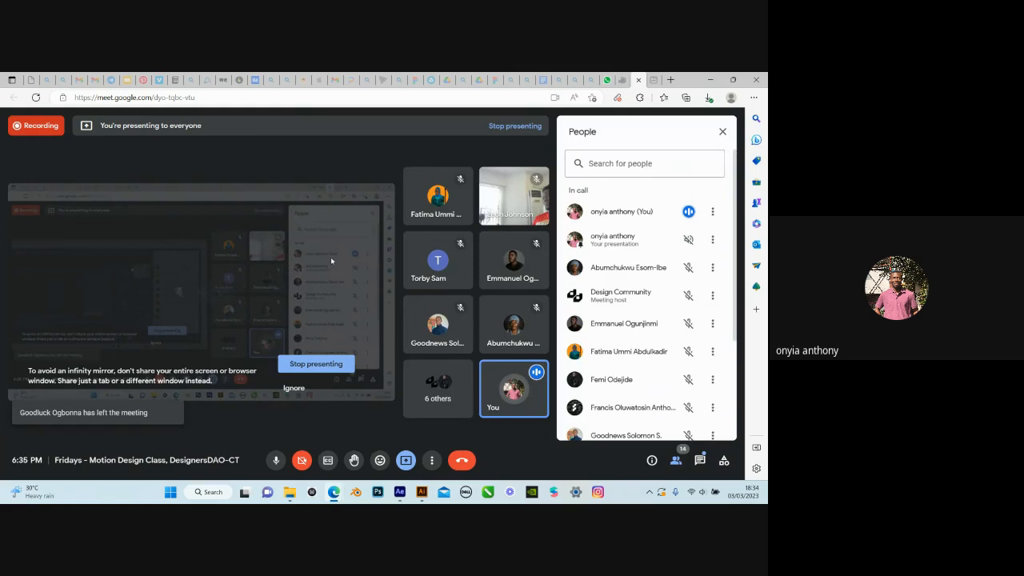
pyautogui.click(722, 131)
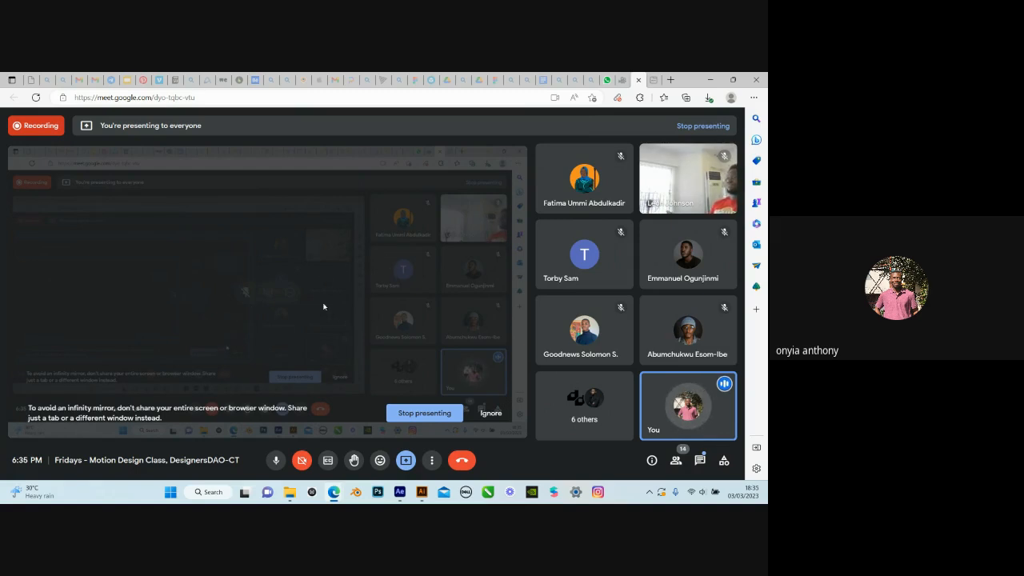
pyautogui.click(276, 461)
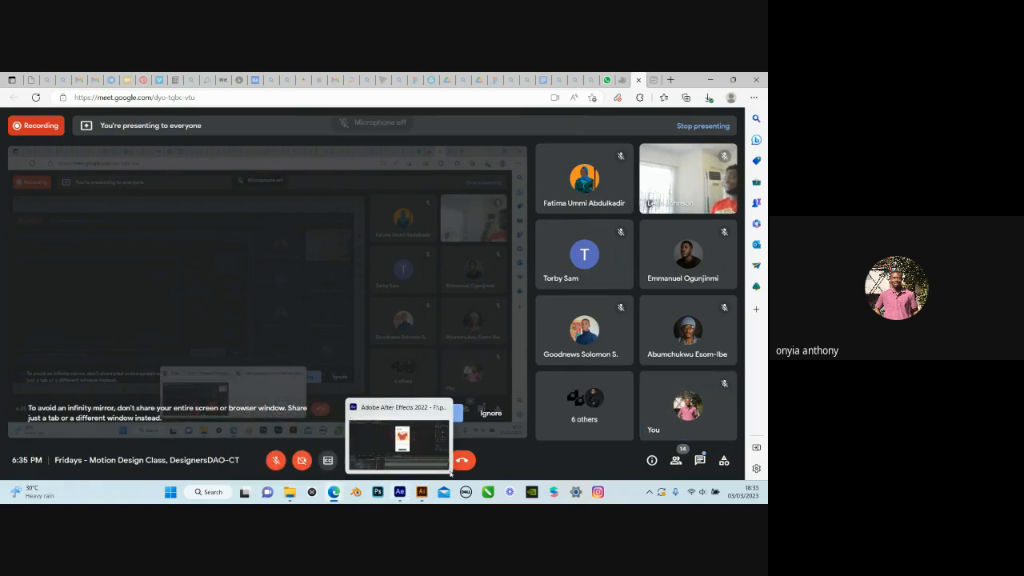